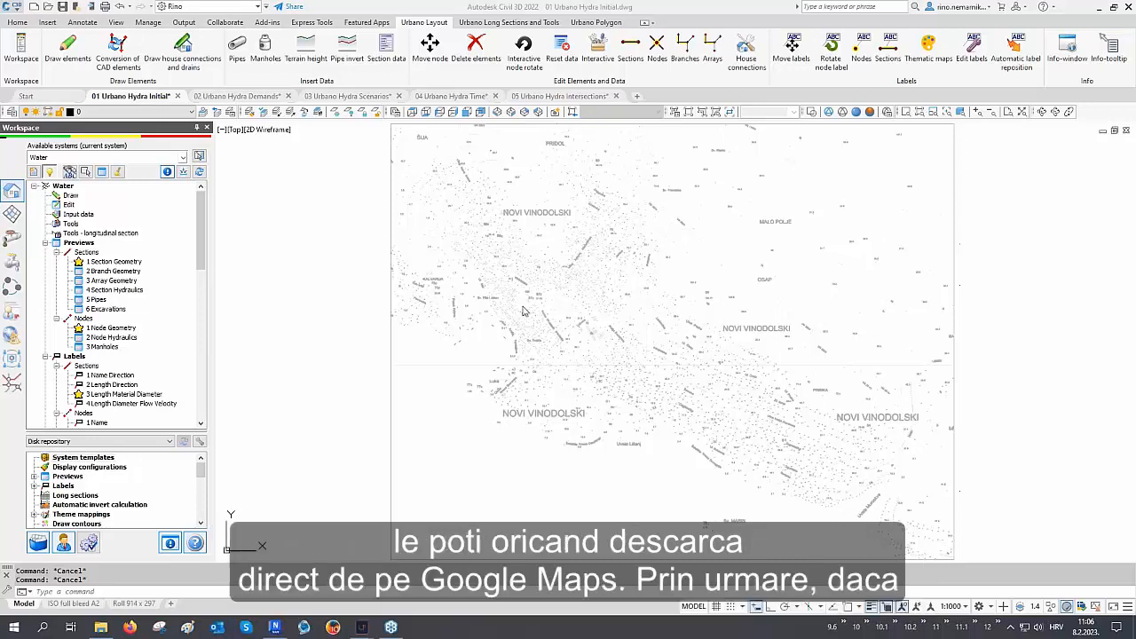
Open Import from Google Maps from the Tools node and launch the Google Maps browser with the Import from Google Maps option
left_click(71, 224)
right_click(73, 227)
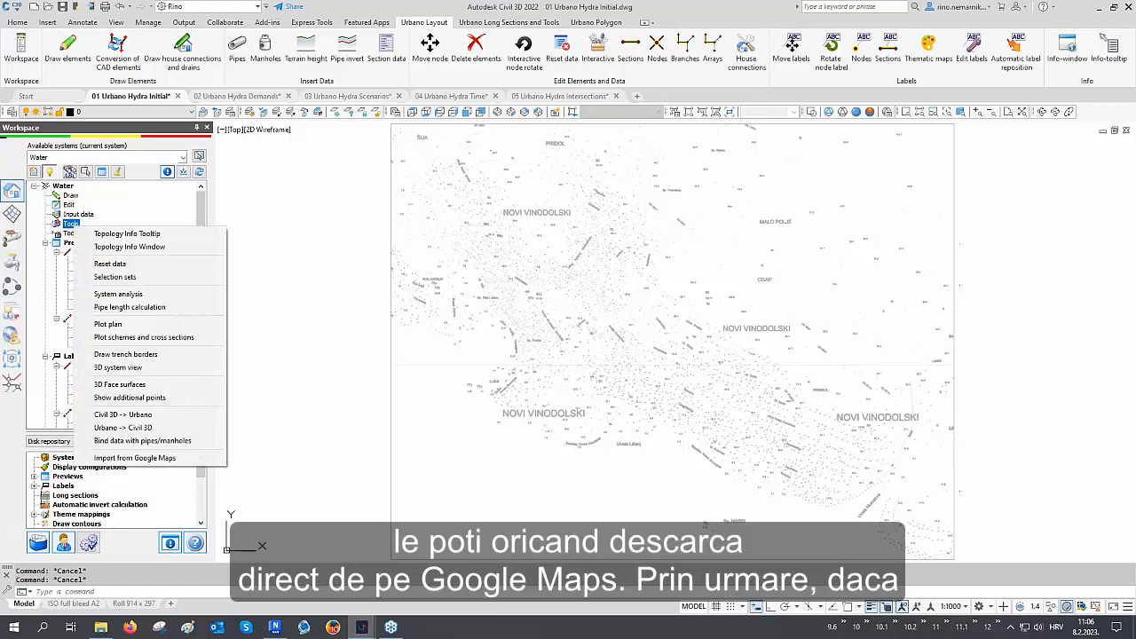
left_click(142, 458)
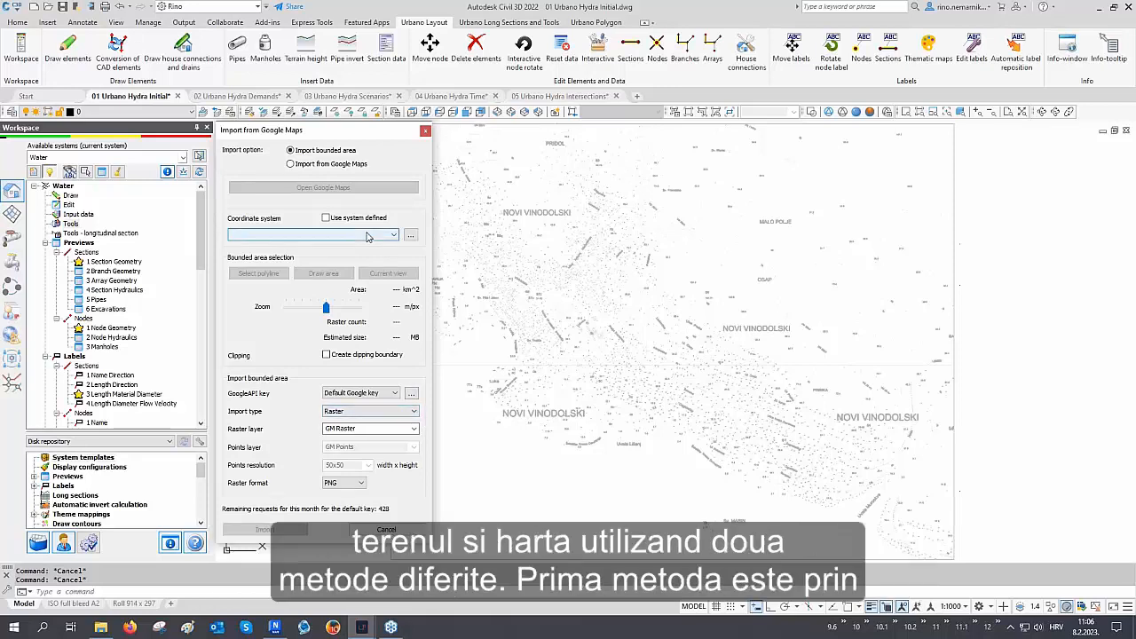
left_click(333, 168)
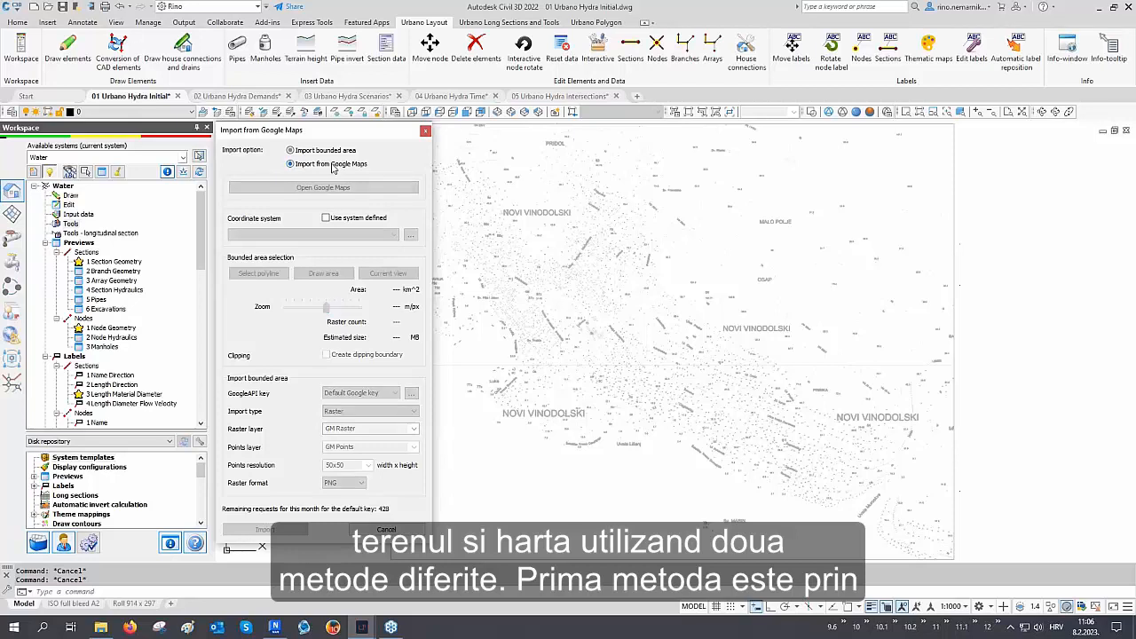
left_click(323, 187)
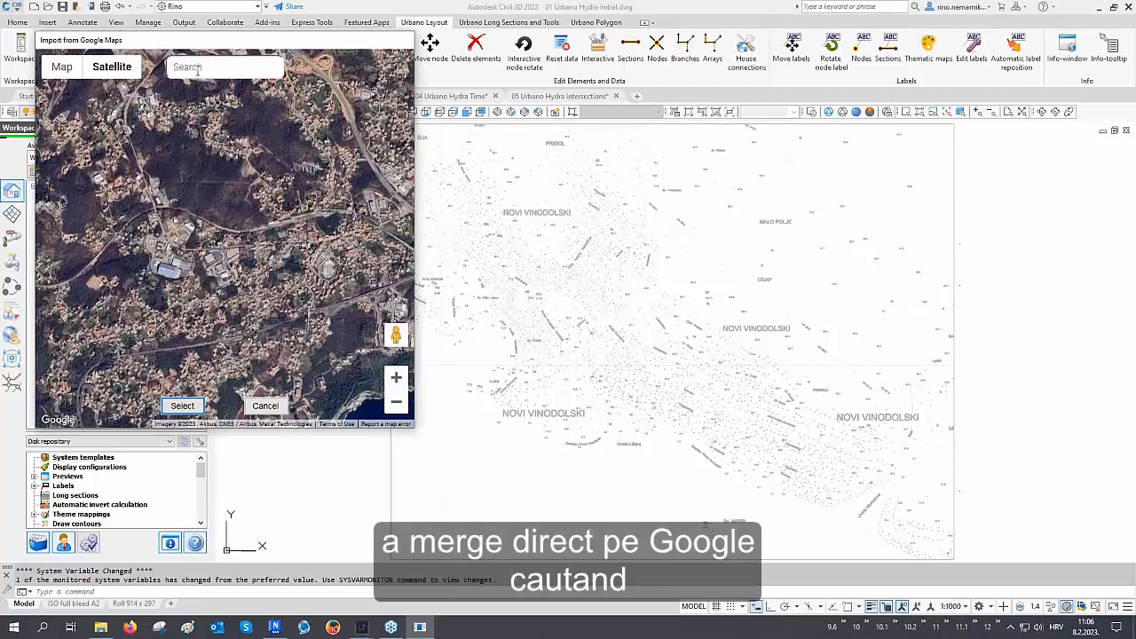
Search Google Maps for Novi Vinodolski, Croatia, pan the satellite map, and cancel the browser
left_click(197, 69)
type("Novi Vinodolski")
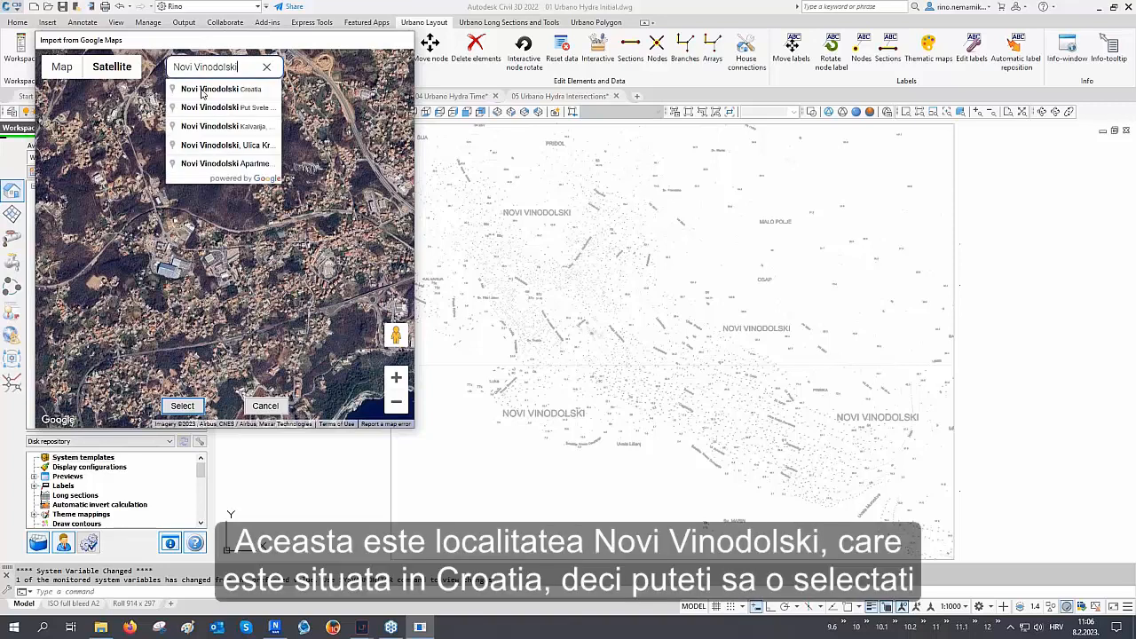
left_click(203, 90)
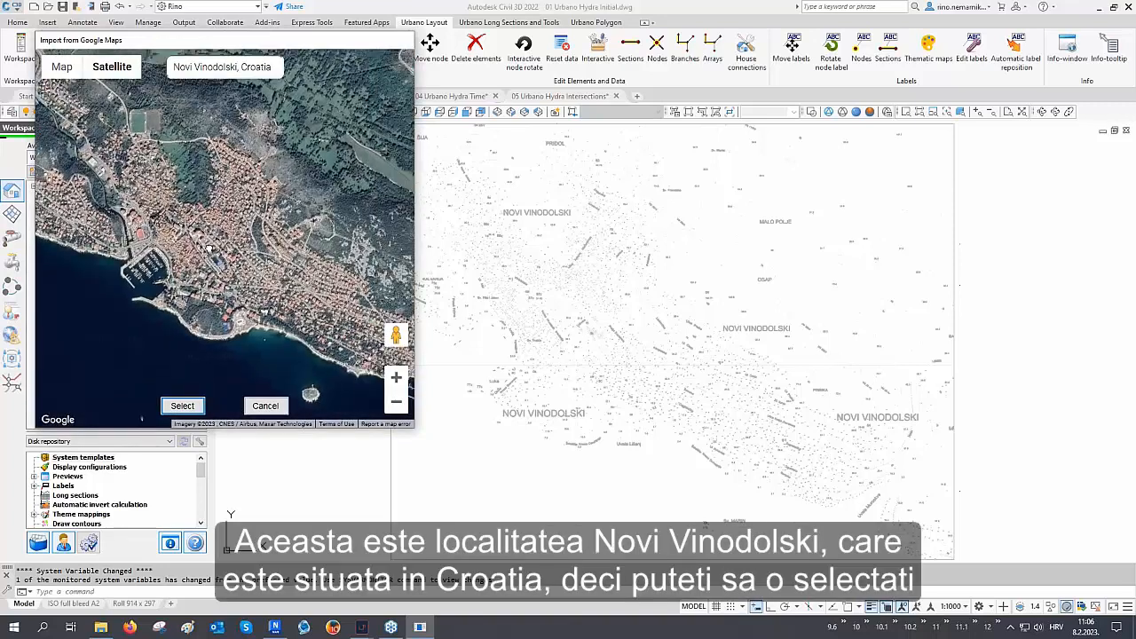
left_click_drag(210, 248, 156, 240)
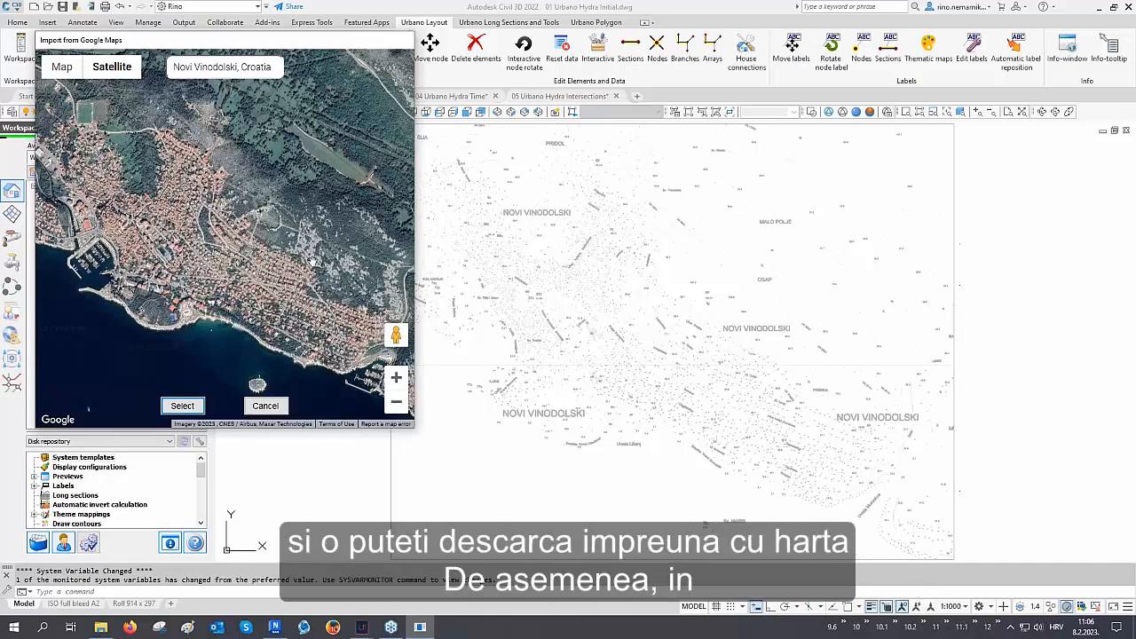
left_click(268, 405)
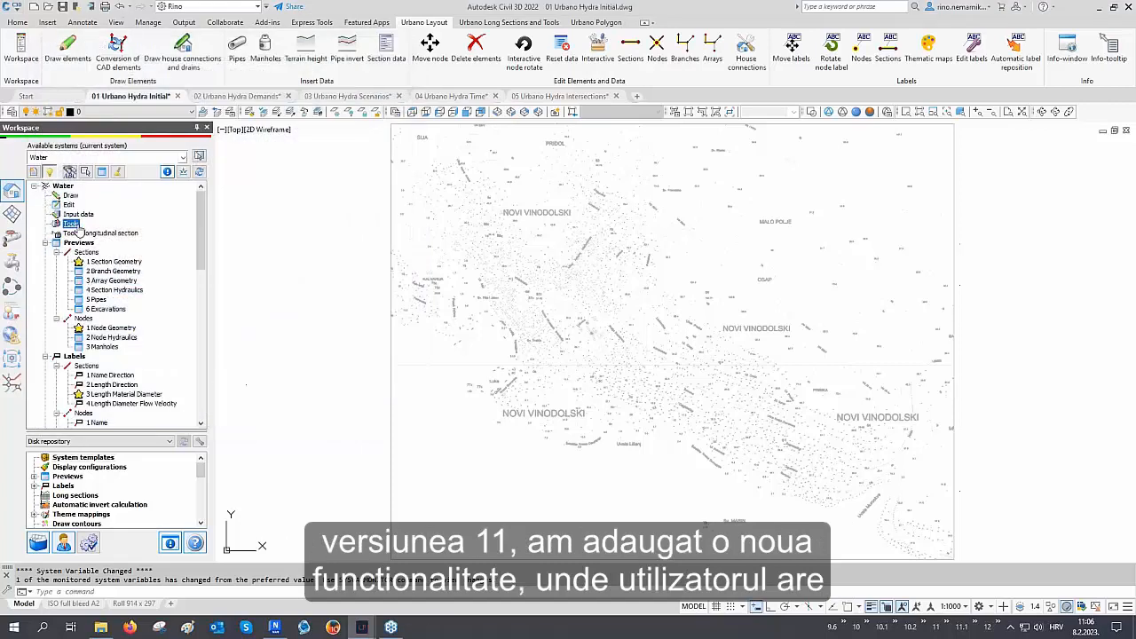
Reopen Import from Google Maps with the Import bounded area option and coordinate system MGI 1901 / Balkans zone 5
right_click(88, 226)
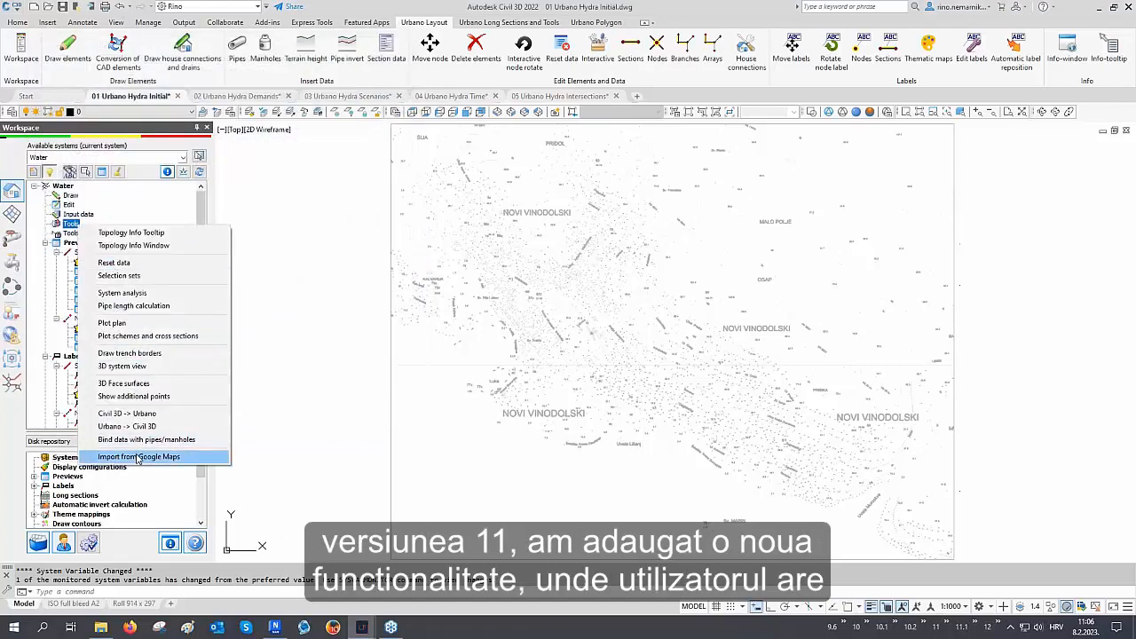
left_click(139, 456)
left_click(324, 151)
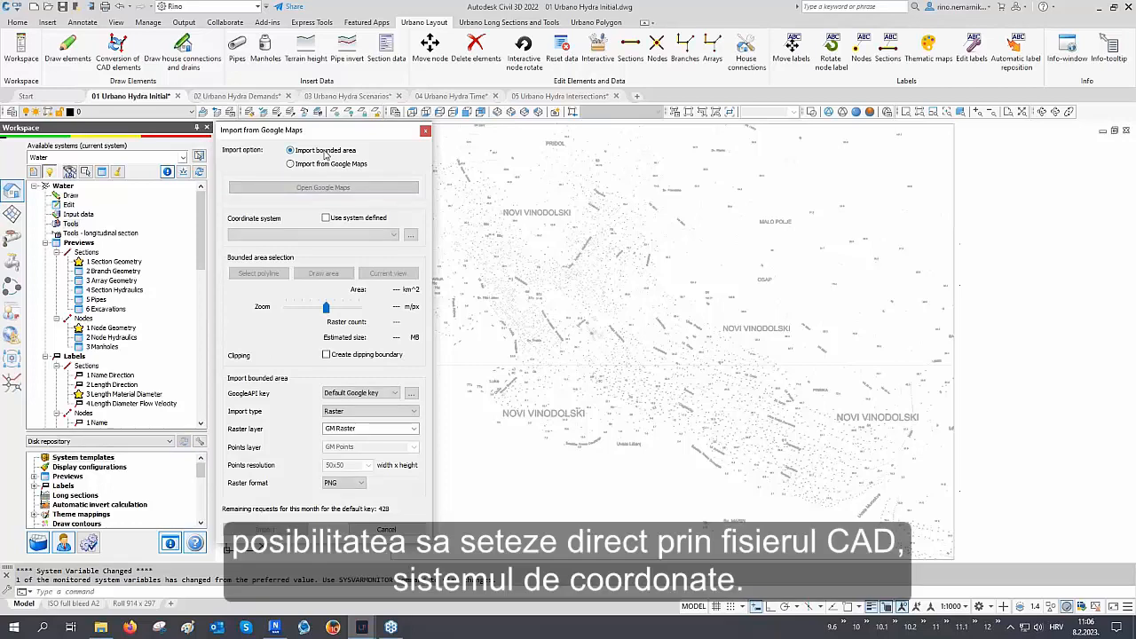
left_click(300, 236)
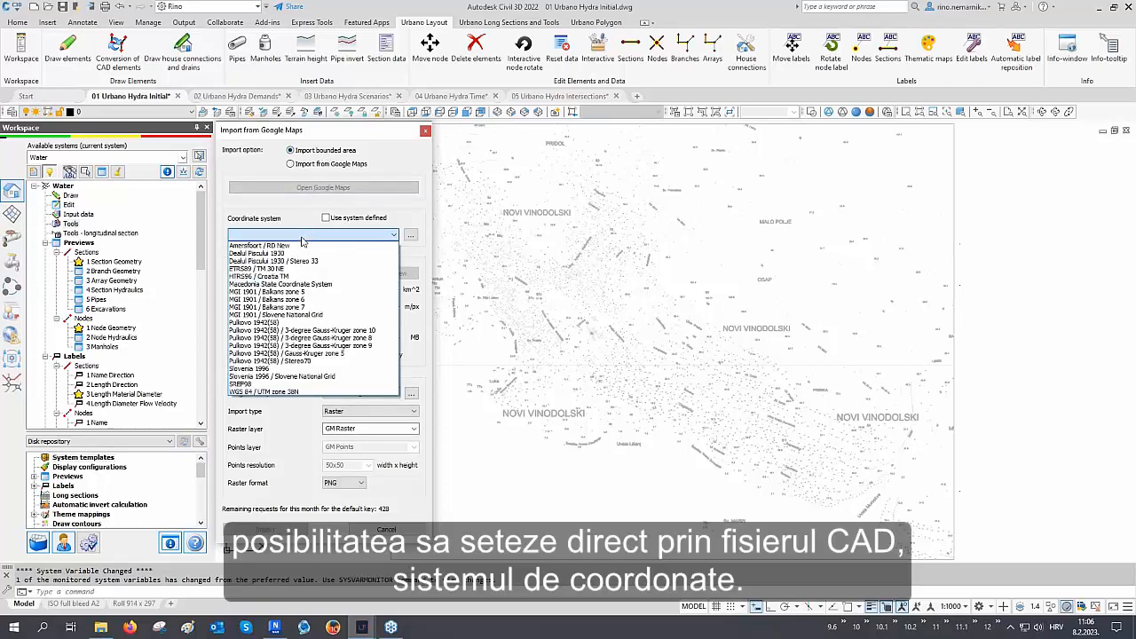
left_click(300, 291)
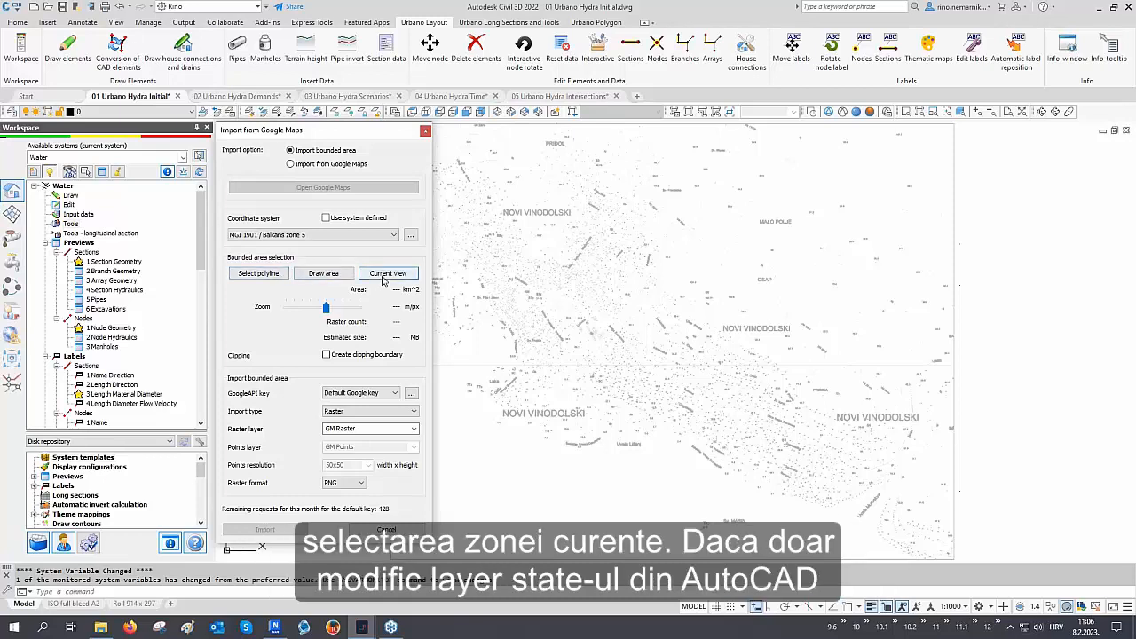
Restore the 02 Clipping boundary layer state in the Layer States Manager
left_click(229, 111)
left_click(488, 229)
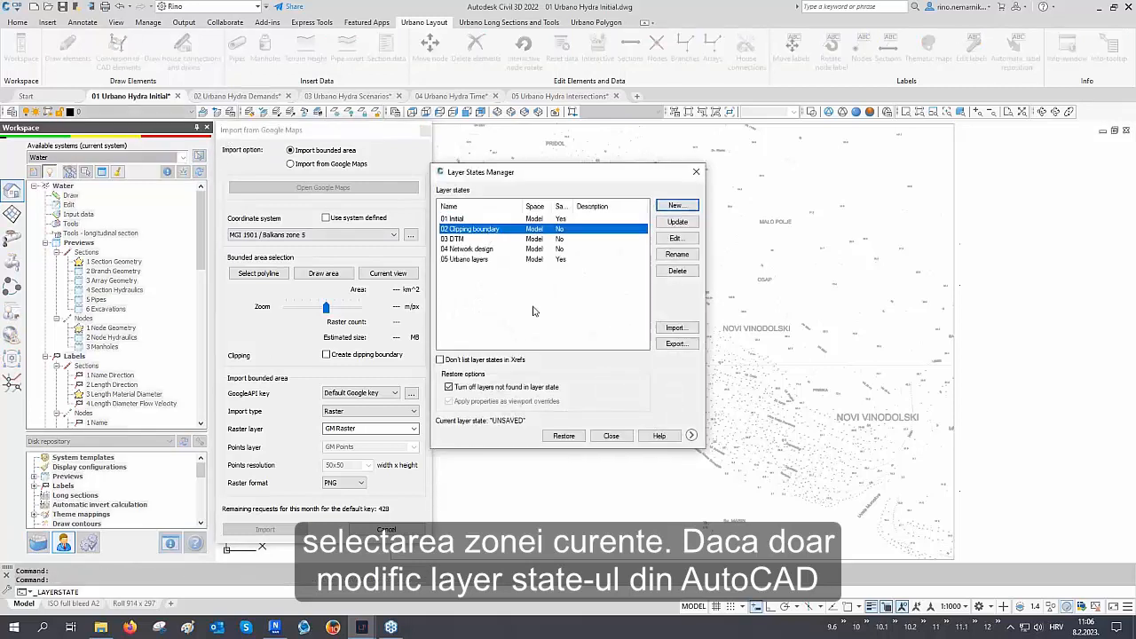
left_click(553, 436)
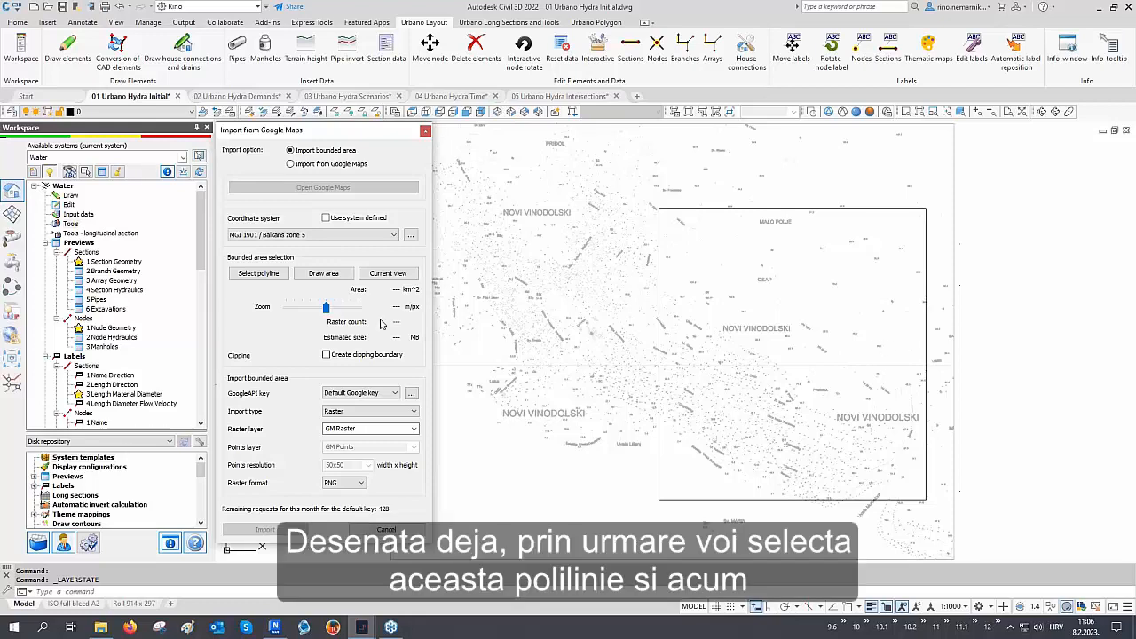
Select the clipping boundary polyline as the bounded area and set the zoom to 0.42 m/px
left_click(277, 274)
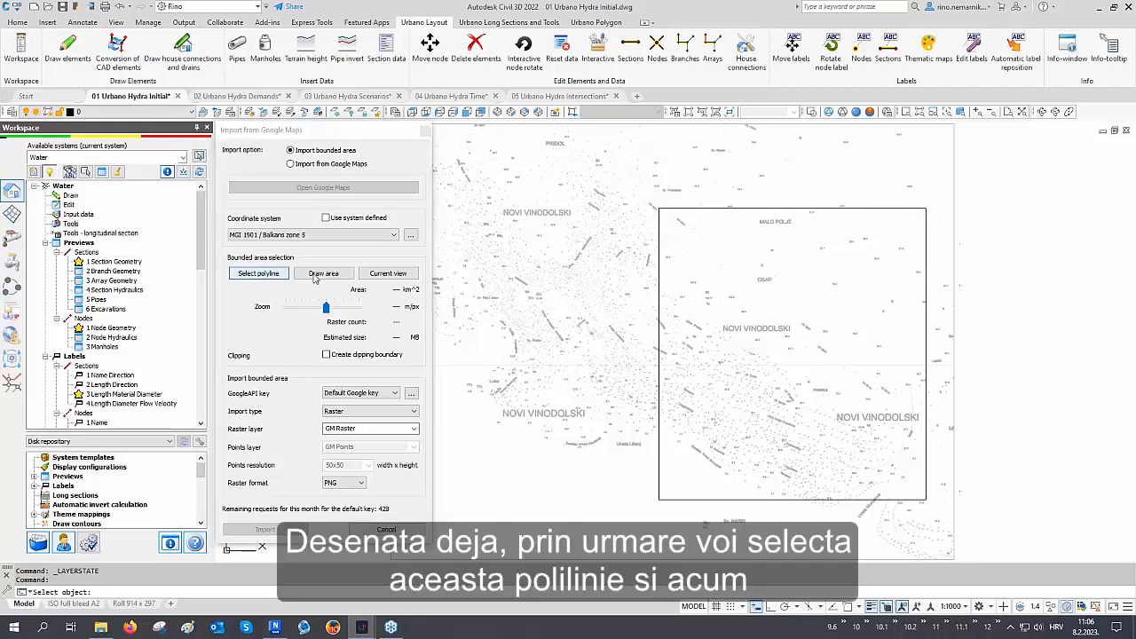
left_click(726, 209)
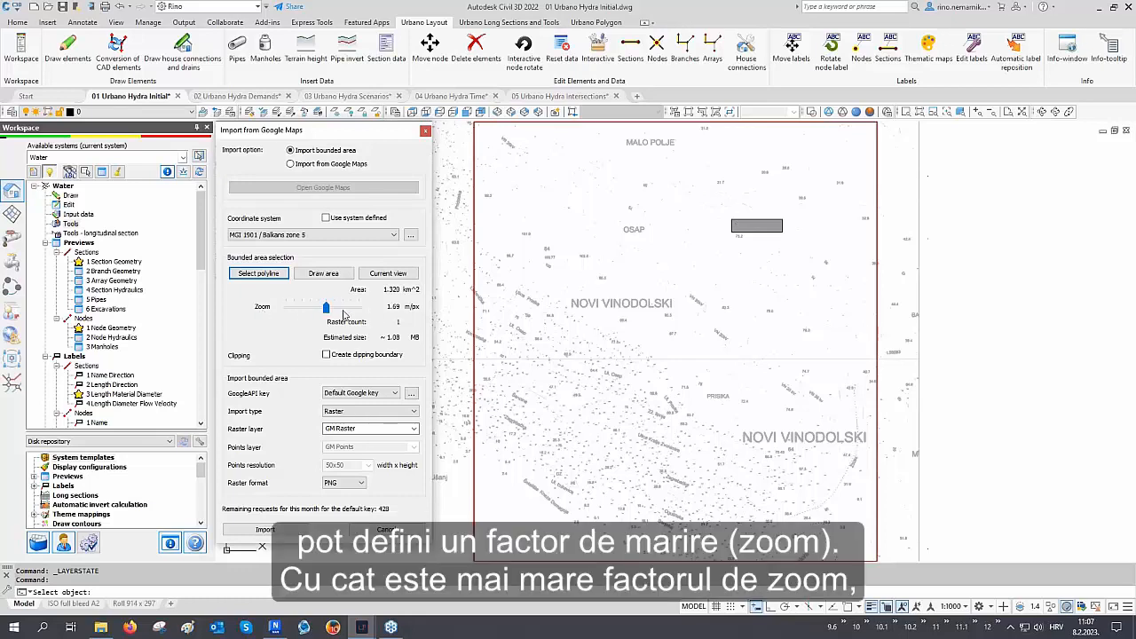
left_click_drag(325, 308, 343, 312)
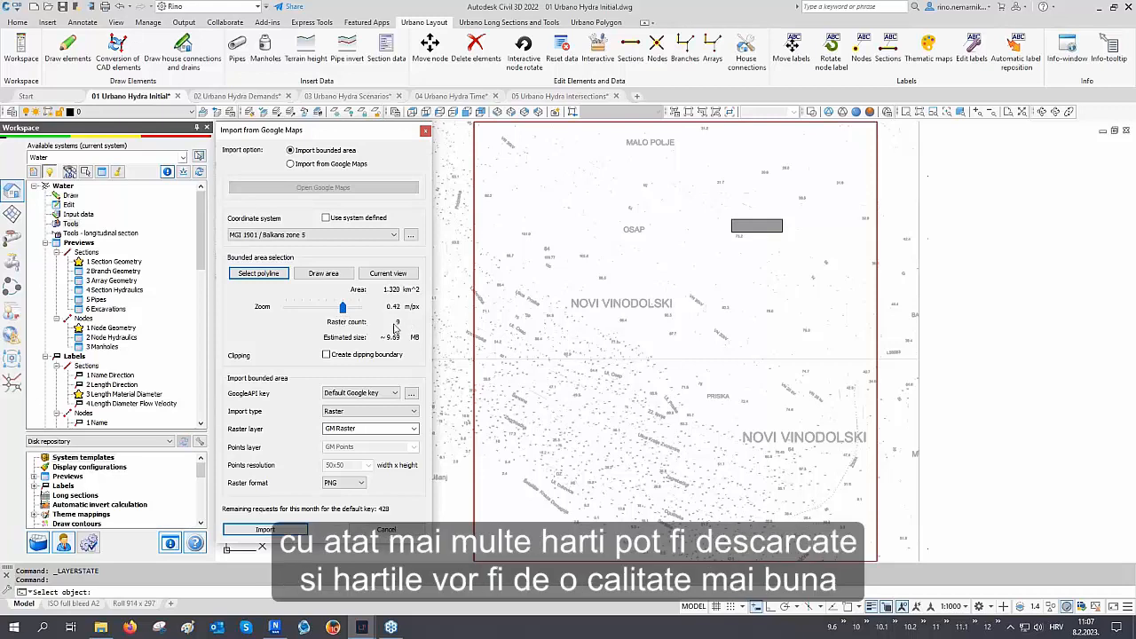
Enable Create clipping boundary, set the import type to Raster, and import the Google Maps rasters
left_click(338, 358)
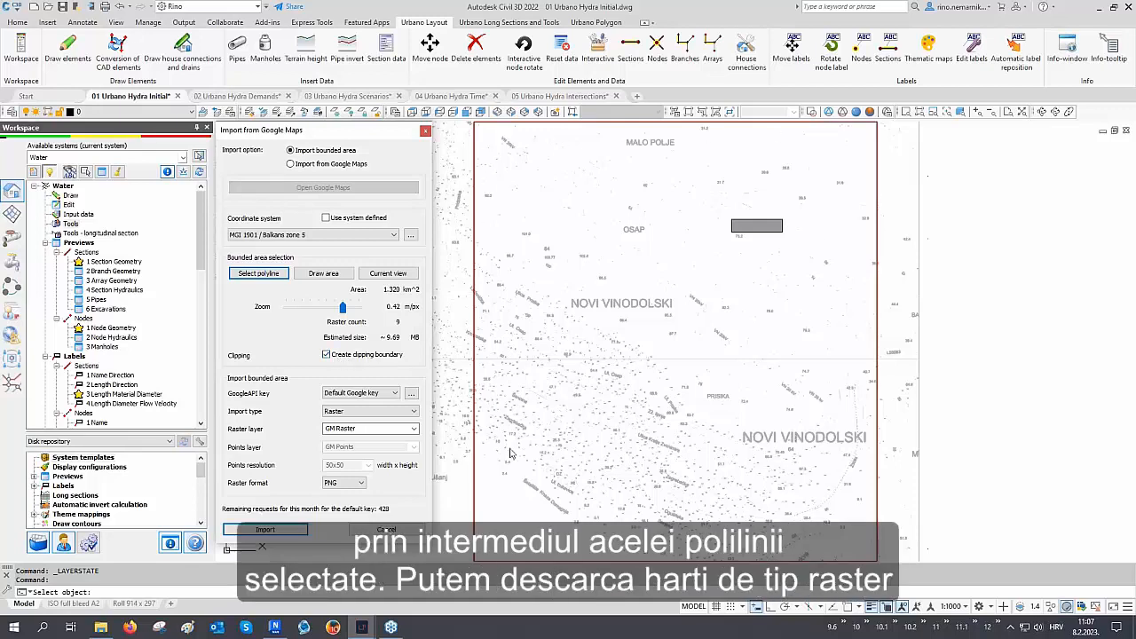
left_click(369, 412)
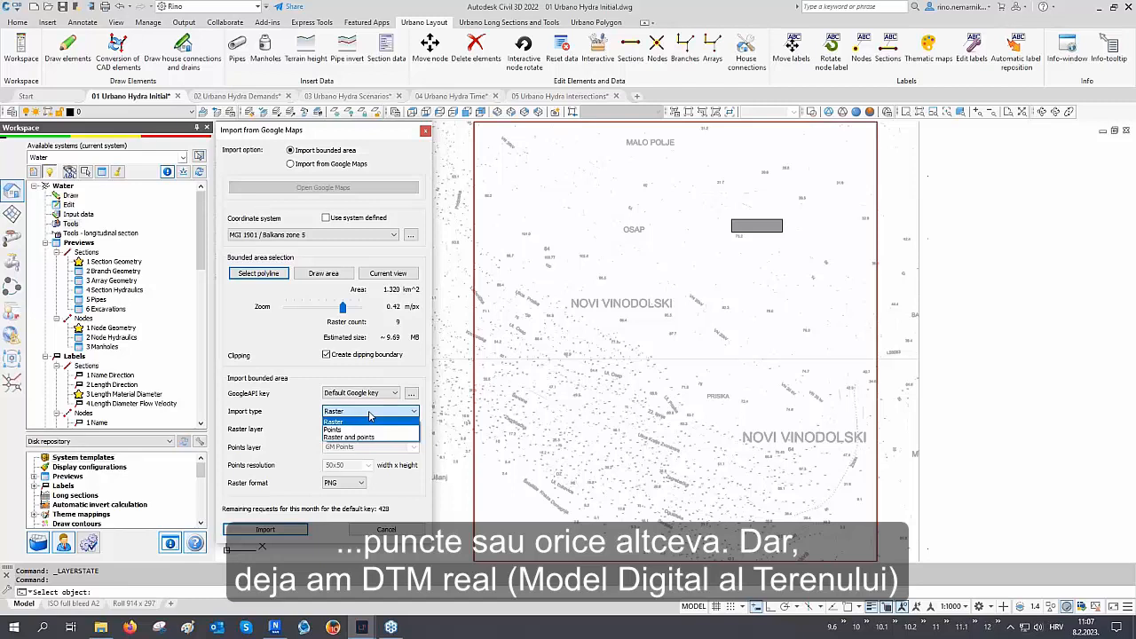
left_click(370, 421)
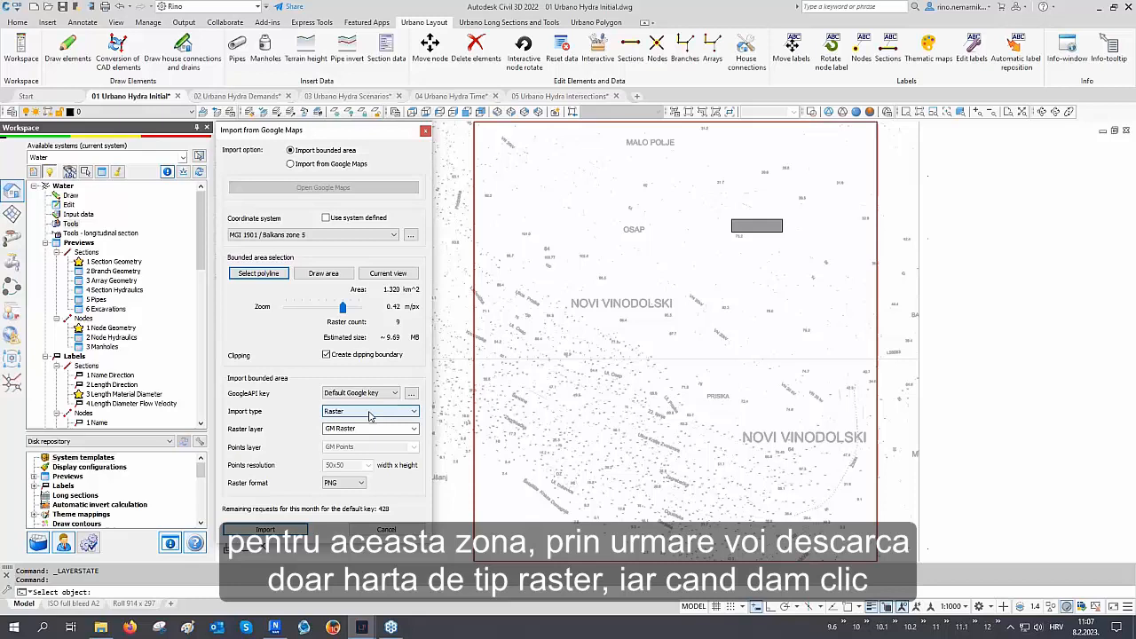
left_click(266, 530)
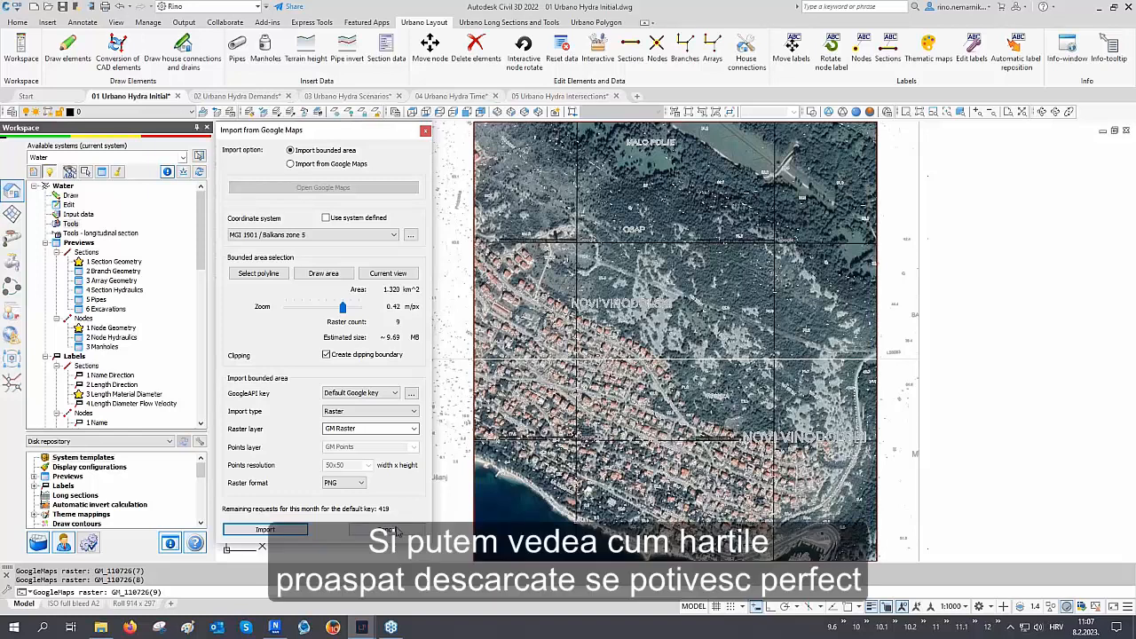
left_click(397, 531)
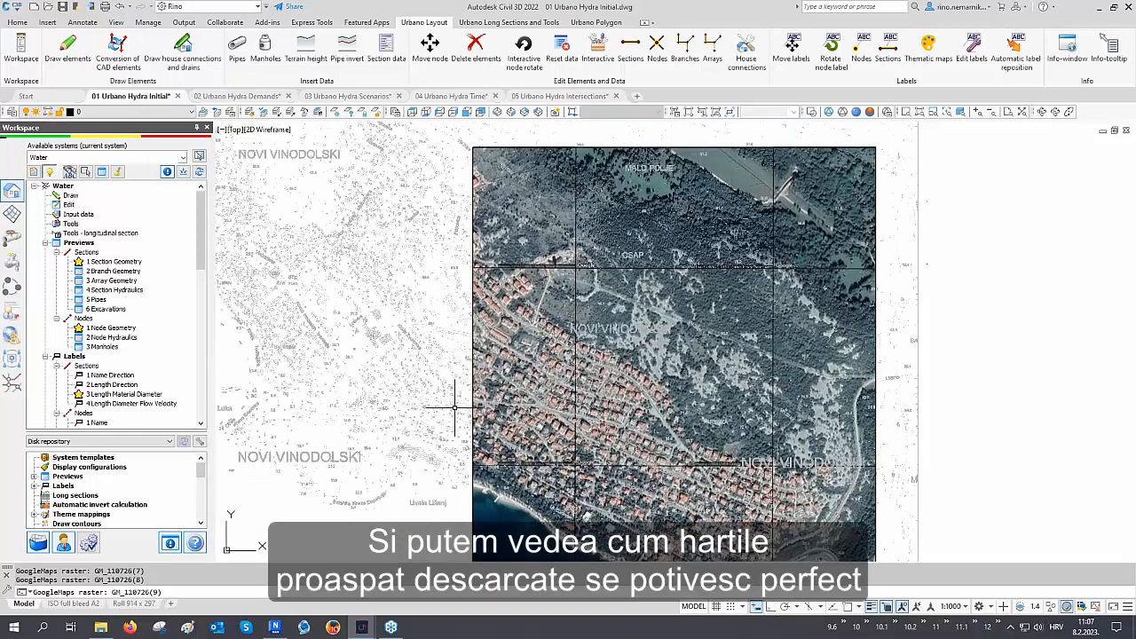
Zoom and pan around the imported satellite rasters to examine how they line up with the drawing
scroll(455, 372, "up", 5)
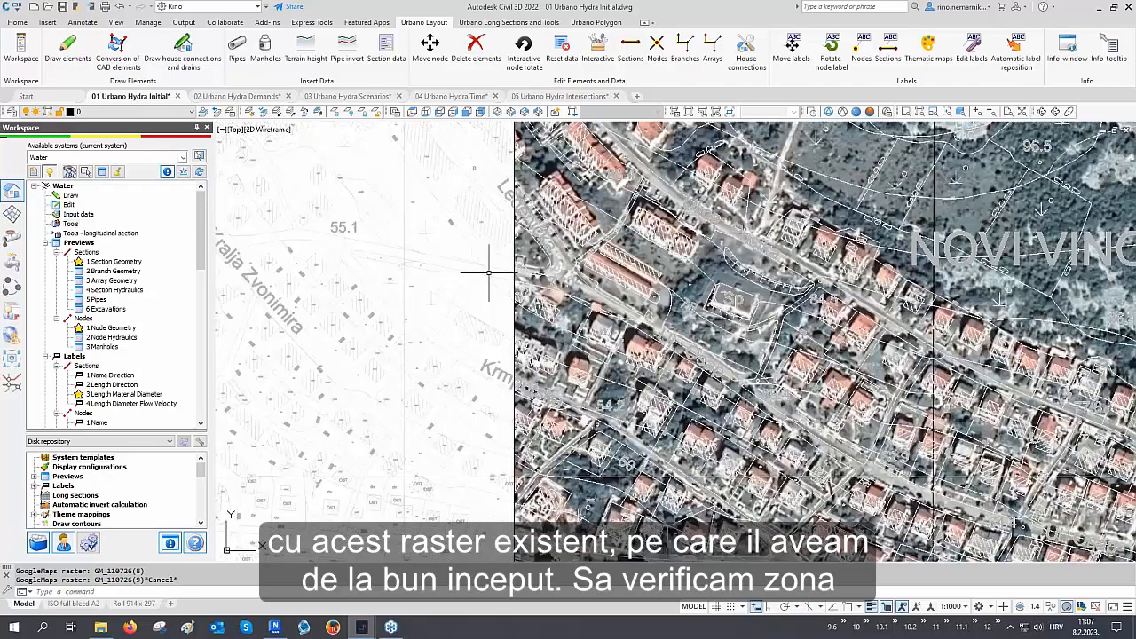
scroll(489, 273, "up", 2)
scroll(493, 262, "down", 4)
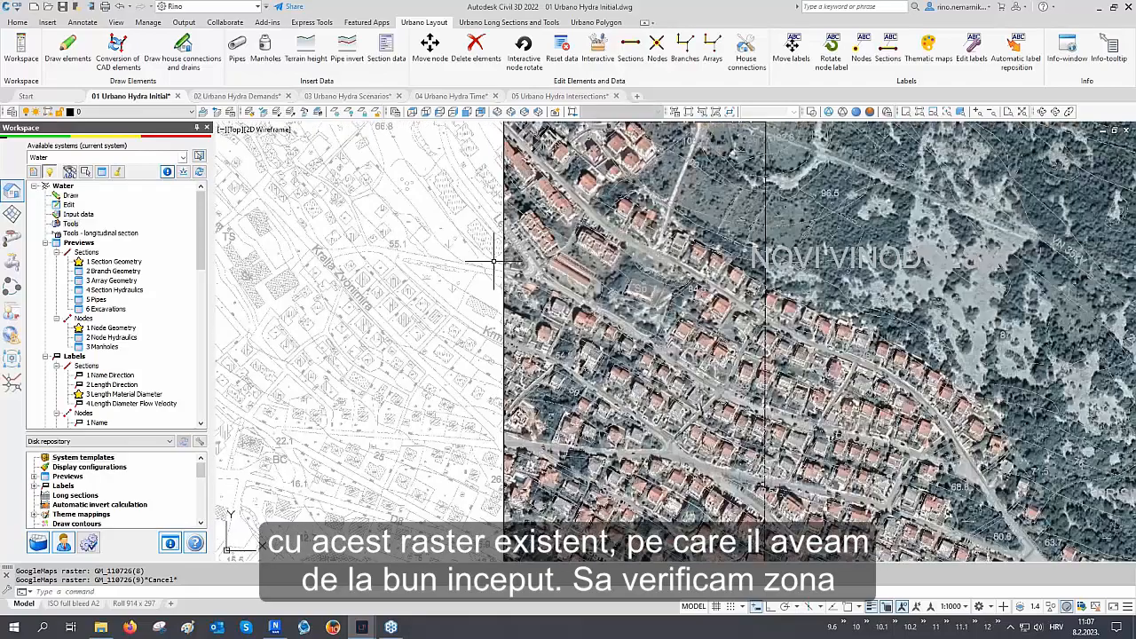
scroll(493, 261, "down", 4)
middle_click_drag(730, 397, 628, 350)
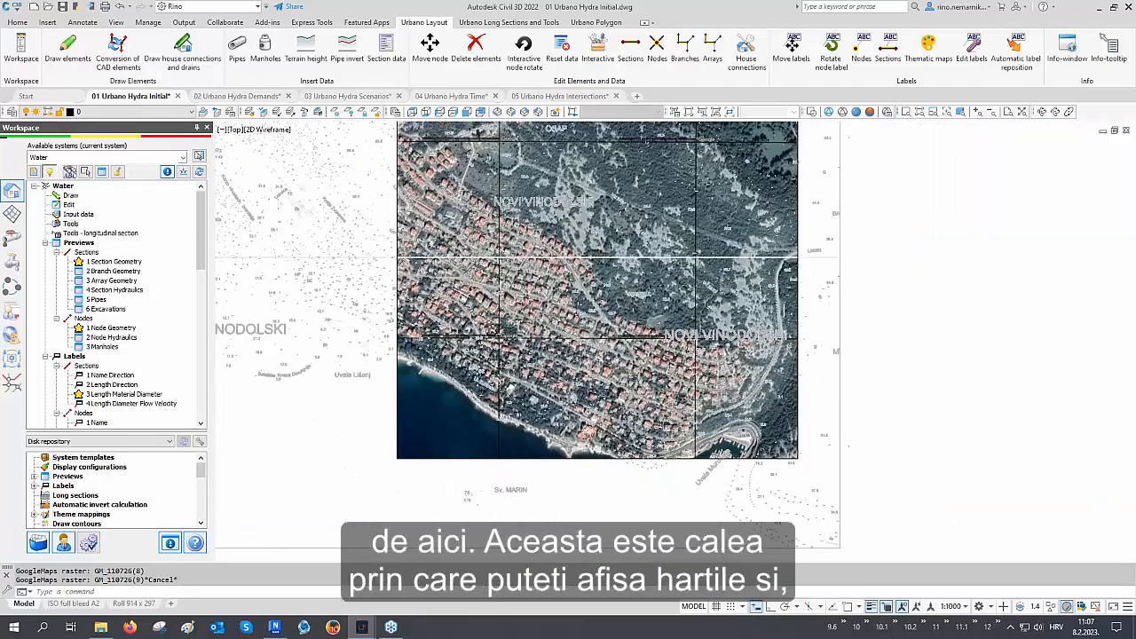
scroll(796, 460, "up", 3)
scroll(796, 460, "up", 2)
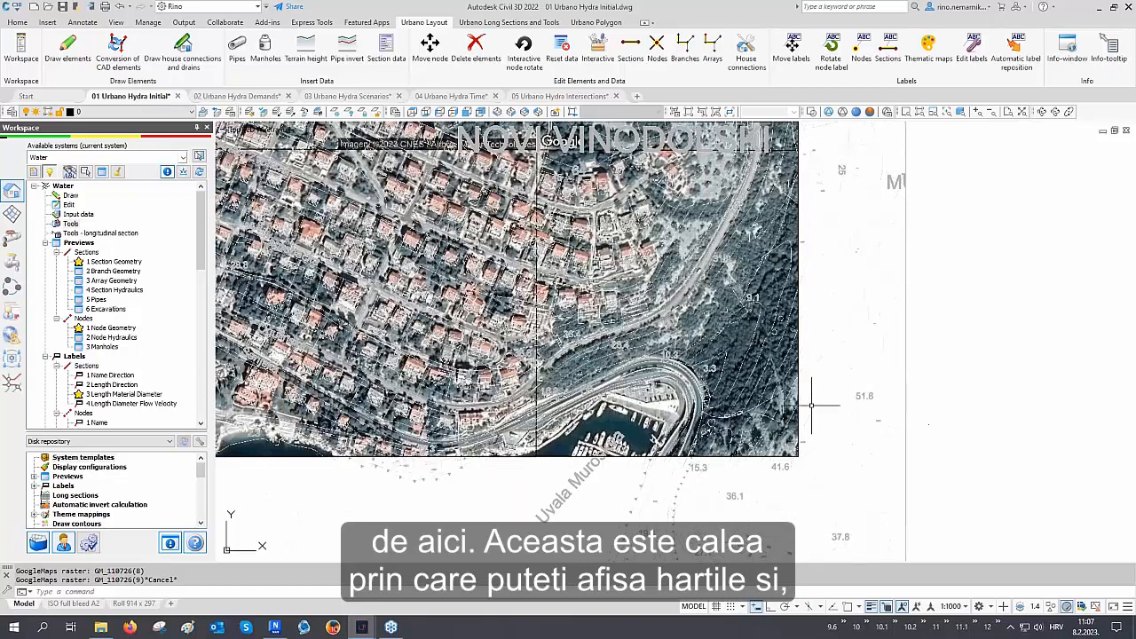
scroll(777, 480, "down", 4)
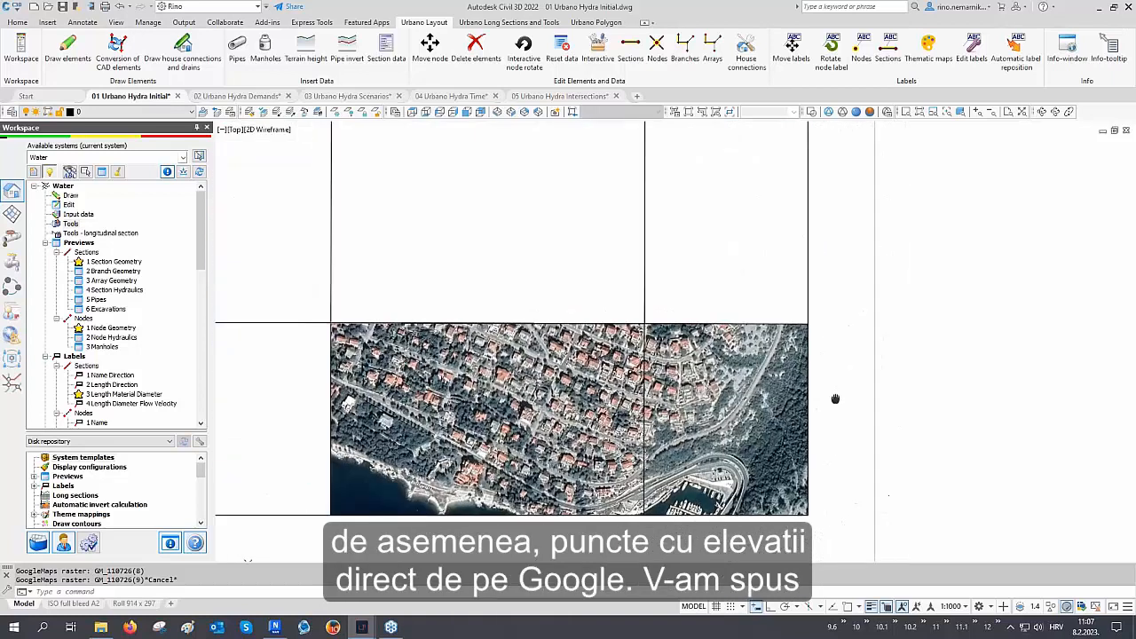
middle_click_drag(837, 399, 904, 448)
scroll(904, 447, "down", 3)
scroll(926, 507, "up", 2)
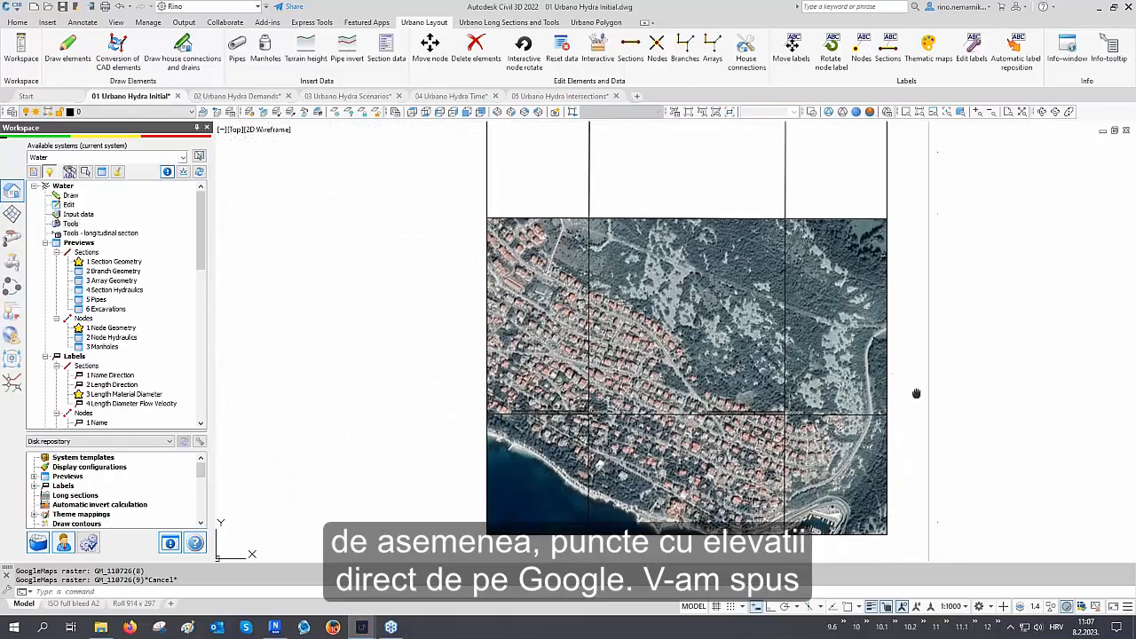
middle_click_drag(913, 393, 895, 410)
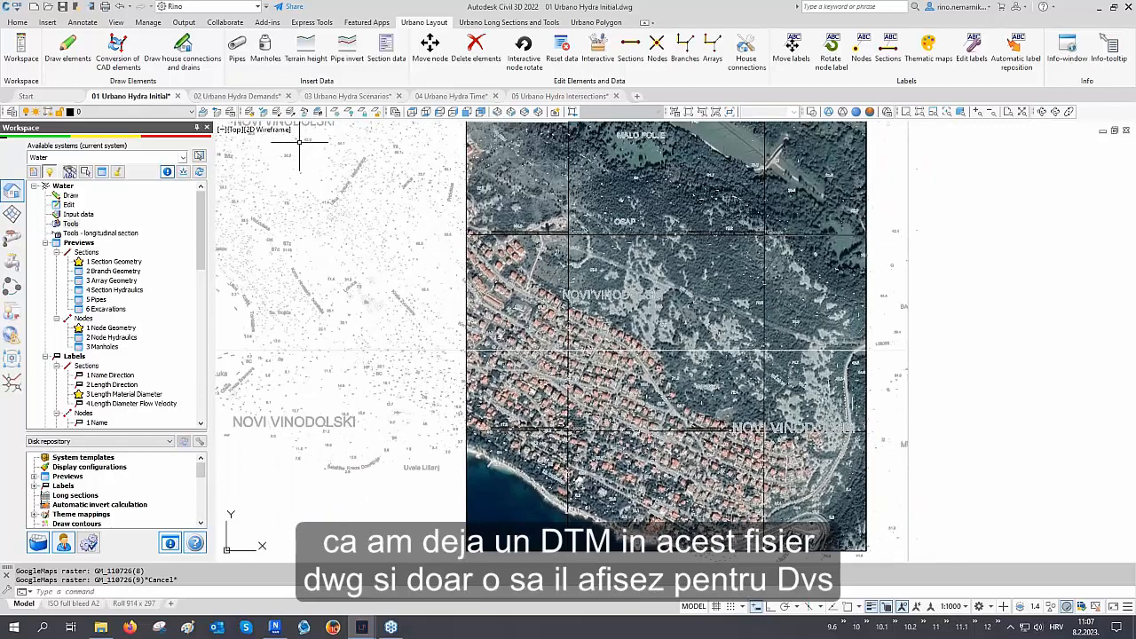
Restore the 03 DTM layer state in the Layer States Manager
left_click(230, 112)
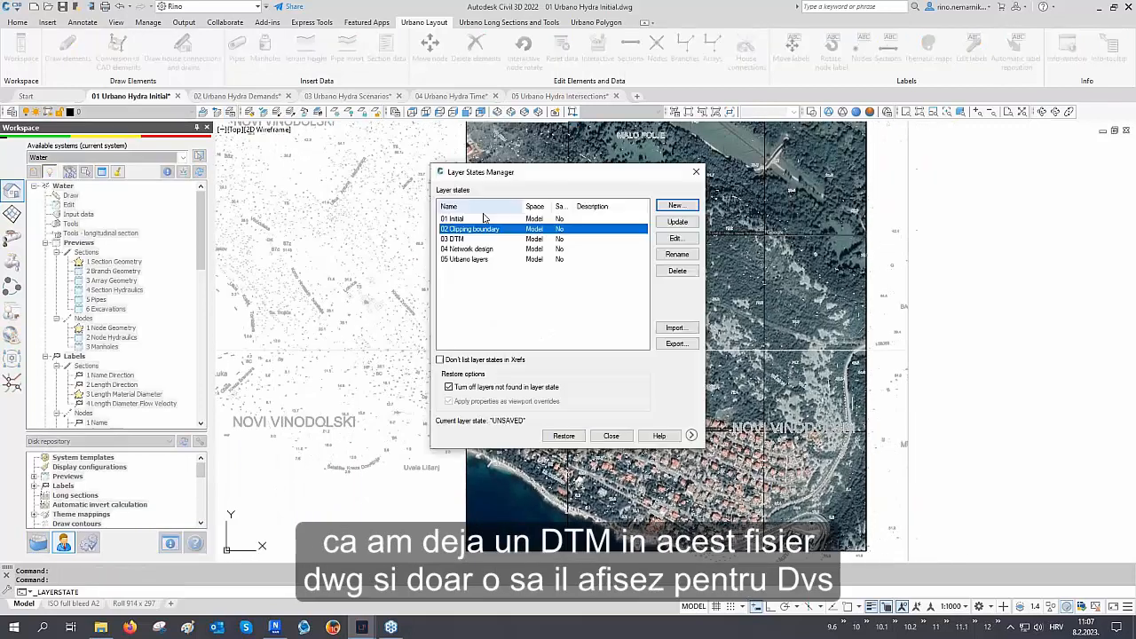
left_click(455, 239)
left_click(559, 436)
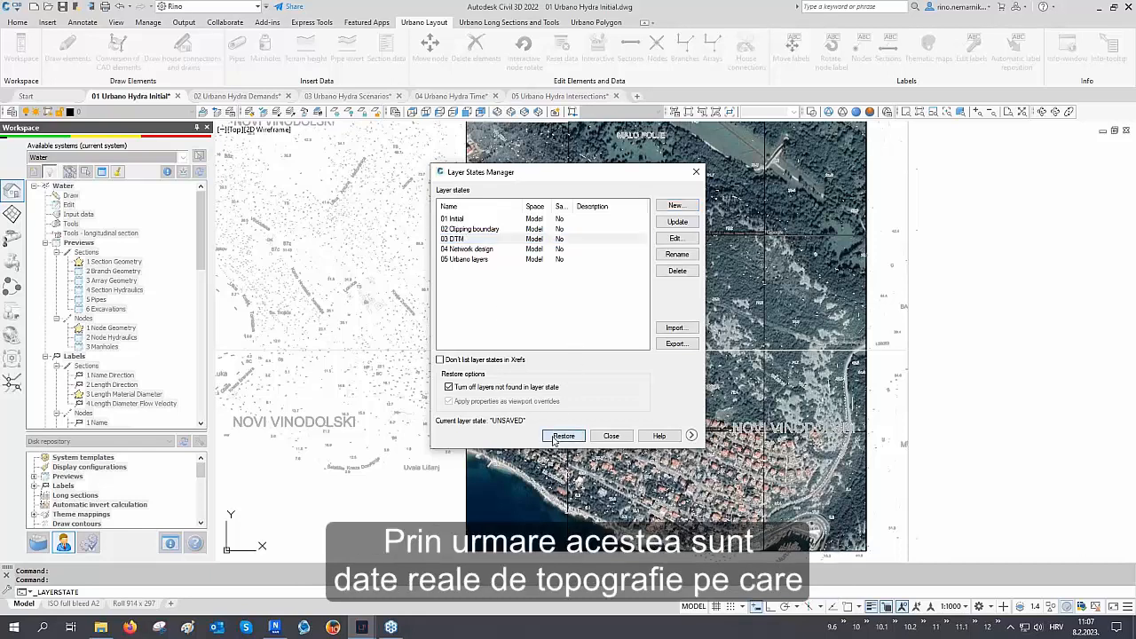
middle_click_drag(580, 344, 586, 399)
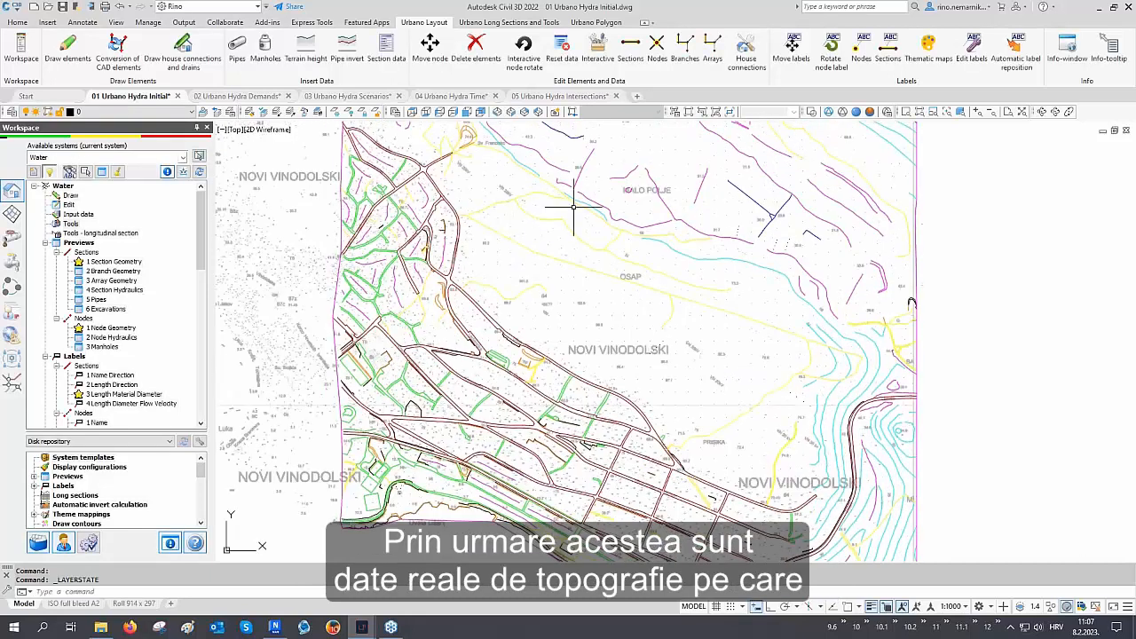
Switch to an SE Isometric view to examine the DTM surface
scroll(660, 379, "down", 3)
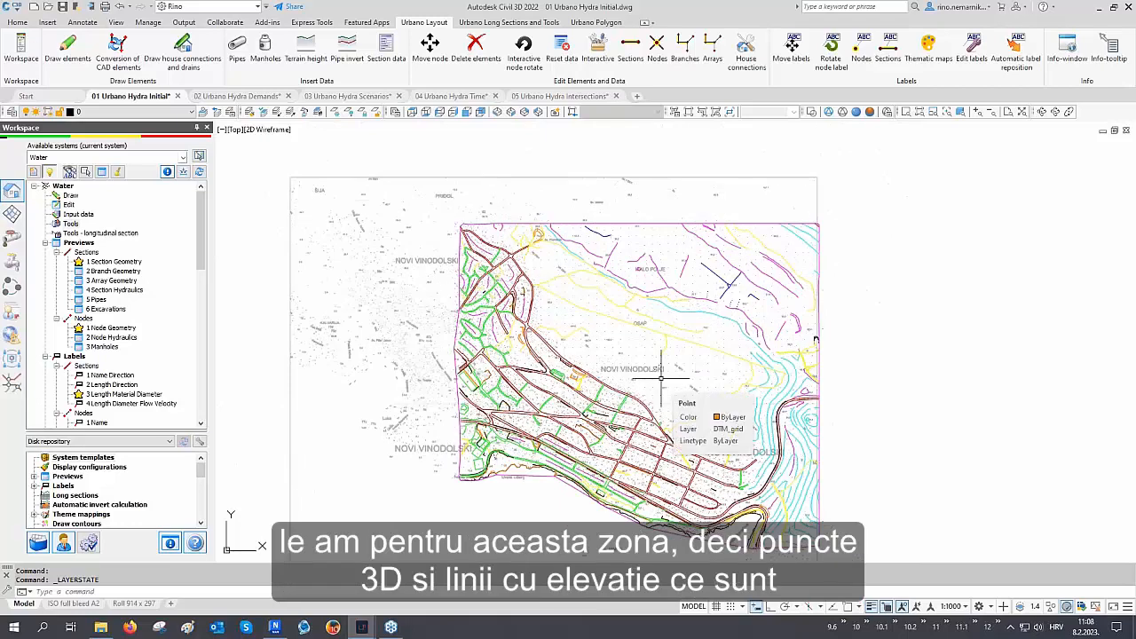
left_click(512, 112)
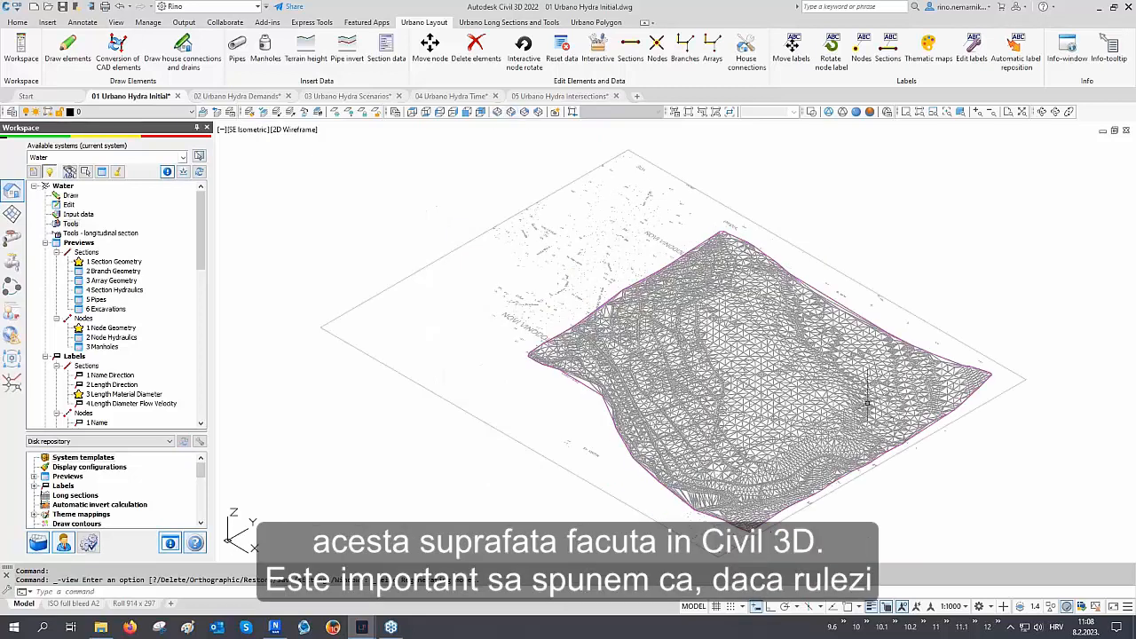
scroll(874, 387, "up", 3)
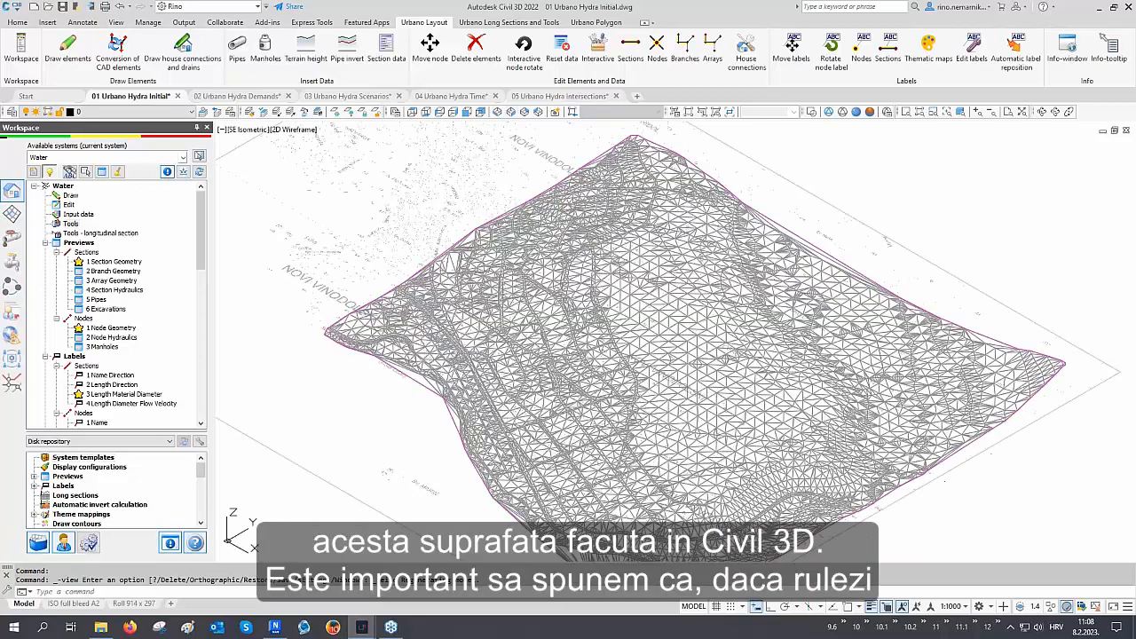
Select the Civil 3D TIN surface and inspect its properties
left_click(705, 369)
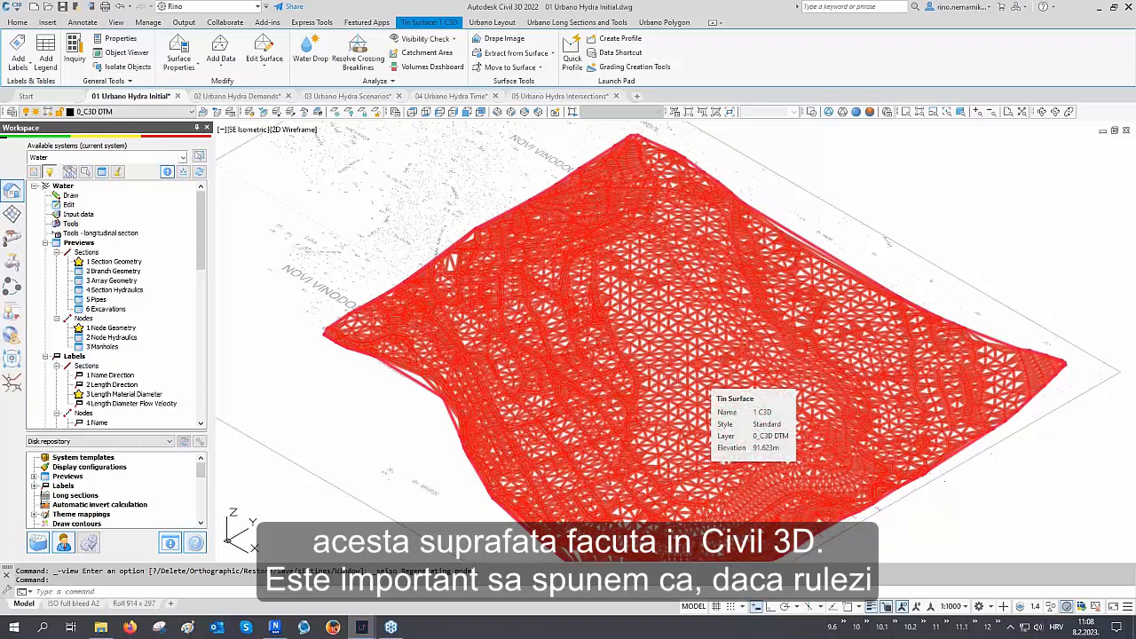
key("ctrl+1")
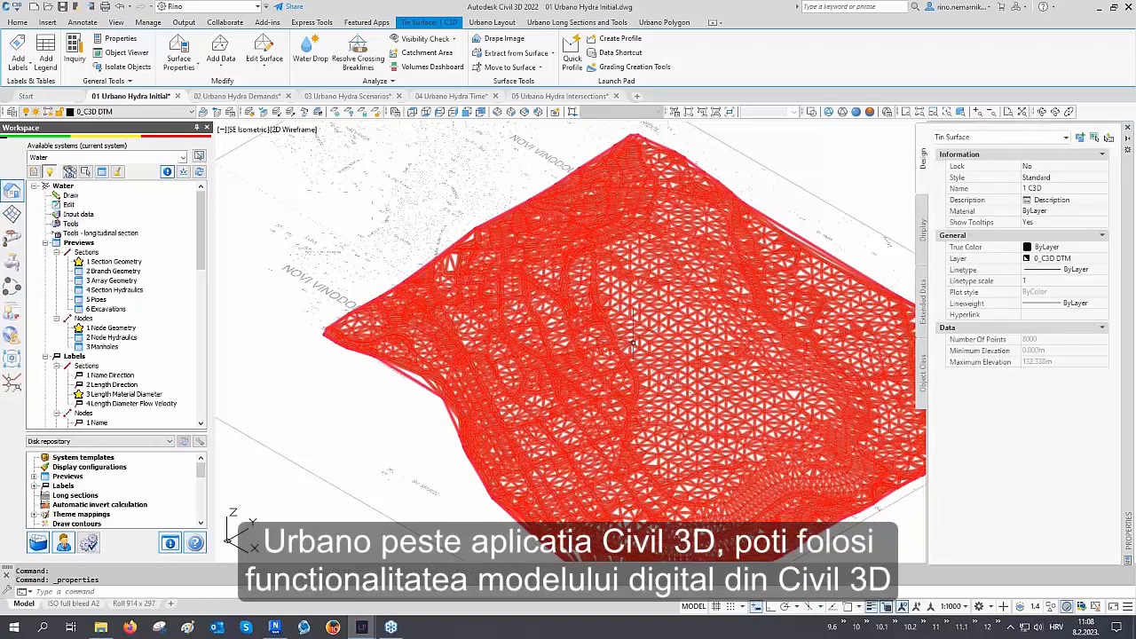
mouse_move(633, 345)
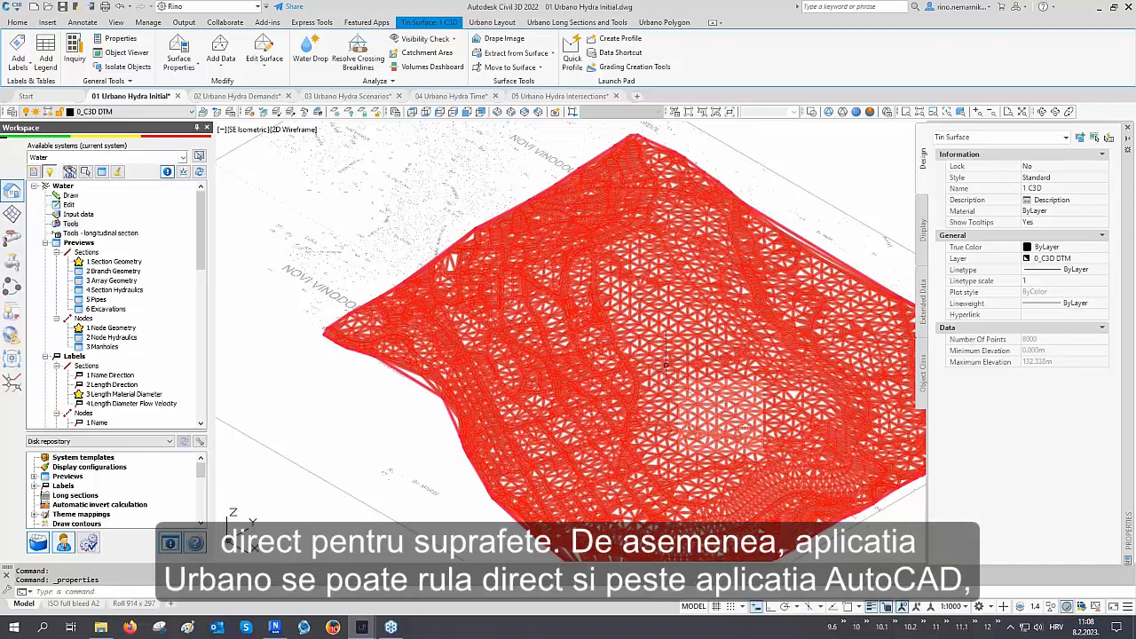
mouse_move(666, 364)
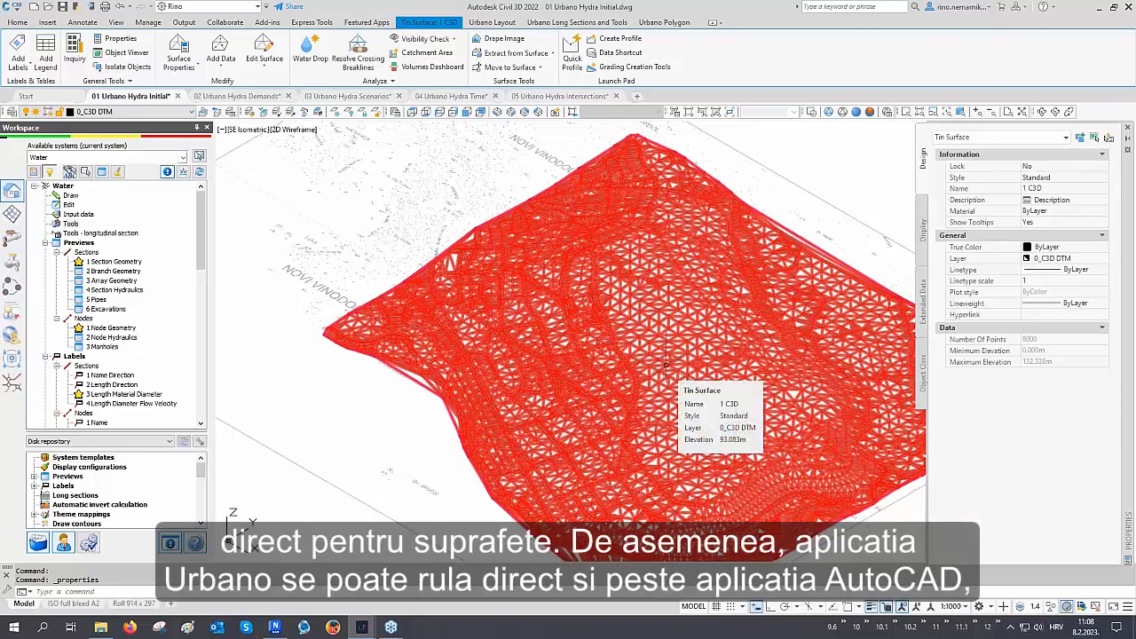
left_click(1126, 128)
middle_click_drag(829, 243, 802, 232)
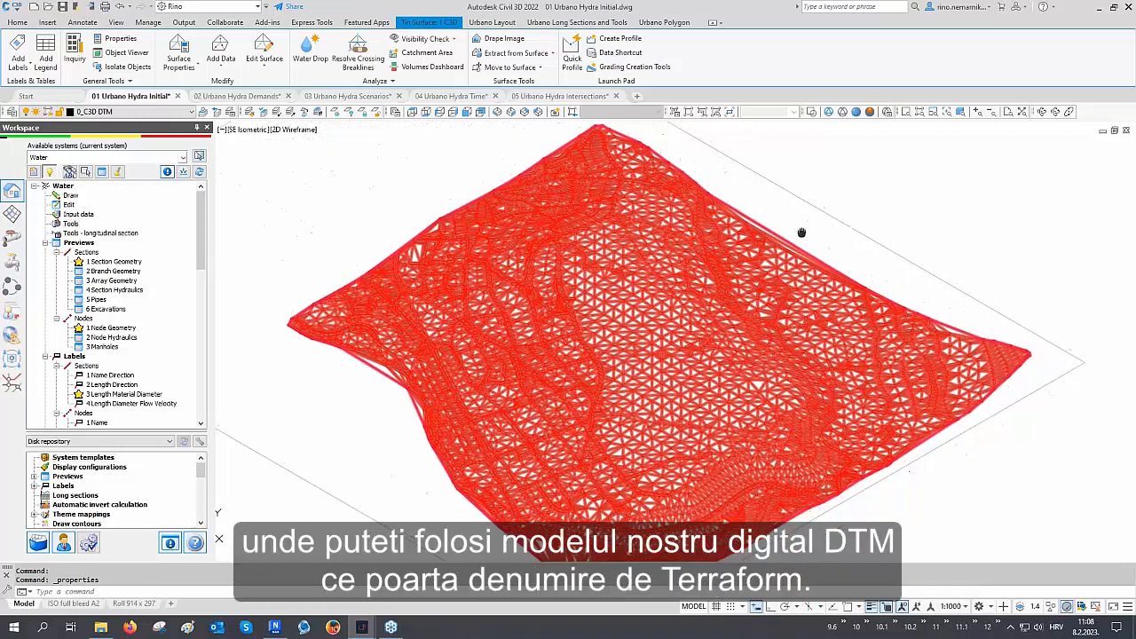
key("Escape")
Apply the Terraform surface view style to display the Terraform DTM, then hide that surface
left_click(13, 214)
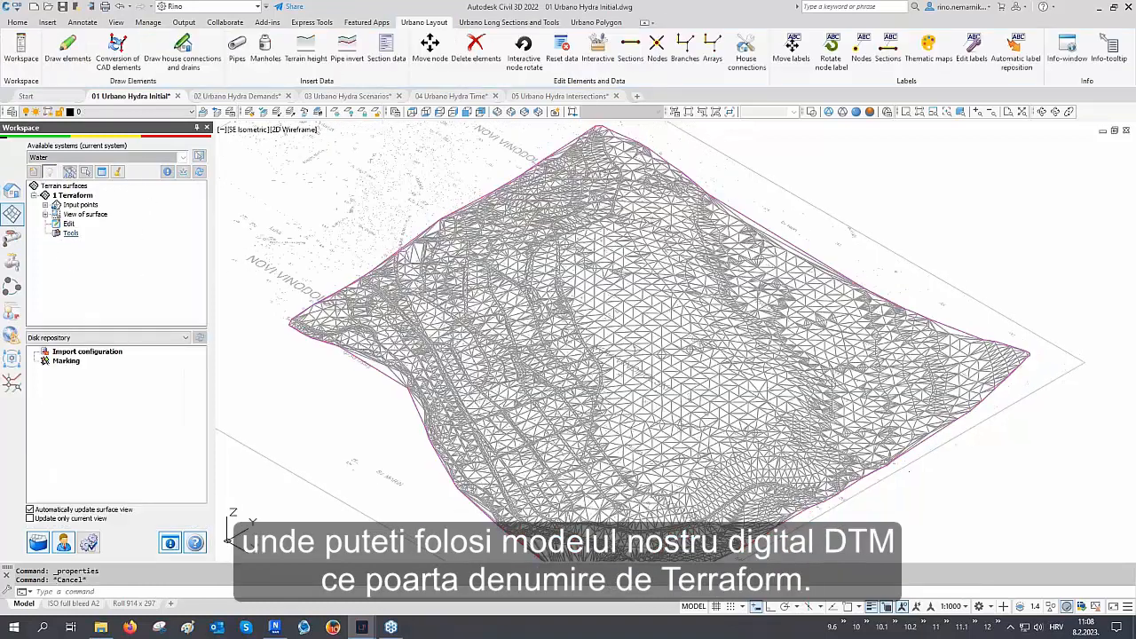
left_click(45, 214)
left_click(78, 223)
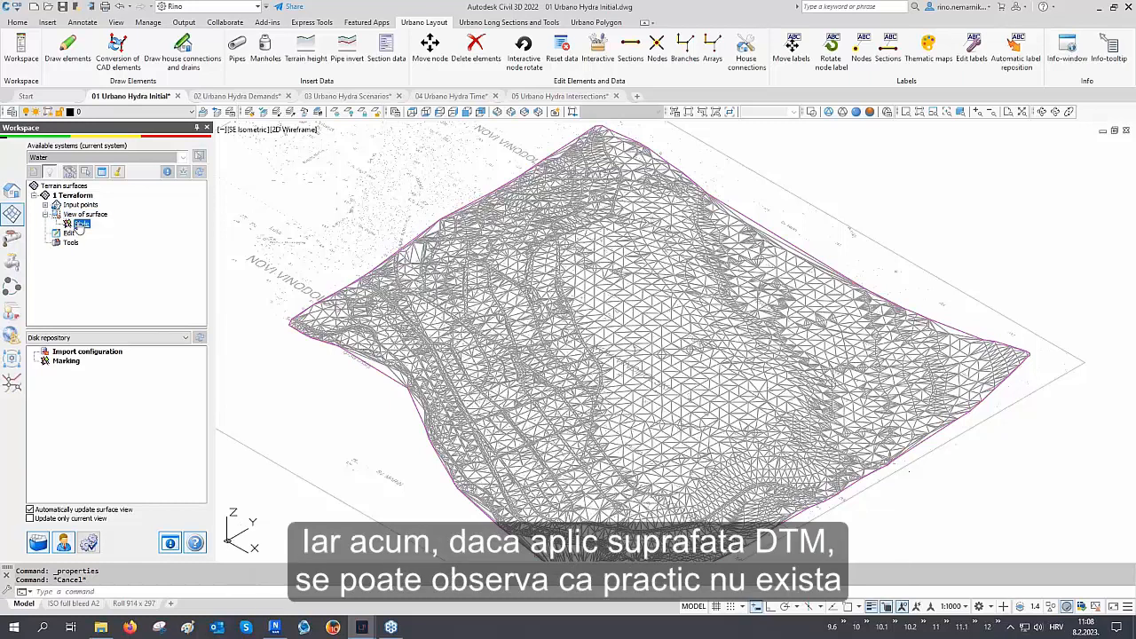
double_click(79, 228)
middle_click_drag(530, 379, 534, 365)
scroll(557, 317, "up", 5)
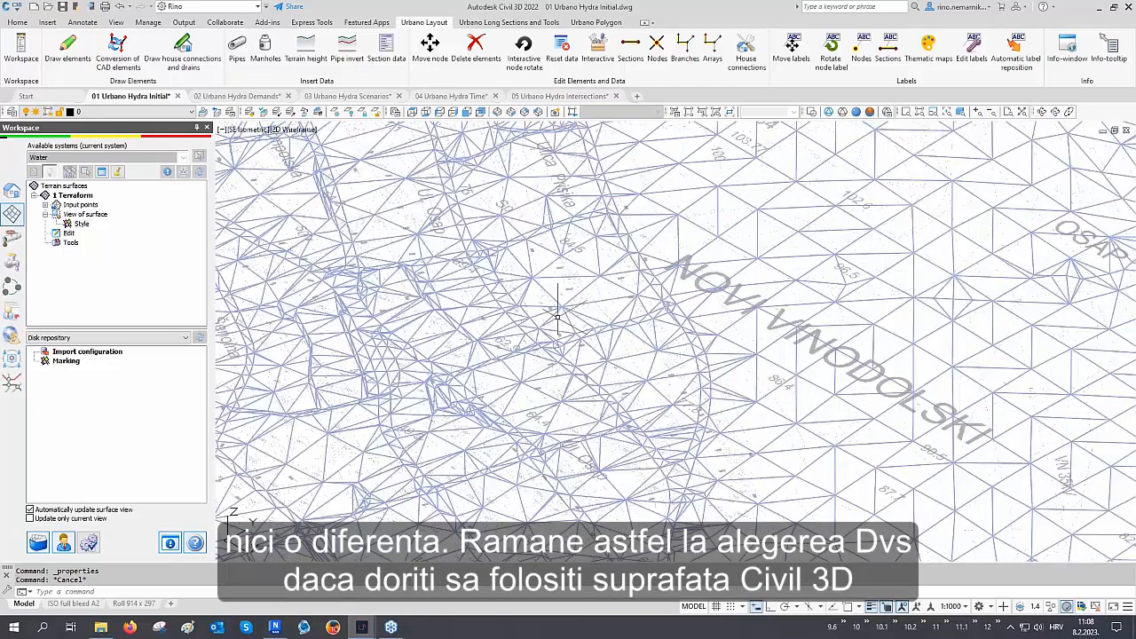
scroll(557, 317, "down", 5)
right_click(78, 223)
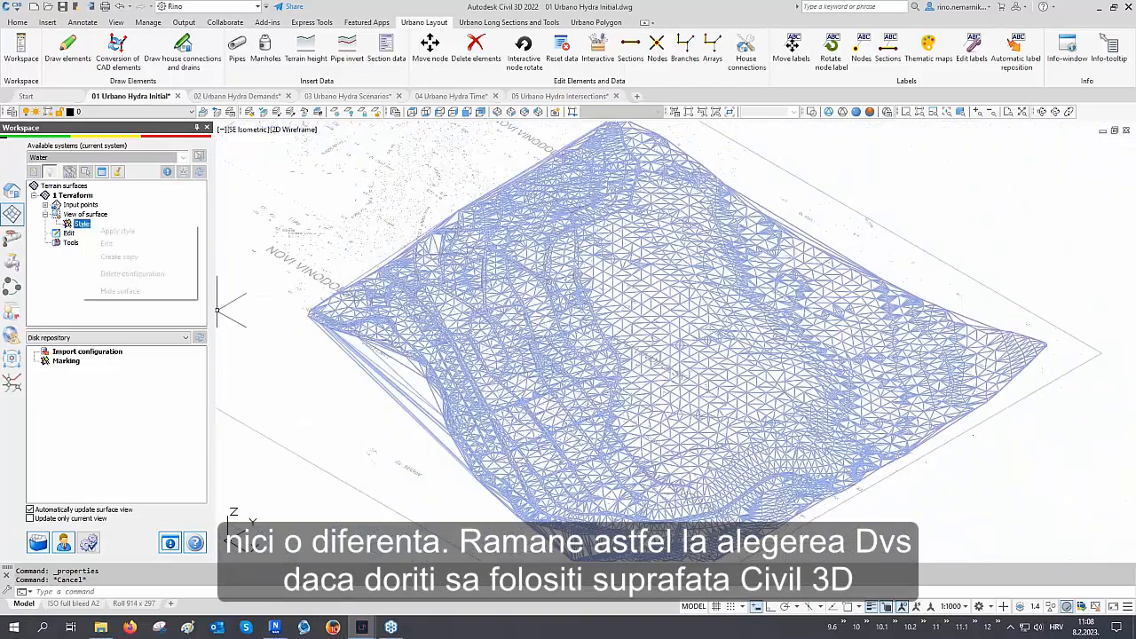
left_click(120, 291)
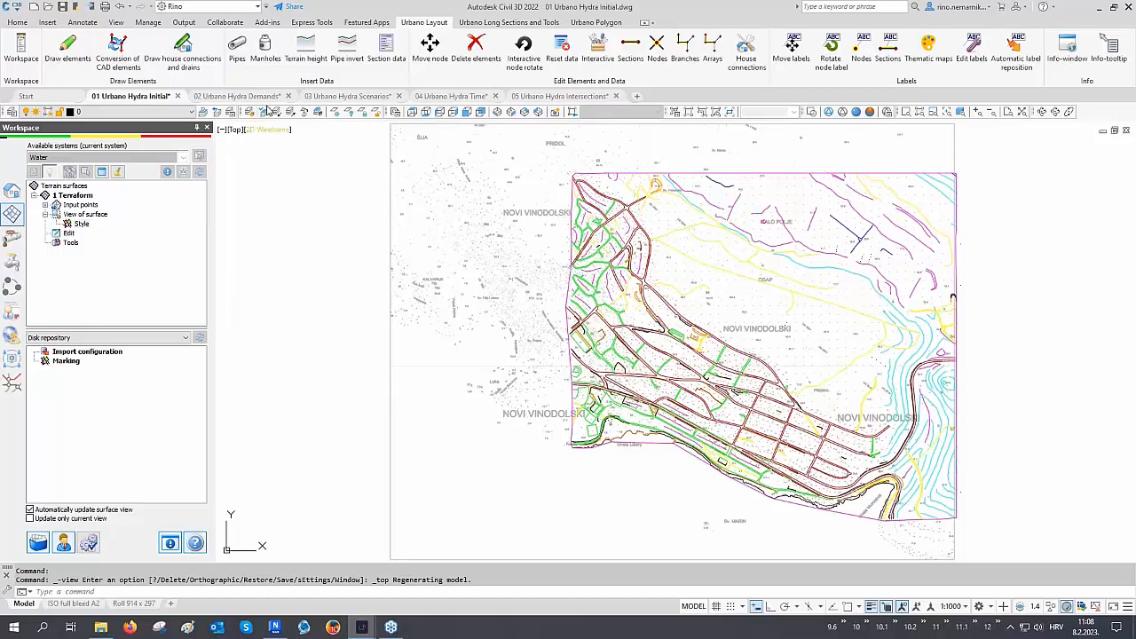
Restore the 04 Network design layer state in the Layer States Manager
left_click(230, 116)
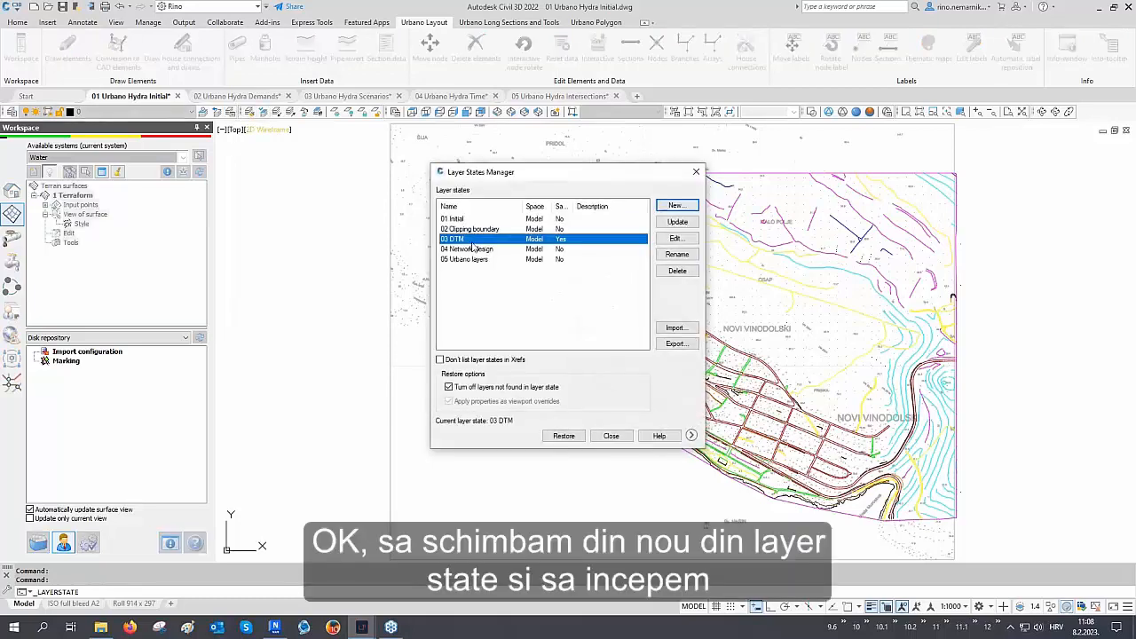
left_click(469, 251)
left_click(561, 436)
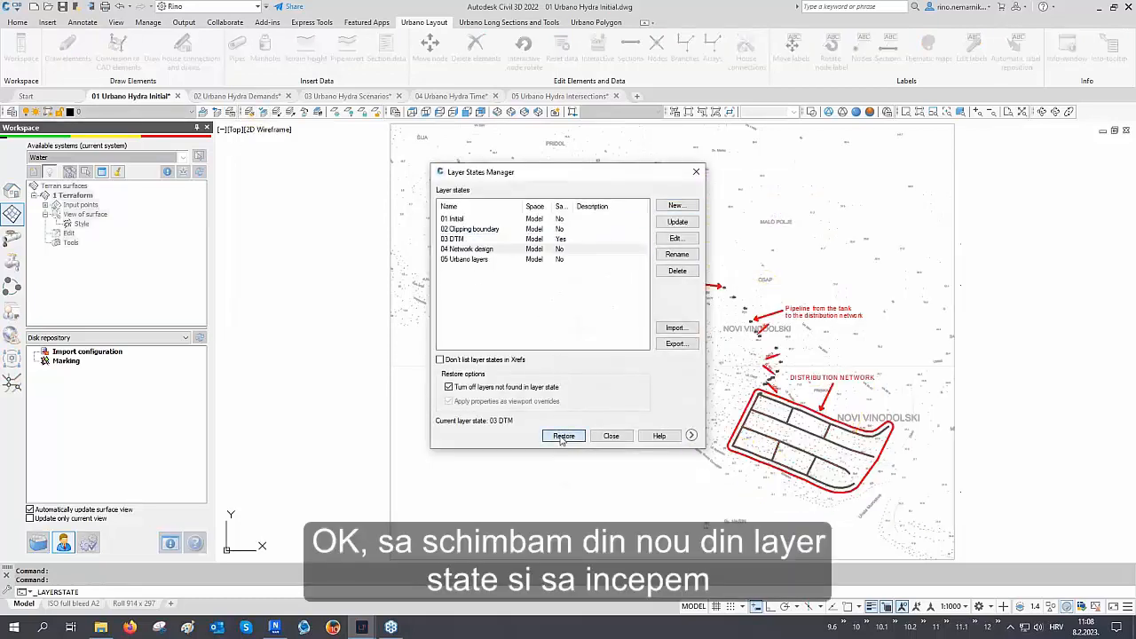
Examine the tank, the pipeline from the tank and the distribution network annotations in plan
mouse_move(790, 367)
middle_mouse_down()
mouse_move(609, 360)
mouse_move(598, 346)
middle_mouse_up()
scroll(599, 346, "up", 2)
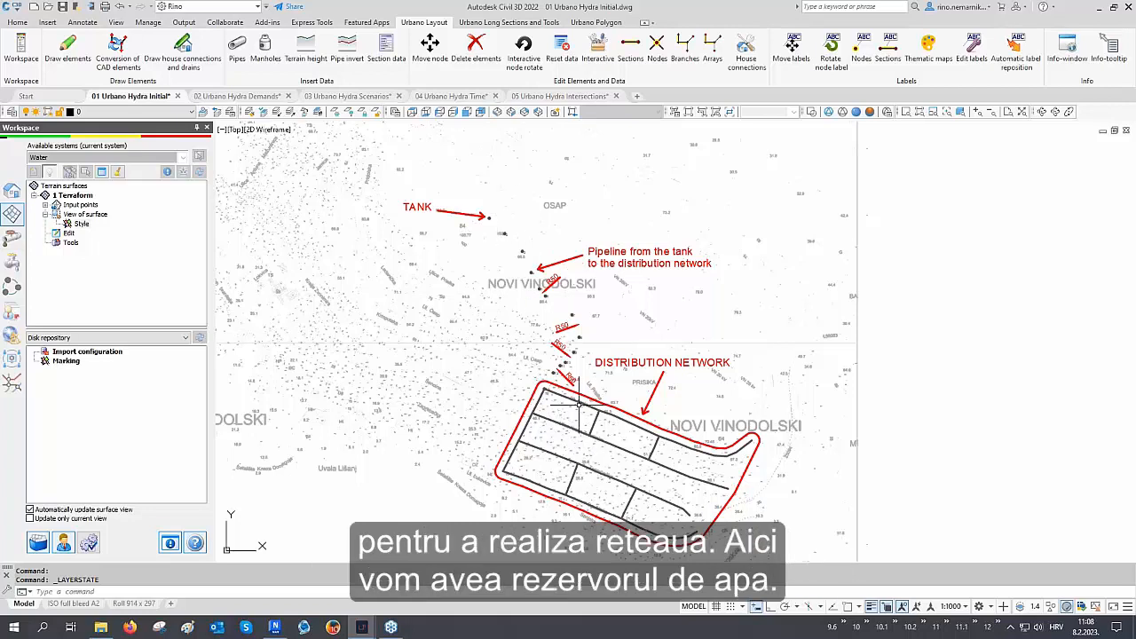
scroll(530, 240, "up", 2)
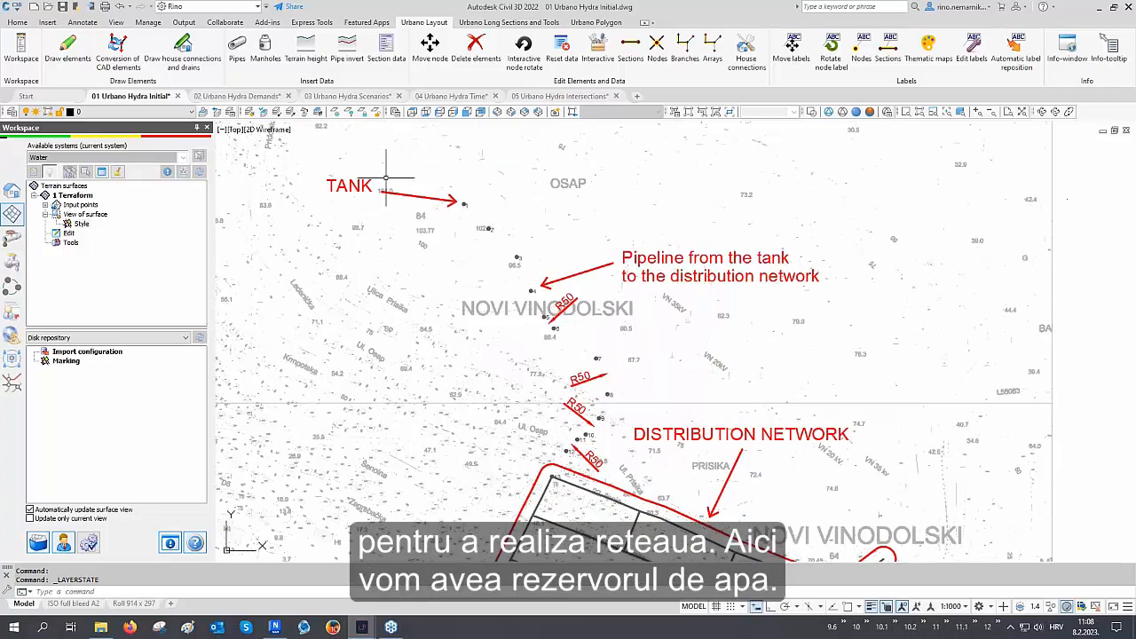
middle_click_drag(422, 213, 399, 172)
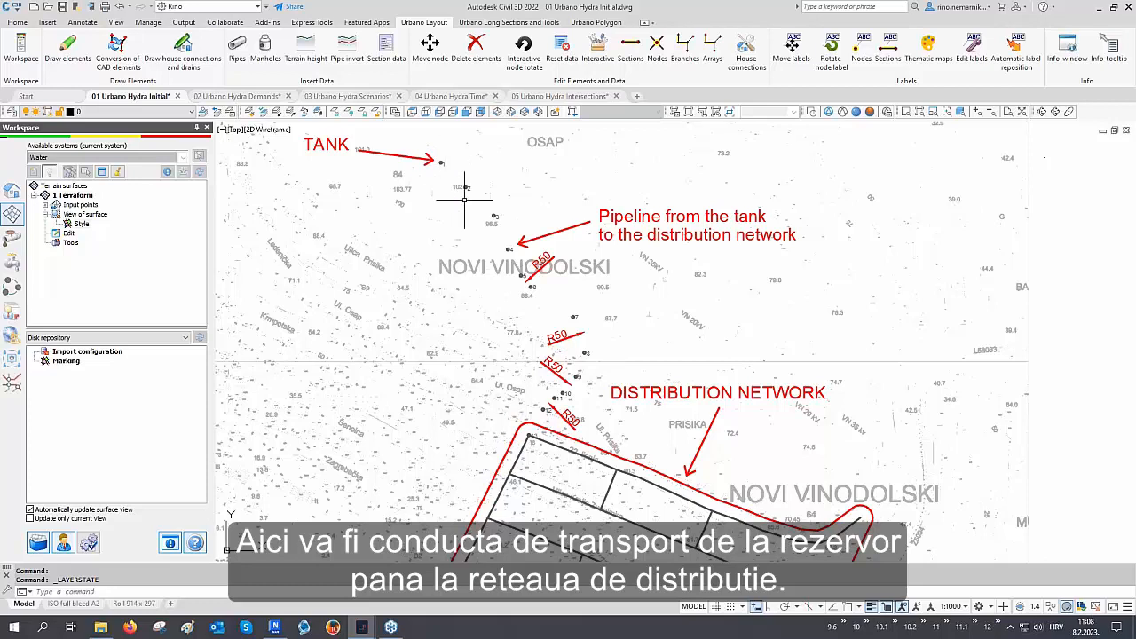
middle_click_drag(557, 384, 498, 246)
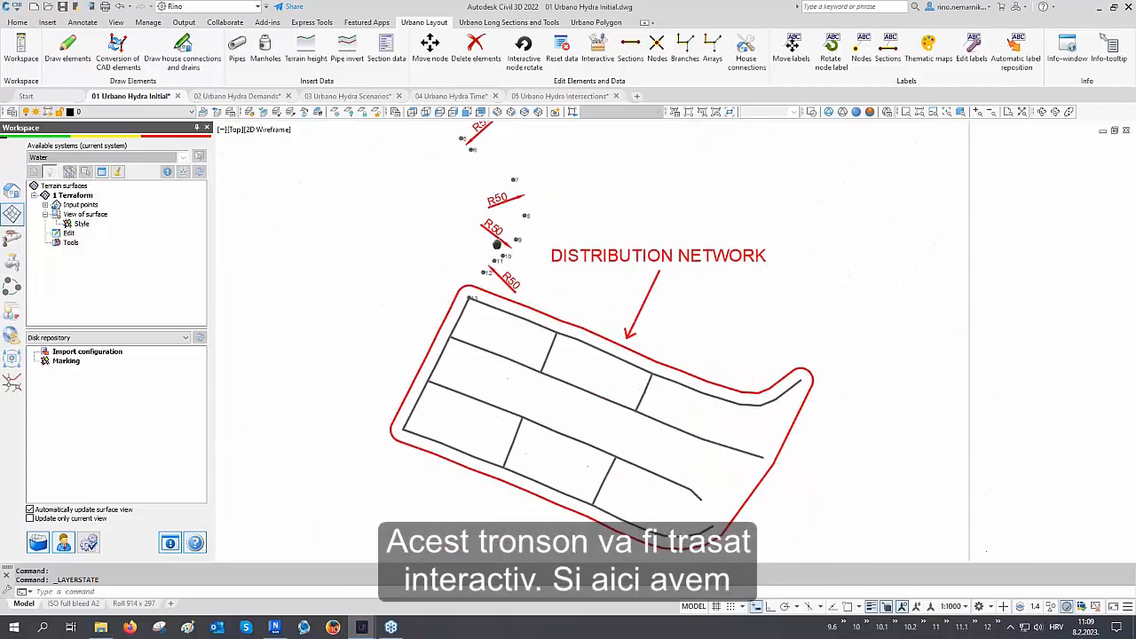
Select the existing distribution network polylines and inspect their properties
left_click(525, 404)
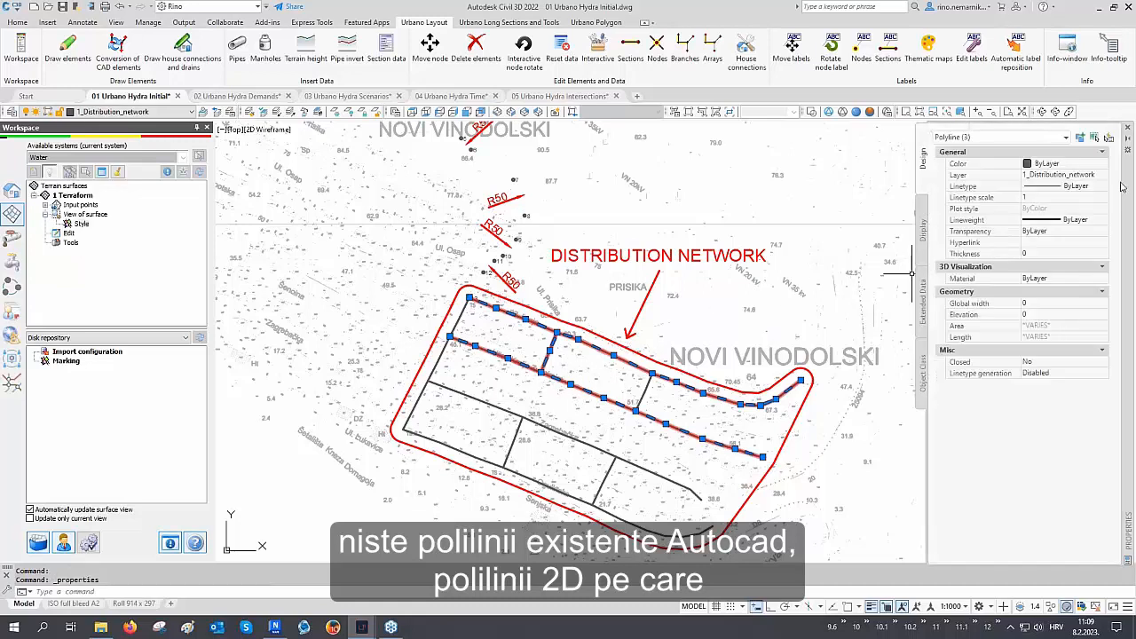
left_click(1128, 130)
key("Escape")
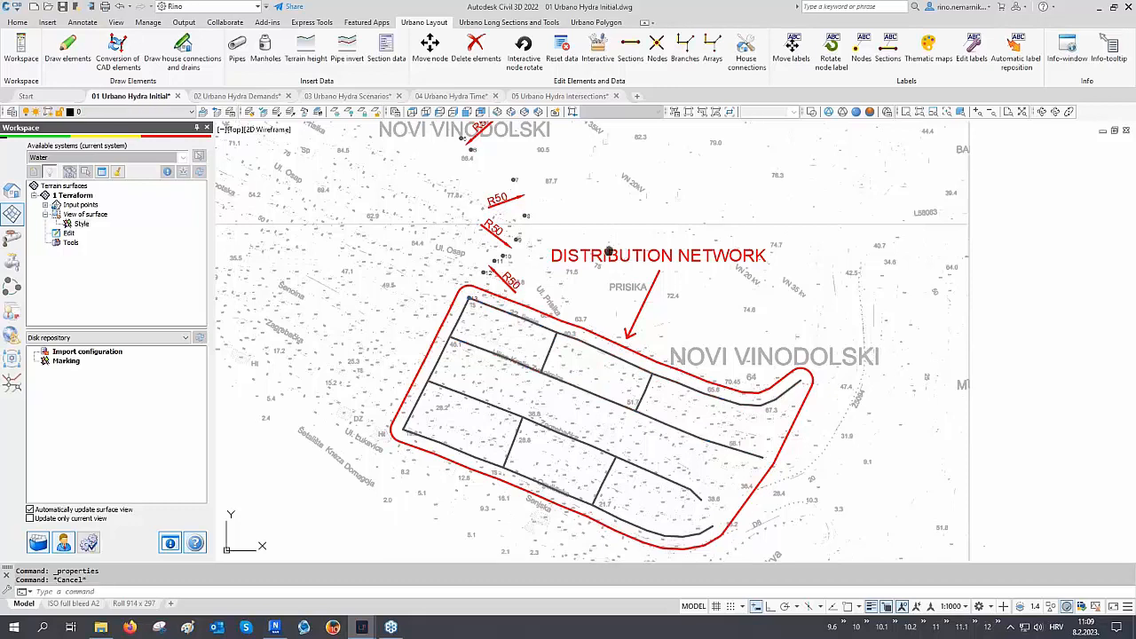
Start Draw elements for the water network and place the first node at tank point 1 with object snap on
middle_click_drag(606, 242, 641, 358)
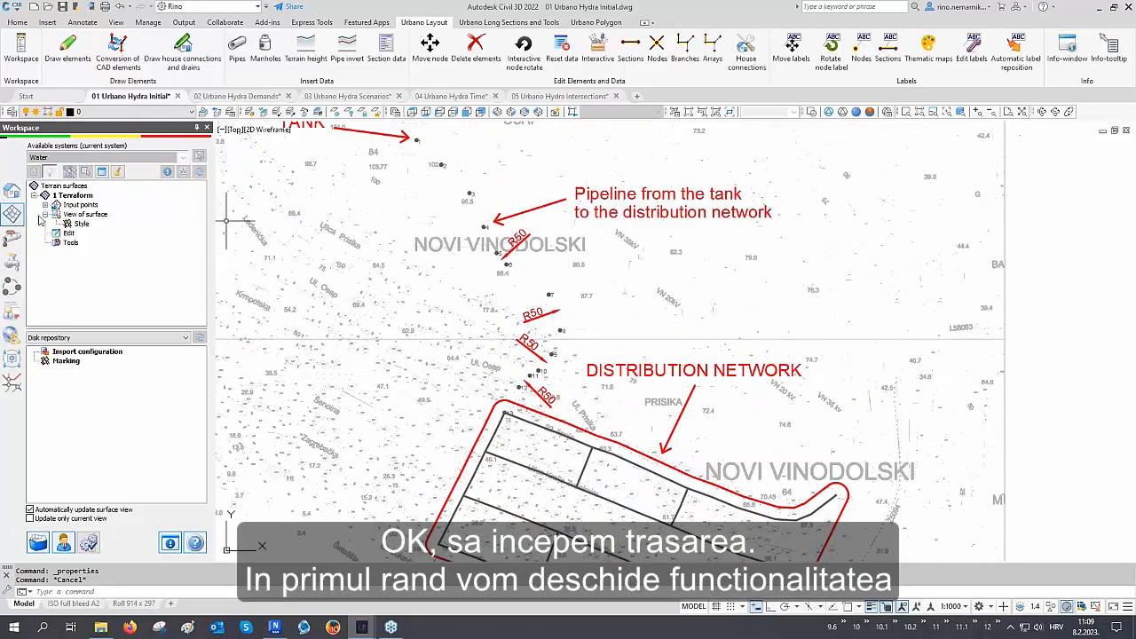
left_click(18, 197)
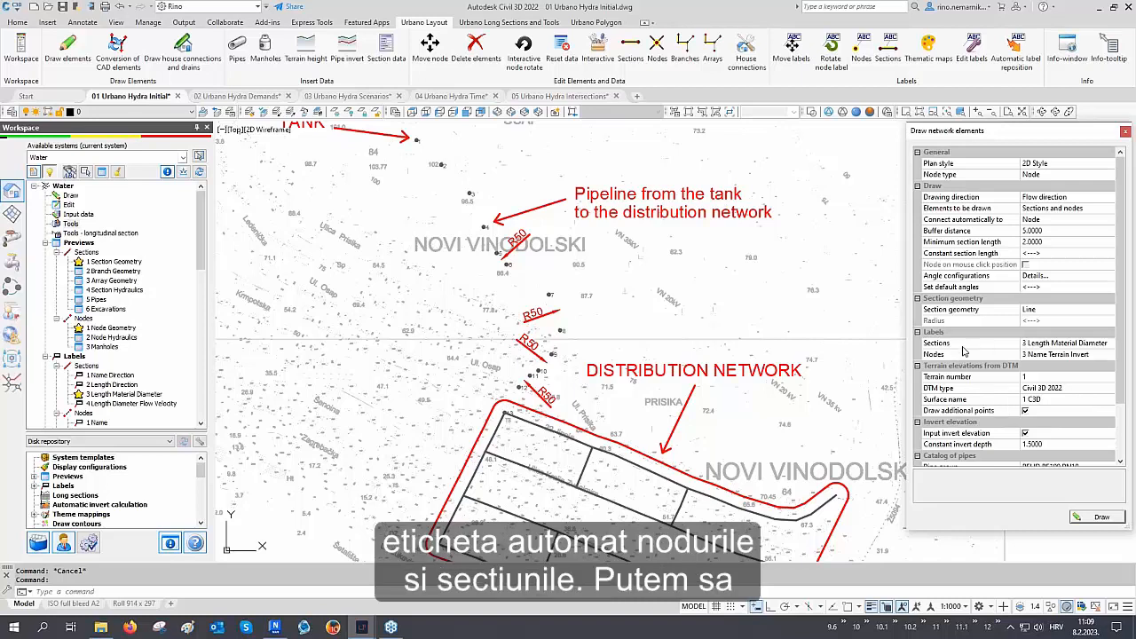
scroll(963, 351, "down", 1)
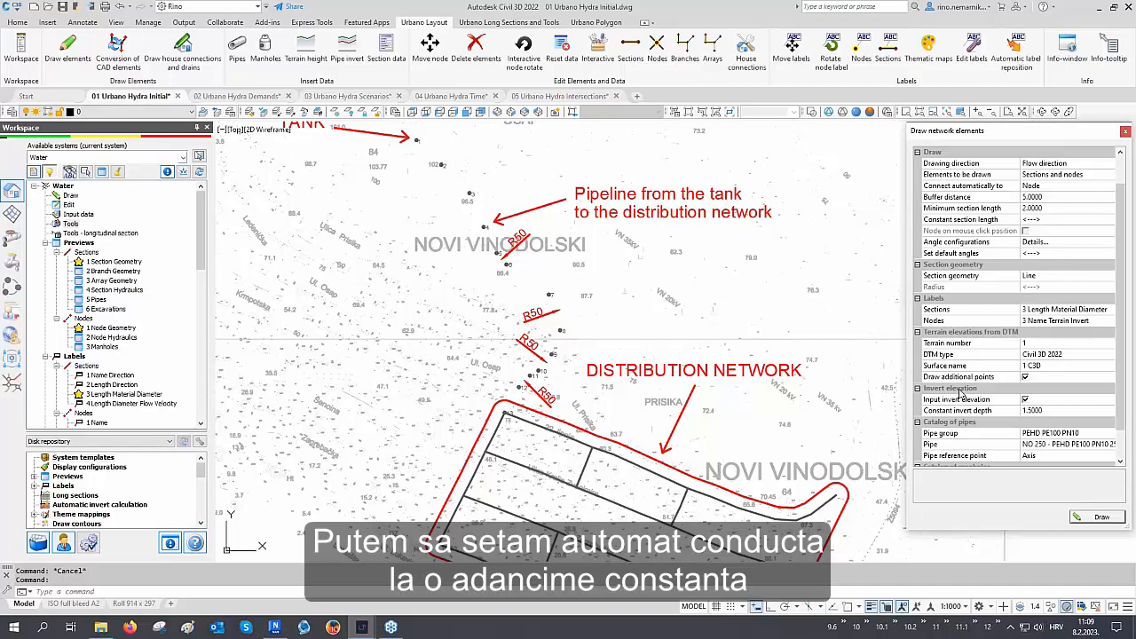
scroll(960, 407, "down", 1)
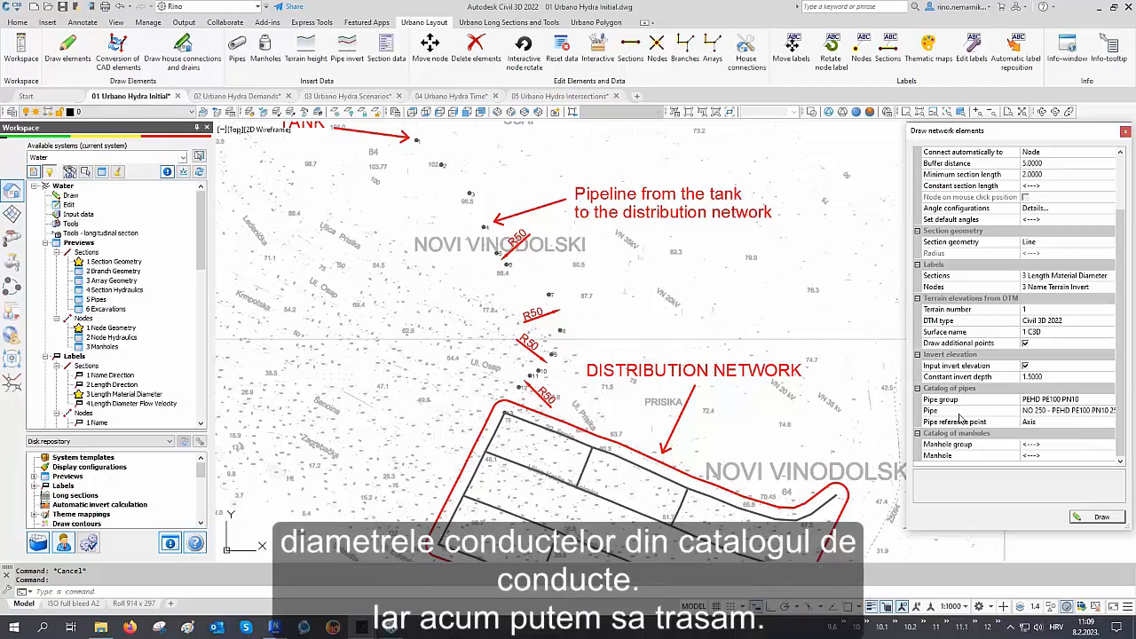
left_click(1083, 520)
middle_click_drag(475, 280, 520, 386)
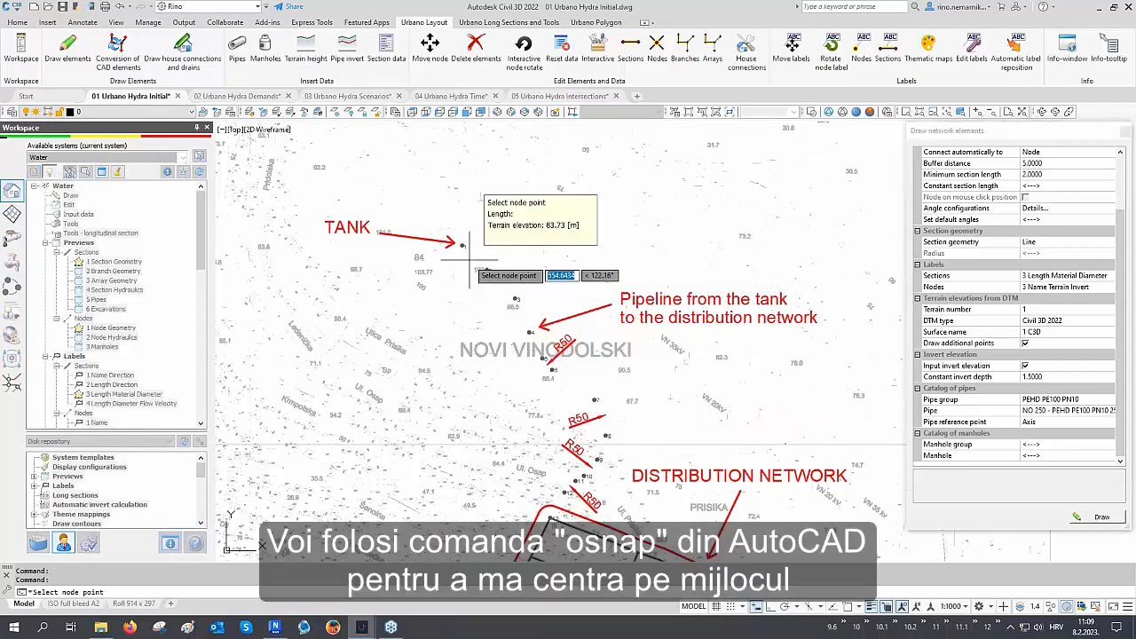
scroll(467, 260, "up", 6)
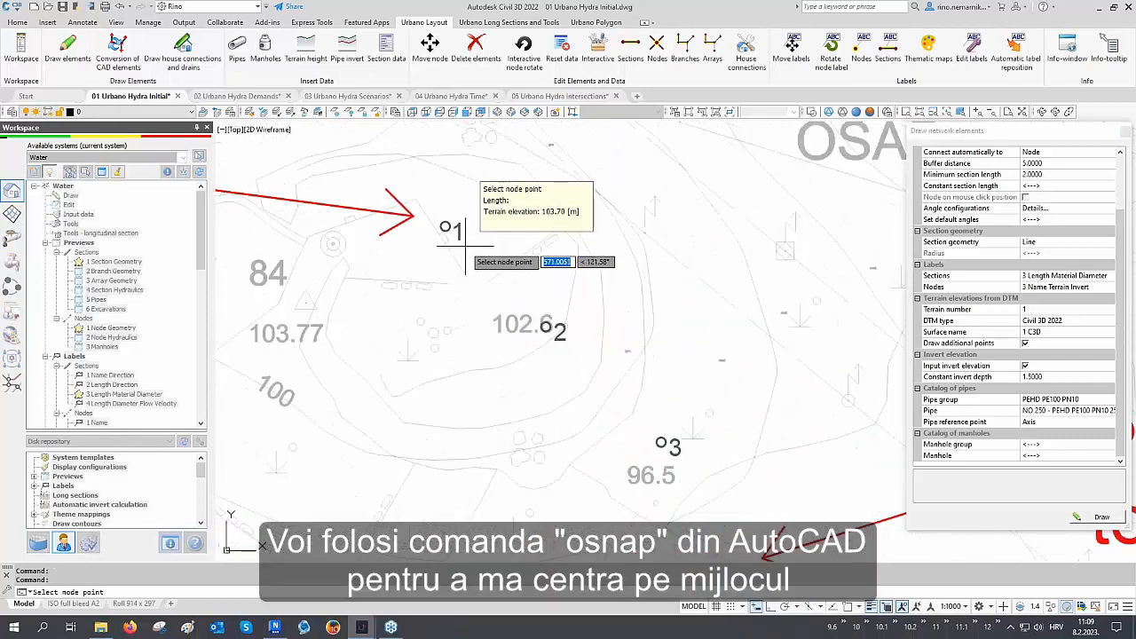
key("F3")
middle_click_drag(463, 244, 462, 252)
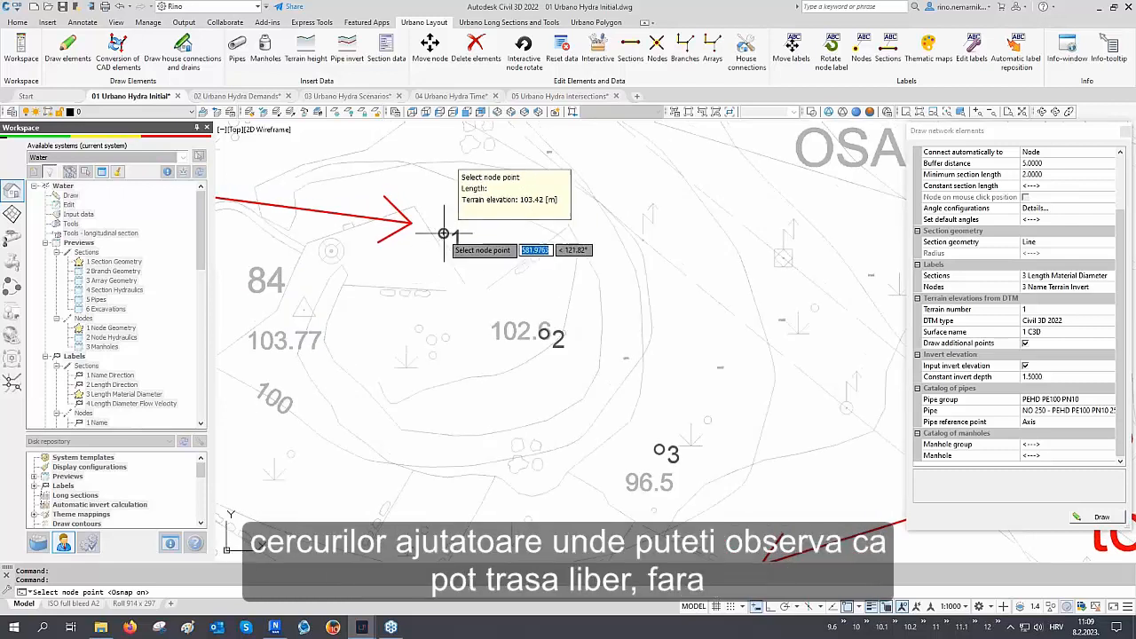
left_click(444, 234)
Review the angle configurations, including the w/o 30 & 60 set
scroll(511, 265, "up", 2)
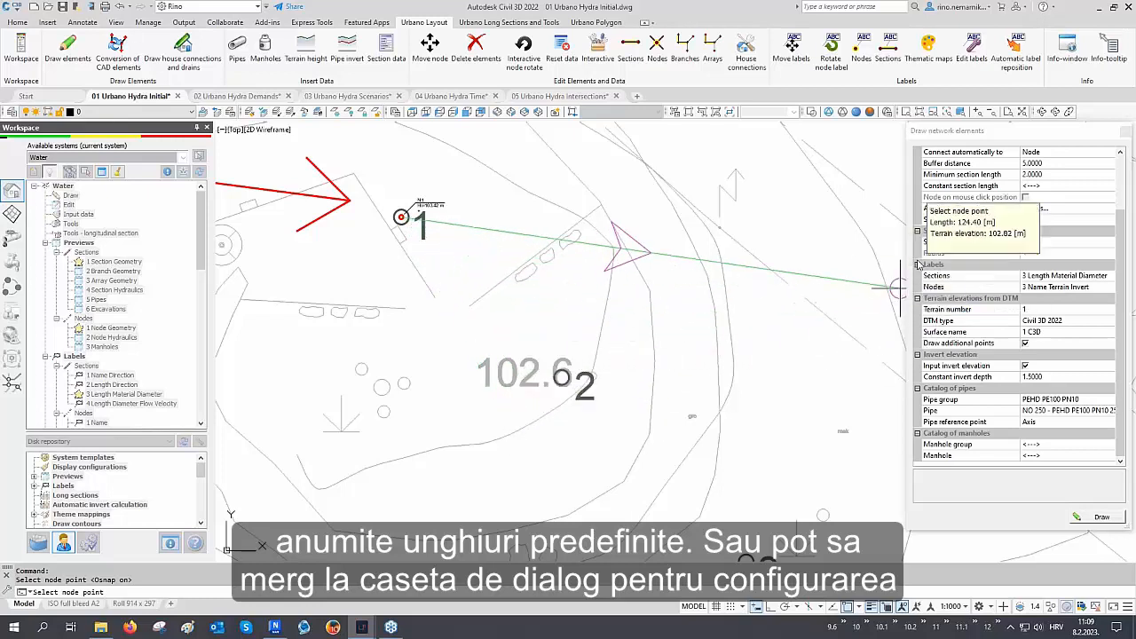
left_click(1035, 209)
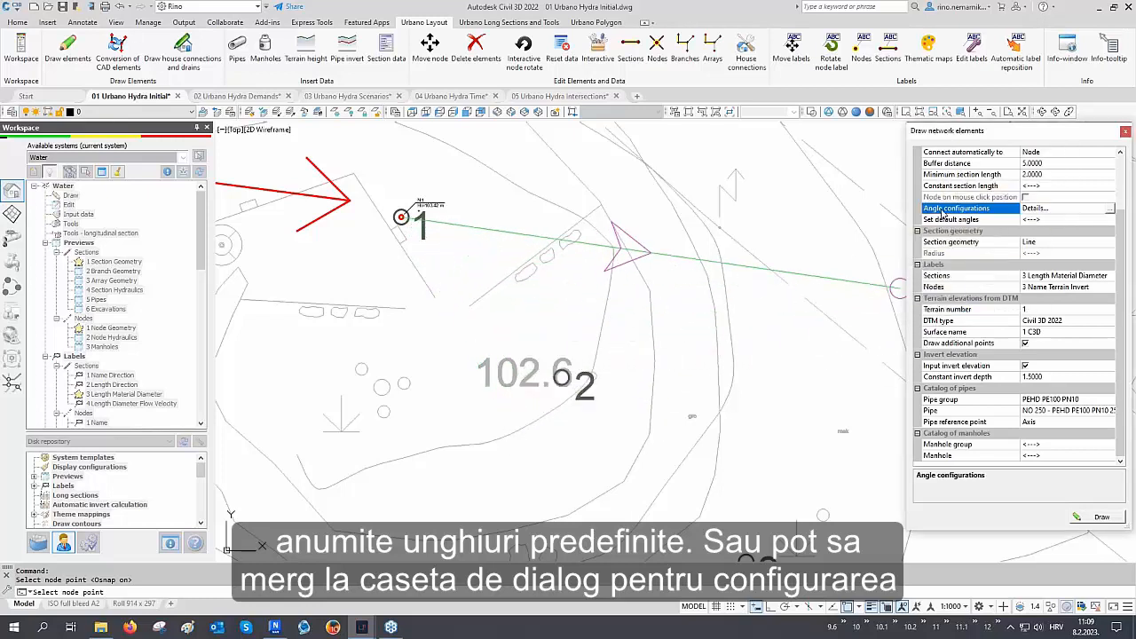
left_click(1109, 210)
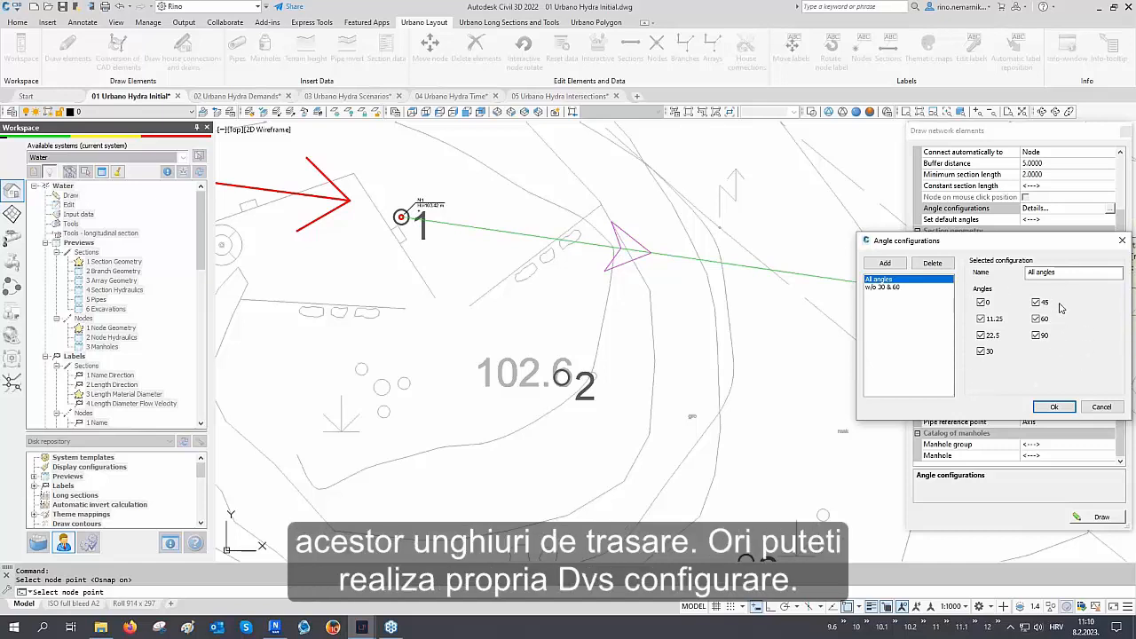
left_click(888, 288)
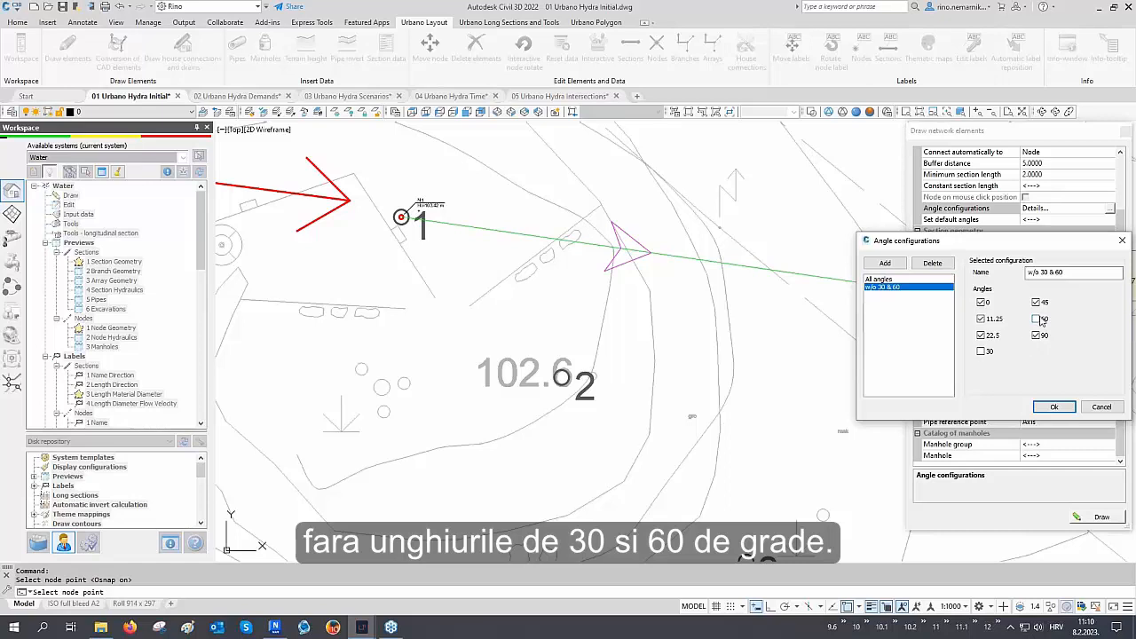
left_click(1053, 407)
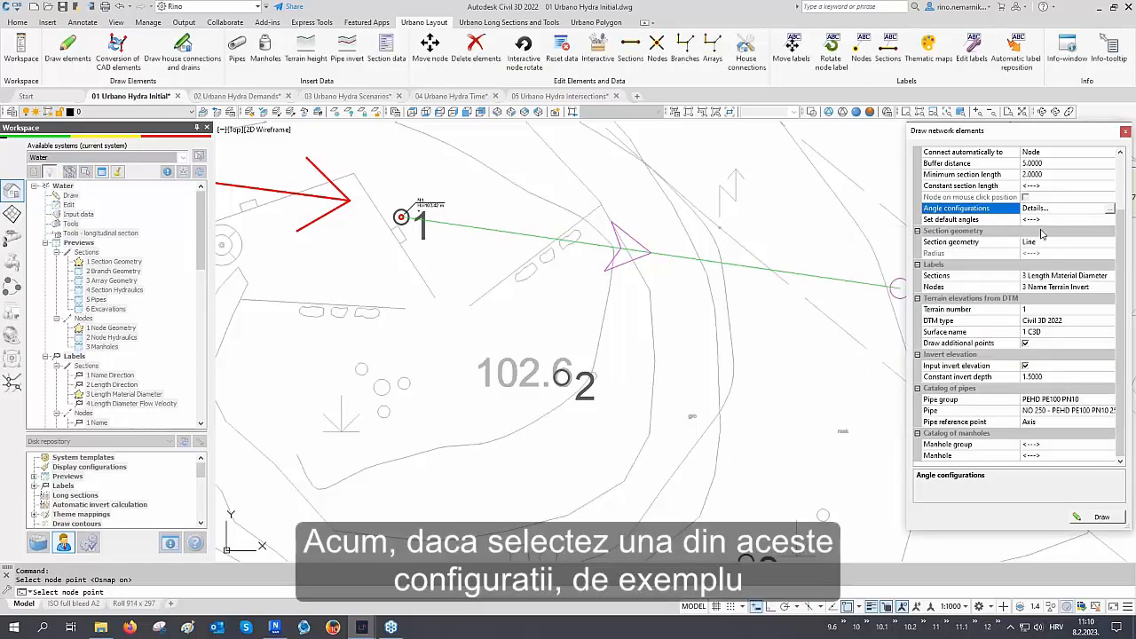
Set the default angles to All angles to preview the angle compass at node 1
left_click(1042, 221)
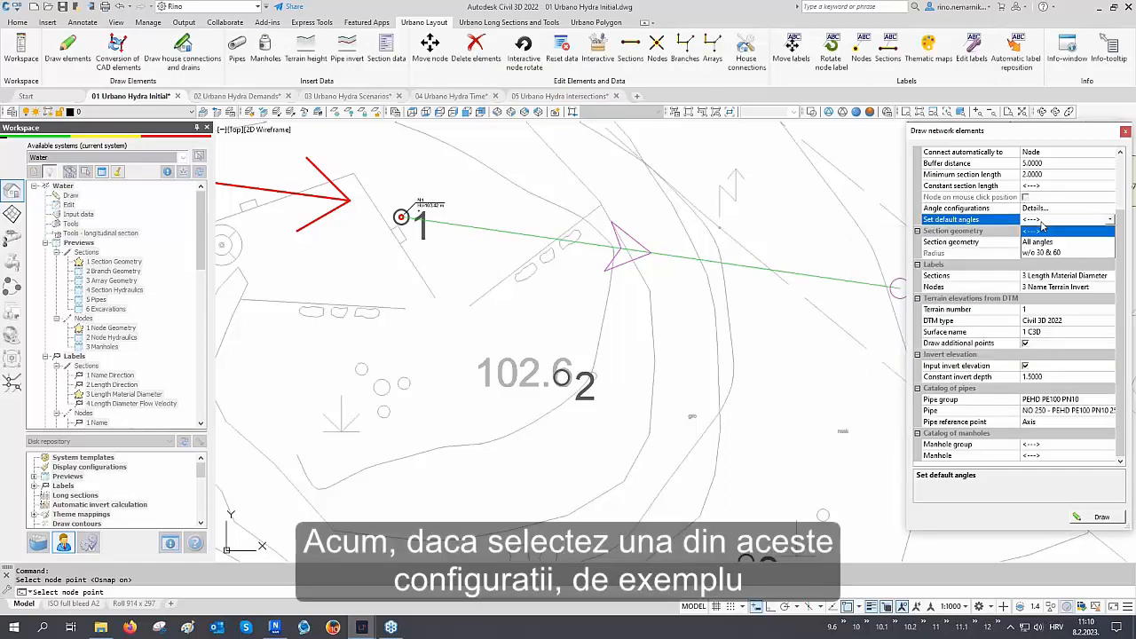
left_click(1035, 243)
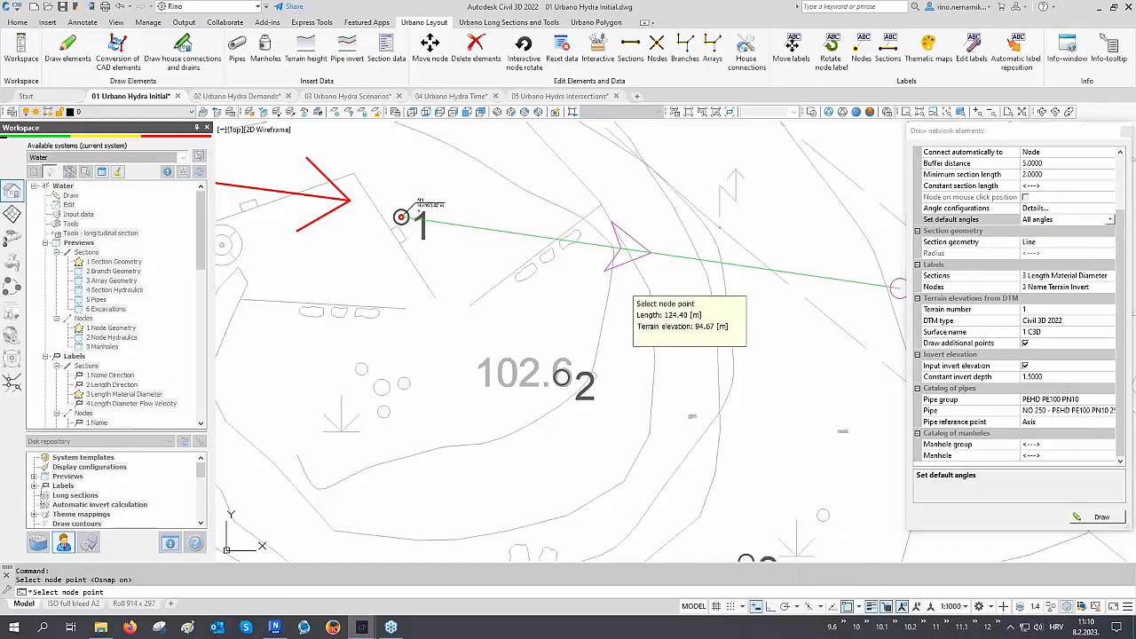
scroll(443, 355, "up", 3)
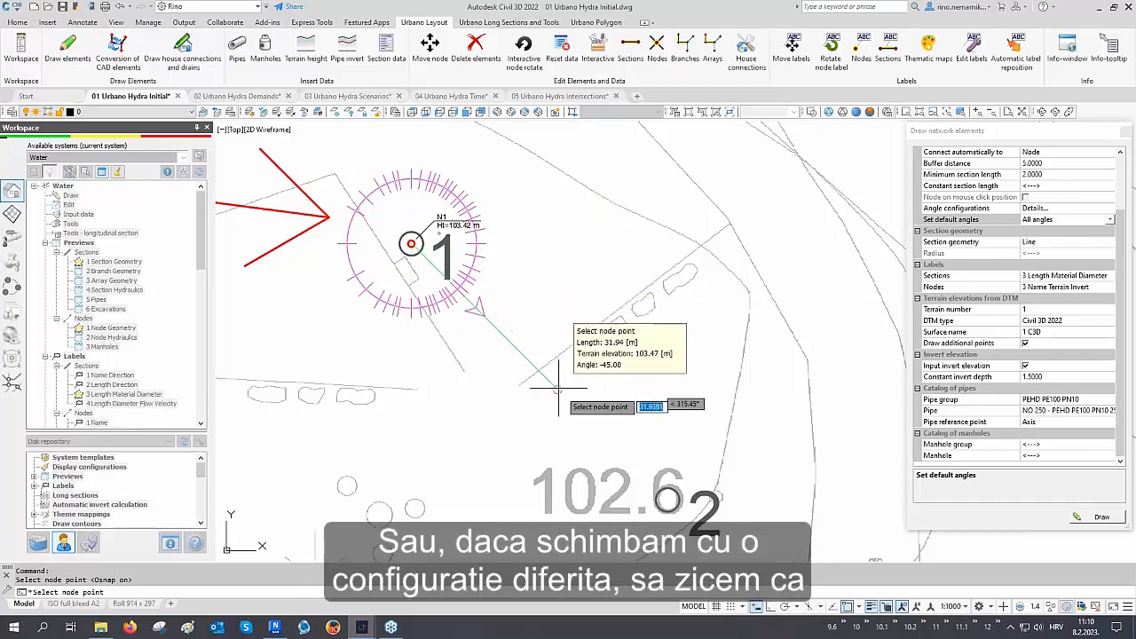
middle_click_drag(571, 404, 548, 365)
Set the default angles to w/o 30 & 60 and place node 2 on point 2 of the route
left_click(1056, 221)
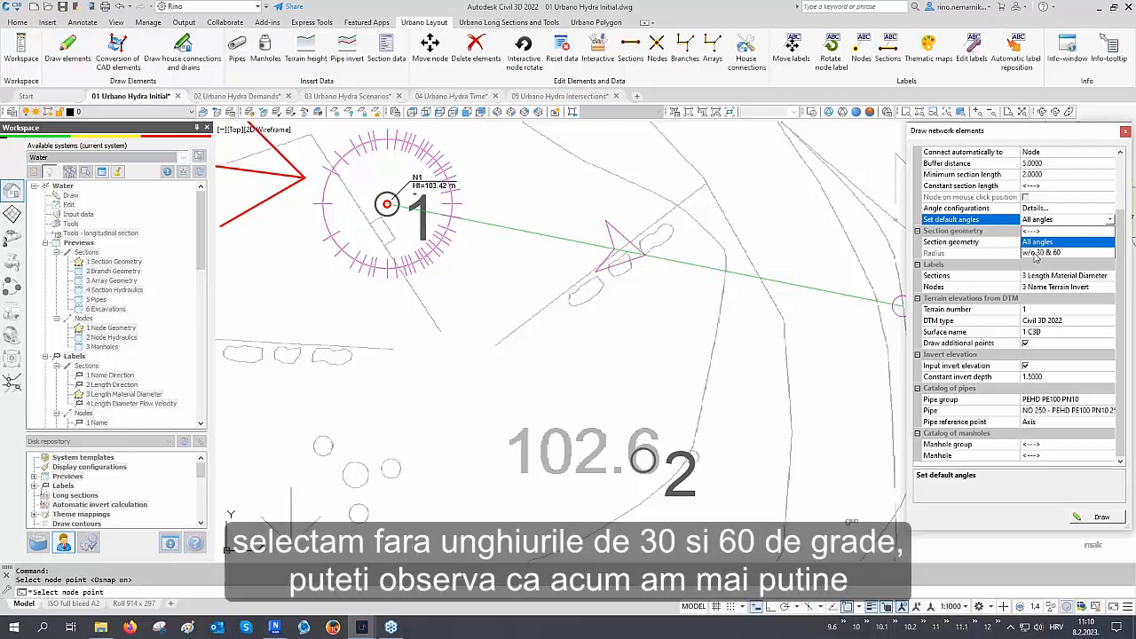
left_click(1045, 252)
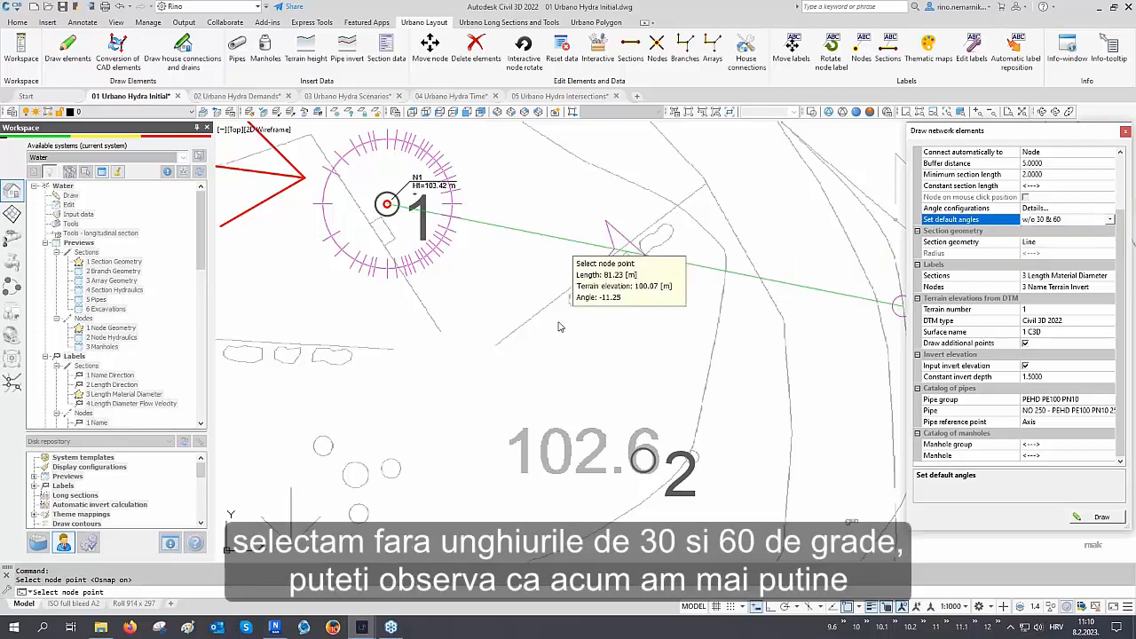
middle_click_drag(558, 307, 573, 355)
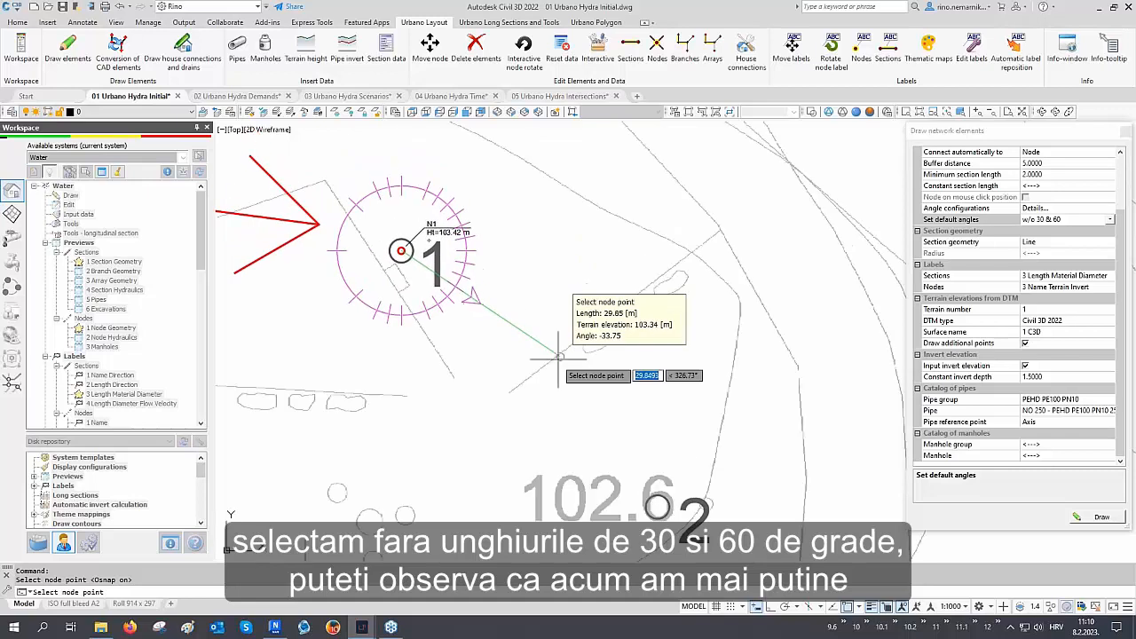
middle_click_drag(471, 444, 479, 351)
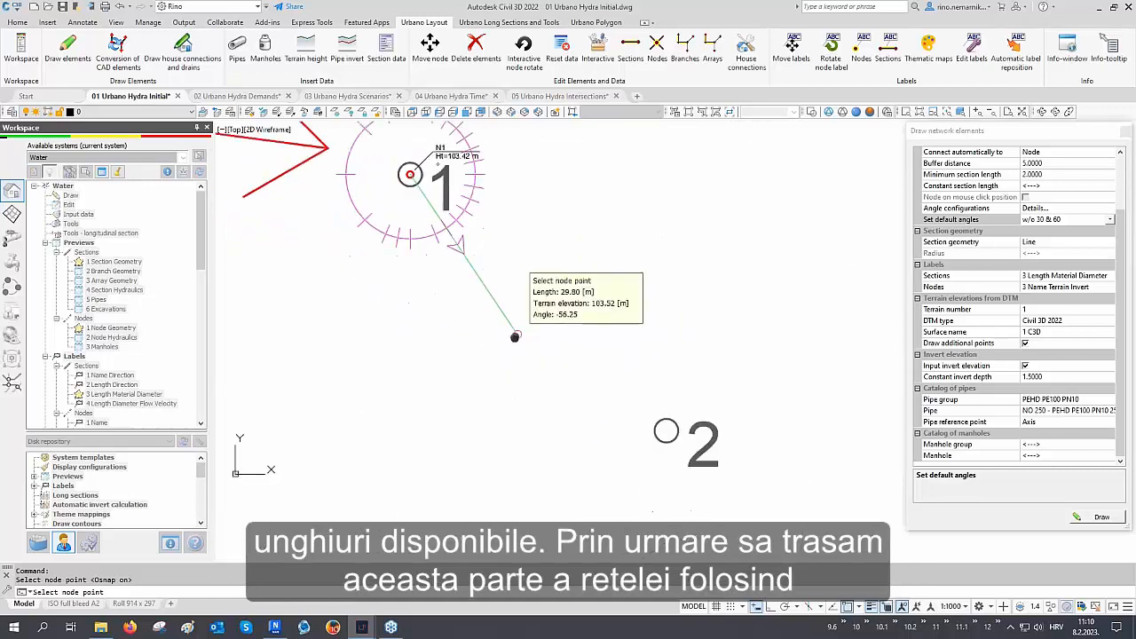
left_click(665, 407)
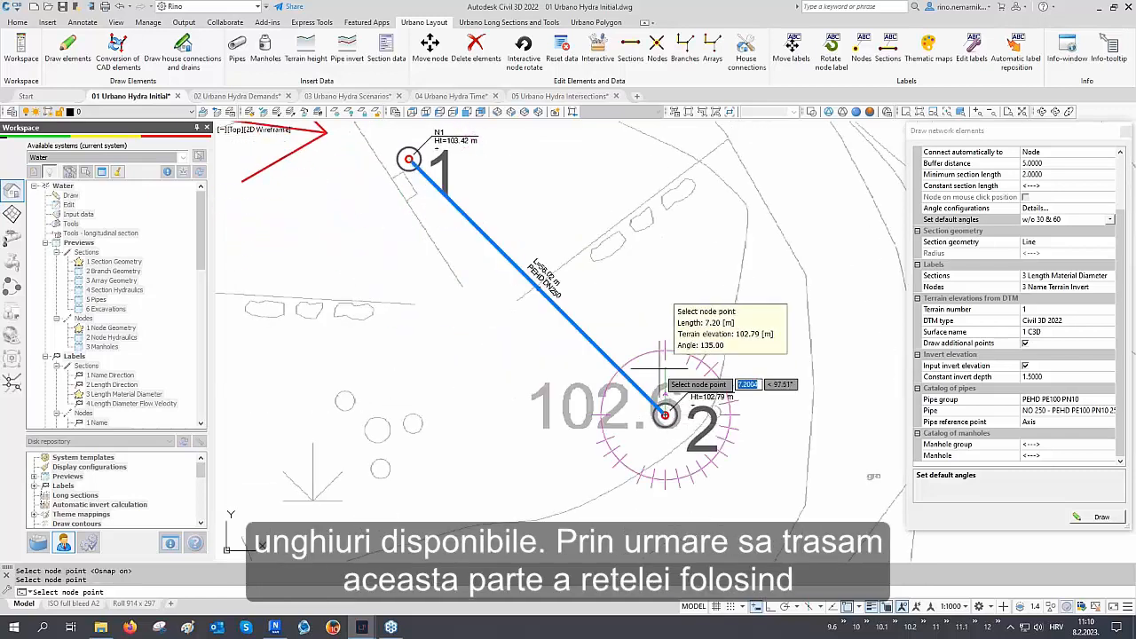
Place nodes 3 and 4 on the marked route points with straight sections
scroll(665, 395, "down", 2)
middle_click_drag(718, 457, 603, 299)
middle_click_drag(730, 378, 607, 360)
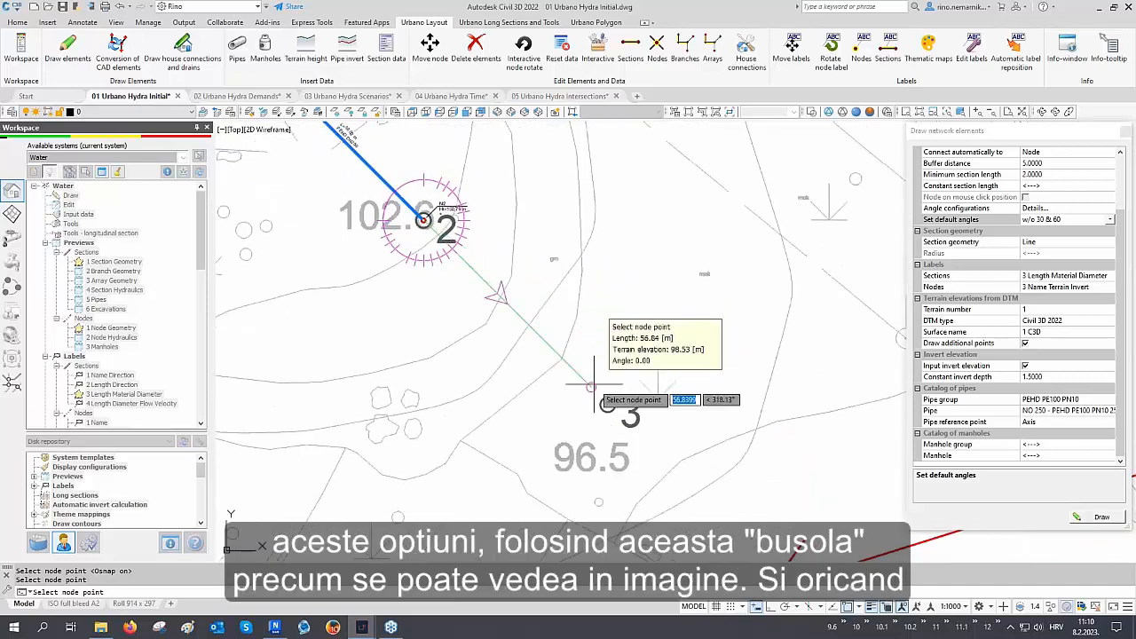
left_click(607, 405)
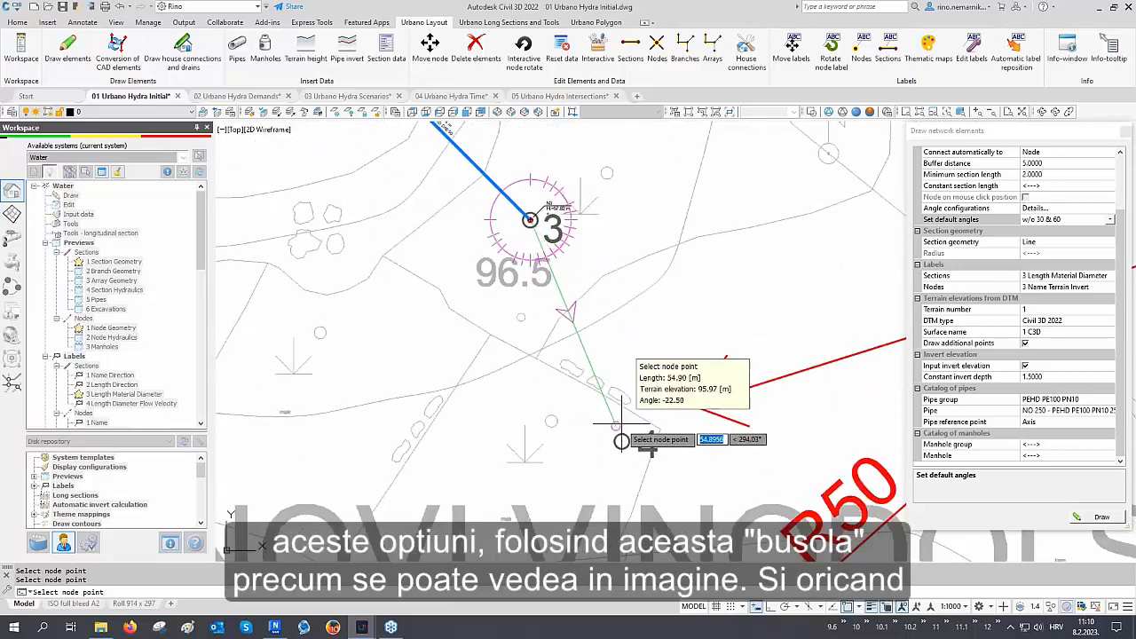
left_click(624, 438)
middle_click_drag(633, 446, 543, 280)
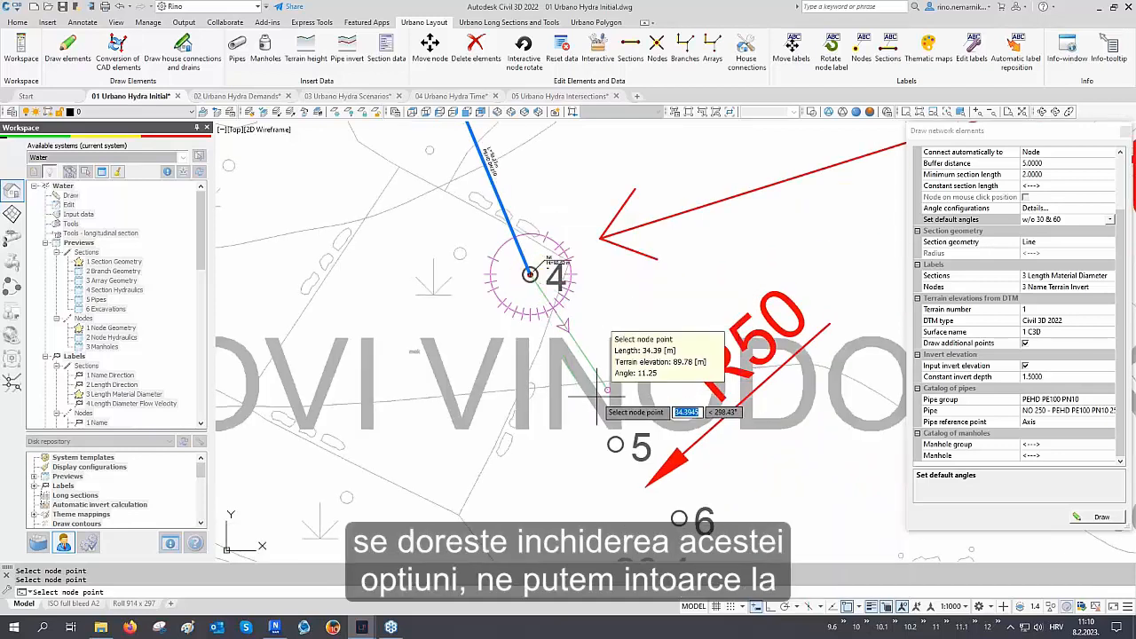
Clear the default angles and place node 5 on the marked point 5 endpoint
left_click(1065, 221)
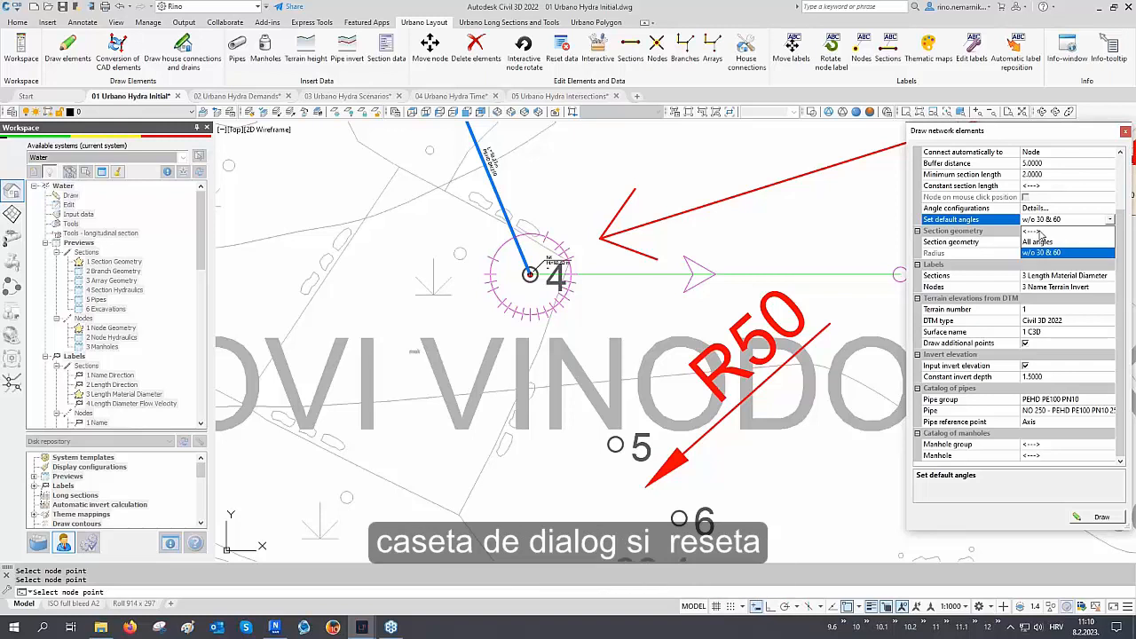
left_click(1034, 231)
middle_click_drag(656, 355, 620, 293)
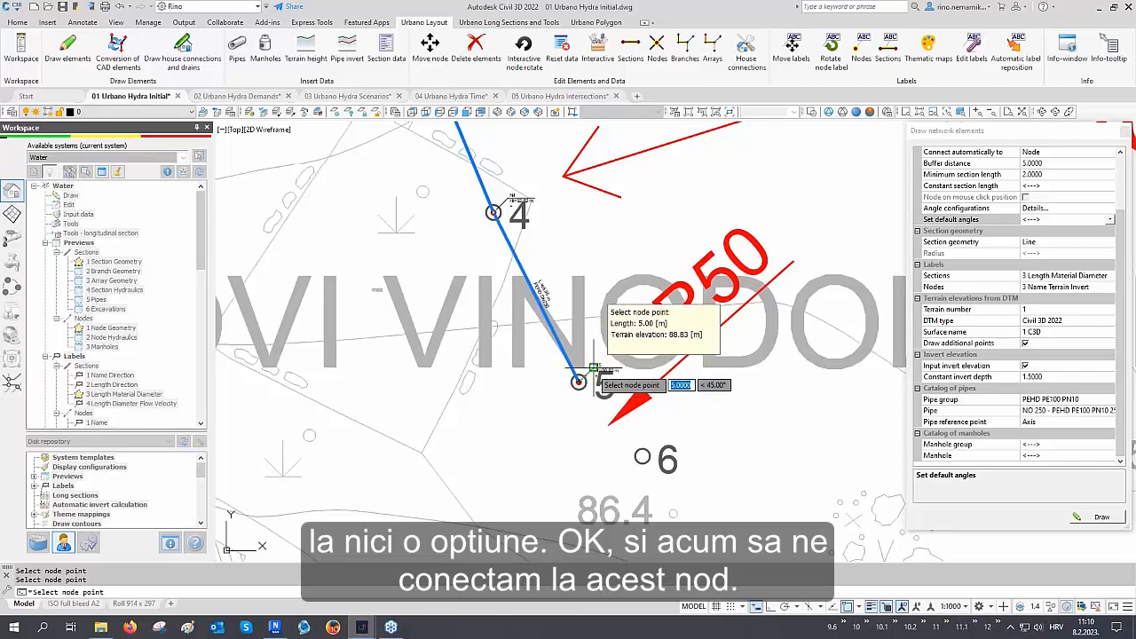
middle_click_drag(593, 369, 506, 375)
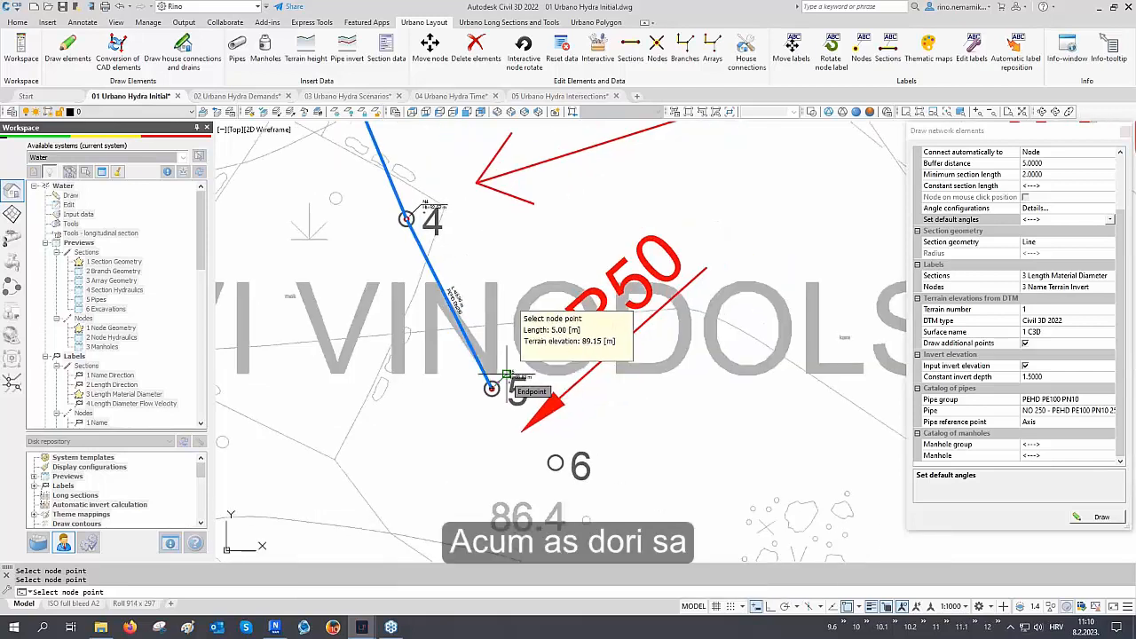
left_click(505, 376)
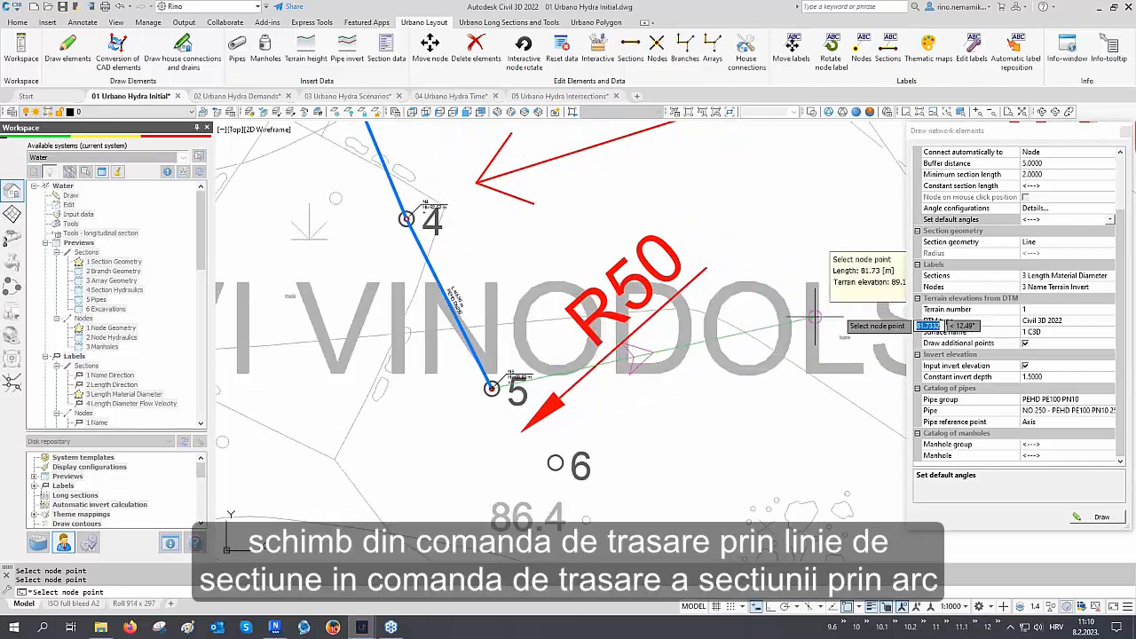
Switch the section geometry to Arc
left_click(1037, 243)
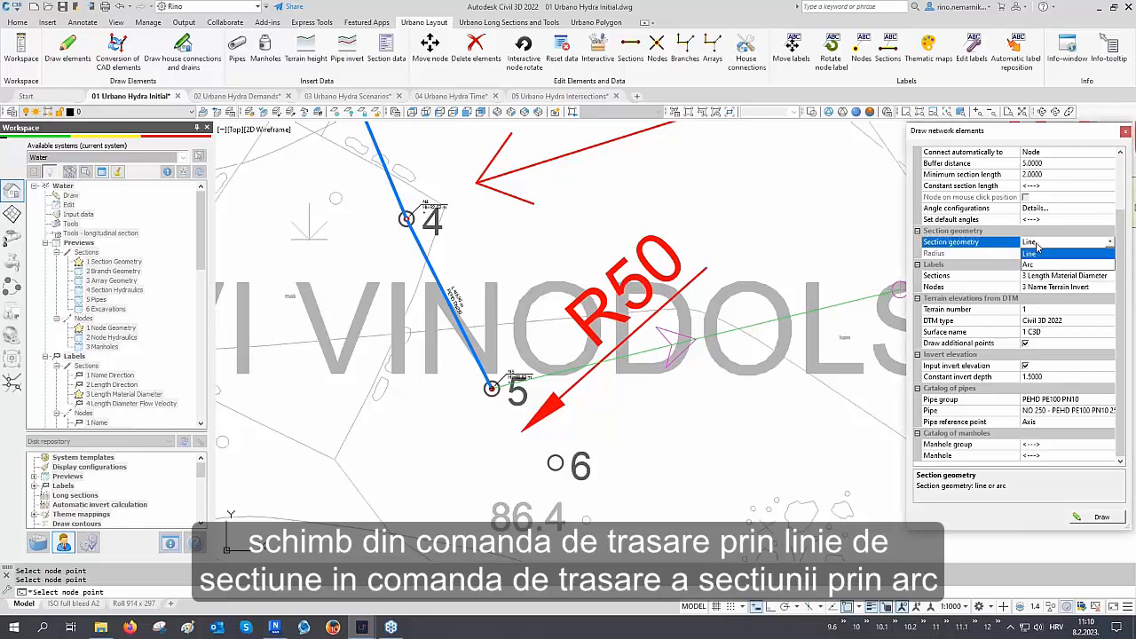
left_click(1040, 265)
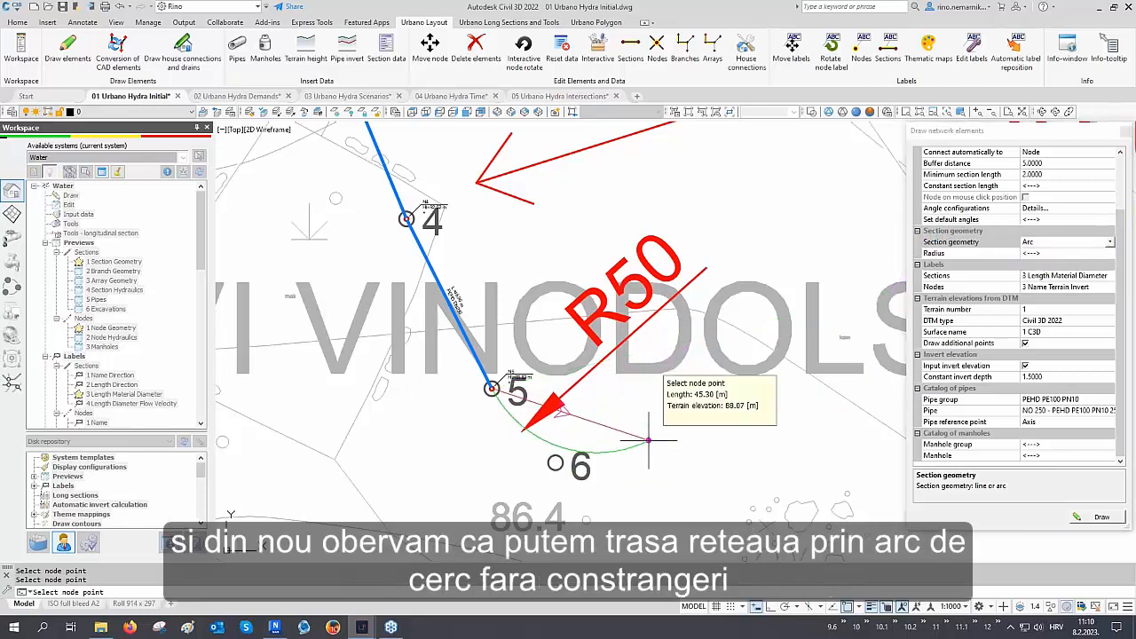
middle_click_drag(649, 441, 637, 342)
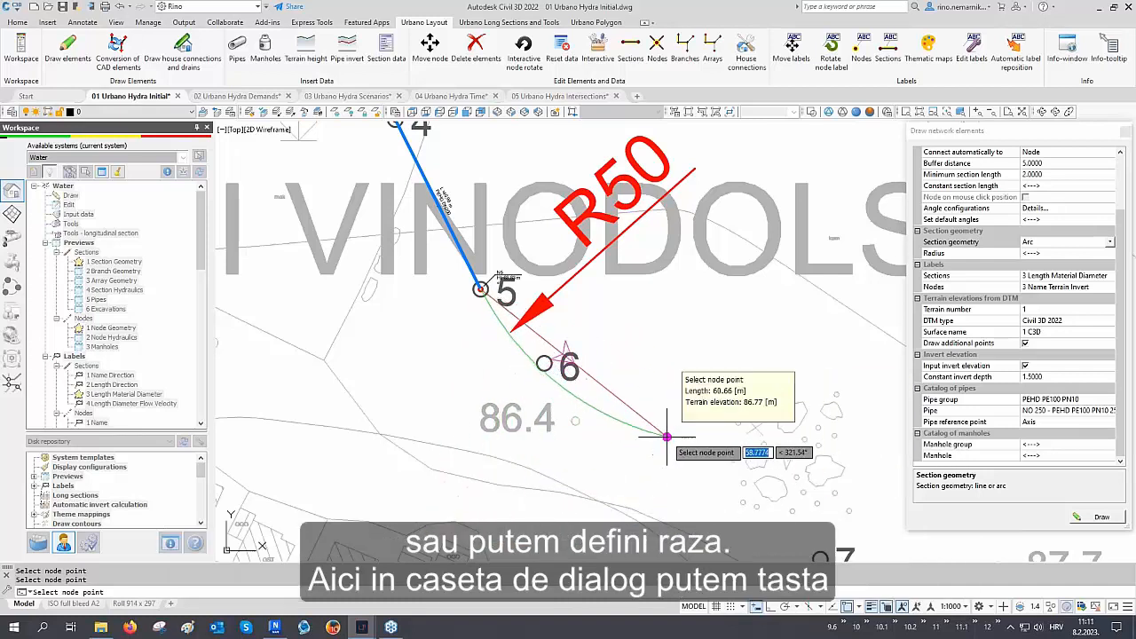
Set the arc radius to 50 and place node 6 with an arc section
left_click(1033, 254)
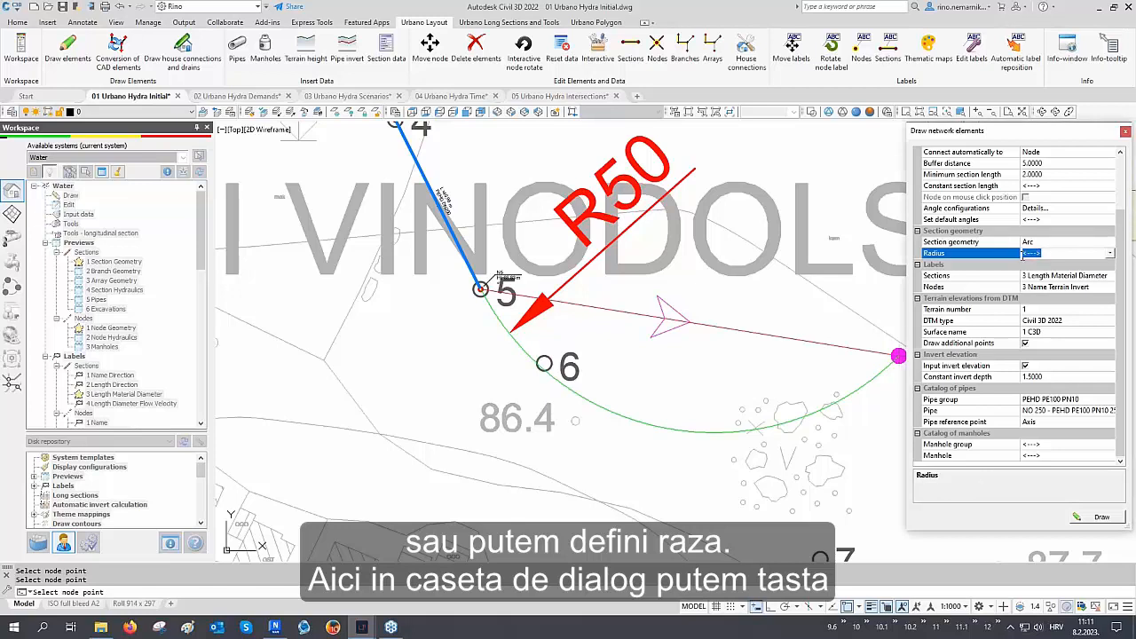
left_click(1110, 254)
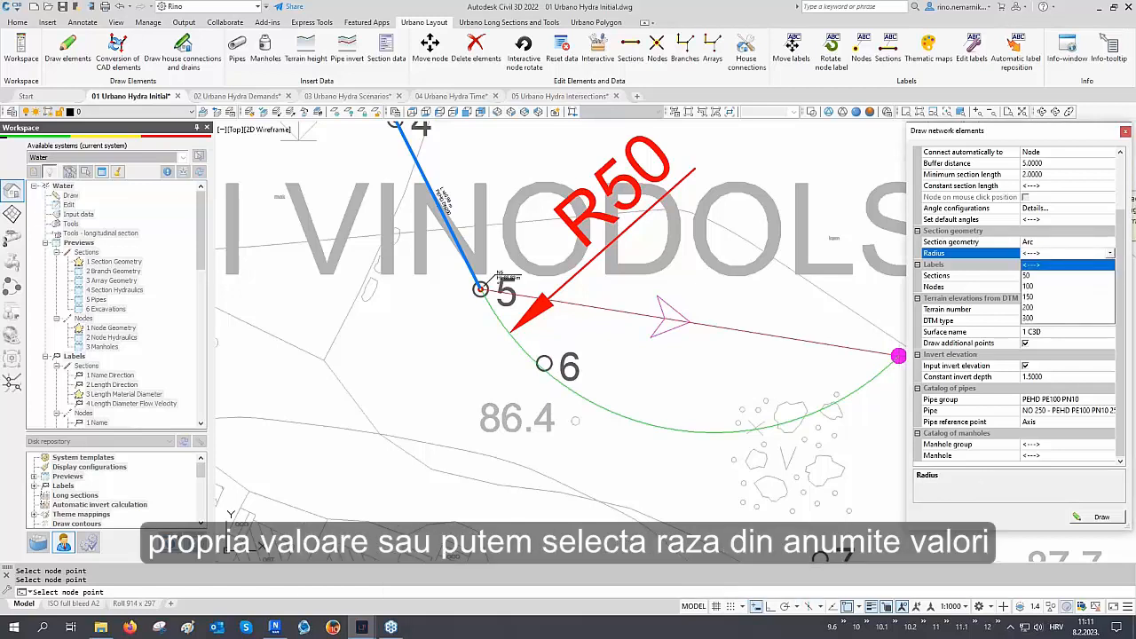
left_click(1039, 275)
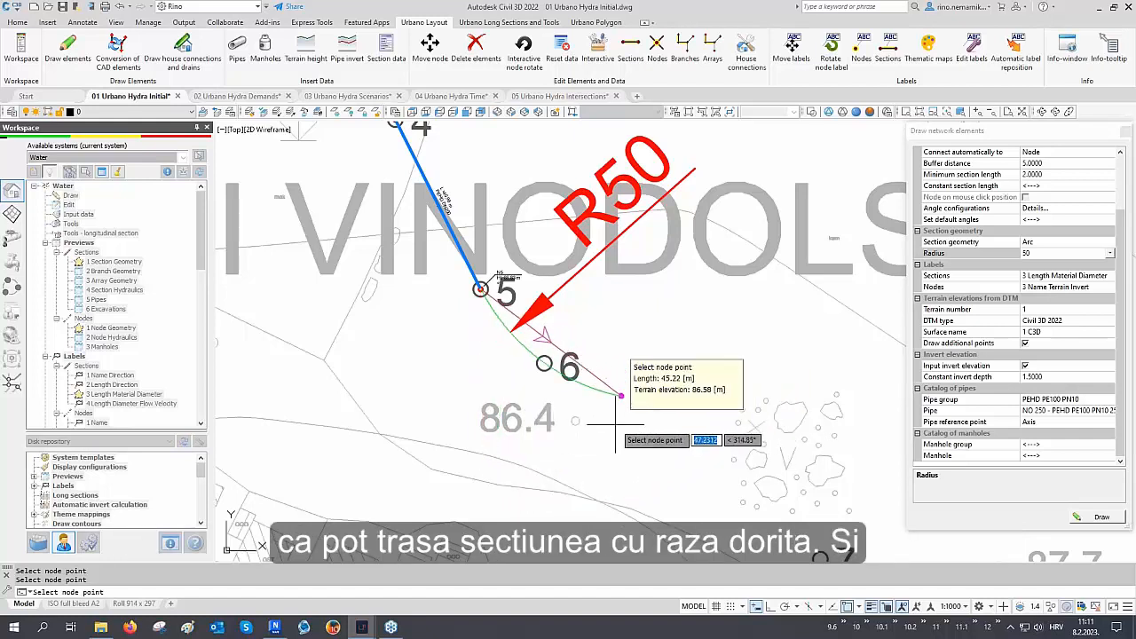
scroll(615, 424, "up", 2)
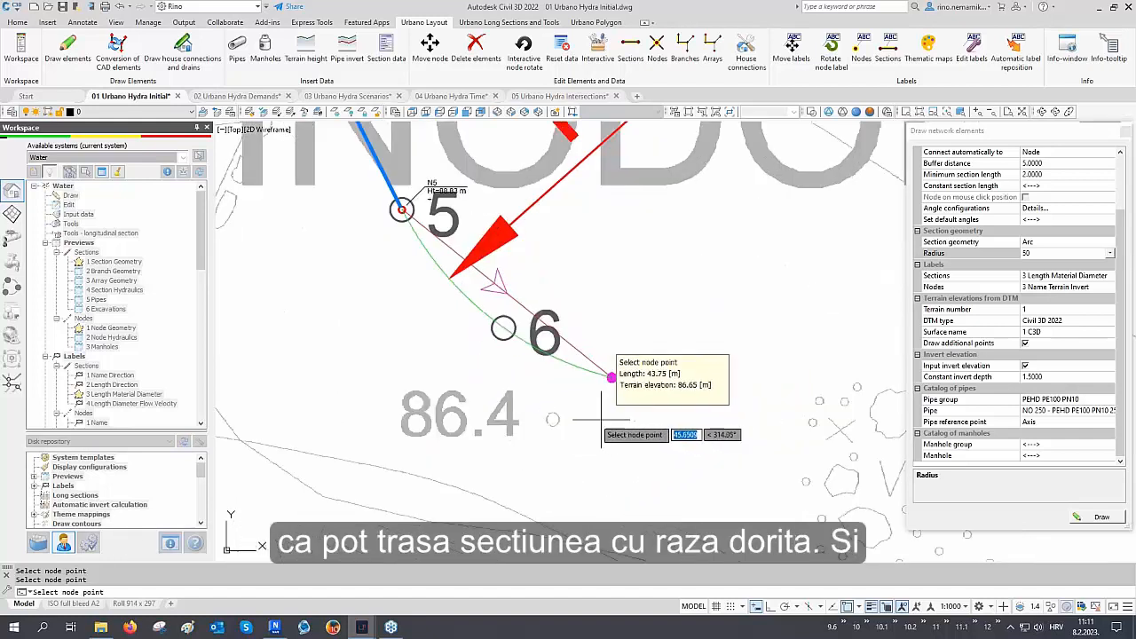
left_click(503, 328)
Switch the section geometry to Line and place node 7 with a straight section
scroll(503, 327, "down", 3)
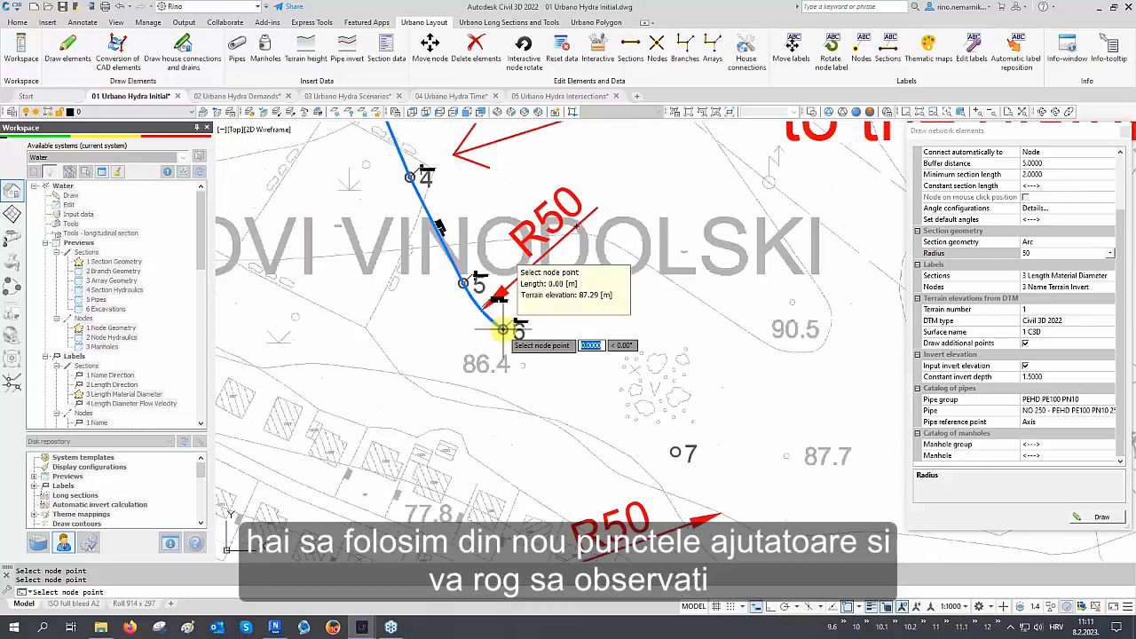
left_click(1065, 242)
left_click(1065, 263)
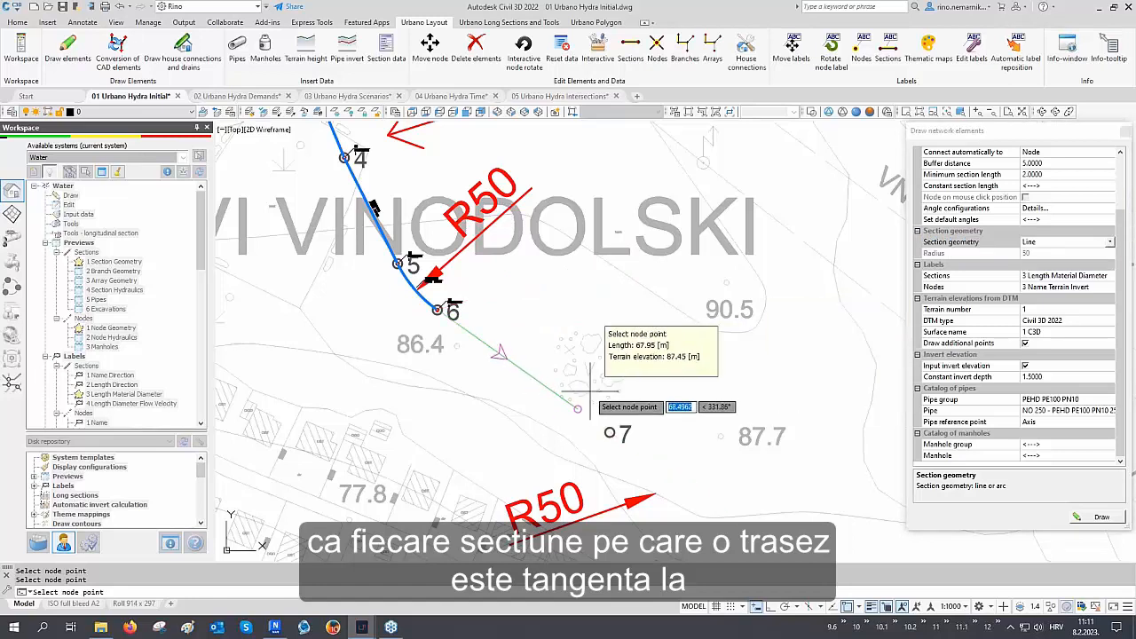
scroll(613, 388, "up", 2)
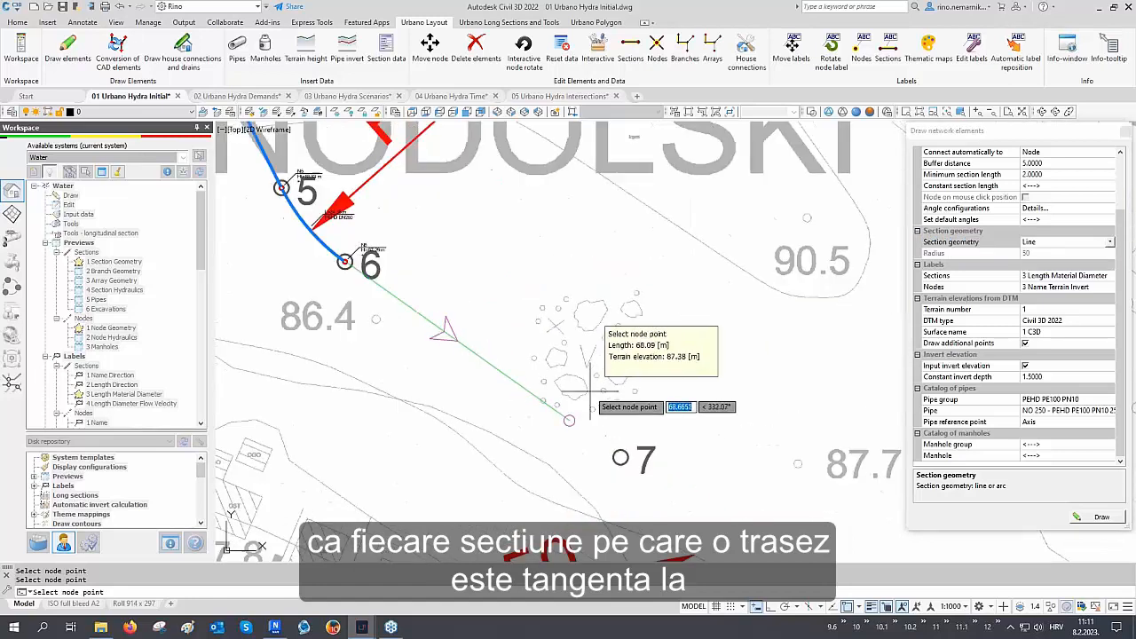
left_click(620, 457)
middle_click_drag(620, 457, 564, 322)
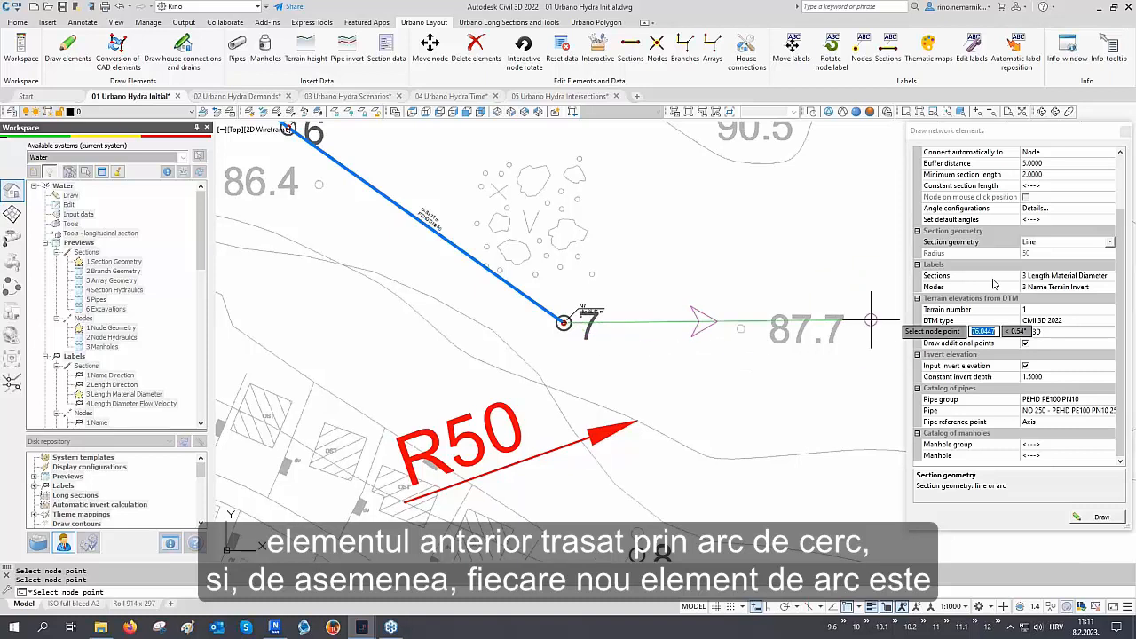
Switch the section geometry to Arc and place node 8 with a 50 radius arc
left_click(1044, 248)
left_click(1042, 262)
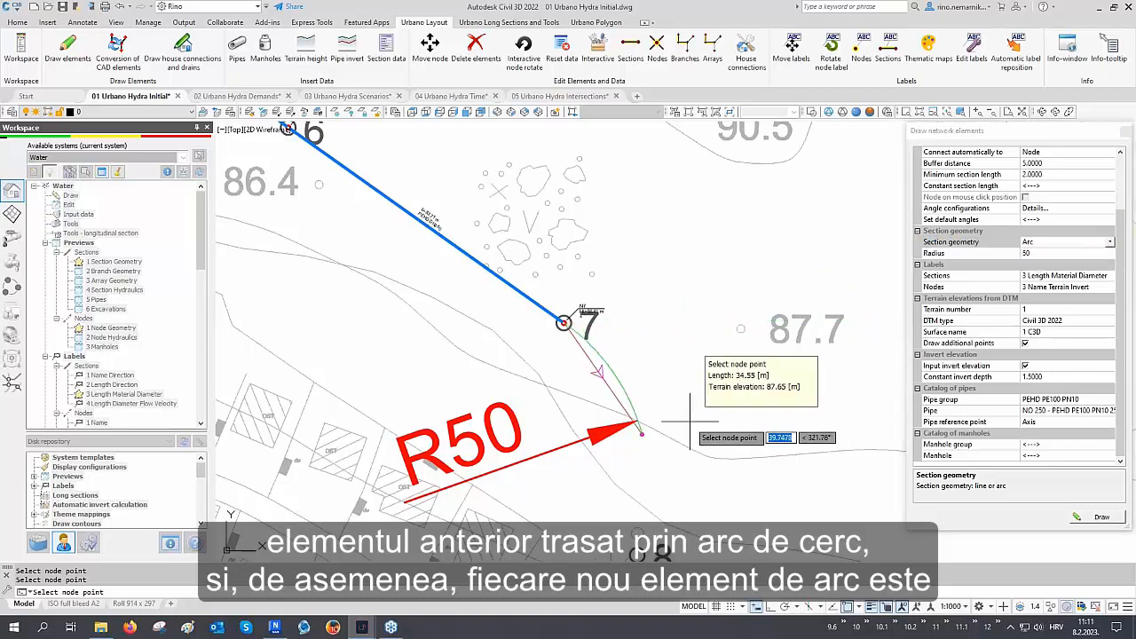
middle_click_drag(637, 431, 633, 343)
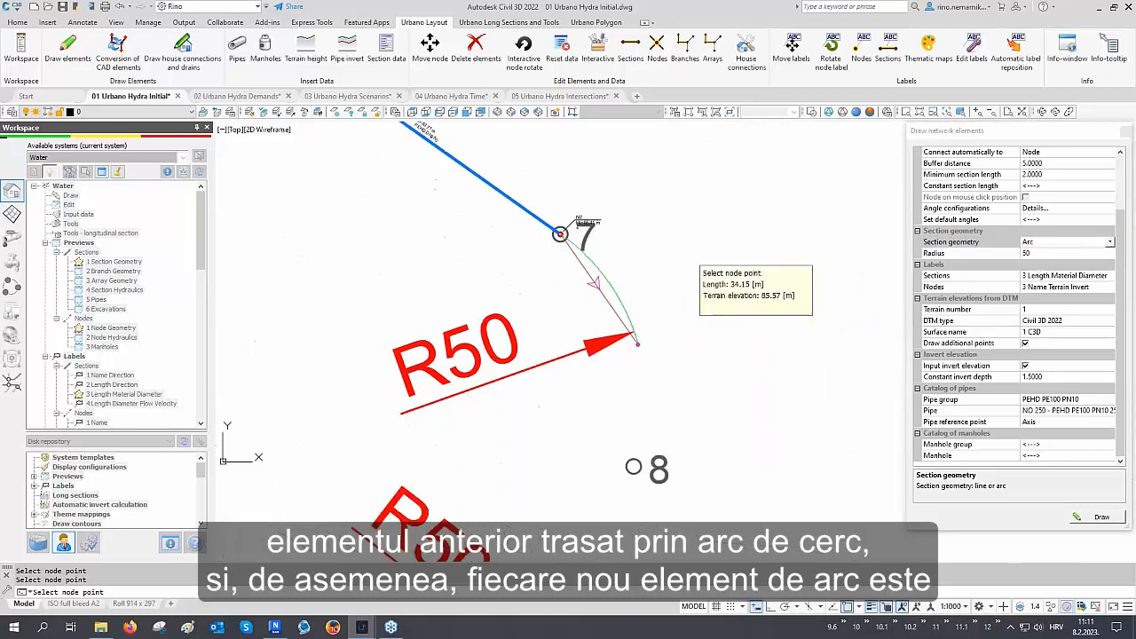
left_click(633, 466)
middle_click_drag(632, 466, 621, 284)
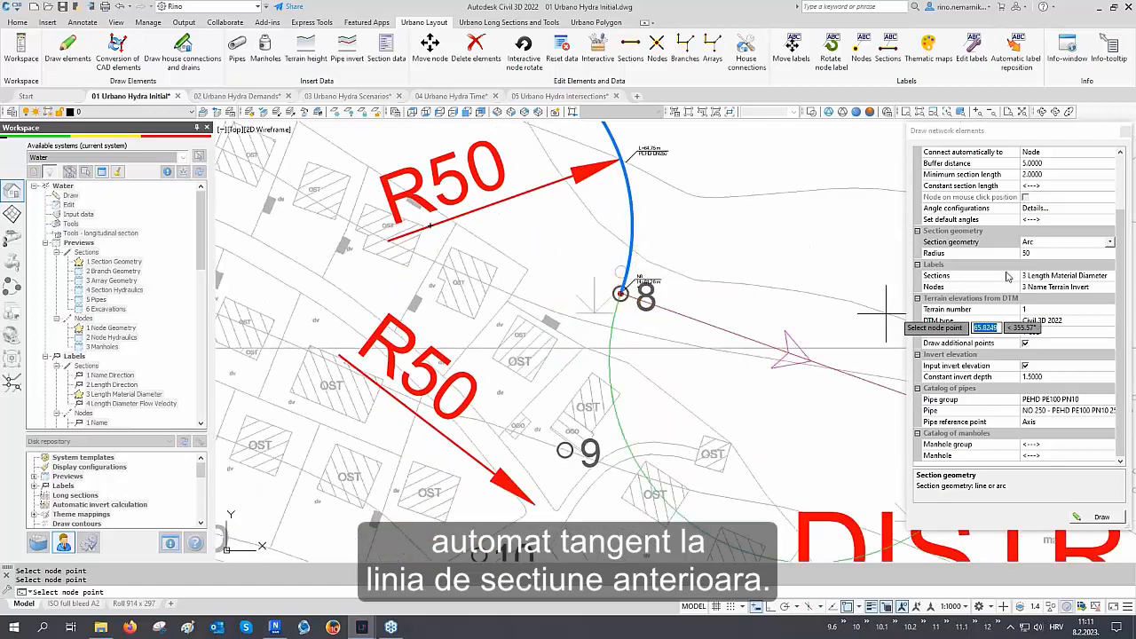
Switch the section geometry to Line and place node 9 with a straight section
left_click(1038, 248)
left_click(1041, 253)
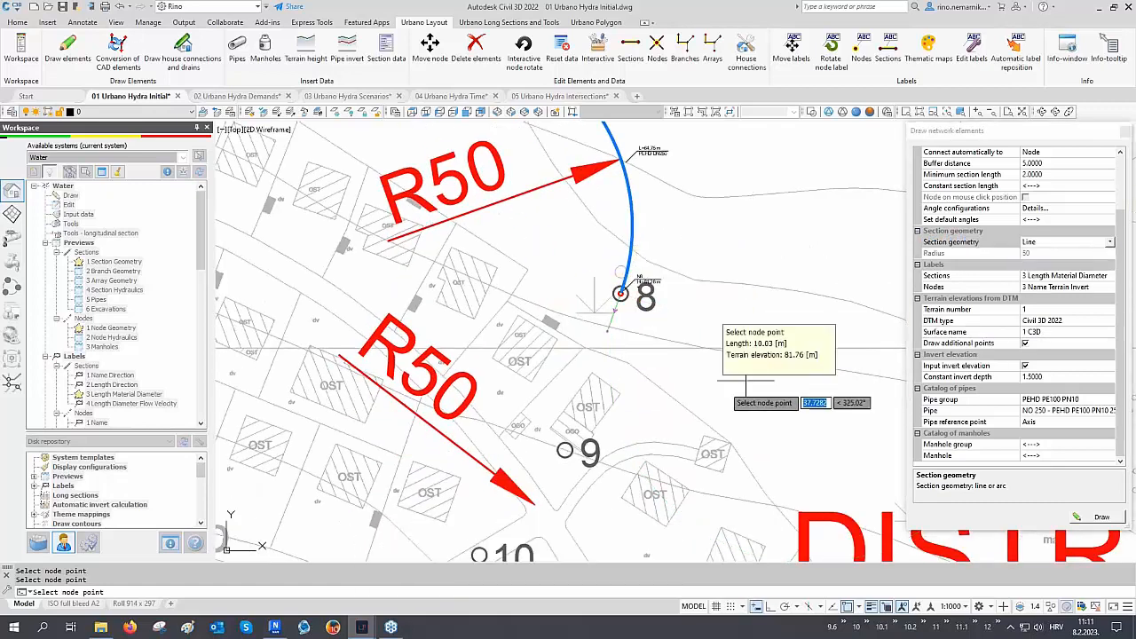
left_click(564, 450)
mouse_move(565, 450)
middle_mouse_down()
mouse_move(561, 430)
mouse_move(625, 306)
middle_mouse_up()
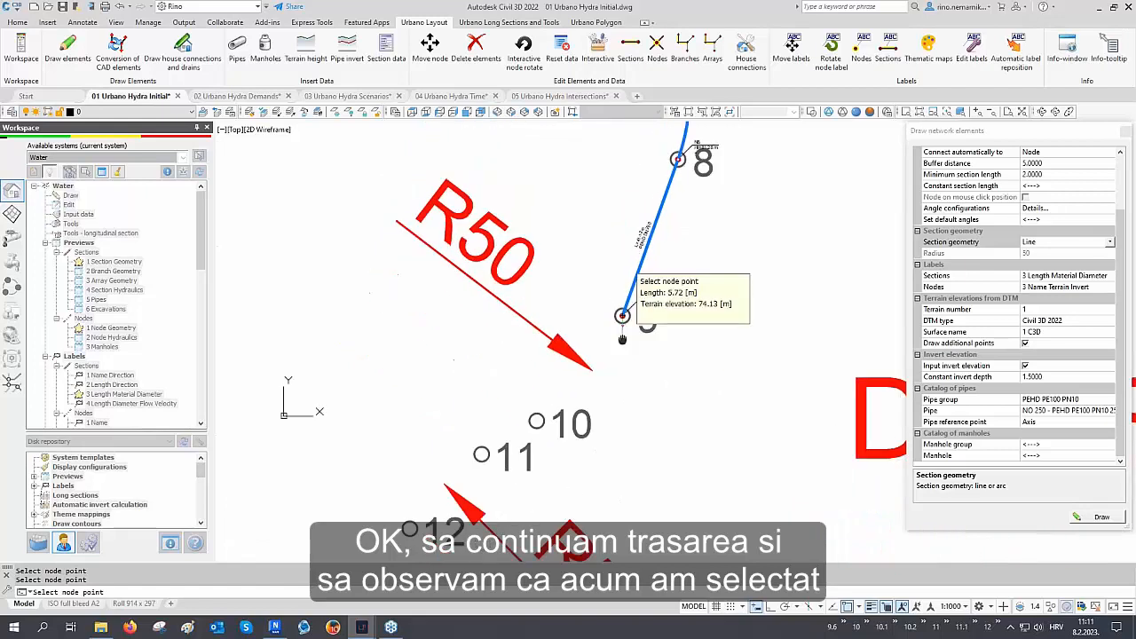
Switch the section geometry to Arc and place node 10 with an arc section
left_click(1036, 245)
left_click(1029, 264)
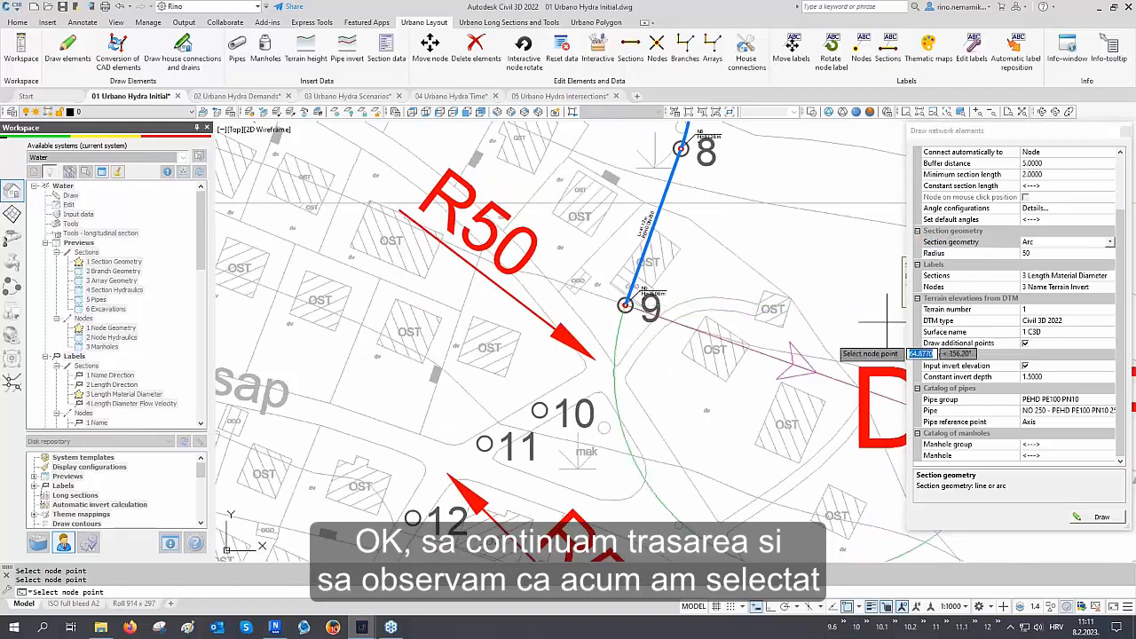
scroll(596, 394, "up", 2)
left_click(505, 417)
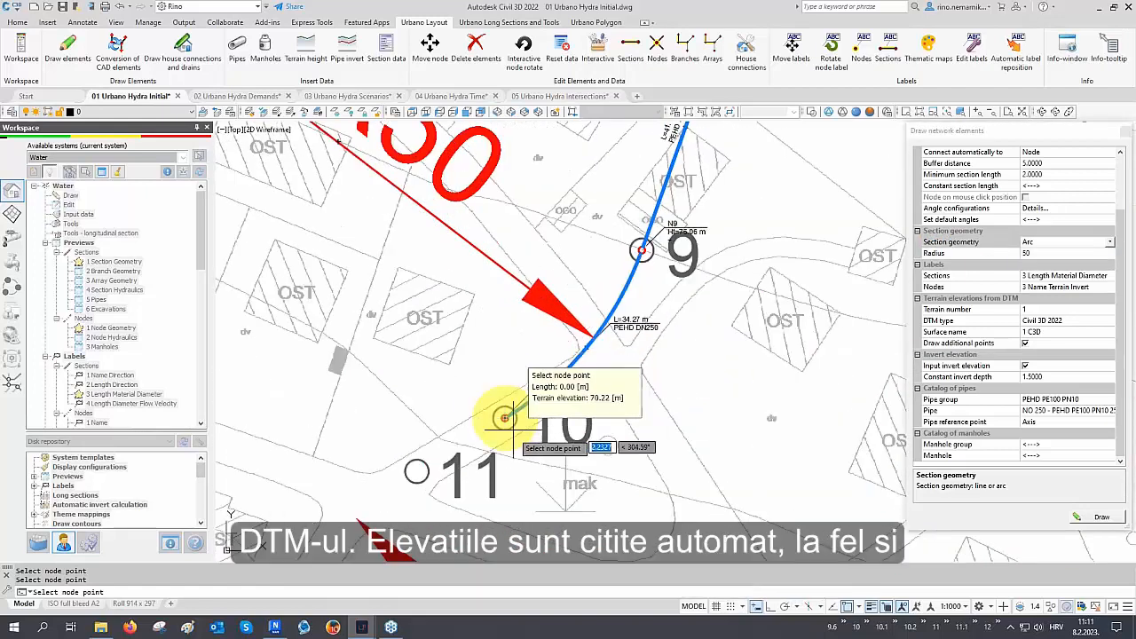
middle_click_drag(504, 417, 654, 326)
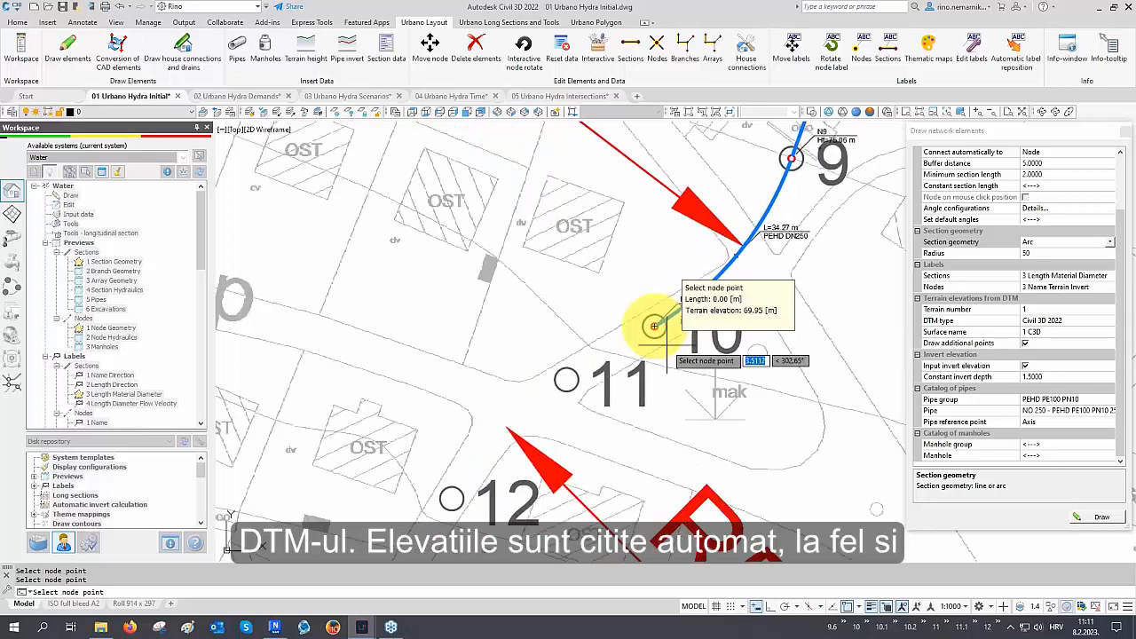
Switch the section geometry to Line and place node 11 with a straight section
left_click(1050, 247)
left_click(1040, 255)
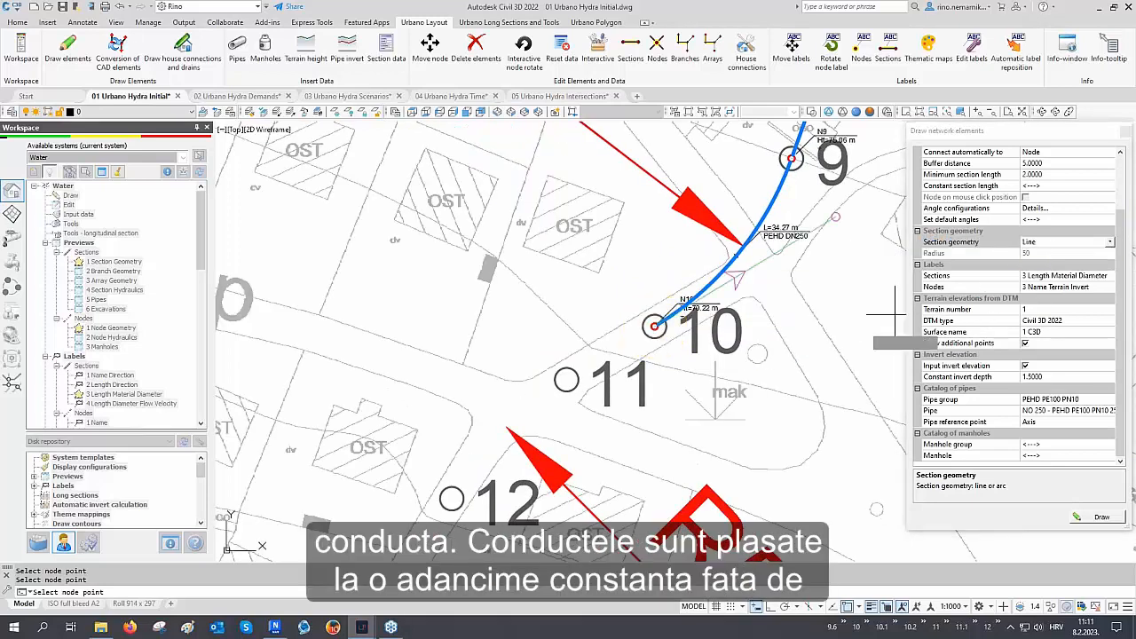
left_click(566, 380)
Switch the section geometry to Arc and place node 12 with a 50 radius arc
middle_click_drag(577, 425, 572, 322)
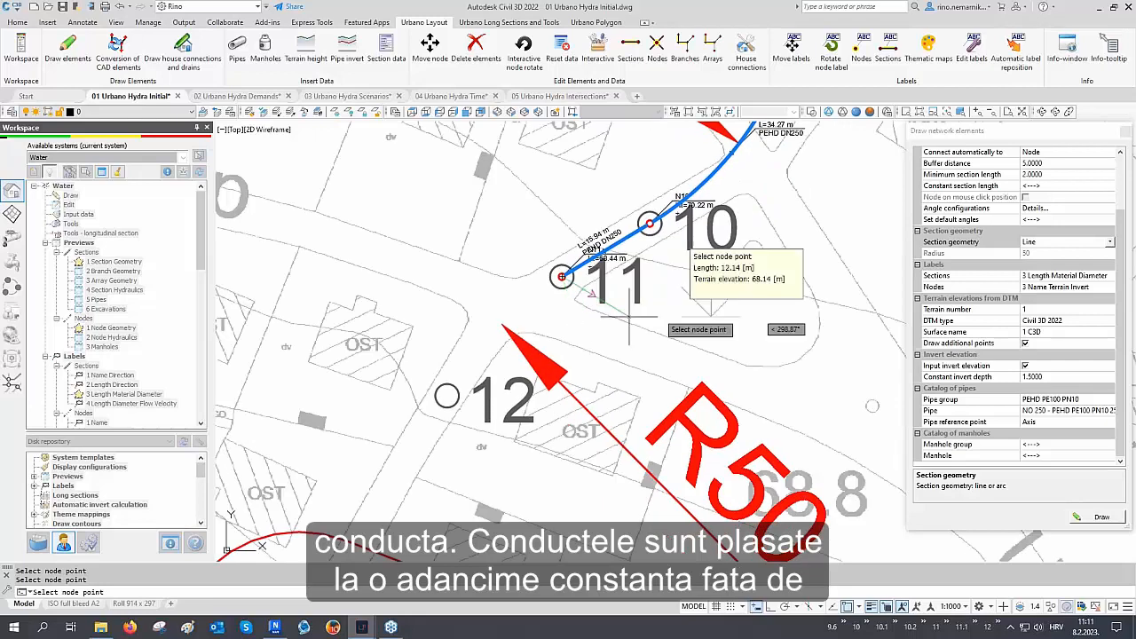
left_click(1039, 248)
left_click(1035, 268)
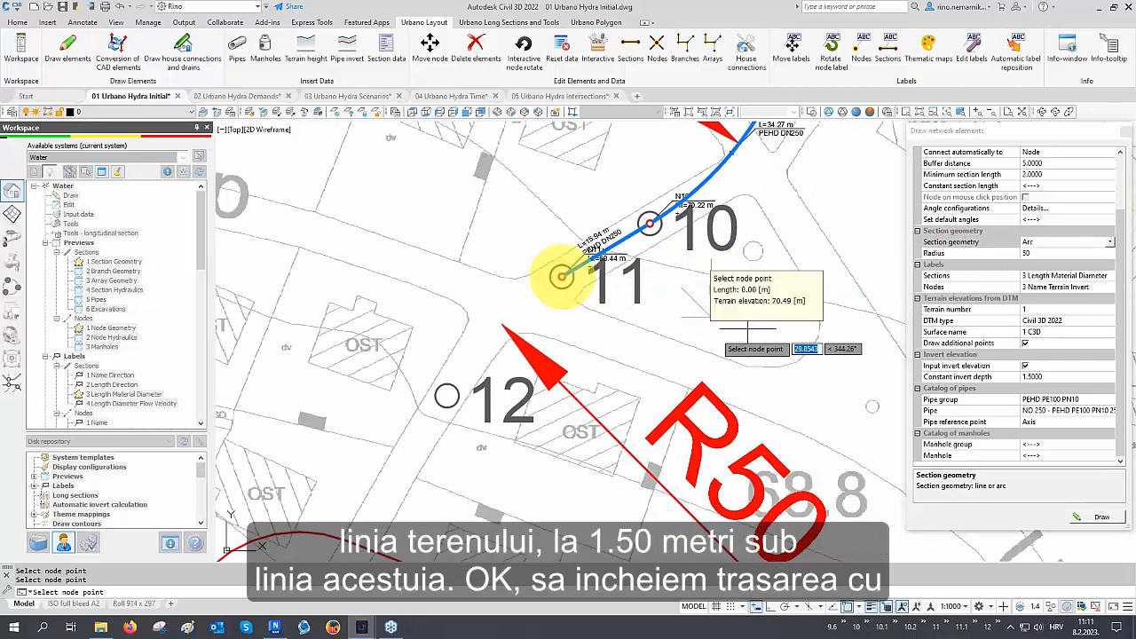
left_click(449, 394)
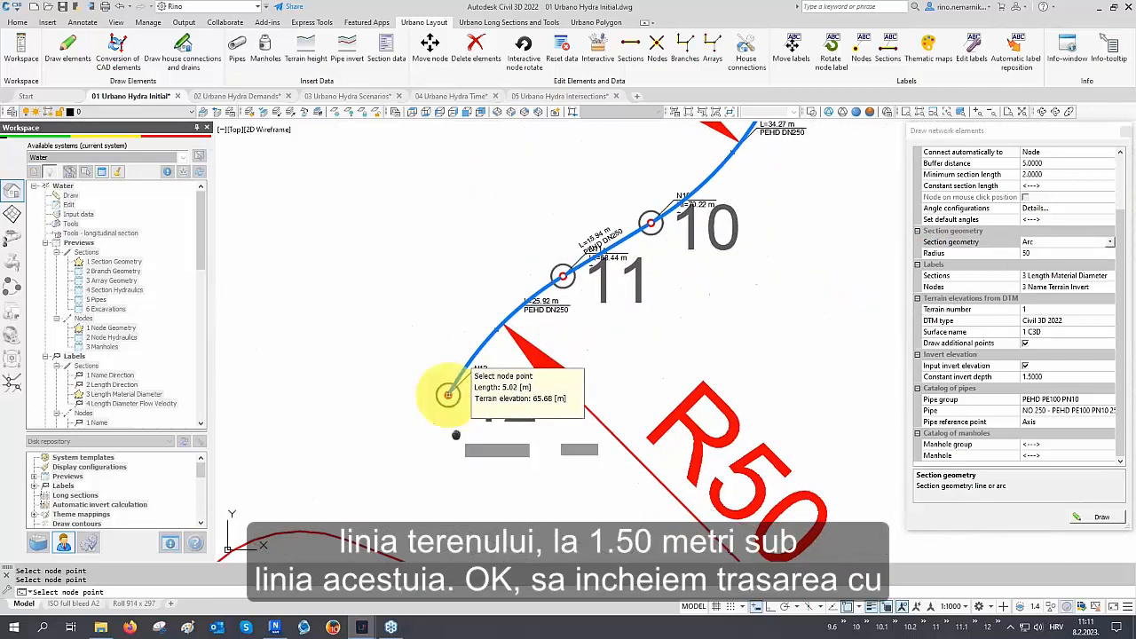
Switch the section geometry to Line, place node 13 with a straight section, and close the drawing panel
middle_click_drag(448, 394, 482, 249)
left_click(1040, 246)
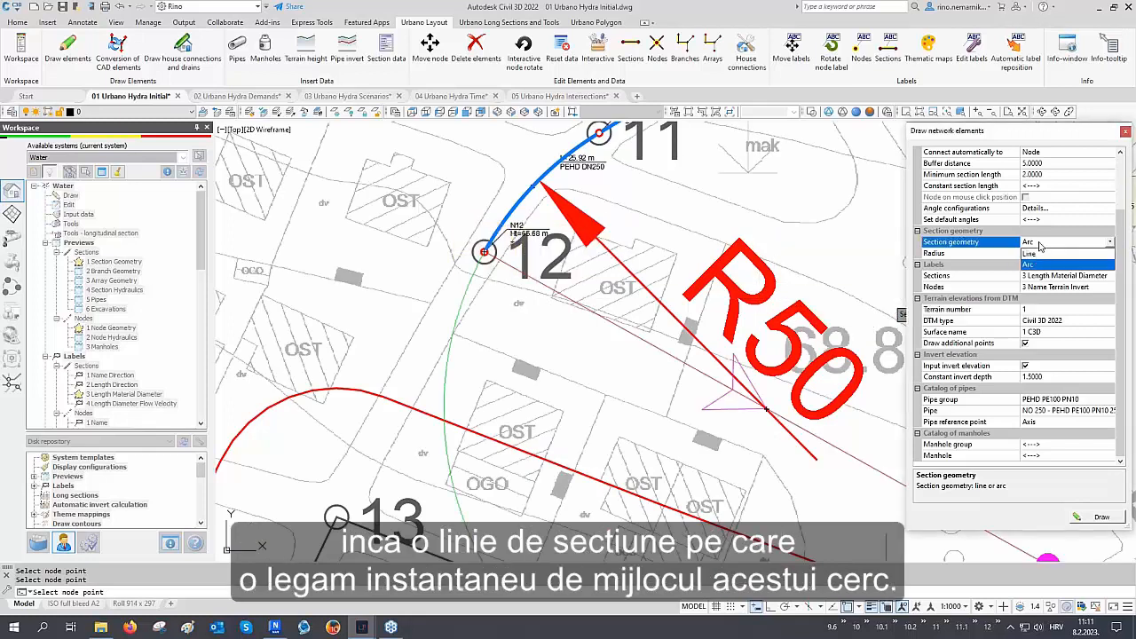
left_click(1031, 254)
middle_click_drag(570, 432, 605, 370)
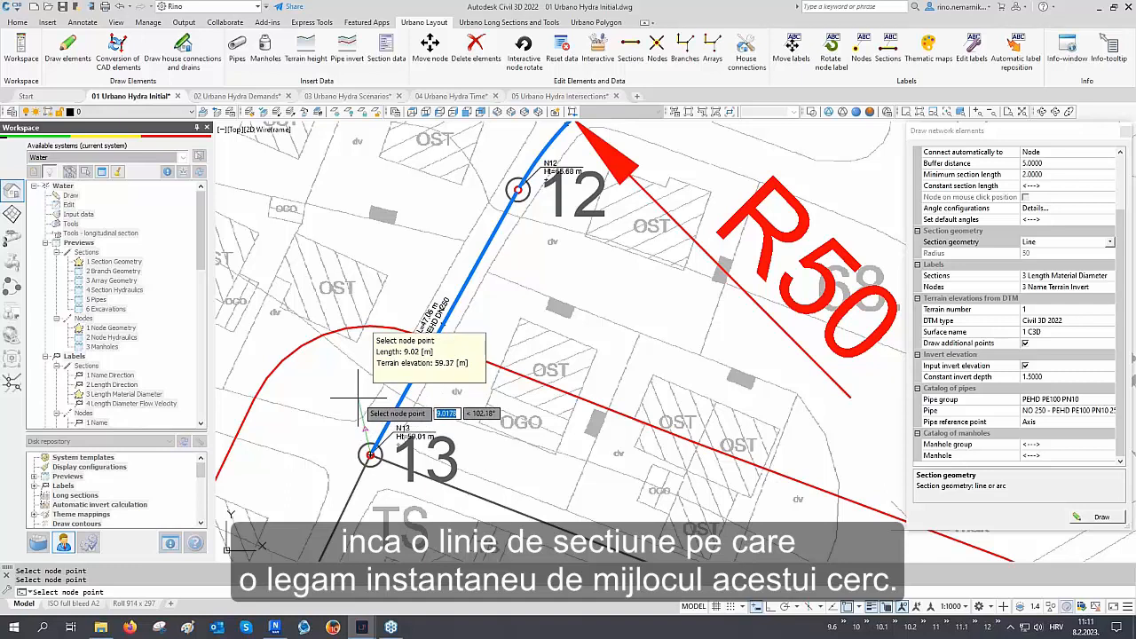
left_click(364, 417)
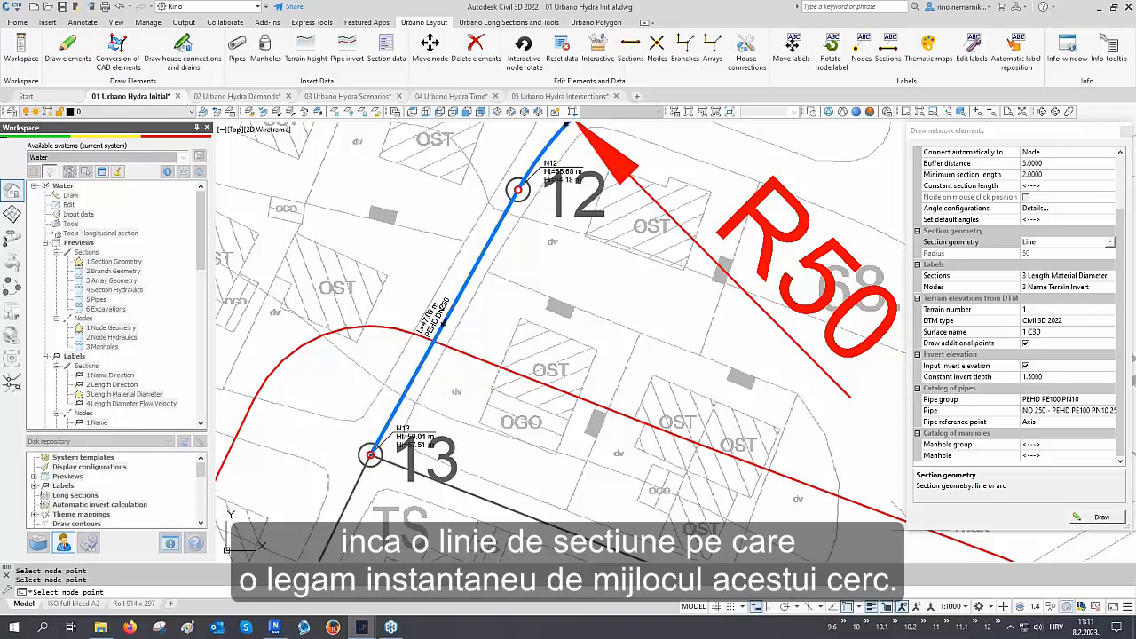
left_click(1125, 132)
Open Conversion of CAD elements and pick the 1_Distribution_network layer from two distribution polylines in the drawing
scroll(589, 386, "down", 5)
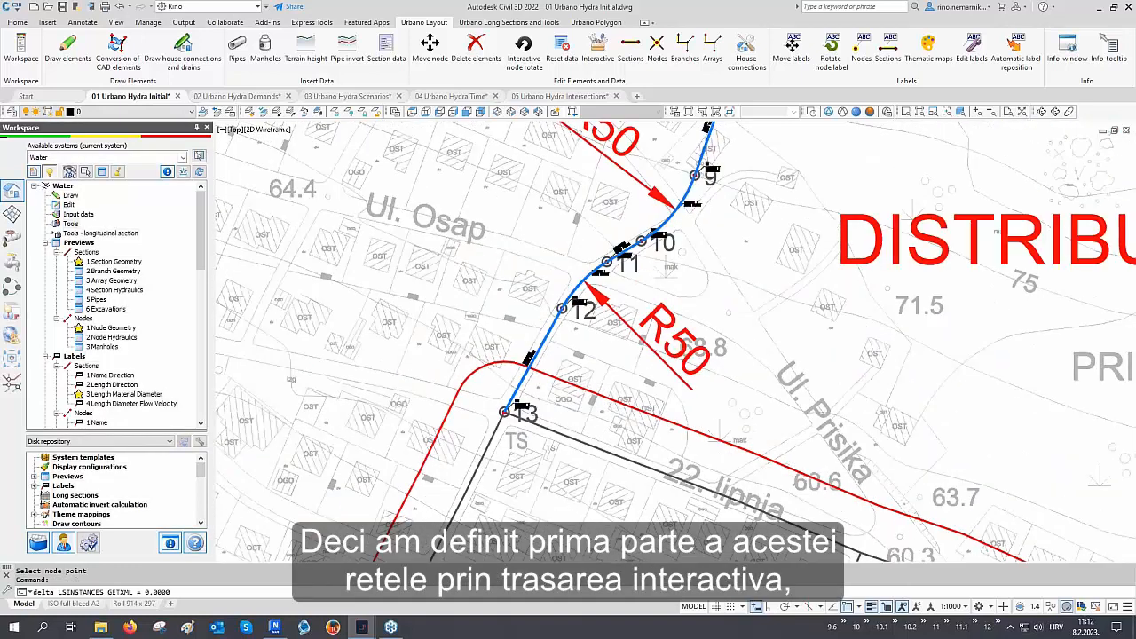
scroll(582, 382, "down", 4)
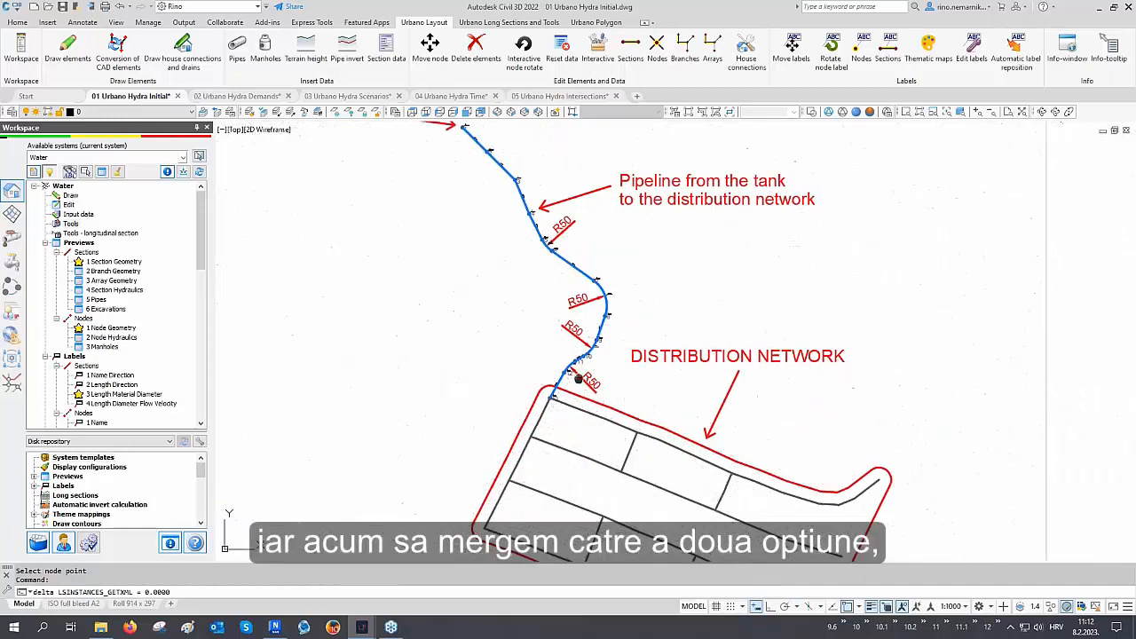
middle_click_drag(578, 379, 475, 257)
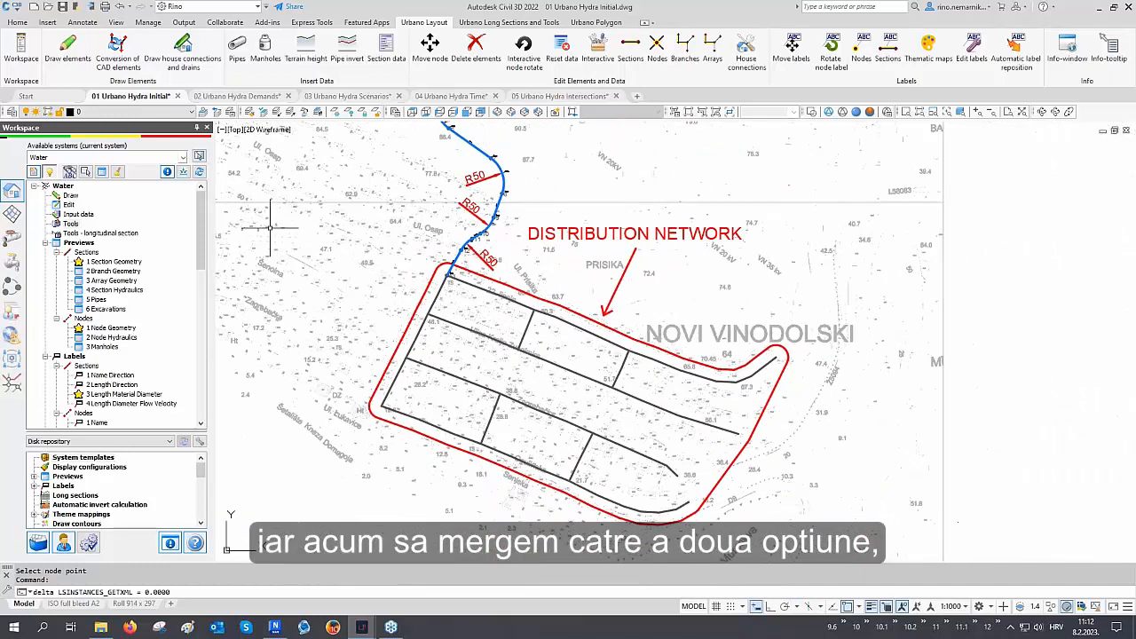
left_click(118, 66)
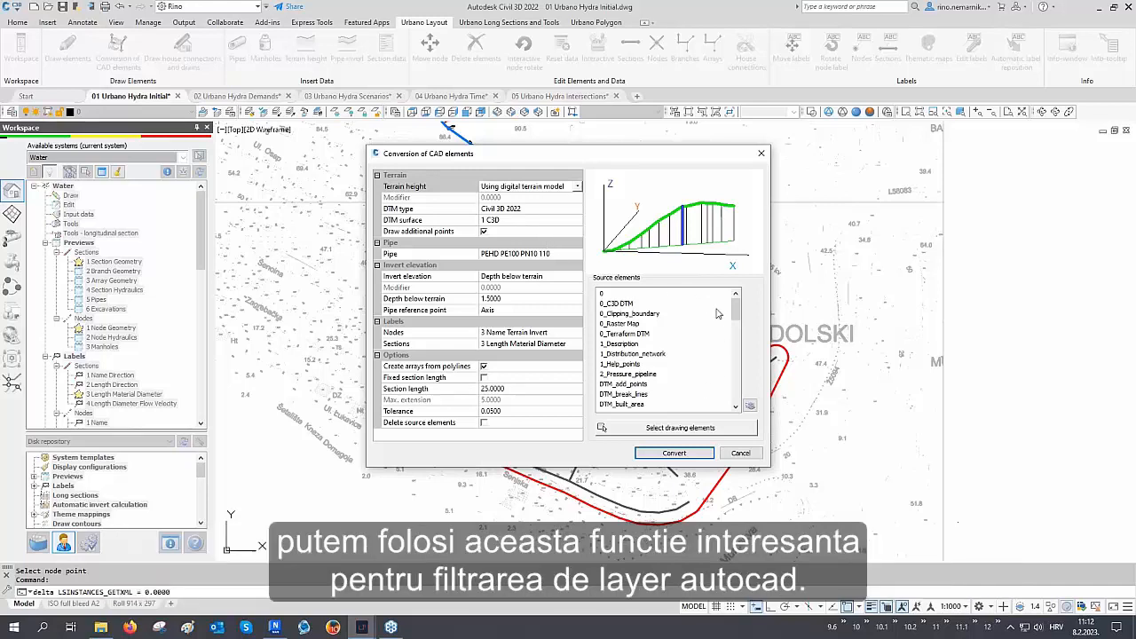
left_click(750, 406)
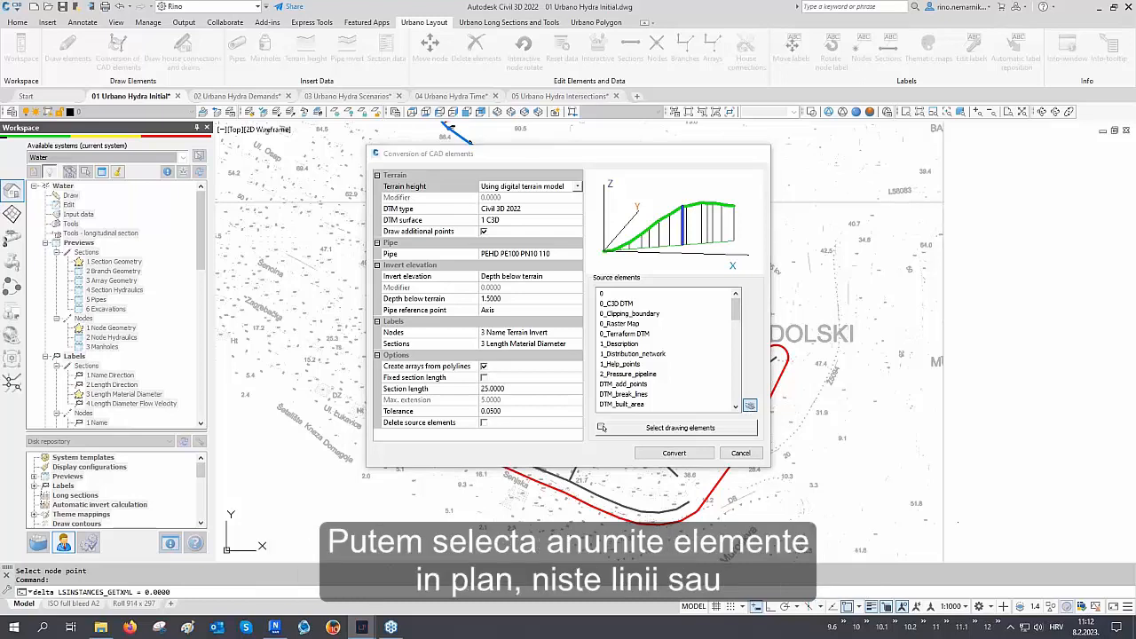
left_click(588, 368)
left_click(564, 419)
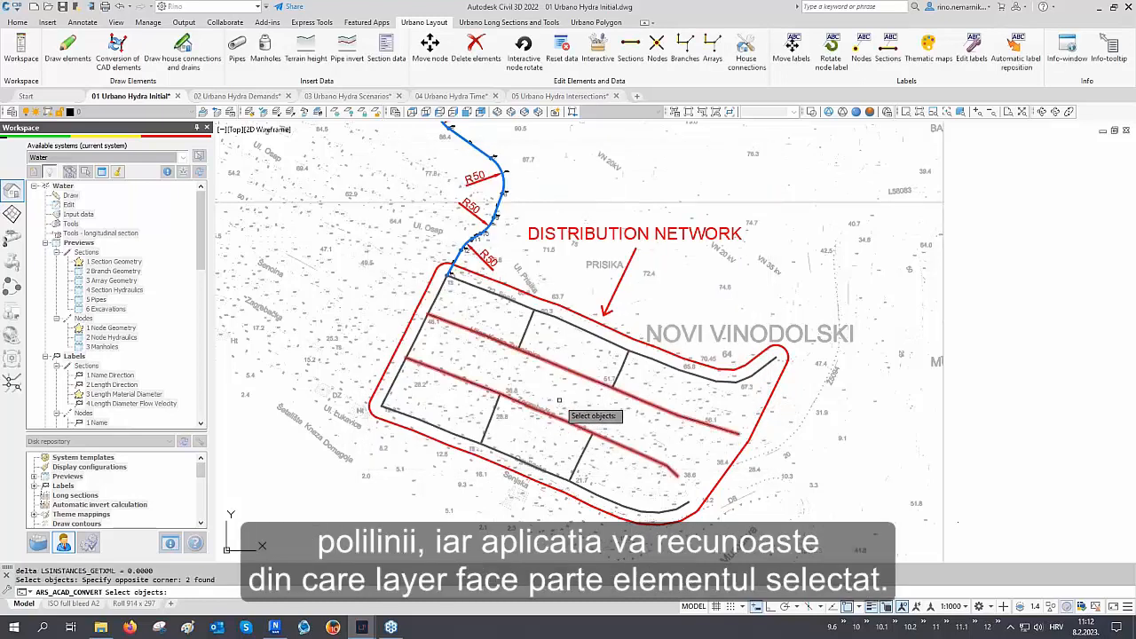
key("Return")
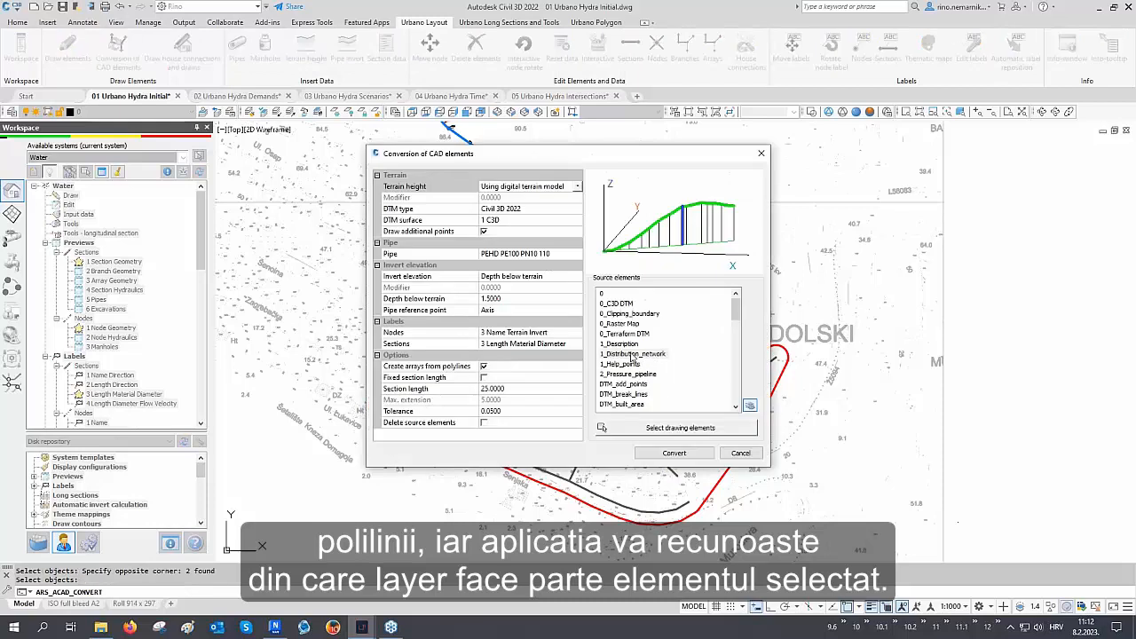
left_click(635, 354)
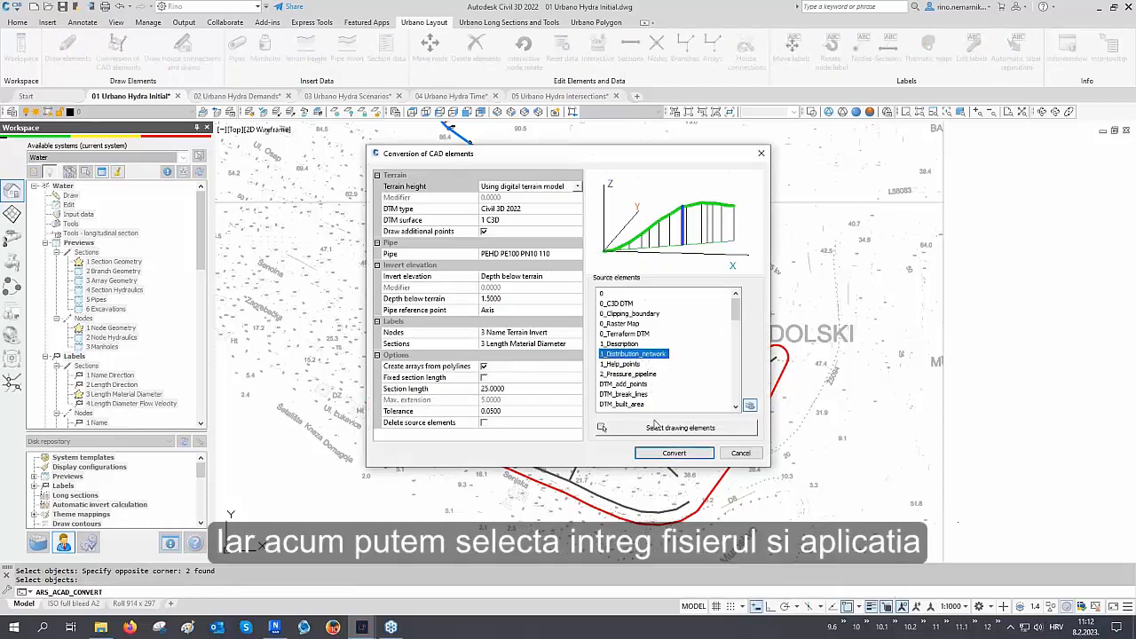
Window-select the whole drawing as source elements and convert the distribution polylines into network elements
left_click(677, 428)
left_click(981, 167)
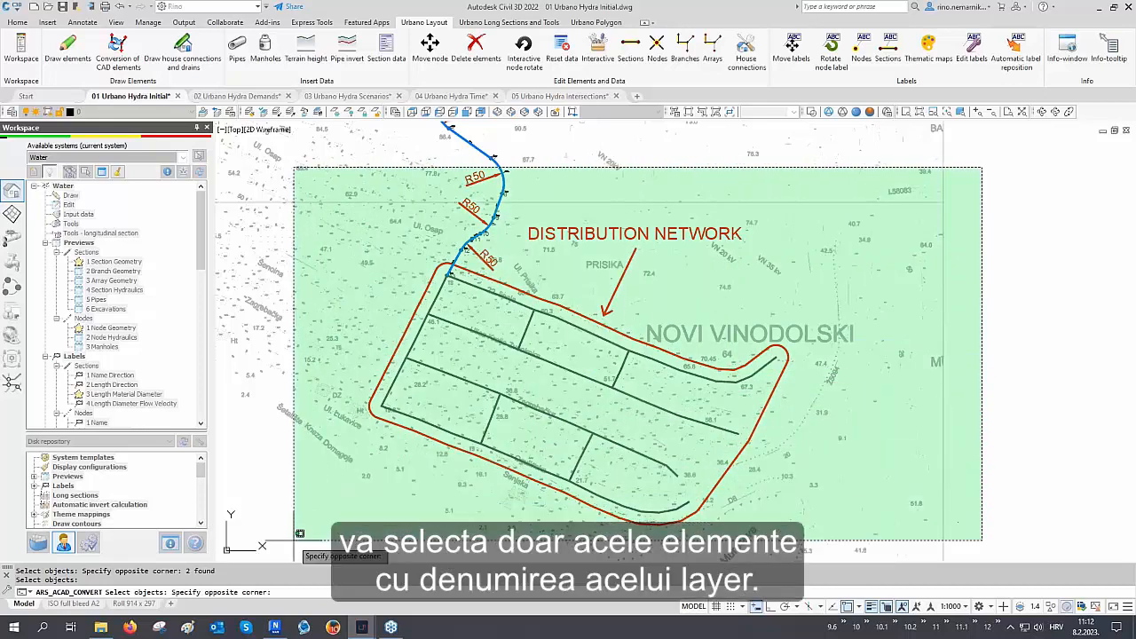
left_click(366, 461)
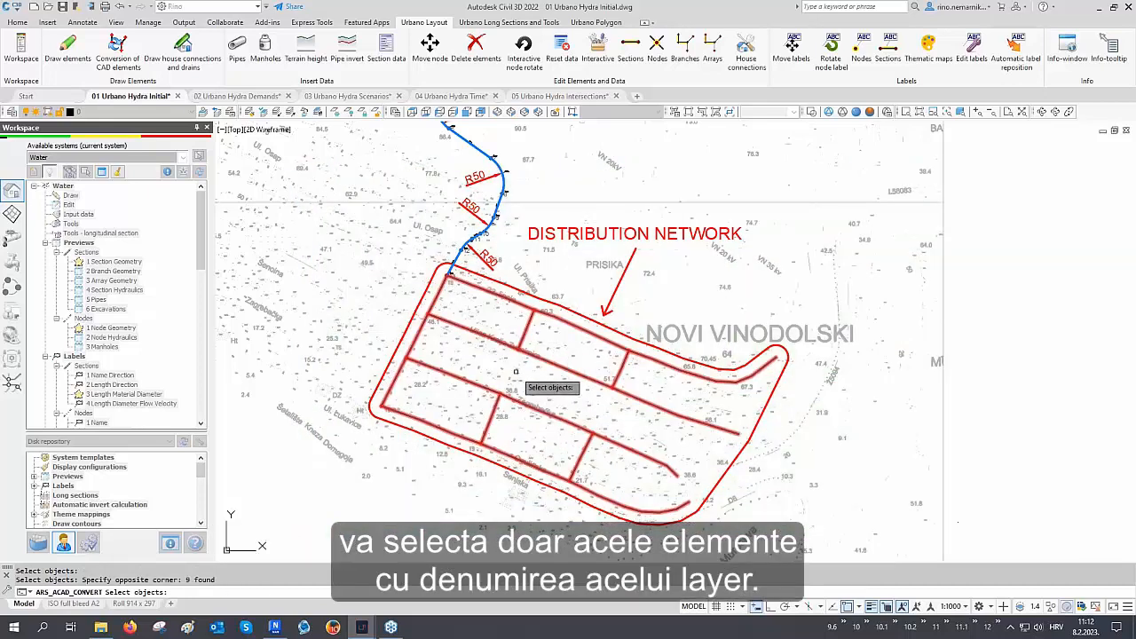
key("Return")
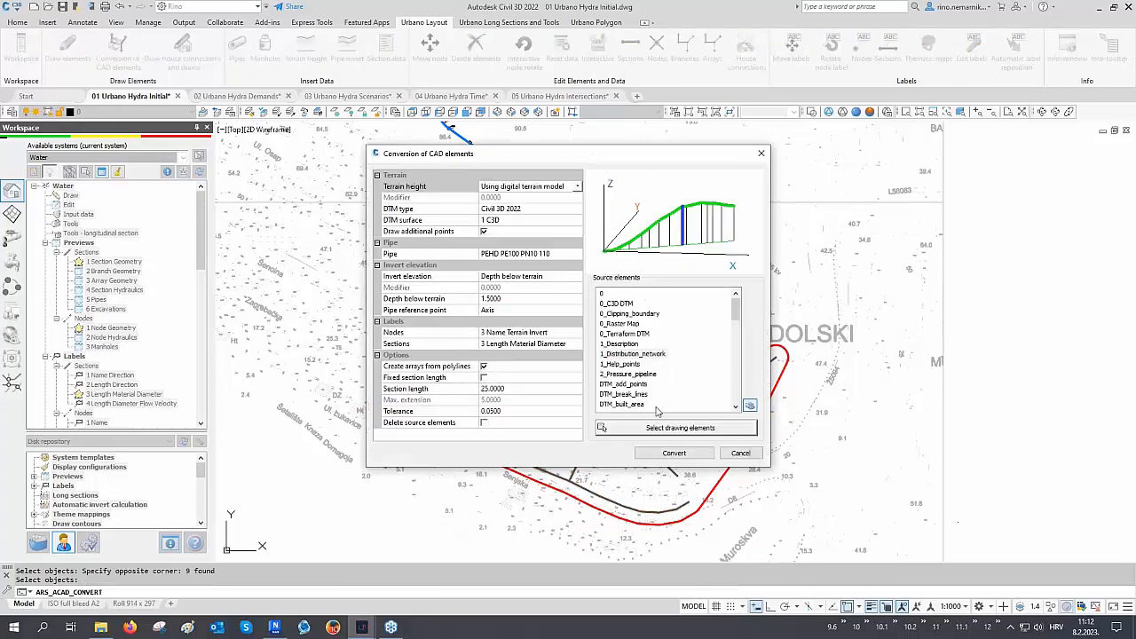
left_click(674, 453)
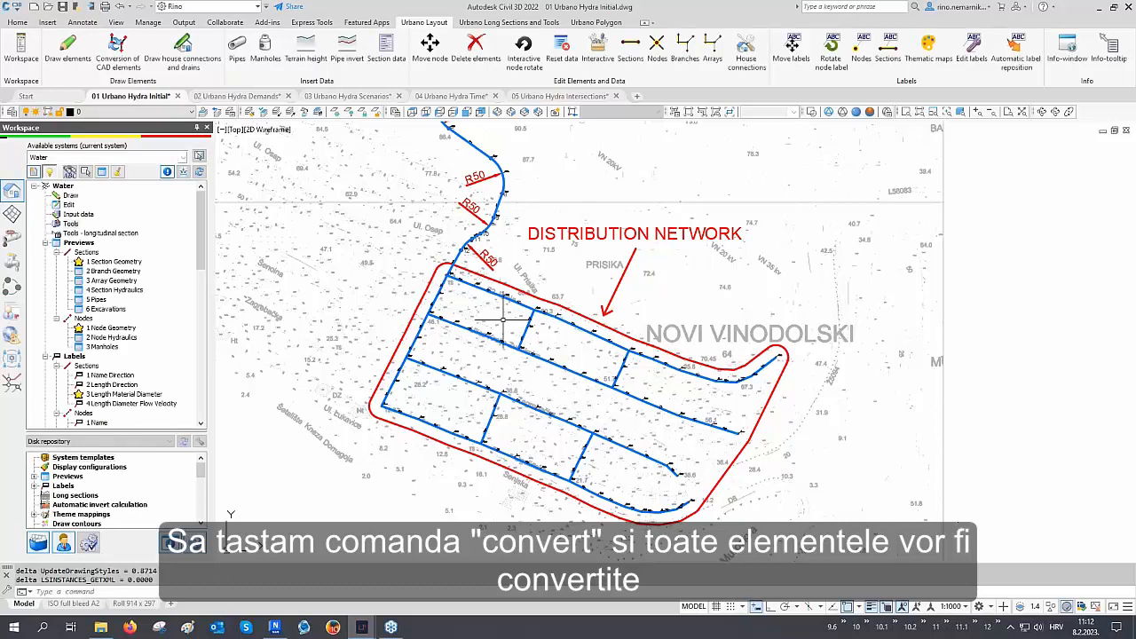
Restore the 05 Urbano layers layer state
middle_click_drag(503, 315, 528, 370)
scroll(479, 336, "up", 6)
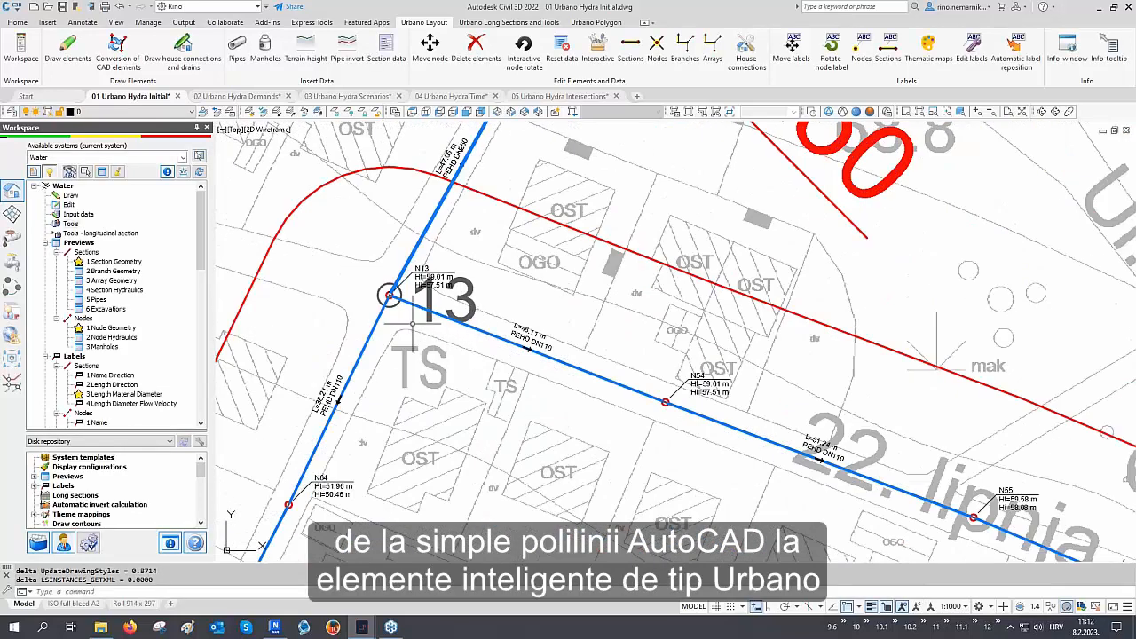
scroll(406, 322, "up", 2)
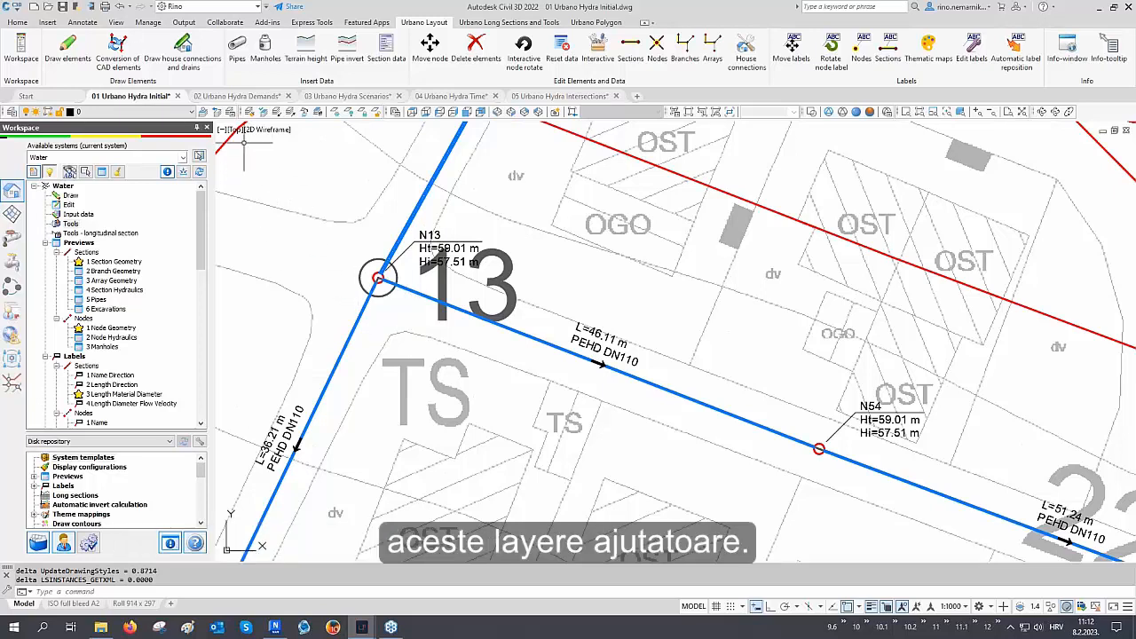
left_click(234, 114)
left_click(471, 260)
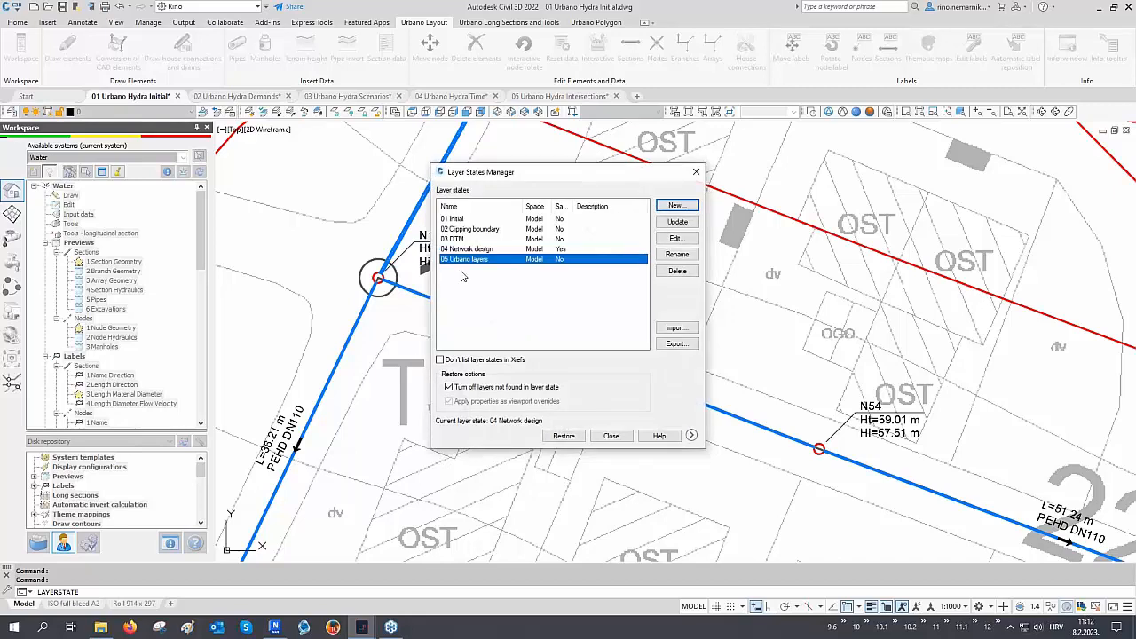
left_click(564, 436)
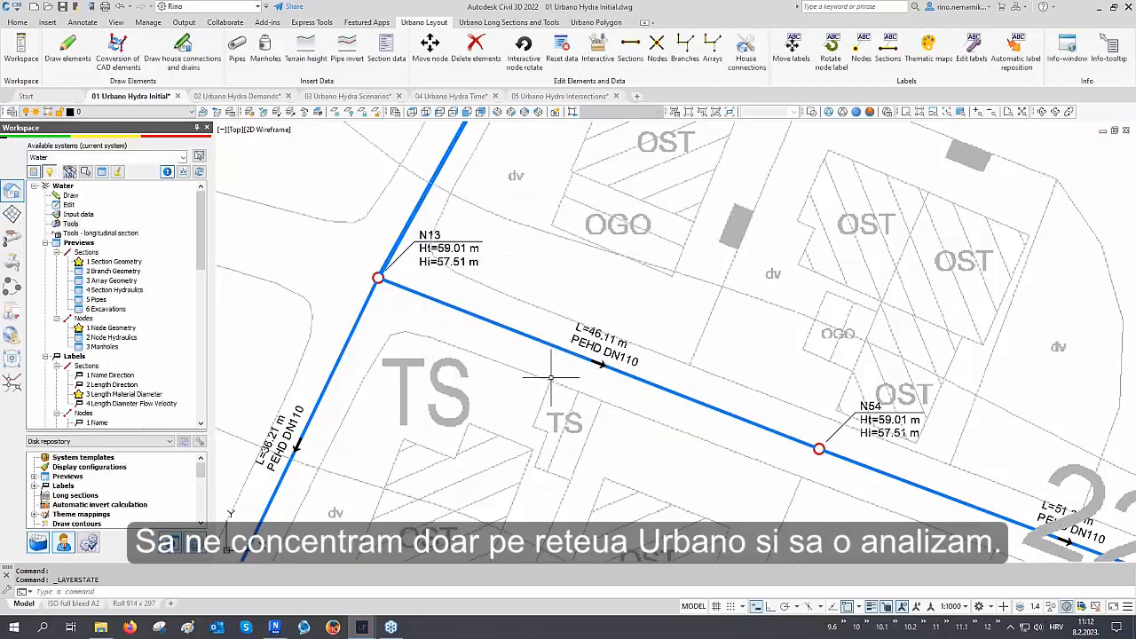
Regenerate the drawing
middle_click_drag(544, 385, 540, 324)
scroll(539, 324, "down", 10)
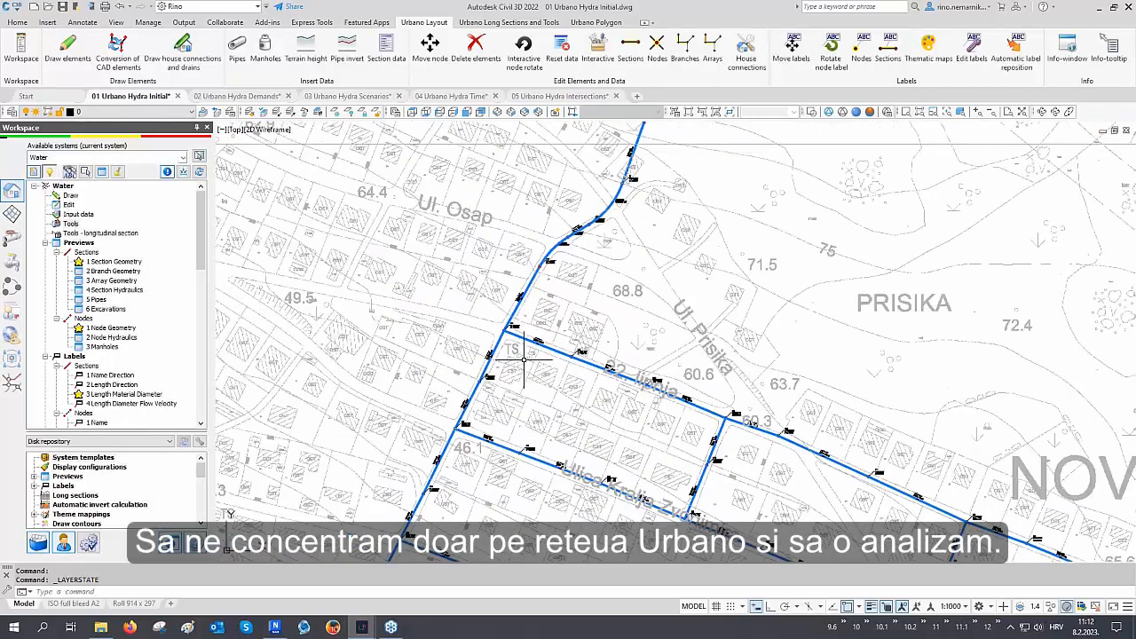
middle_click_drag(520, 386, 493, 362)
type("re")
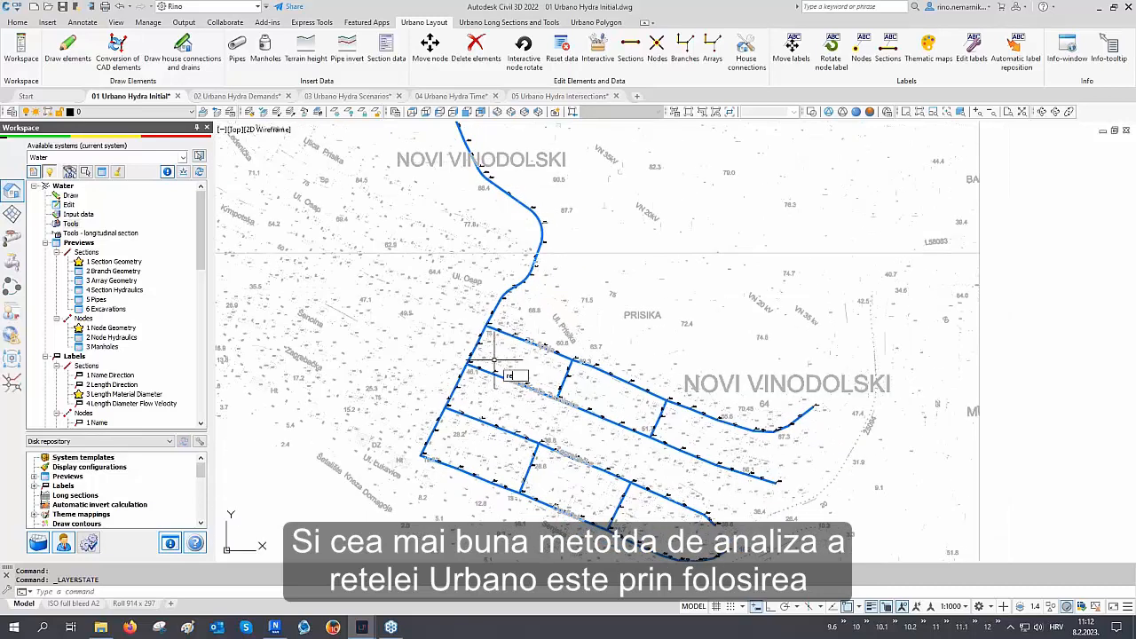
key("Return")
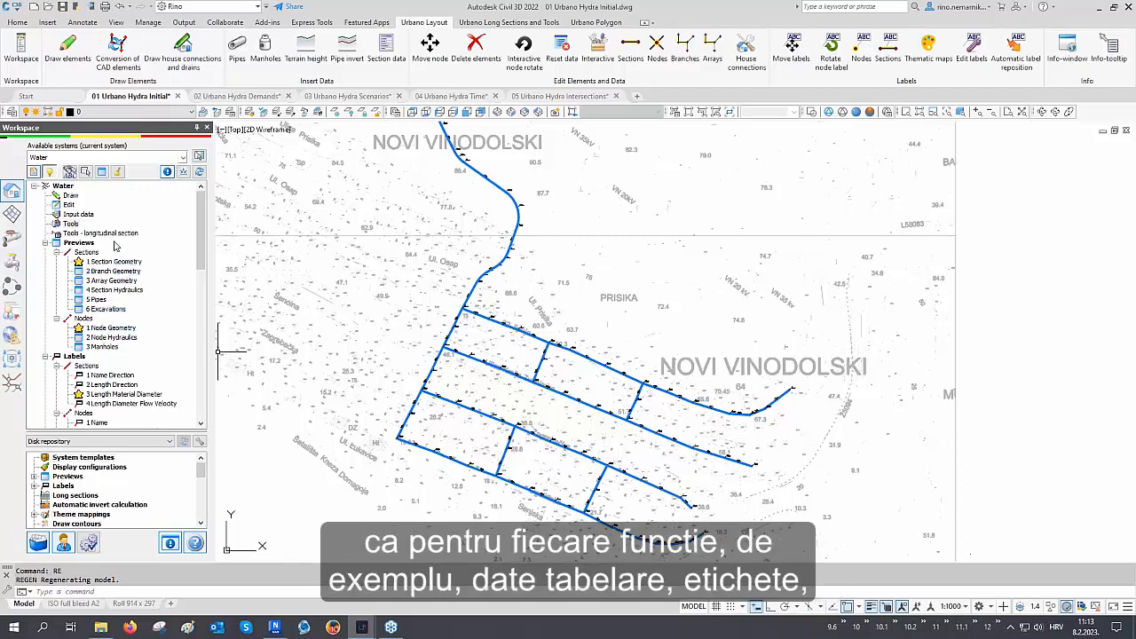
Browse the workspace configurations and open the Preview table with the 1 Section Geometry configuration
scroll(106, 249, "down", 8)
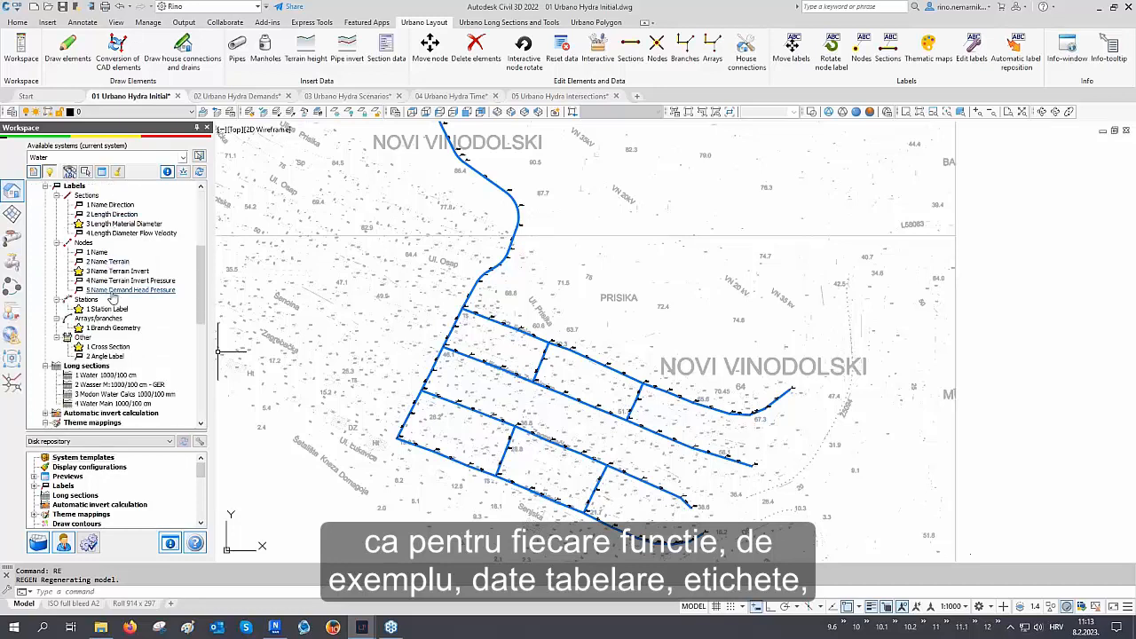
scroll(113, 306, "down", 3)
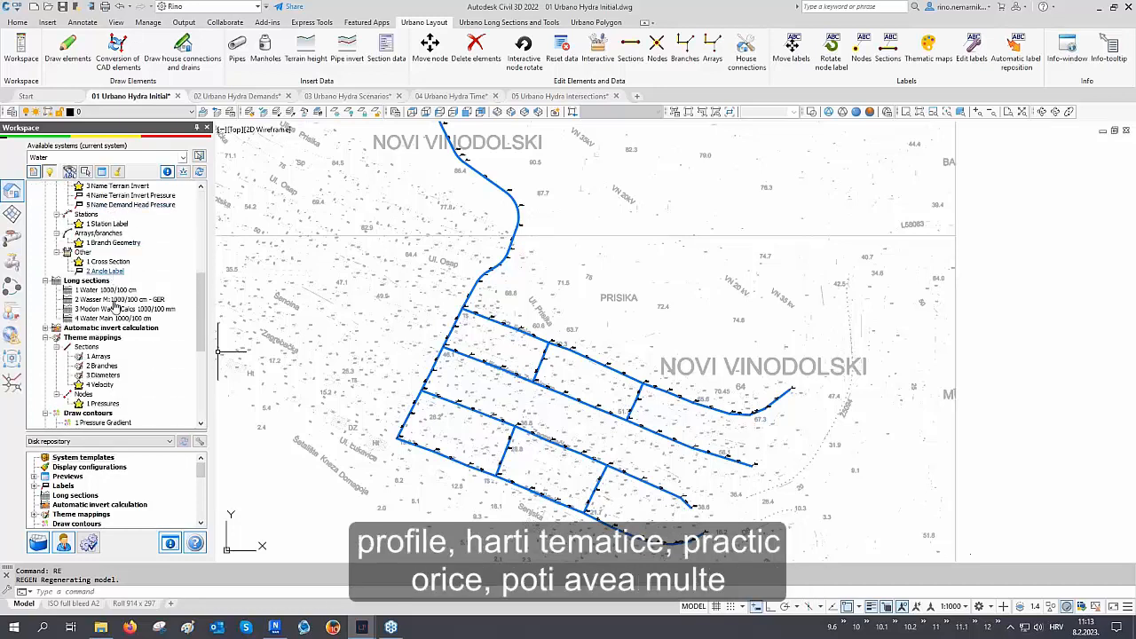
scroll(113, 305, "down", 3)
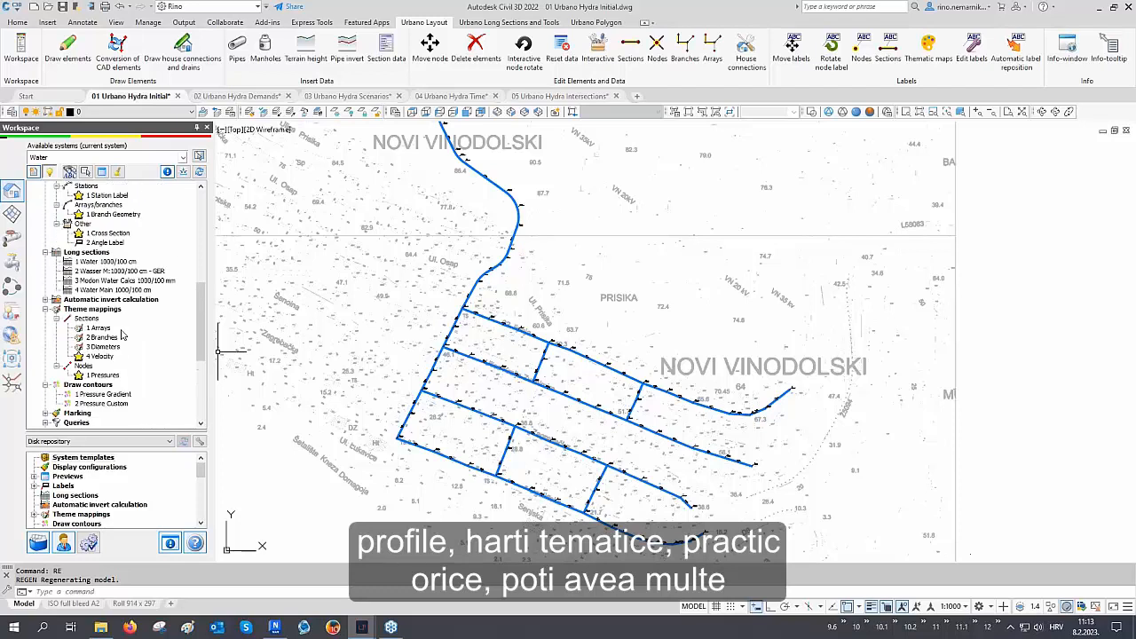
scroll(121, 360, "up", 7)
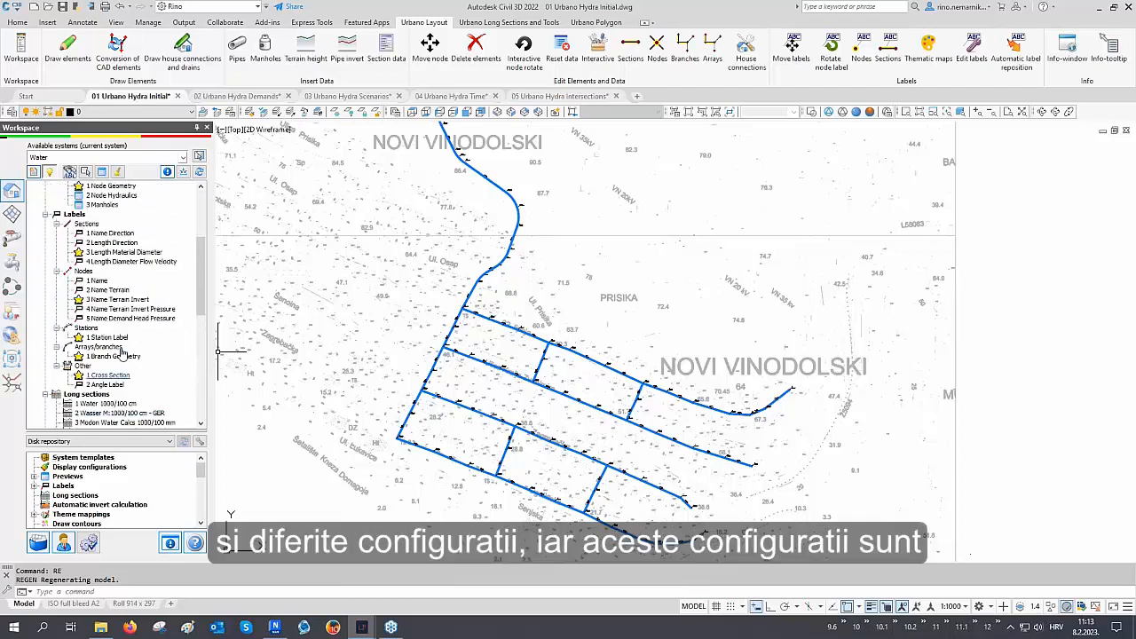
scroll(121, 352, "up", 4)
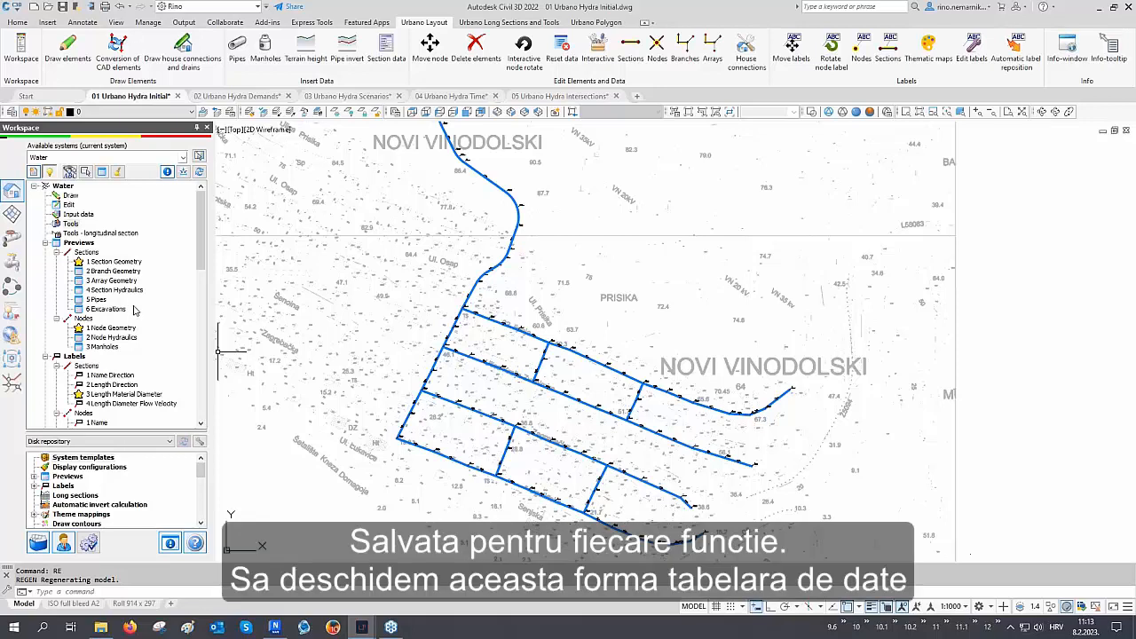
left_click(102, 172)
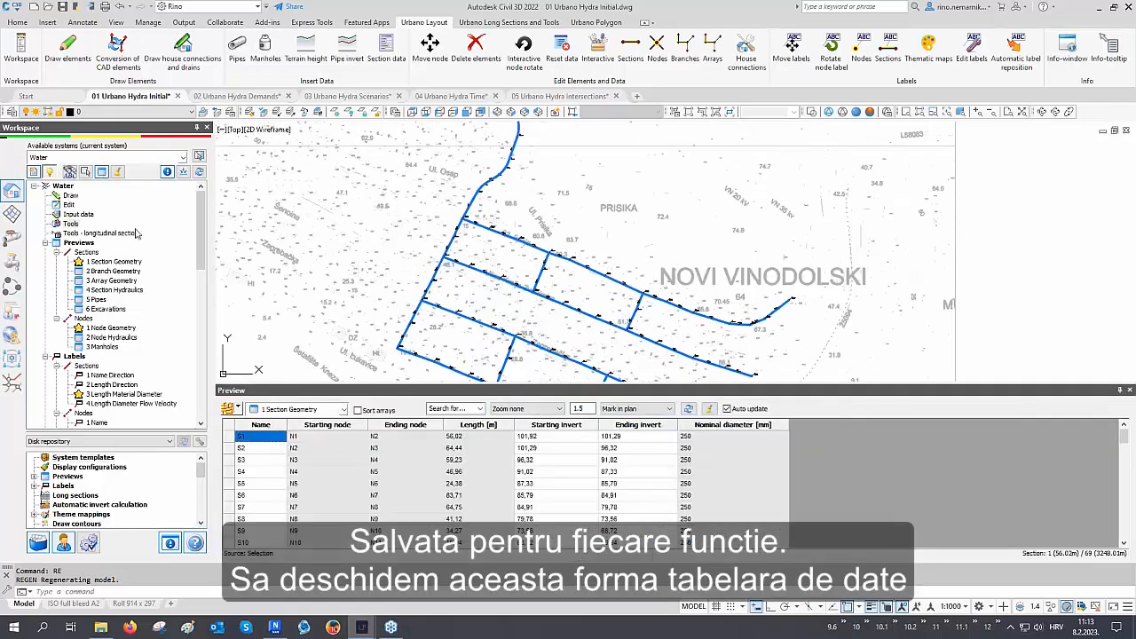
left_click(291, 411)
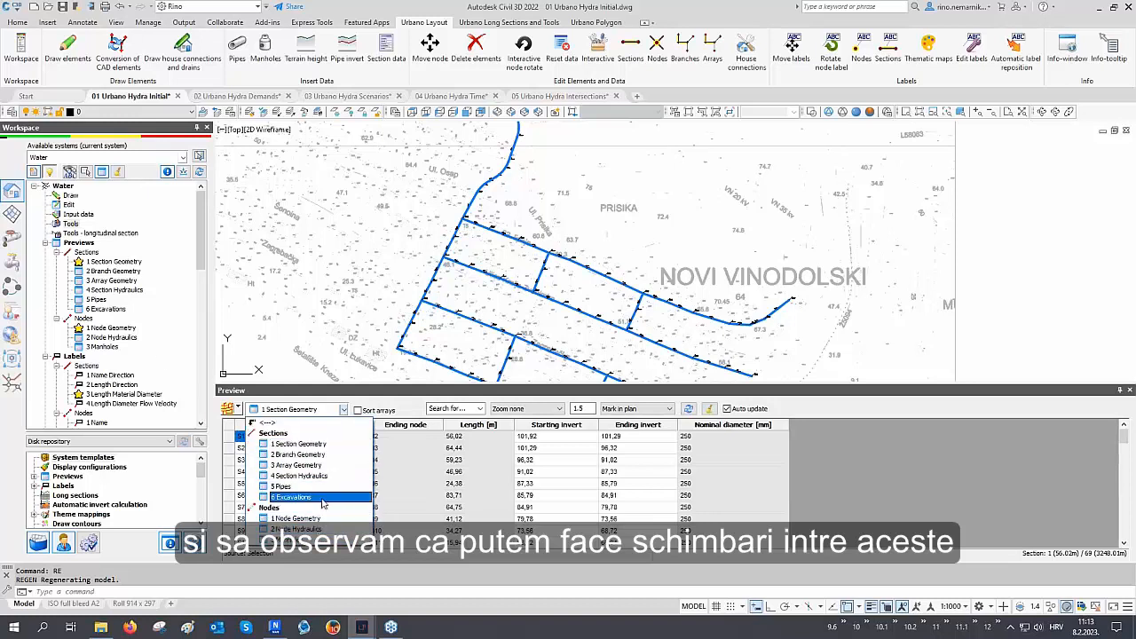
left_click(325, 446)
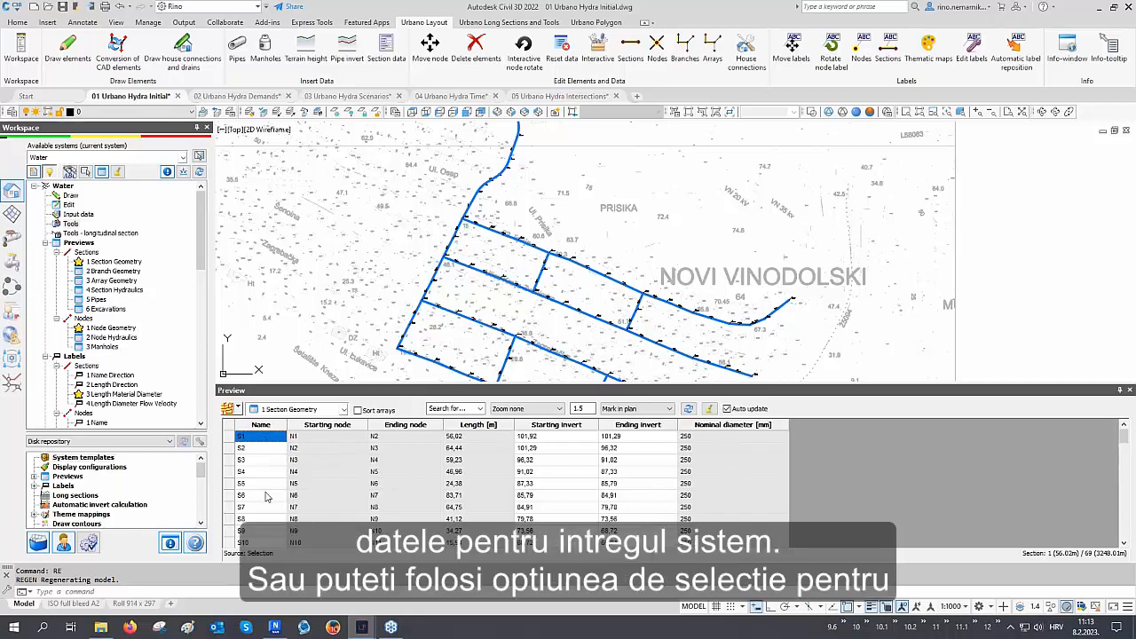
Use section selection to load three sections picked in plan into the preview table and highlight their rows
left_click(237, 411)
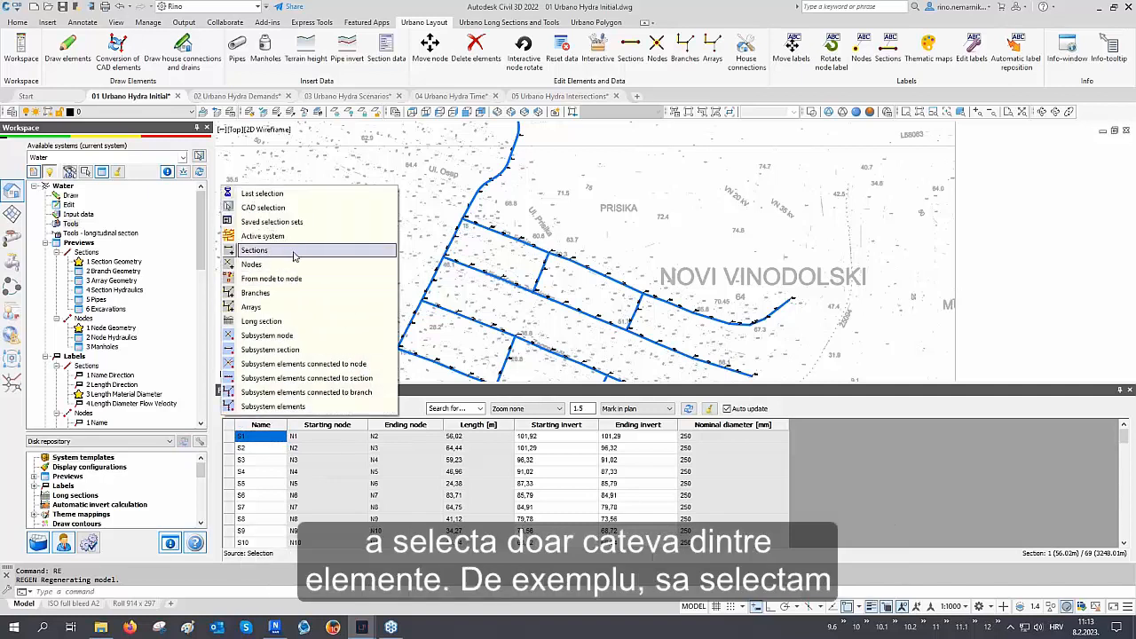
left_click(294, 252)
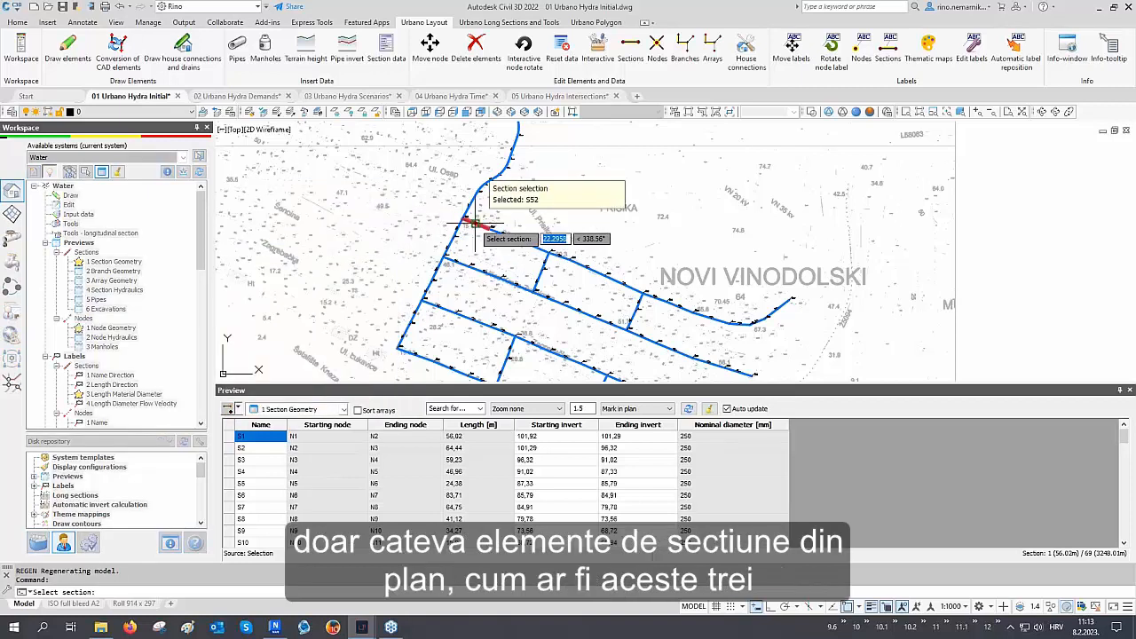
scroll(472, 233, "up", 5)
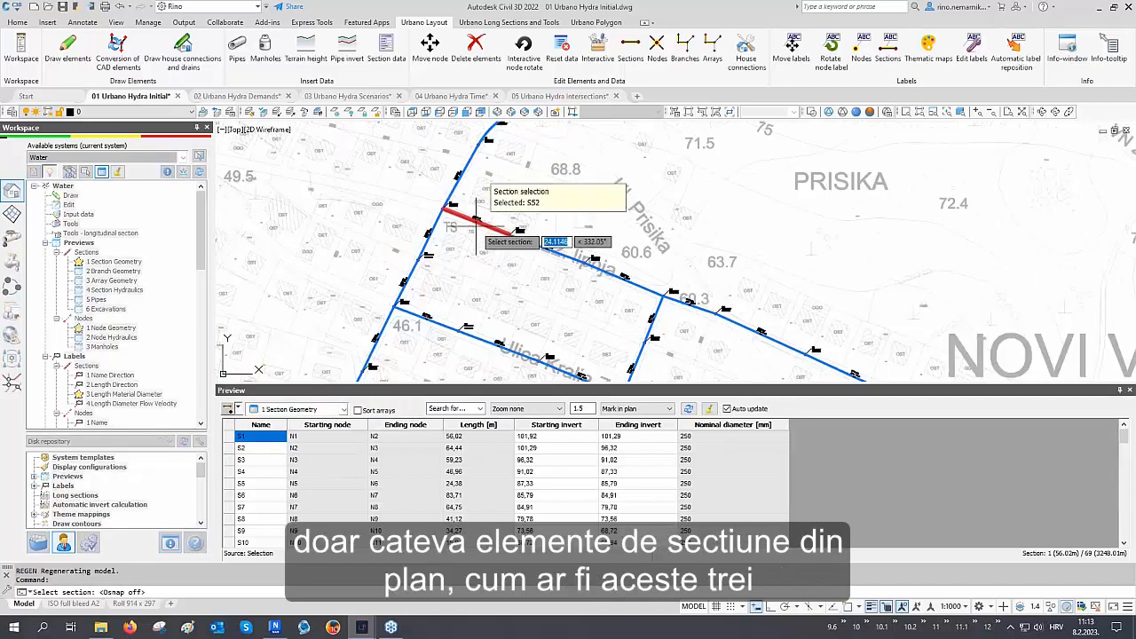
key("F3")
left_click(603, 283)
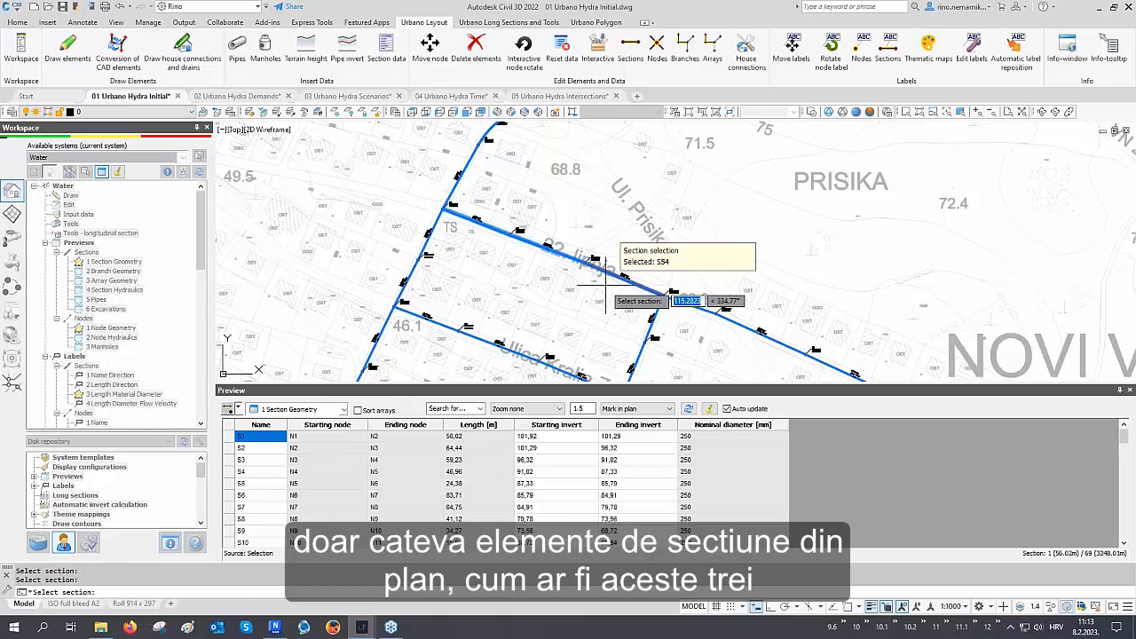
key("Return")
left_click_drag(263, 437, 264, 468)
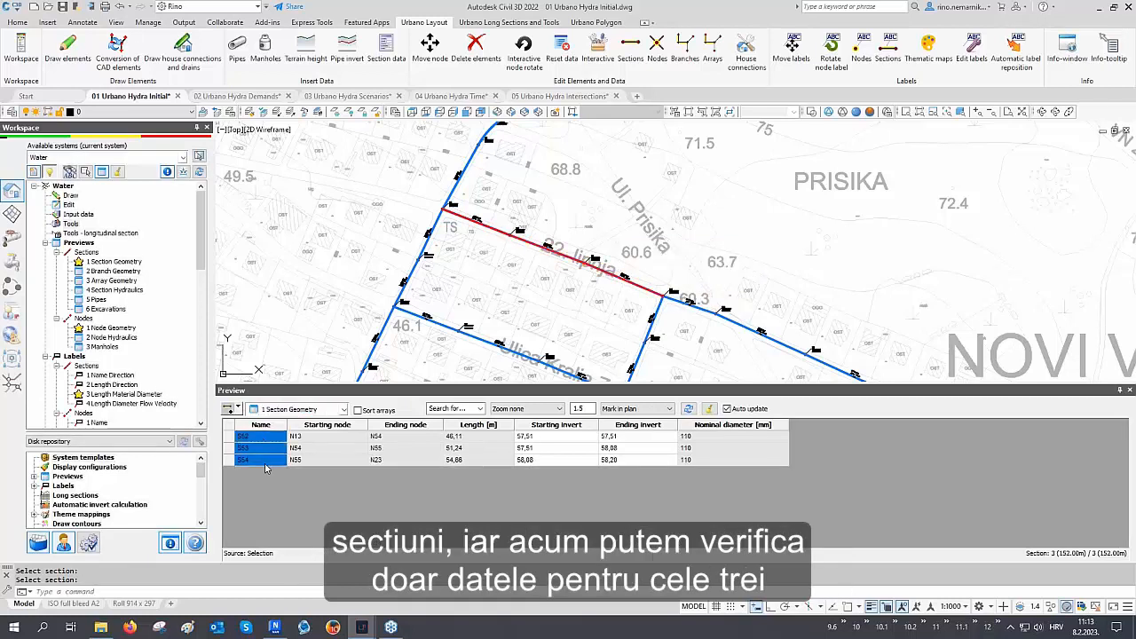
Switch to branch selection, pick three branches in plan, and highlight all their sections in the preview table
left_click(238, 409)
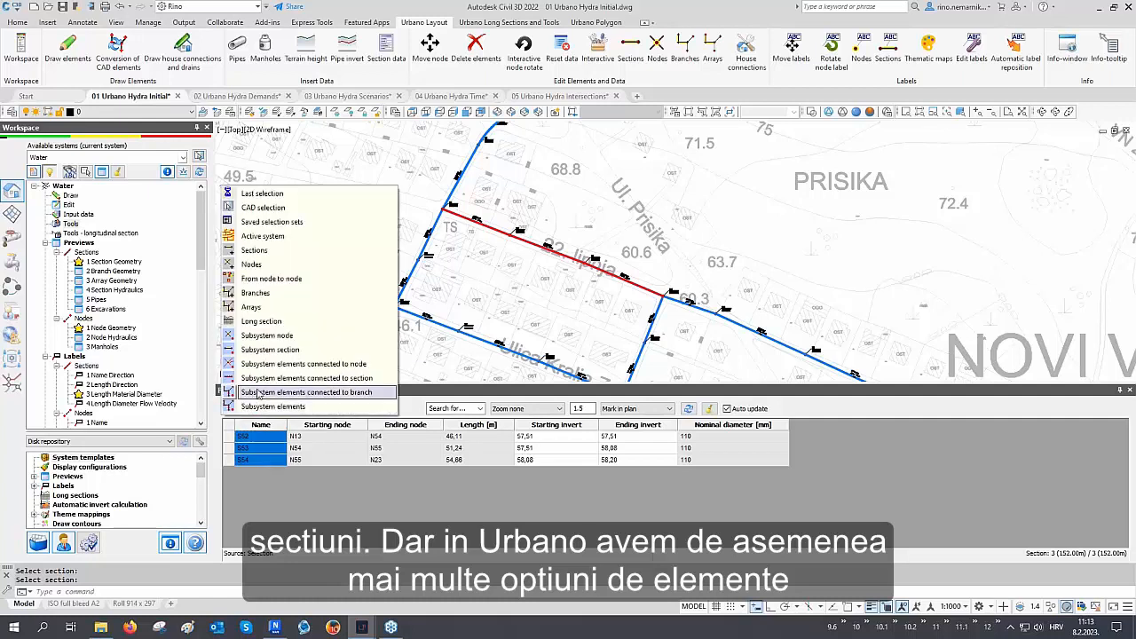
left_click(278, 295)
scroll(457, 268, "down", 2)
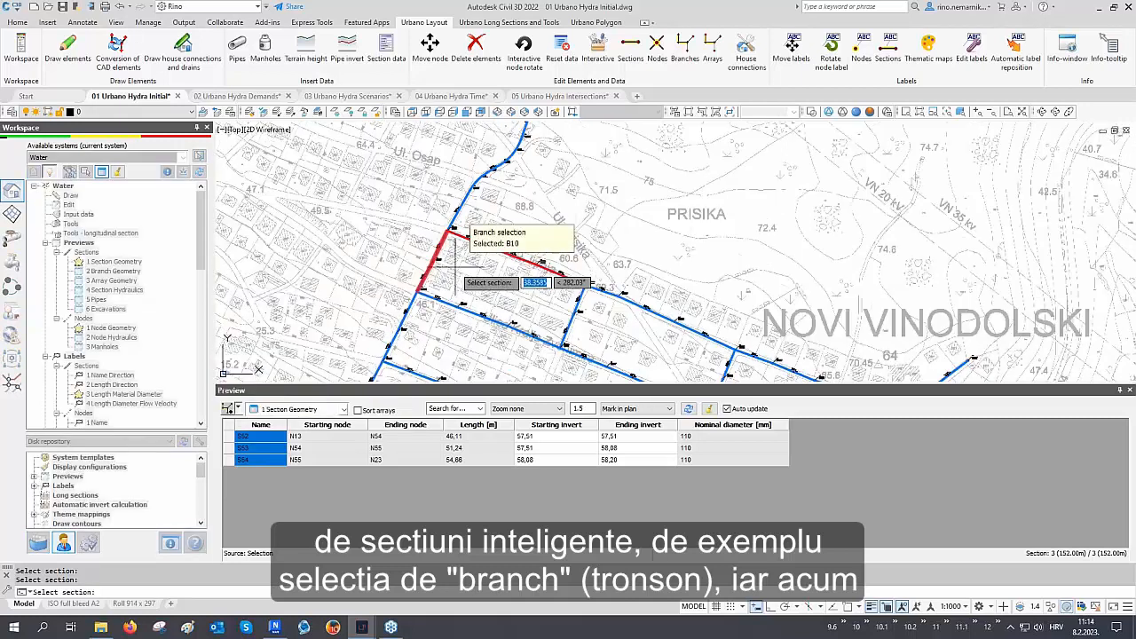
middle_click_drag(479, 290, 378, 260)
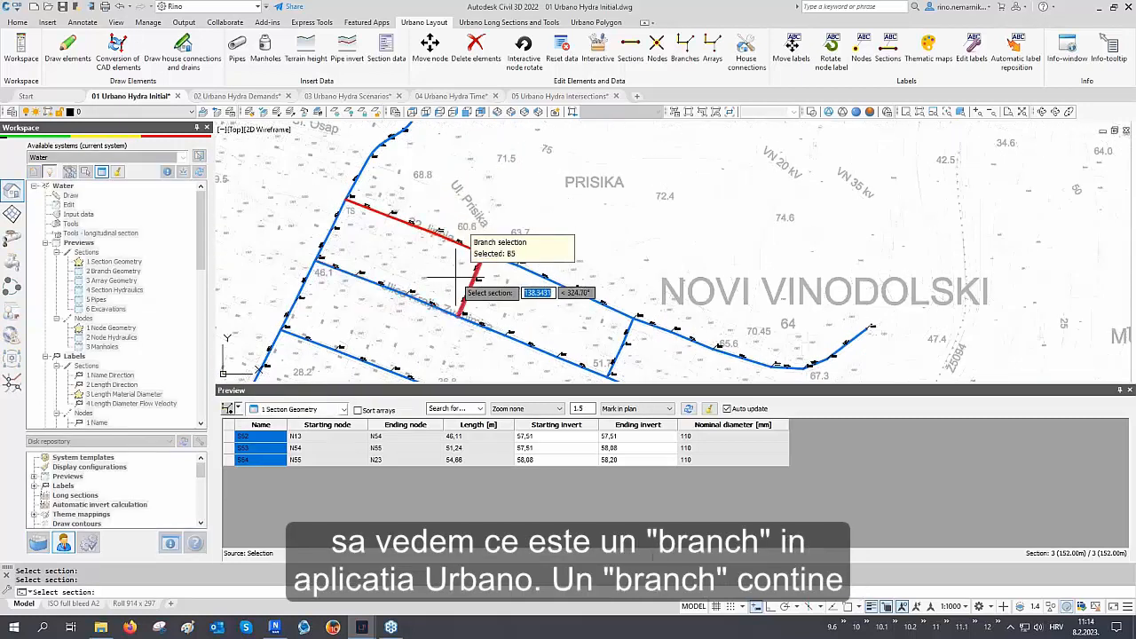
middle_click_drag(525, 283, 525, 256)
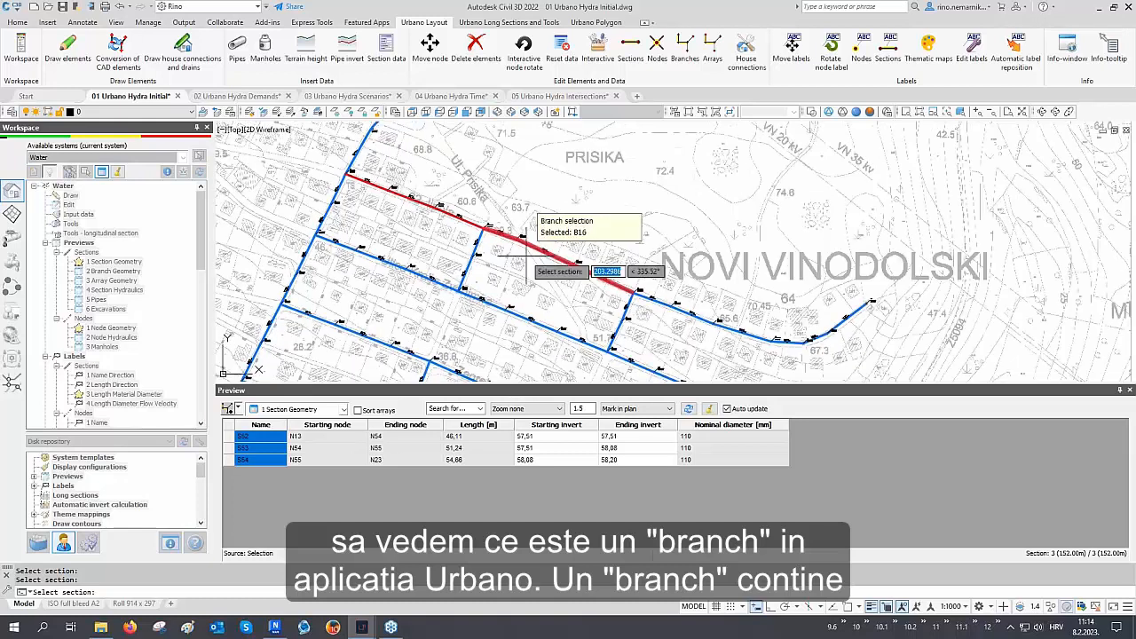
scroll(538, 266, "down", 1)
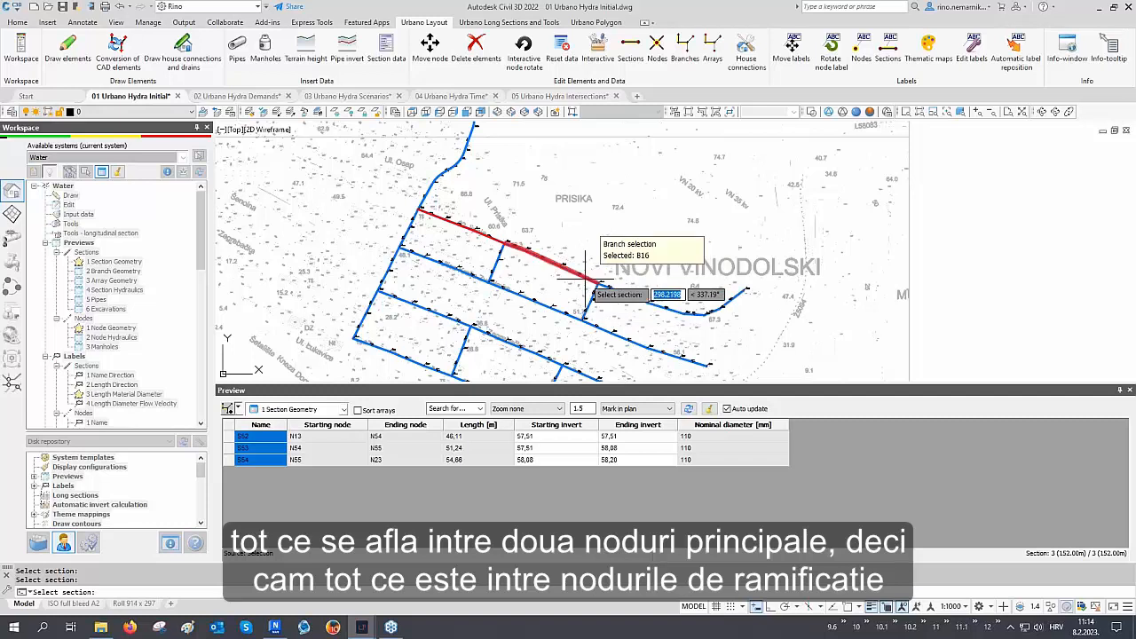
left_click(479, 238)
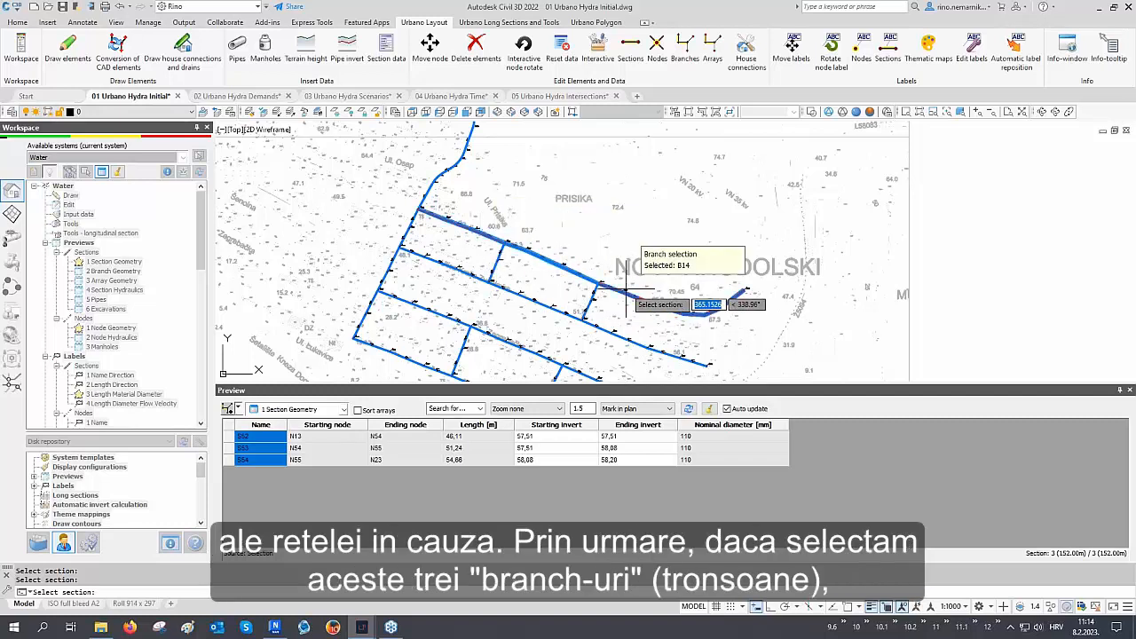
right_click(626, 288)
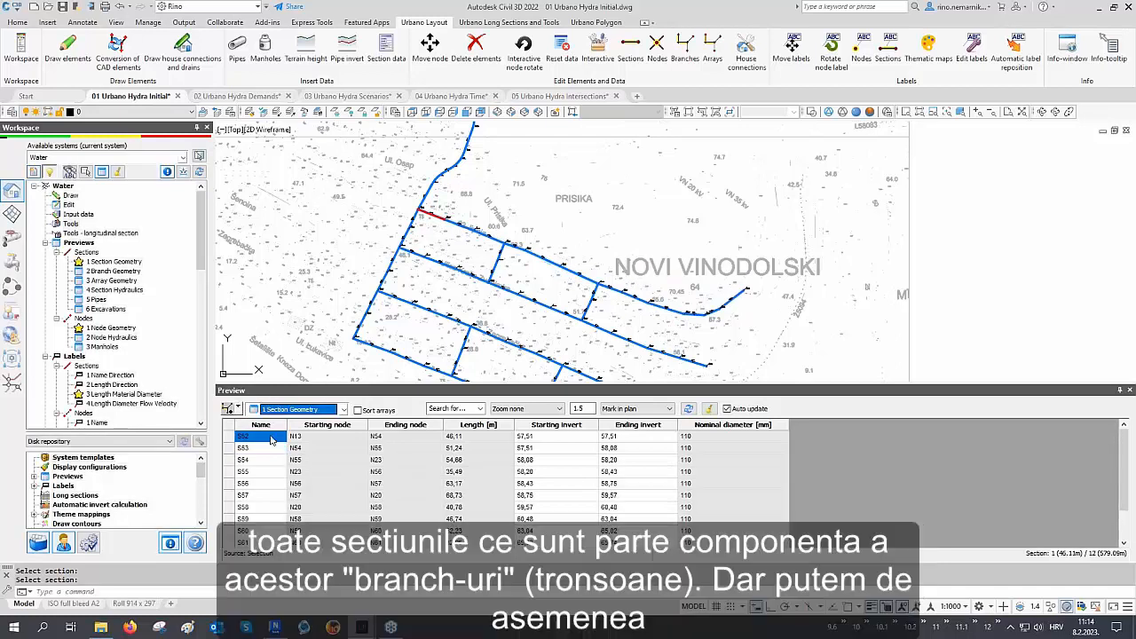
left_click_drag(272, 441, 282, 553)
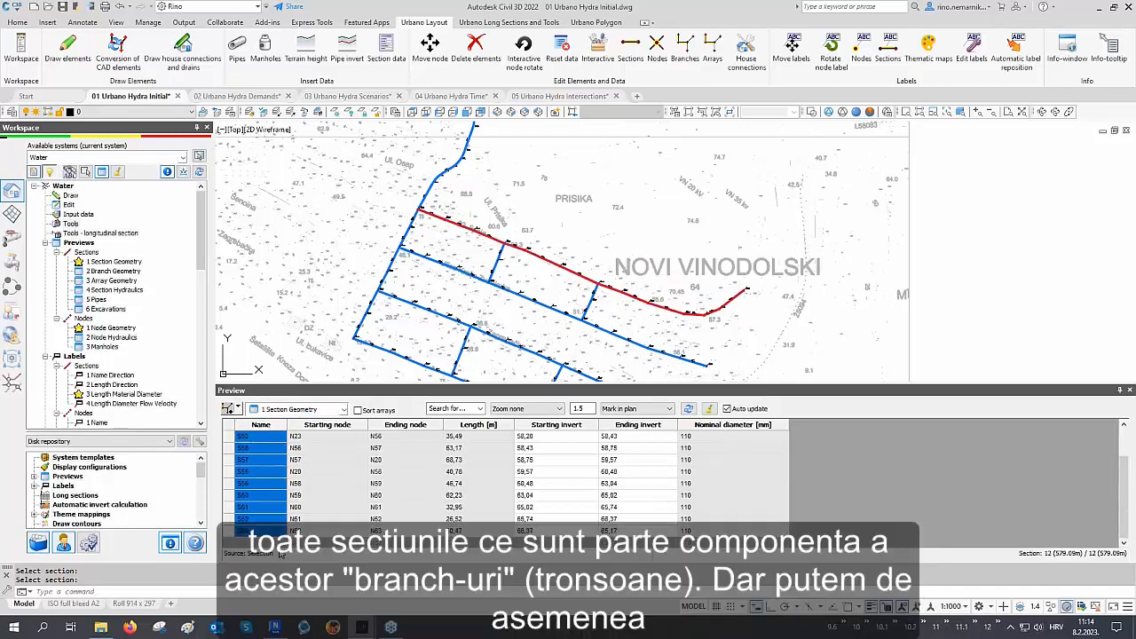
Switch the preview to the 2 Branch Geometry configuration and highlight each branch row in turn
left_click(283, 411)
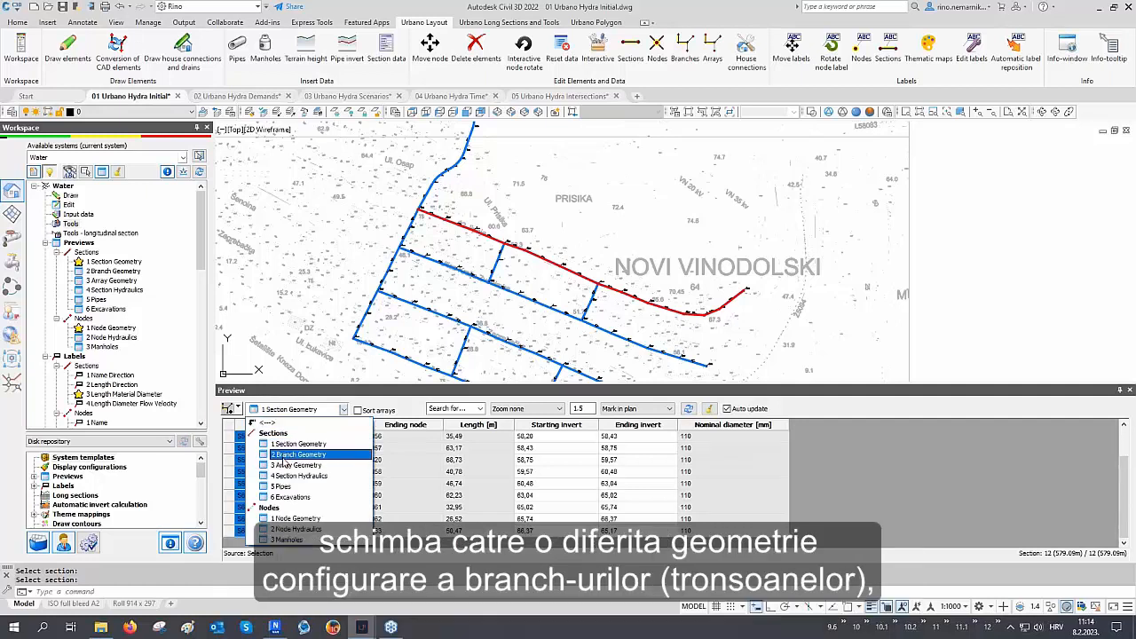
left_click(286, 455)
left_click(232, 440)
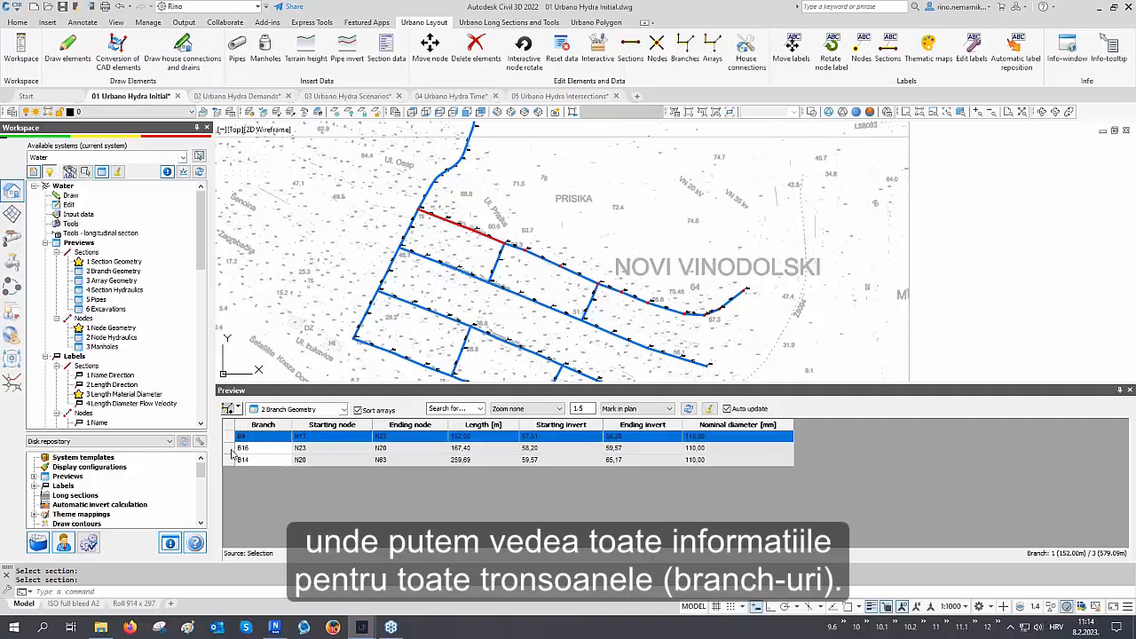
left_click(231, 449)
left_click(232, 460)
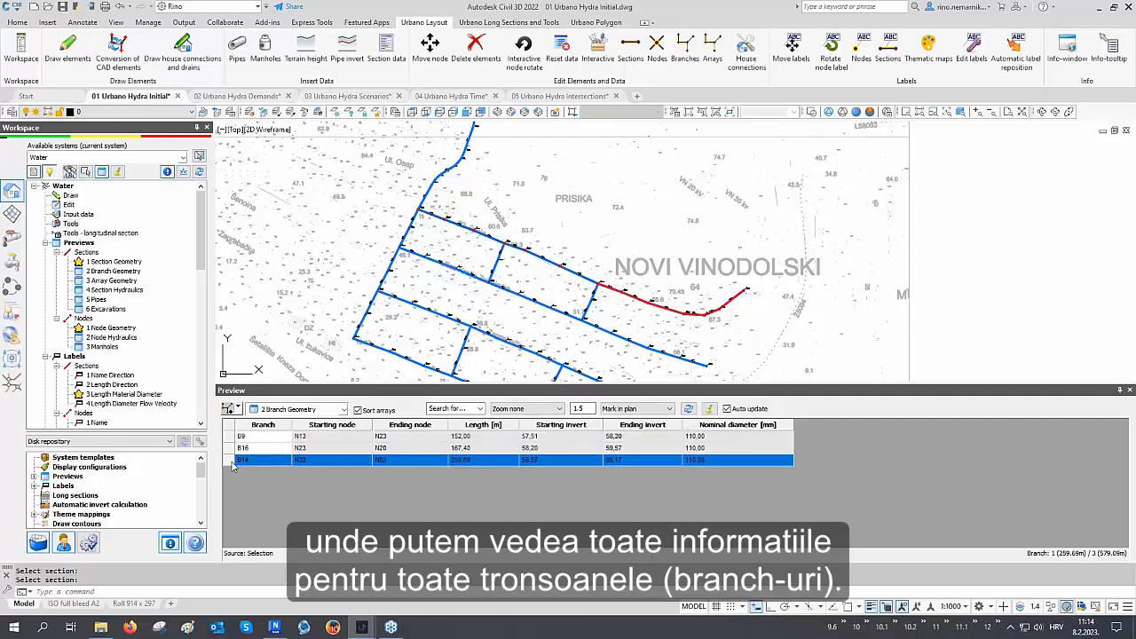
Switch to array selection, pick two arrays in plan, and highlight all their branches in the preview table
left_click(231, 408)
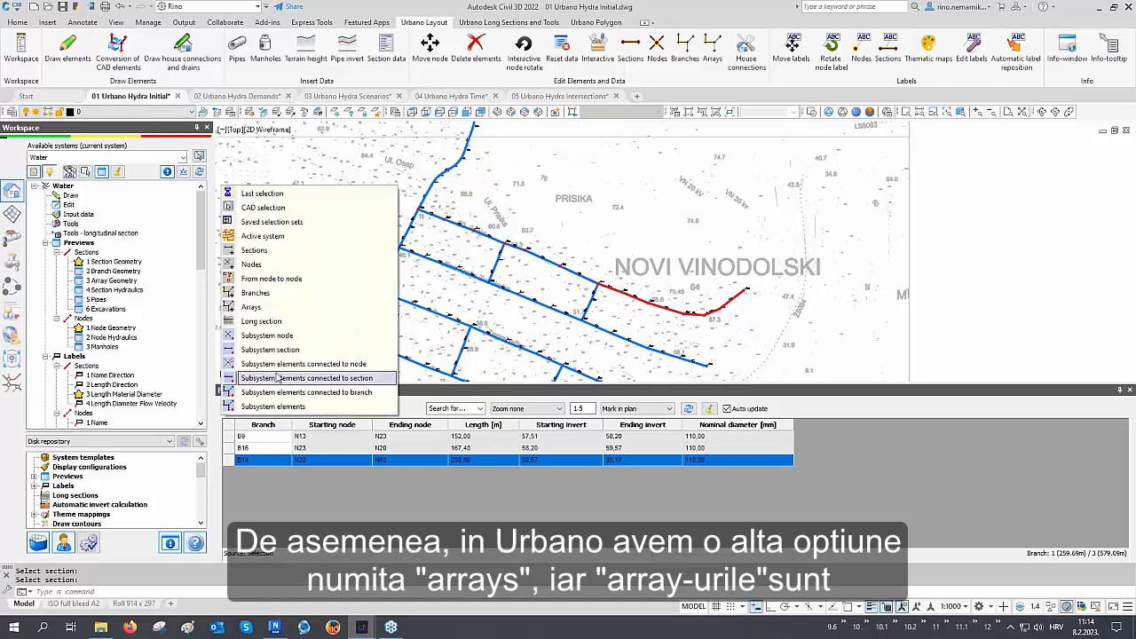
left_click(275, 311)
middle_click_drag(499, 256, 501, 216)
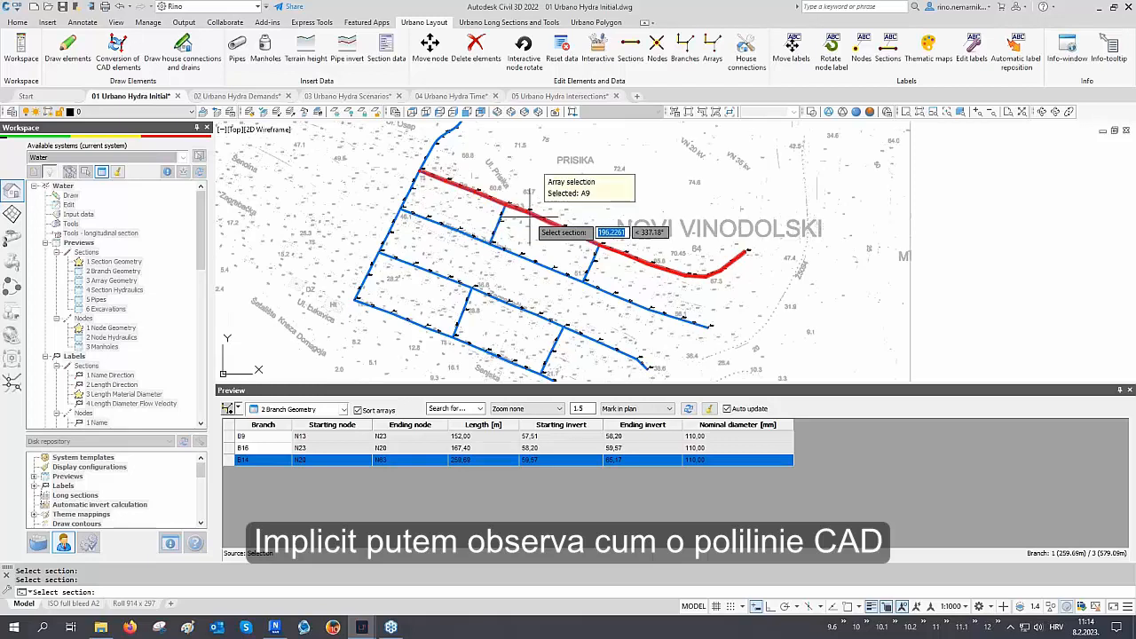
mouse_move(520, 255)
middle_mouse_down()
mouse_move(526, 223)
mouse_move(504, 311)
middle_mouse_up()
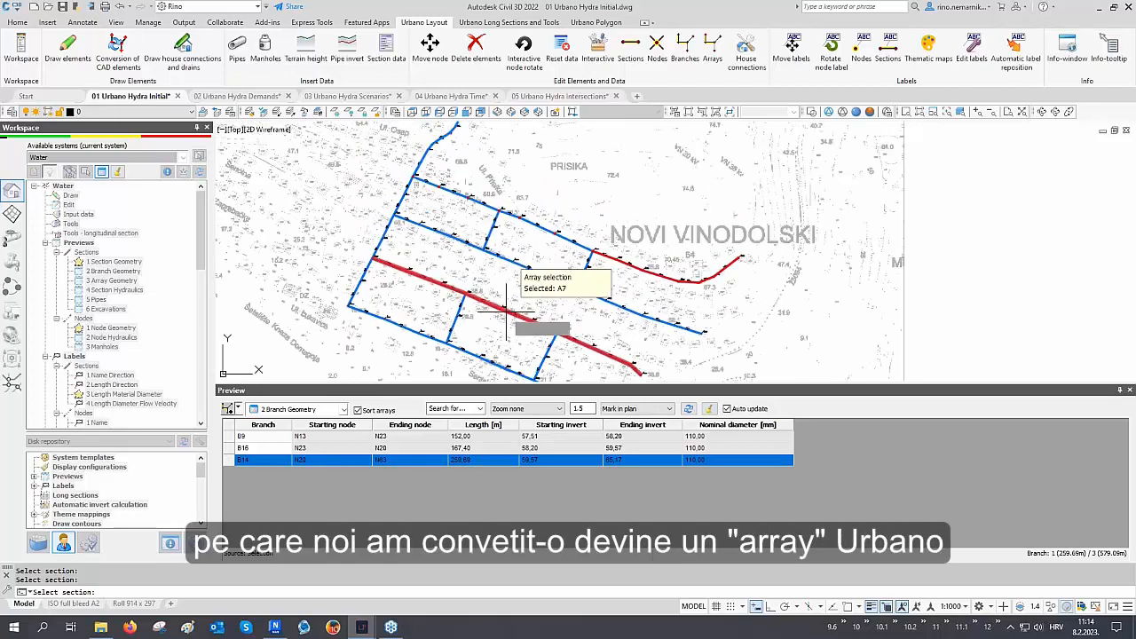
mouse_move(529, 241)
middle_mouse_down()
mouse_move(517, 327)
mouse_move(505, 234)
mouse_move(475, 271)
mouse_move(497, 198)
middle_mouse_up()
scroll(506, 326, "down", 2)
scroll(517, 255, "up", 2)
middle_click_drag(513, 253, 528, 220)
left_click(549, 237)
left_click(546, 280)
right_click(546, 280)
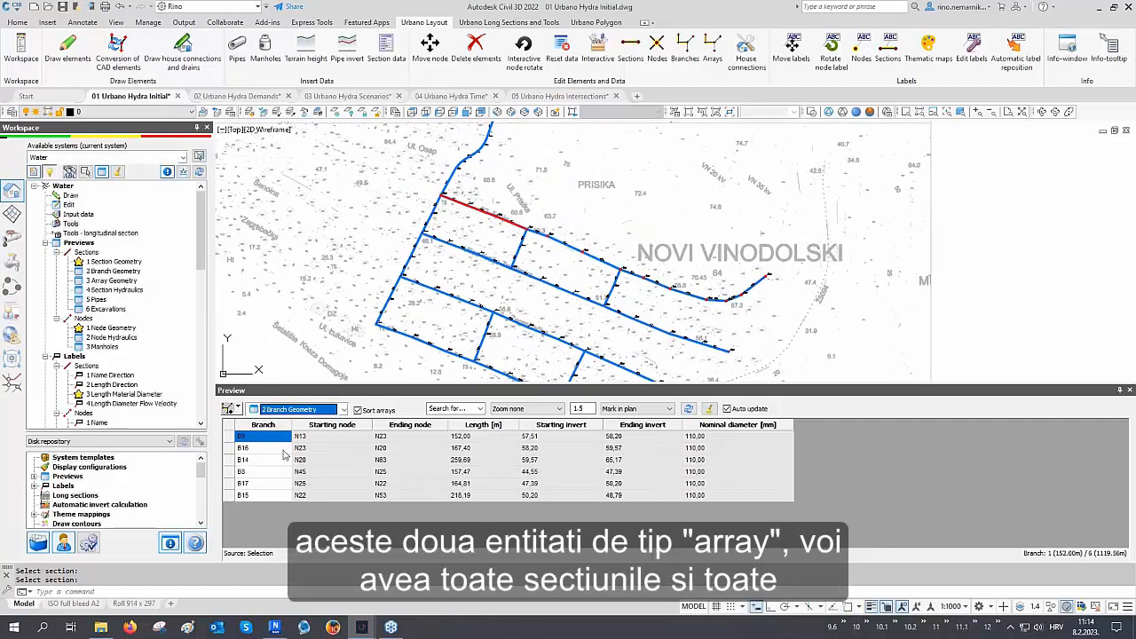
left_click_drag(278, 439, 281, 504)
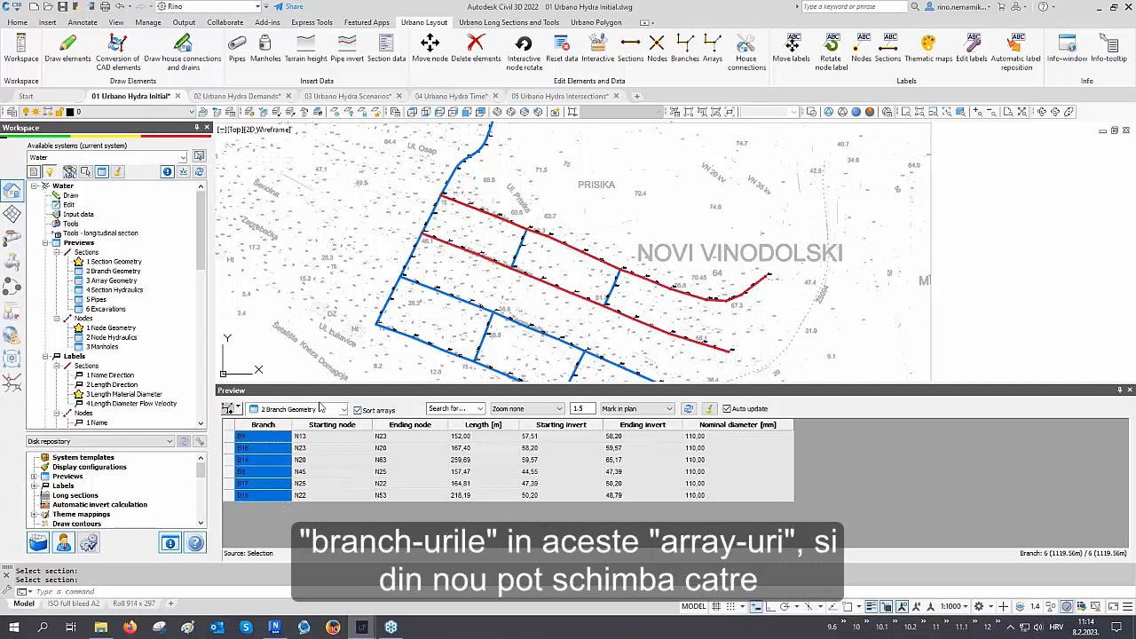
Switch the preview to the 3 Array Geometry configuration and highlight each array row in turn
left_click(319, 408)
left_click(302, 469)
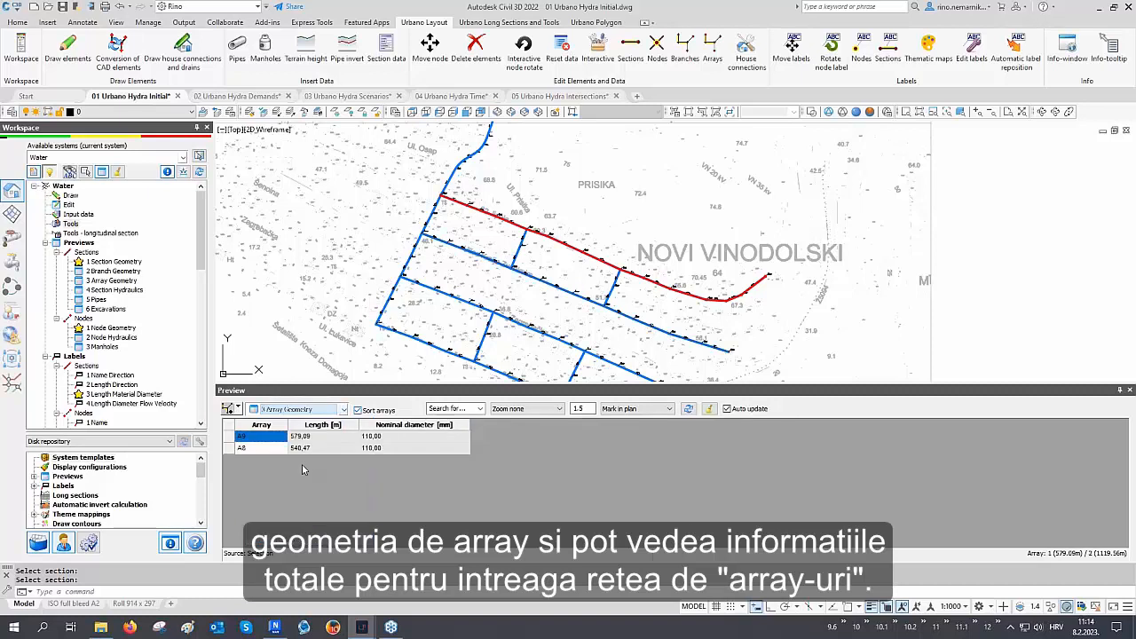
left_click(230, 437)
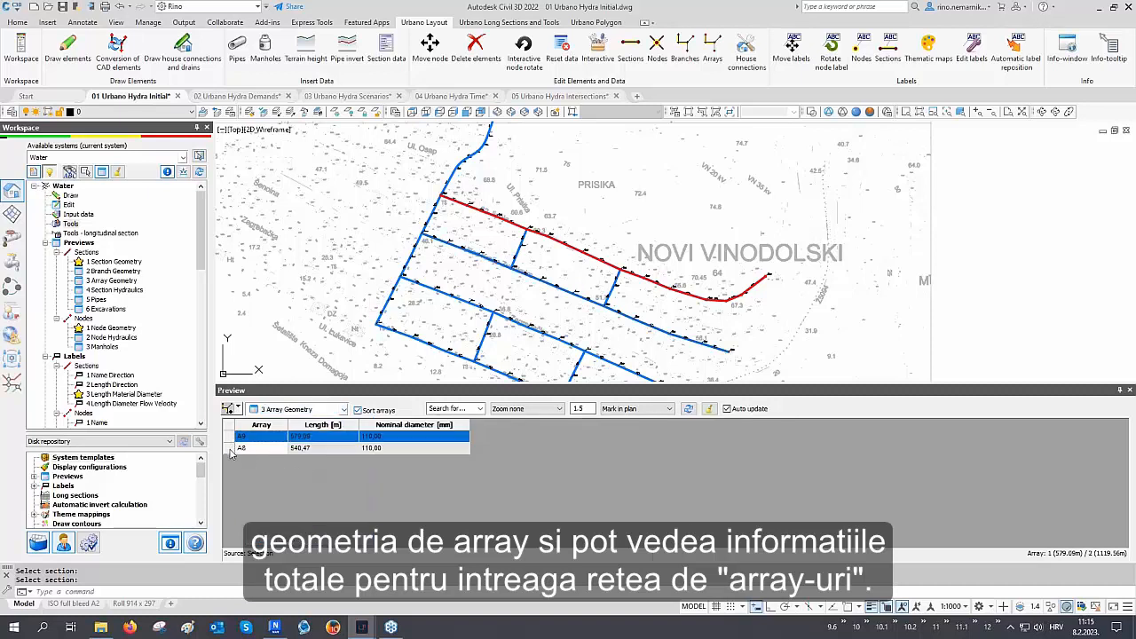
left_click(229, 449)
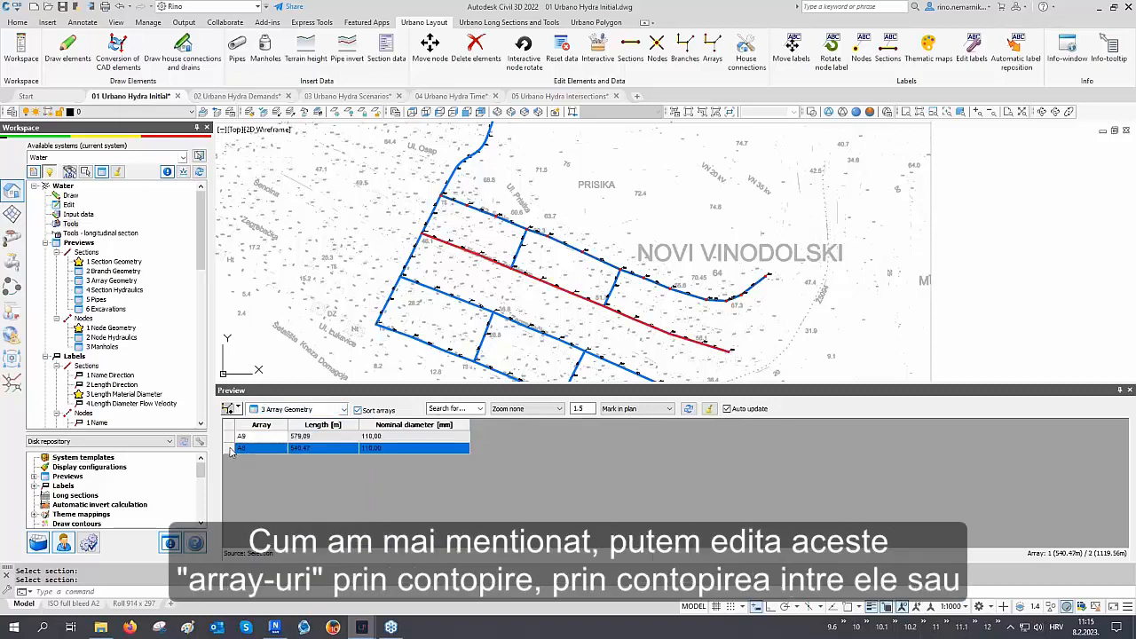
Select the tank pipeline array and the adjoining distribution array in plan for the preview table
left_click(229, 410)
scroll(394, 300, "down", 2)
middle_click_drag(392, 299, 410, 317)
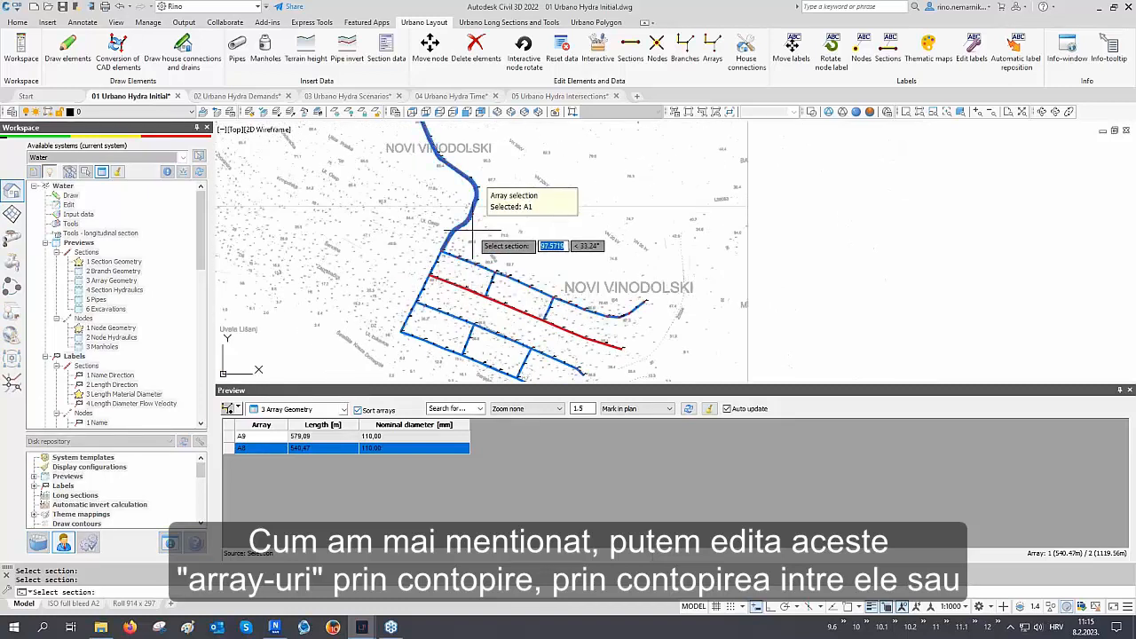
left_click(429, 265)
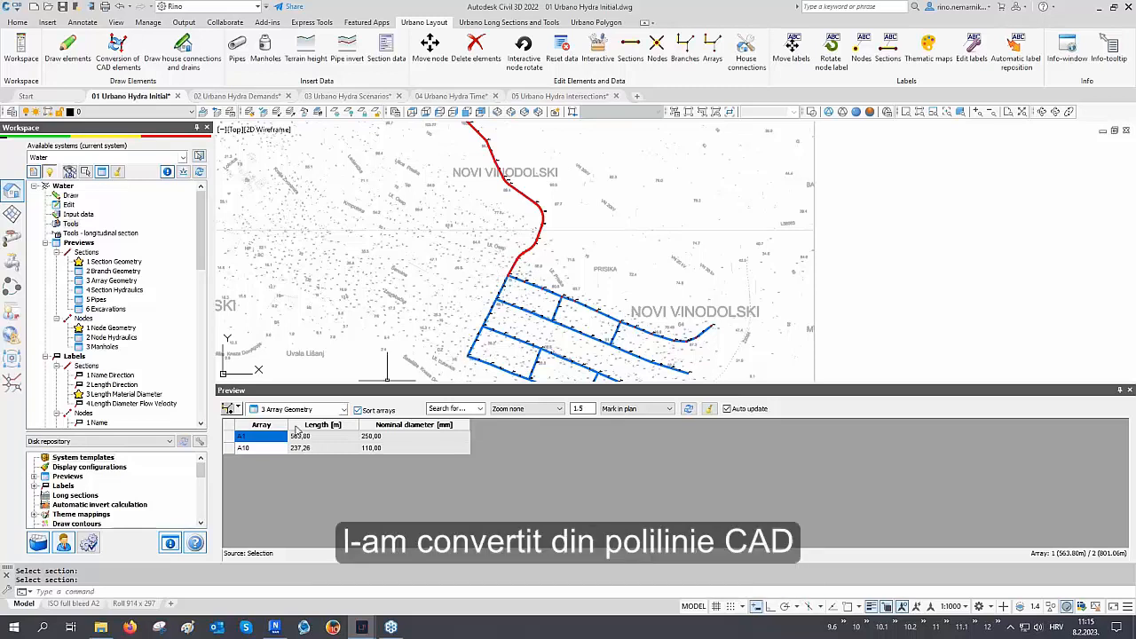
Highlight the A10 array row and regenerate the drawing
left_click(260, 448)
middle_click_drag(432, 326, 413, 311)
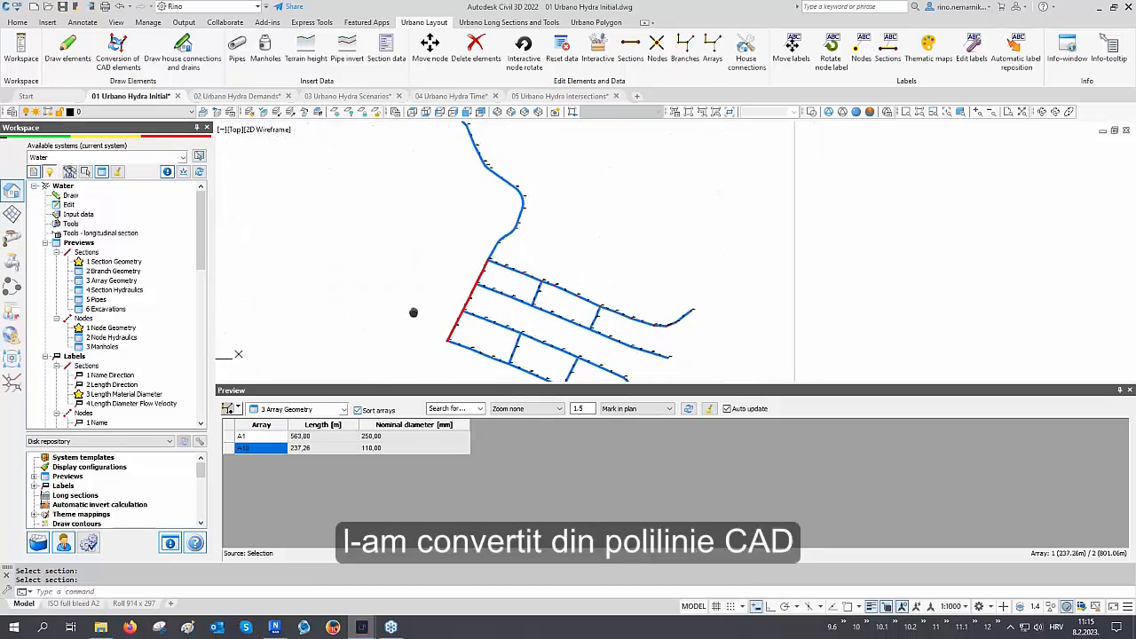
type("re")
key("Return")
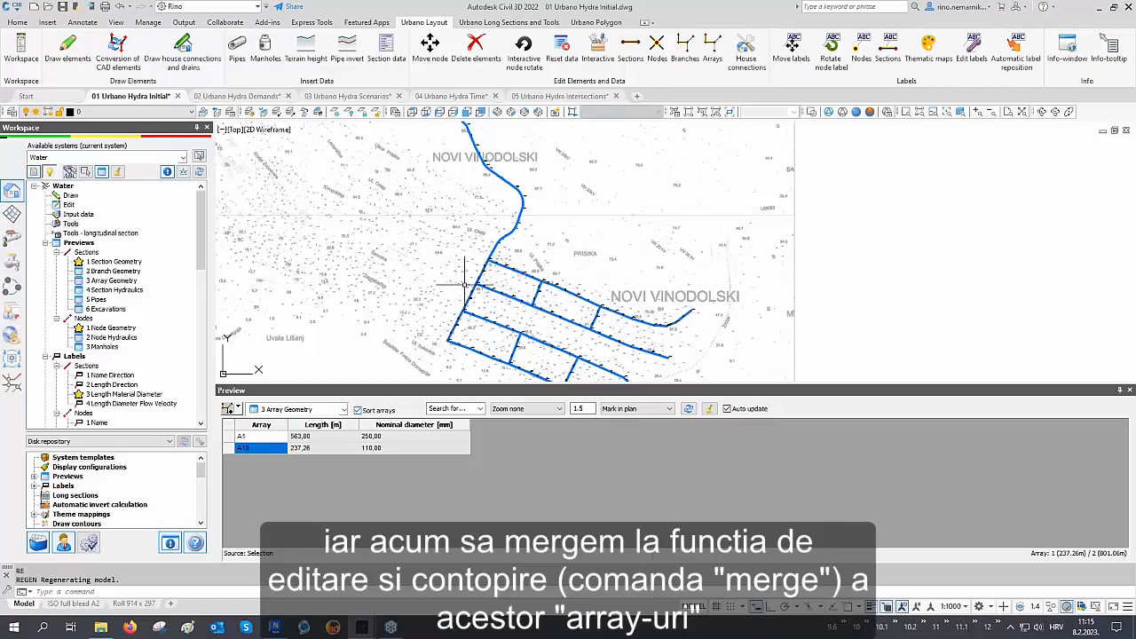
Merge arrays A1 and A10 into one array named A1 with the Edit arrays merge mode
left_click(712, 53)
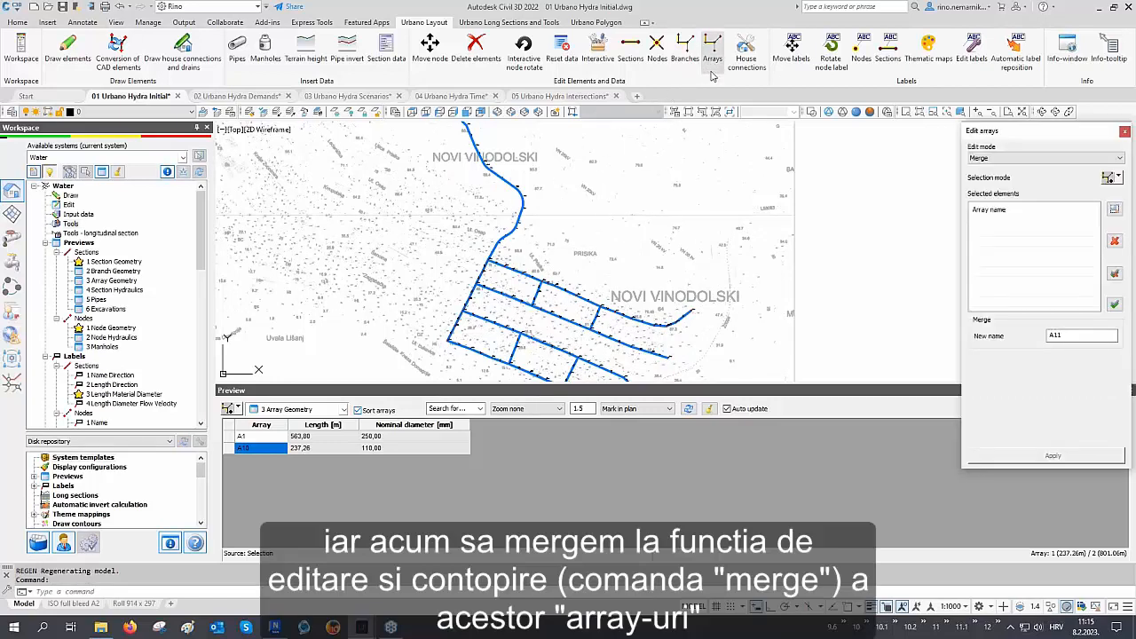
left_click(1109, 178)
left_click(524, 224)
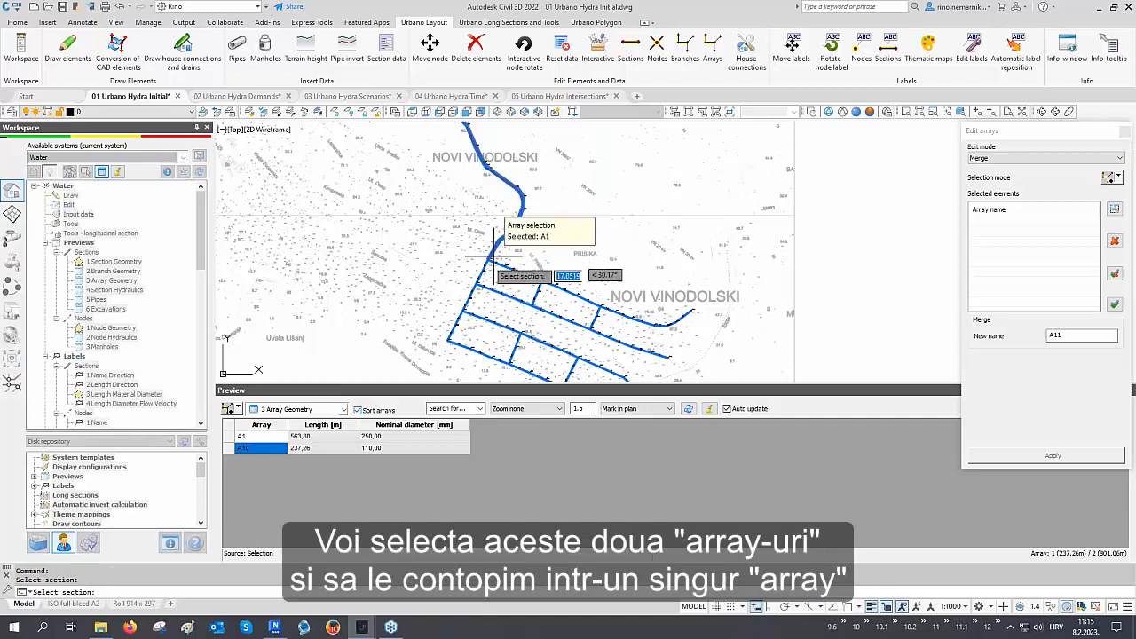
left_click(480, 266)
right_click(479, 266)
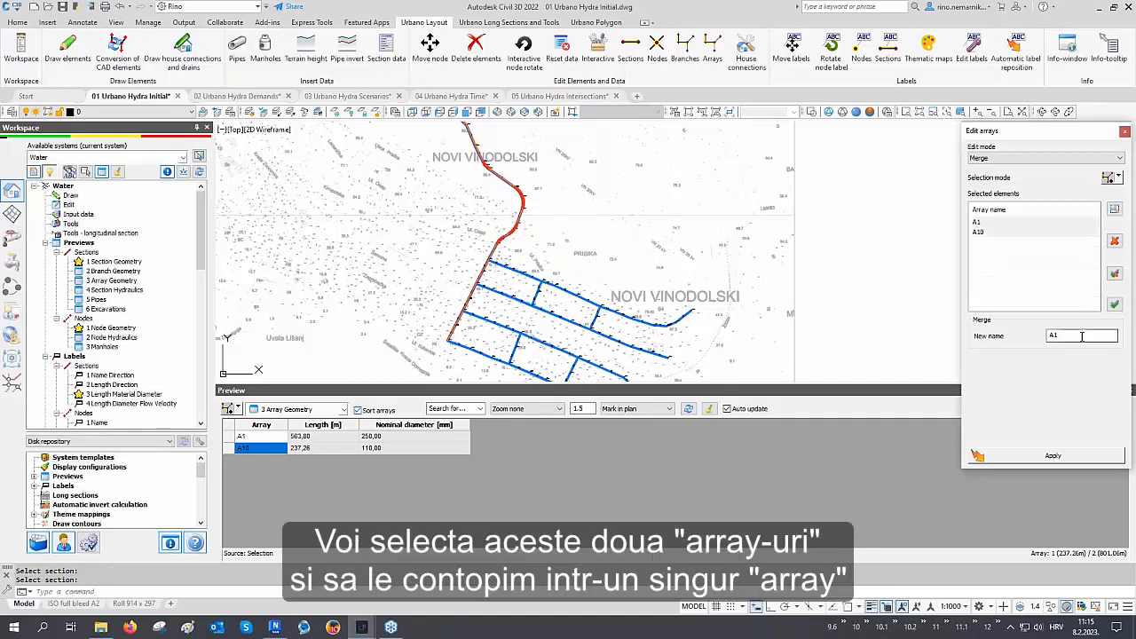
left_click(1052, 455)
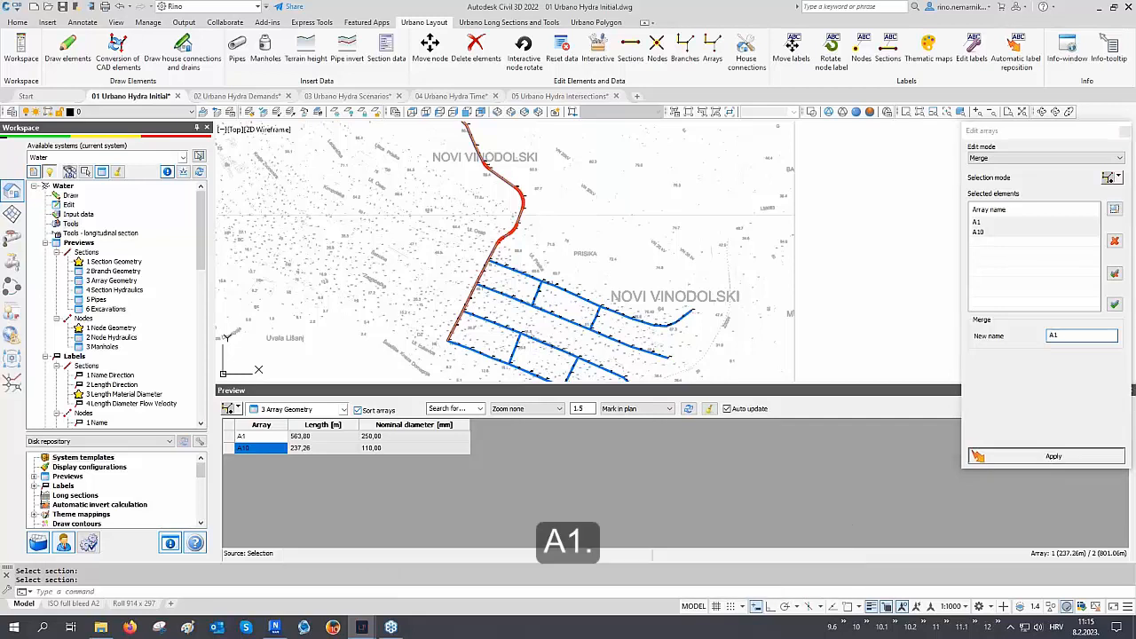
left_click(1124, 132)
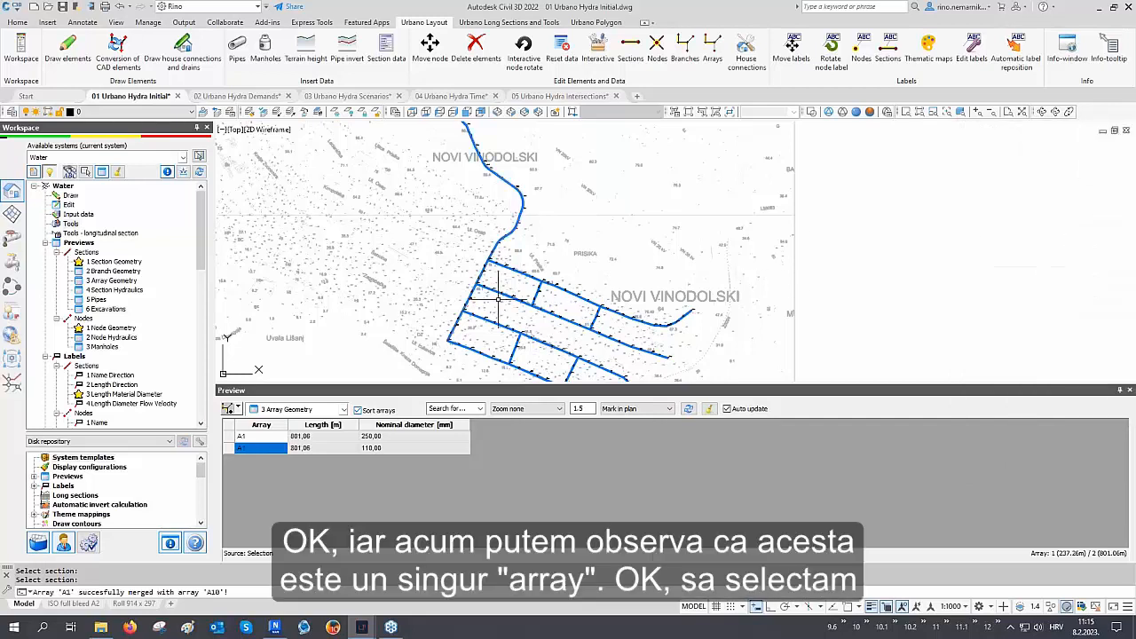
Select the merged A1 array in plan to show it in the preview table
left_click(228, 410)
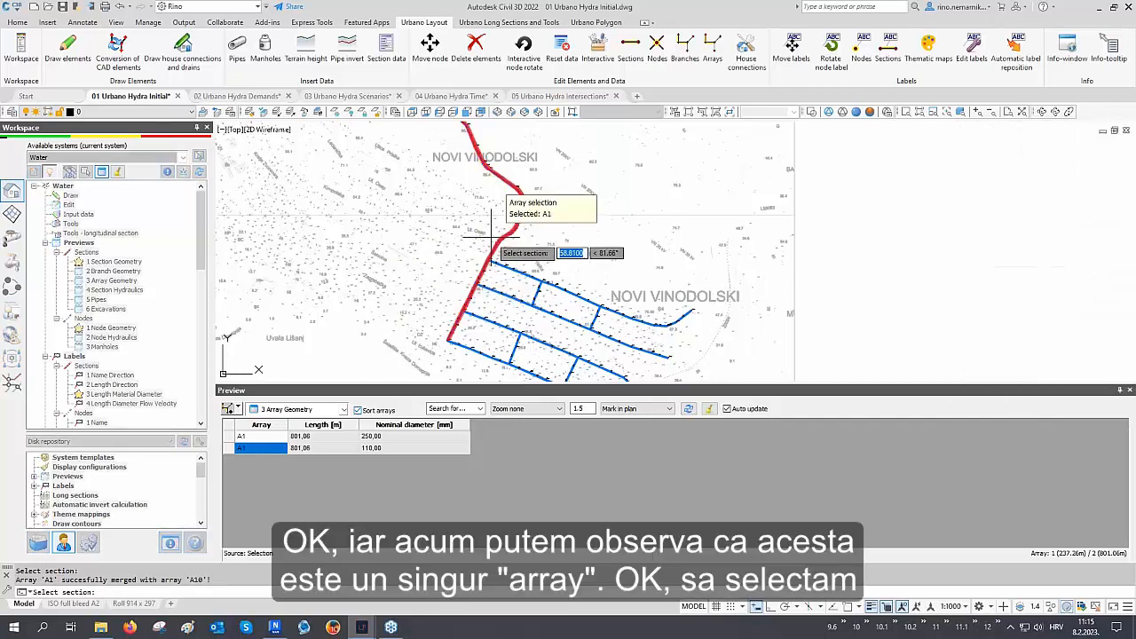
scroll(459, 241, "up", 3)
middle_click_drag(459, 241, 452, 232)
left_click(452, 231)
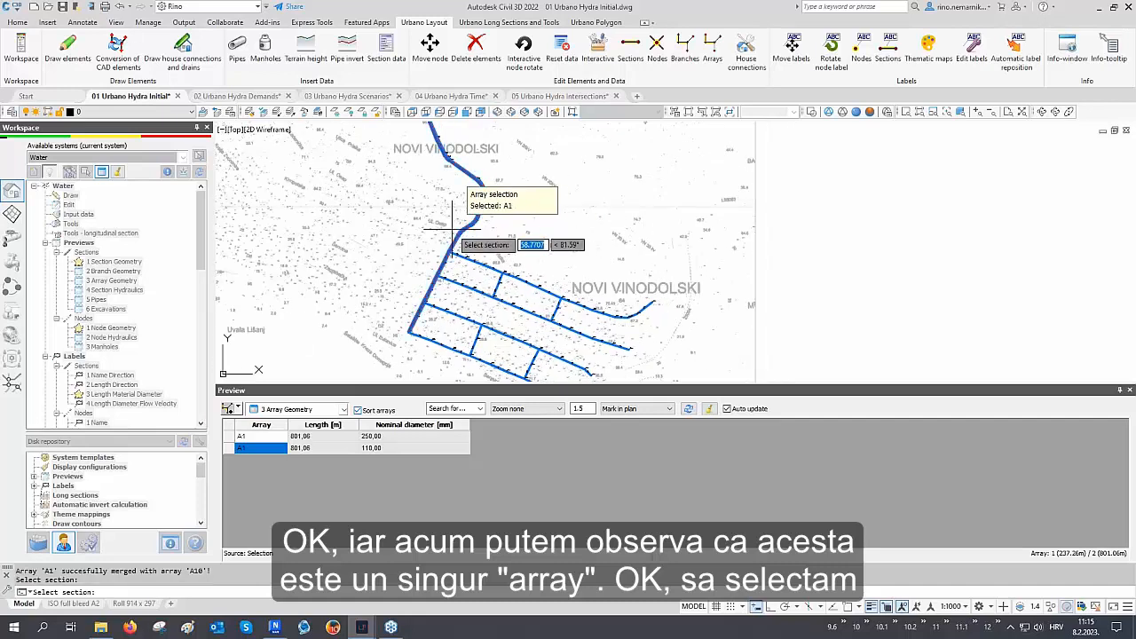
right_click(451, 230)
Load the whole active system into the preview table and regenerate the drawing
left_click(236, 406)
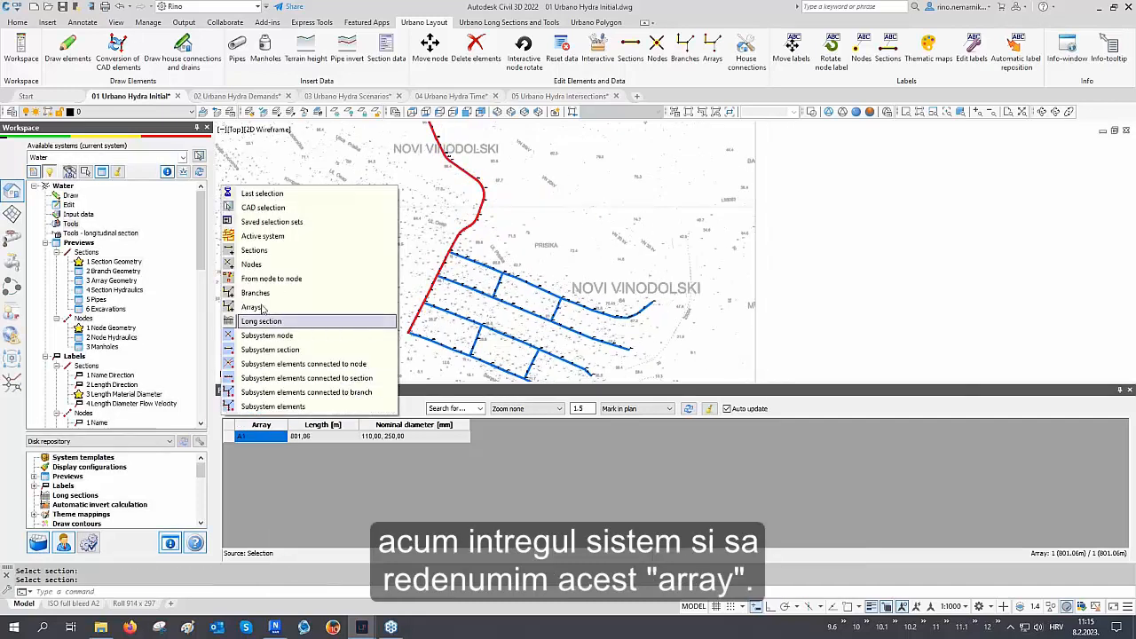
left_click(264, 236)
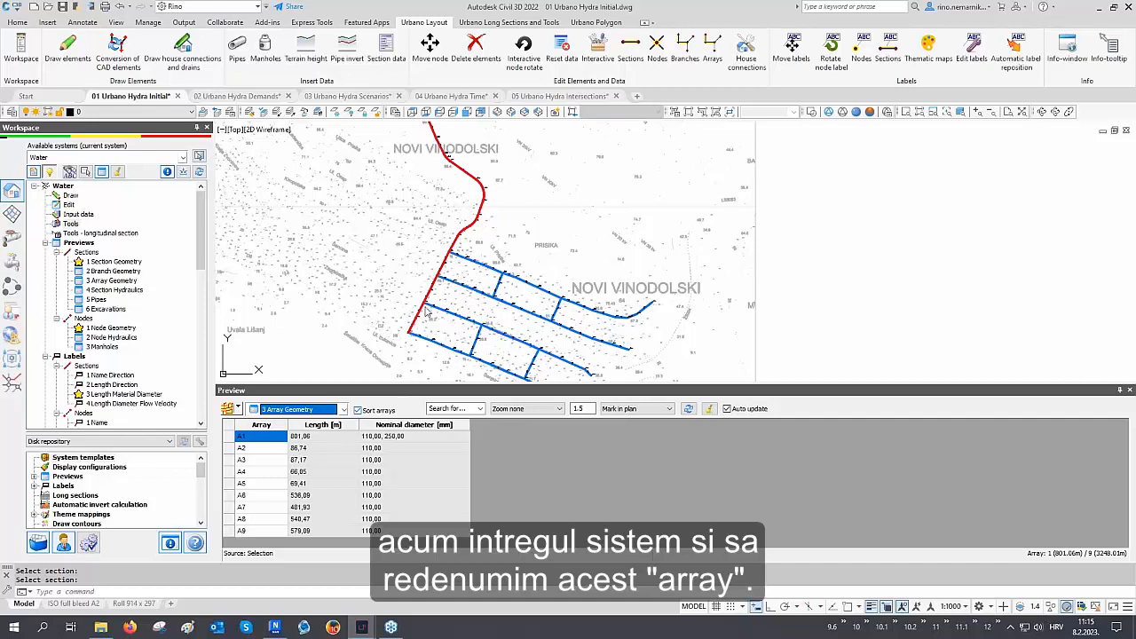
middle_click_drag(425, 306, 423, 279)
type("RE")
key("Return")
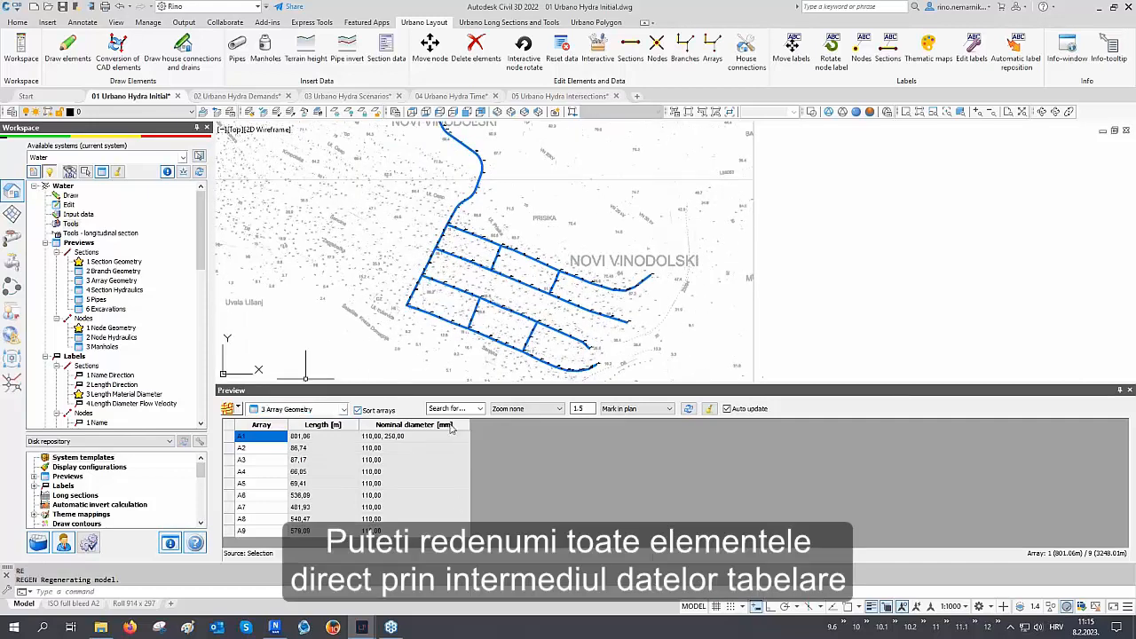
Highlight the A3, A4 and A5 array rows in turn
left_click(261, 459)
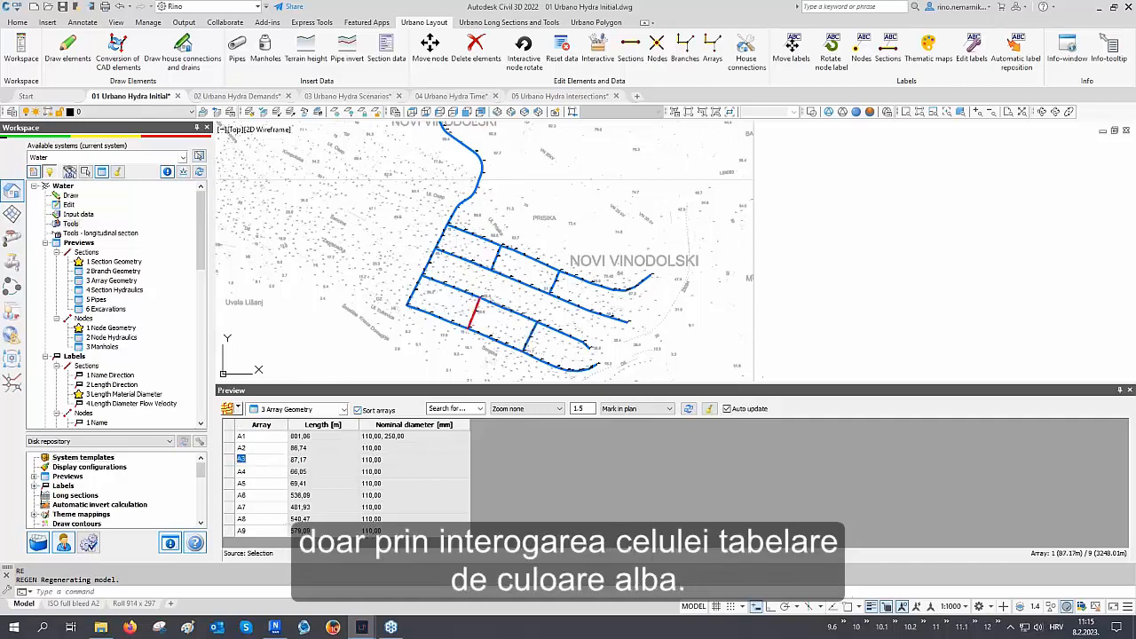
left_click(258, 473)
left_click(259, 484)
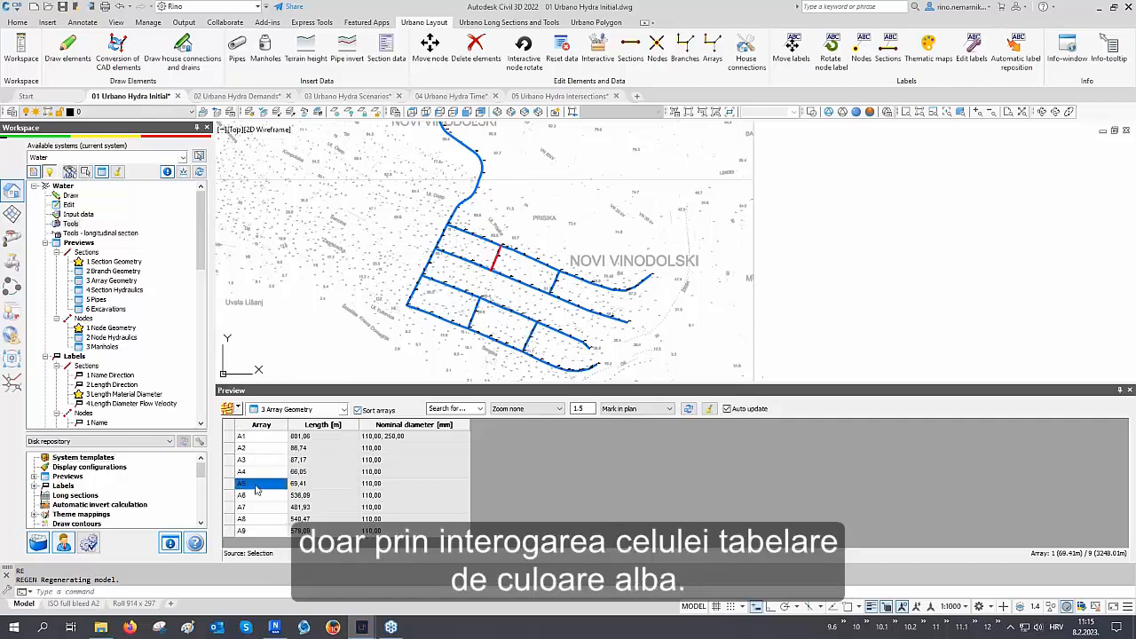
middle_click_drag(413, 261, 427, 285)
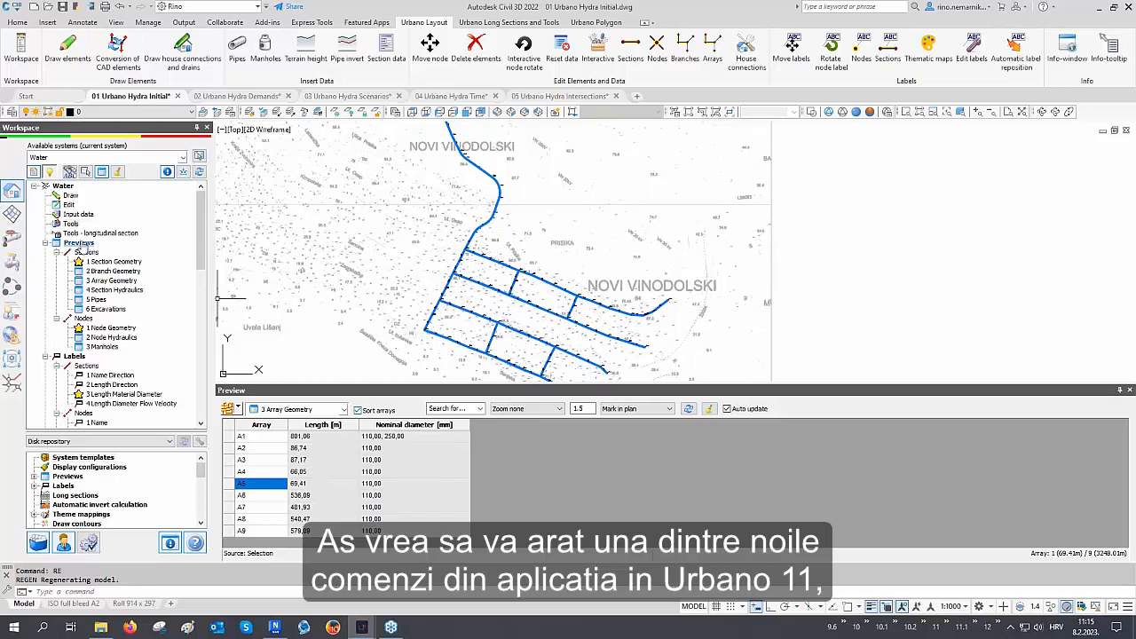
Open Rename arrays according to rules and choose Rule 1 - According to arrays hierarchy
right_click(73, 205)
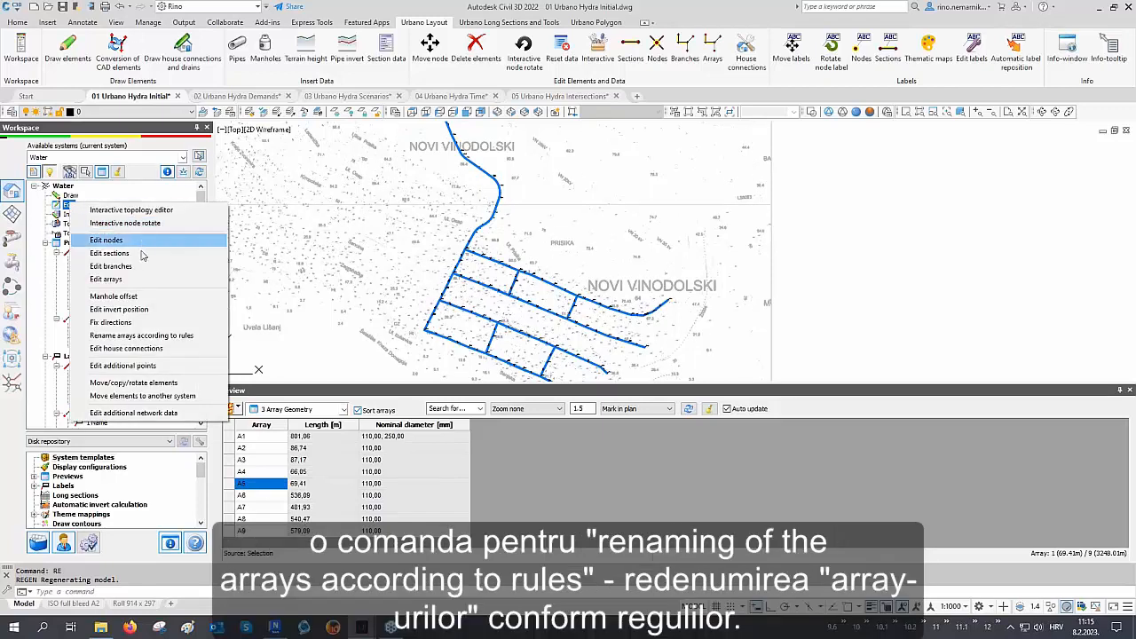
left_click(133, 336)
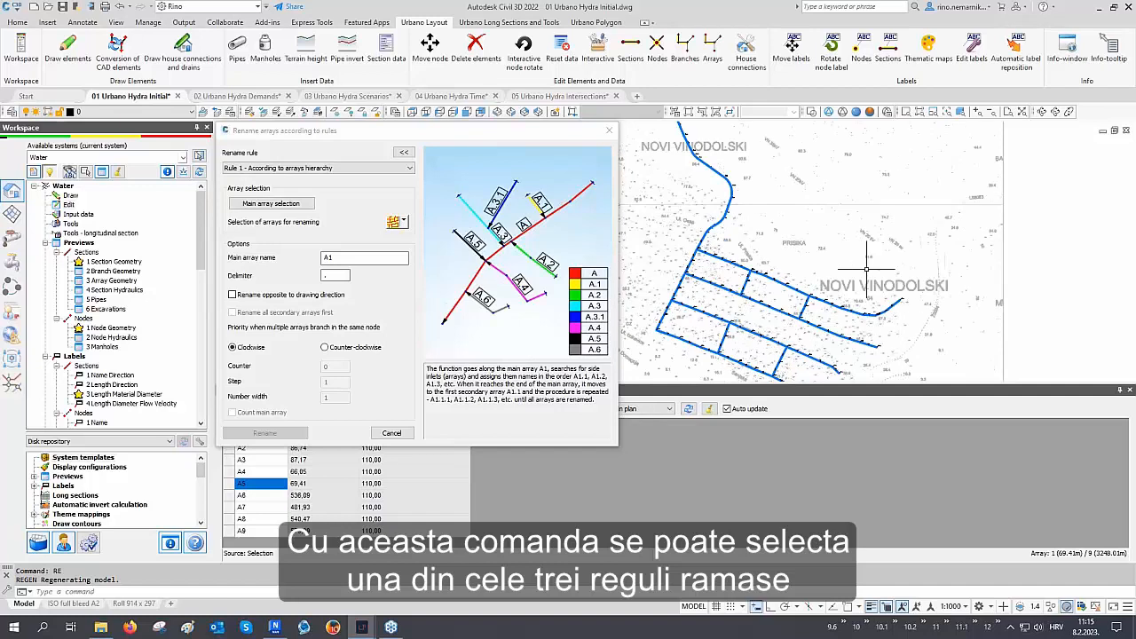
left_click(291, 168)
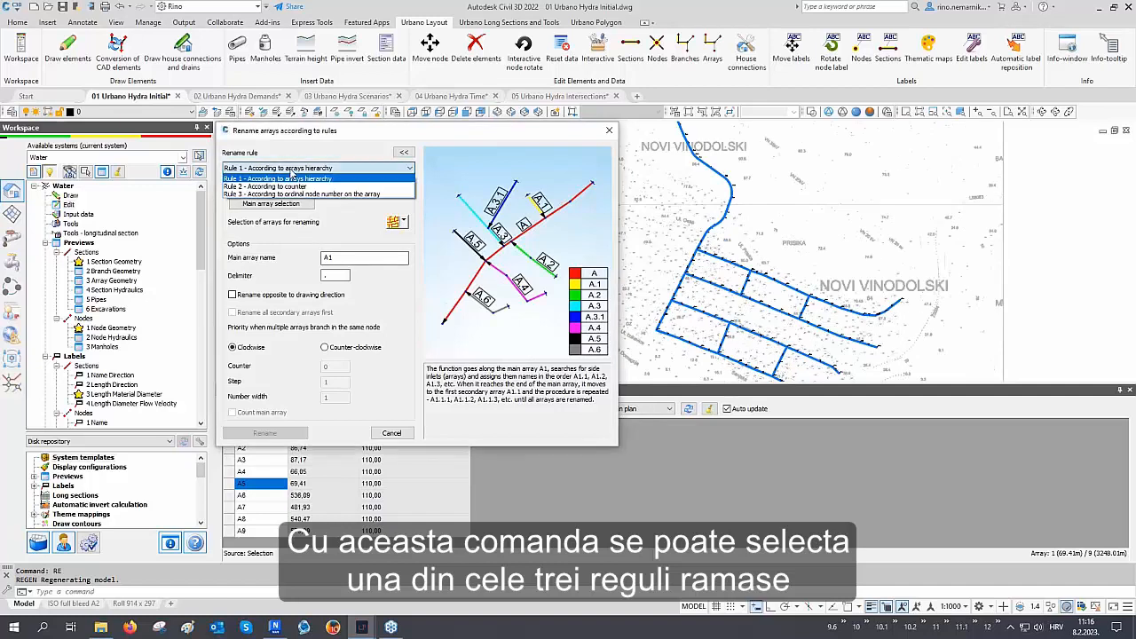
left_click(284, 179)
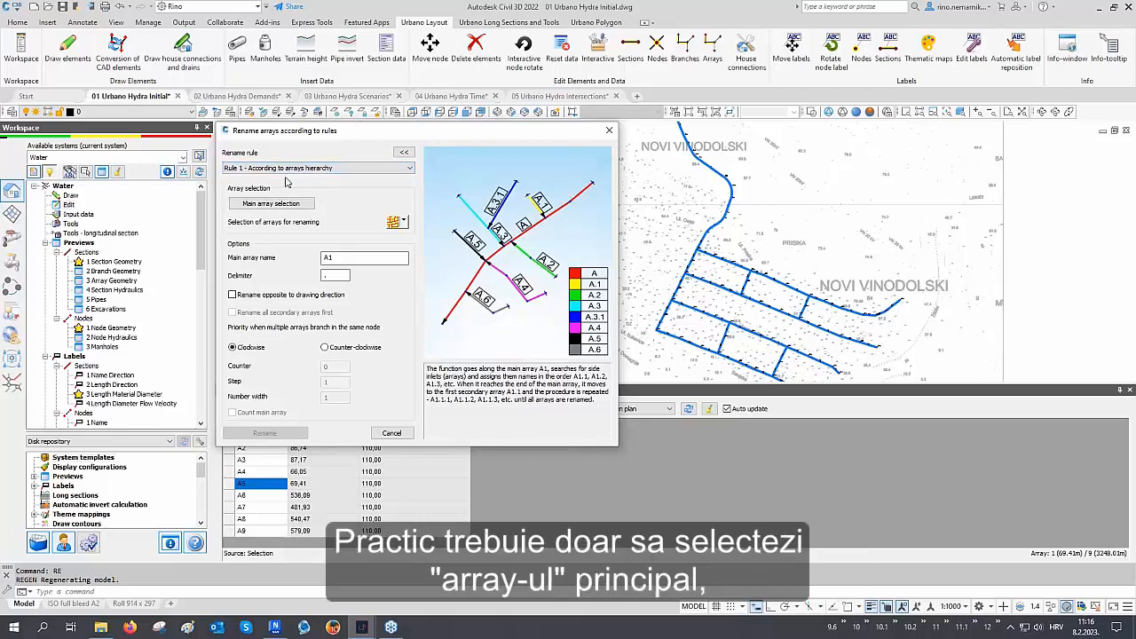
Pick A1 in plan as the main array and select the arrays for renaming
left_click(259, 205)
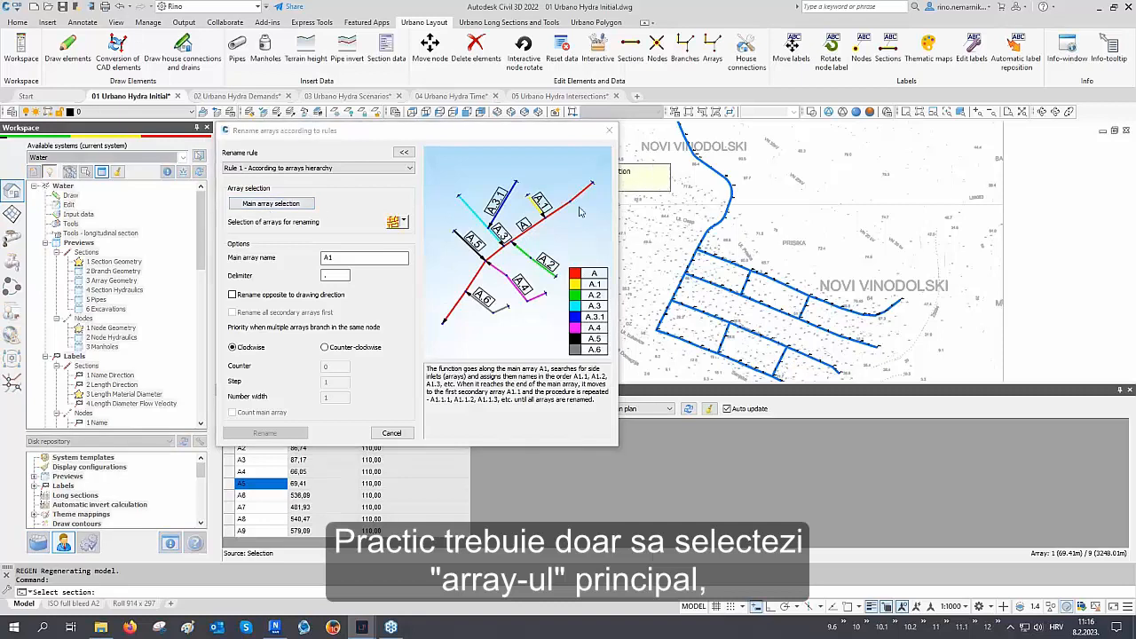
left_click(710, 214)
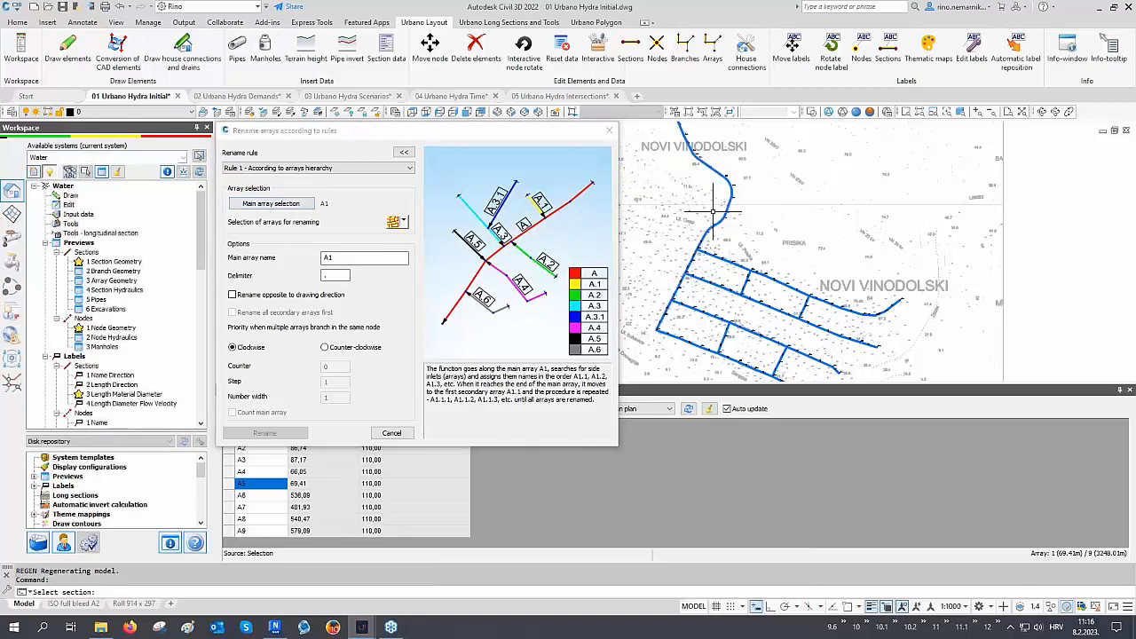
left_click(393, 223)
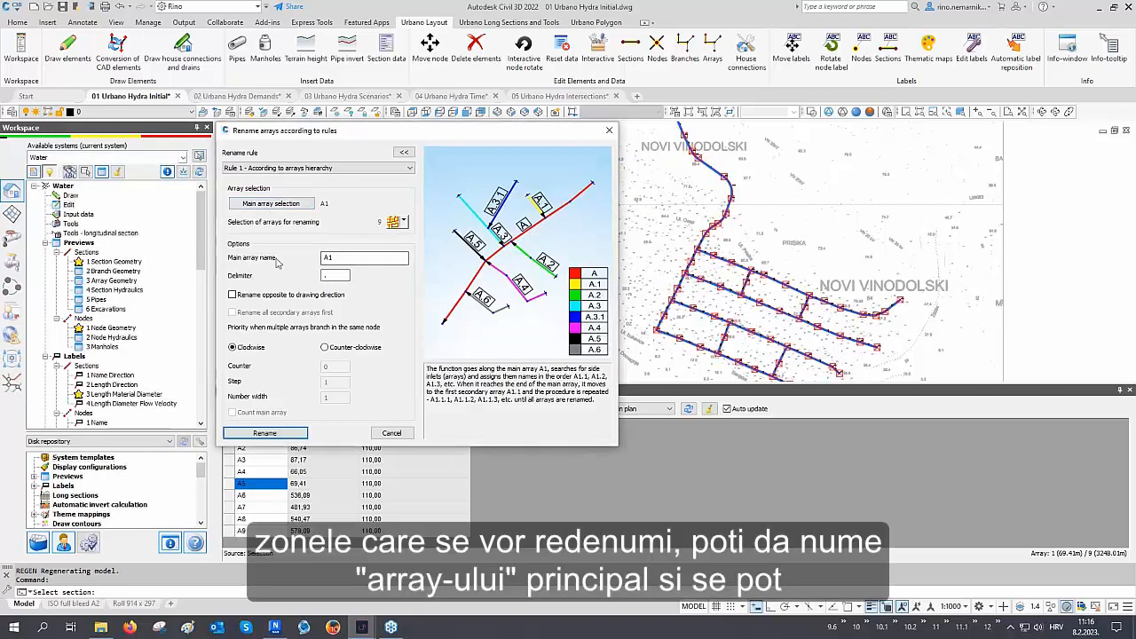
Rename the arrays with main array name A1 and delimiter ".", then close the dialog
left_click_drag(342, 259, 315, 260)
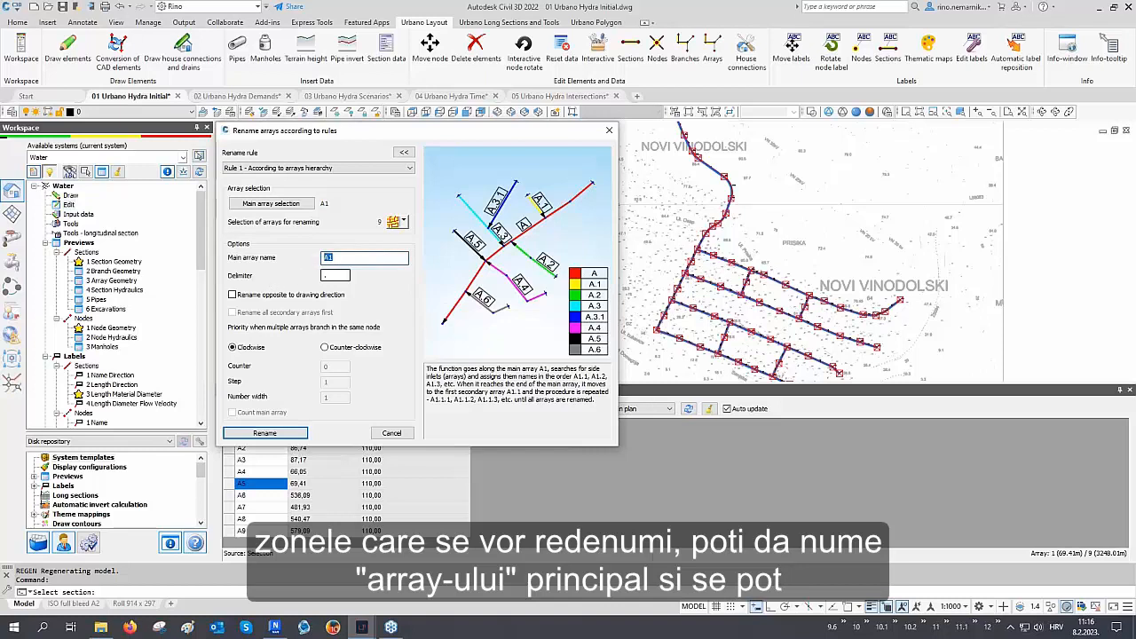
double_click(346, 276)
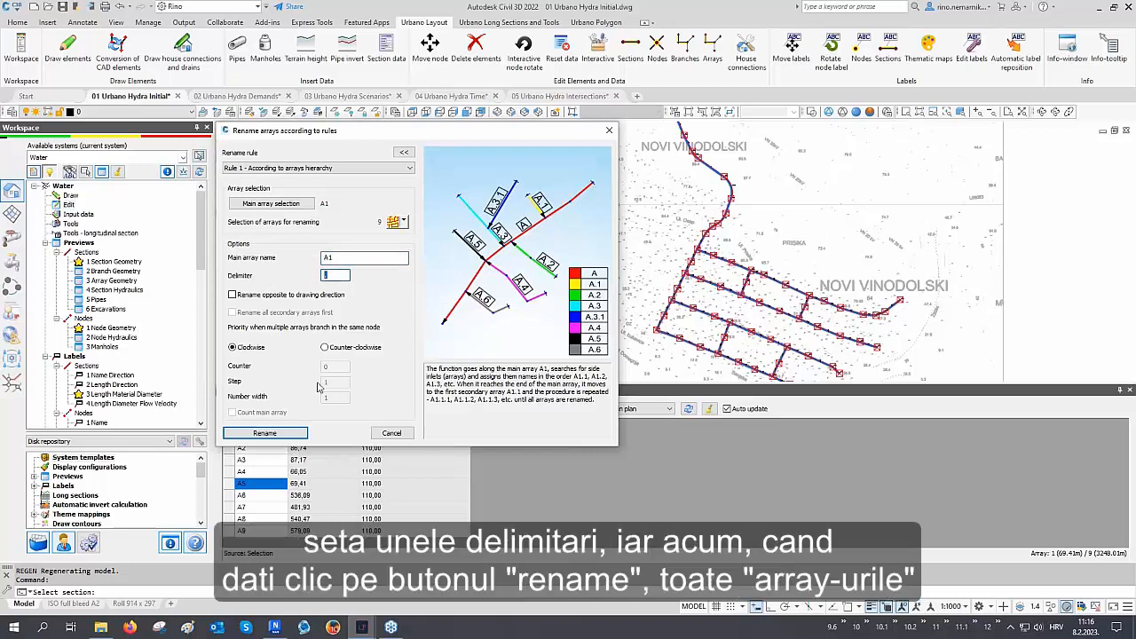
left_click(265, 433)
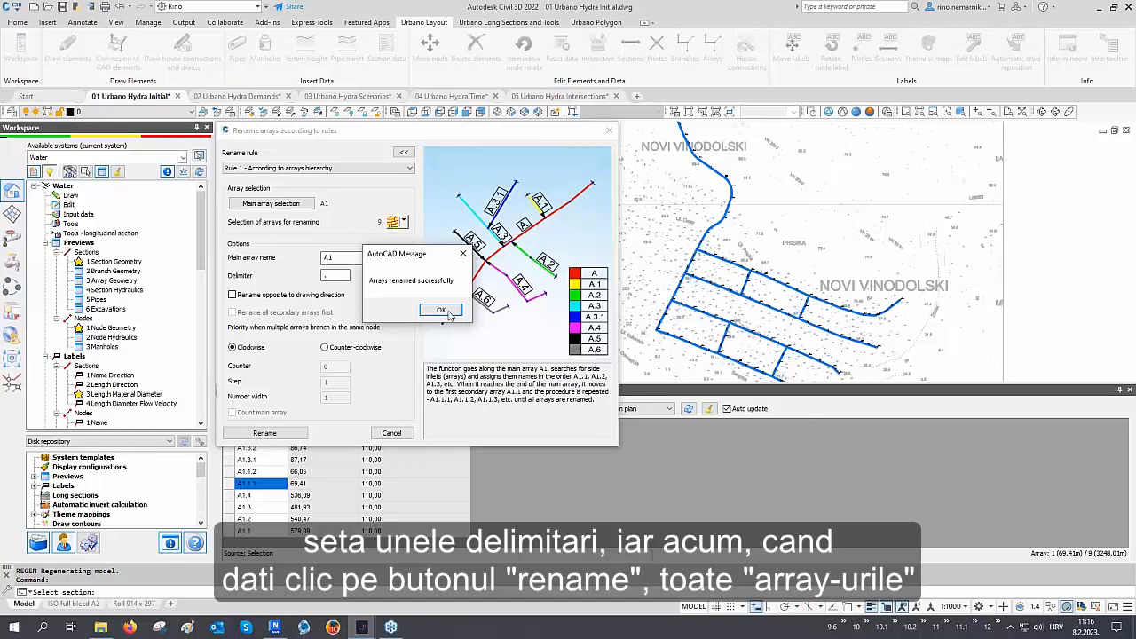
left_click(448, 312)
left_click(392, 433)
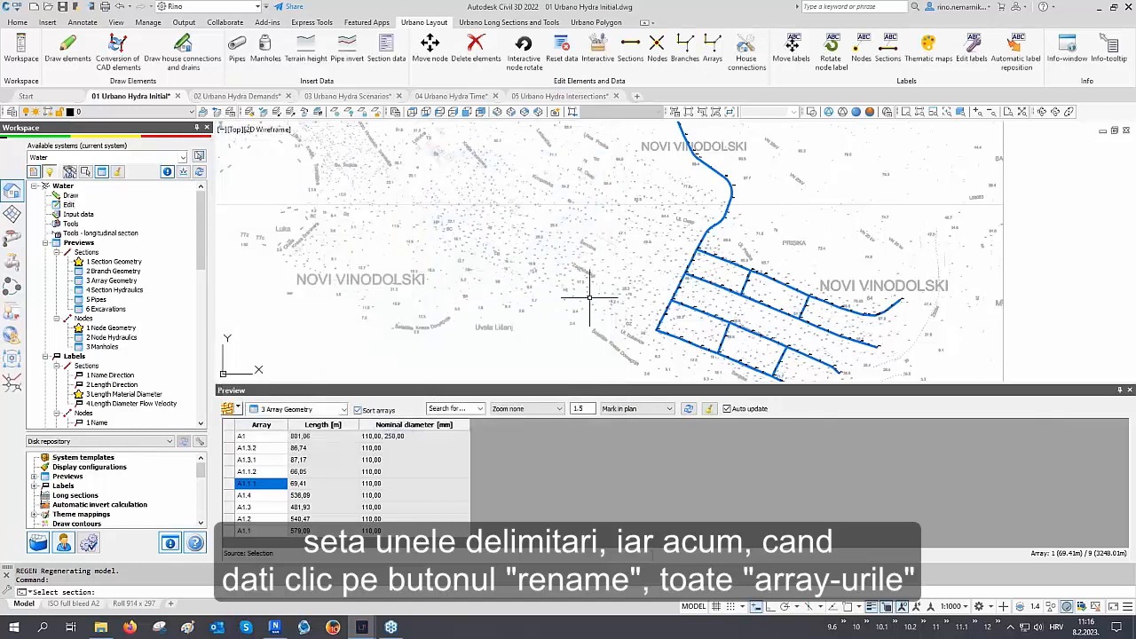
Sort the preview table by array name and highlight rows A1, A1.1, A1.2, A1.3 and A1.4
mouse_move(588, 297)
middle_mouse_down()
mouse_move(595, 272)
mouse_move(321, 277)
middle_mouse_up()
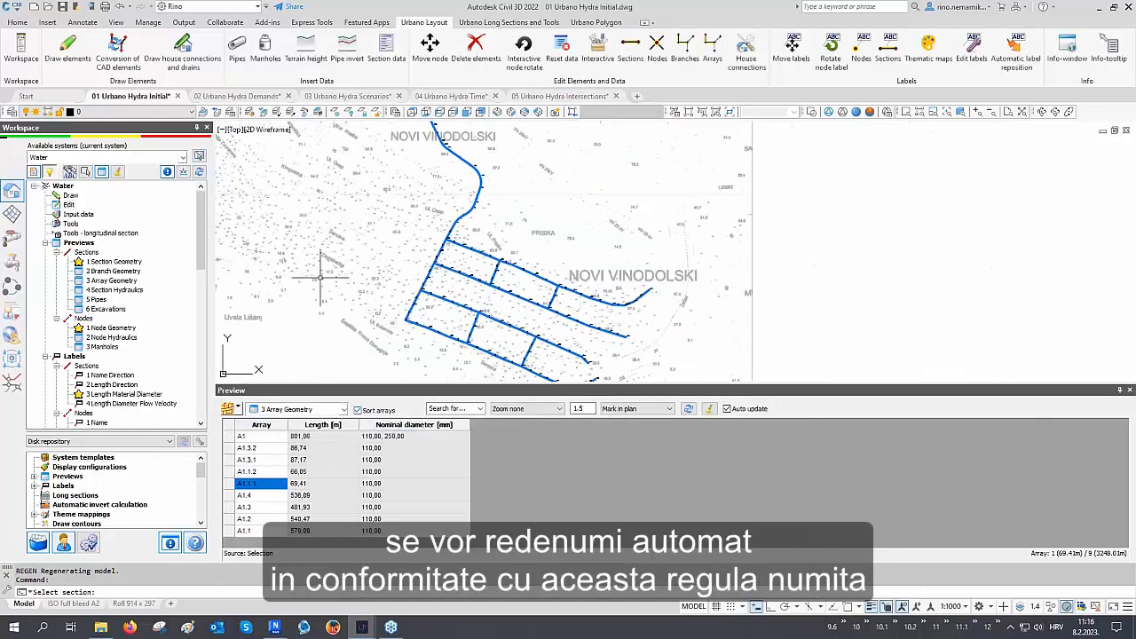
left_click(263, 425)
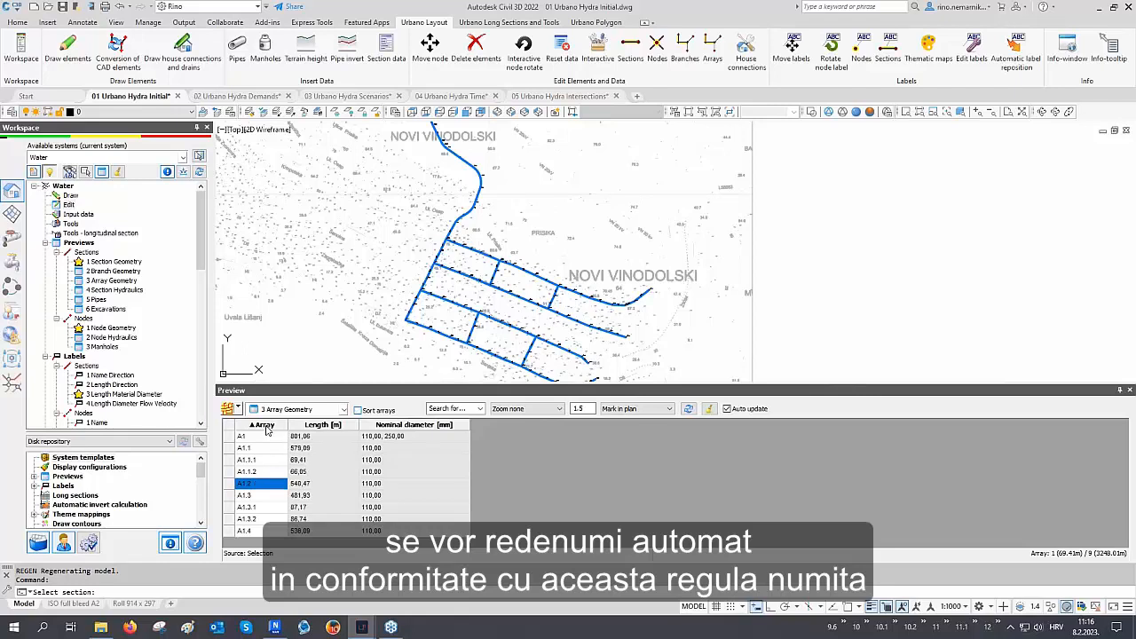
left_click(260, 437)
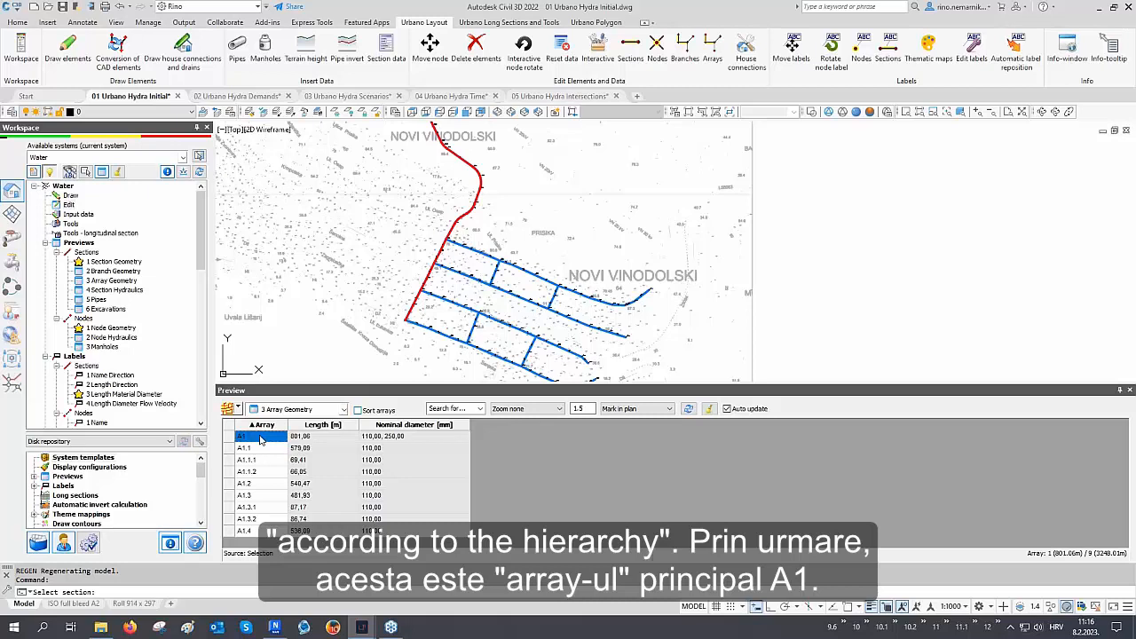
left_click(259, 449)
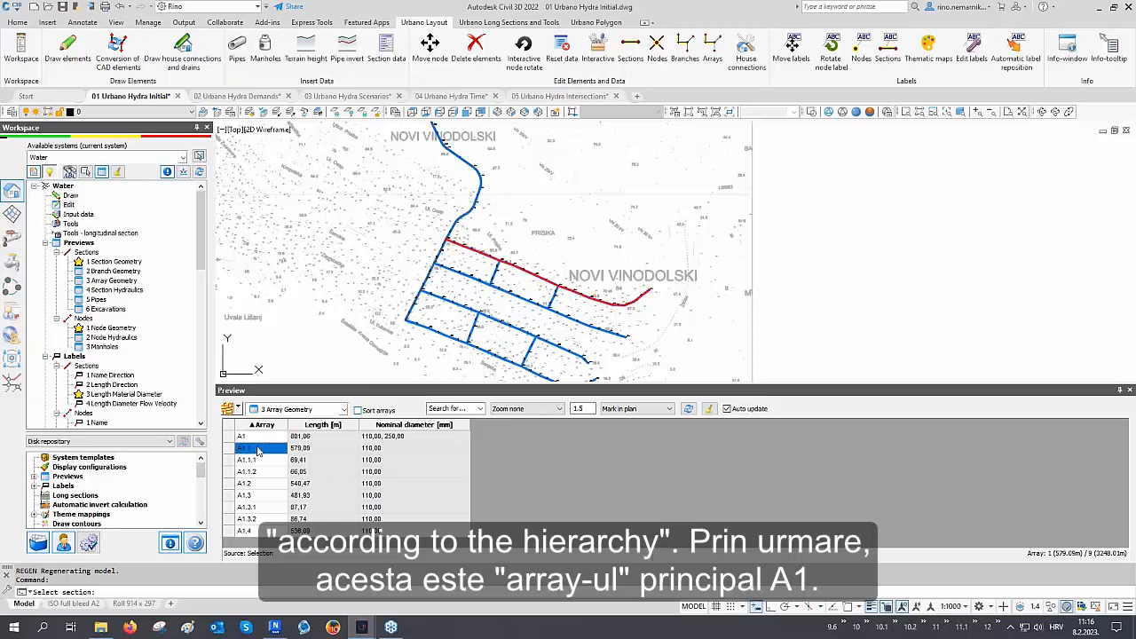
left_click(255, 484, "ctrl")
left_click(255, 495, "ctrl")
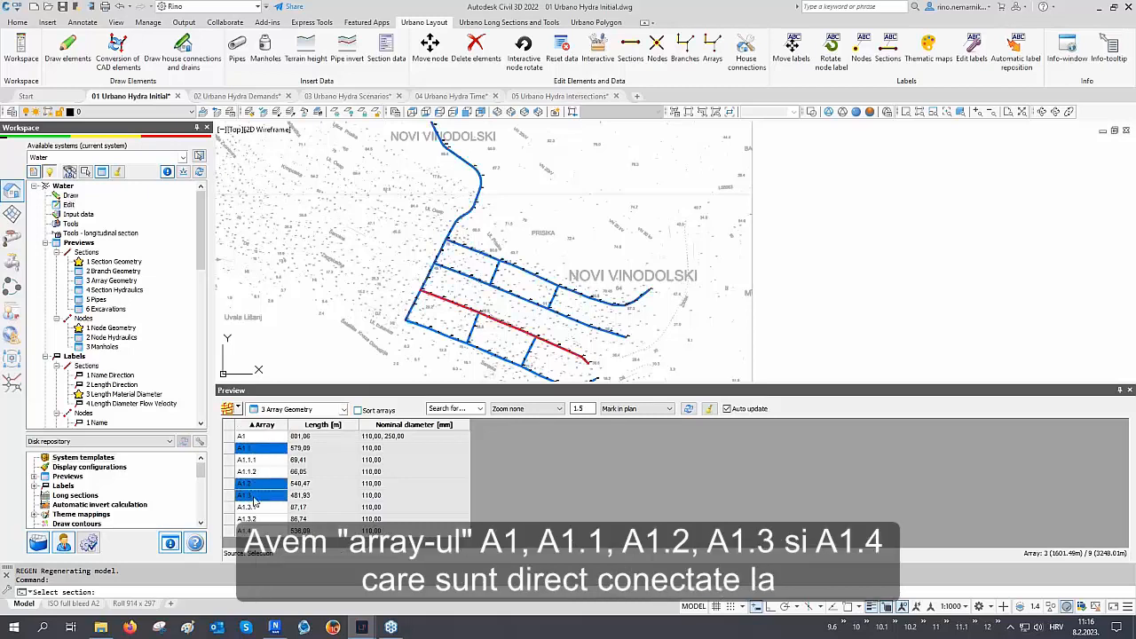
left_click(258, 529, "ctrl")
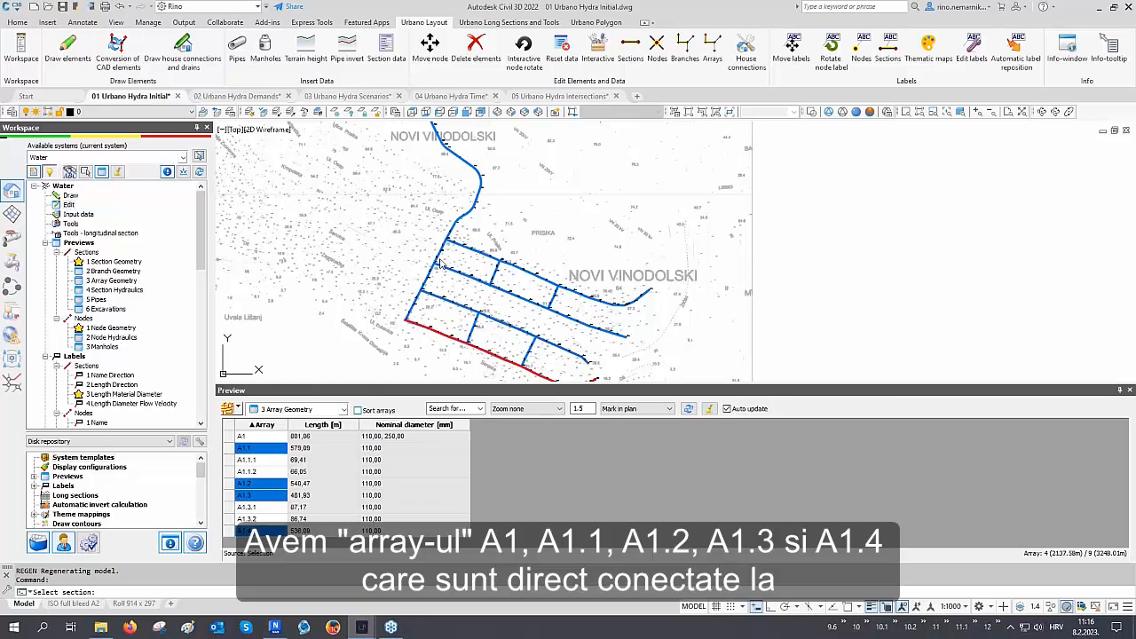
Highlight the secondary arrays A1.1.1, A1.1.2, A1.3.1 and A1.3.2, then regenerate the drawing
left_click(258, 460)
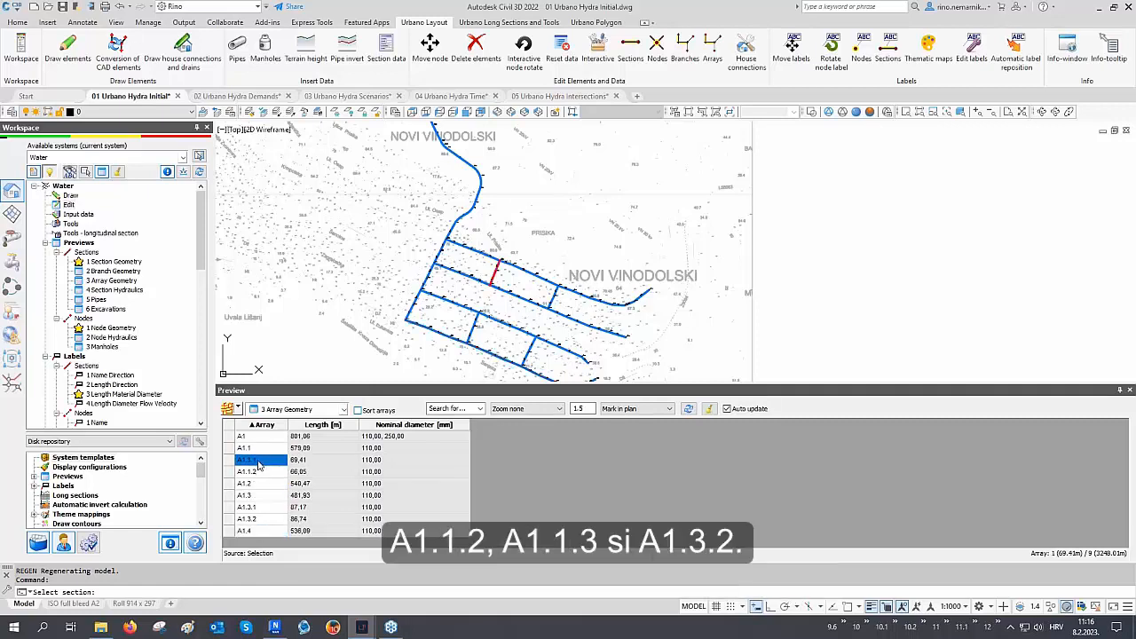
left_click(258, 471, "ctrl")
left_click(261, 506)
left_click(264, 519, "ctrl")
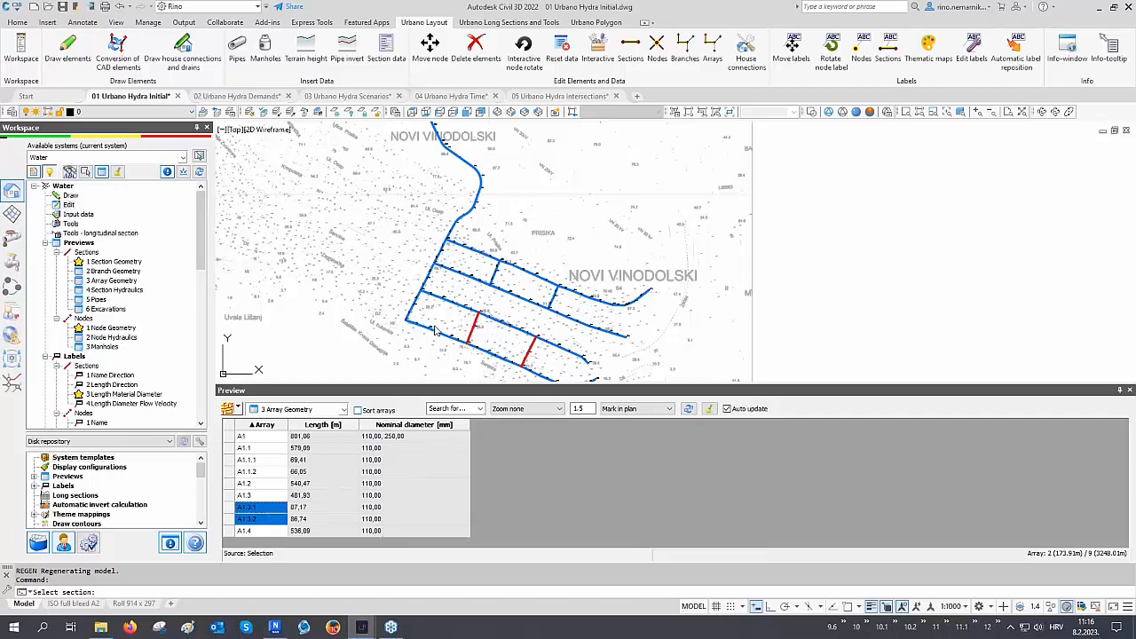
middle_click_drag(433, 325, 438, 305)
type("RE")
key("Return")
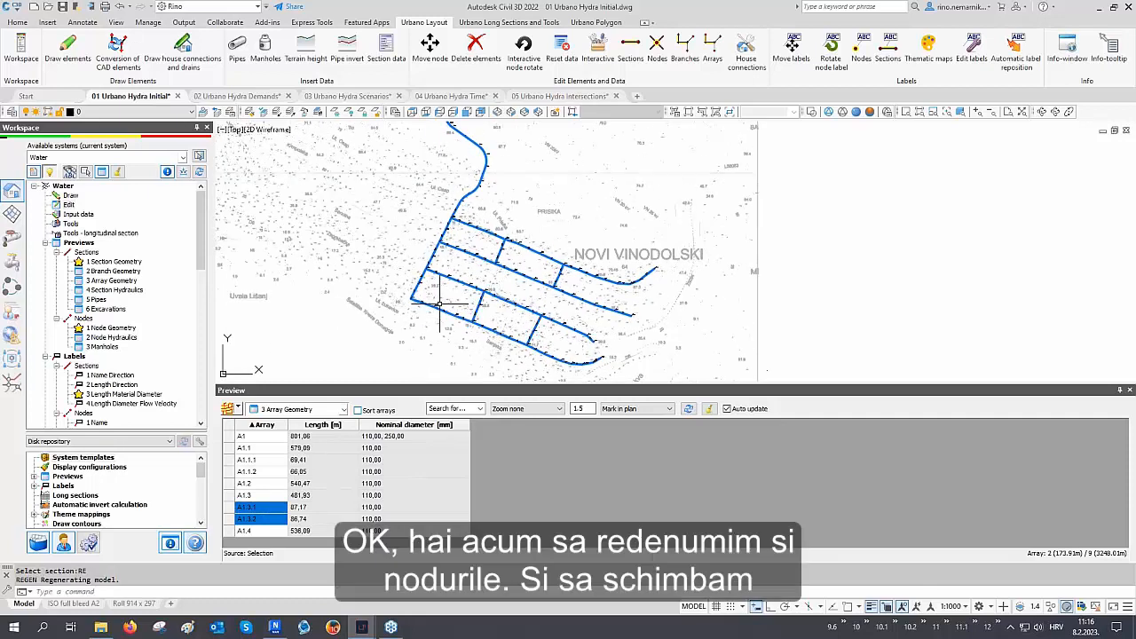
Switch the preview to the 1 Node Geometry configuration and locate node N1 in plan
left_click(300, 410)
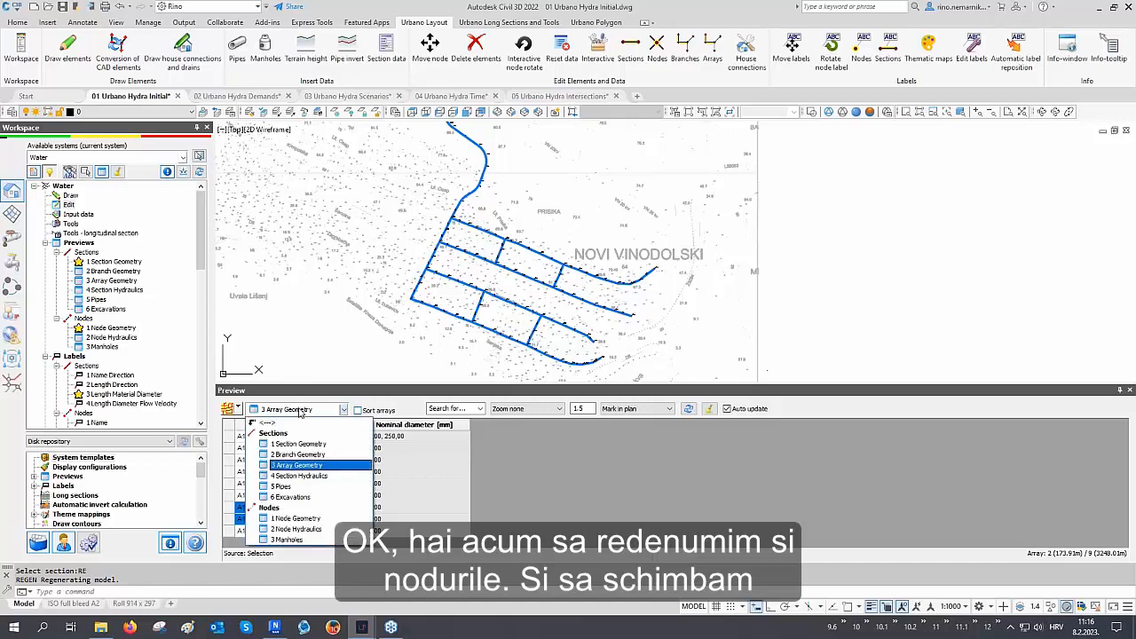
left_click(297, 518)
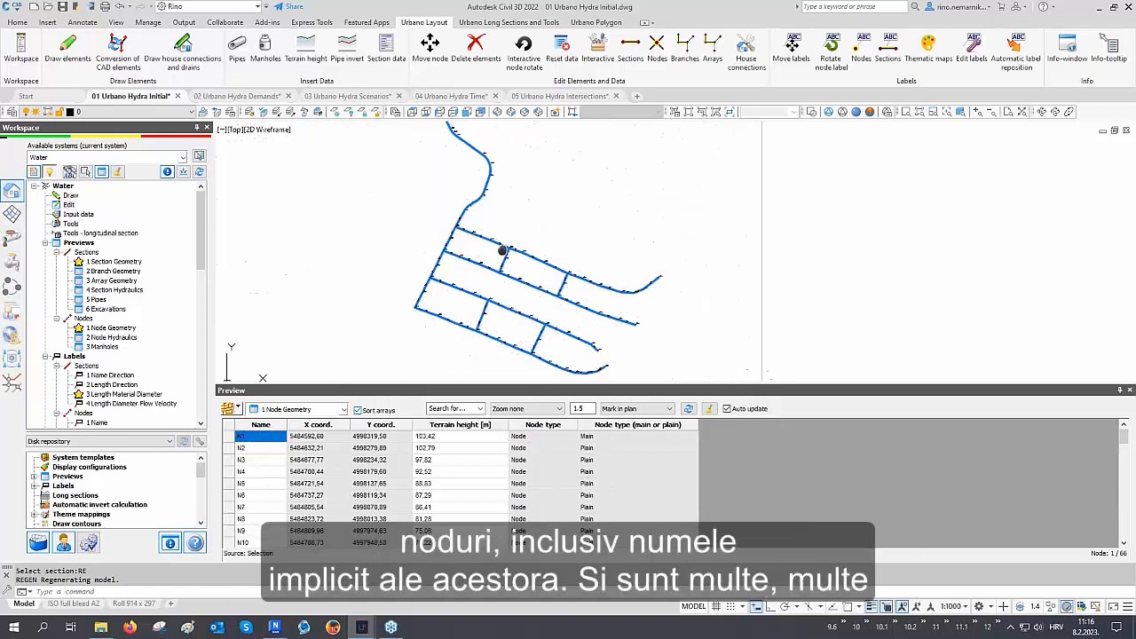
scroll(471, 189, "up", 5)
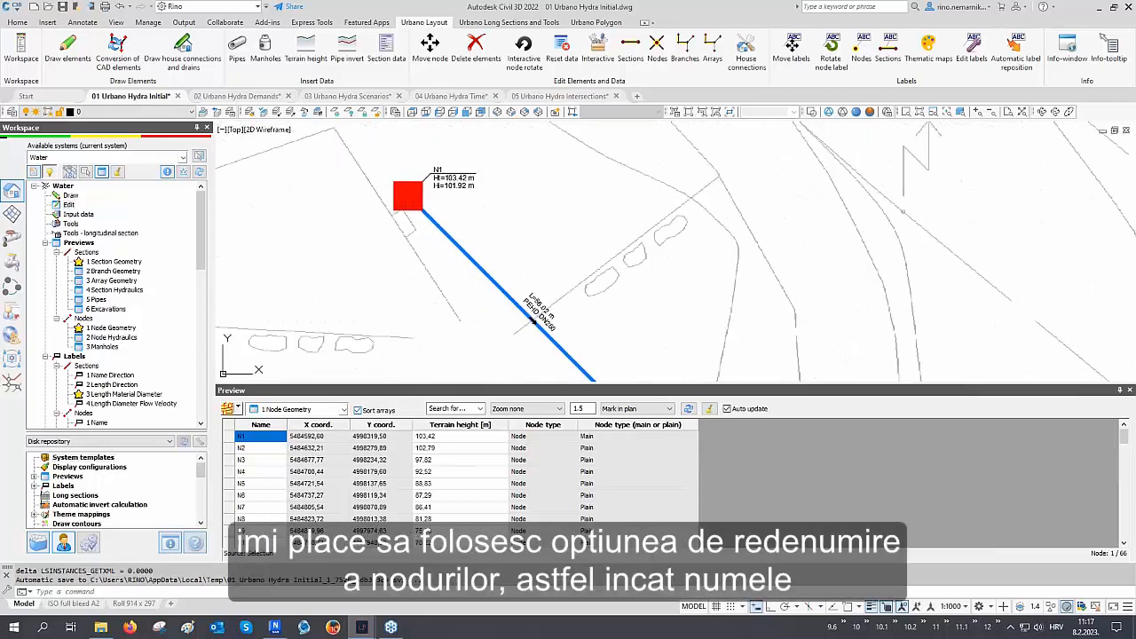
middle_click_drag(591, 222, 589, 216)
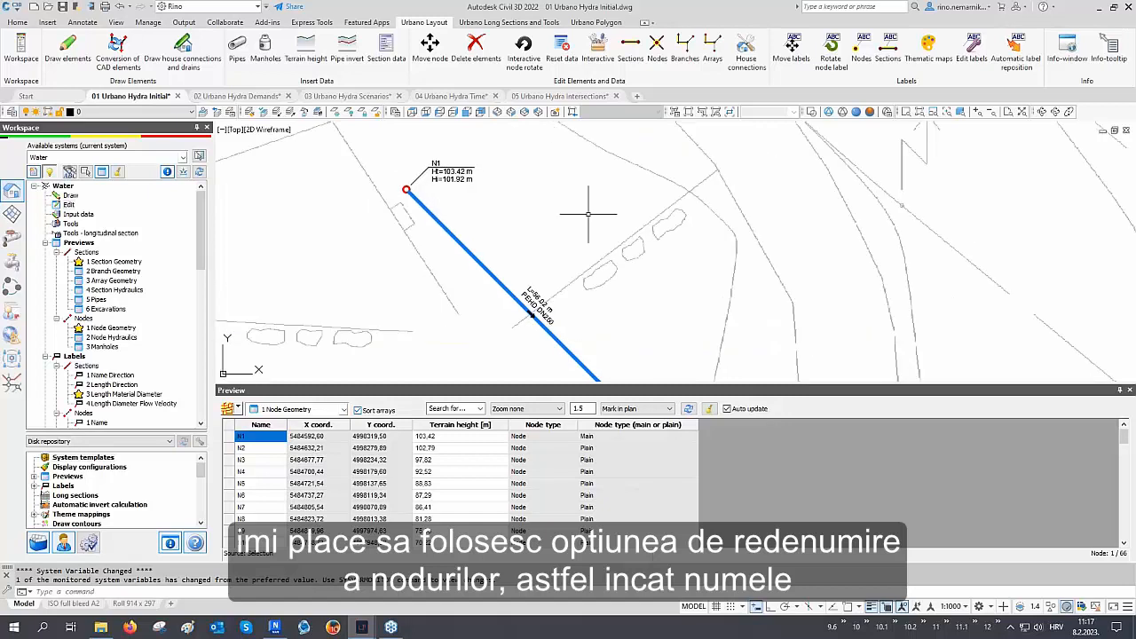
Rename all nodes by arrays with the prefix @- using the Edit nodes rename by arrays/branches mode
left_click(657, 49)
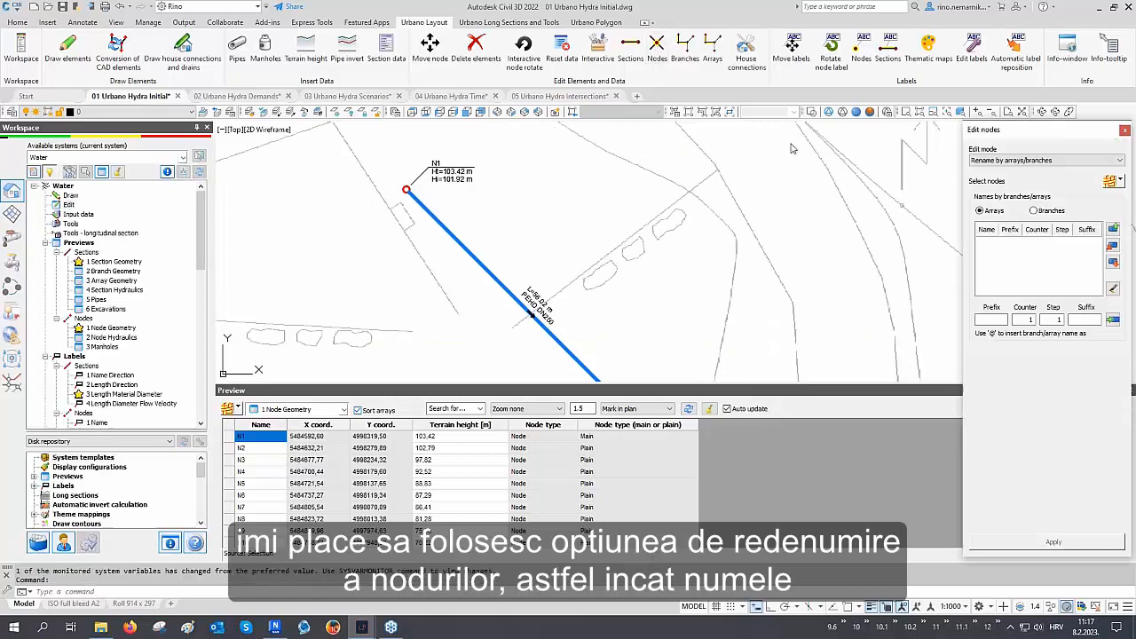
left_click(1110, 182)
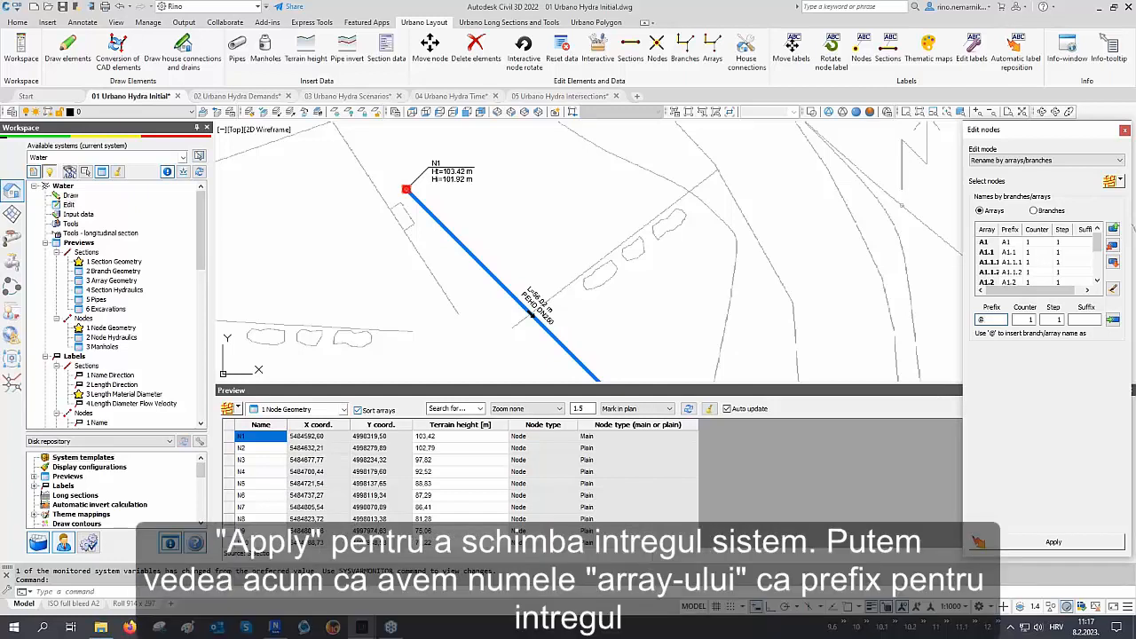
left_click(1112, 320)
left_click(1049, 543)
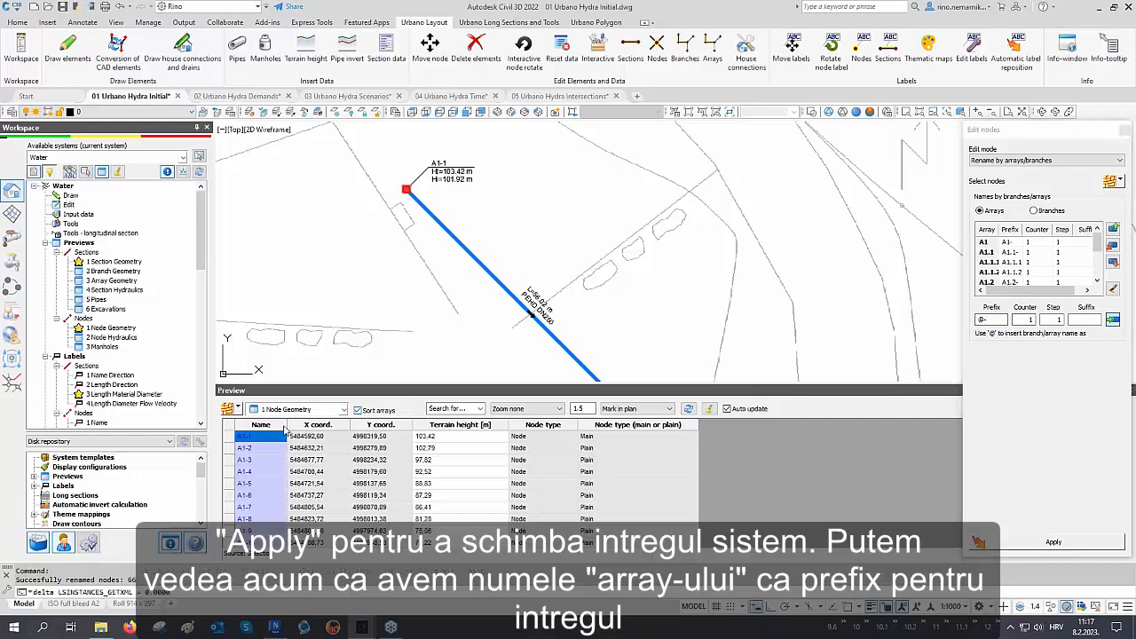
Close the node editing dialog and inspect the renamed node labels along the network in plan
left_click(1124, 131)
scroll(430, 160, "up", 6)
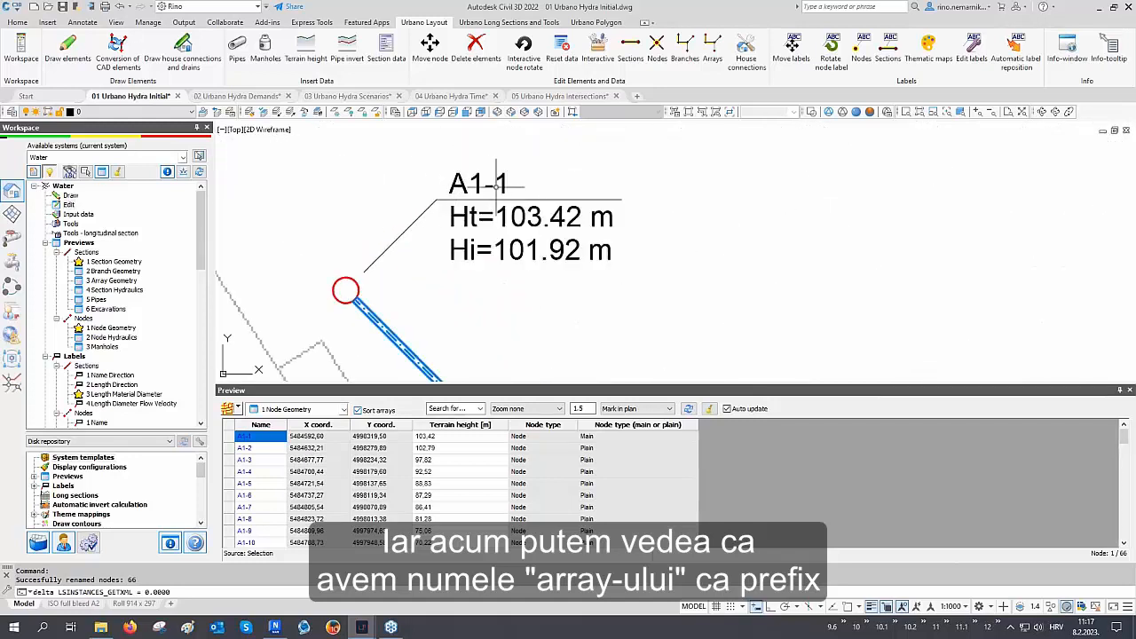
scroll(496, 185, "down", 8)
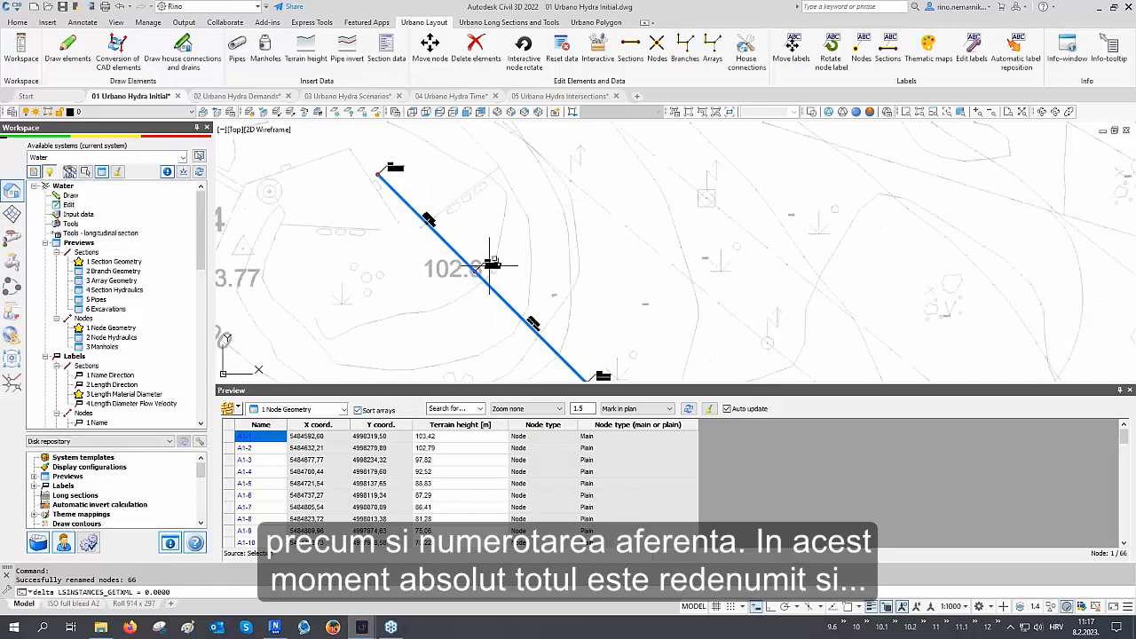
scroll(489, 266, "up", 6)
scroll(465, 215, "down", 9)
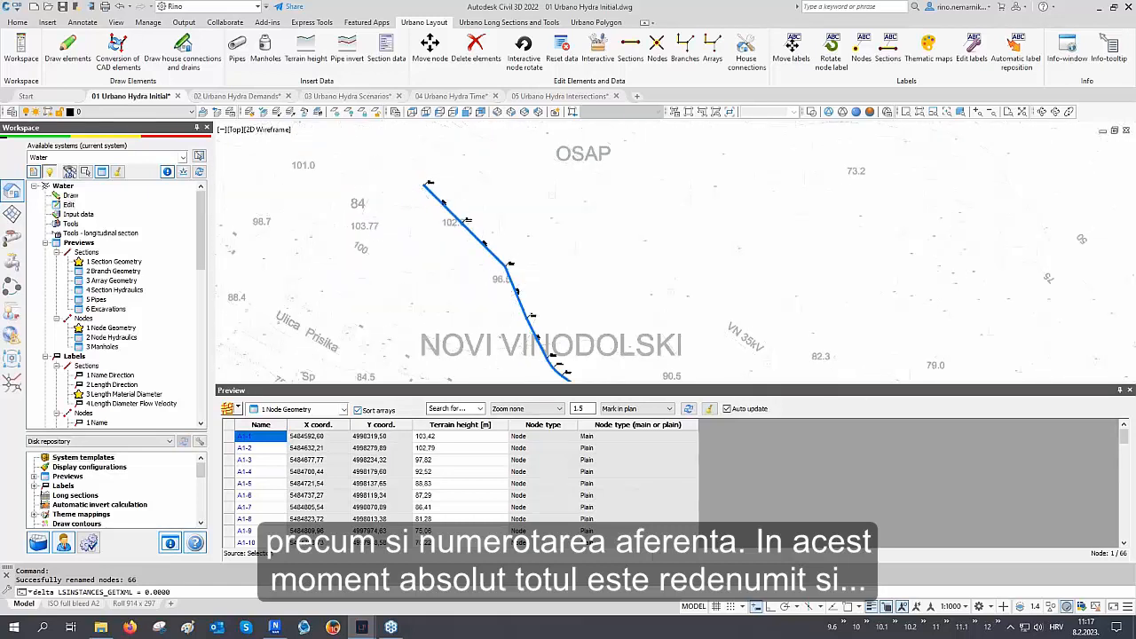
scroll(484, 242, "up", 6)
scroll(497, 266, "down", 7)
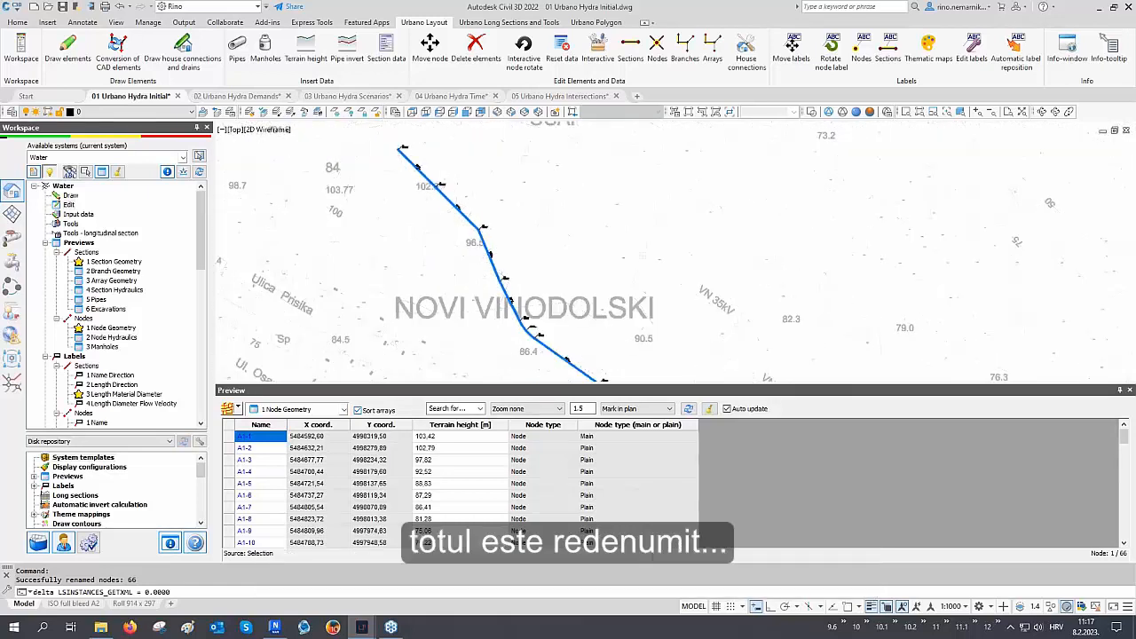
scroll(524, 317, "down", 3)
scroll(576, 317, "up", 10)
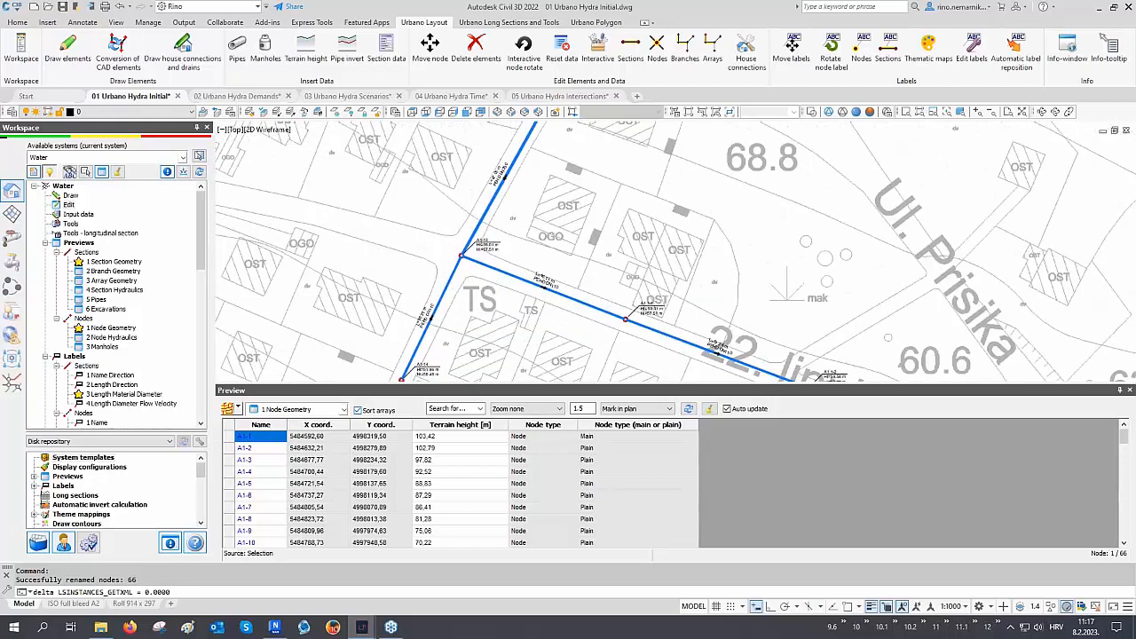
scroll(520, 271, "up", 5)
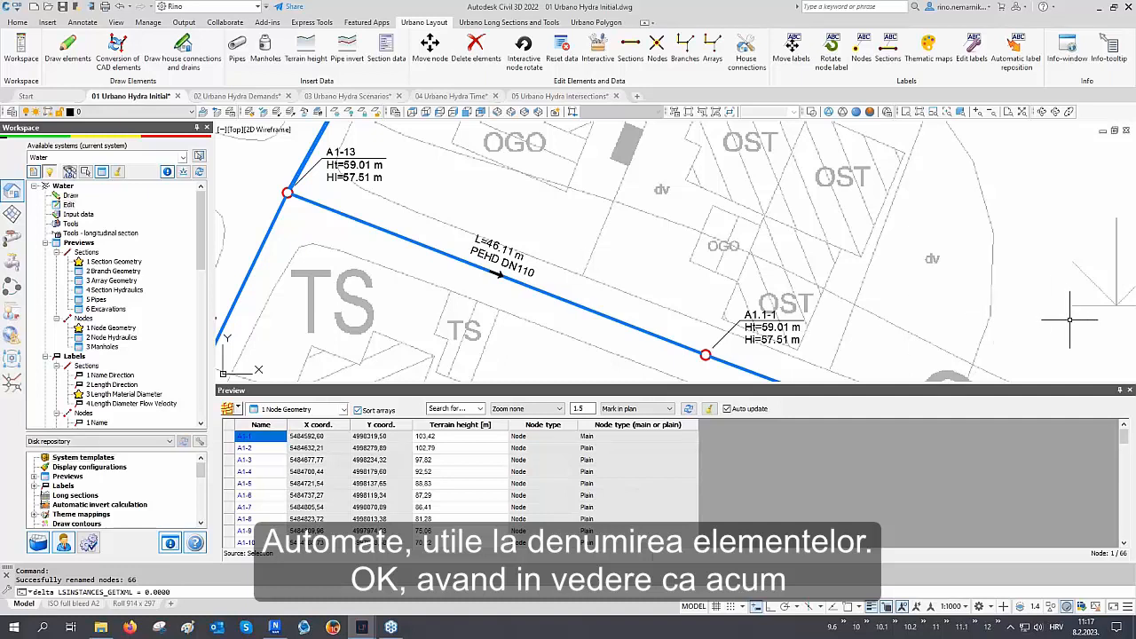
Close the preview table and start drawing longitudinal sections with the 1 Water 1000/100 cm definition
left_click(1128, 392)
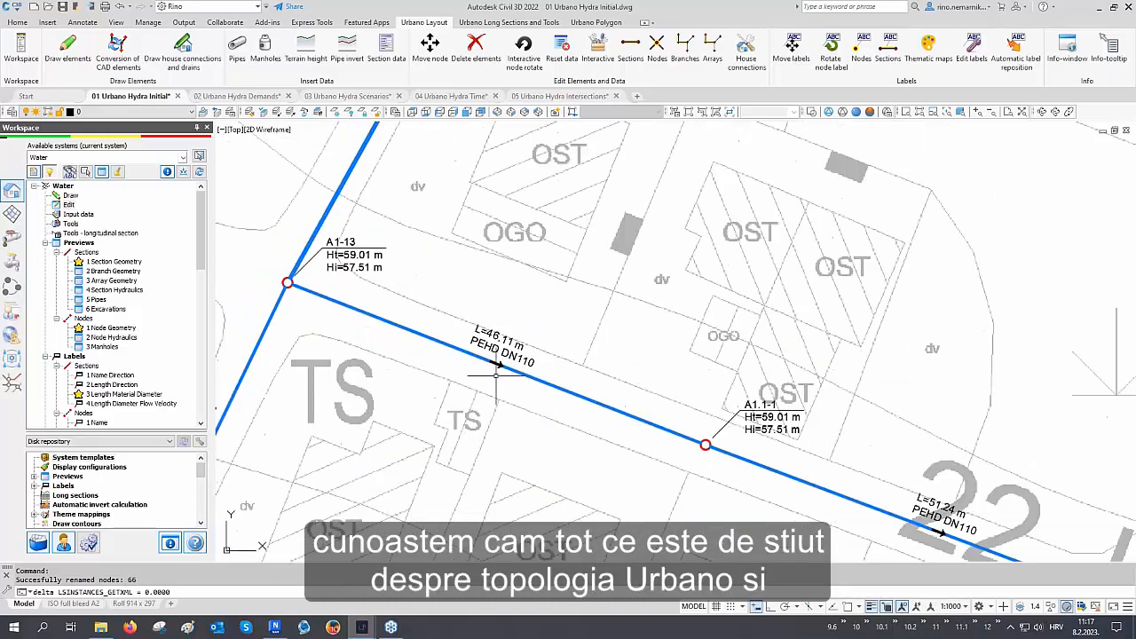
scroll(354, 362, "down", 3)
scroll(354, 363, "down", 6)
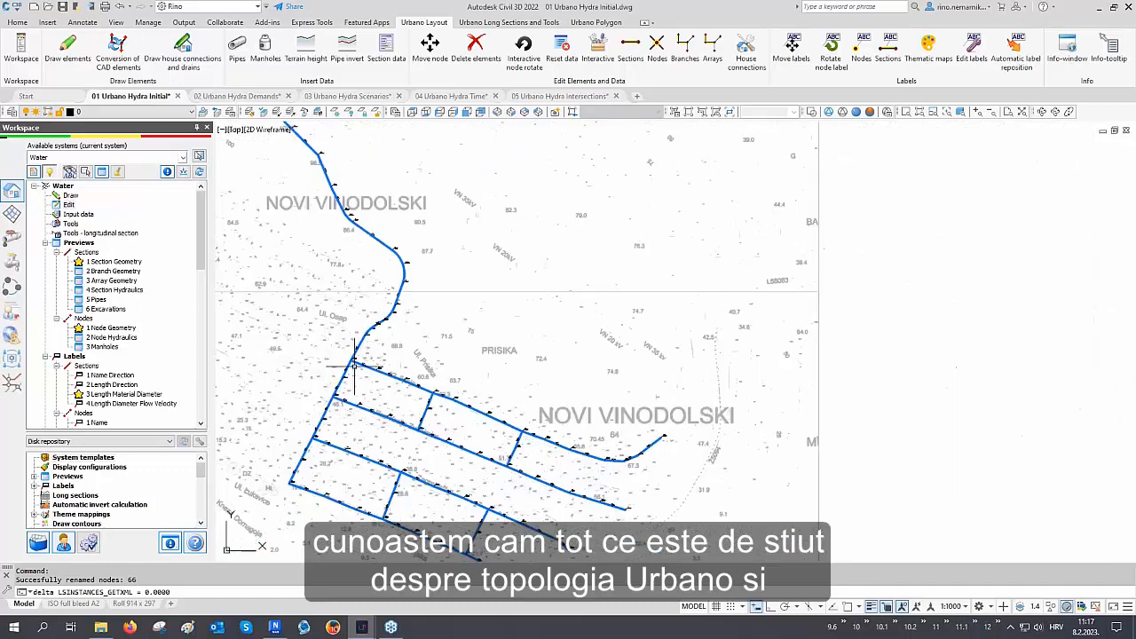
middle_click_drag(375, 353, 420, 342)
key("Escape")
key("Escape")
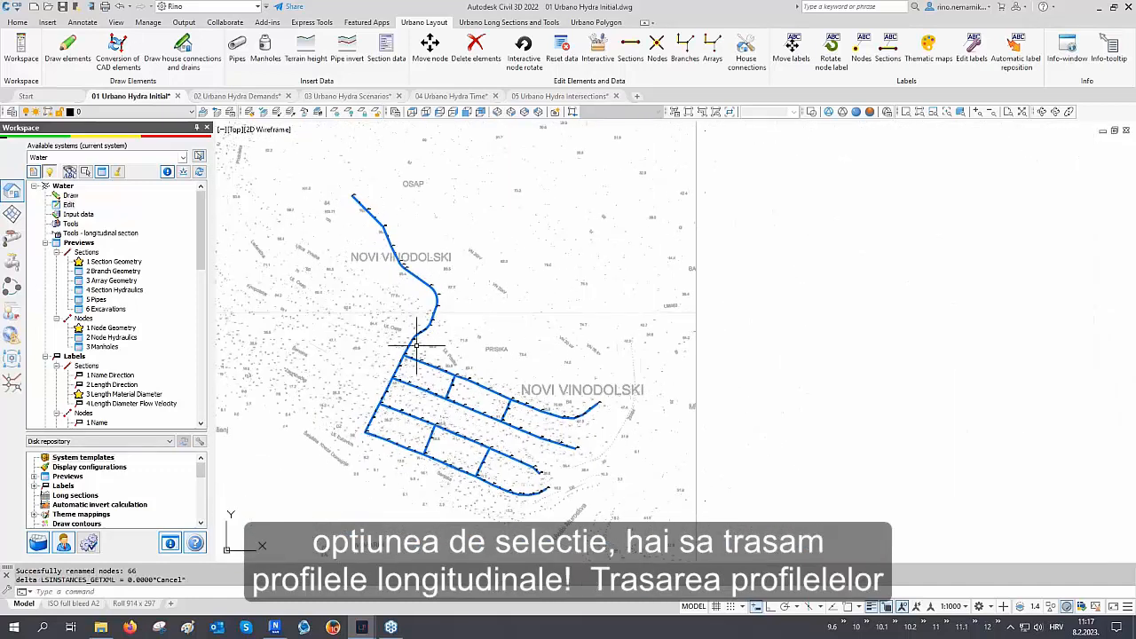
scroll(142, 309, "down", 1)
scroll(142, 309, "down", 6)
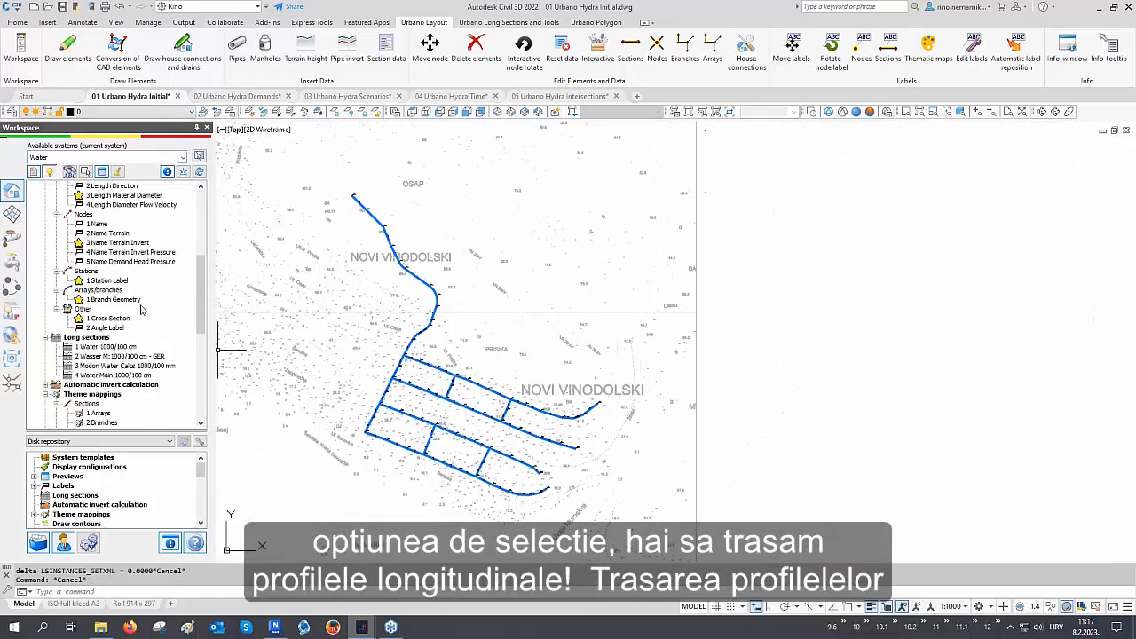
left_click(105, 347)
double_click(104, 347)
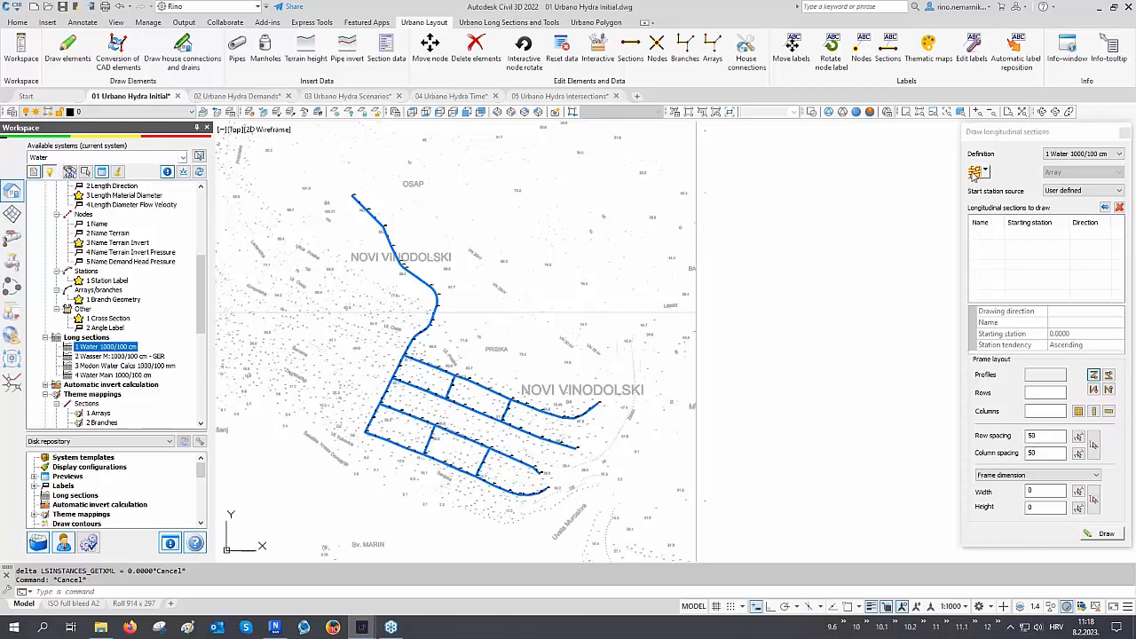
Draw longitudinal sections for all arrays in a layout of 5 rows and 2 columns beside the plan
left_click(974, 174)
left_click(1056, 172)
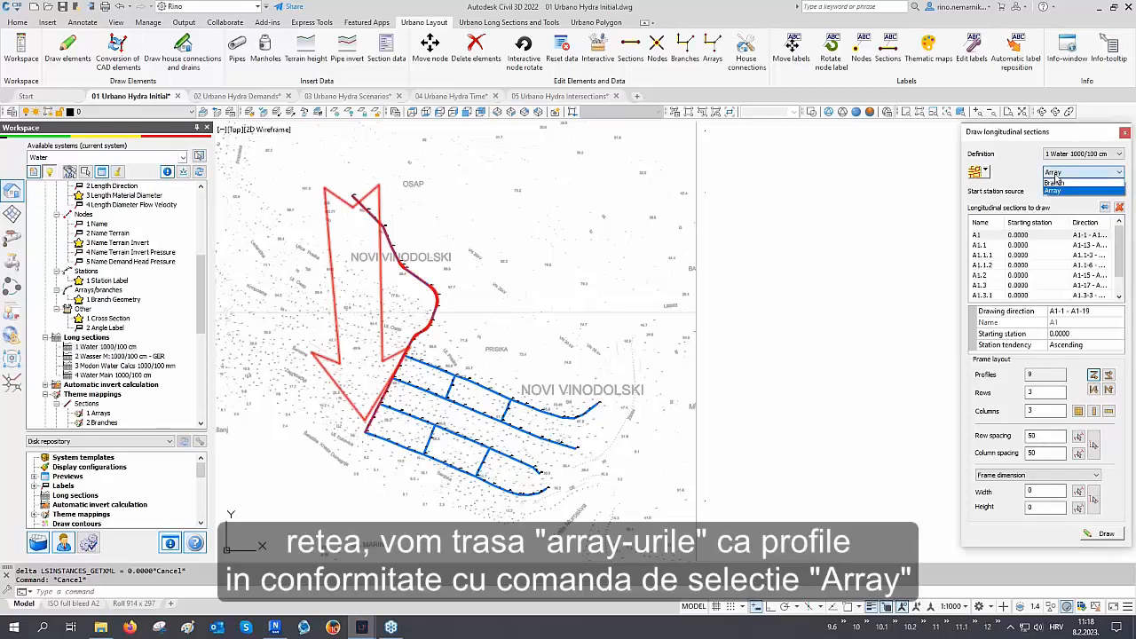
left_click(1054, 179)
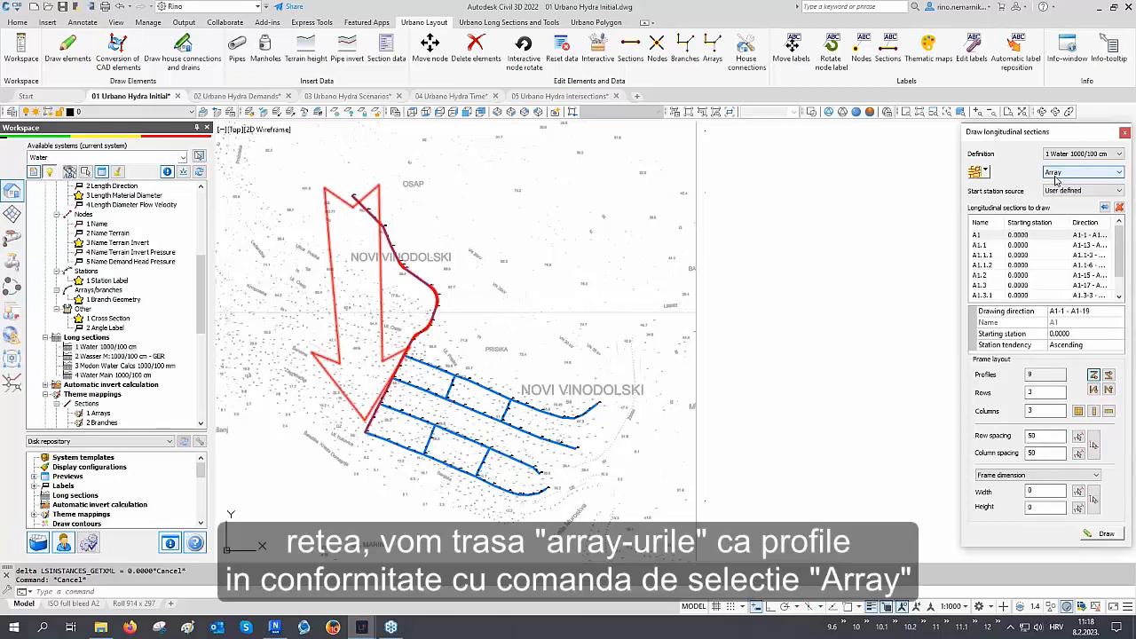
left_click_drag(1040, 391, 1006, 392)
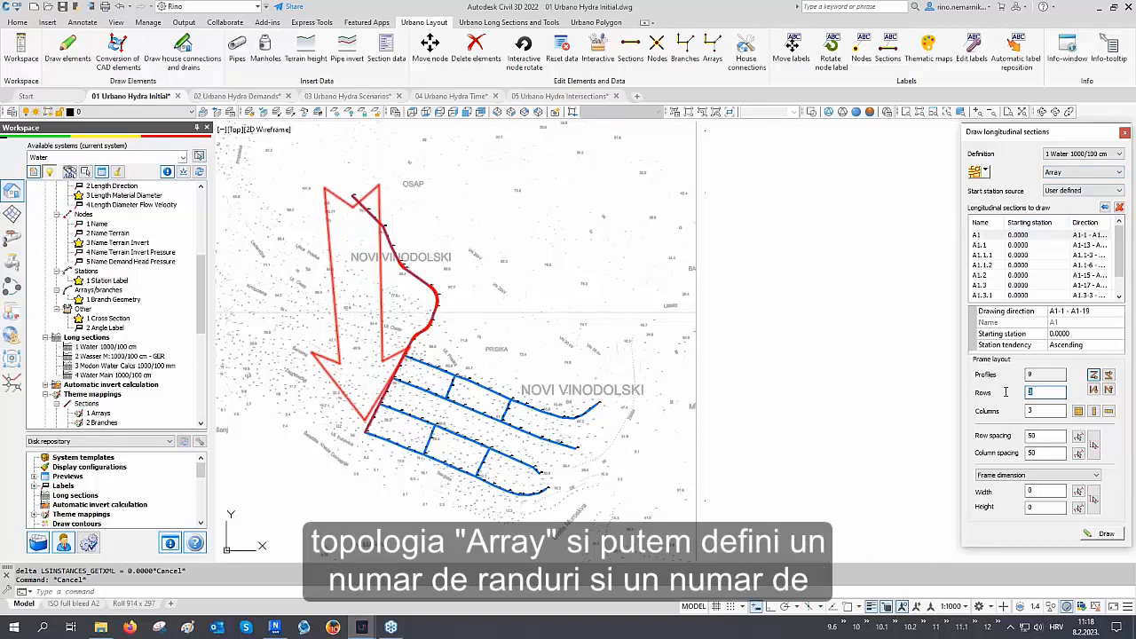
type("5")
key("Tab")
type("2")
left_click(1100, 533)
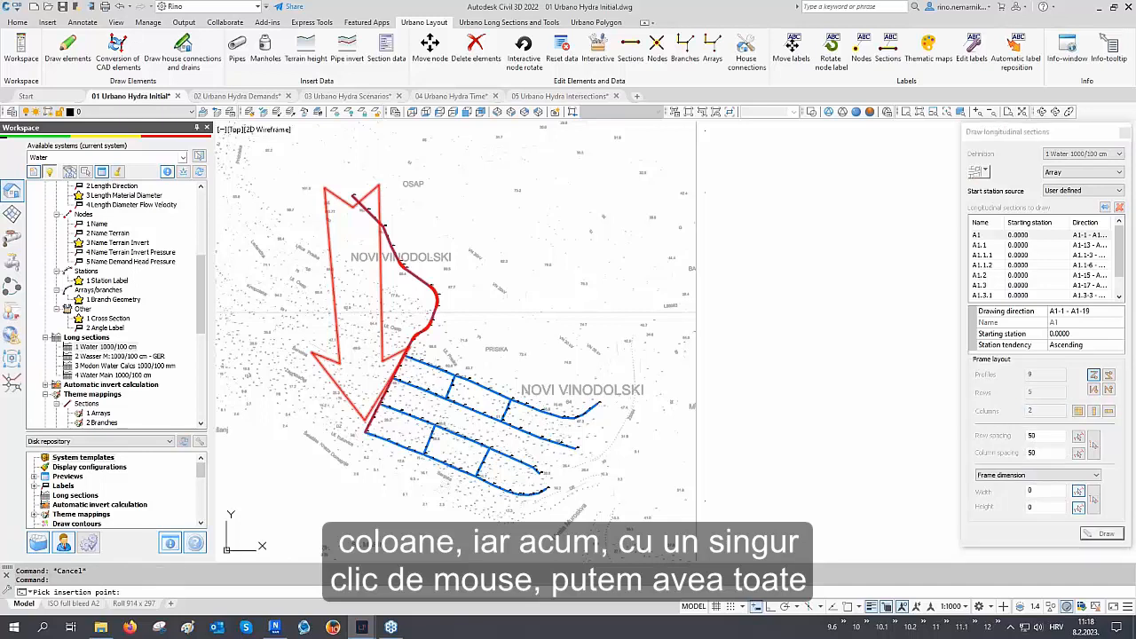
key("F3")
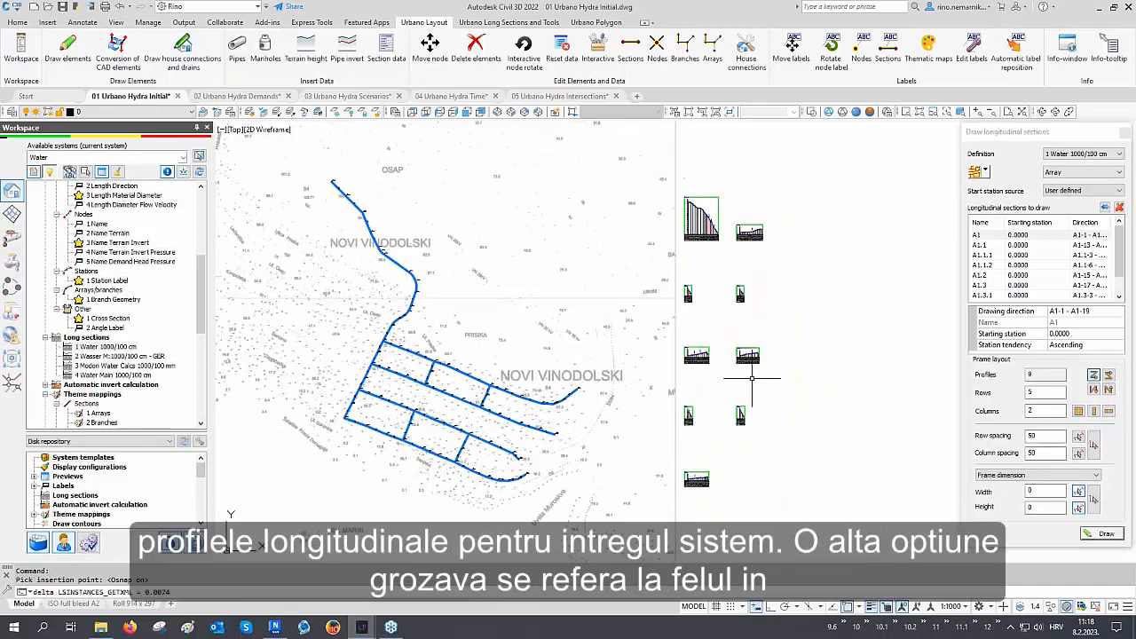
middle_click_drag(505, 285, 605, 292)
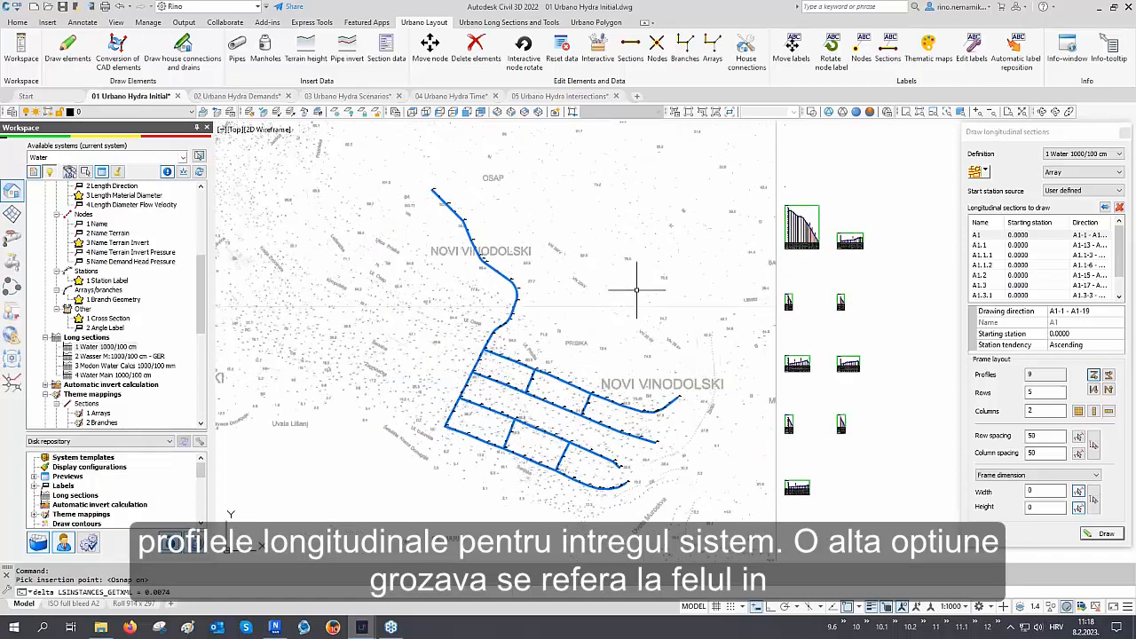
Draw a node-to-node longitudinal section from node A1-1 to node A1.4-10, placed above the array profiles
left_click(985, 173)
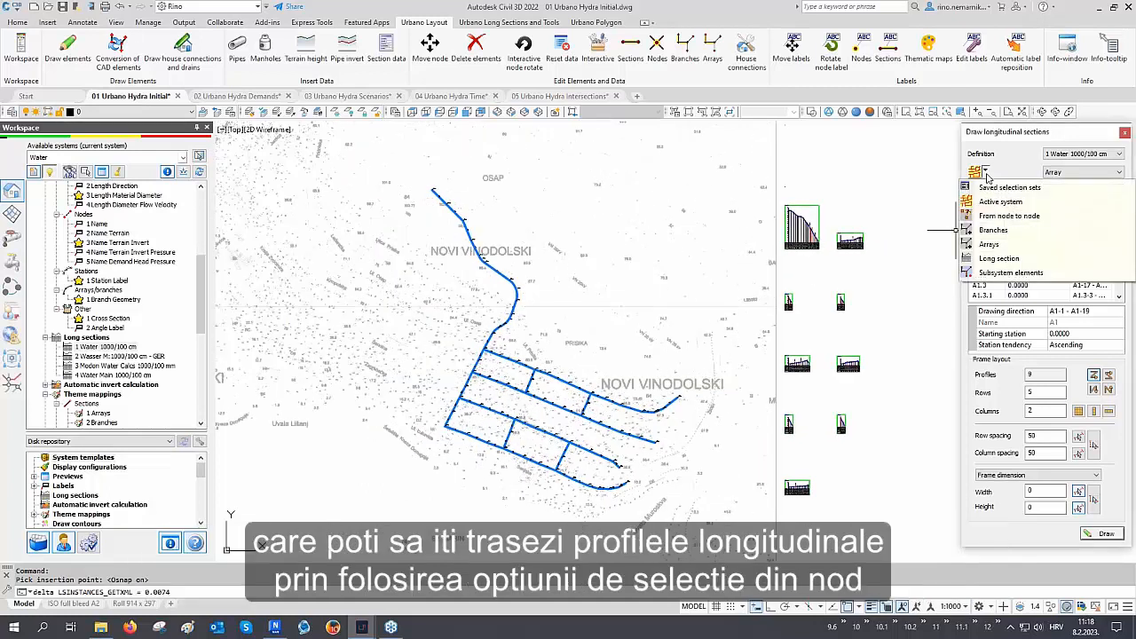
left_click(999, 217)
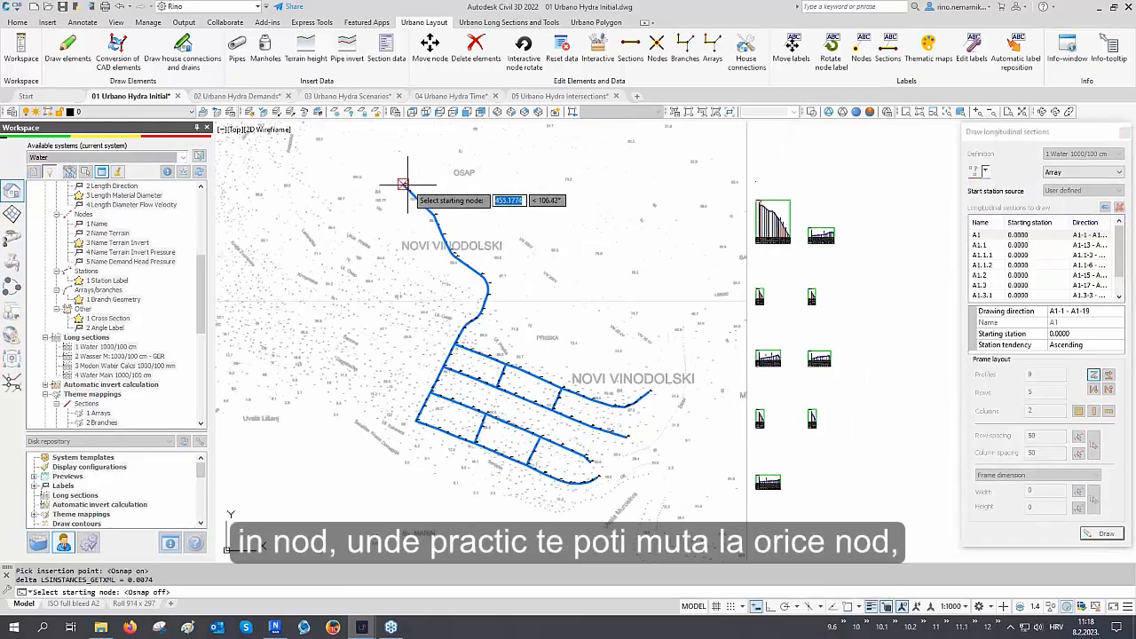
left_click(405, 185)
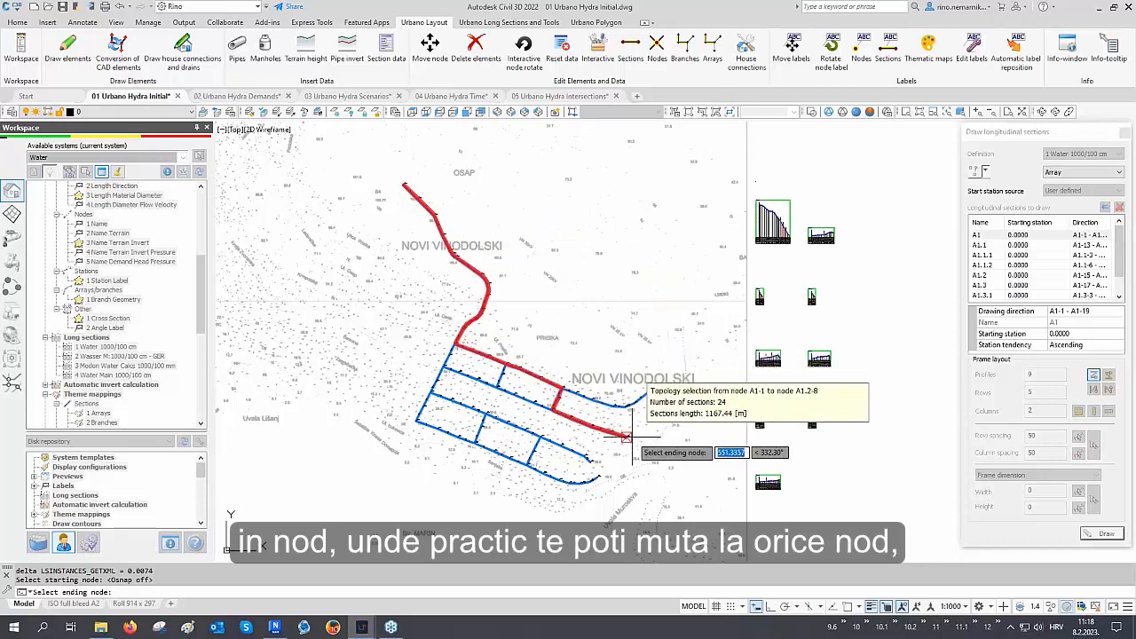
left_click(417, 419)
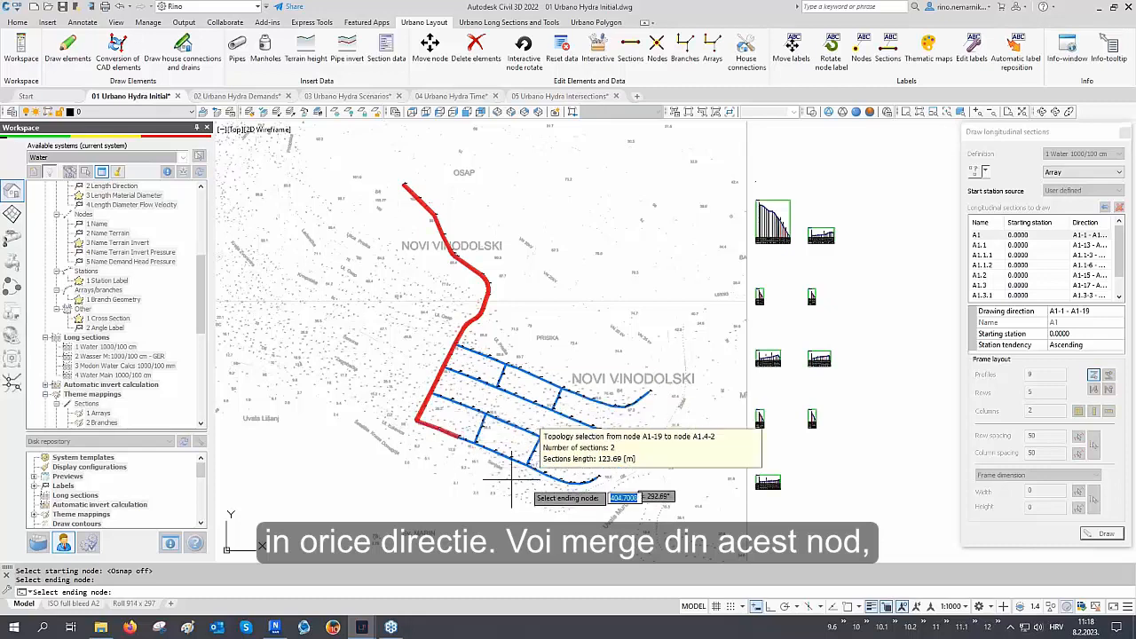
key("Return")
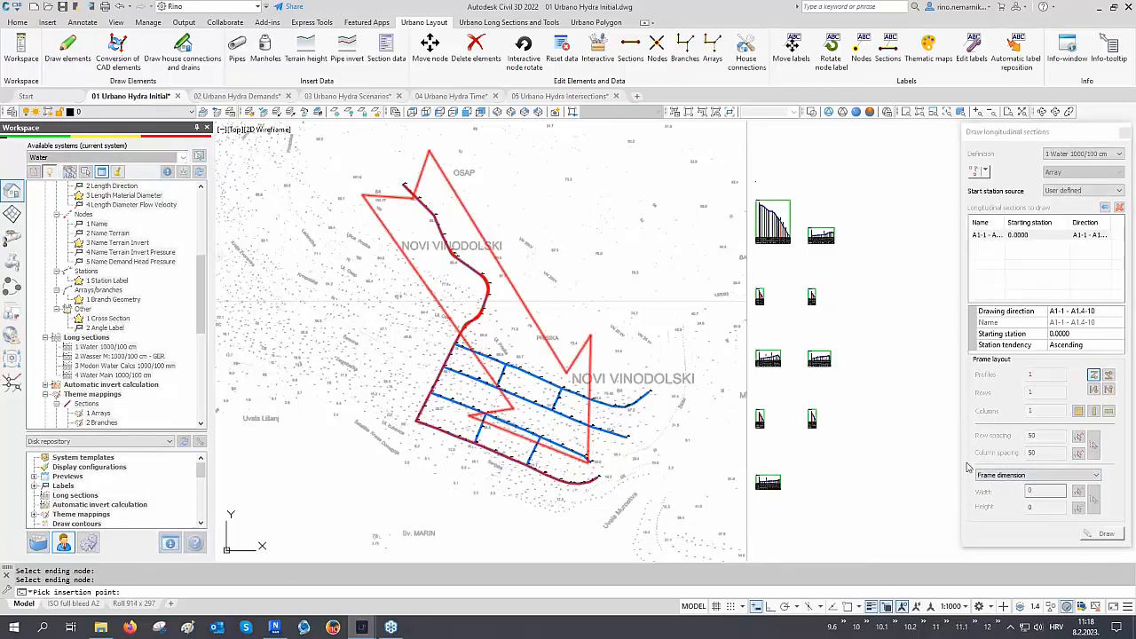
left_click(1100, 533)
scroll(678, 324, "up", 6)
key("F3")
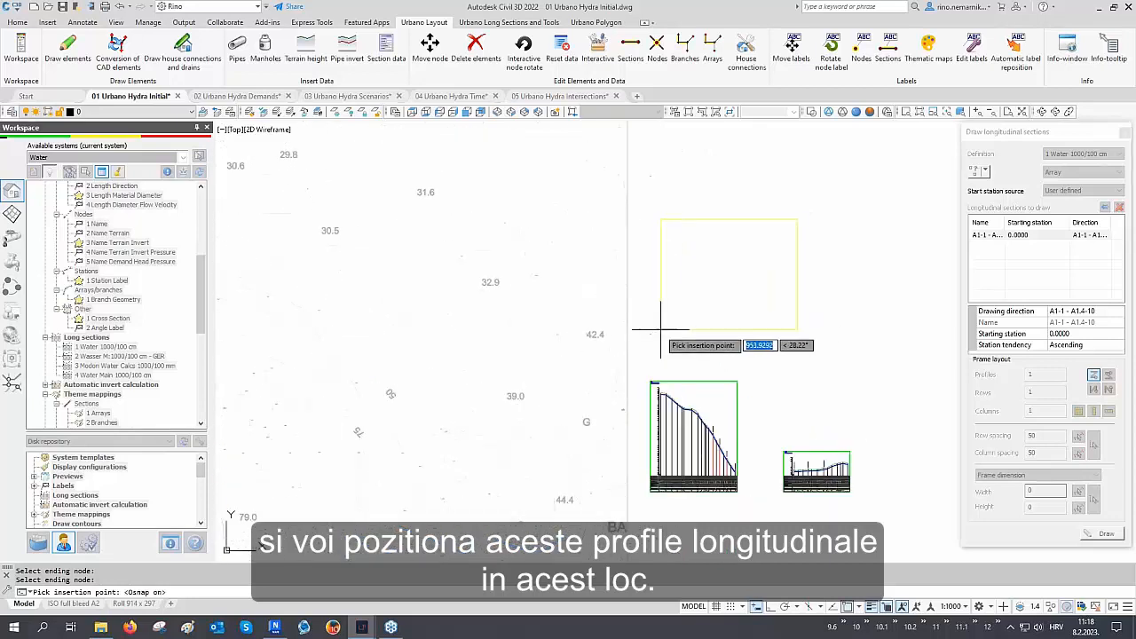
left_click(651, 334)
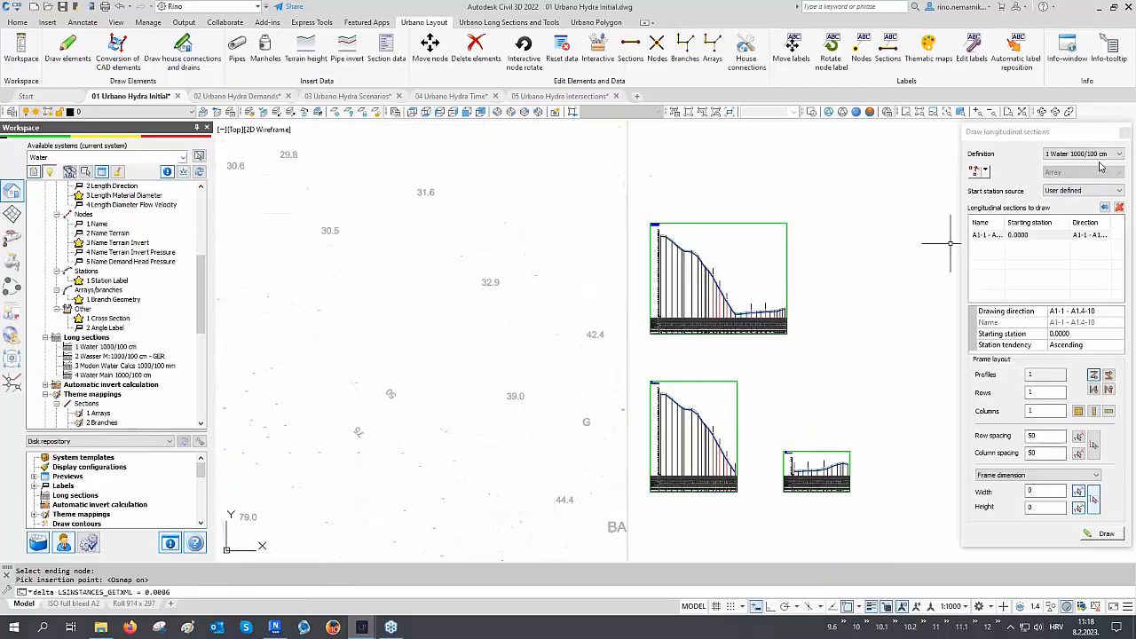
Examine the drawn longitudinal profiles, comparing the pipe line with the terrain line
middle_click_drag(905, 223, 800, 266)
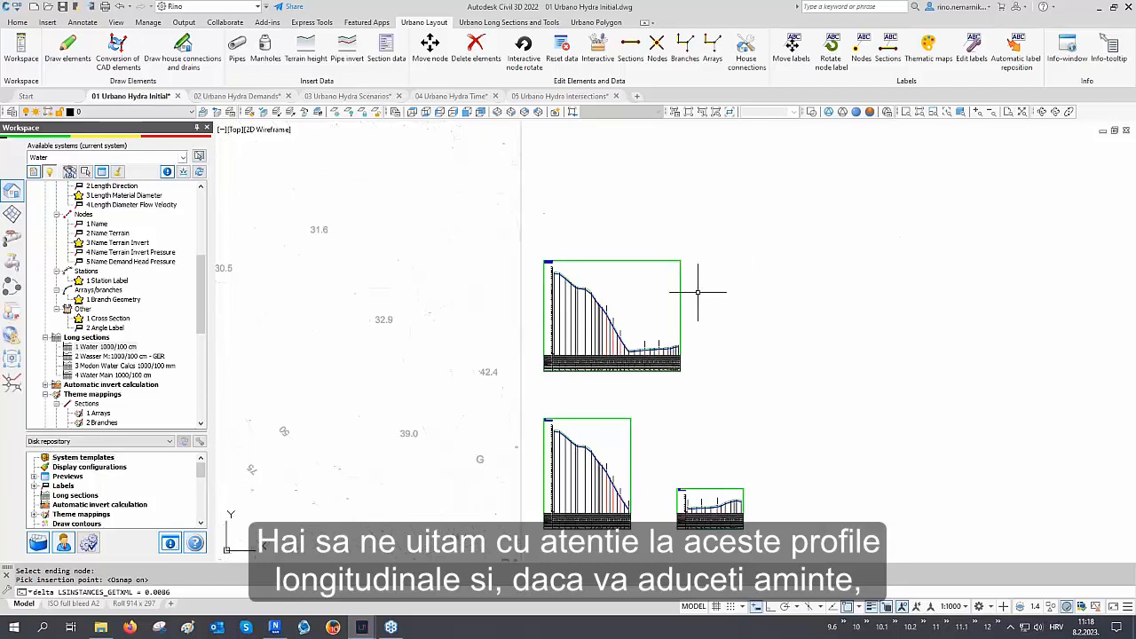
scroll(552, 263, "up", 5)
scroll(405, 190, "up", 4)
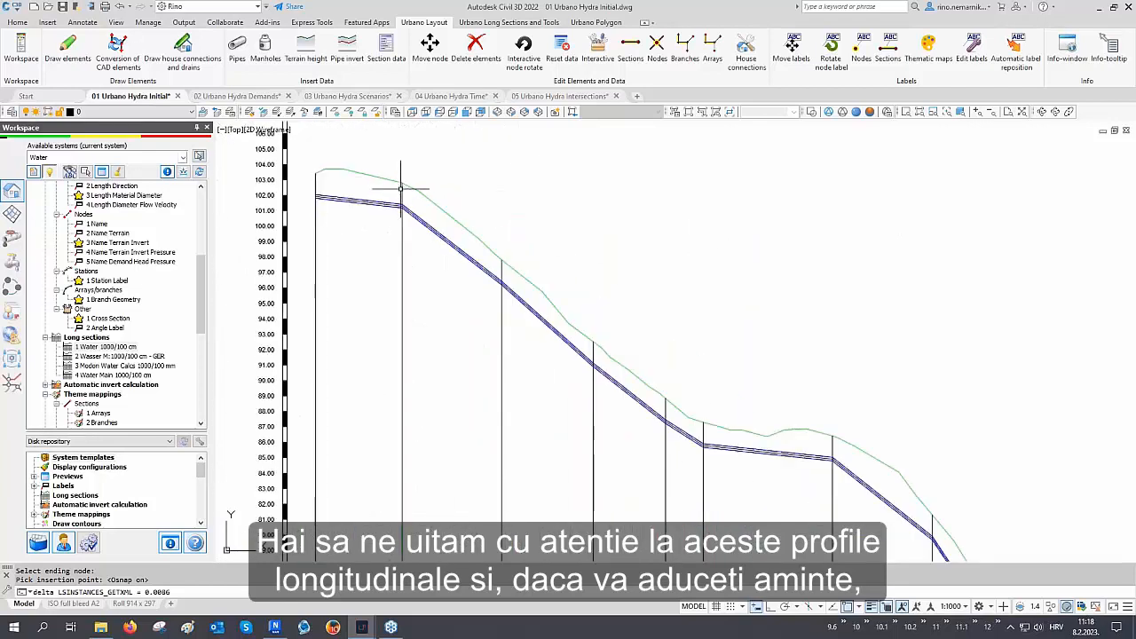
scroll(377, 211, "down", 4)
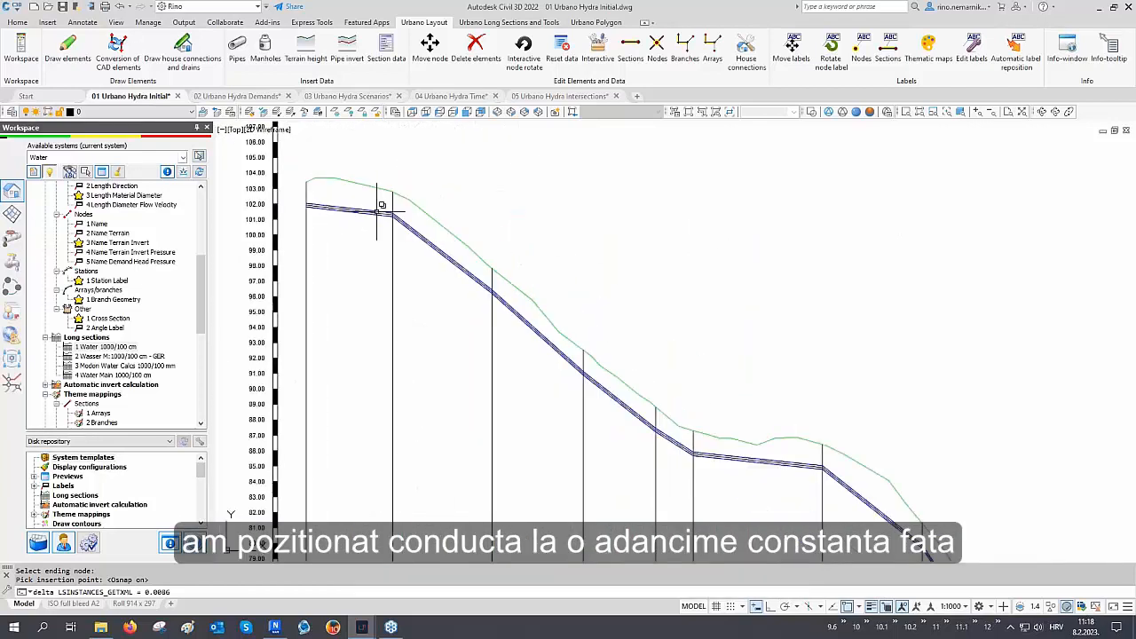
middle_click_drag(594, 336, 488, 255)
middle_click_drag(595, 373, 477, 269)
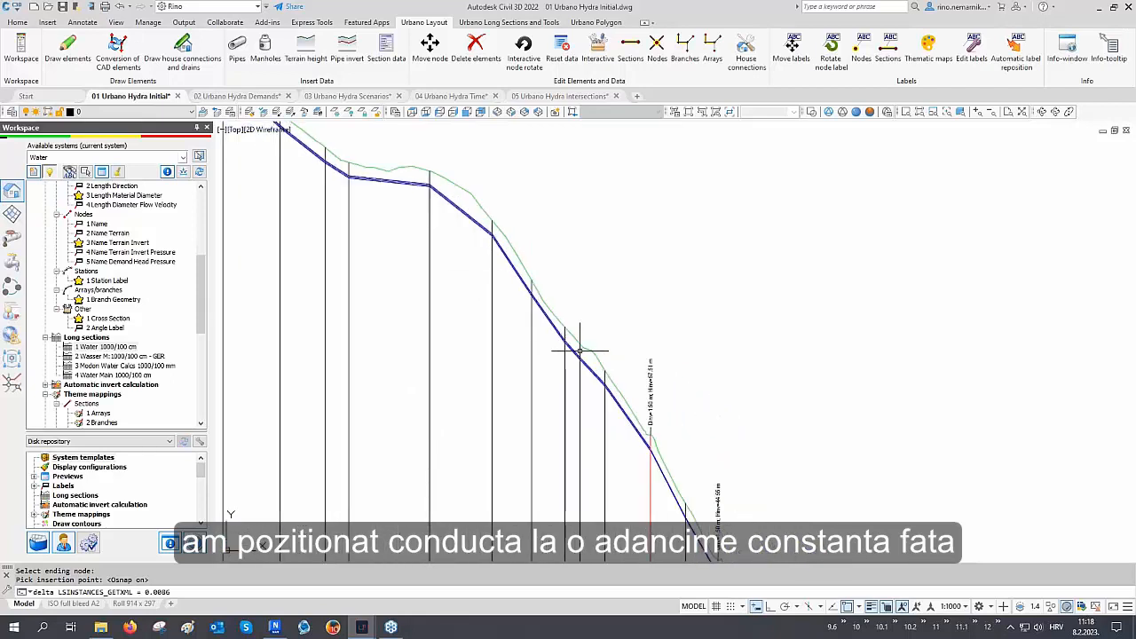
scroll(640, 440, "up", 2)
middle_click_drag(649, 441, 633, 423)
scroll(470, 300, "down", 5)
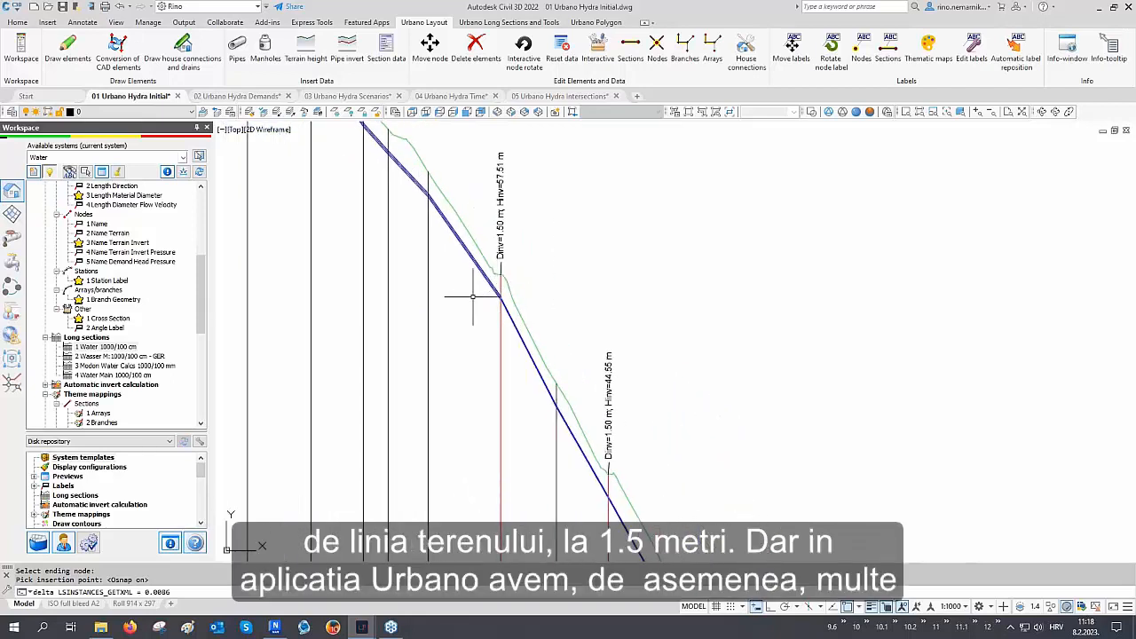
scroll(678, 457, "up", 2)
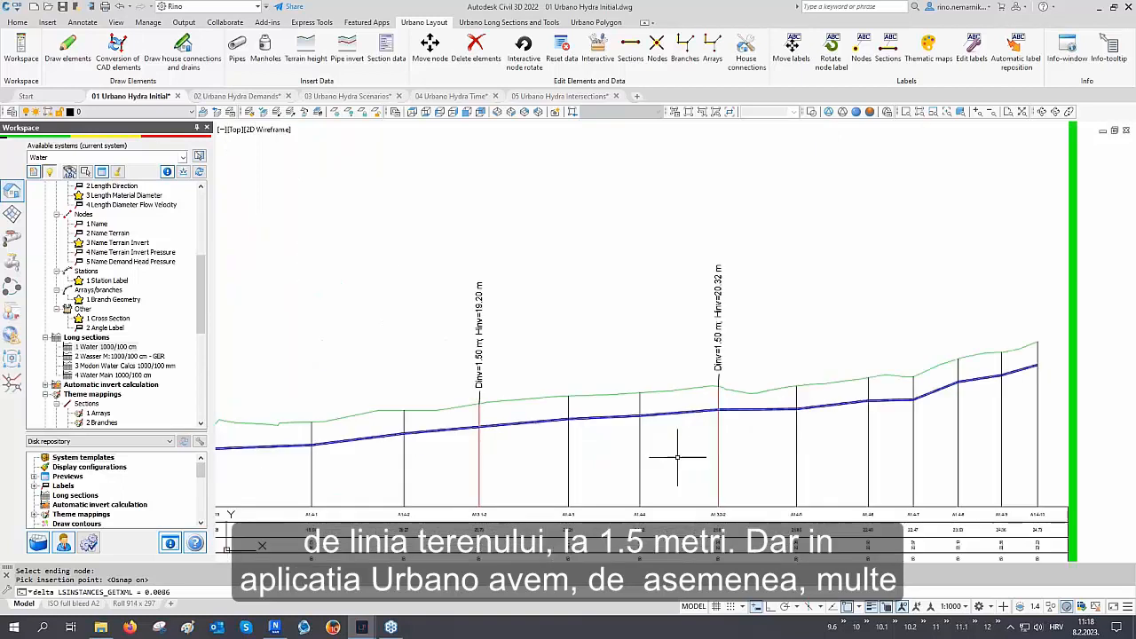
scroll(654, 400, "down", 4)
scroll(599, 351, "down", 6)
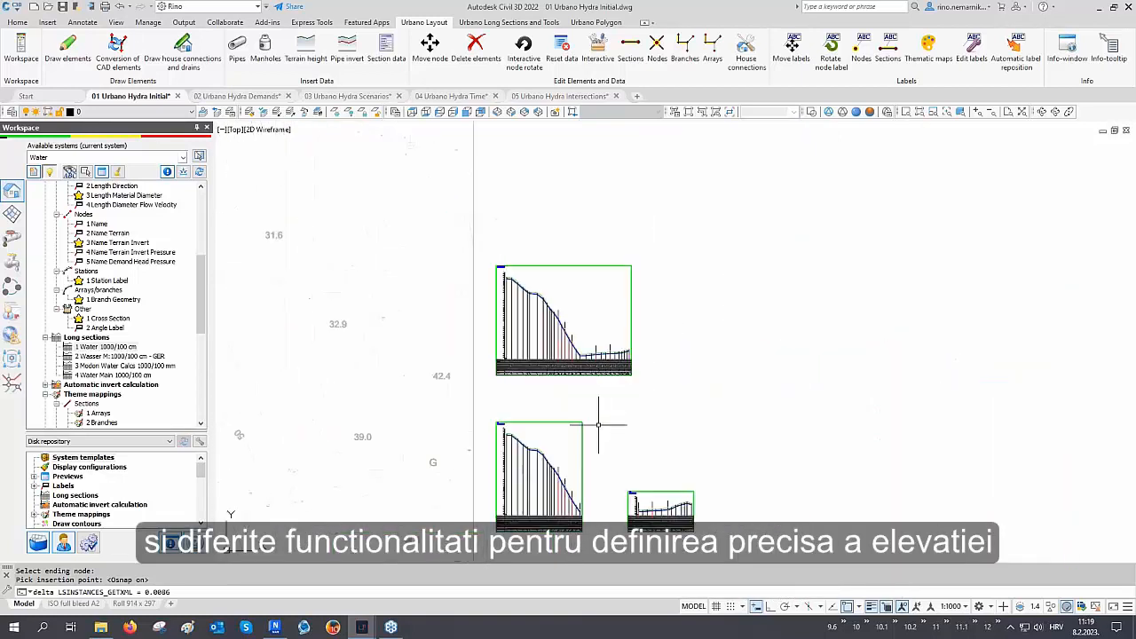
middle_click_drag(598, 425, 544, 330)
scroll(614, 419, "up", 8)
scroll(590, 411, "up", 5)
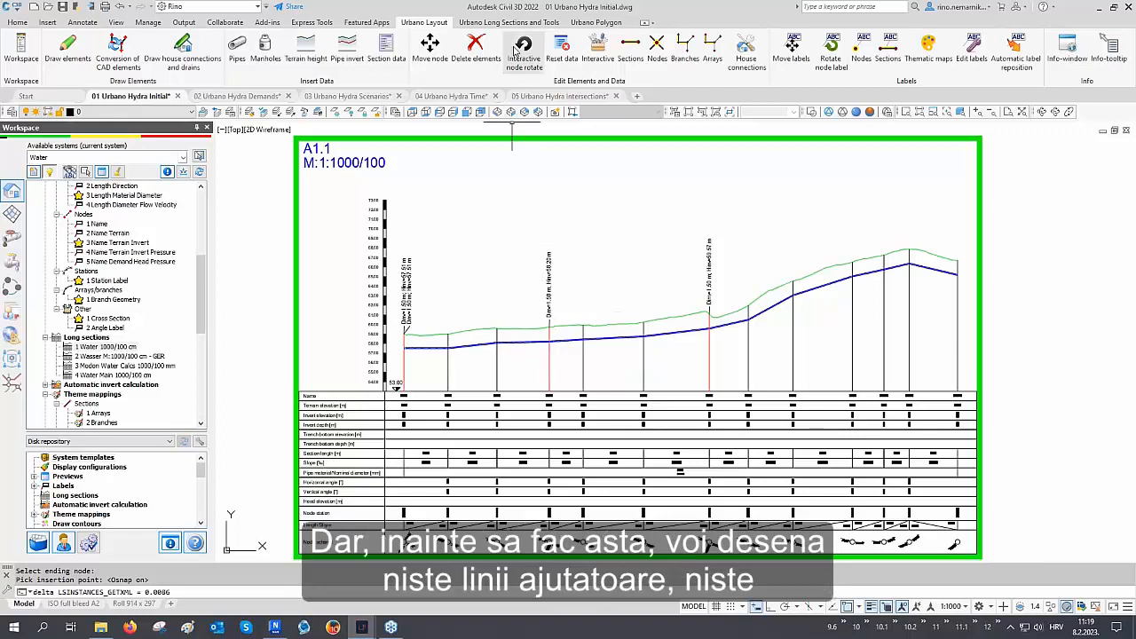
Draw terrain-parallel auxiliary lines at offsets -1 m and -3 m below the terrain for all longitudinal sections
left_click(510, 23)
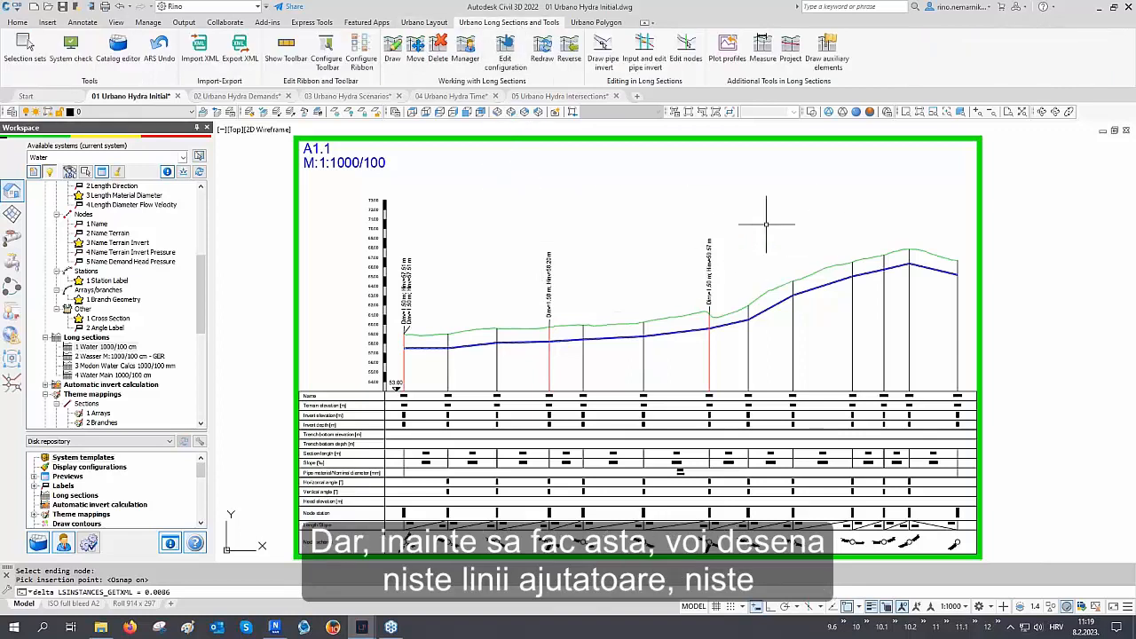
left_click(829, 60)
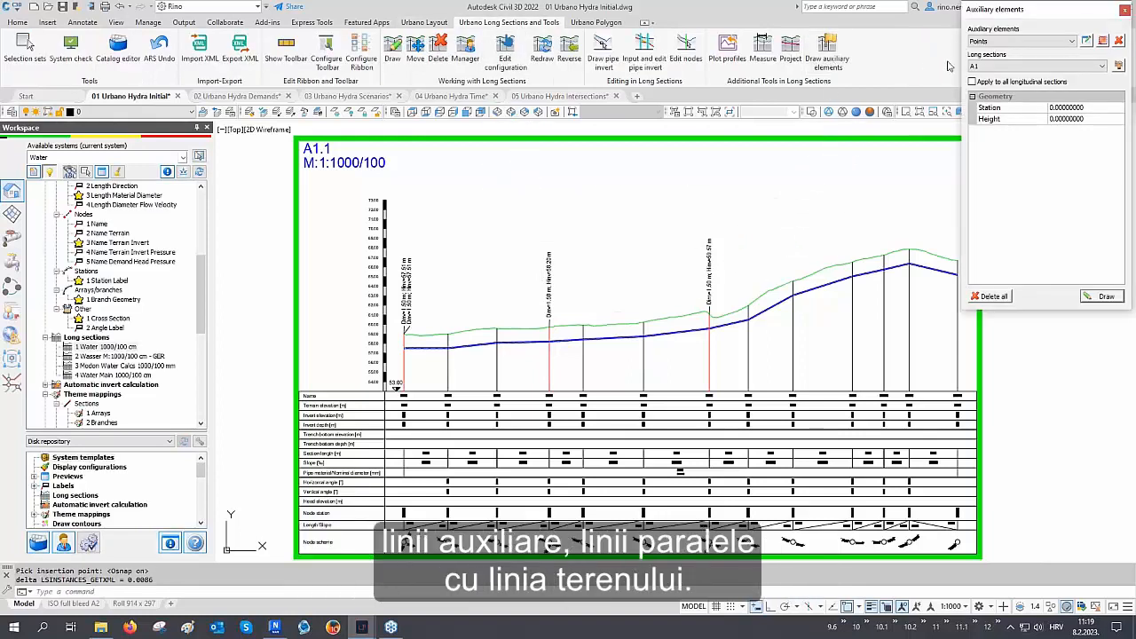
left_click(1000, 41)
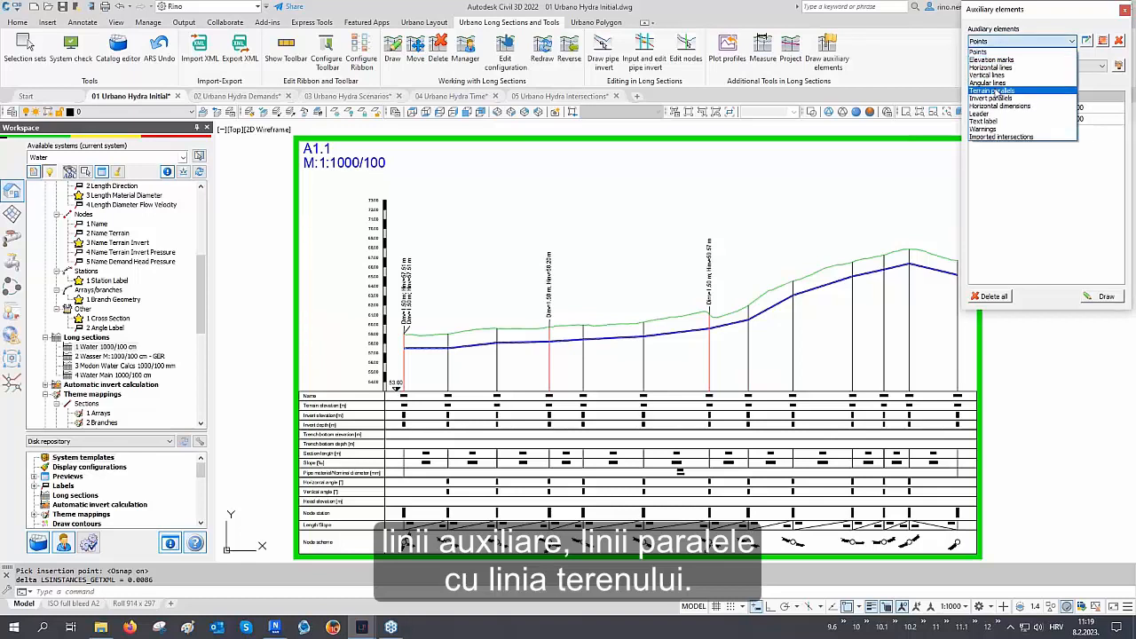
left_click(996, 89)
left_click(997, 83)
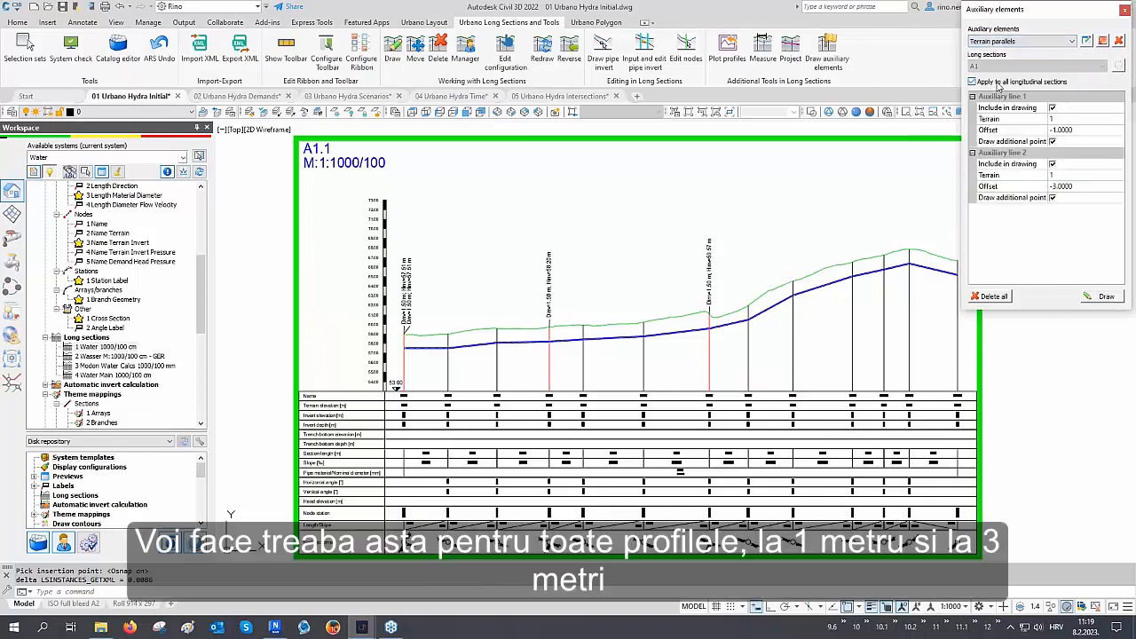
left_click(1014, 130)
left_click(1012, 186)
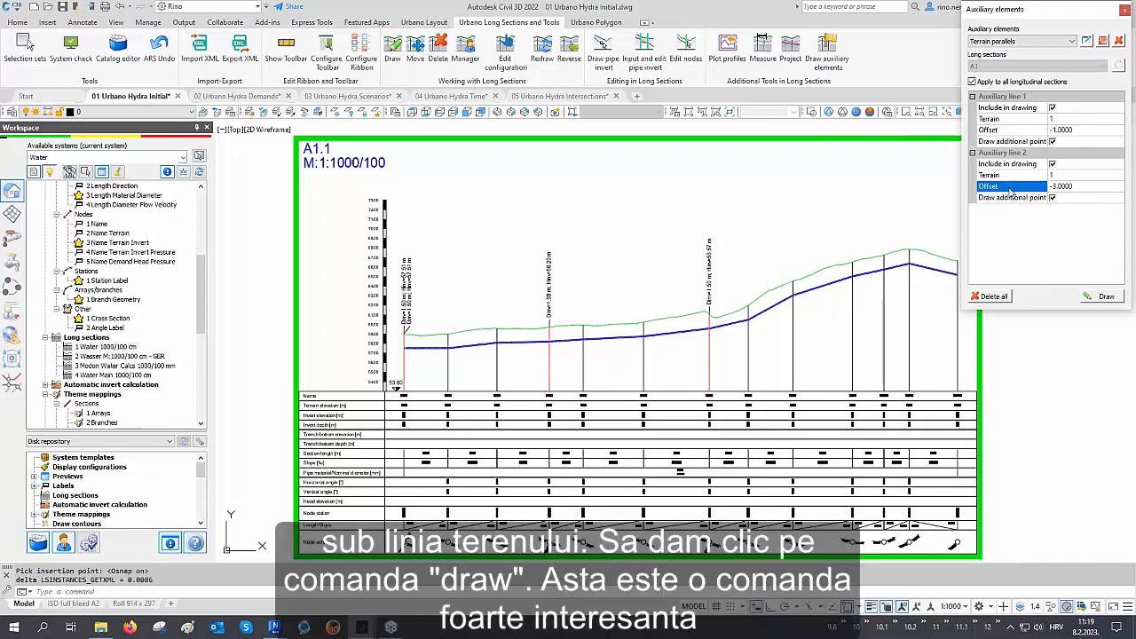
left_click(1099, 296)
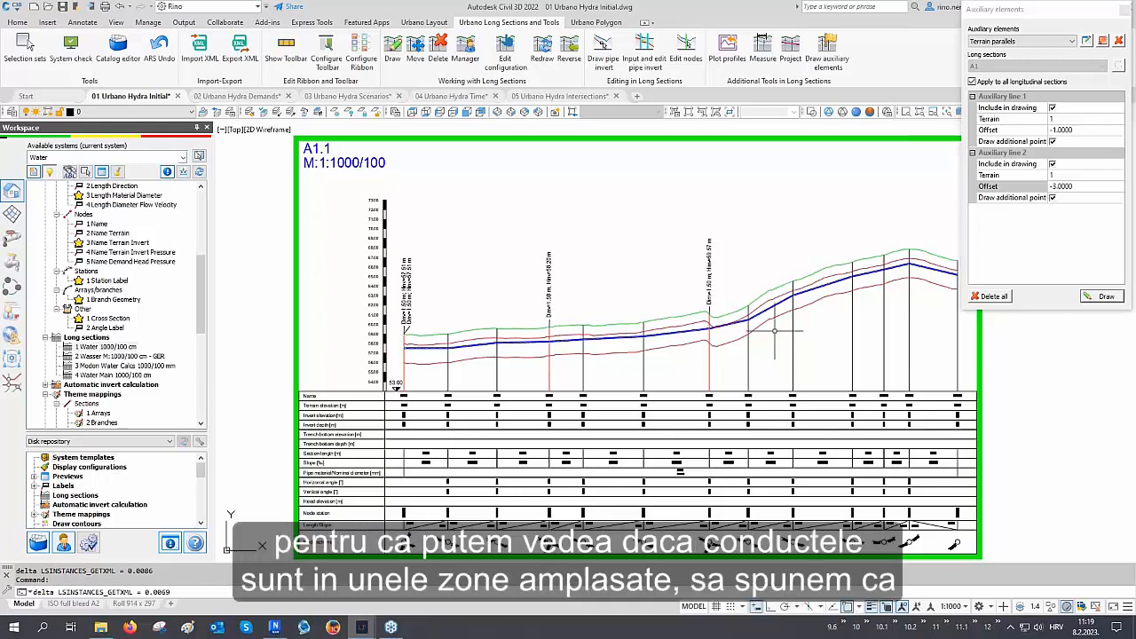
Edit the pipe invert between nodes A1.1-3 and A1.1-6 by line, setting the end depth to 2.00 m, and apply
scroll(768, 317, "up", 4)
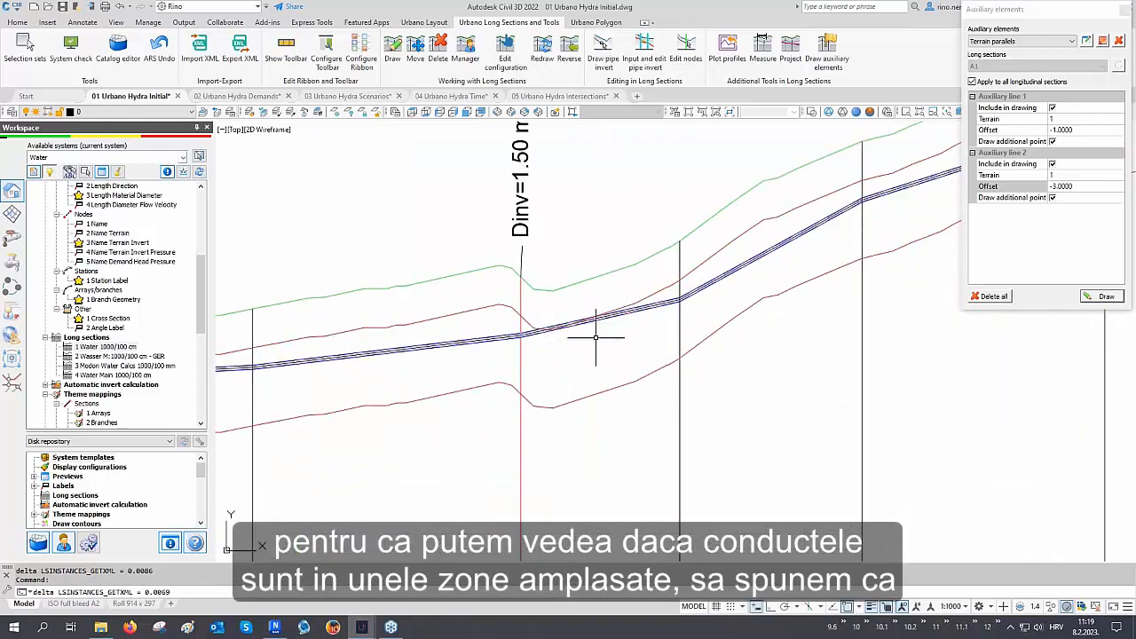
scroll(606, 329, "up", 2)
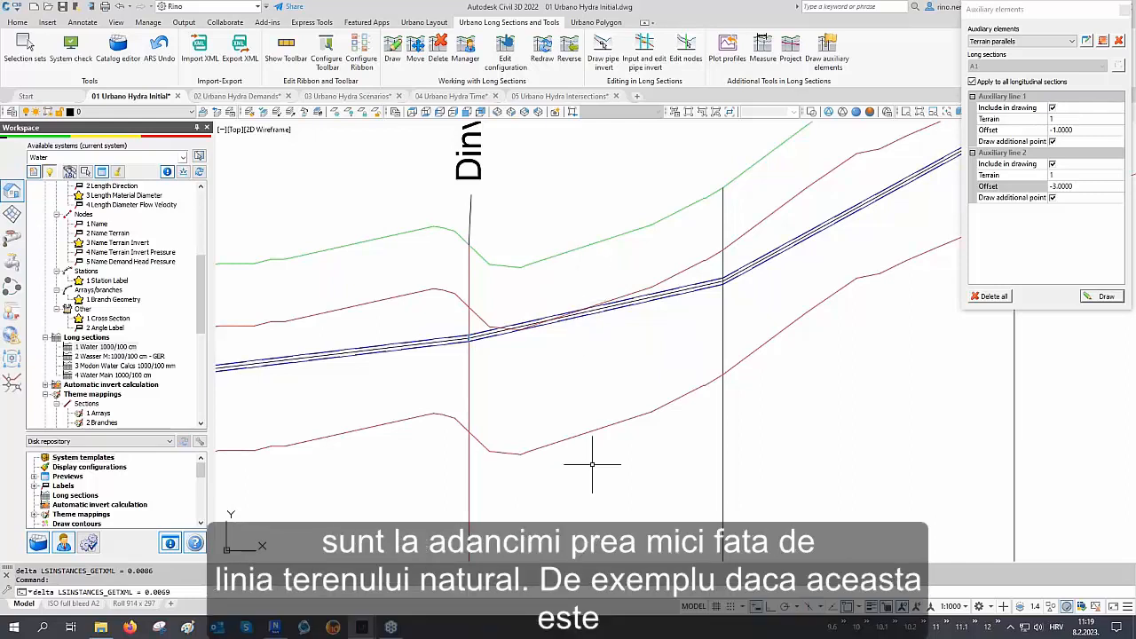
scroll(591, 463, "down", 2)
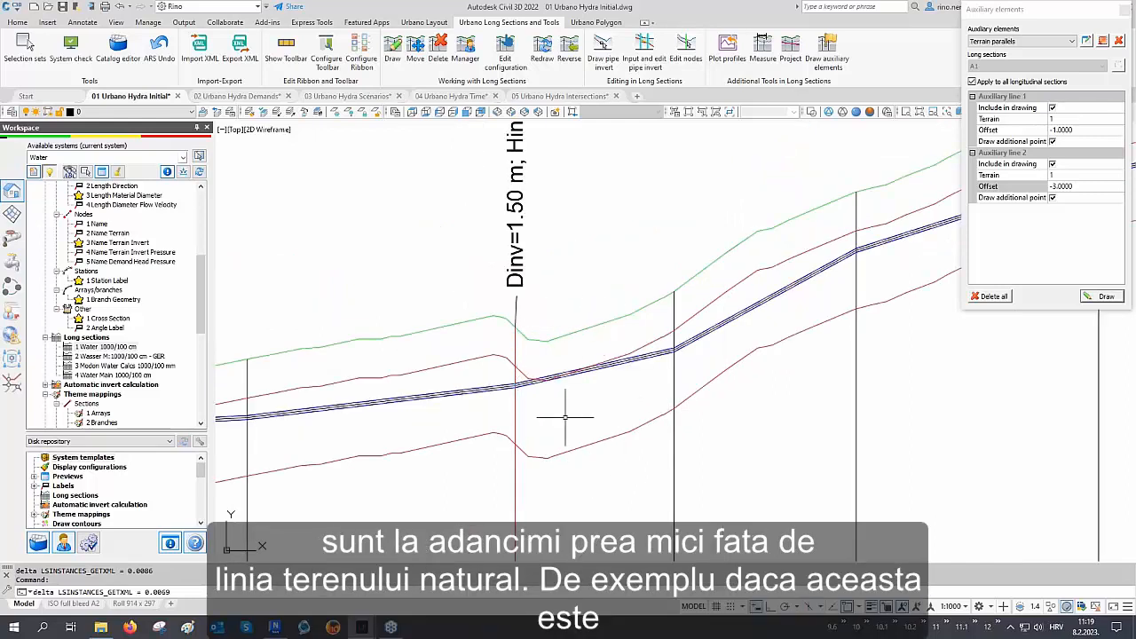
scroll(594, 378, "down", 3)
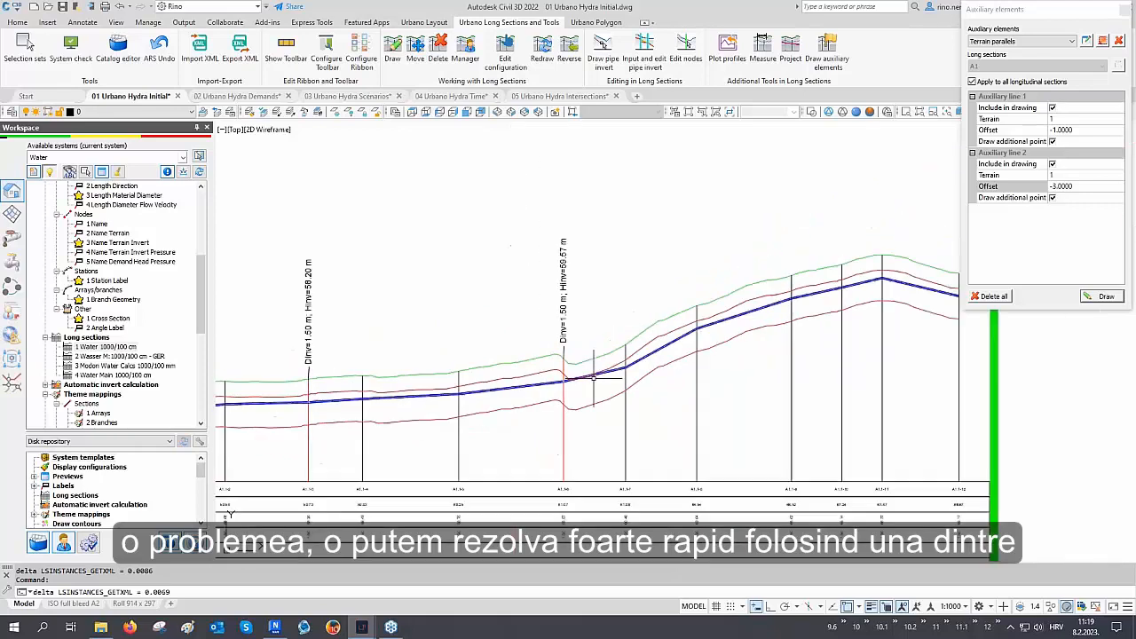
middle_click_drag(462, 402, 606, 389)
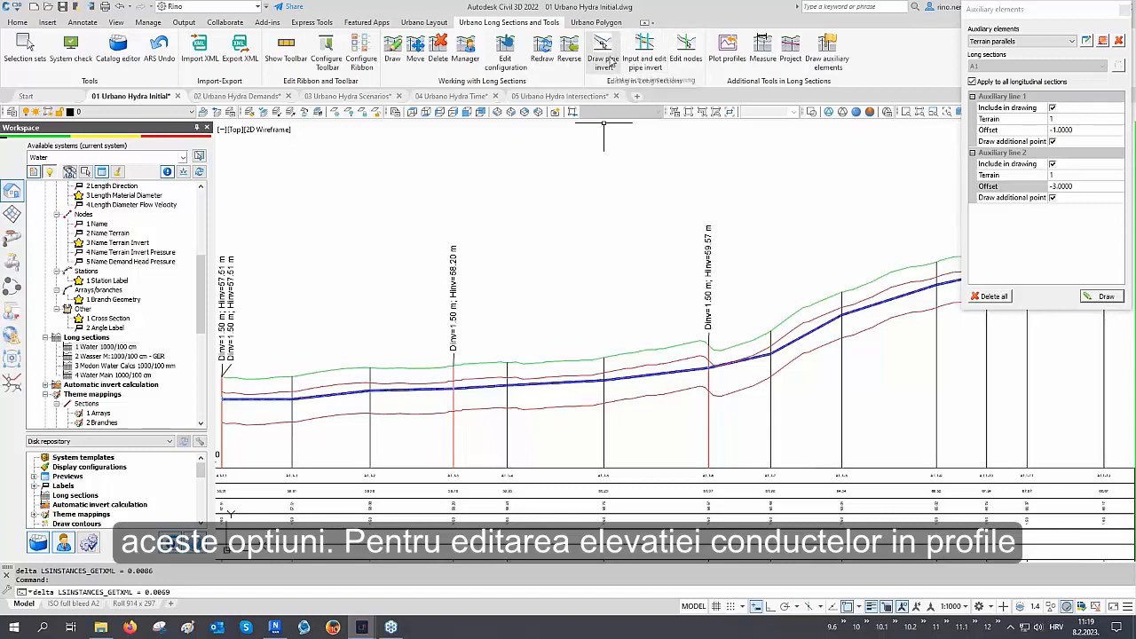
left_click(642, 57)
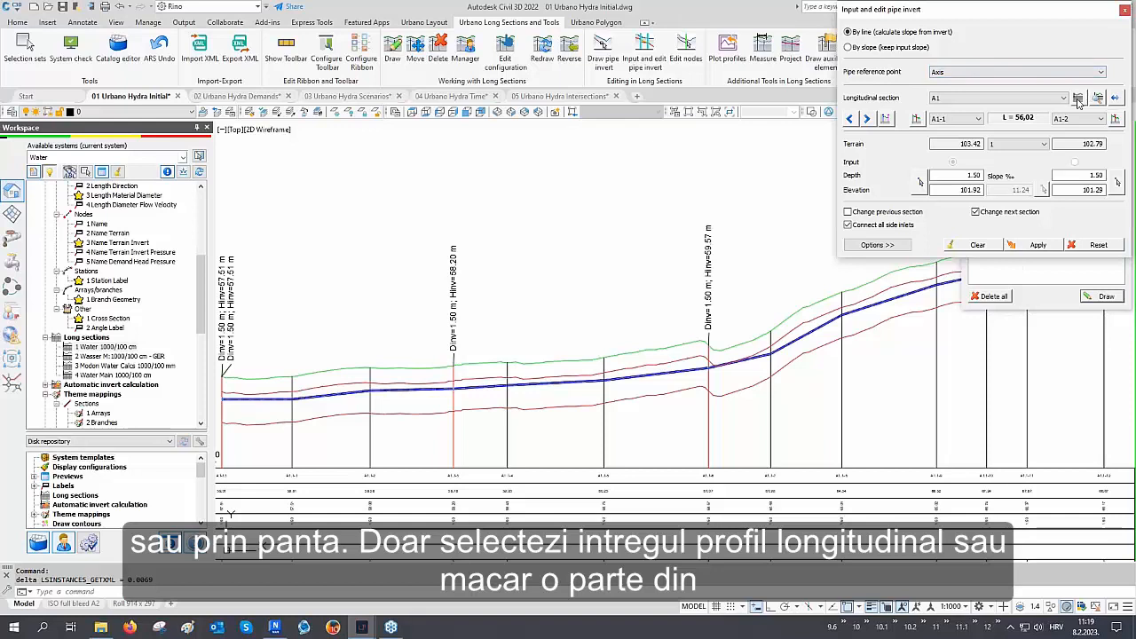
left_click(1117, 99)
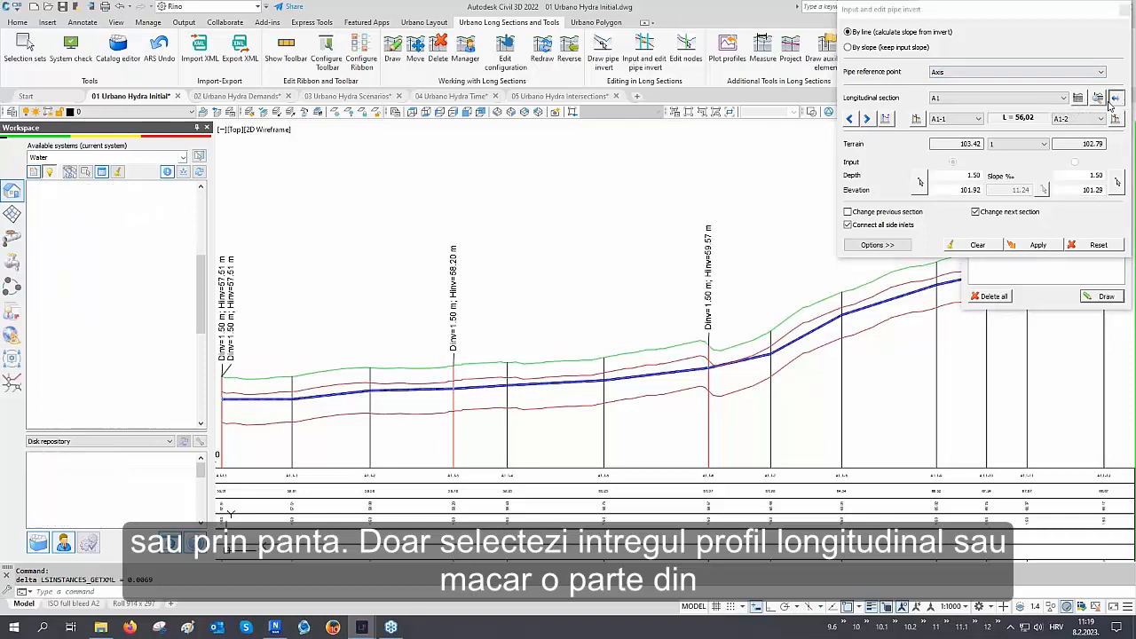
scroll(501, 320, "up", 2)
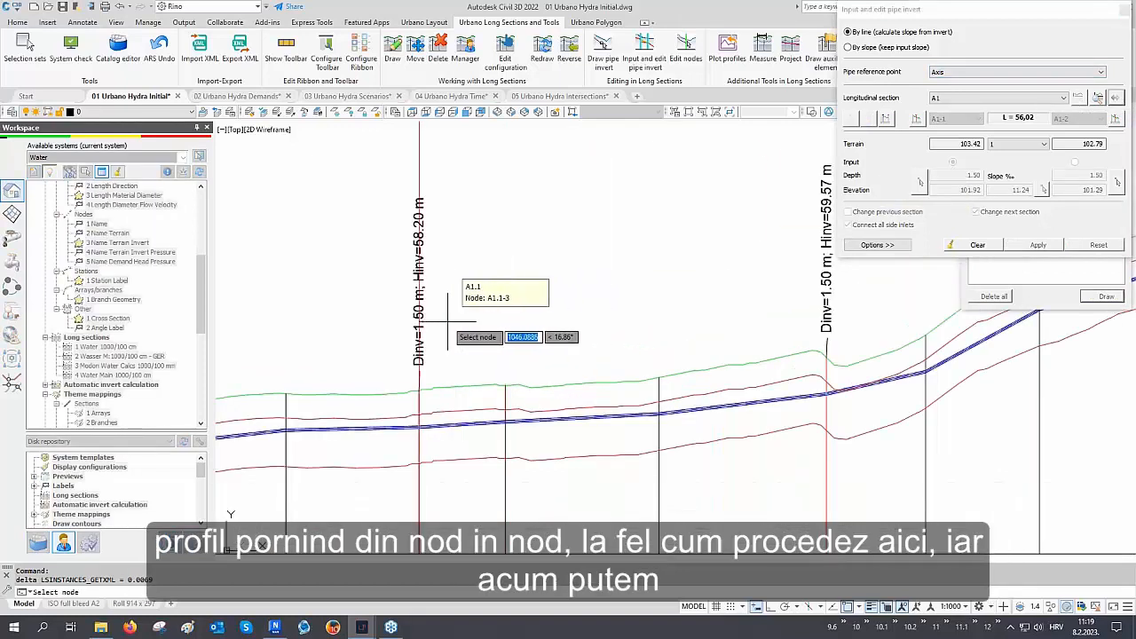
left_click(447, 322)
left_click(789, 321)
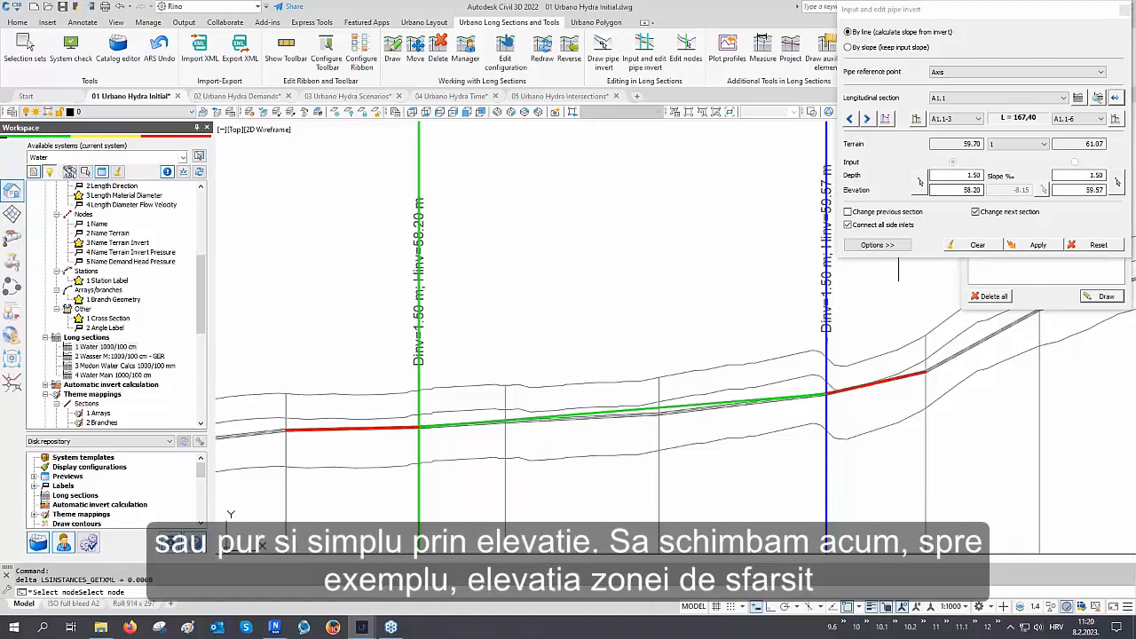
left_click(1082, 174)
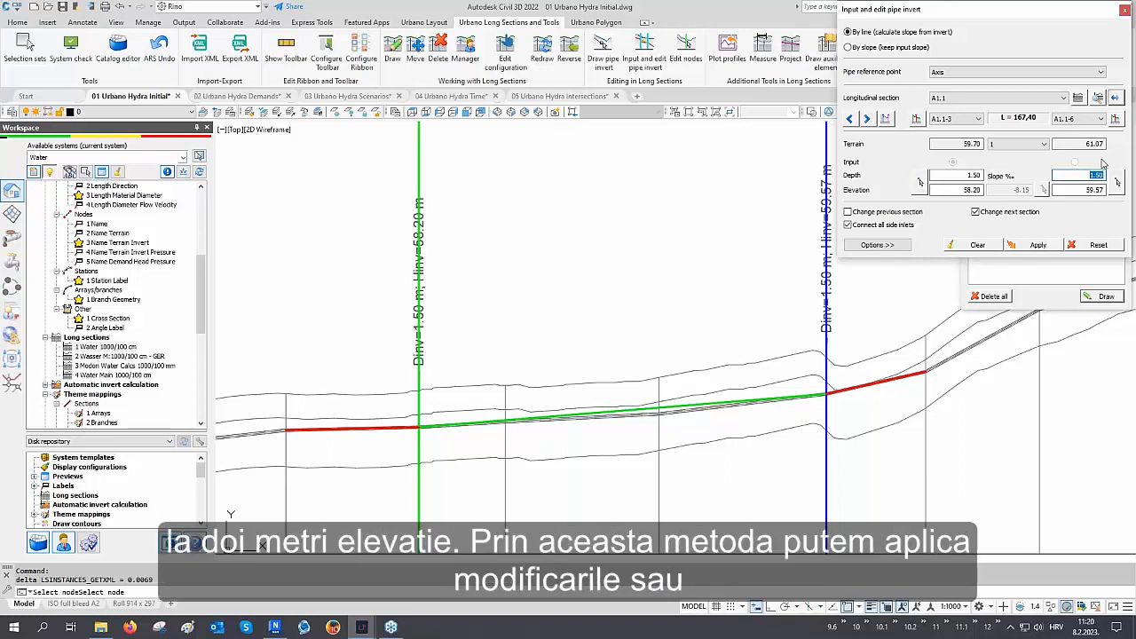
key("Return")
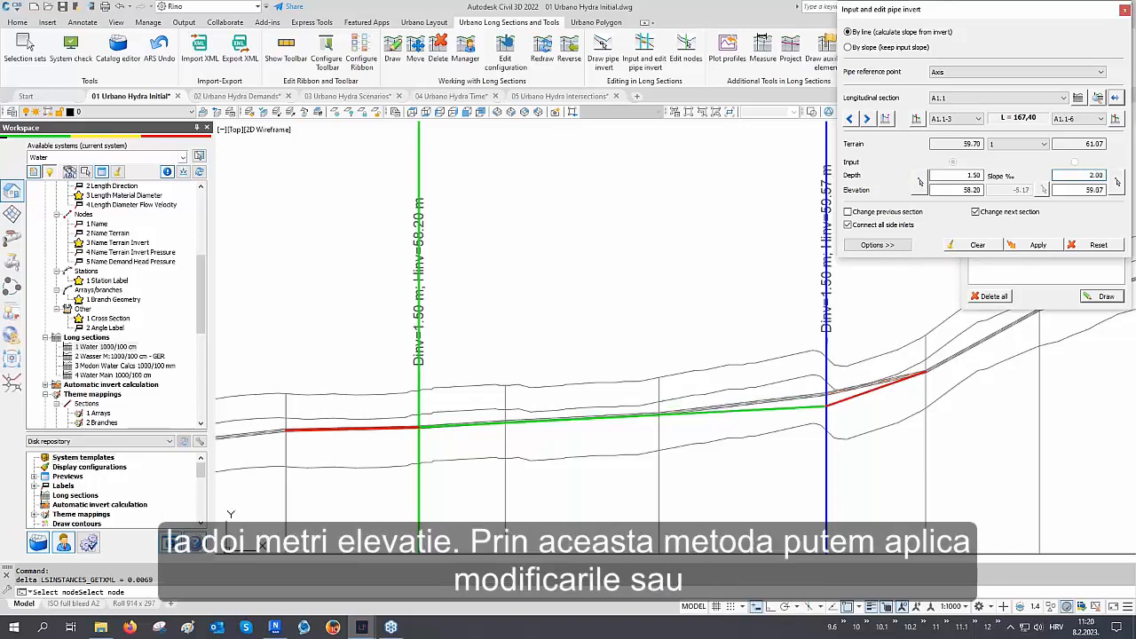
left_click(1041, 244)
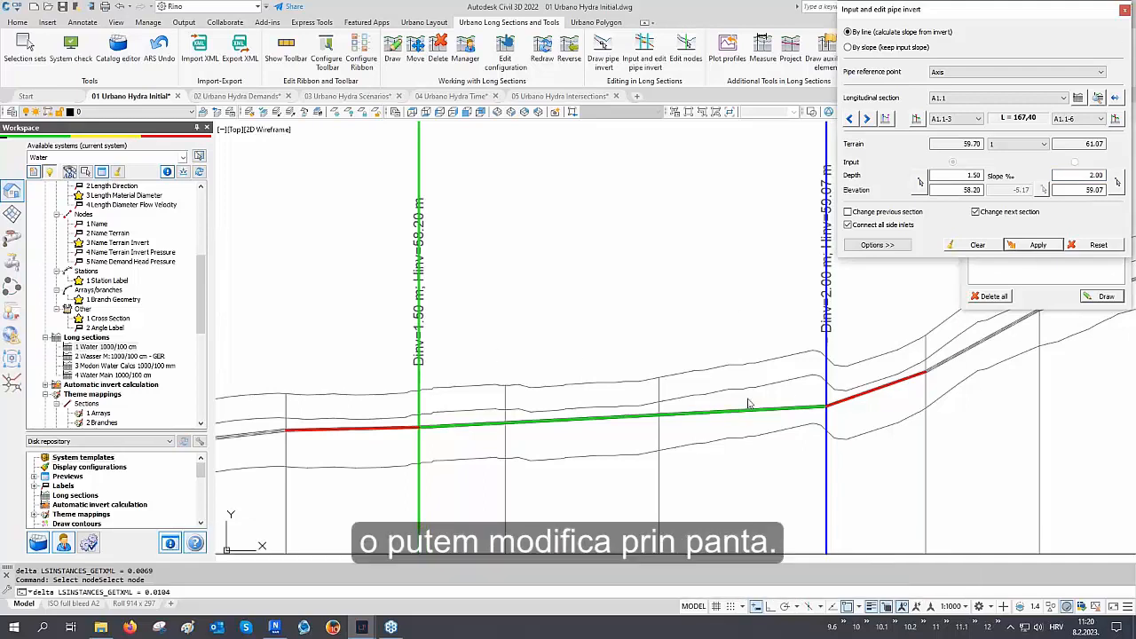
Switch the invert editing to by slope, set the slope to -5.00 ‰, and apply it
left_click(878, 47)
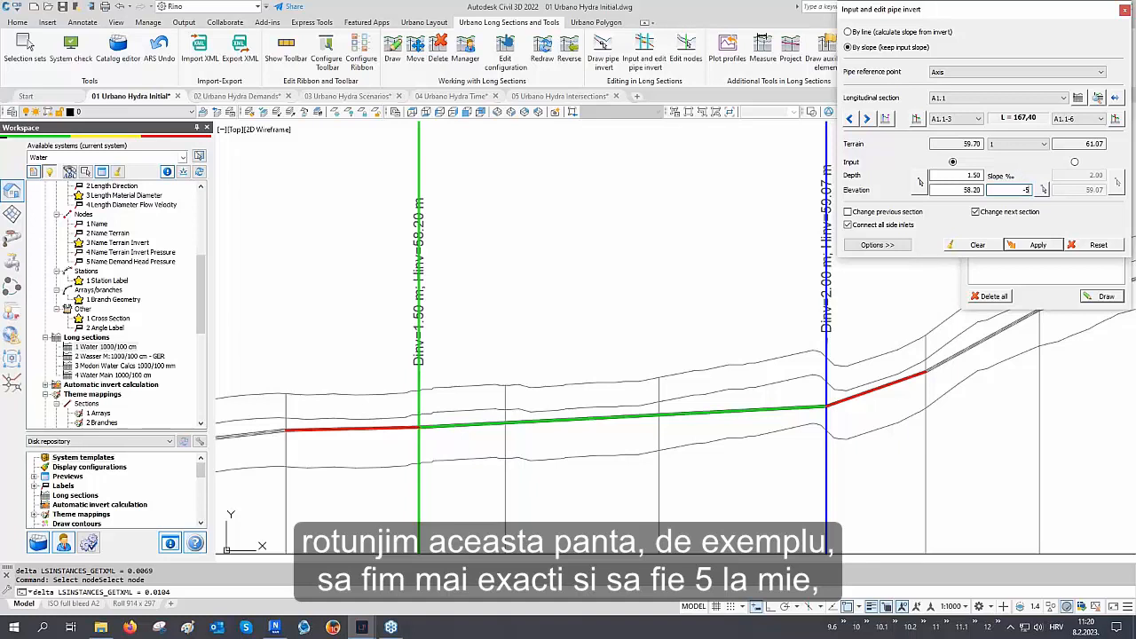
key("Return")
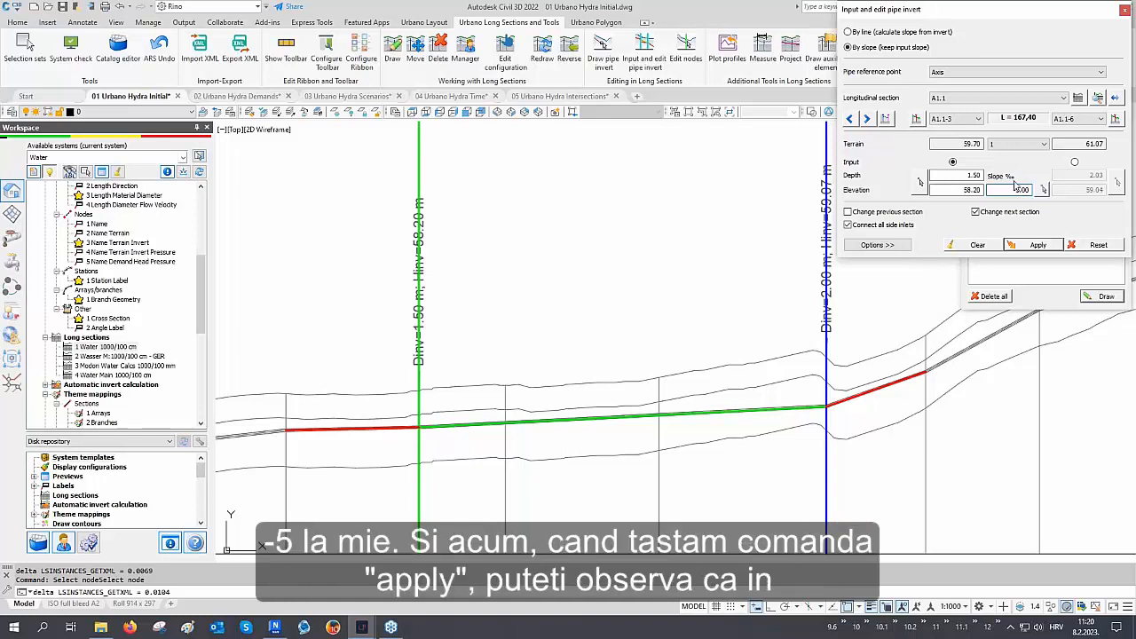
left_click(1033, 245)
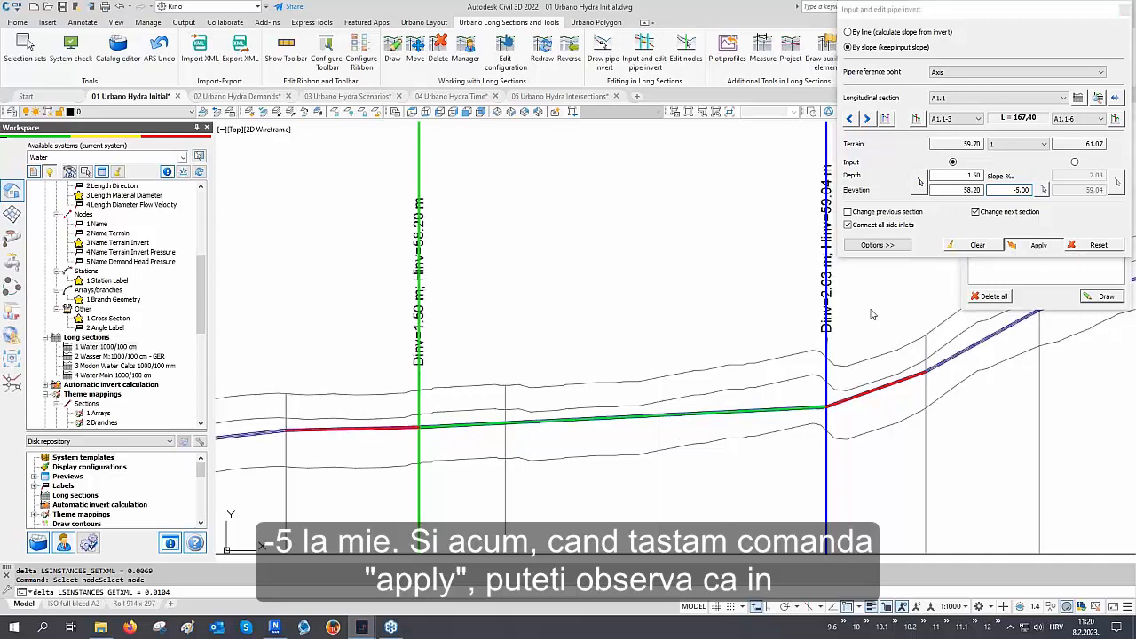
Zoom into the profile's data table to examine the slope of the edited pipe section
middle_click_drag(634, 431, 645, 318)
middle_click_drag(637, 404, 636, 335)
middle_click_drag(624, 436, 626, 350)
scroll(636, 443, "up", 5)
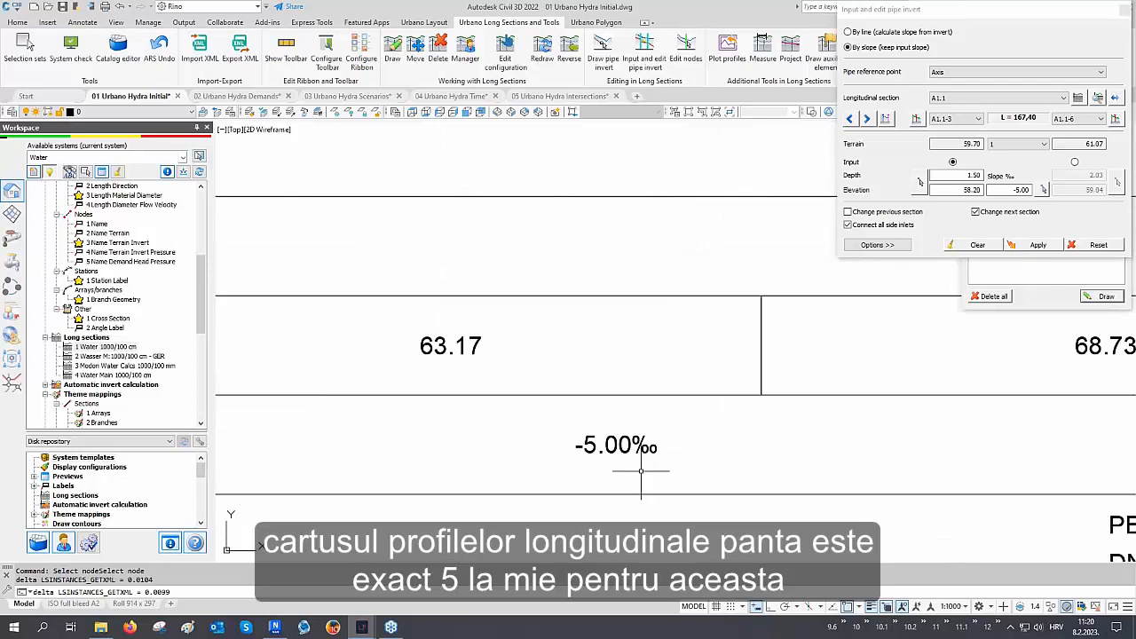
scroll(603, 470, "down", 6)
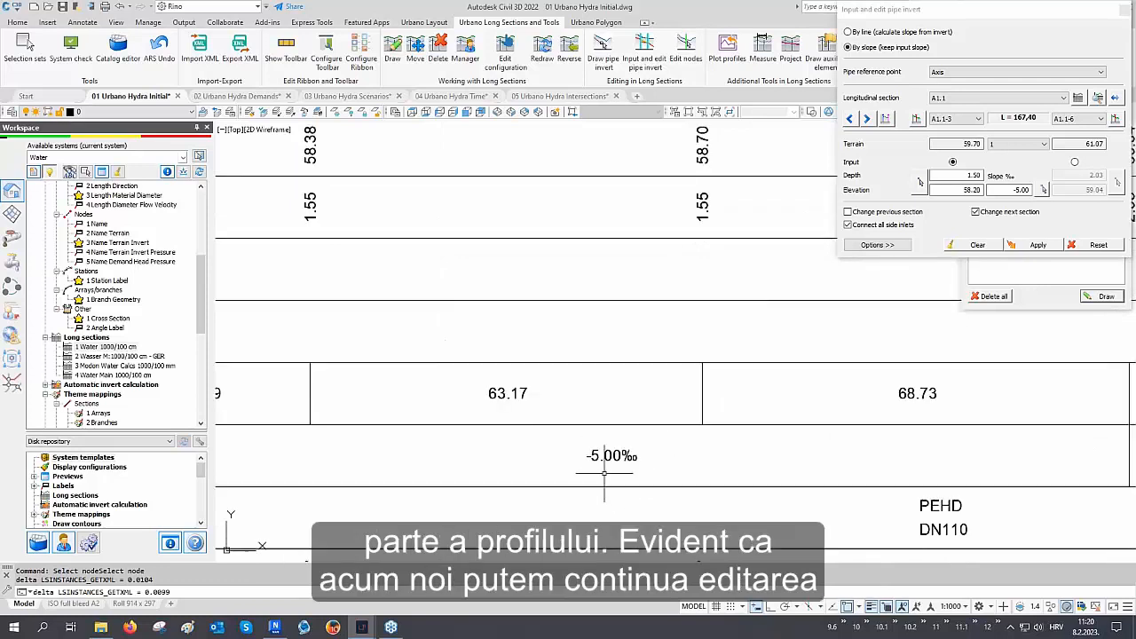
middle_click_drag(601, 271, 601, 434)
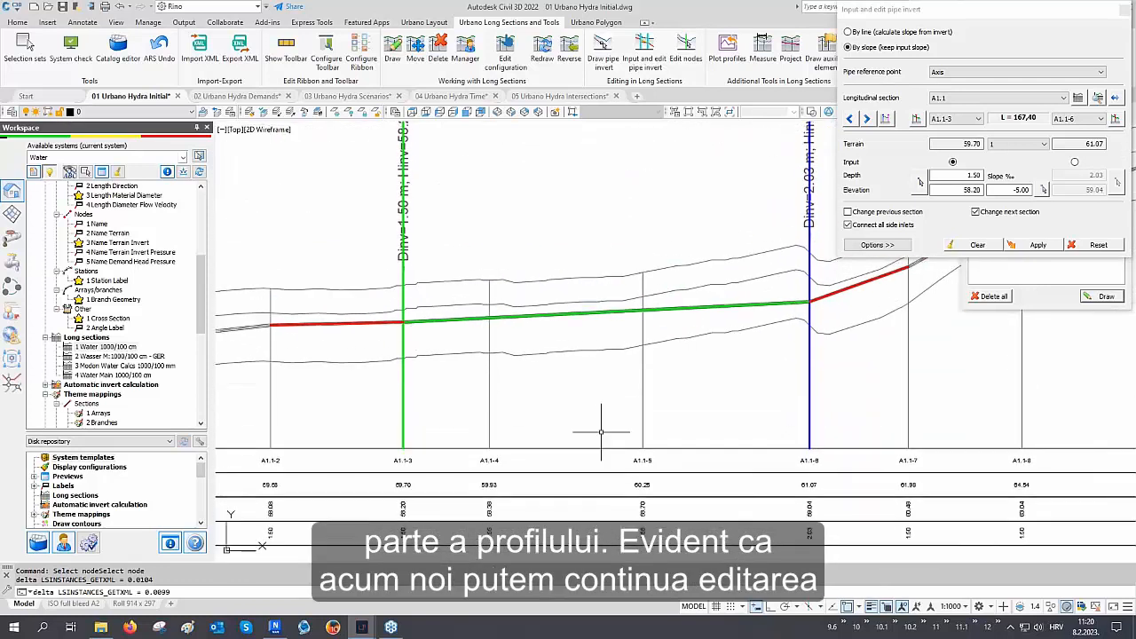
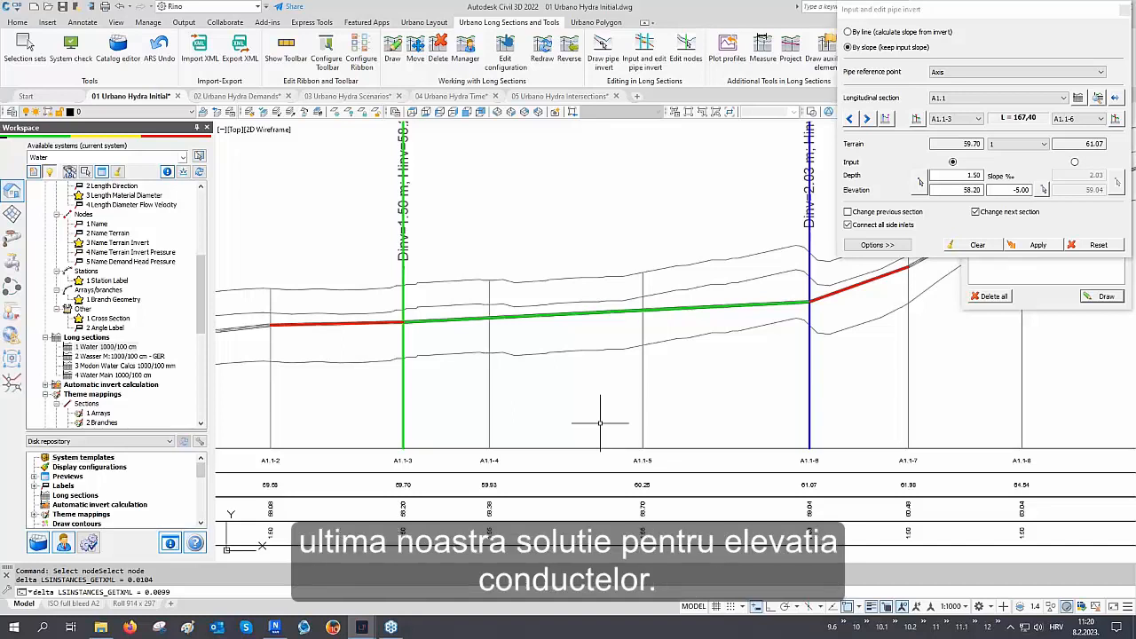
Close the pipe invert editor, delete all terrain-parallel auxiliary lines from the longitudinal sections, and close that dialog
left_click(1124, 11)
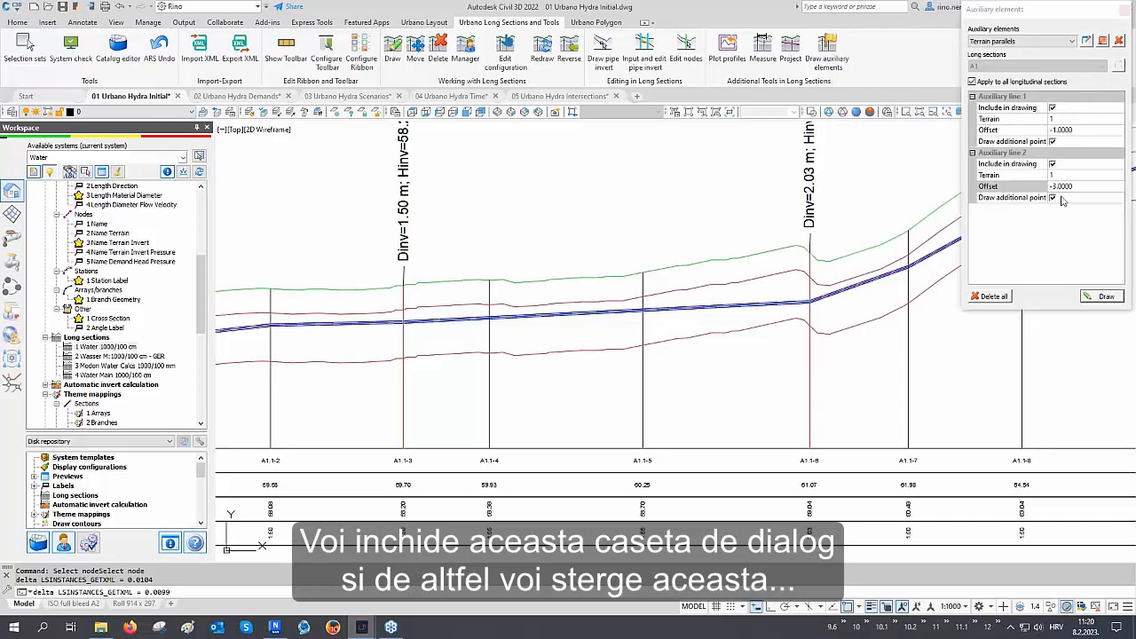
left_click(992, 296)
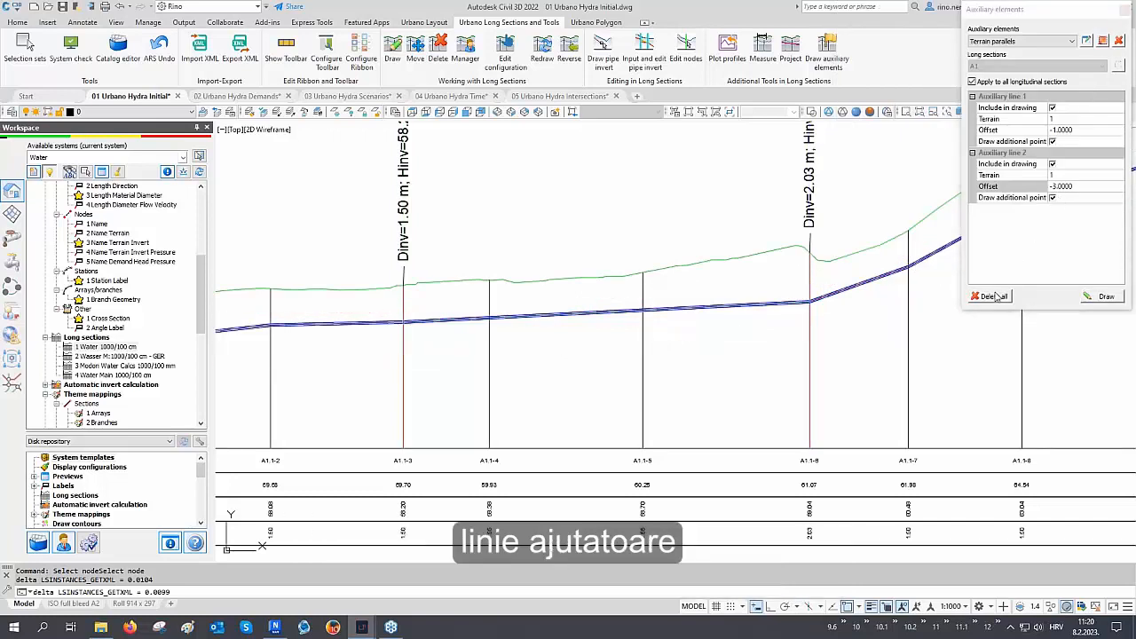
left_click(1125, 10)
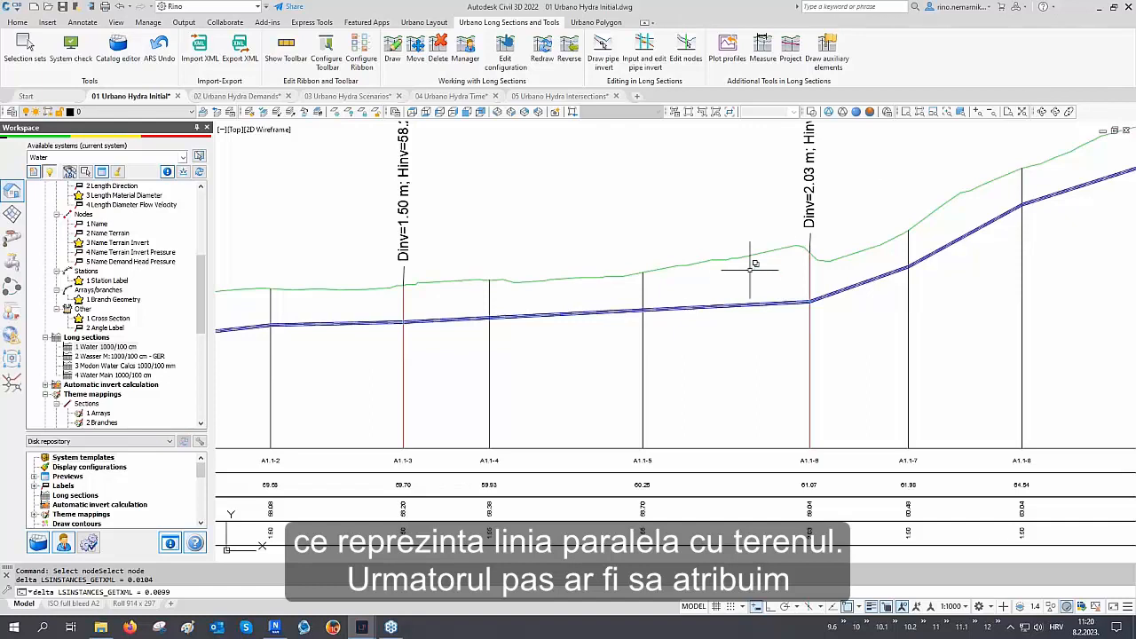
Place air release and washout valves automatically on all network nodes using the Auto drawing mode, applying it to the whole network
scroll(713, 302, "down", 5)
scroll(713, 302, "down", 6)
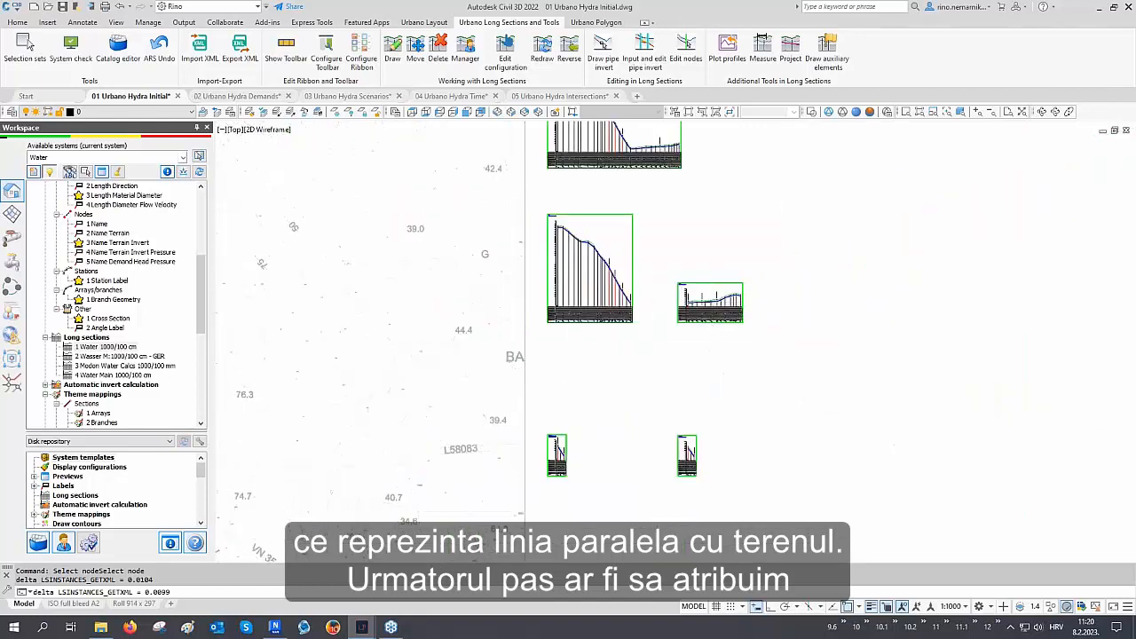
scroll(542, 318, "down", 2)
middle_click_drag(542, 318, 598, 303)
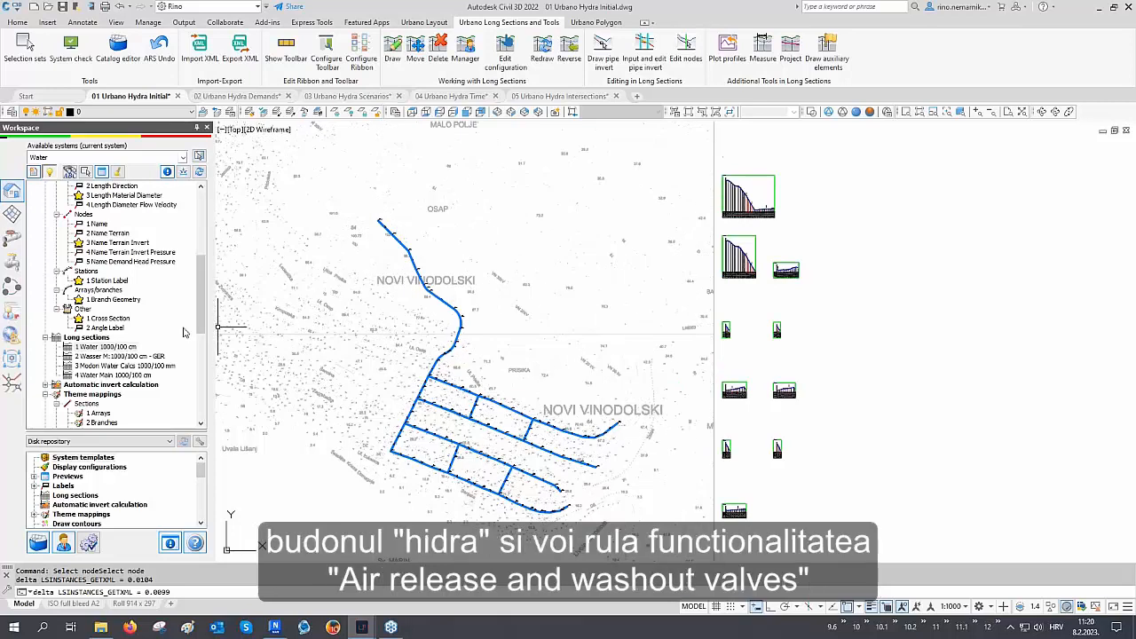
left_click(14, 265)
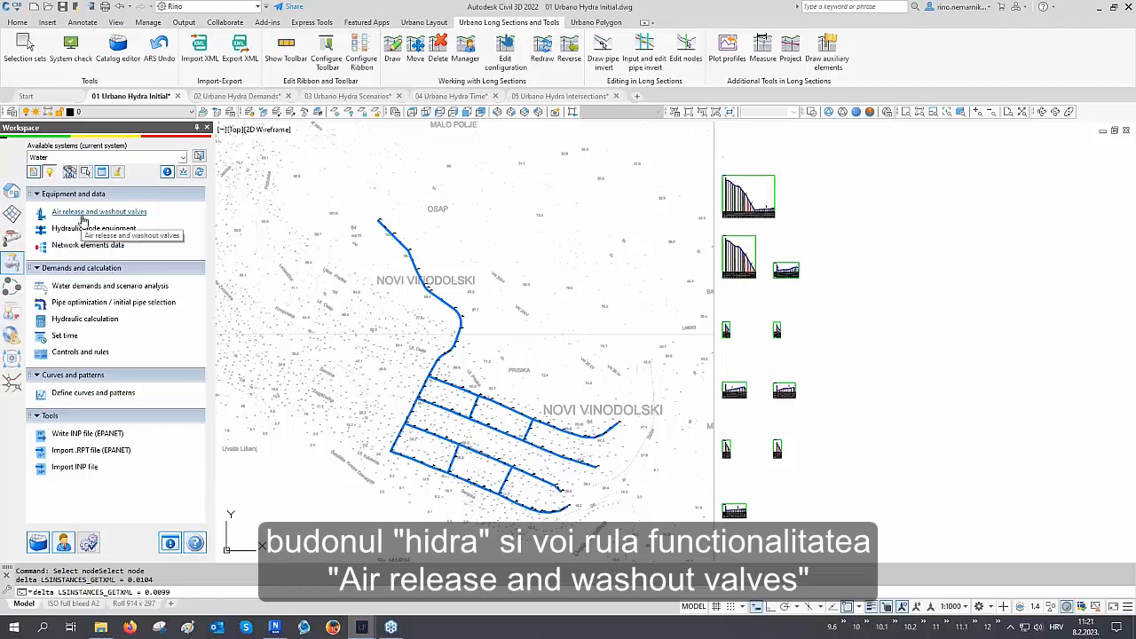
left_click(81, 213)
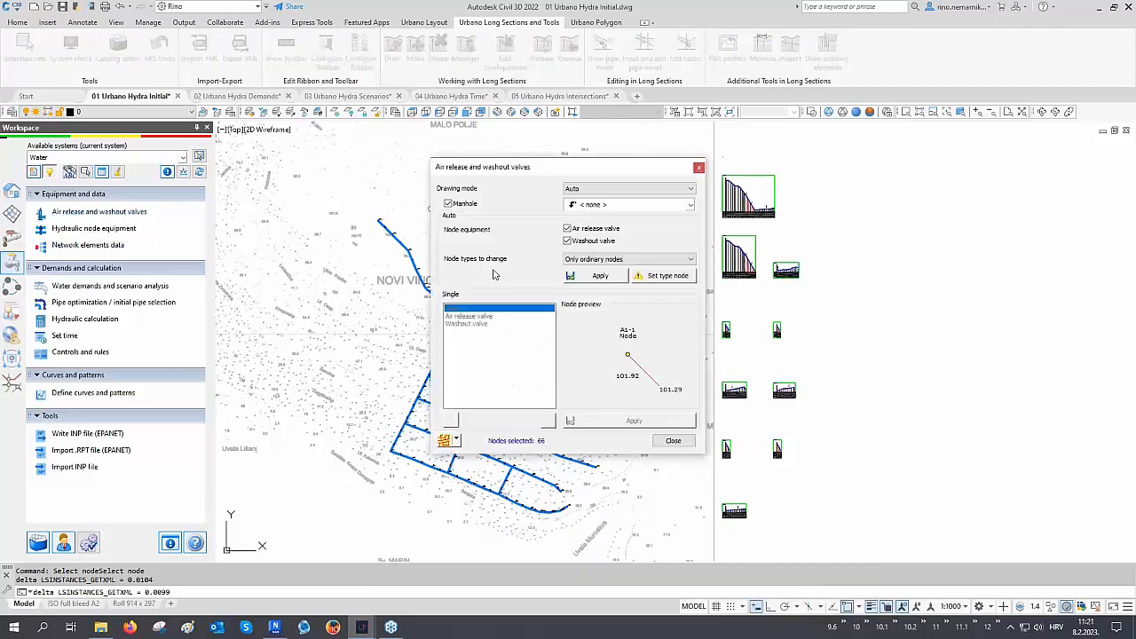
left_click(604, 189)
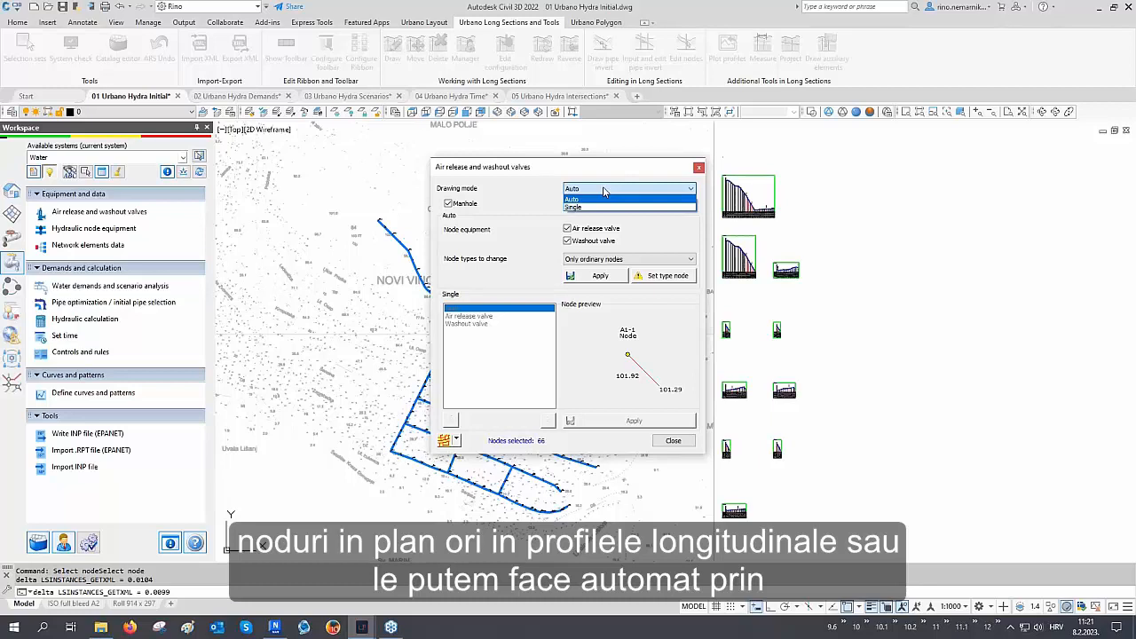
left_click(603, 199)
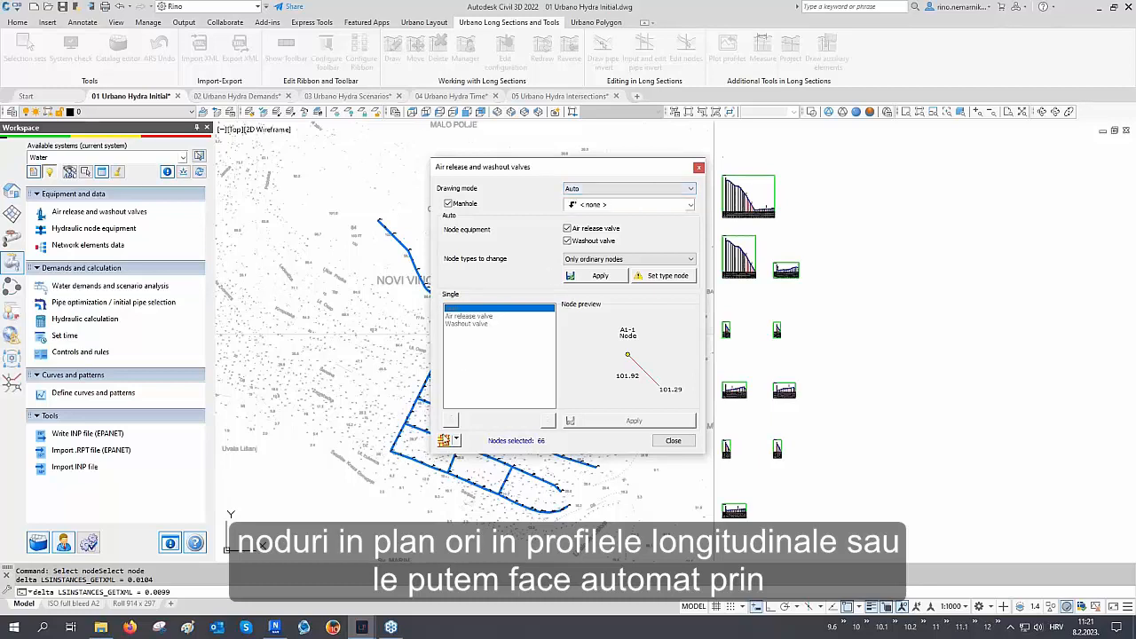
left_click(444, 440)
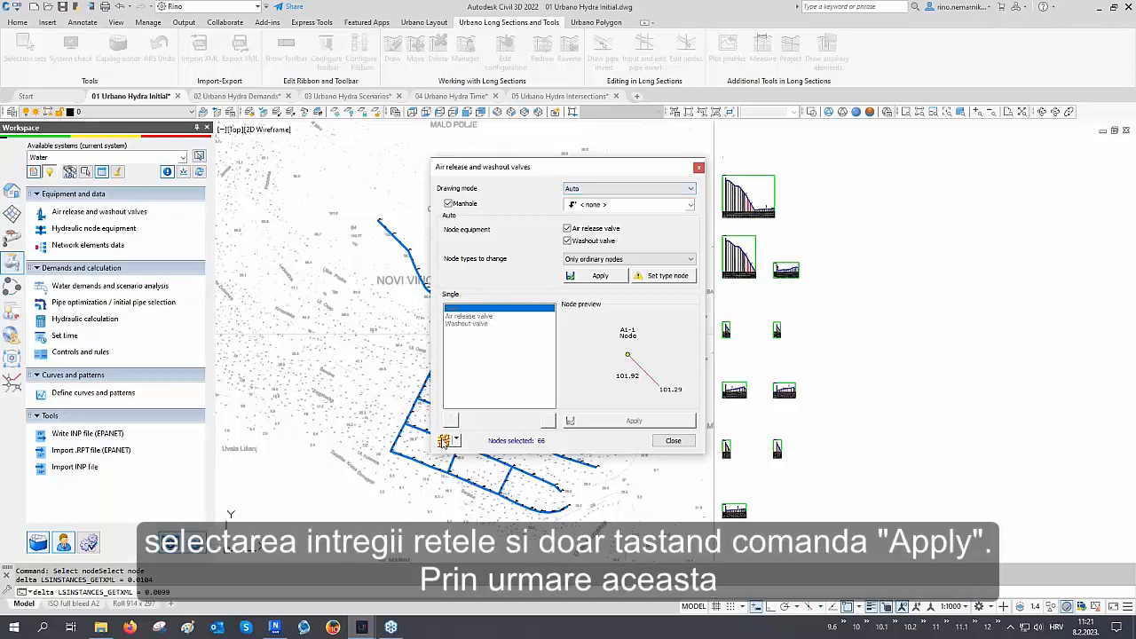
left_click(602, 277)
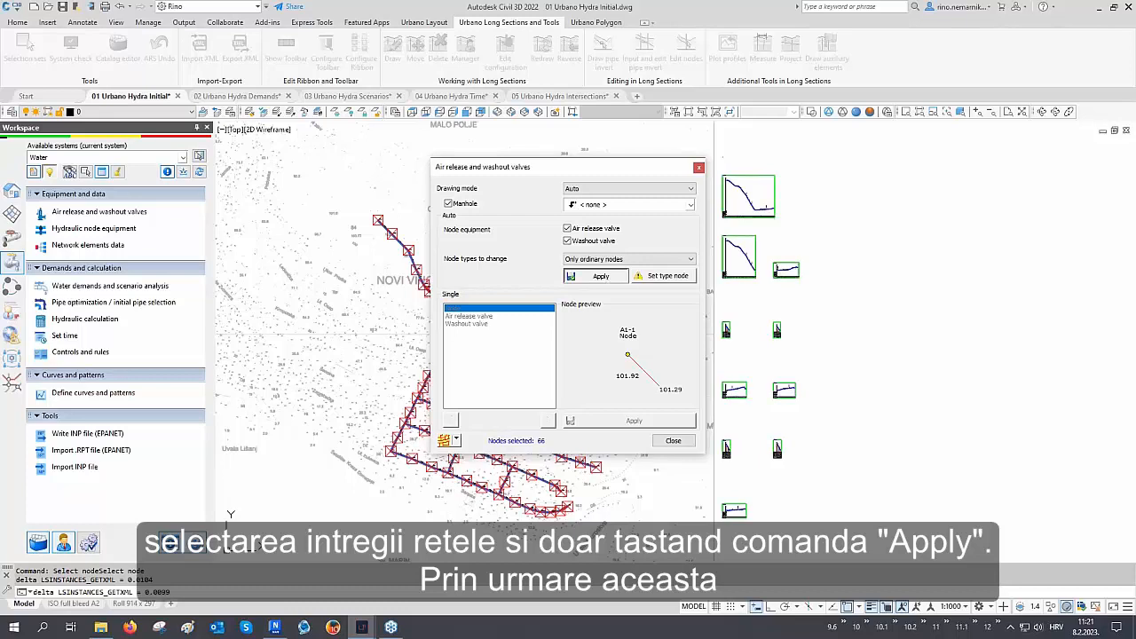
left_click(673, 440)
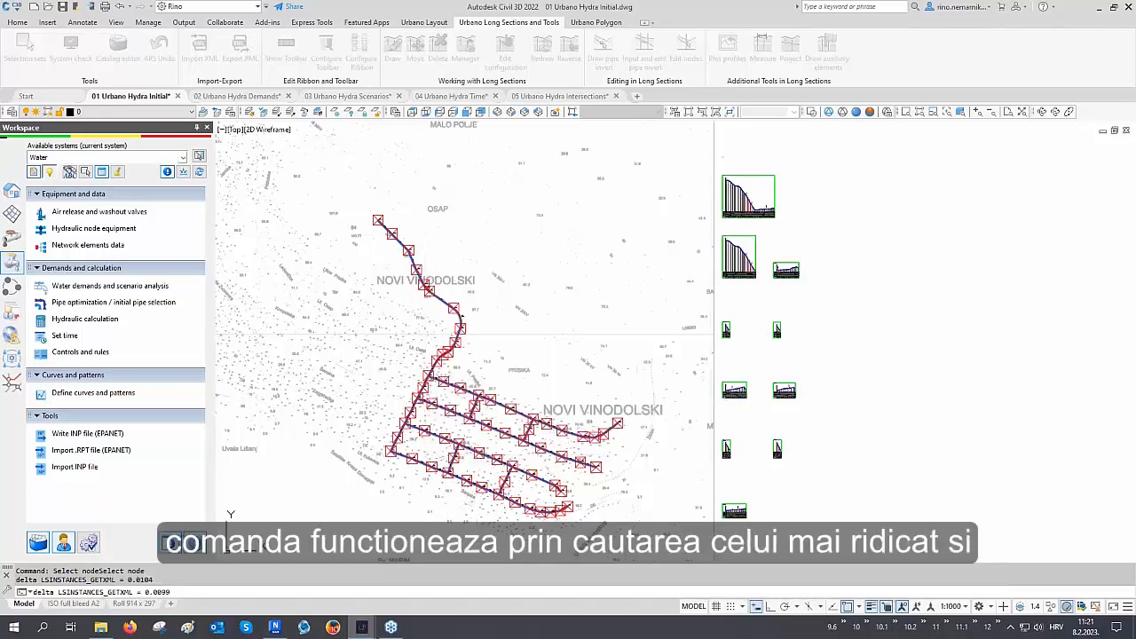
Zoom through the longitudinal sections to examine the placed air release and washout valve symbols at high and low points
scroll(649, 350, "up", 10)
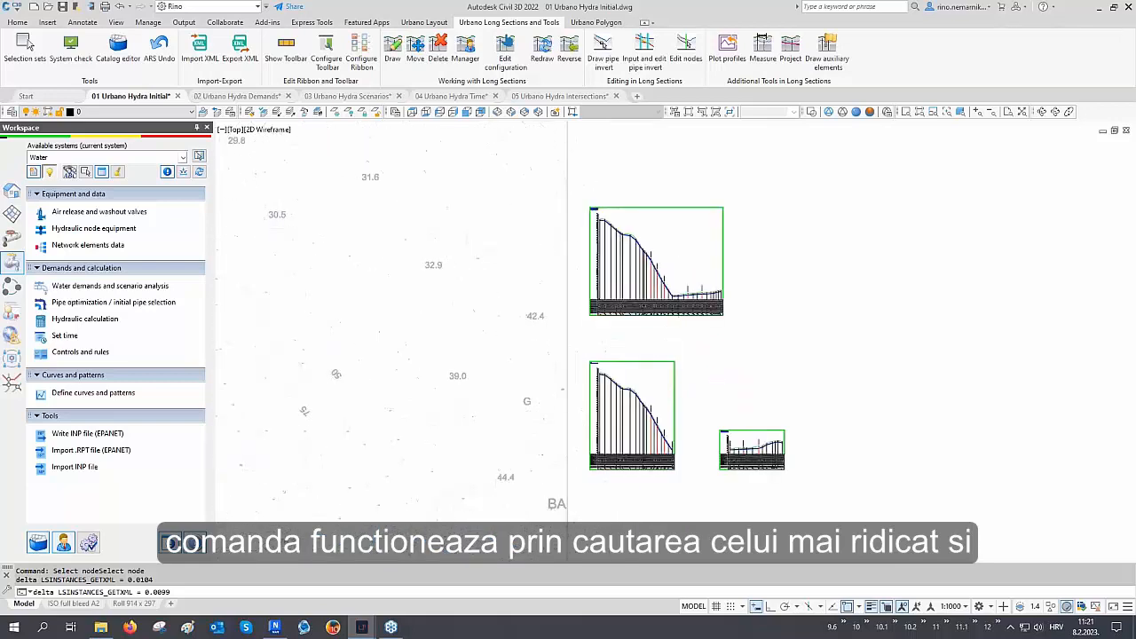
scroll(610, 282, "up", 5)
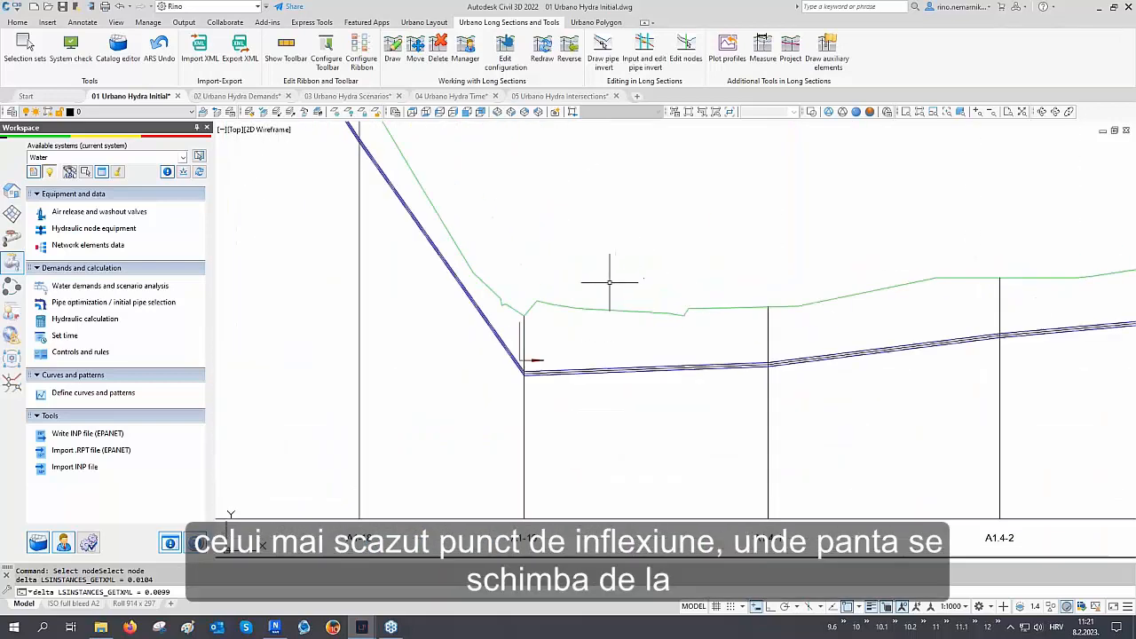
scroll(582, 319, "down", 3)
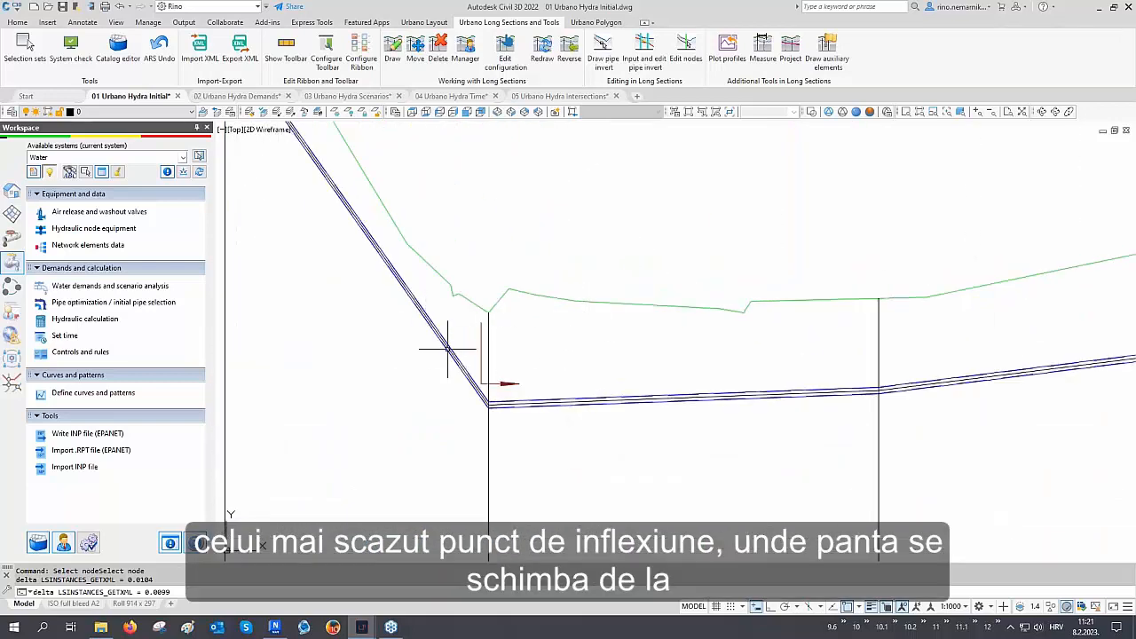
scroll(443, 346, "up", 1)
scroll(444, 349, "down", 6)
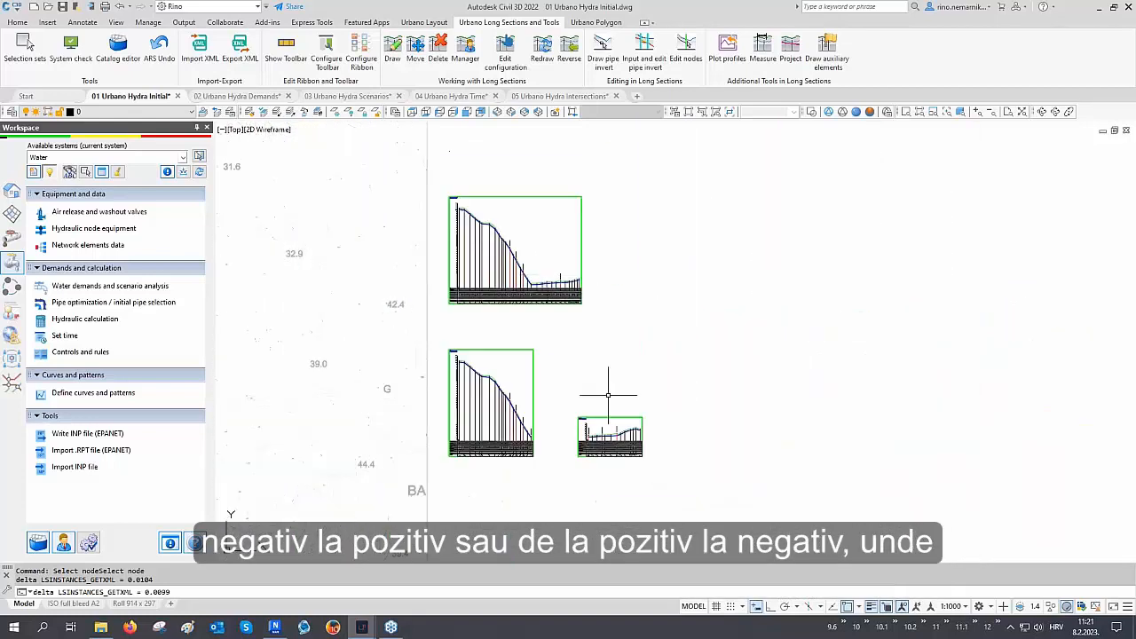
scroll(644, 434, "up", 6)
scroll(617, 384, "up", 2)
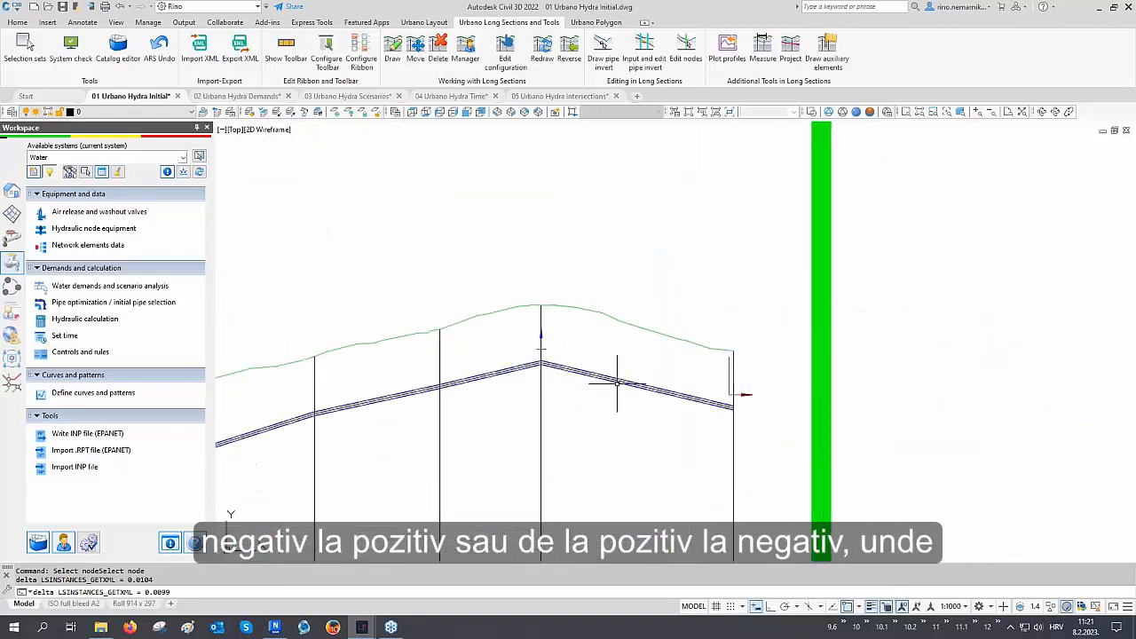
scroll(588, 380, "up", 2)
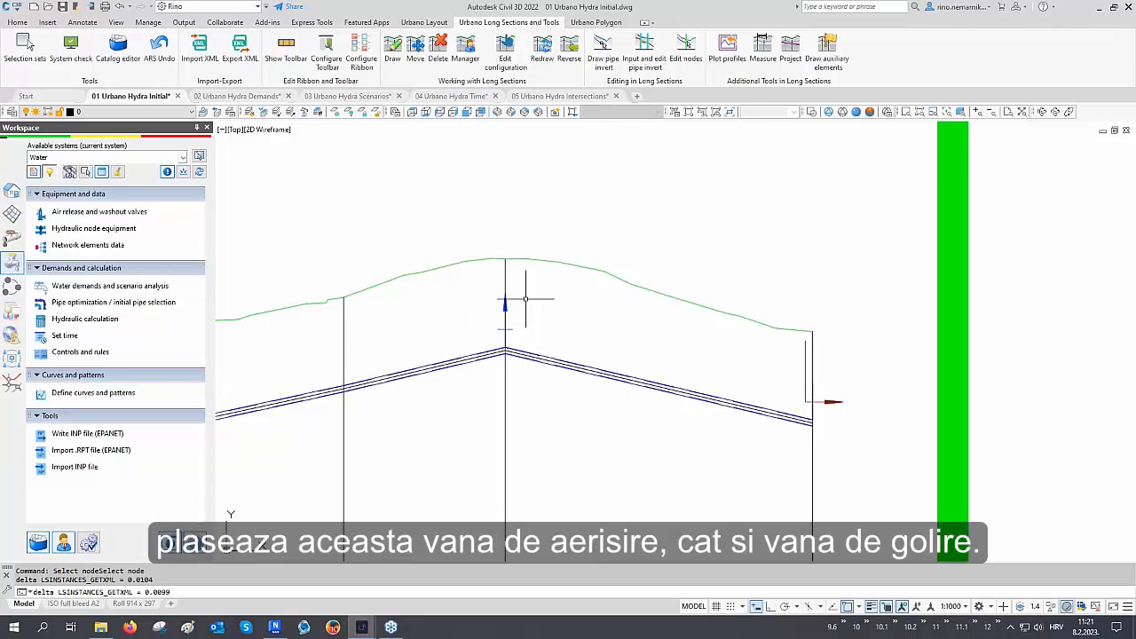
scroll(696, 342, "down", 8)
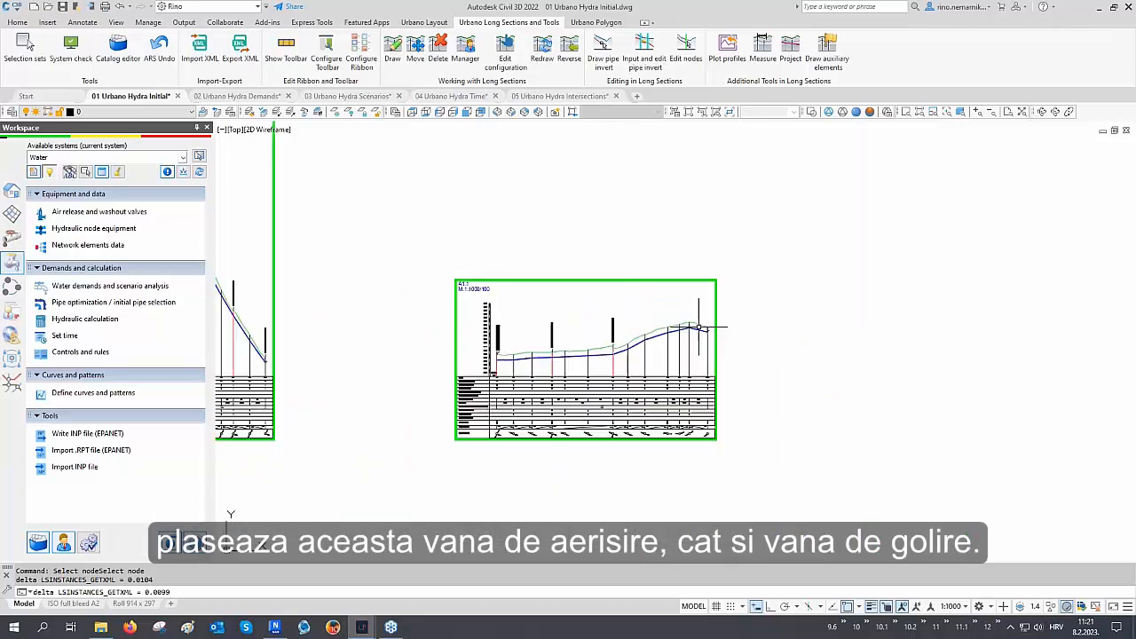
middle_click_drag(688, 415, 704, 288)
middle_click_drag(705, 433, 713, 334)
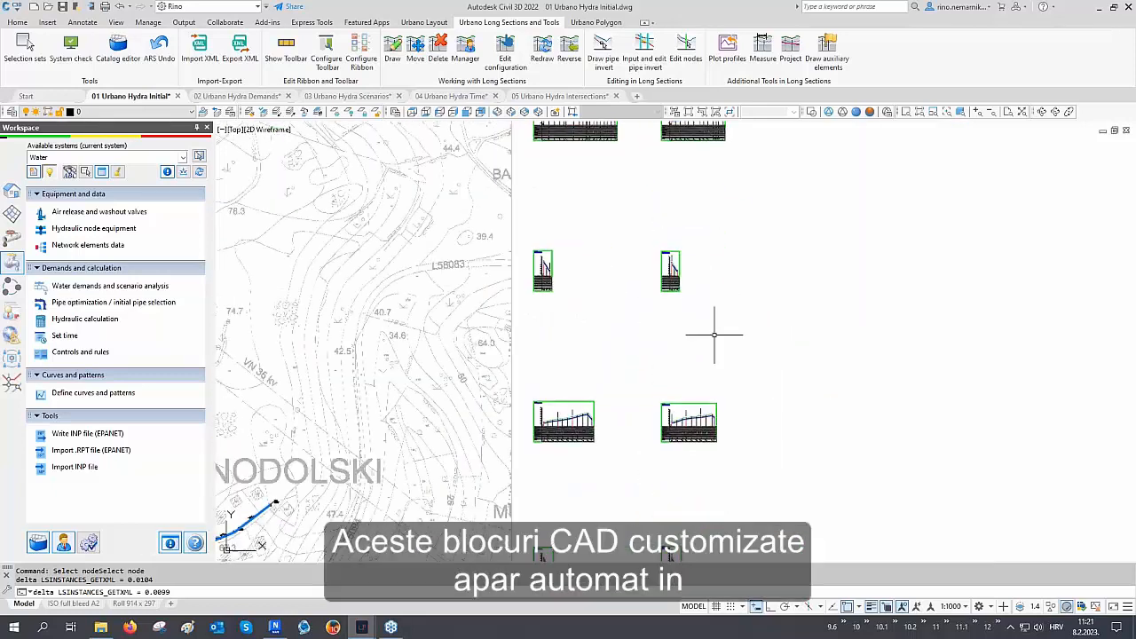
scroll(711, 424, "up", 6)
scroll(710, 425, "up", 6)
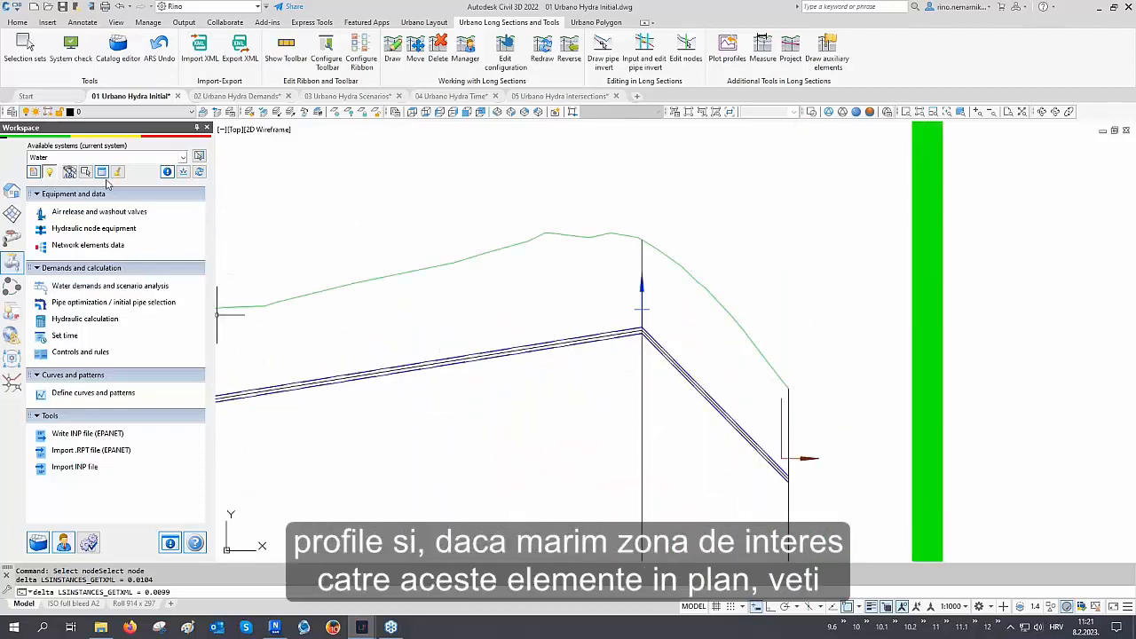
Locate the picked profile valve node in the plan view with the Search tool, then close it
left_click(71, 172)
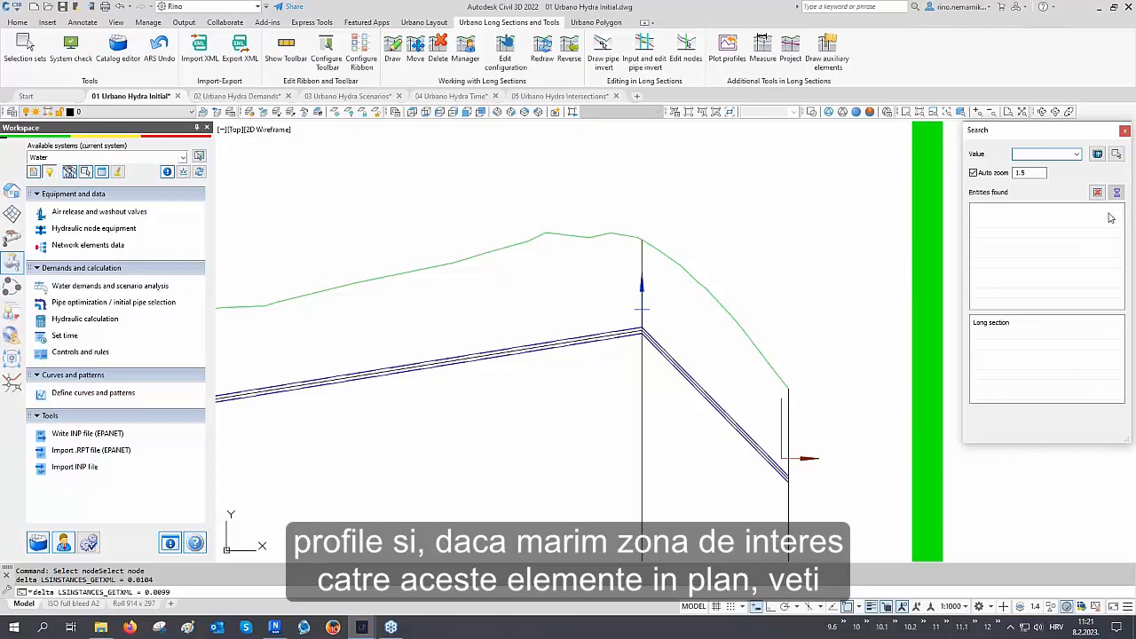
left_click(1117, 155)
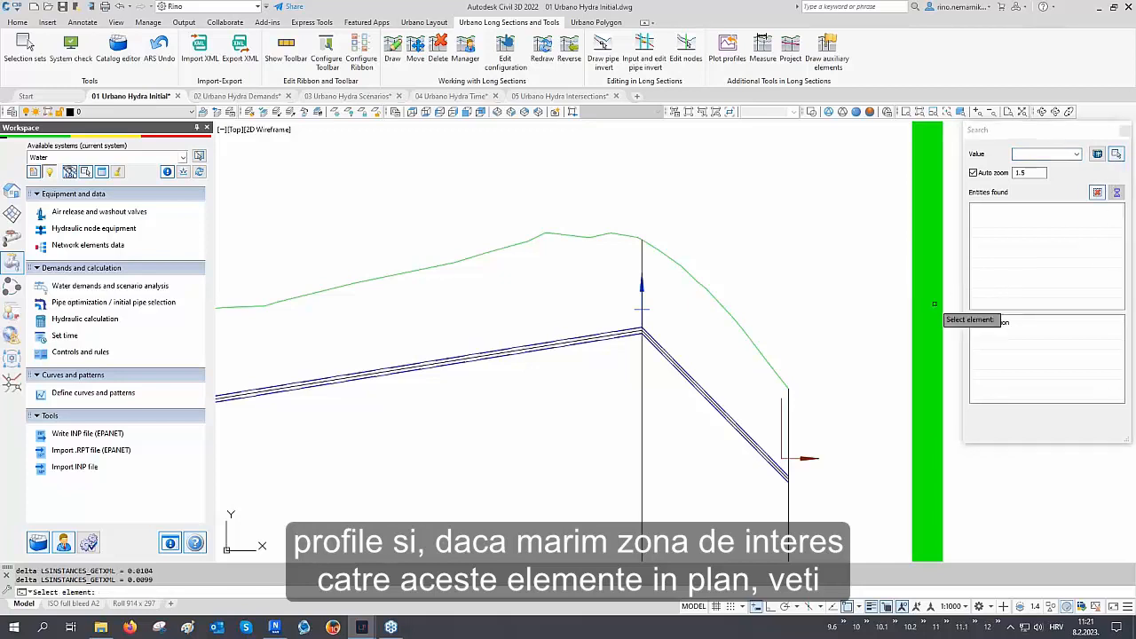
left_click(642, 361)
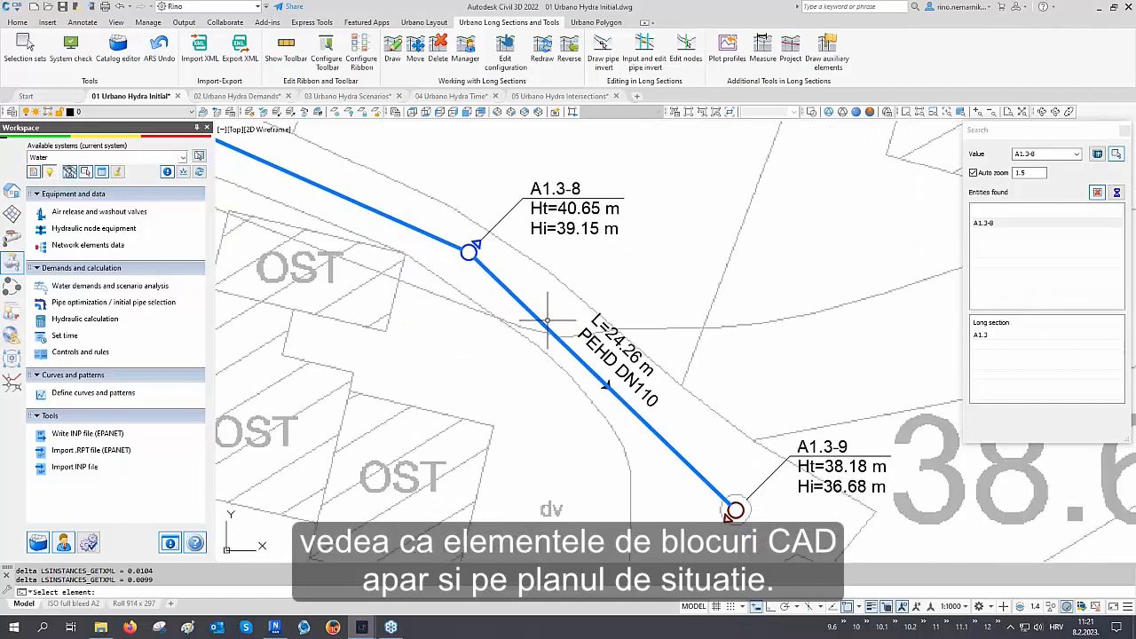
left_click(1124, 131)
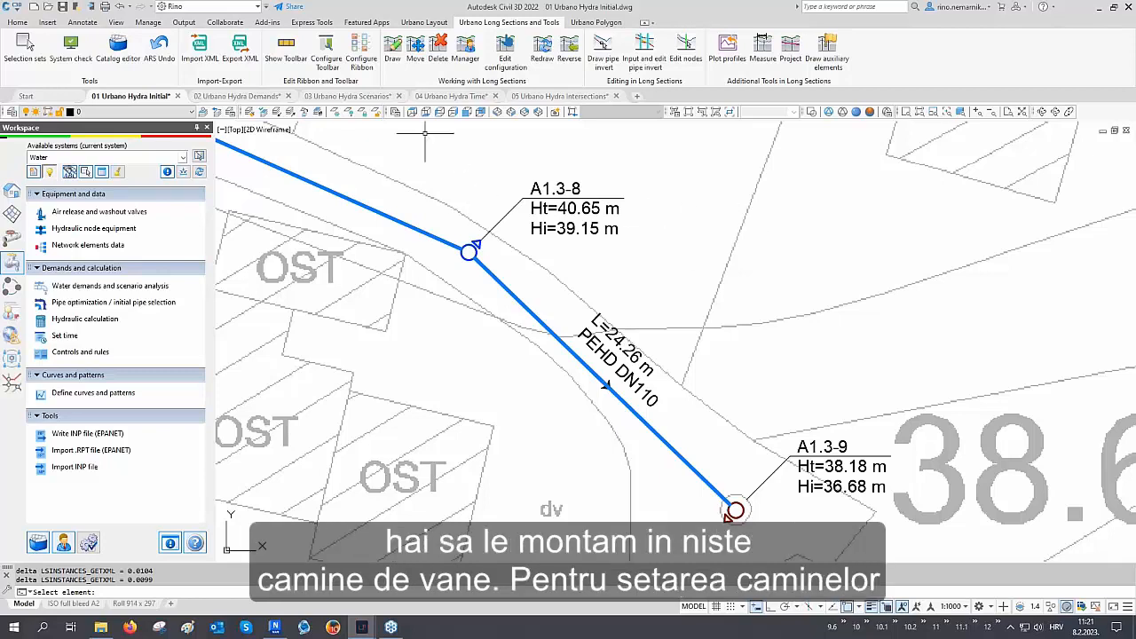
Open the Set manholes tool and choose the BC 160x160 rectangular open manhole from the catalog
left_click(425, 23)
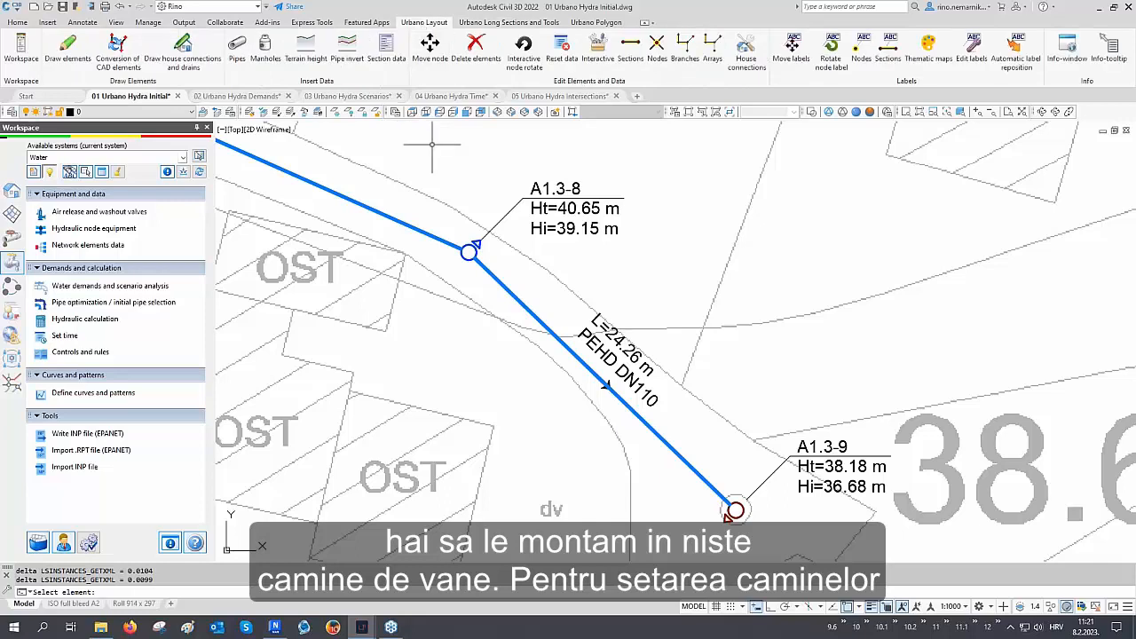
left_click(271, 59)
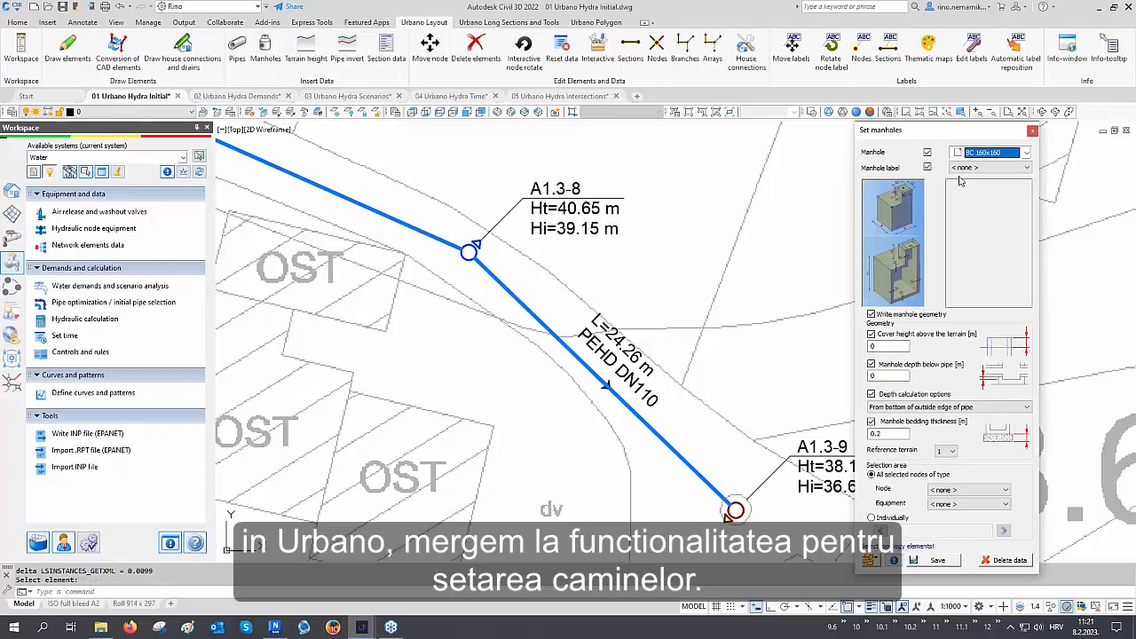
left_click(1005, 158)
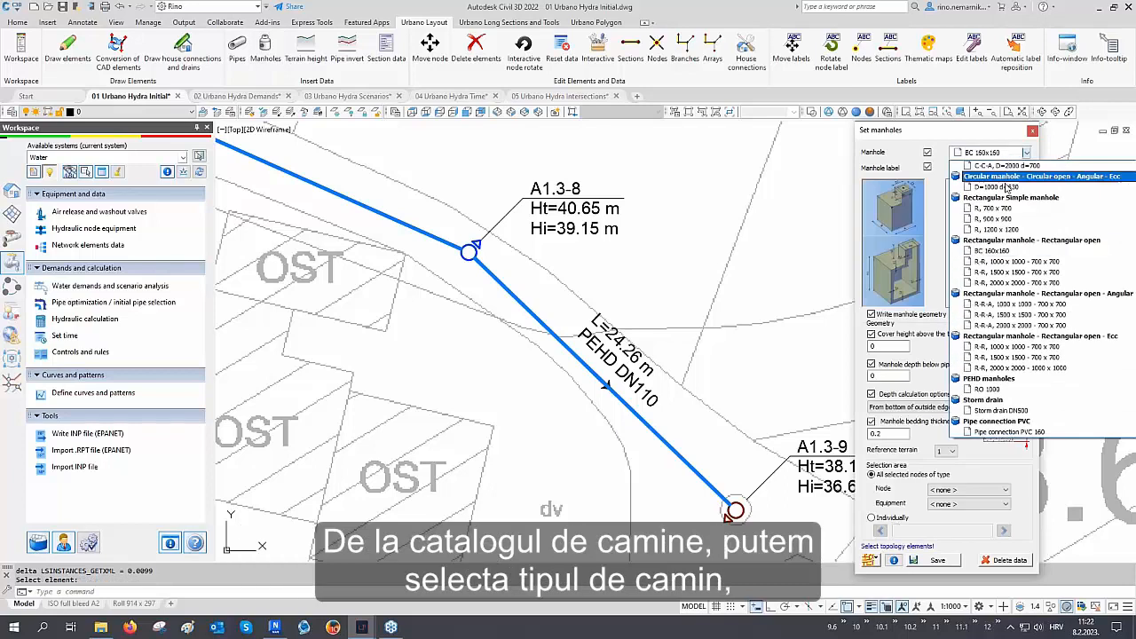
scroll(1012, 240, "up", 3)
scroll(1012, 242, "up", 2)
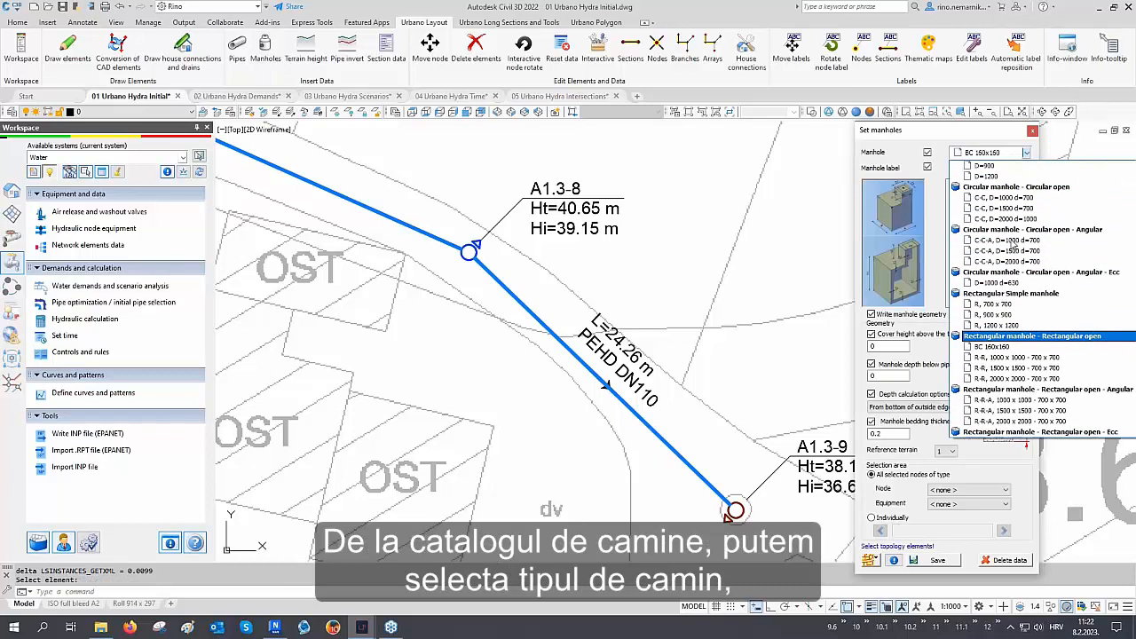
scroll(1012, 241, "down", 3)
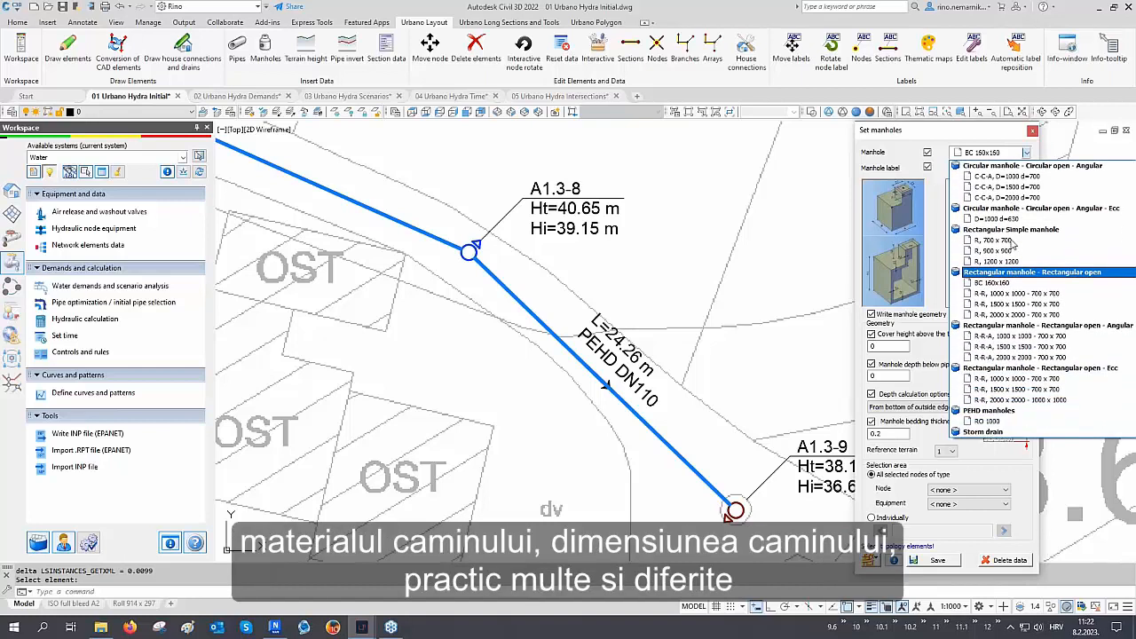
scroll(1012, 241, "down", 1)
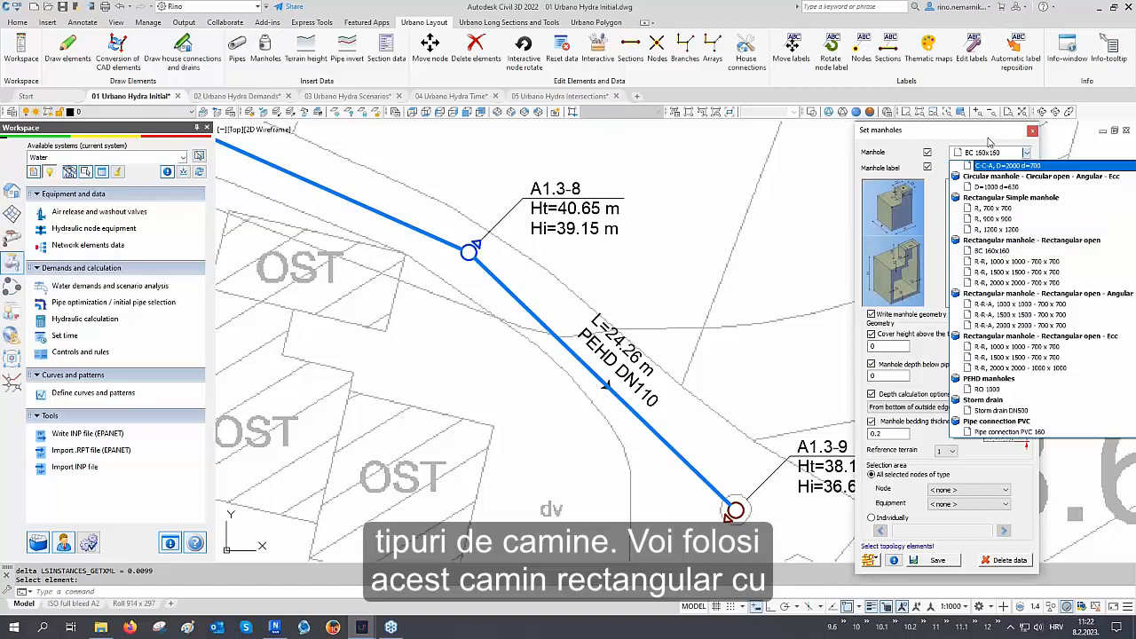
left_click(990, 142)
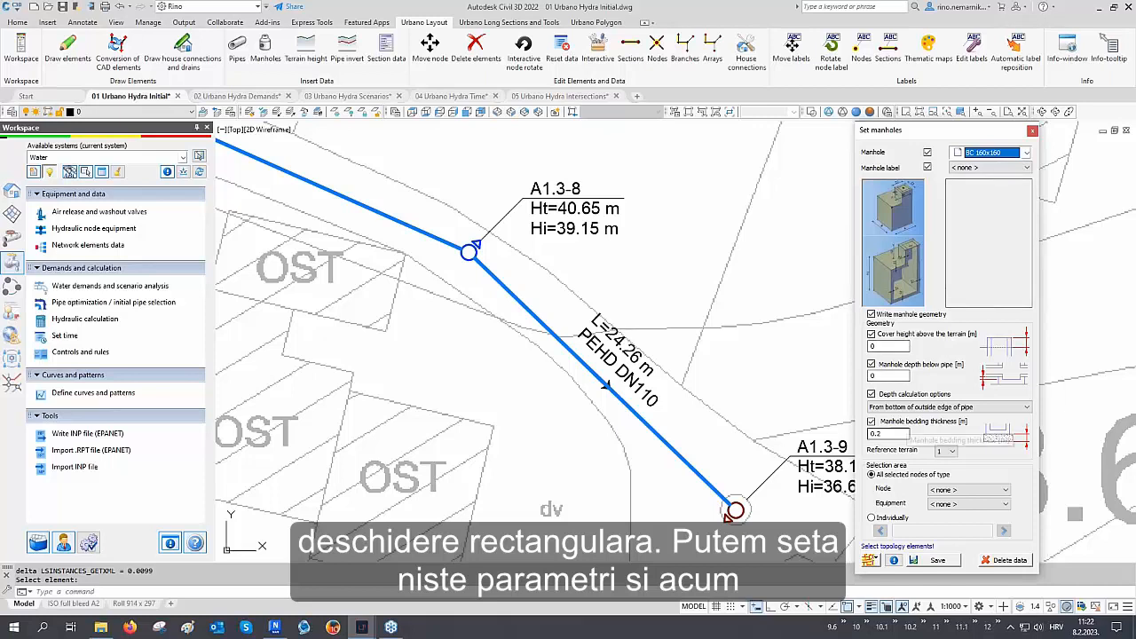
Assign the BC 160x160 manhole to all nodes of type Air release valve and save
left_click(870, 560)
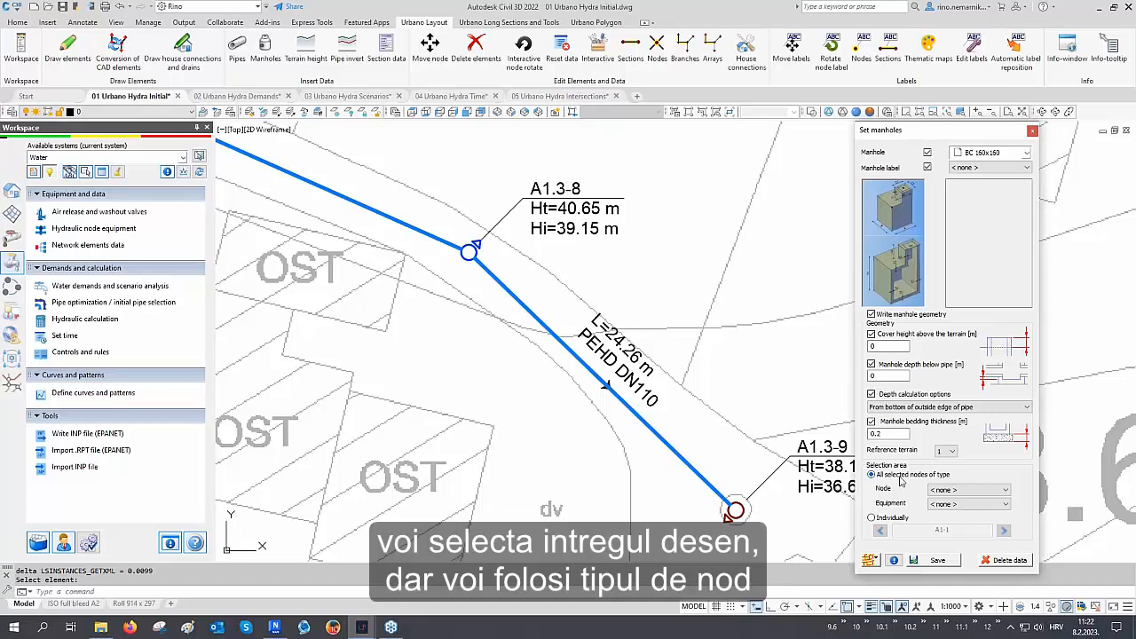
left_click(948, 491)
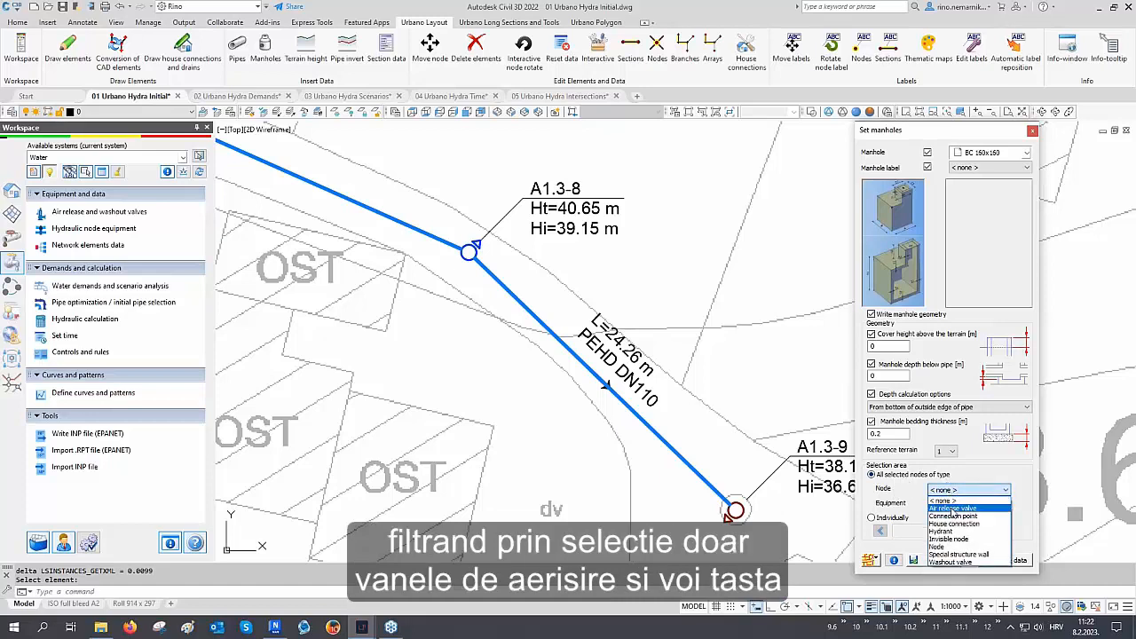
left_click(953, 510)
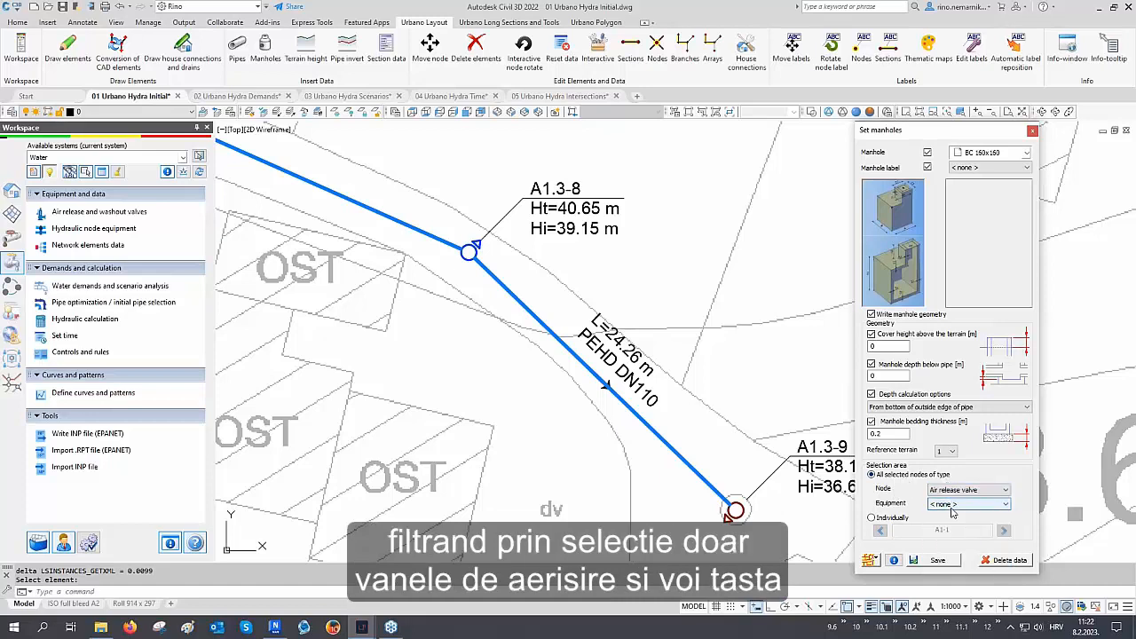
left_click(940, 565)
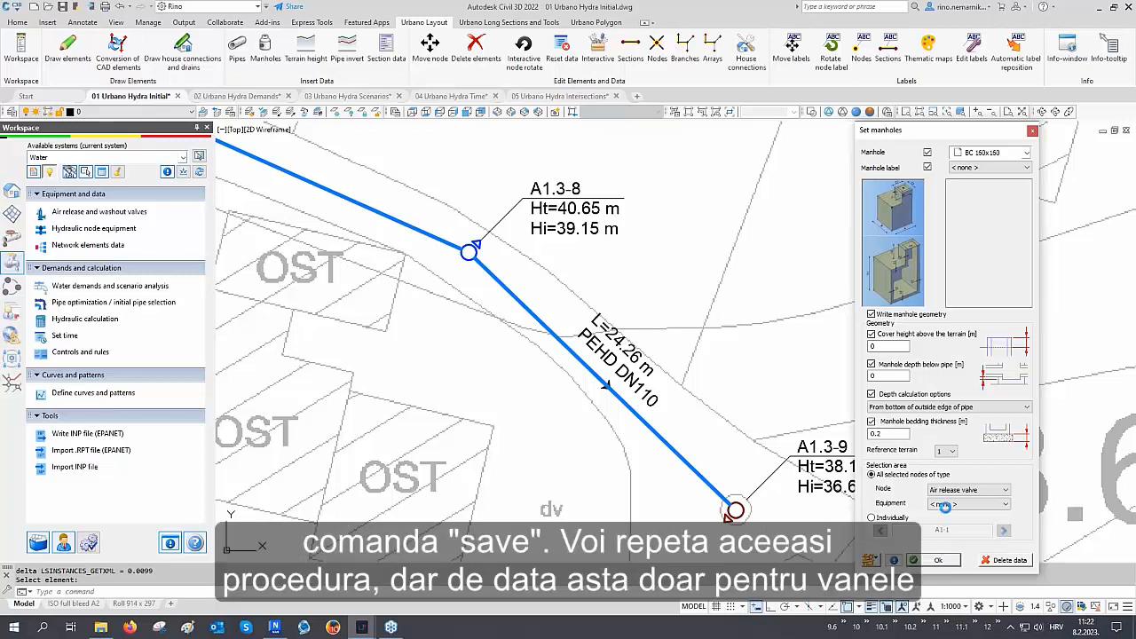
Assign the same manhole to all nodes of type Washout valve and save
left_click(948, 491)
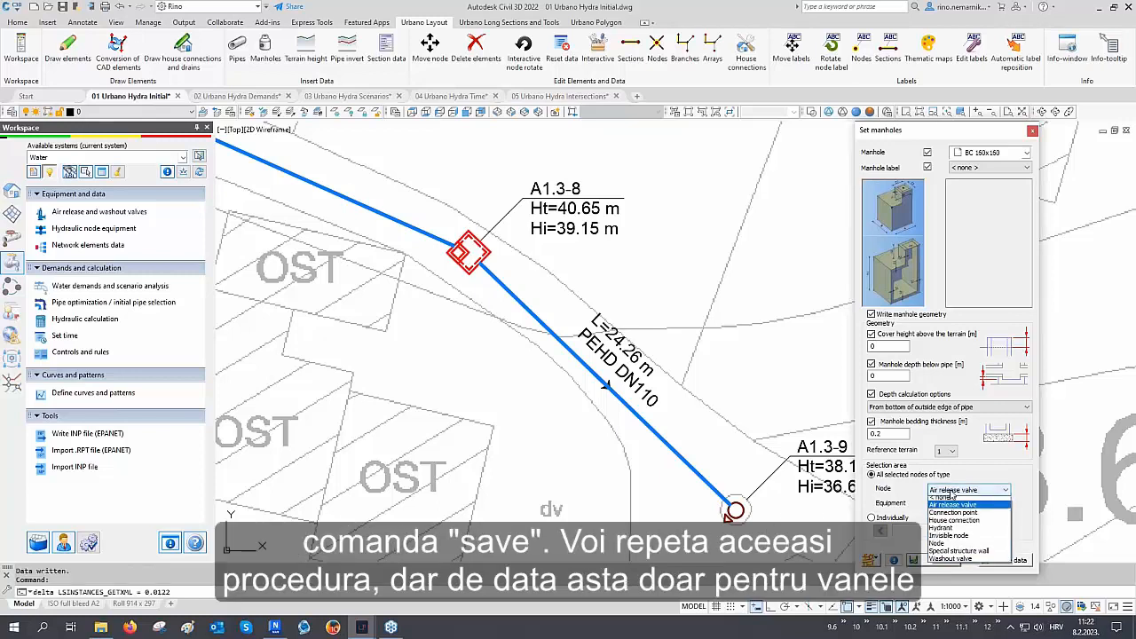
left_click(946, 563)
left_click(939, 560)
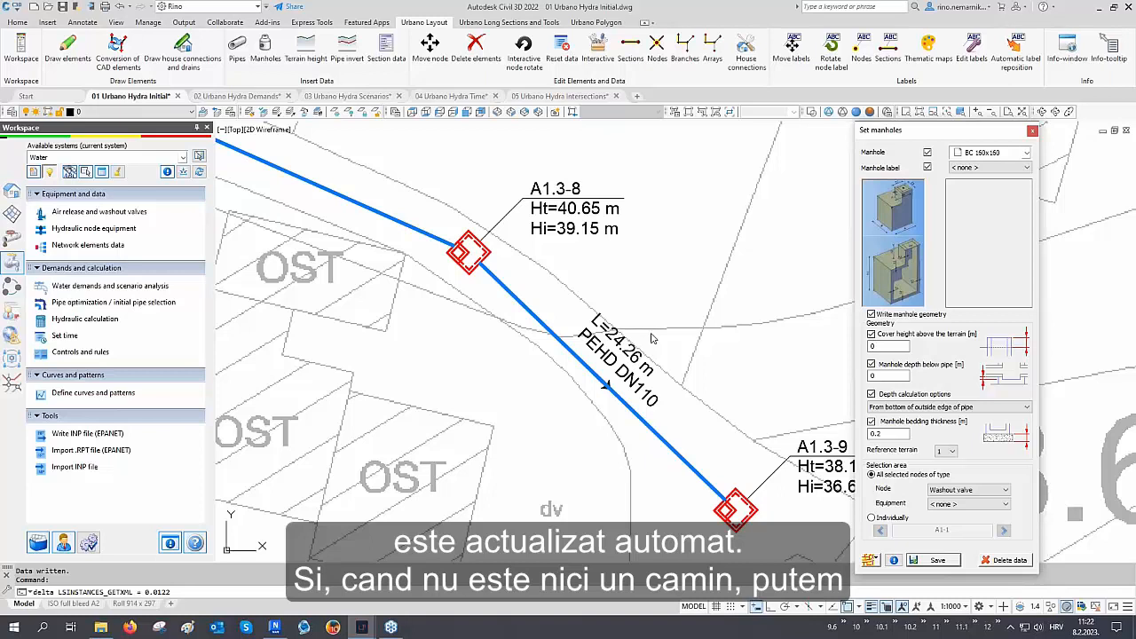
Pan and zoom around the plan to examine the manhole symbols placed at the valve nodes
middle_click_drag(704, 363, 630, 302)
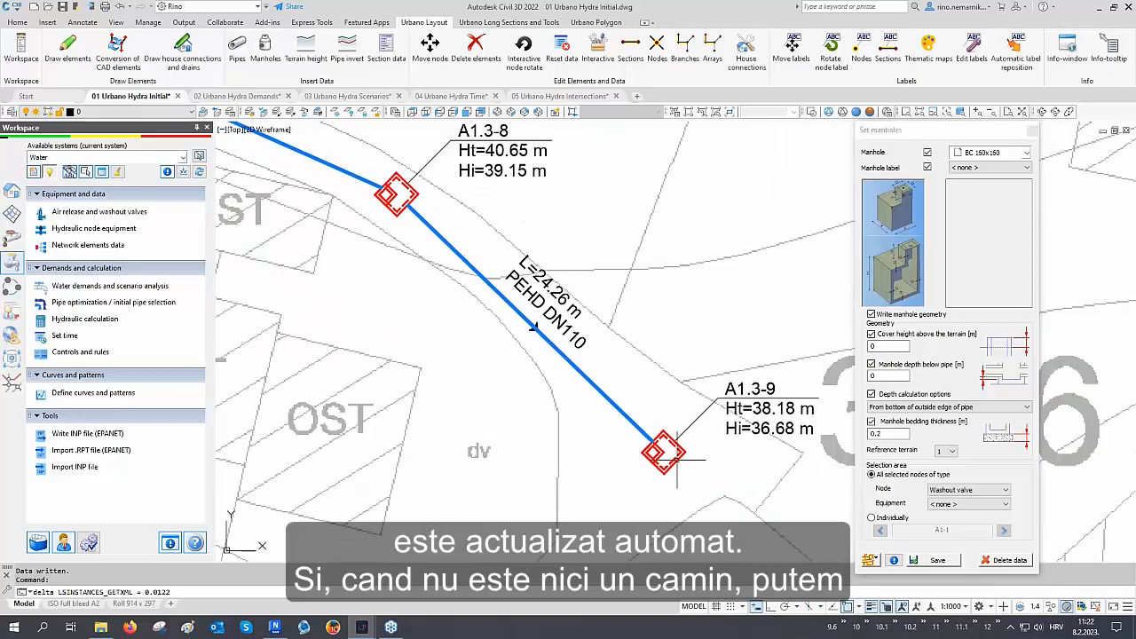
scroll(674, 448, "up", 3)
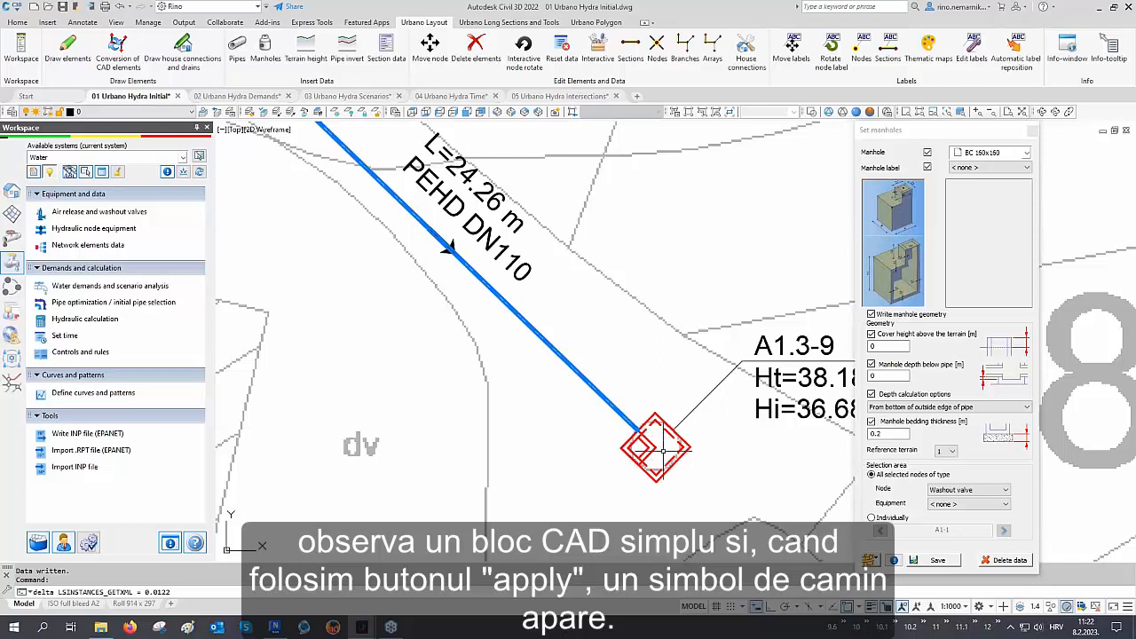
middle_click_drag(615, 416, 676, 459)
scroll(627, 378, "down", 4)
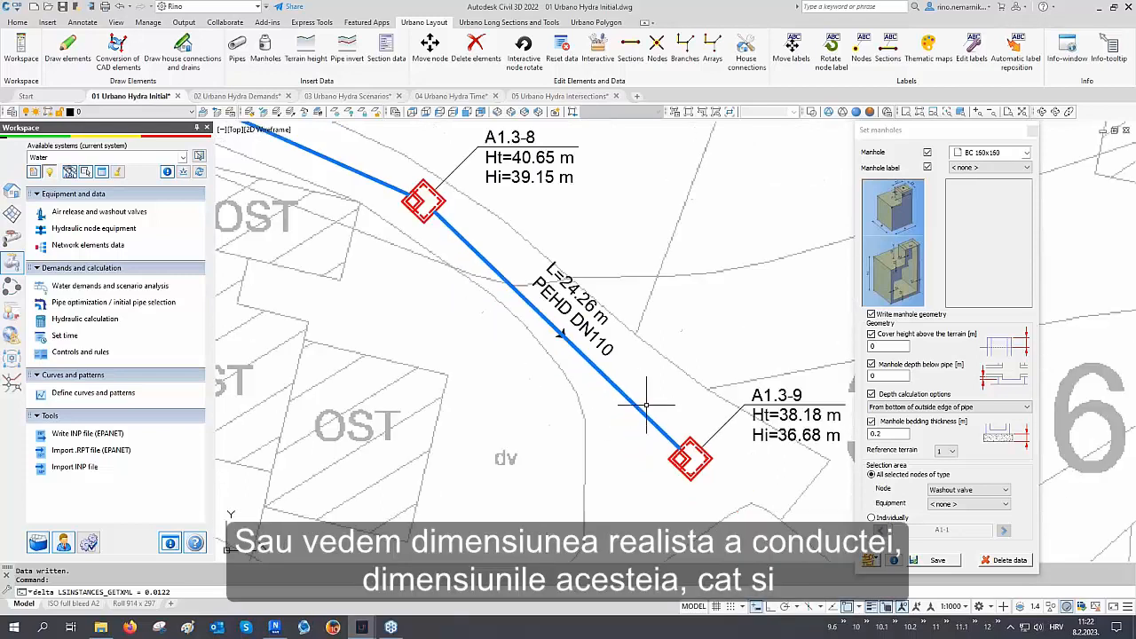
middle_click_drag(456, 256, 570, 341)
scroll(492, 274, "up", 6)
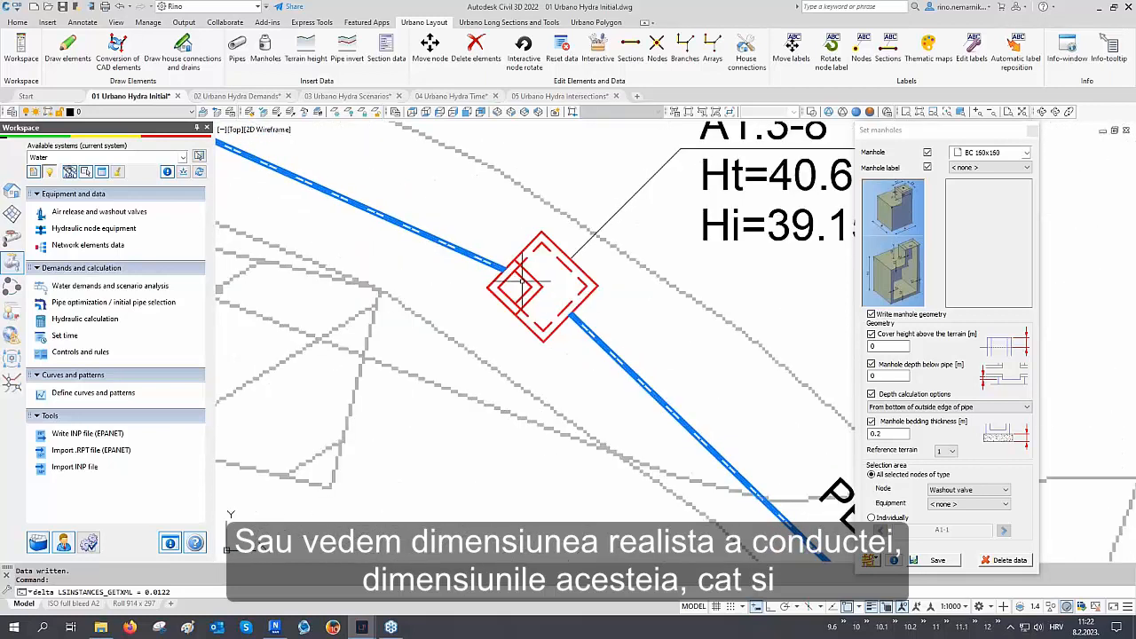
scroll(492, 273, "down", 5)
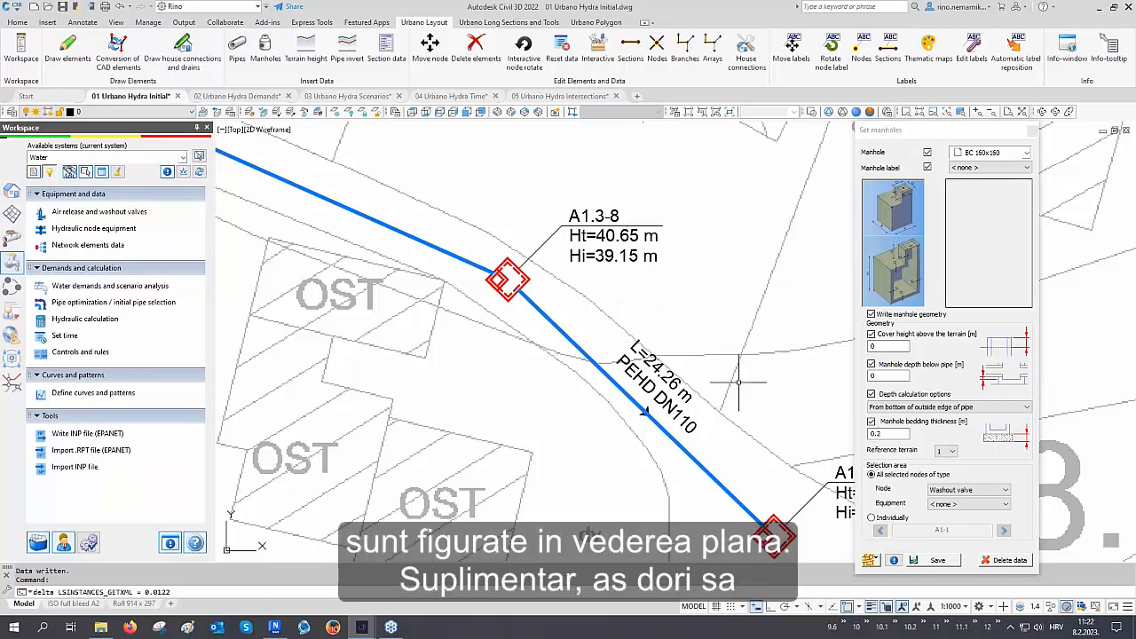
scroll(739, 383, "down", 10)
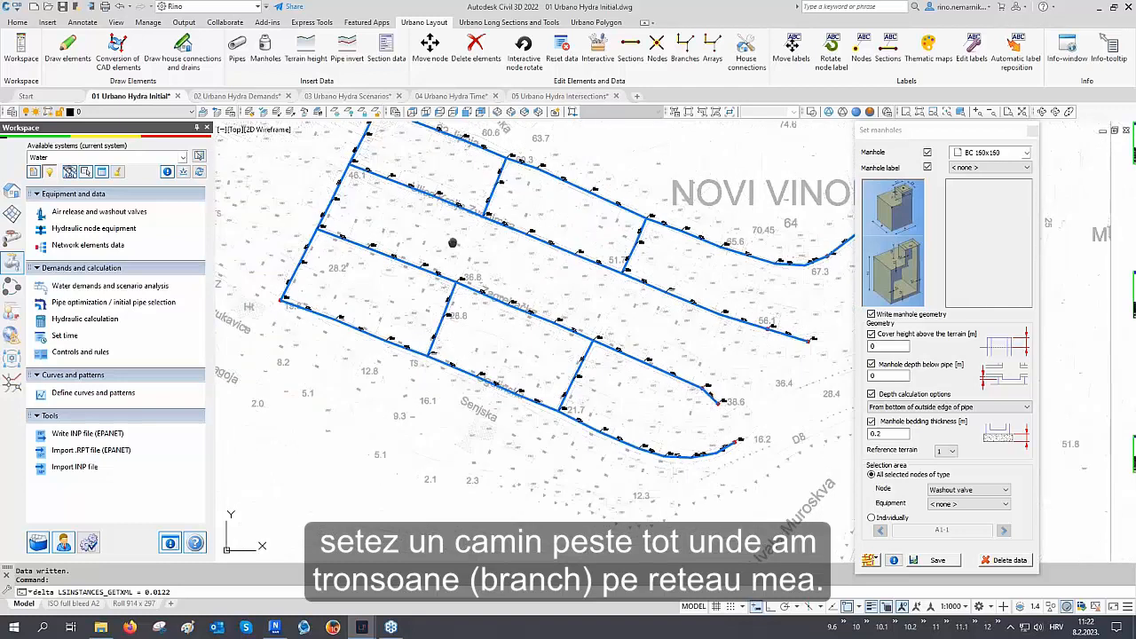
scroll(453, 243, "down", 1)
scroll(489, 325, "up", 3)
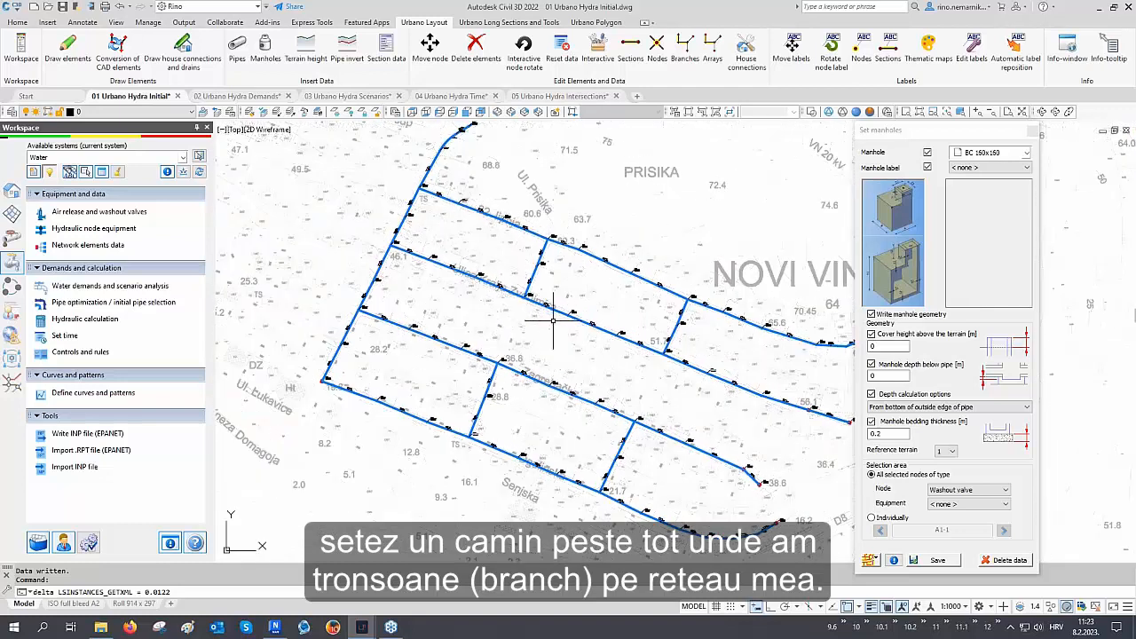
Clear the node type filter and place manholes on the branch junction nodes by picking each node individually
left_click(963, 490)
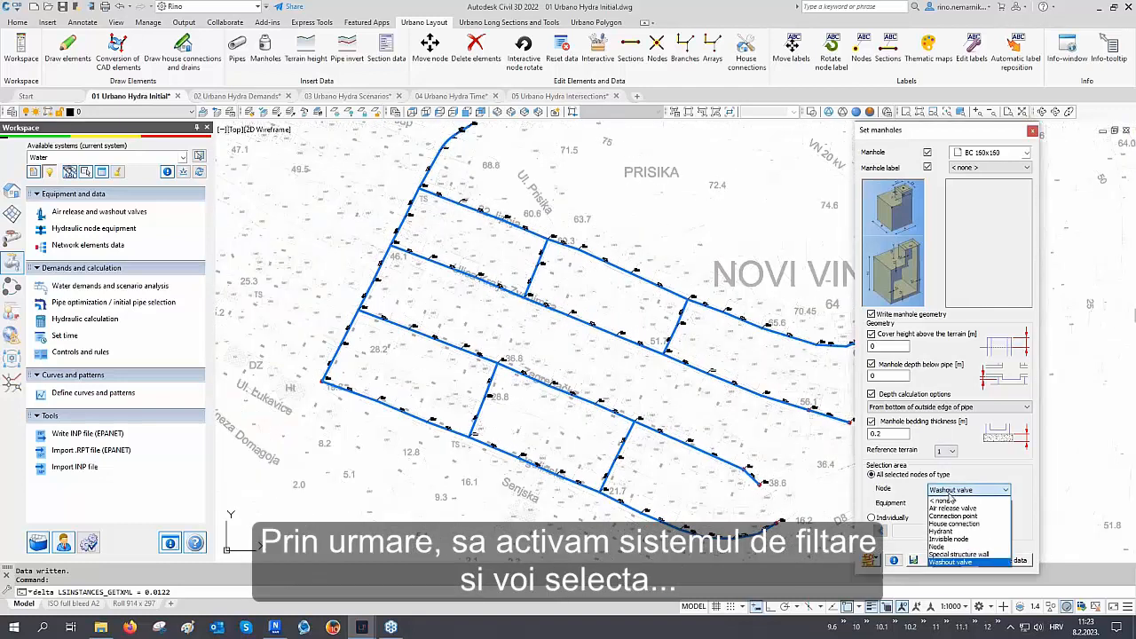
left_click(946, 502)
left_click(870, 560)
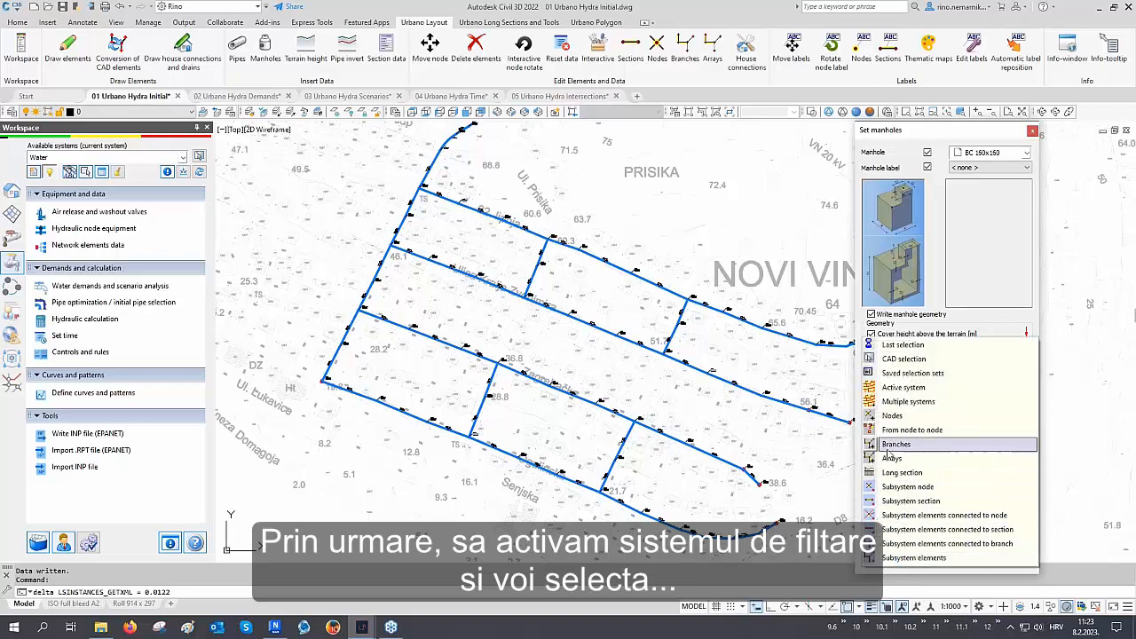
left_click(891, 417)
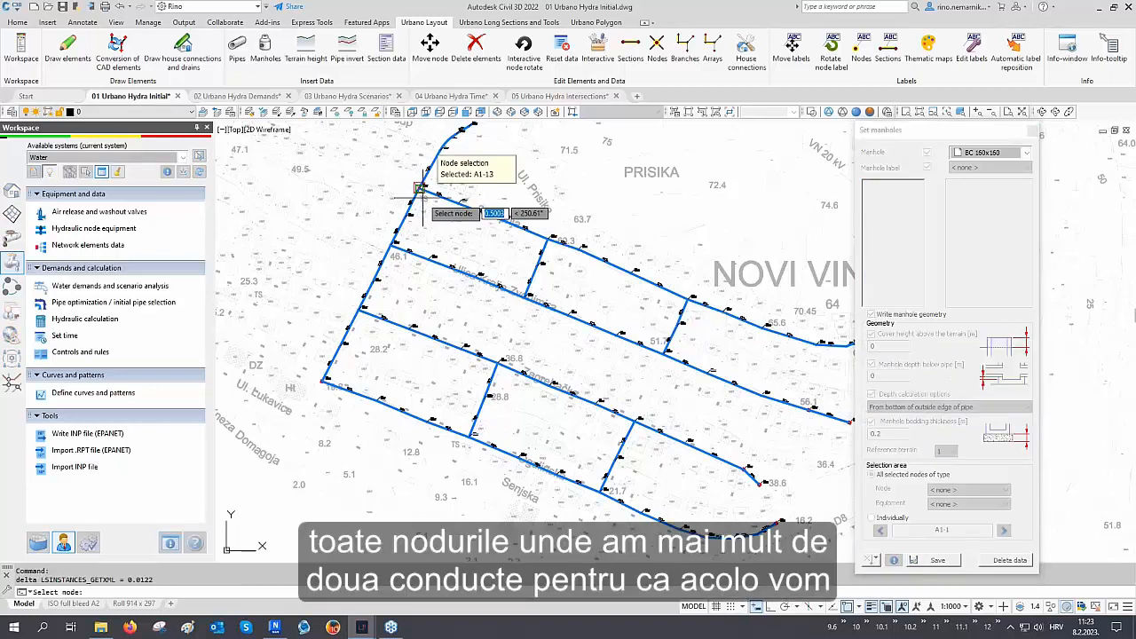
key("F3")
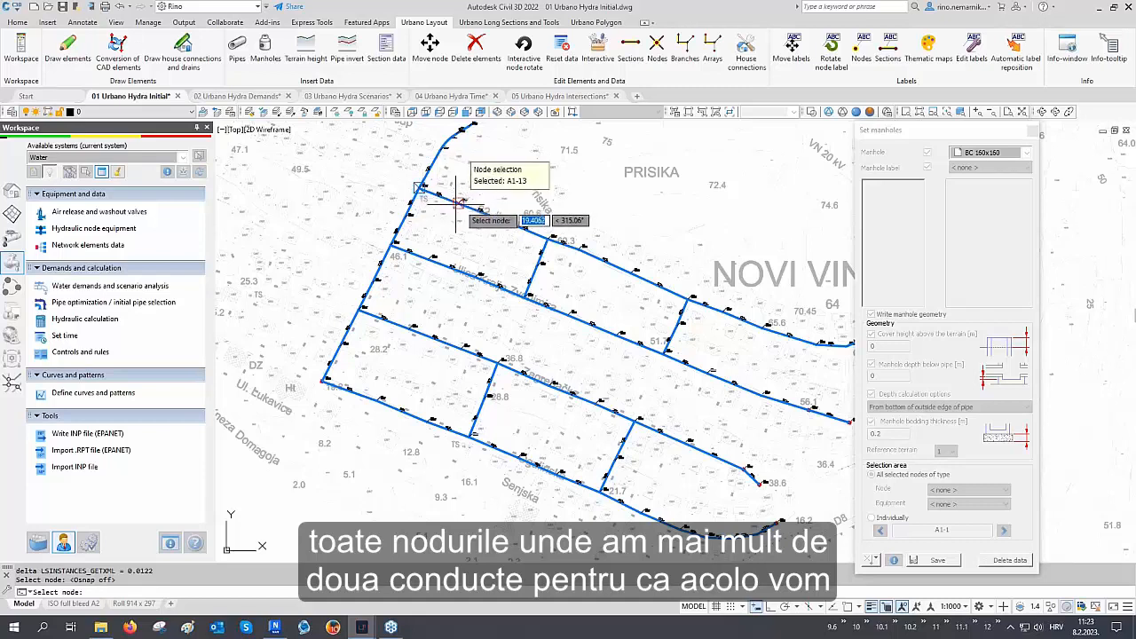
left_click(550, 237)
left_click(701, 280)
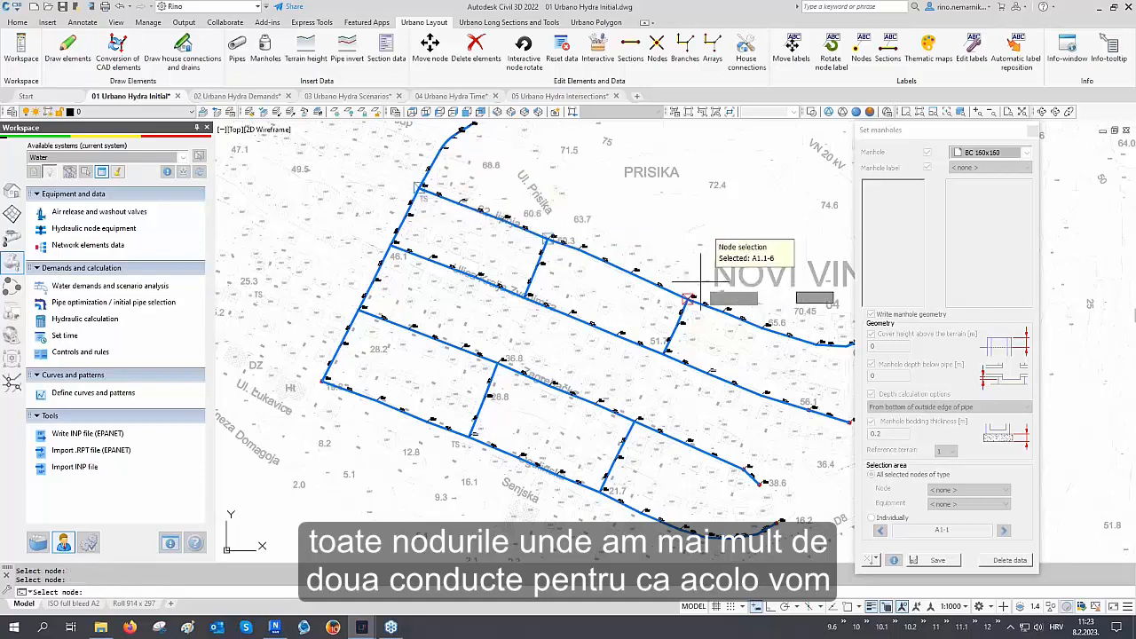
left_click(510, 309)
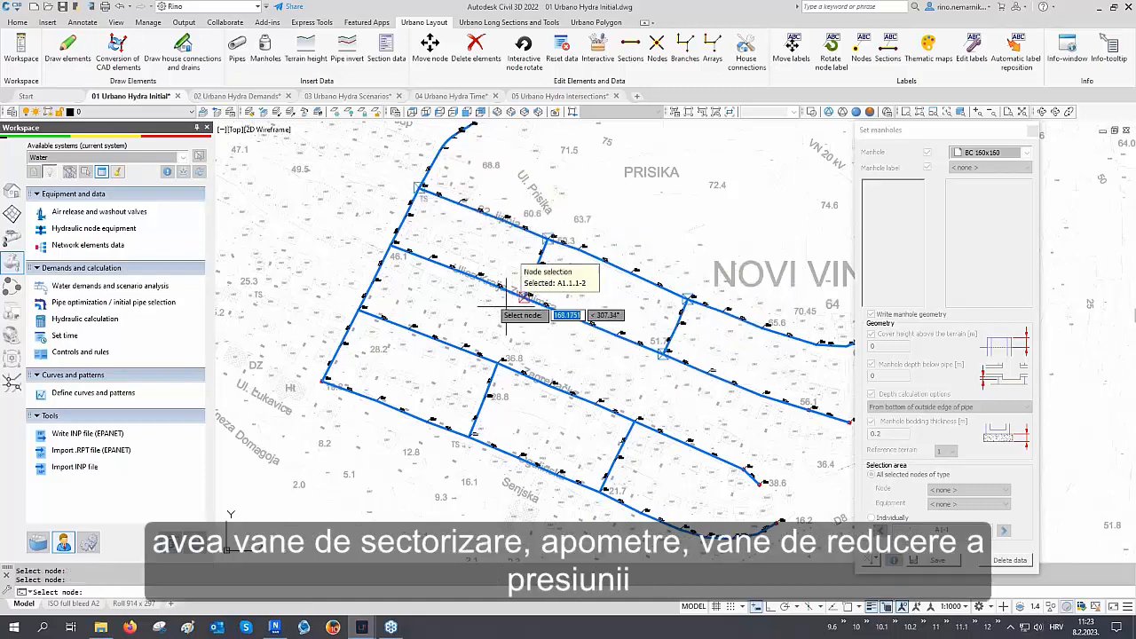
left_click(401, 252)
left_click(365, 304)
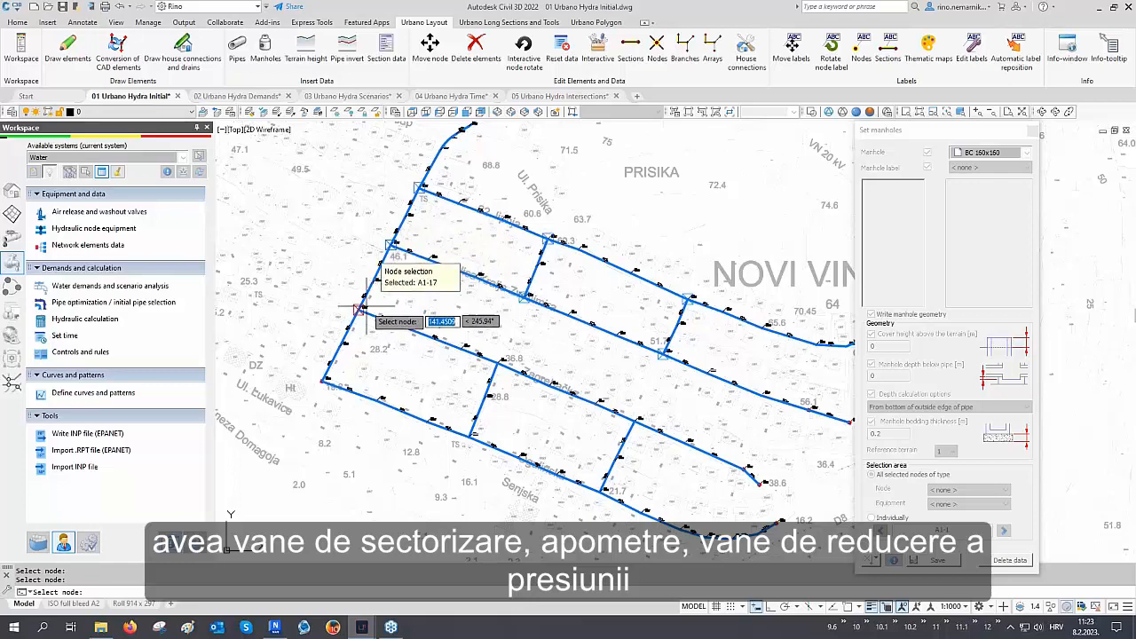
left_click(492, 351)
left_click(636, 416)
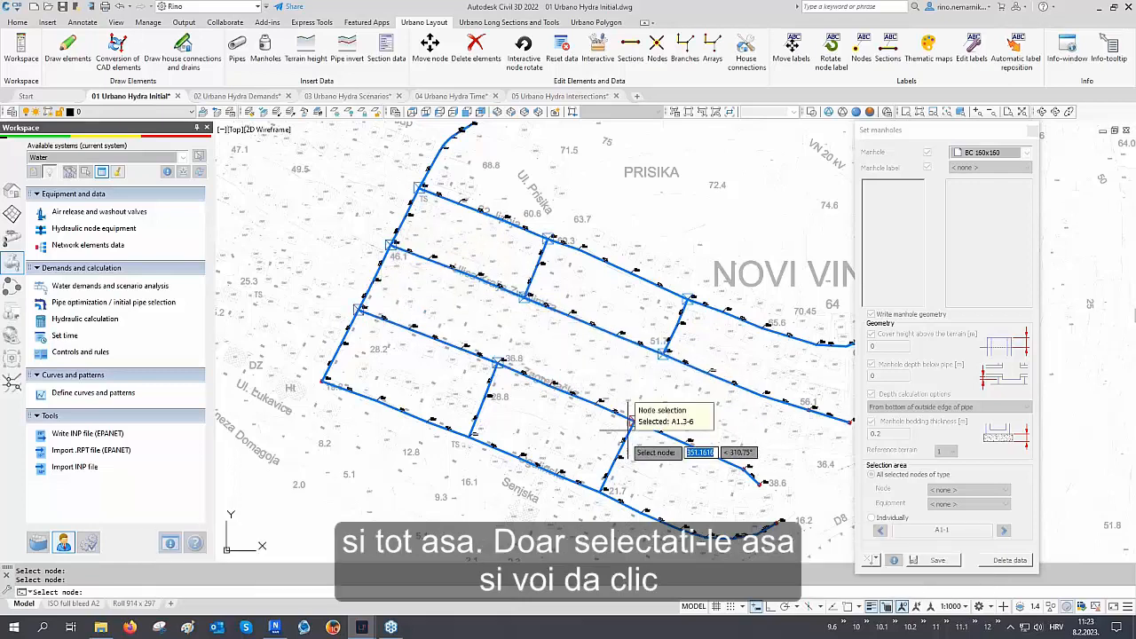
left_click(599, 496)
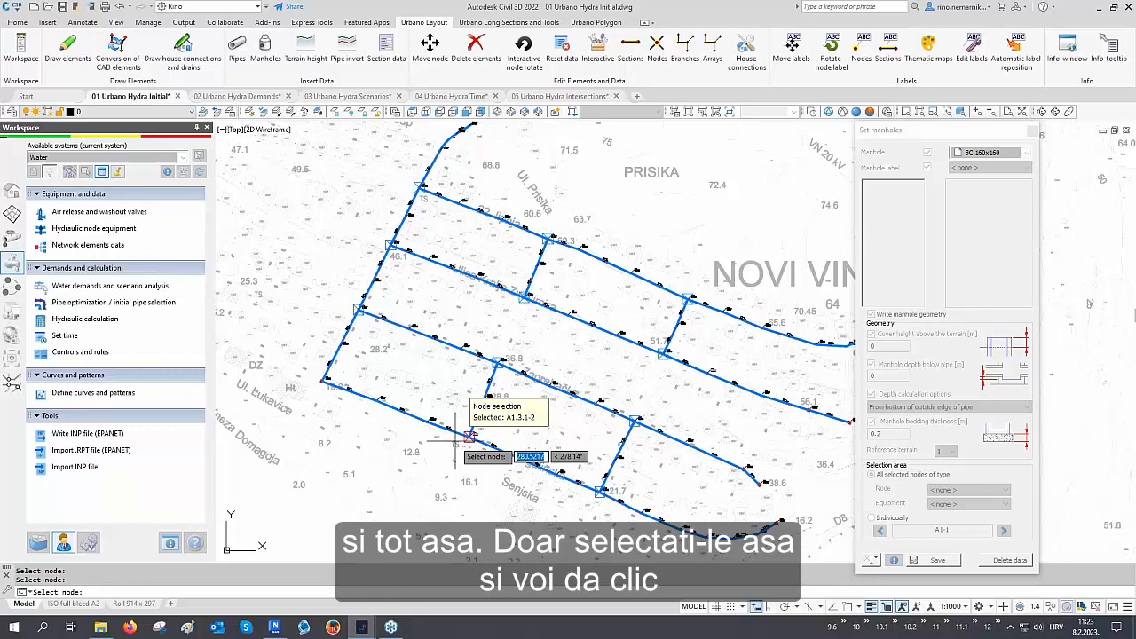
right_click(455, 441)
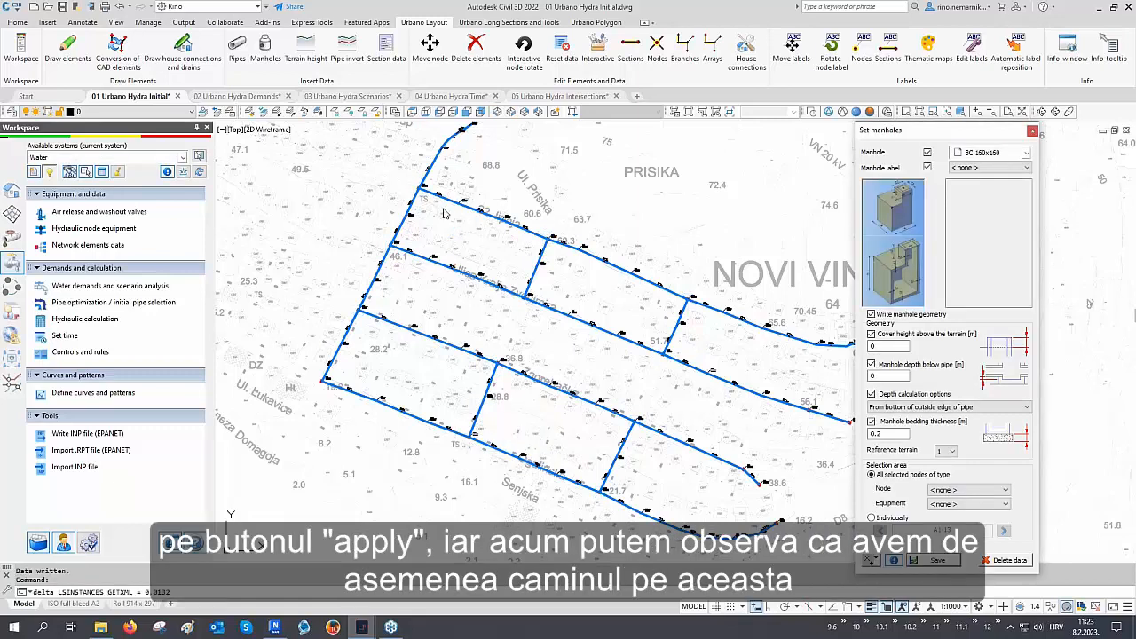
Close the Set manholes tool and cancel the active command
scroll(453, 232, "up", 5)
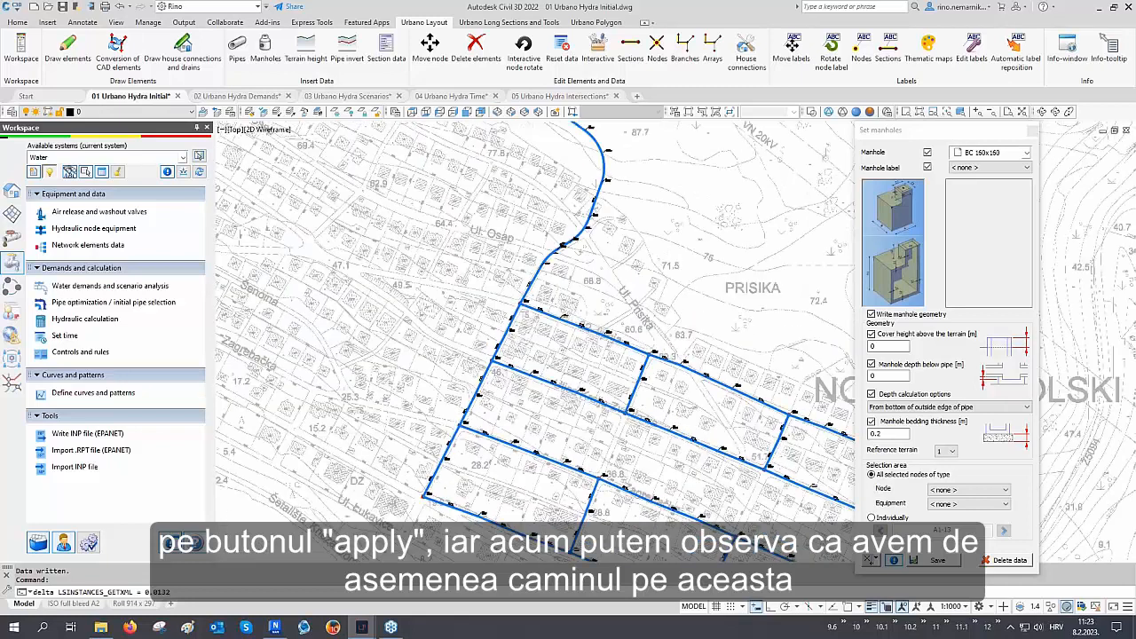
scroll(535, 324, "up", 3)
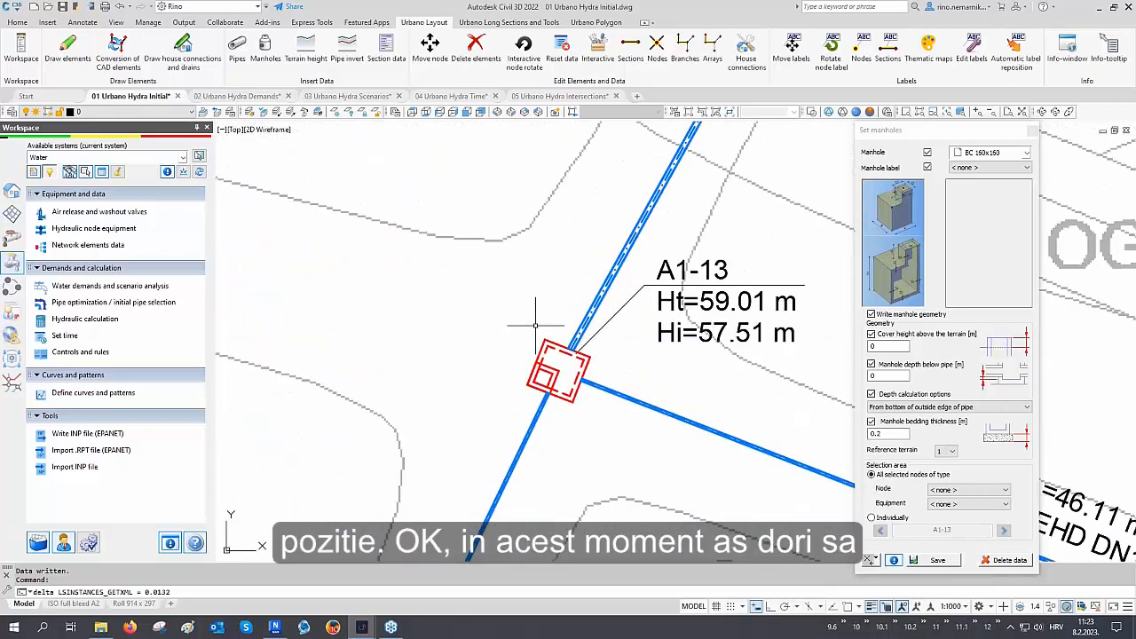
left_click(1032, 130)
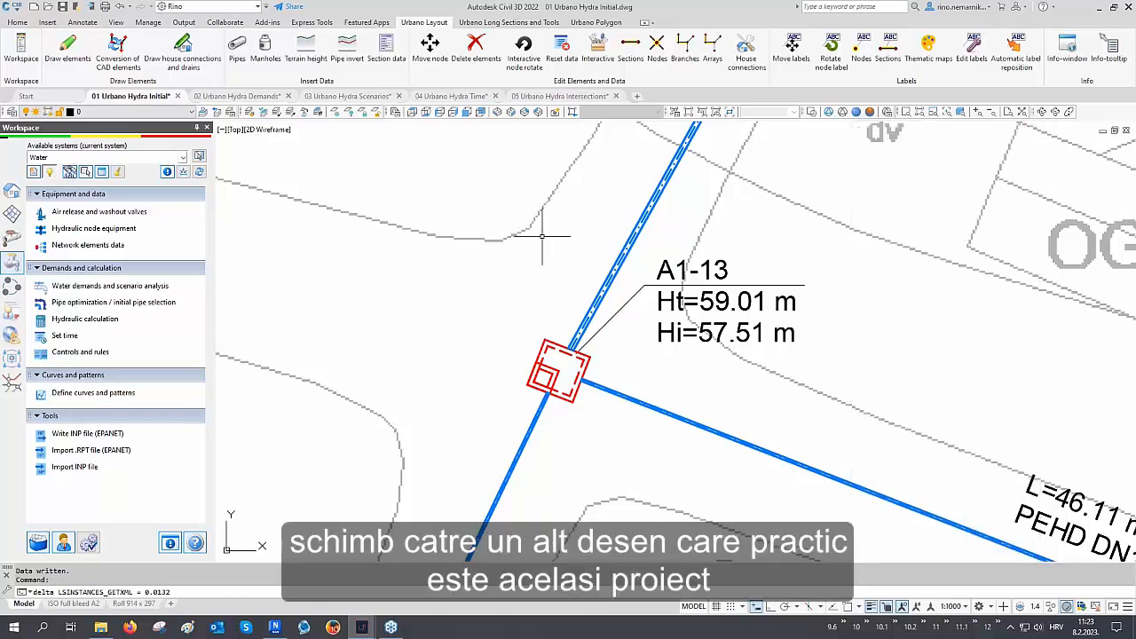
key("Escape")
key("Escape")
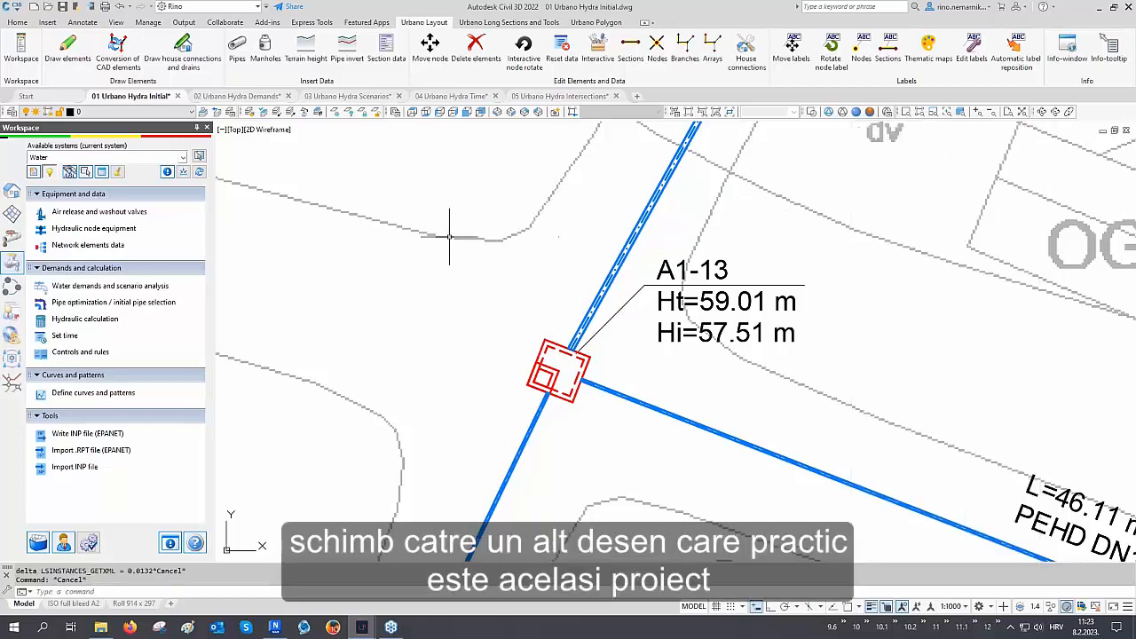
Switch to the 02 Urbano Hydra Demands drawing at the network's start node A1-1
left_click(238, 95)
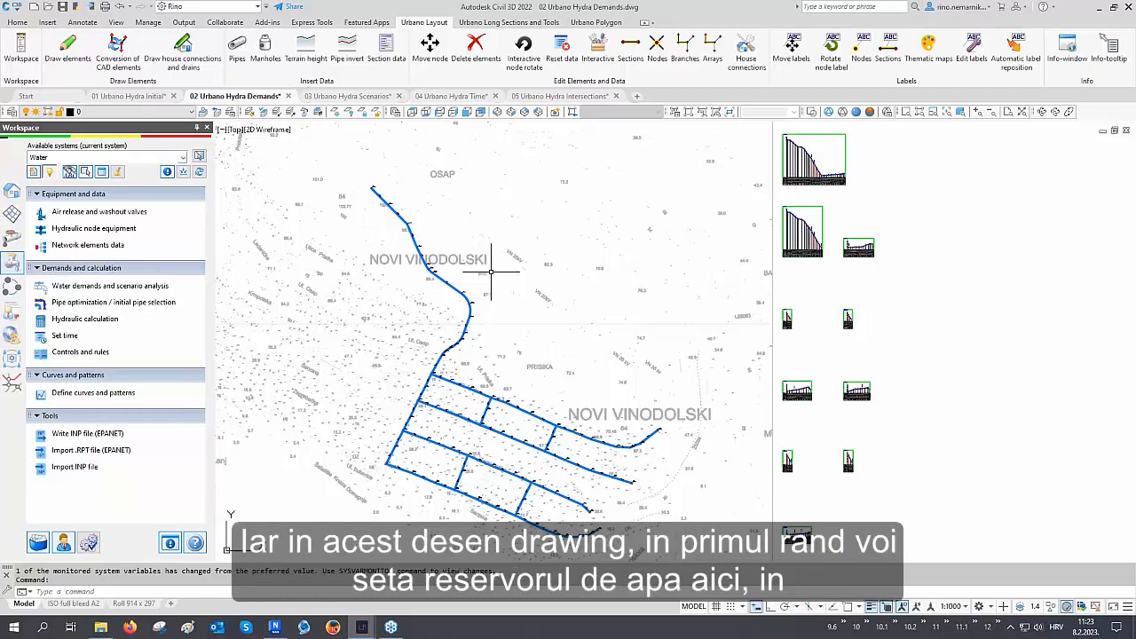
mouse_move(489, 272)
middle_mouse_down()
mouse_move(605, 287)
mouse_move(734, 349)
middle_mouse_up()
scroll(618, 270, "up", 6)
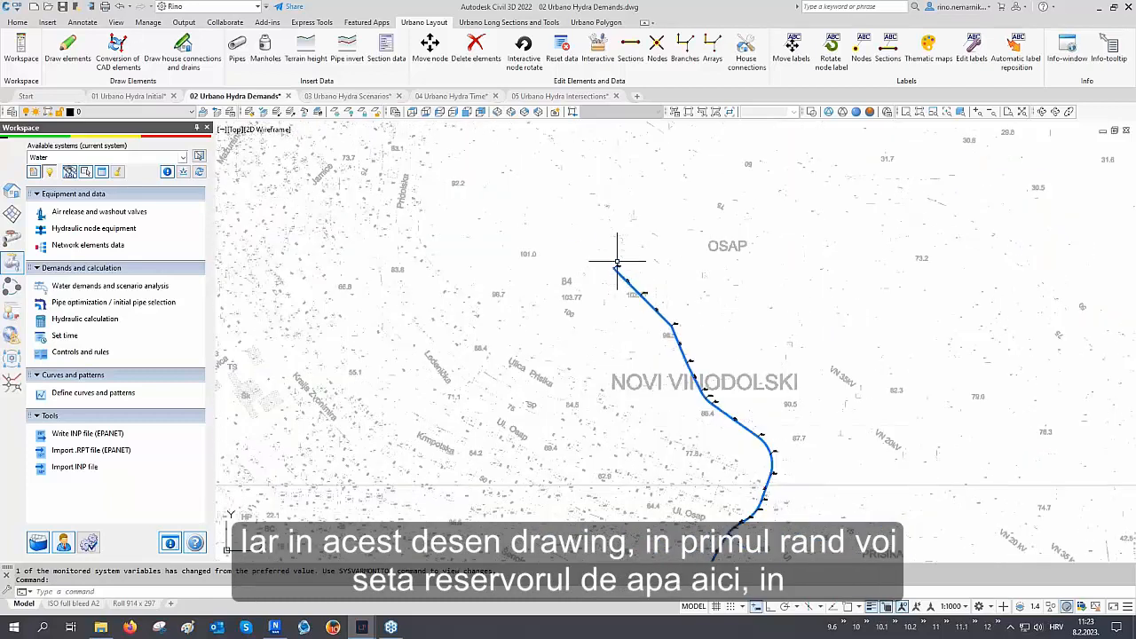
scroll(599, 287, "up", 3)
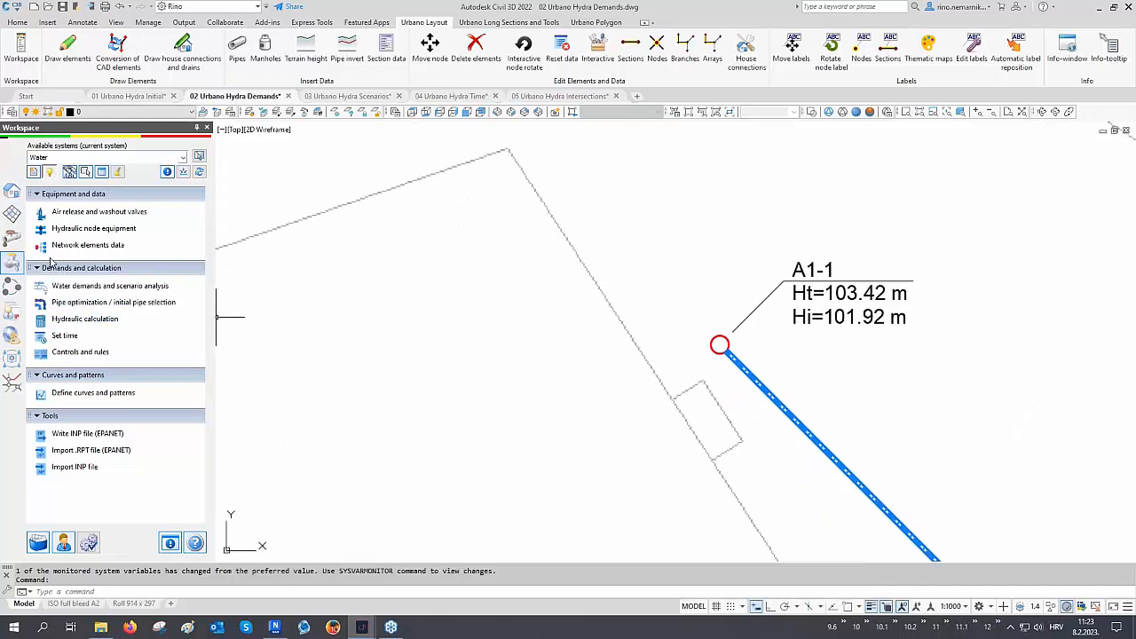
Assign Tank hydraulic equipment to the source node A1-1 and apply it
left_click(80, 230)
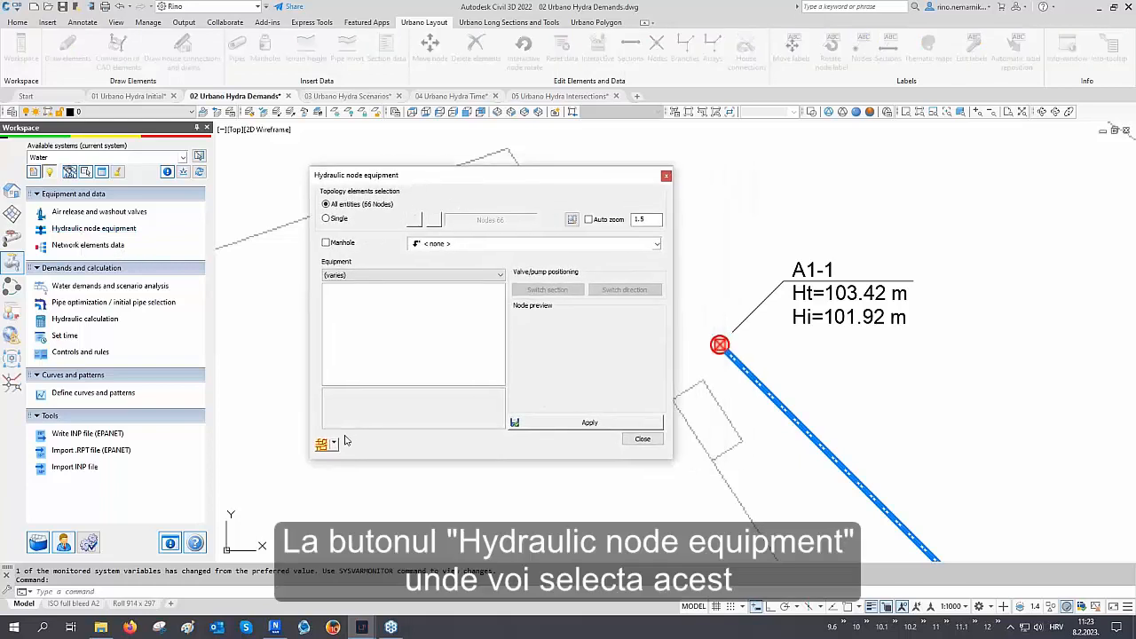
left_click(334, 443)
left_click(426, 489)
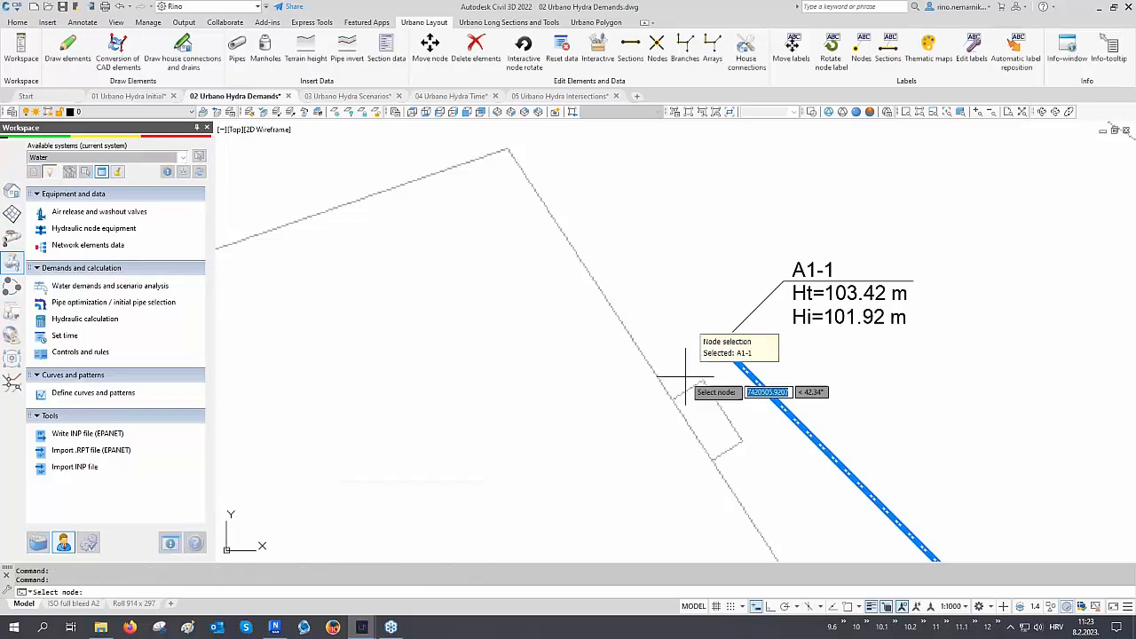
left_click(705, 357)
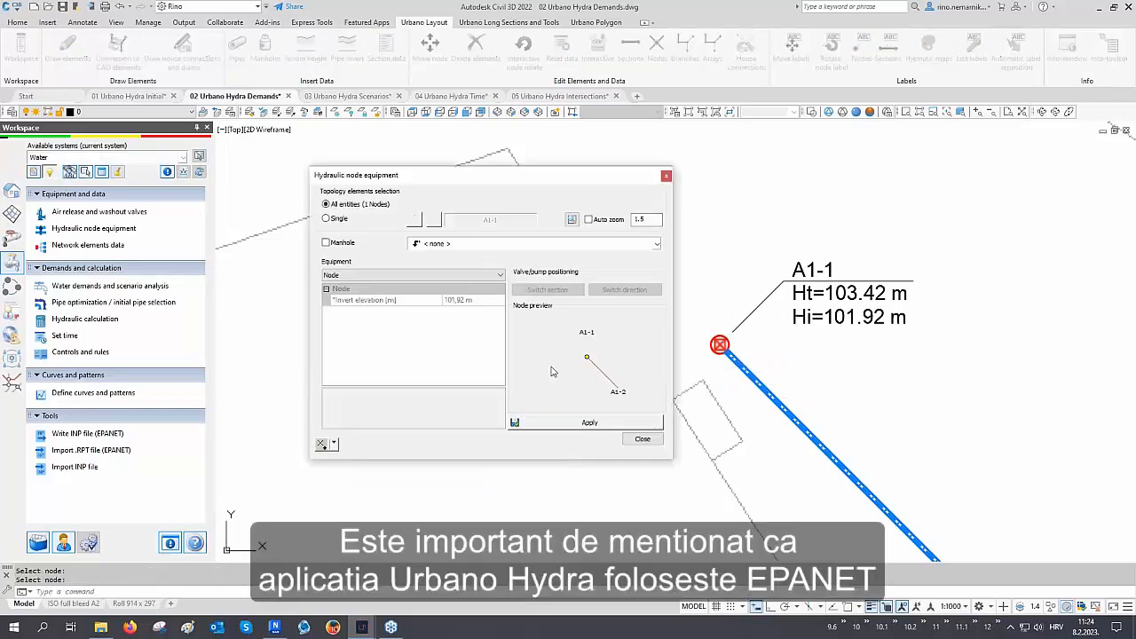
left_click(350, 276)
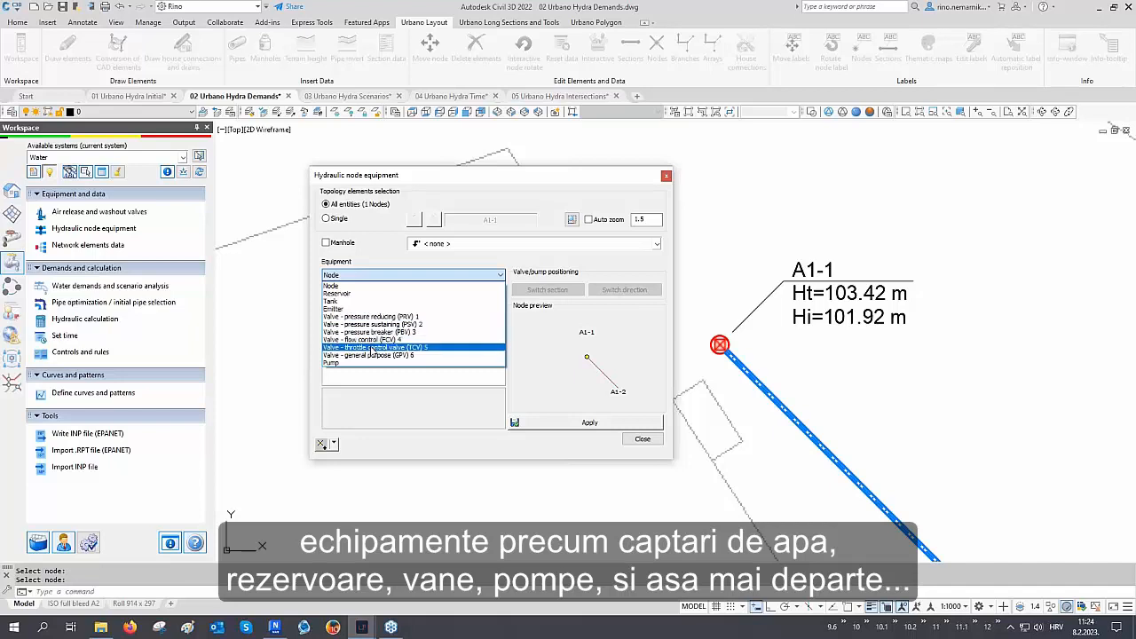
left_click(364, 301)
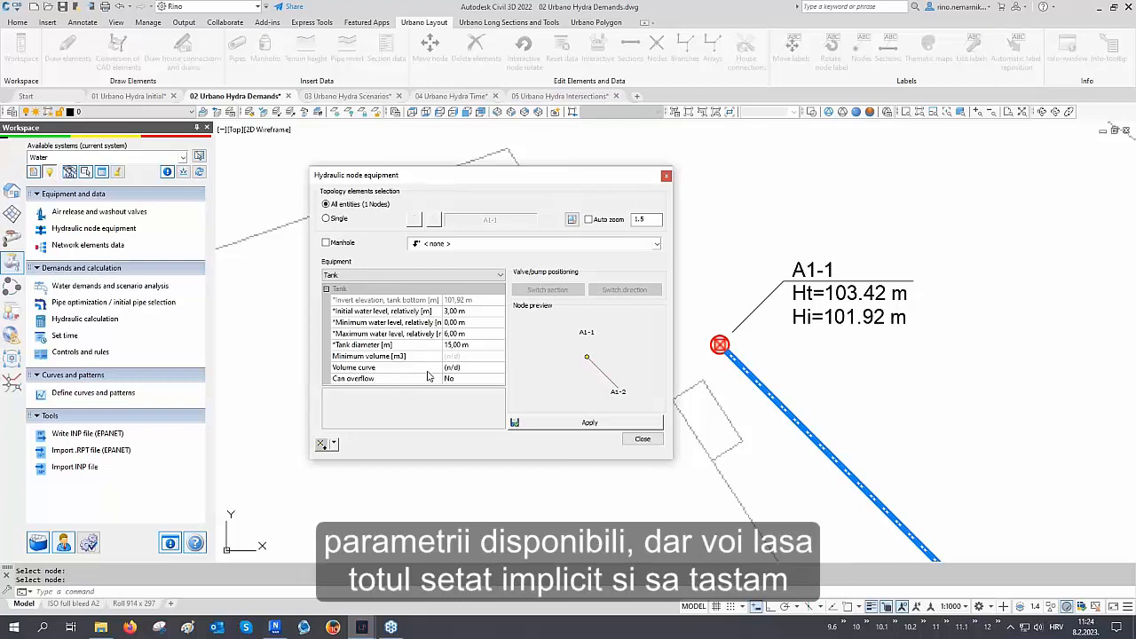
left_click(587, 420)
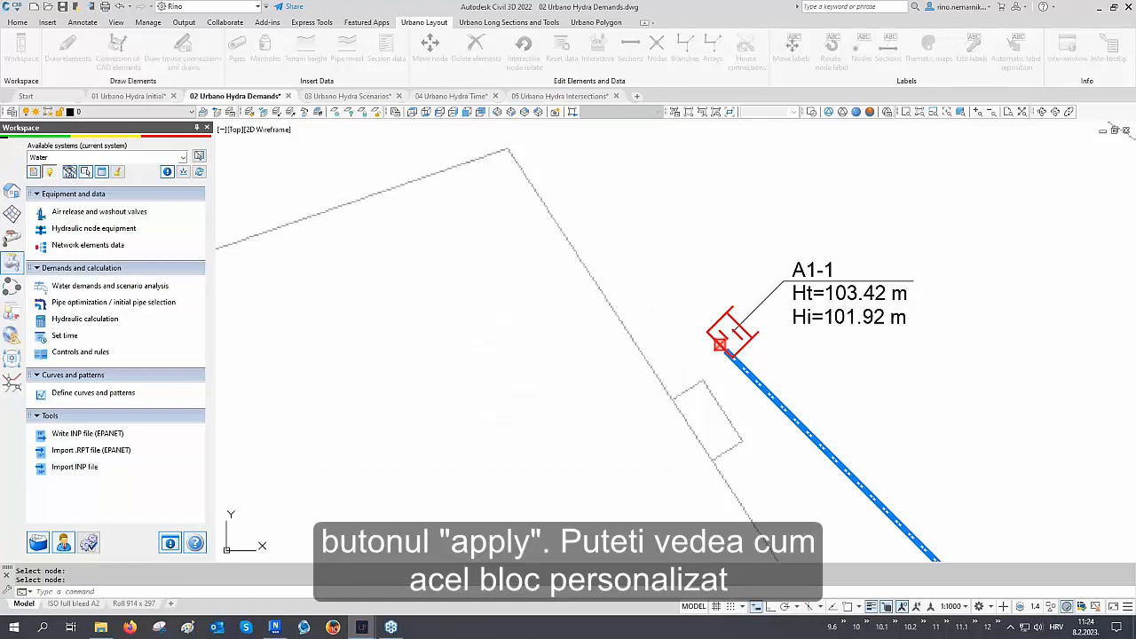
left_click(640, 439)
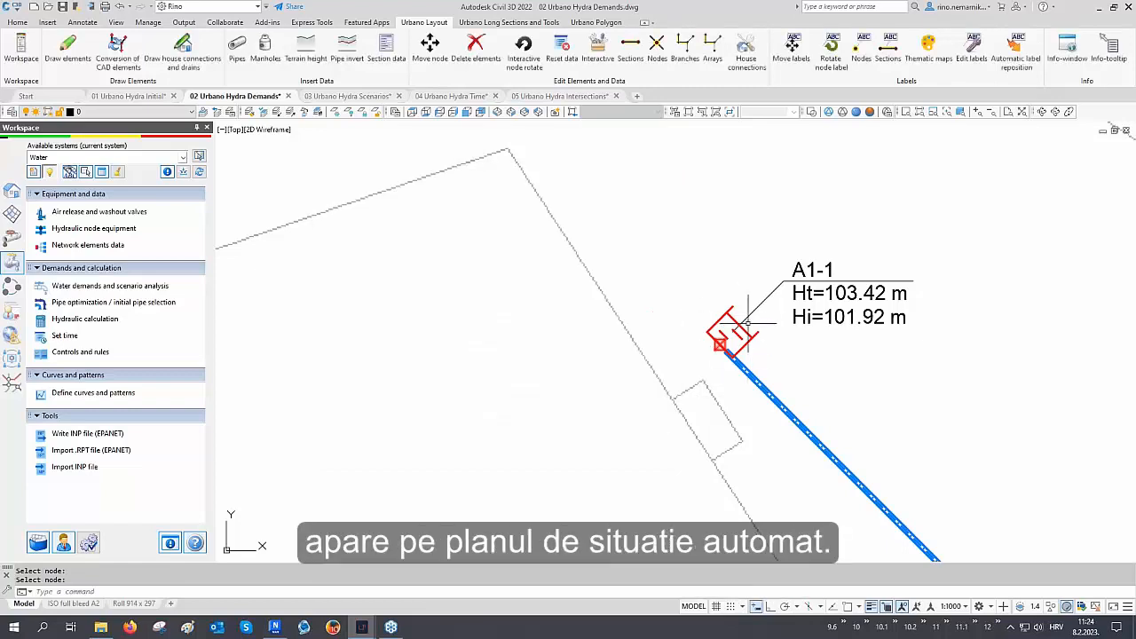
Open water demands analysis, select the Inhabitants (%) Population demand and scope it to the distribution grid nodes by CAD crossing selection
scroll(580, 299, "down", 3)
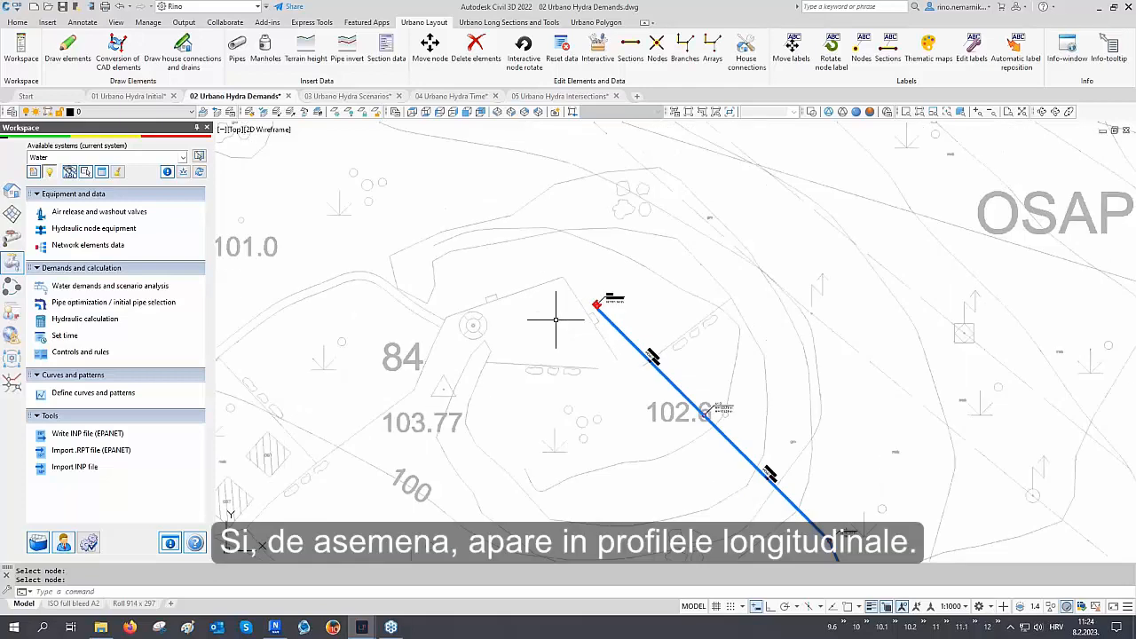
scroll(555, 320, "down", 5)
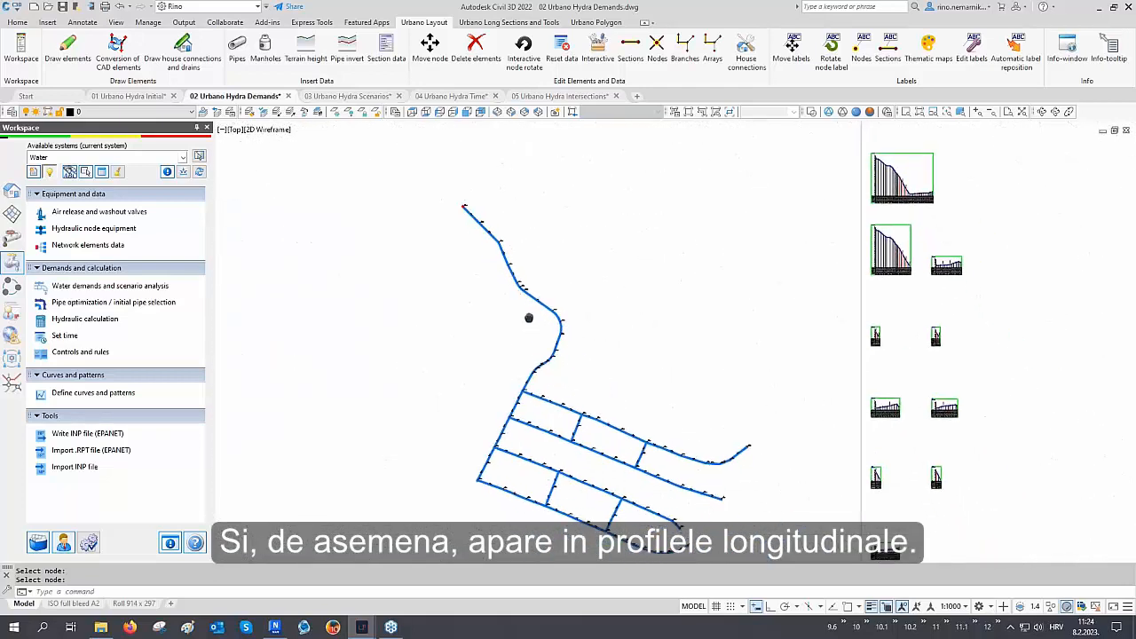
middle_click_drag(529, 318, 337, 314)
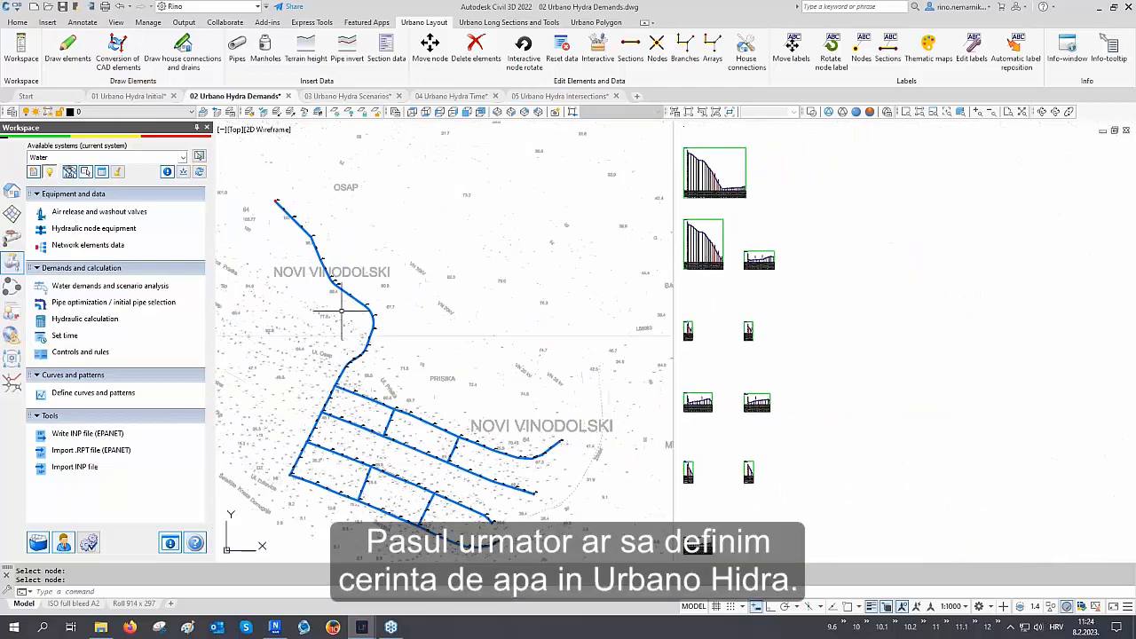
left_click(110, 286)
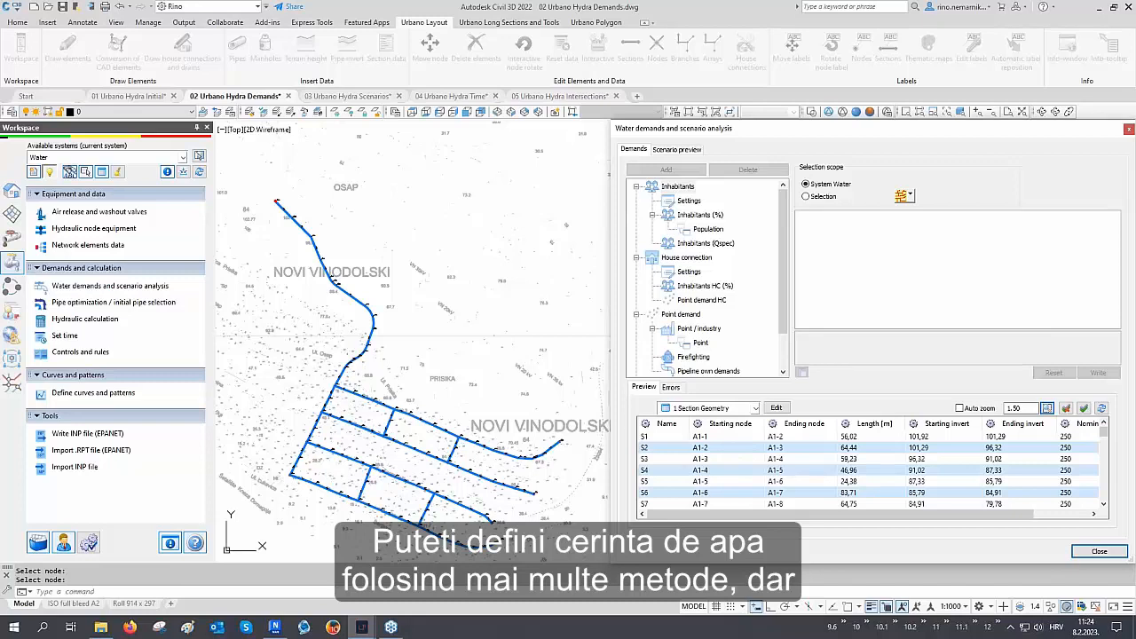
left_click(707, 218)
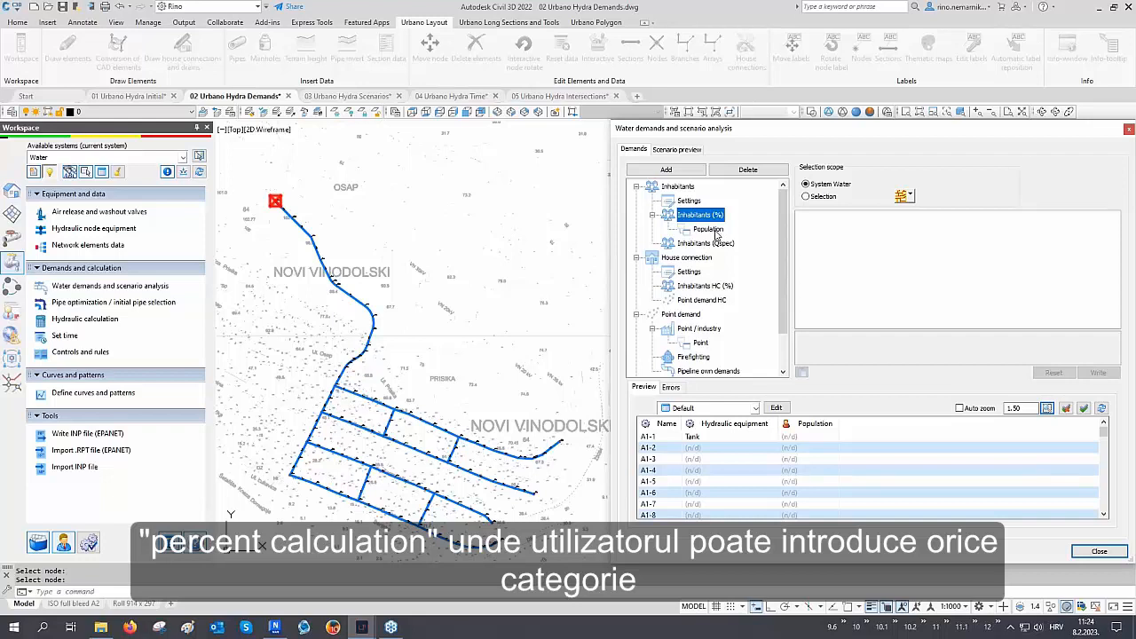
left_click(708, 230)
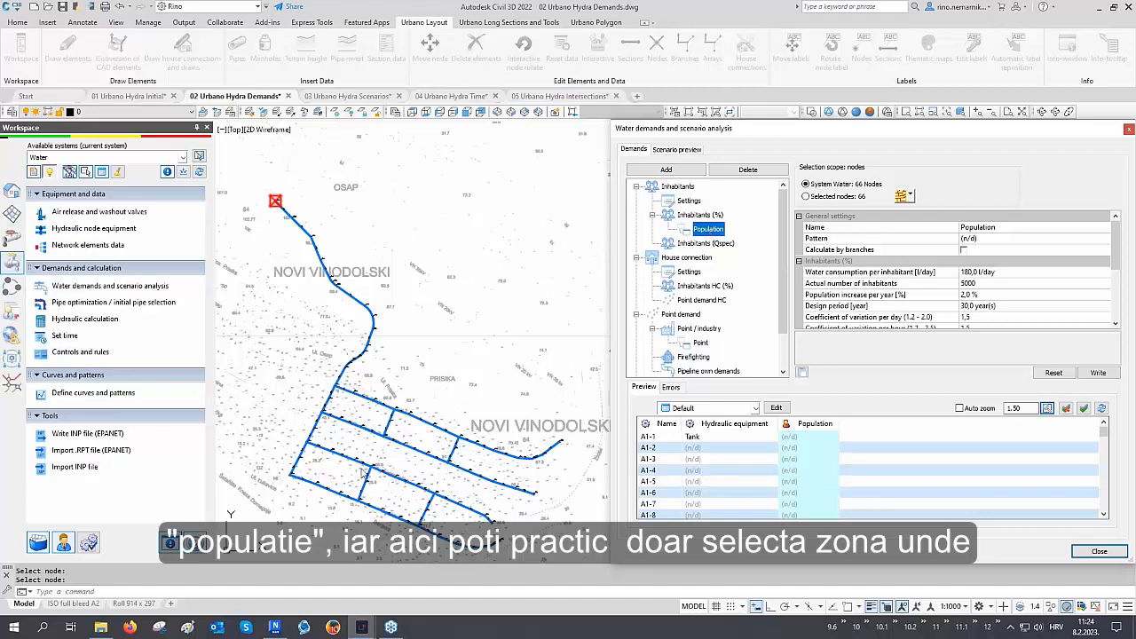
left_click(910, 196)
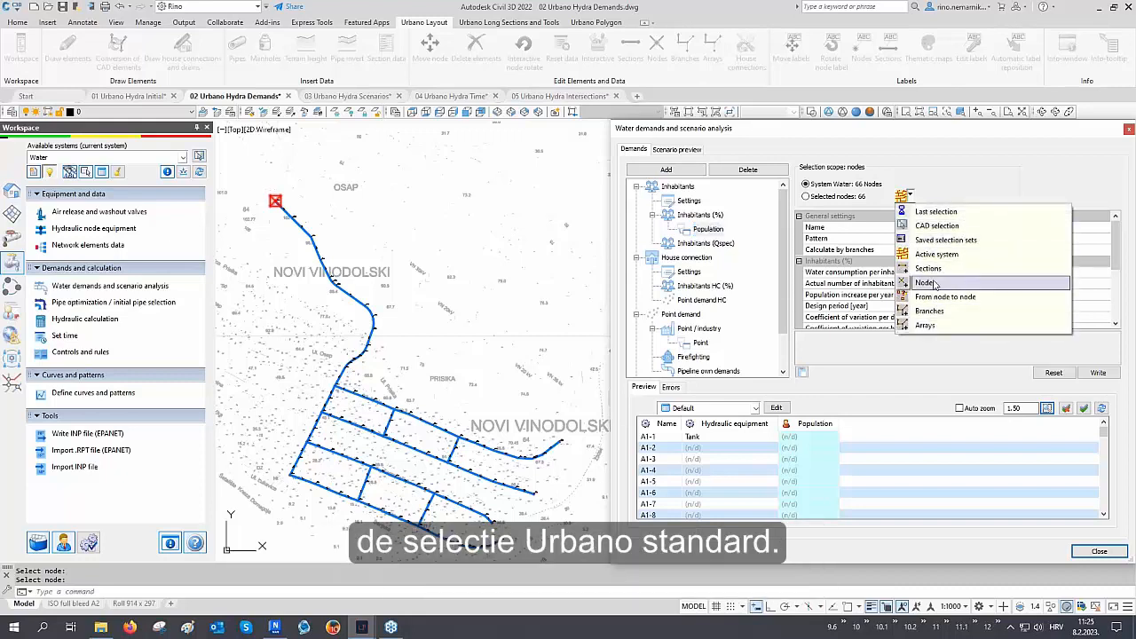
left_click(936, 226)
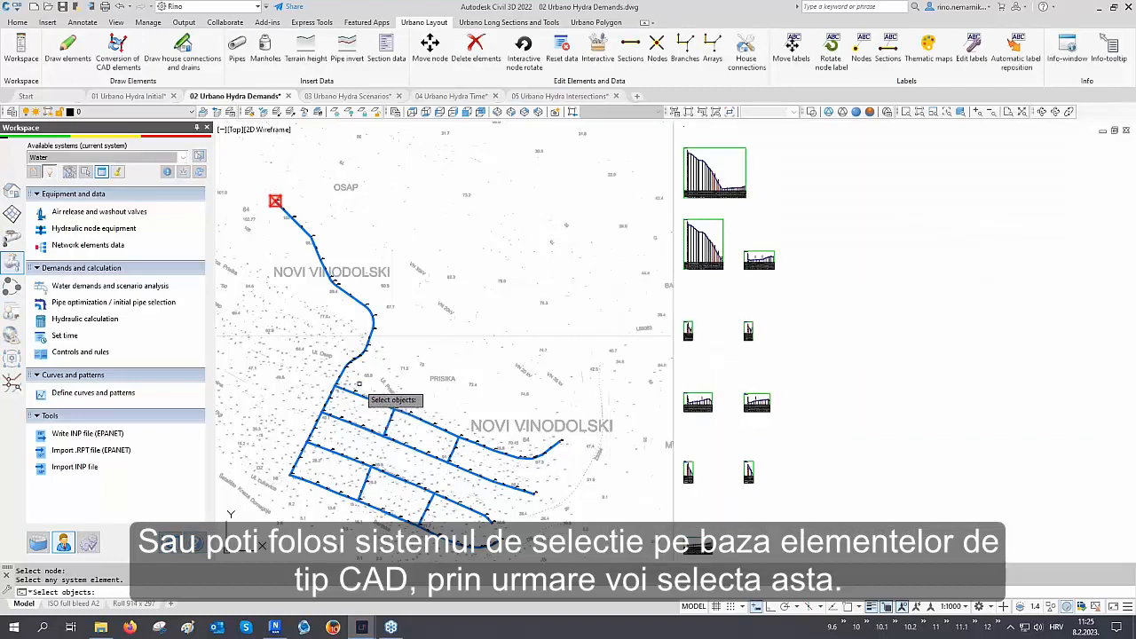
mouse_move(354, 379)
left_mouse_down()
mouse_move(297, 497)
mouse_move(337, 550)
mouse_move(480, 563)
mouse_move(537, 544)
mouse_move(611, 444)
mouse_move(587, 429)
left_mouse_up()
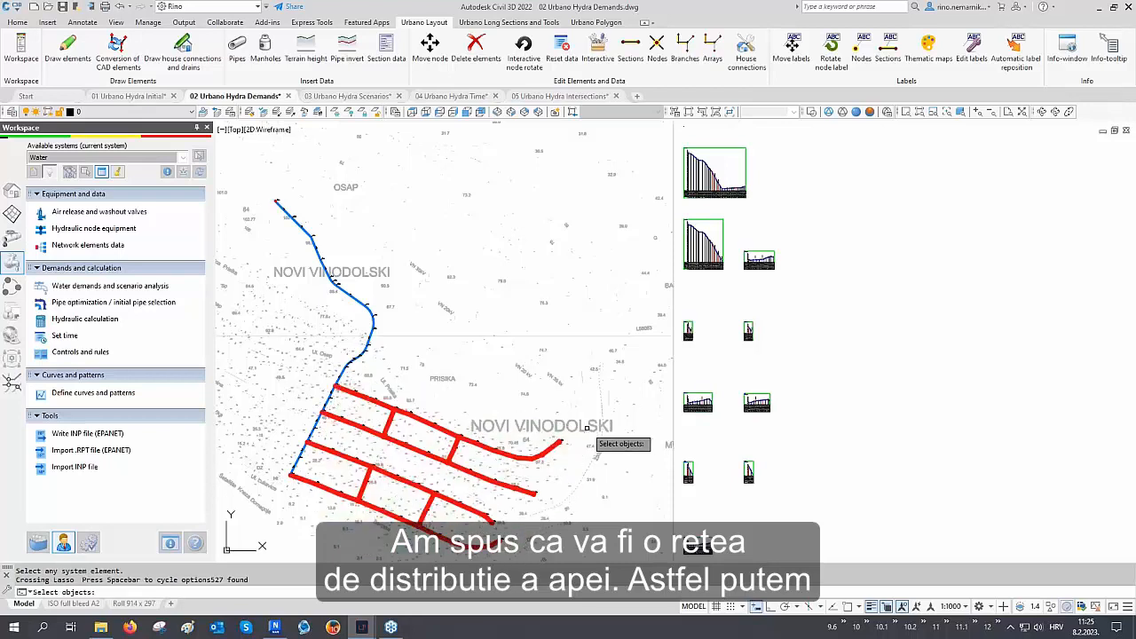
key("Return")
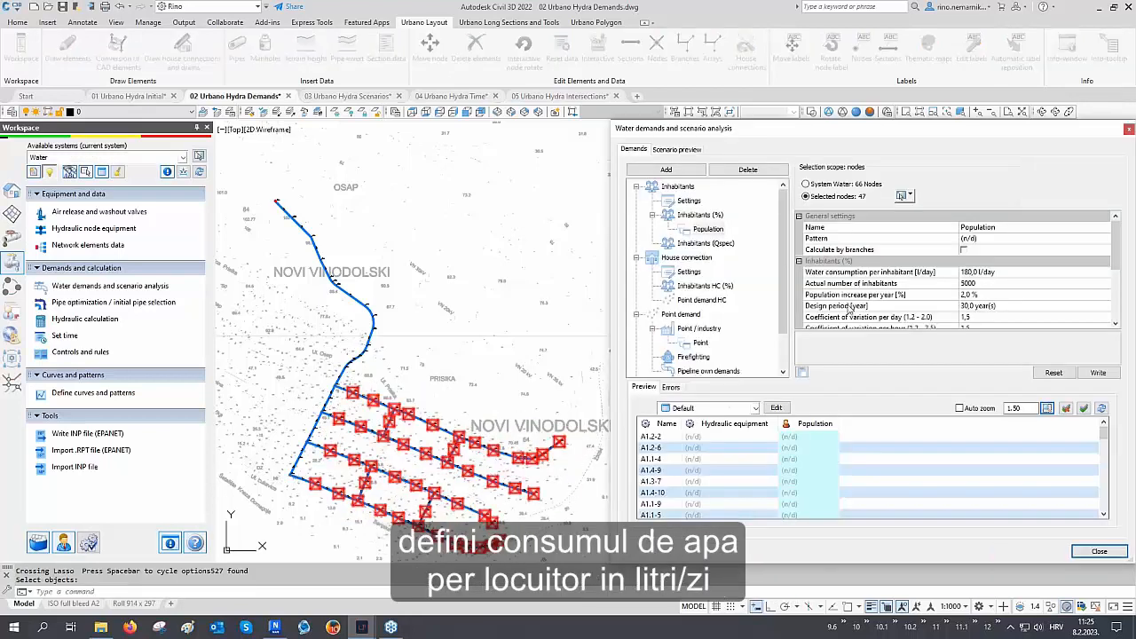
Write the Population demand with 180 l/day per inhabitant and 5000 inhabitants, then sort the preview by population
left_click(853, 273)
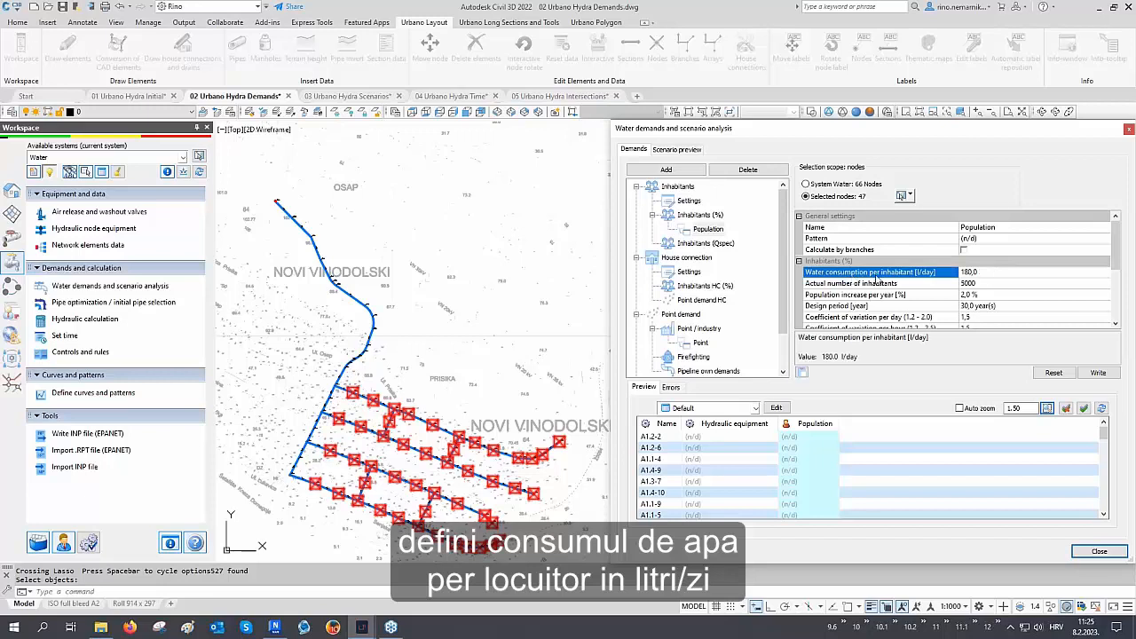
left_click(971, 272)
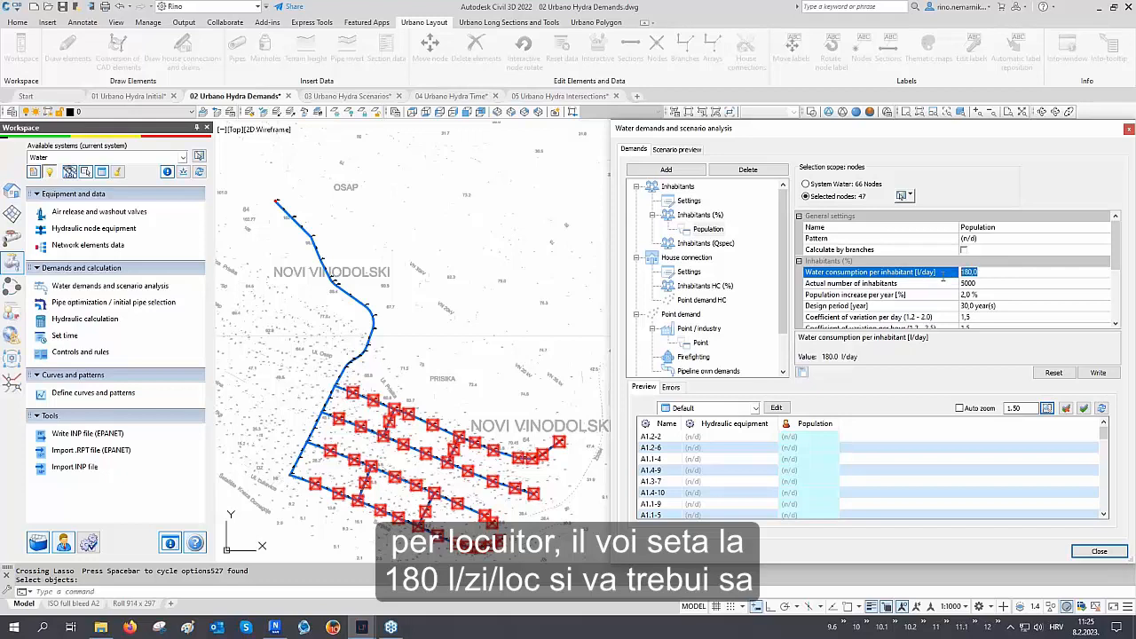
left_click(879, 284)
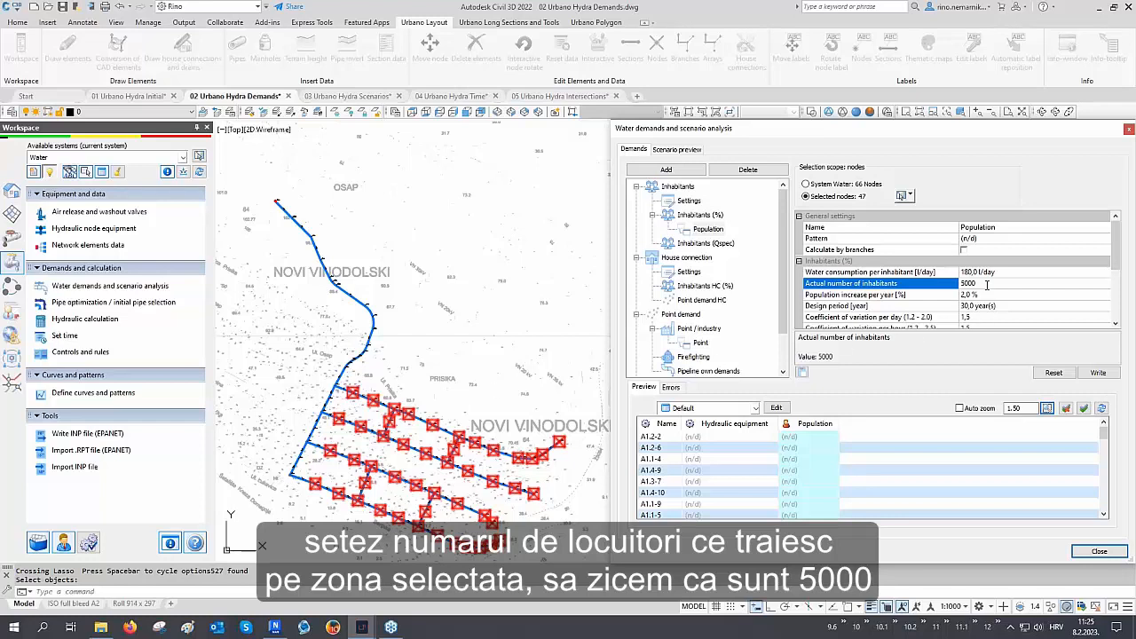
scroll(926, 296, "down", 1)
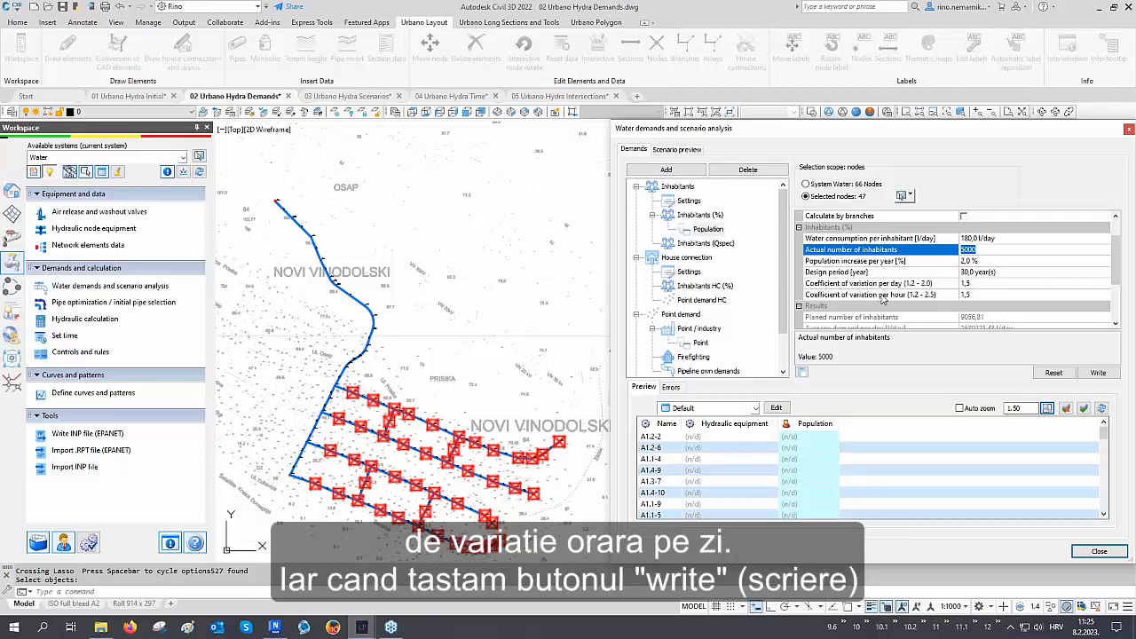
left_click(1097, 372)
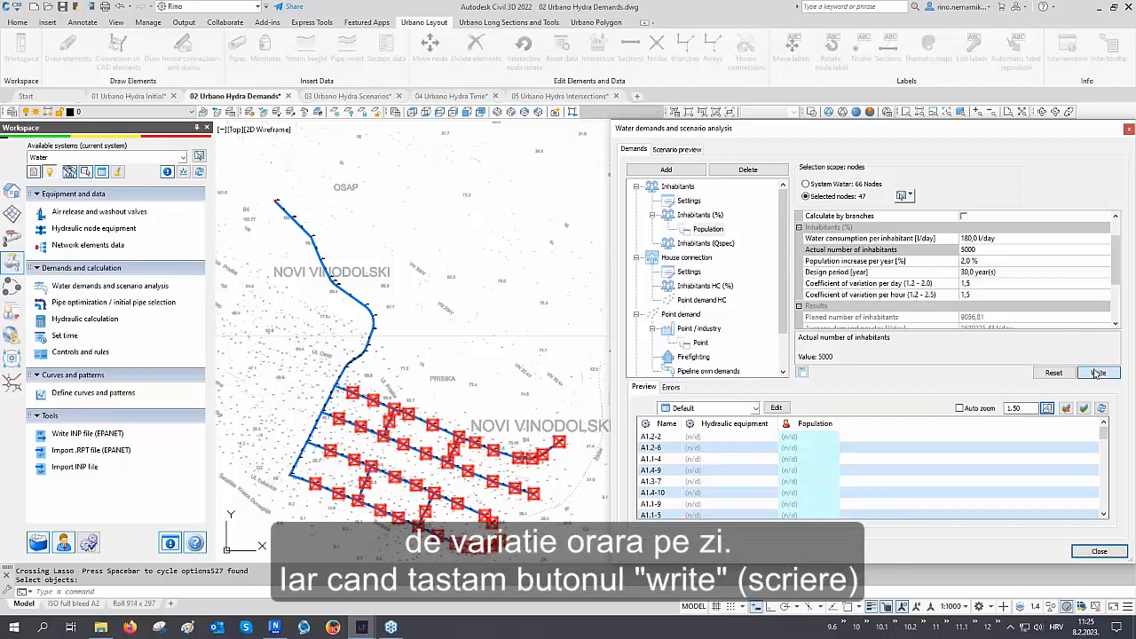
left_click(816, 422)
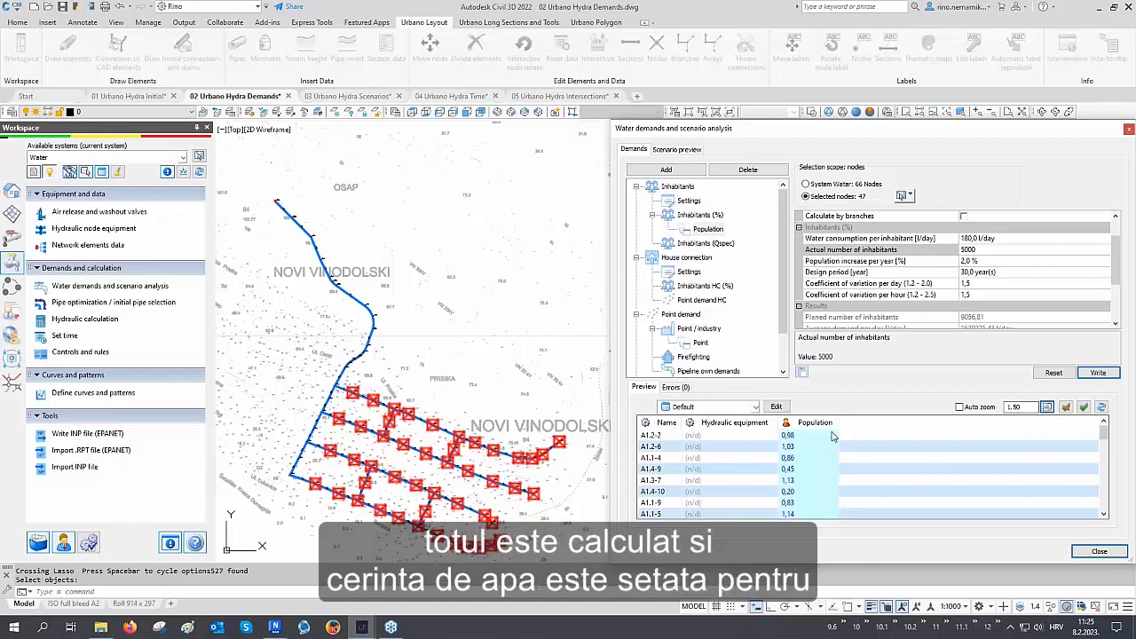
left_click(816, 422)
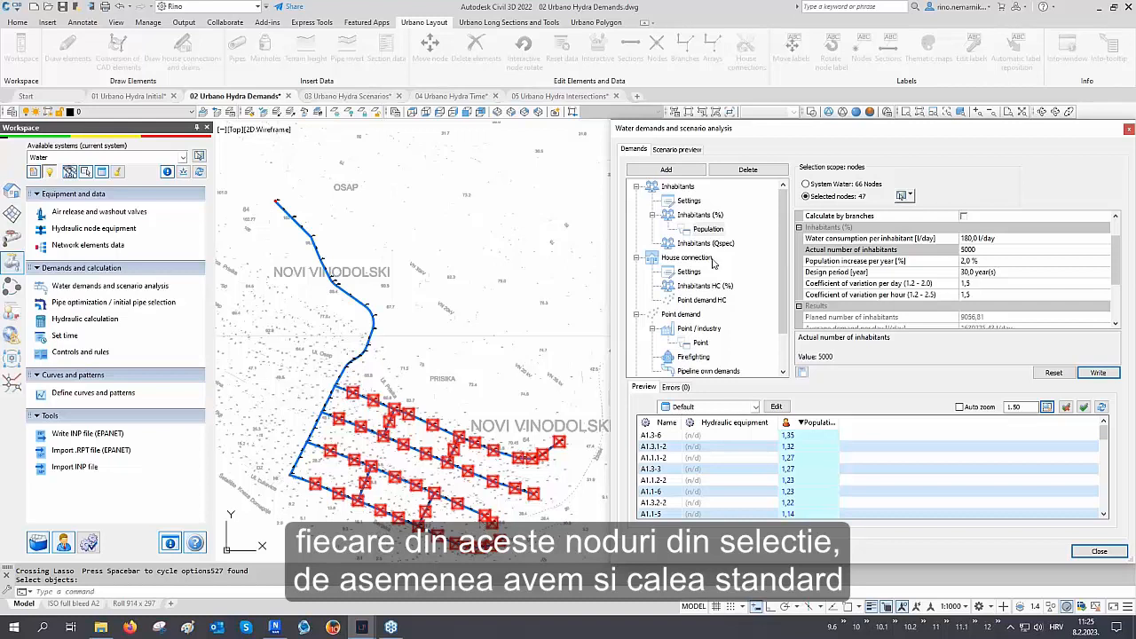
Select the Point / industry Point demand and pick five grid nodes as its selection scope
left_click(701, 343)
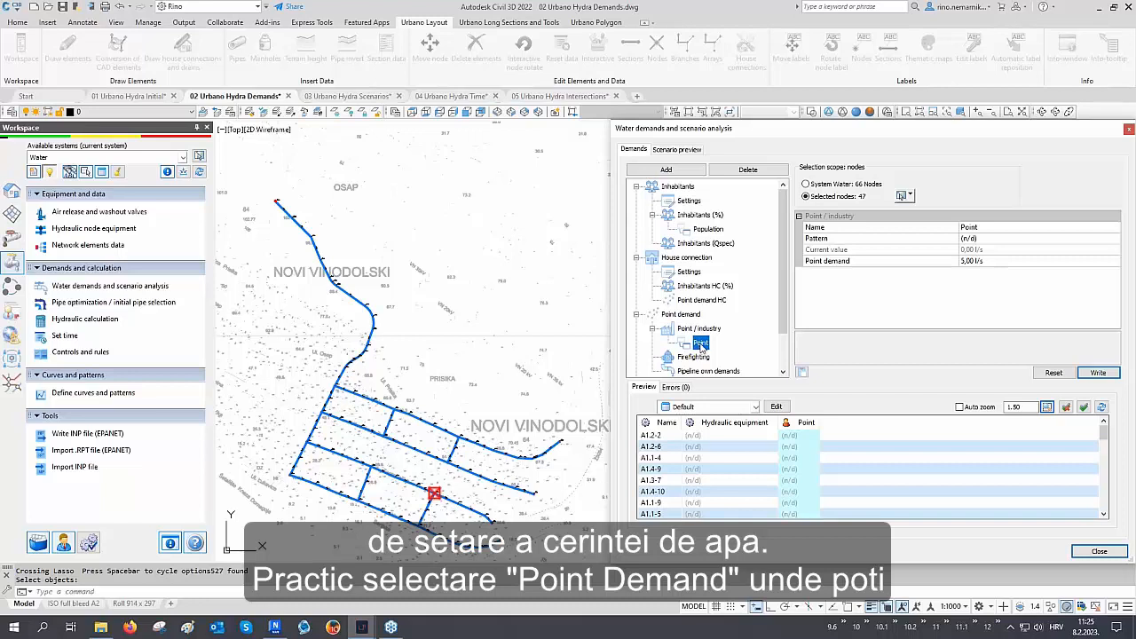
left_click(908, 196)
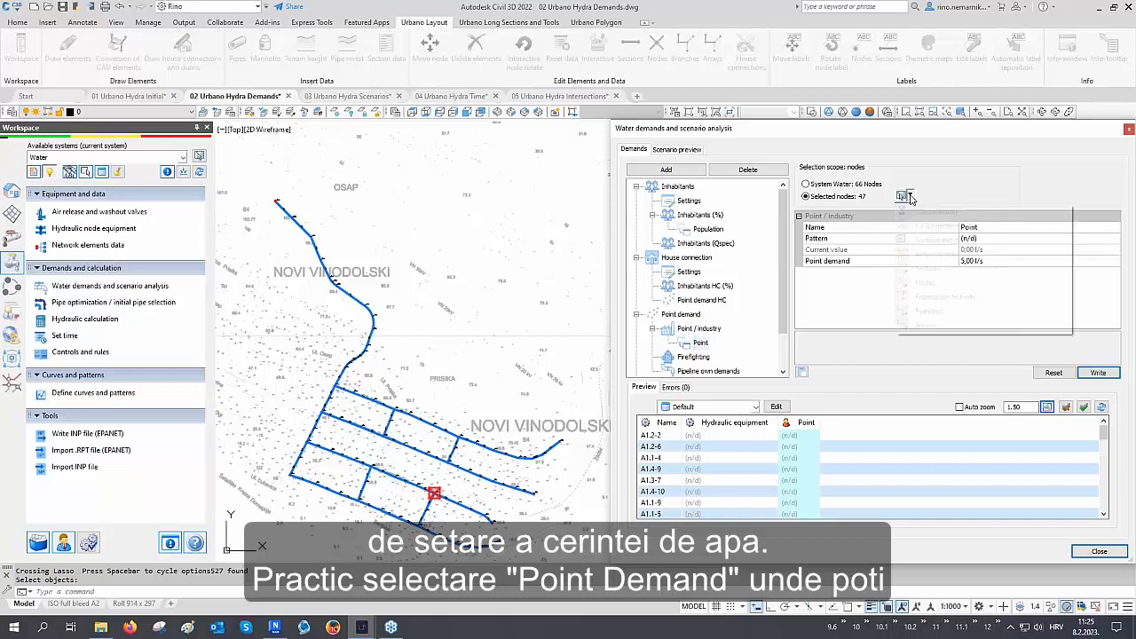
left_click(927, 271)
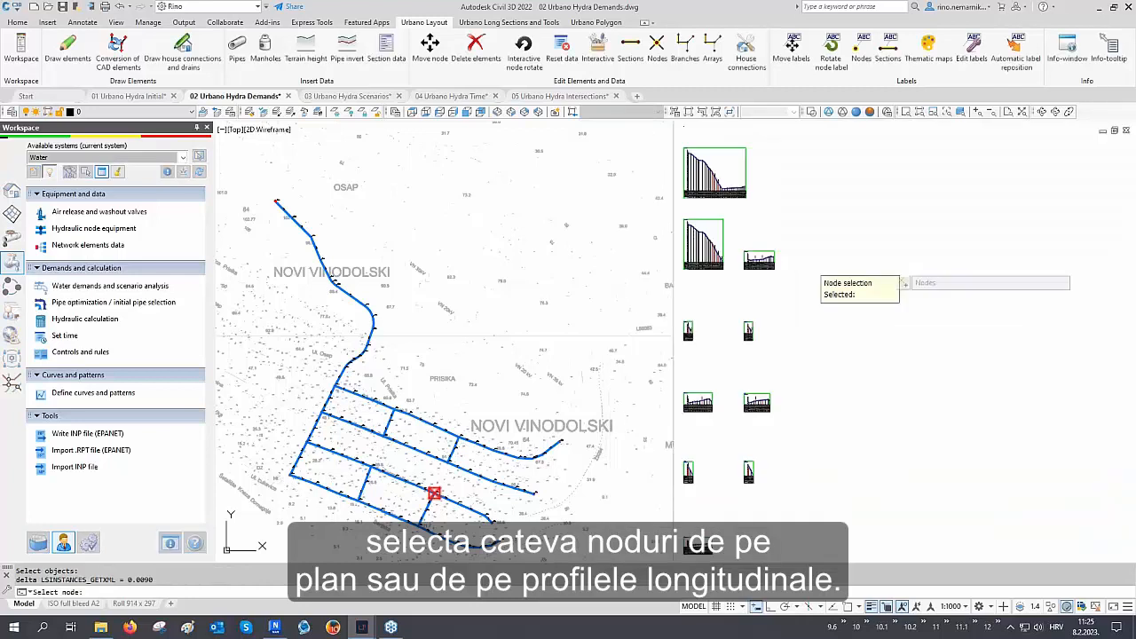
left_click(410, 414)
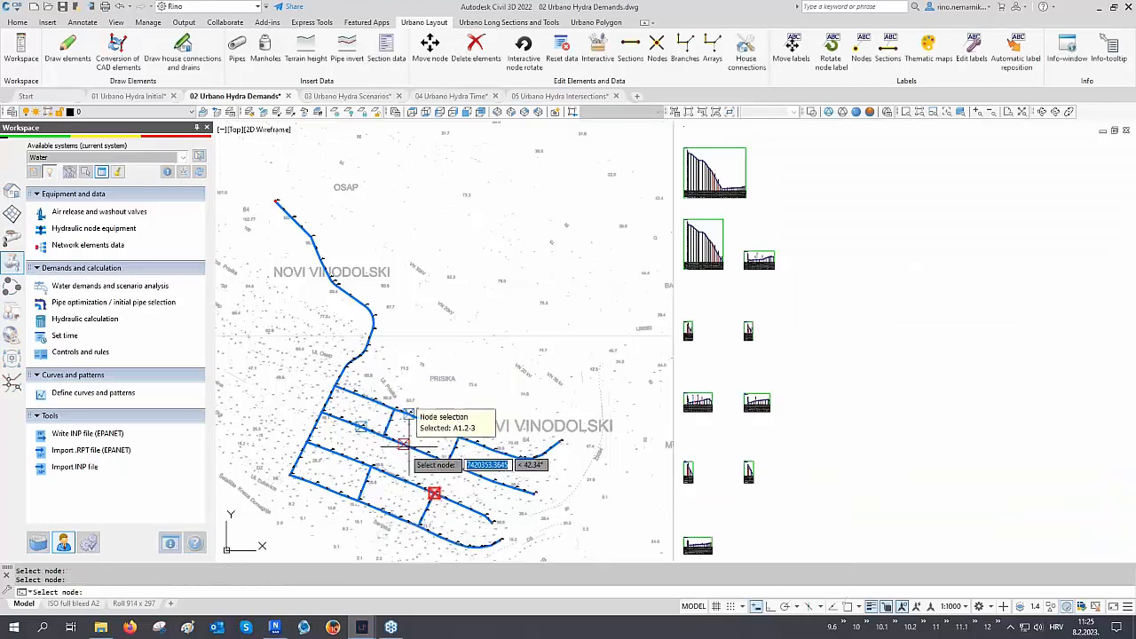
left_click(394, 477)
left_click(396, 512)
key("Return")
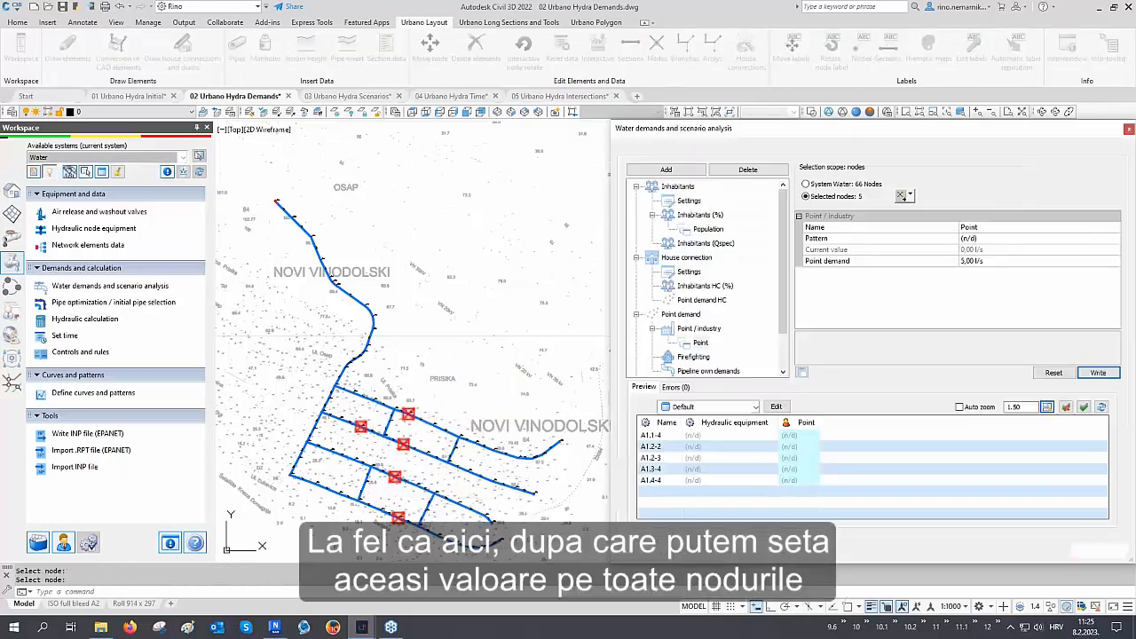
Write a 5.00 l/s point demand to the five selected nodes, then reset it
left_click(990, 261)
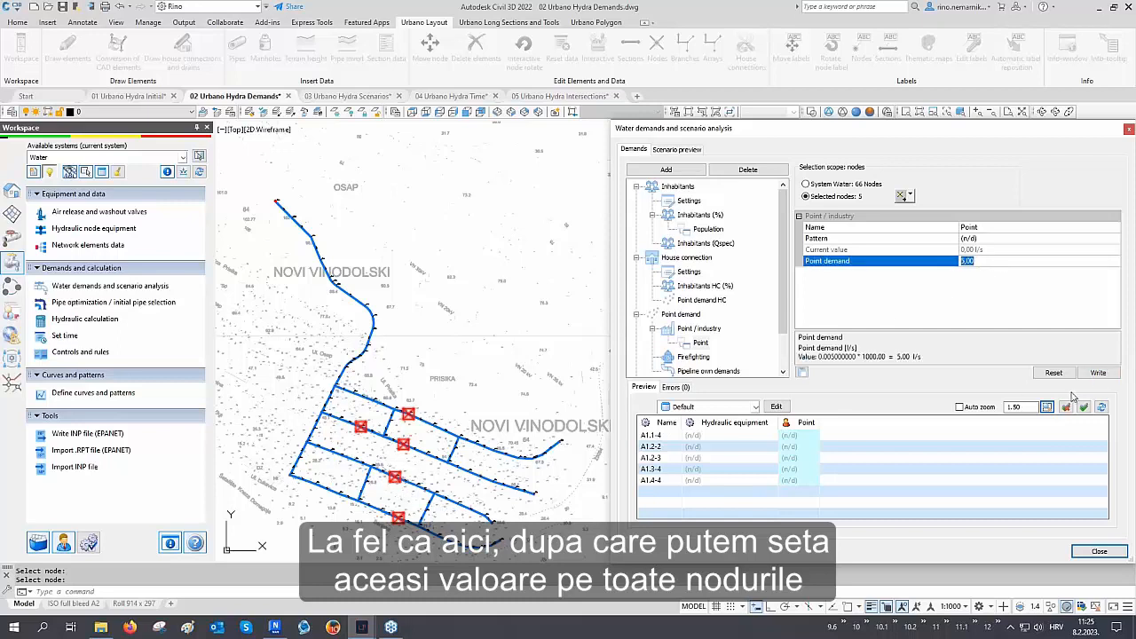
left_click(1098, 373)
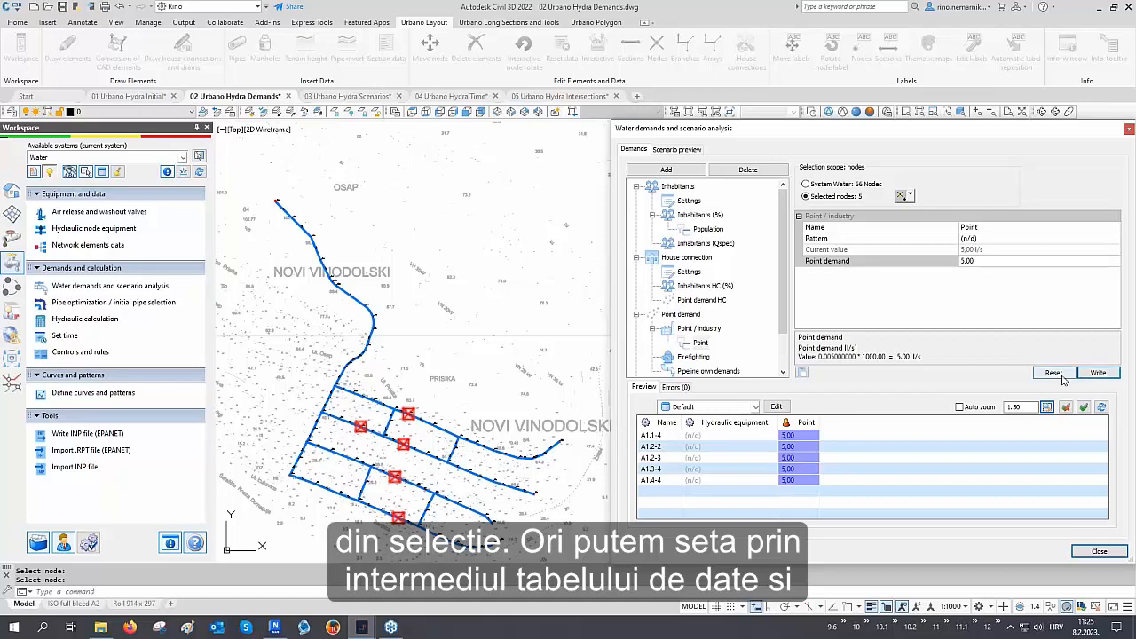
left_click(1053, 373)
Enter point demands of 1, 2, 3, 4 and 5 for the five nodes in the preview table, then reset them
left_click(799, 435)
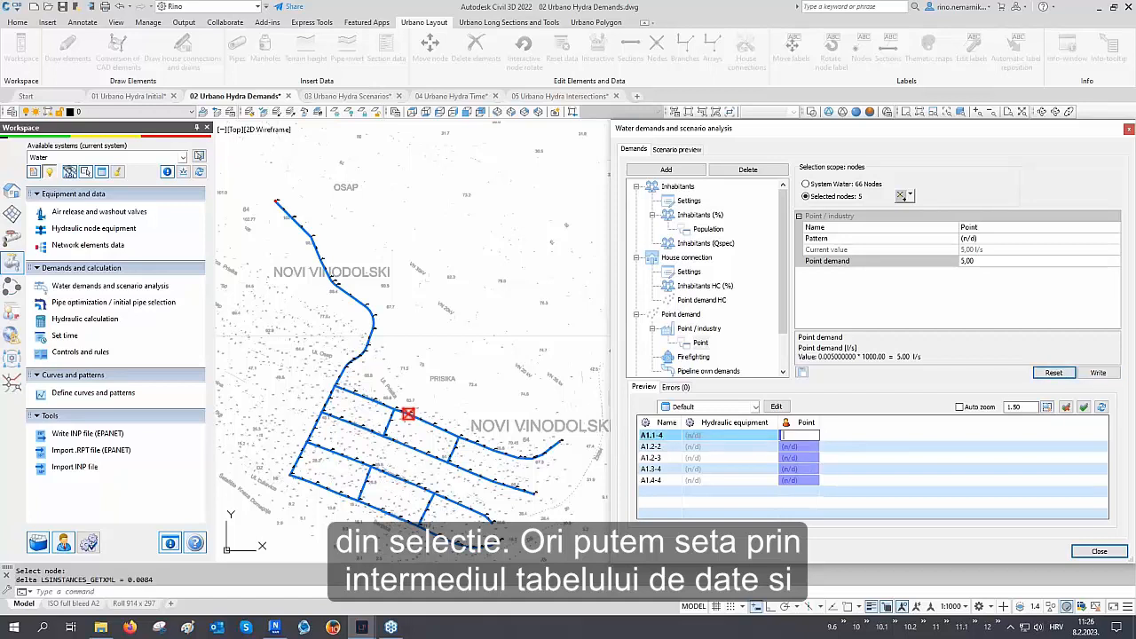
type("1")
key("Return")
type("2")
key("Return")
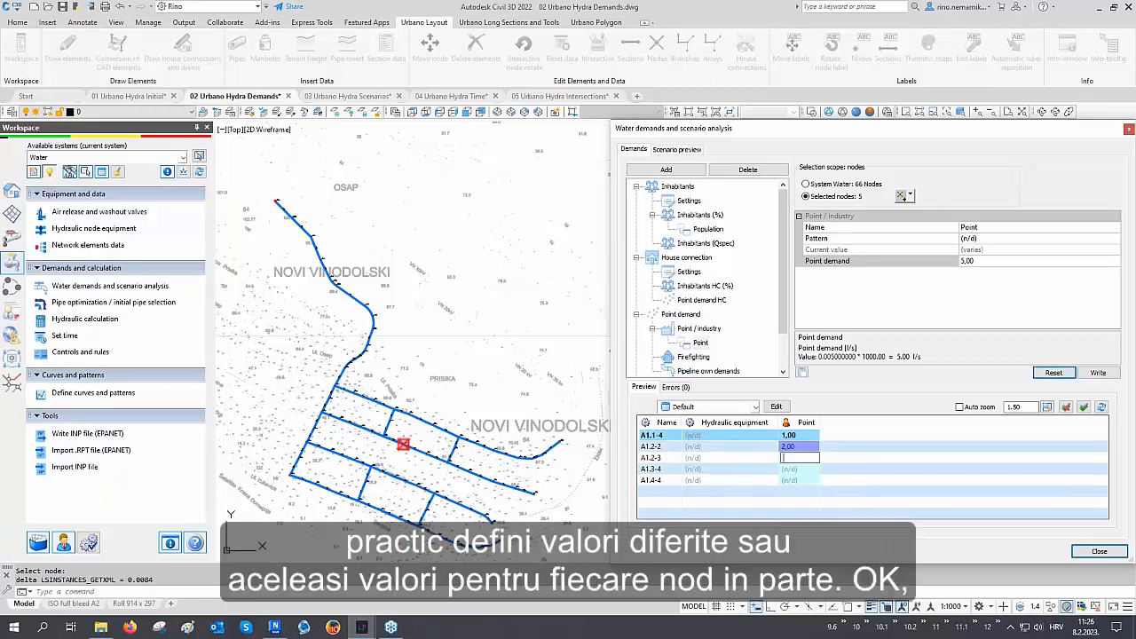
type("3")
key("Return")
type("4")
key("Return")
type("5")
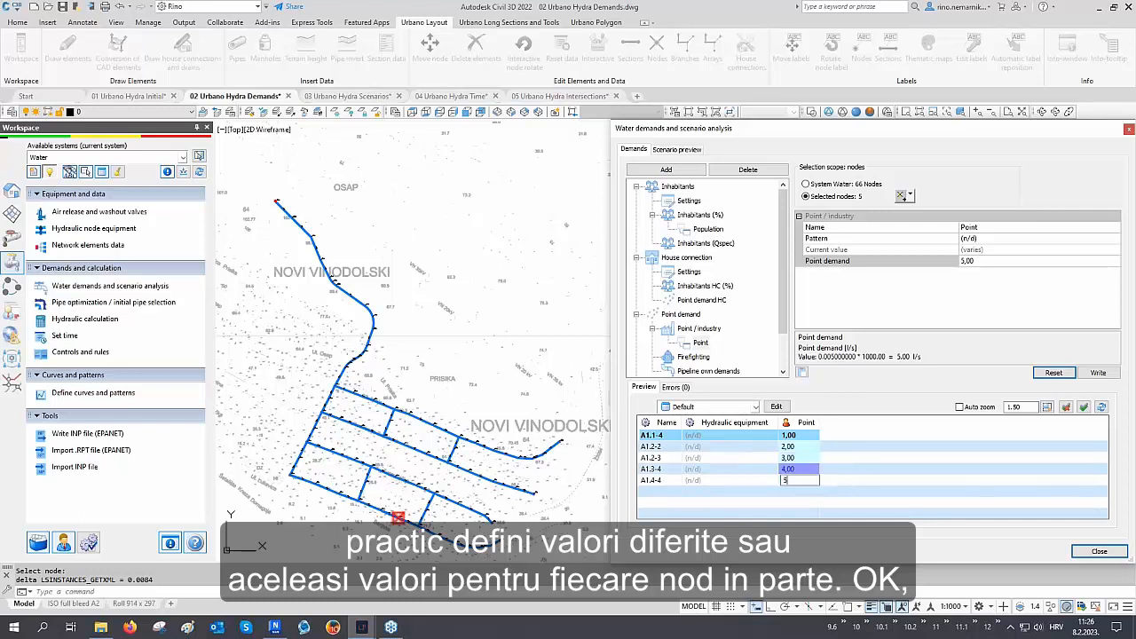
key("Return")
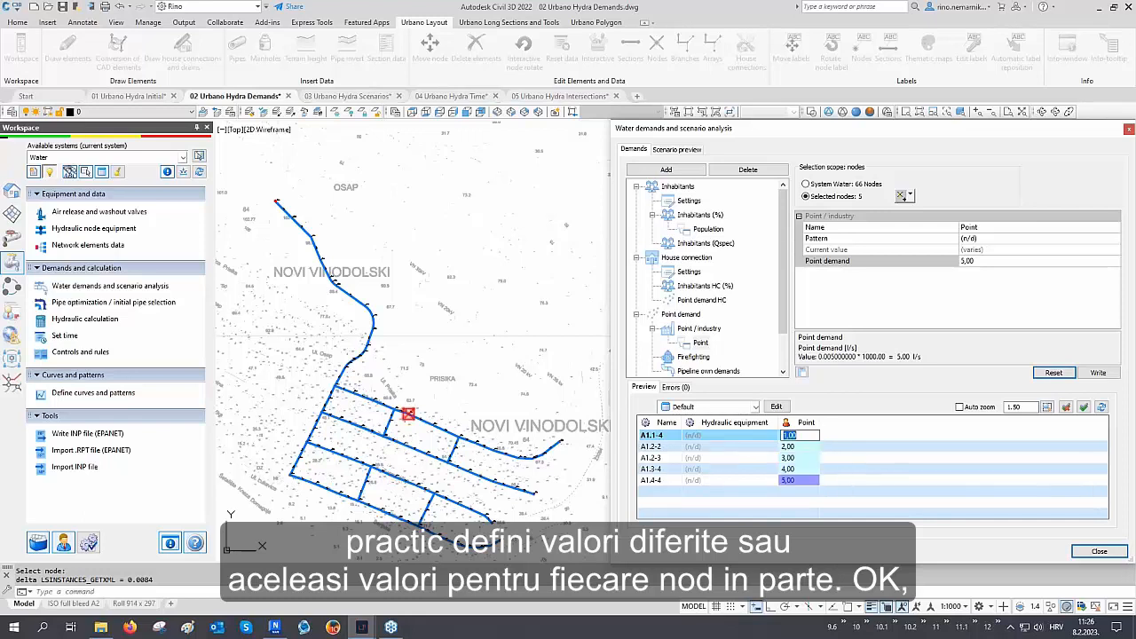
left_click(1053, 373)
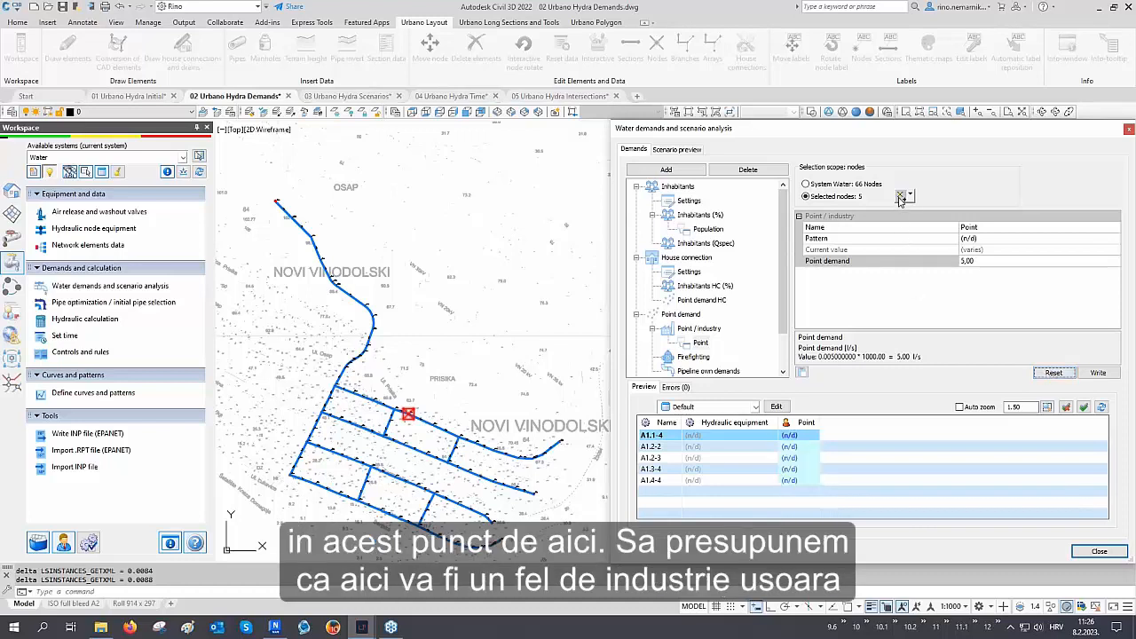
Select node A1.4-2 as the point demand scope, give it a point demand of 6, and close the dialog
left_click(900, 197)
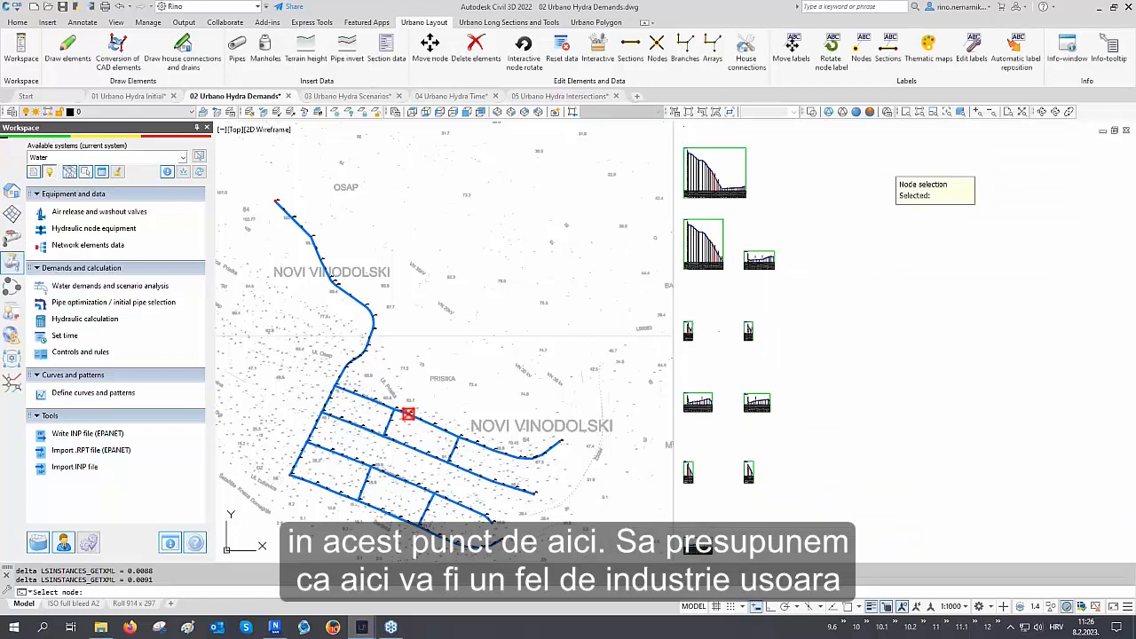
left_click(339, 492)
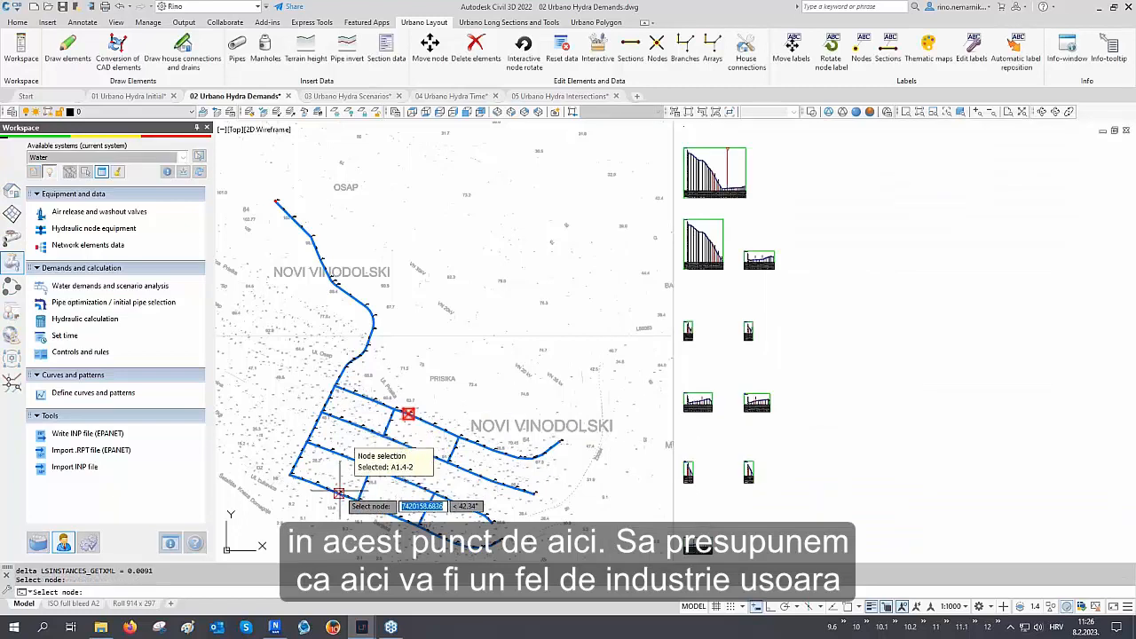
key("Return")
left_click(799, 435)
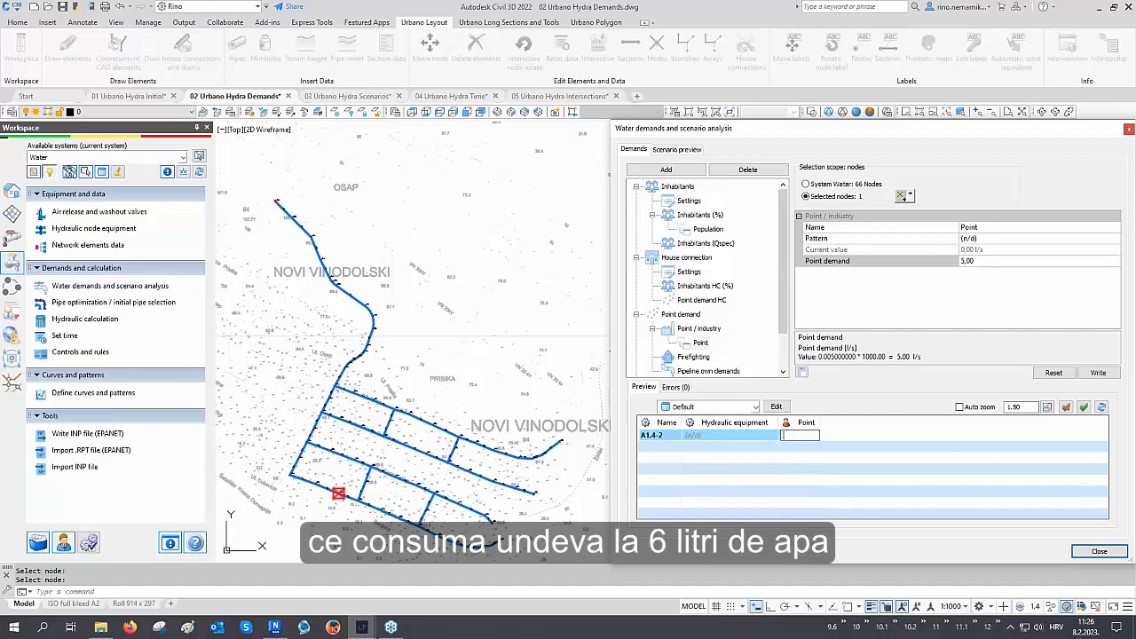
type("6")
key("Return")
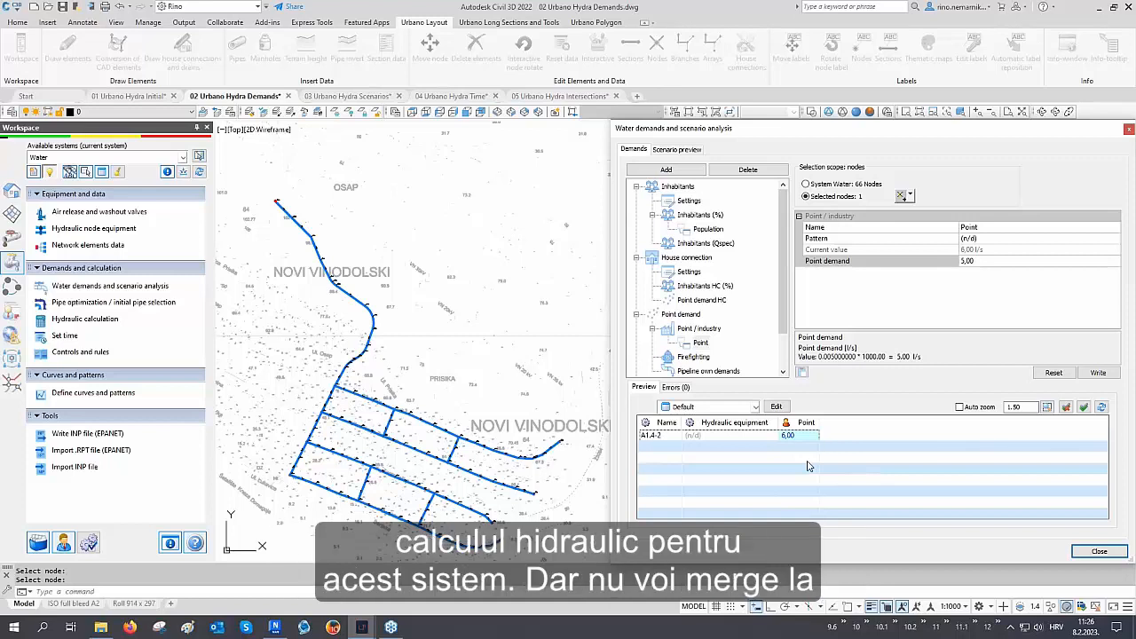
left_click(1099, 551)
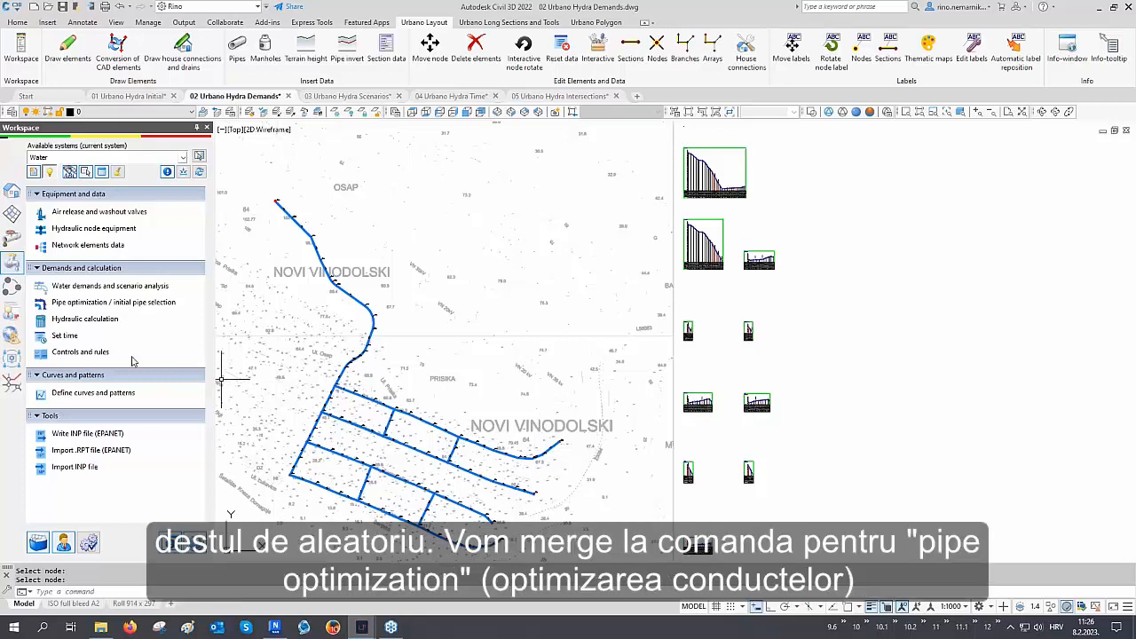
Open Pipe optimization / initial pipe selection and review the Transport pipeline and Distribution network configurations
left_click(113, 303)
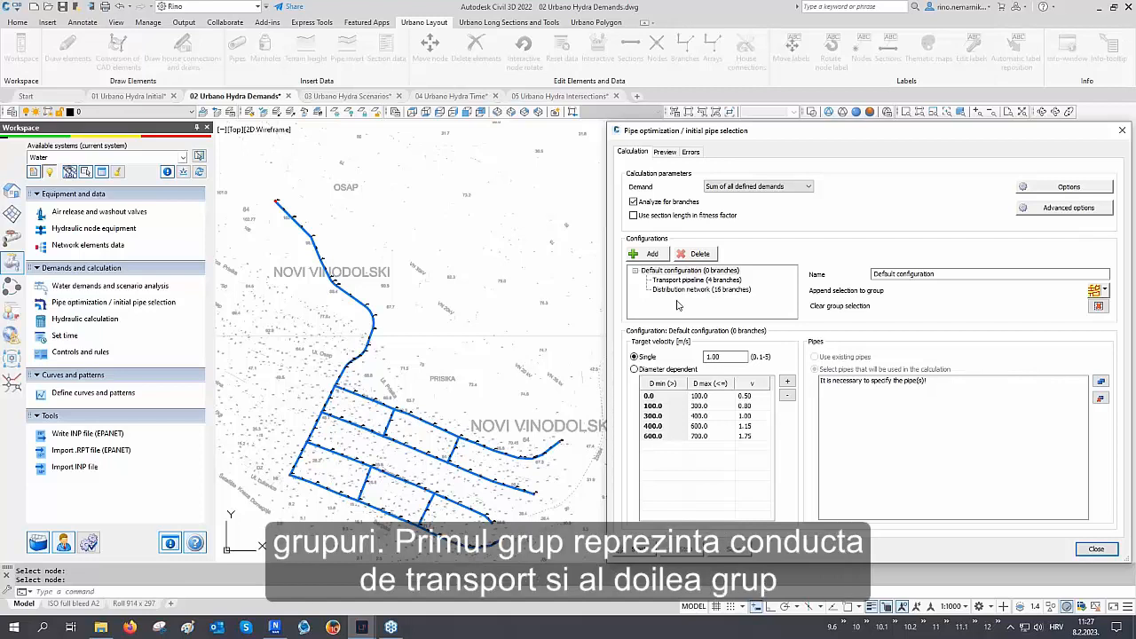
left_click(681, 282)
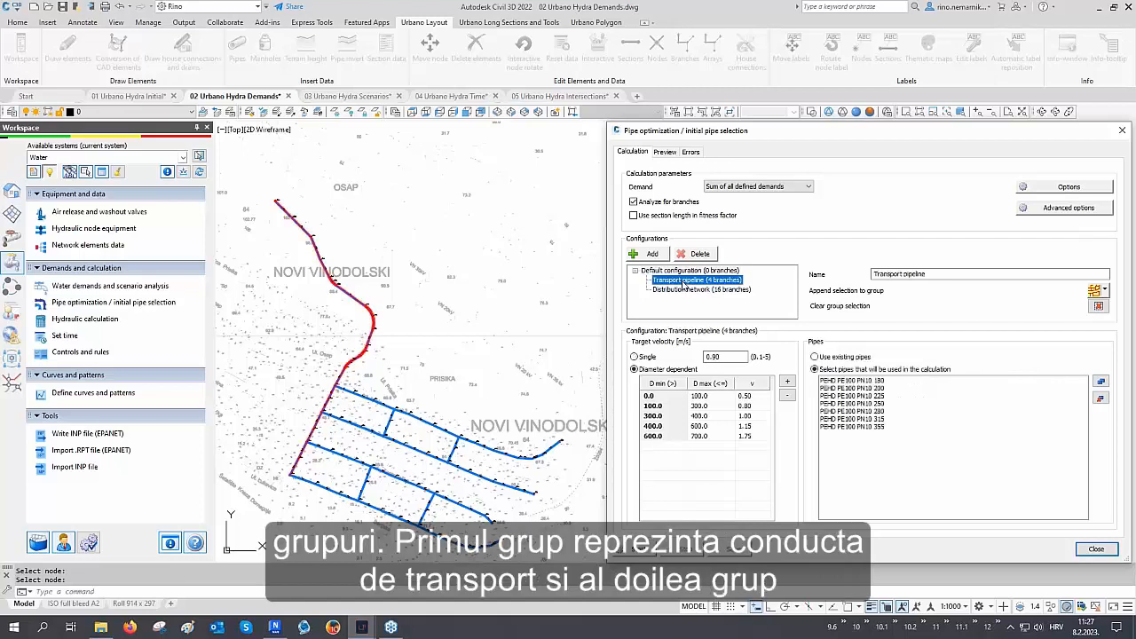
left_click(683, 290)
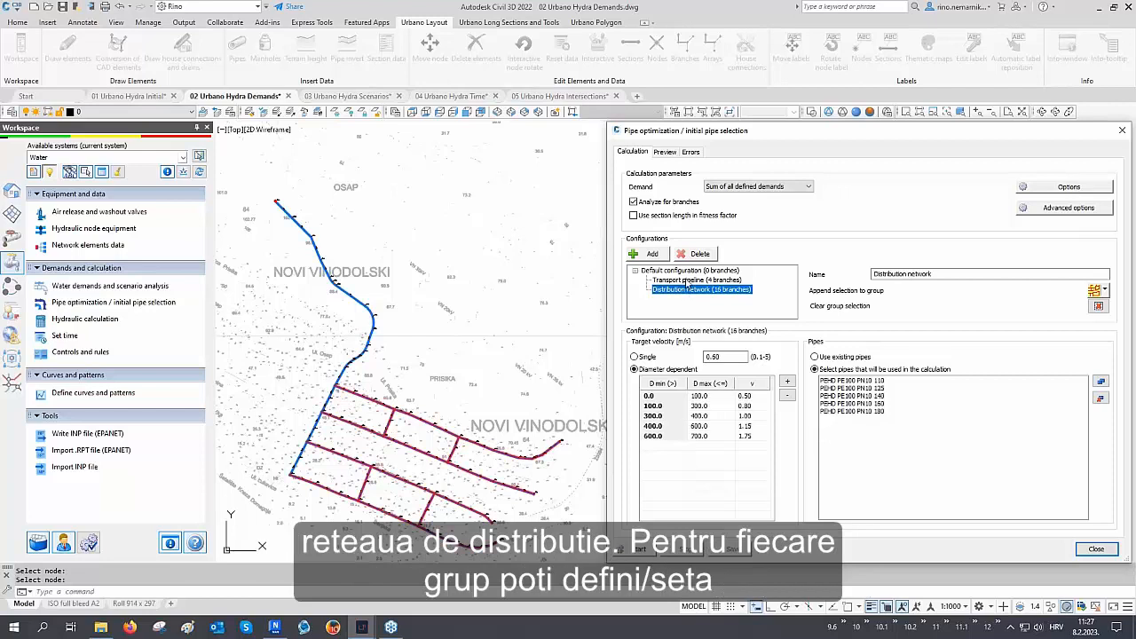
left_click(688, 281)
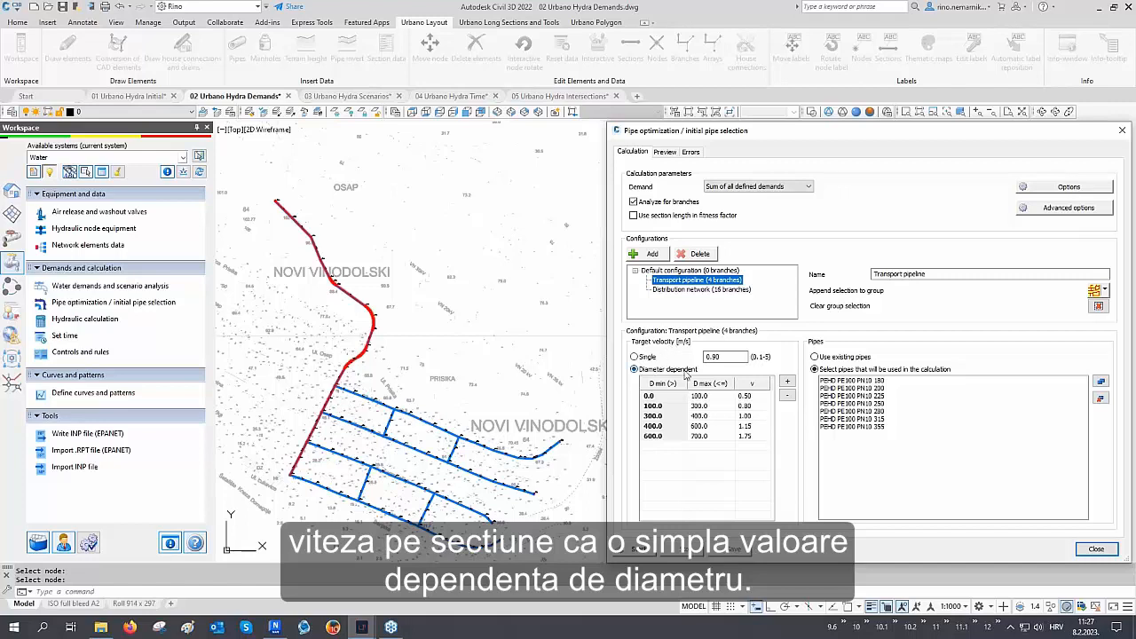
left_click(694, 290)
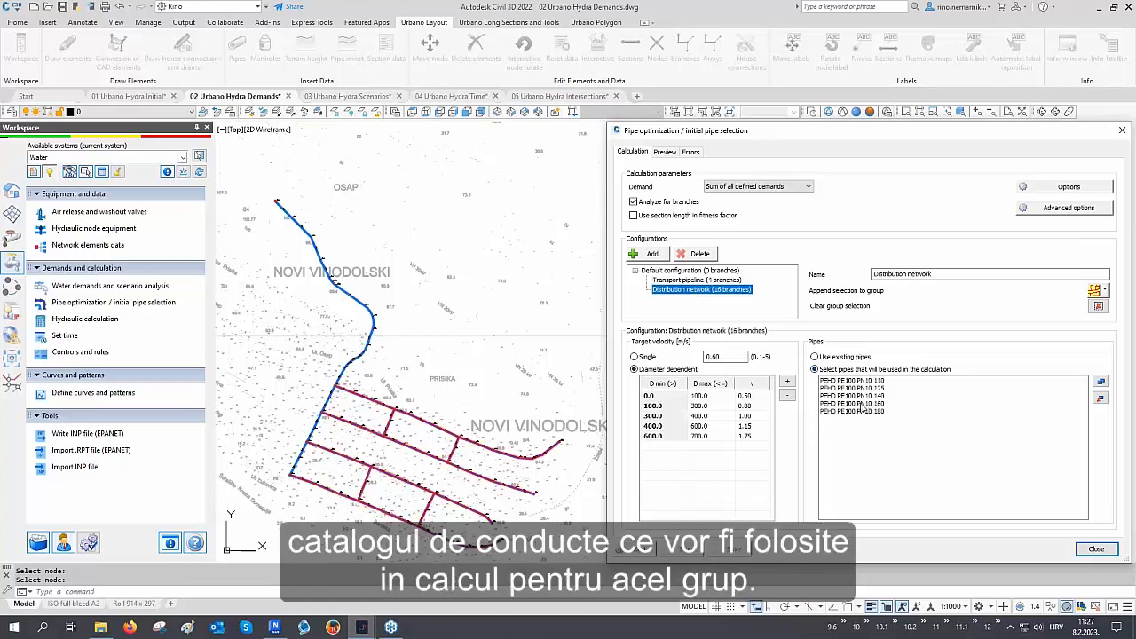
left_click(710, 281)
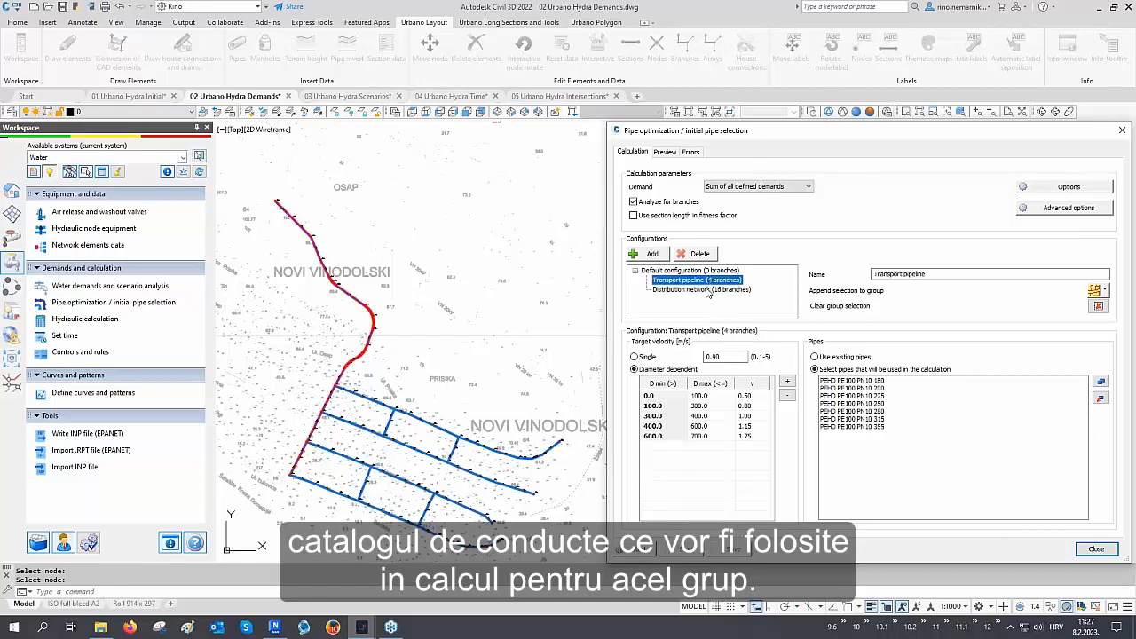
left_click(709, 290)
Run the pipe optimization, review the resulting pipe diameters and velocities, and close the dialog
left_click(637, 549)
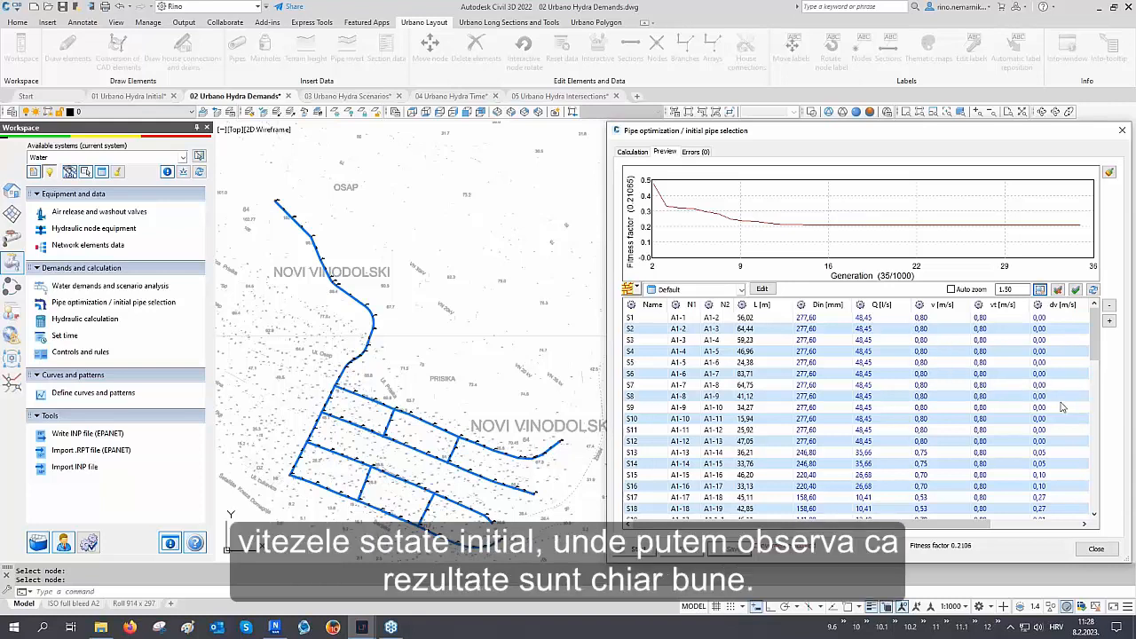
scroll(1062, 406, "down", 2)
scroll(1062, 407, "down", 5)
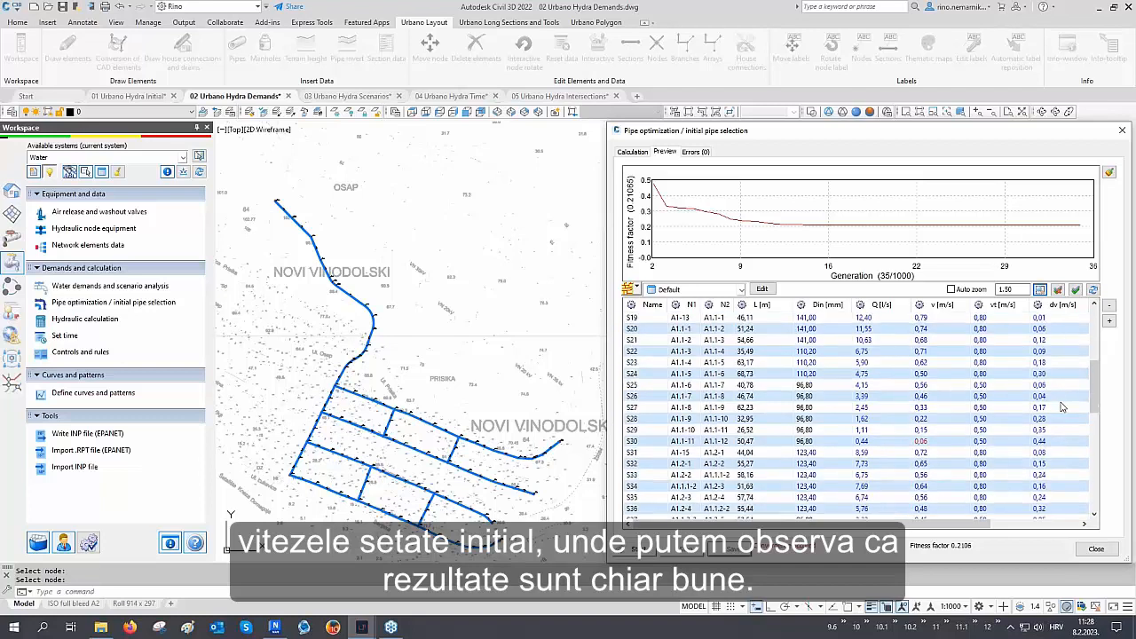
left_click(1096, 549)
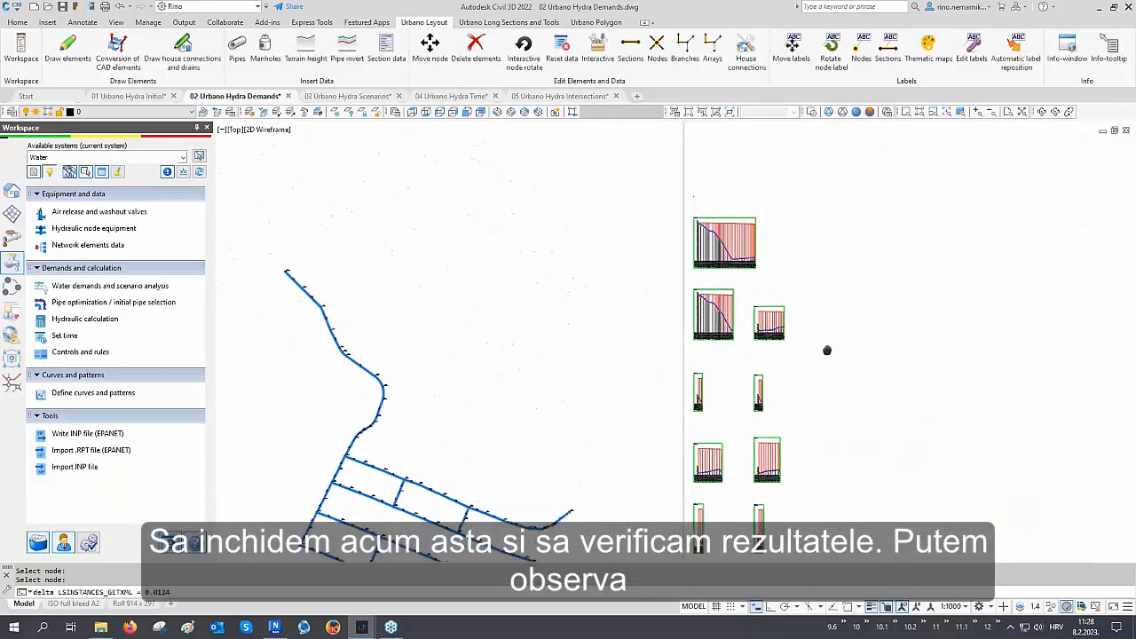
Apply the default node labels and section labels to the network around node A1-13
scroll(745, 266, "up", 8)
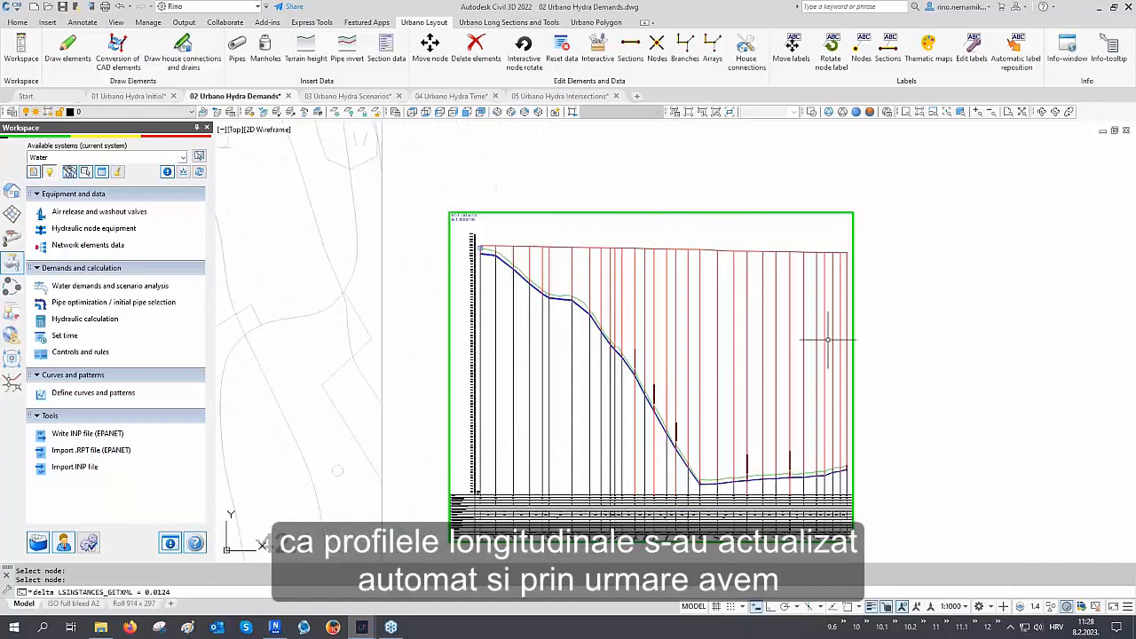
scroll(827, 339, "down", 6)
scroll(753, 264, "up", 3)
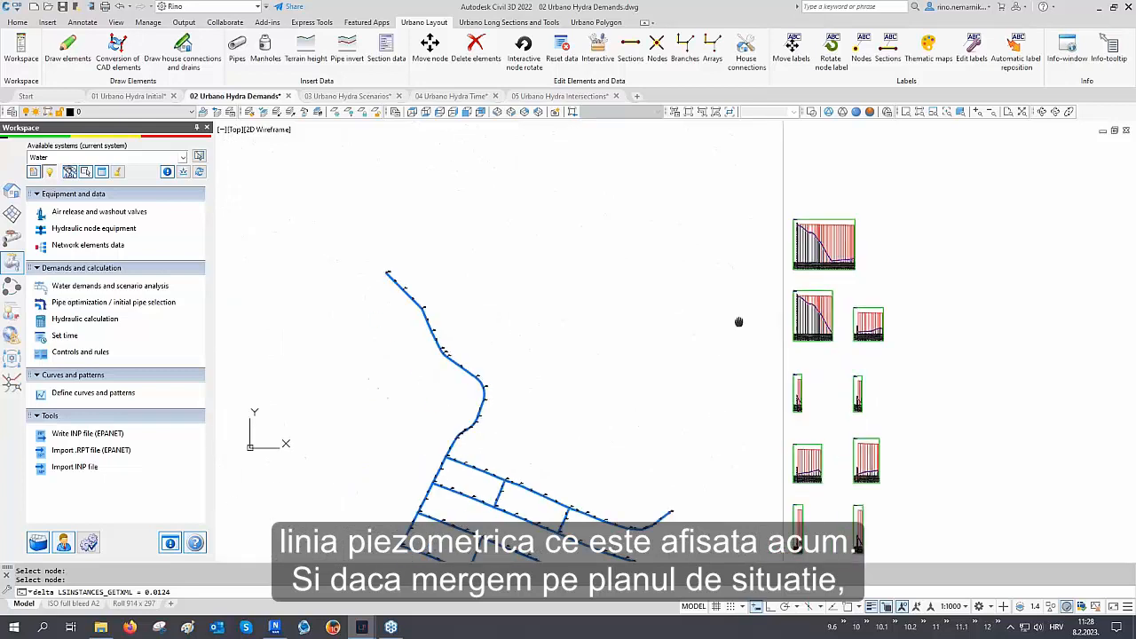
scroll(465, 391, "up", 6)
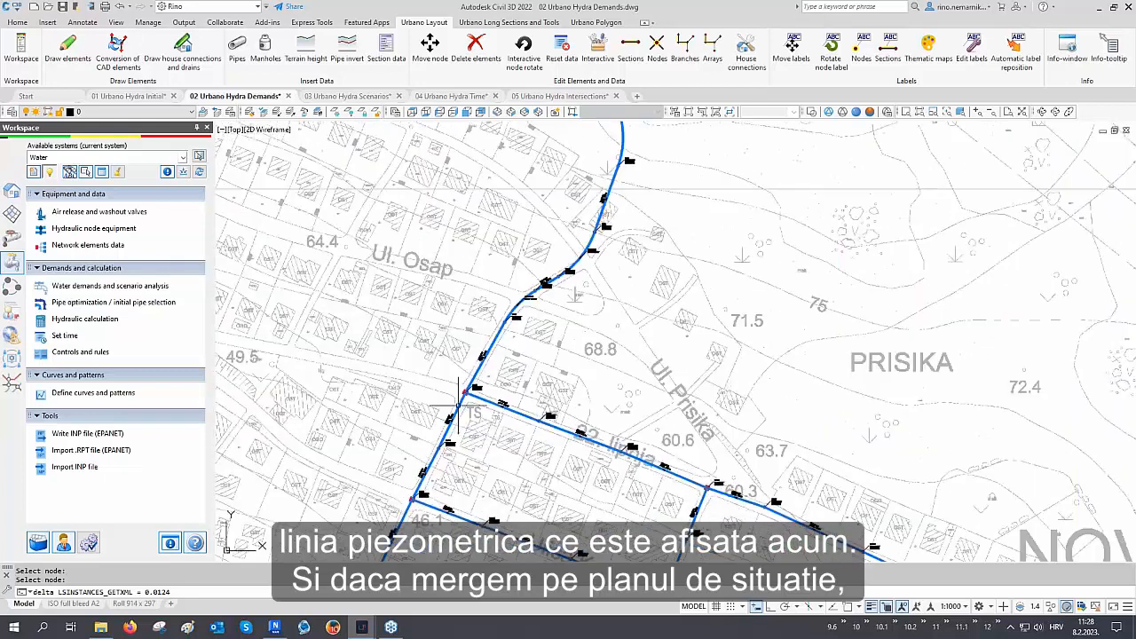
scroll(465, 390, "up", 4)
mouse_move(474, 406)
middle_mouse_down()
mouse_move(507, 337)
mouse_move(515, 342)
middle_mouse_up()
scroll(524, 394, "up", 2)
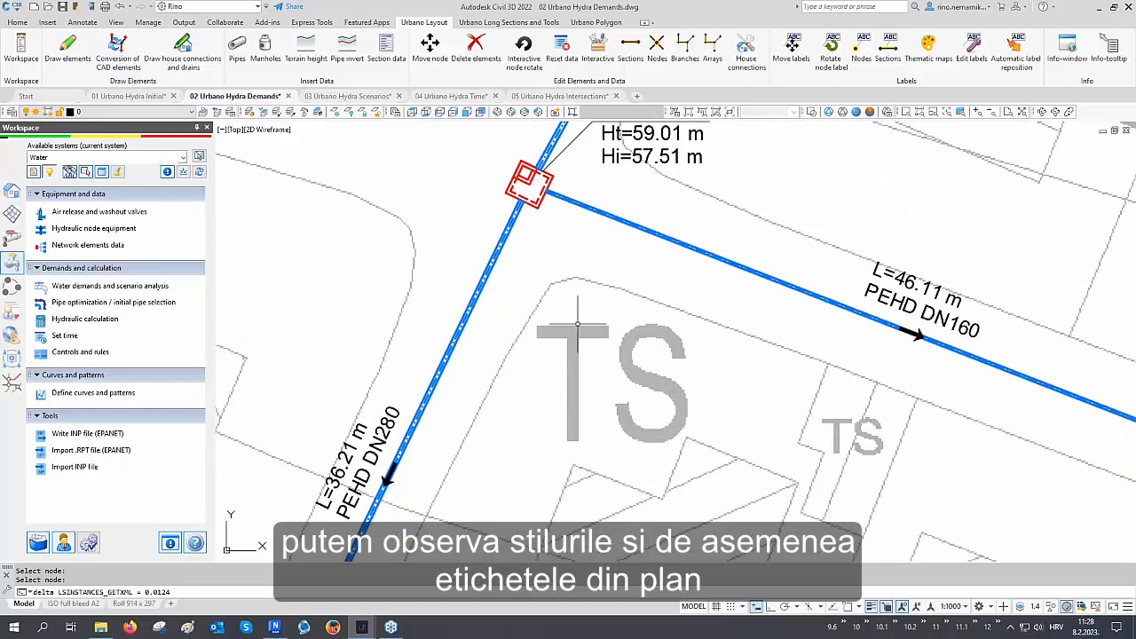
middle_click_drag(577, 324, 555, 368)
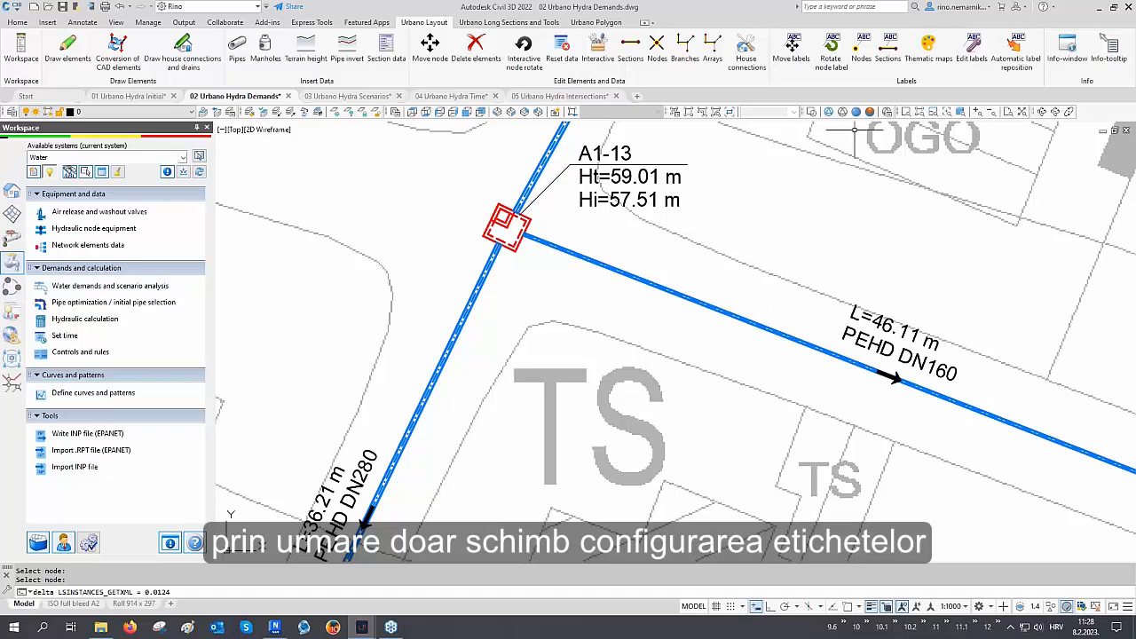
left_click(861, 49)
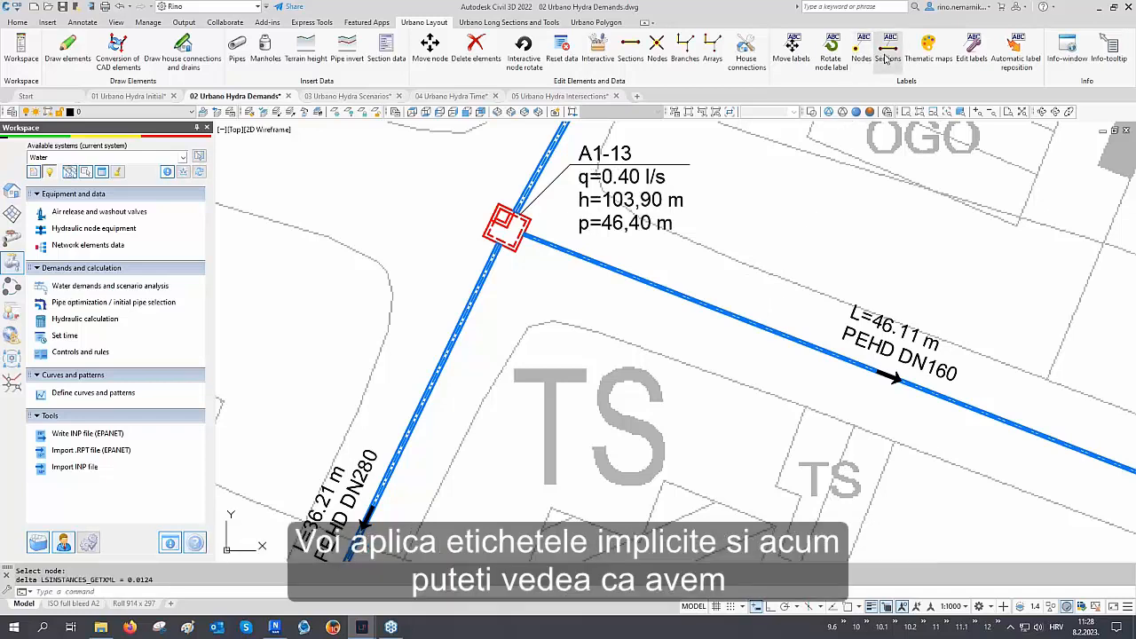
left_click(885, 56)
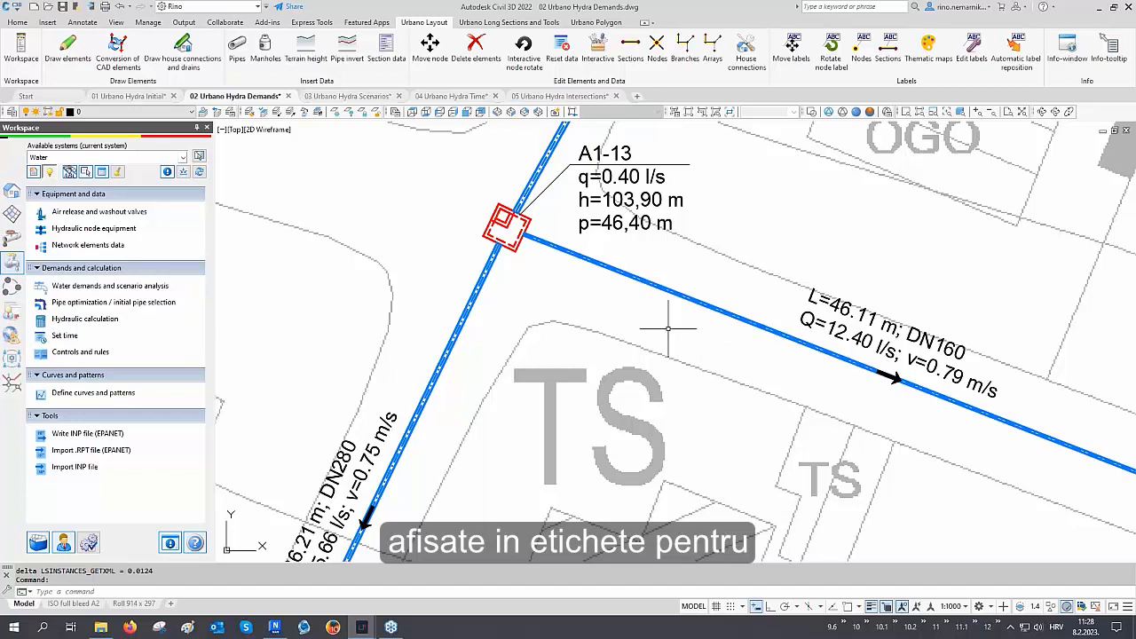
Run Automatic label reposition on the overlapping labels and close the dialog
scroll(560, 305, "down", 10)
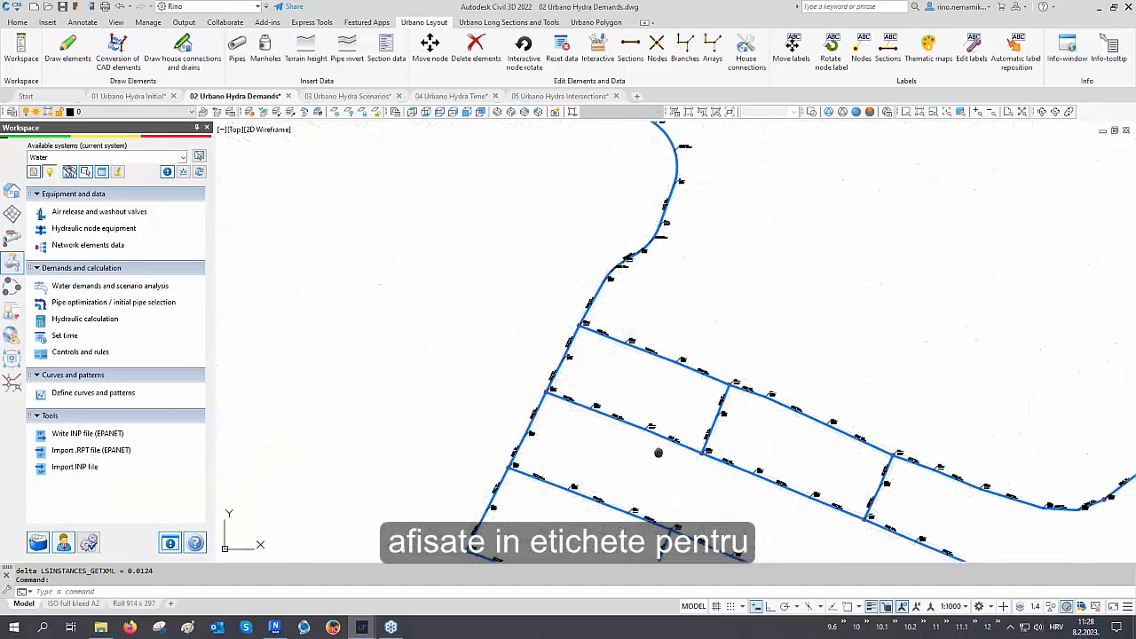
scroll(702, 452, "down", 2)
scroll(776, 469, "up", 8)
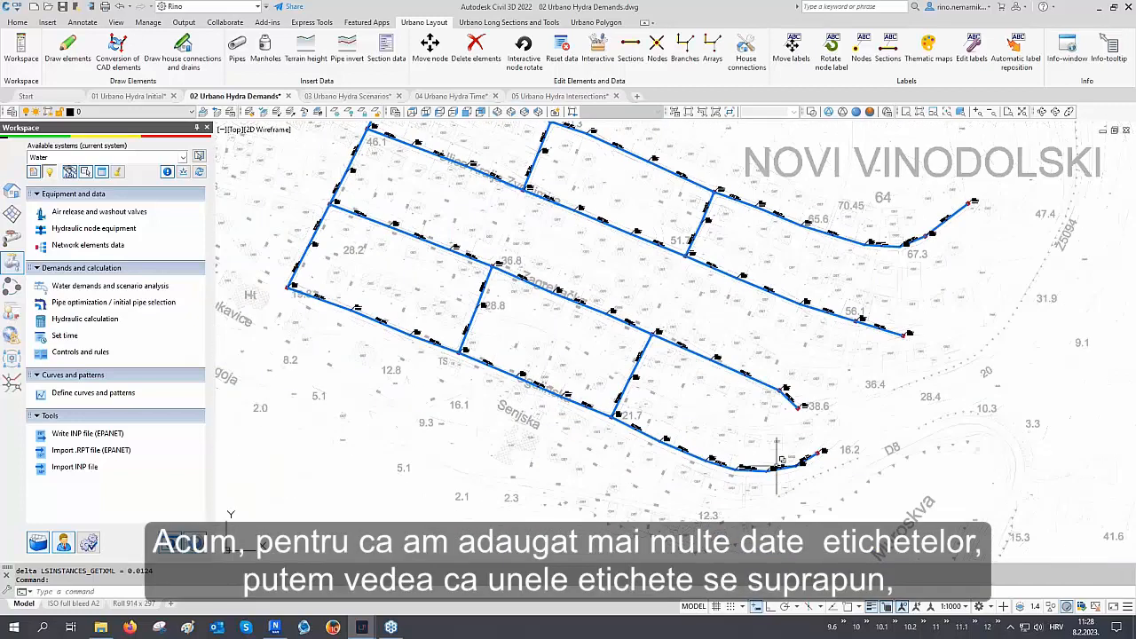
scroll(777, 466, "up", 4)
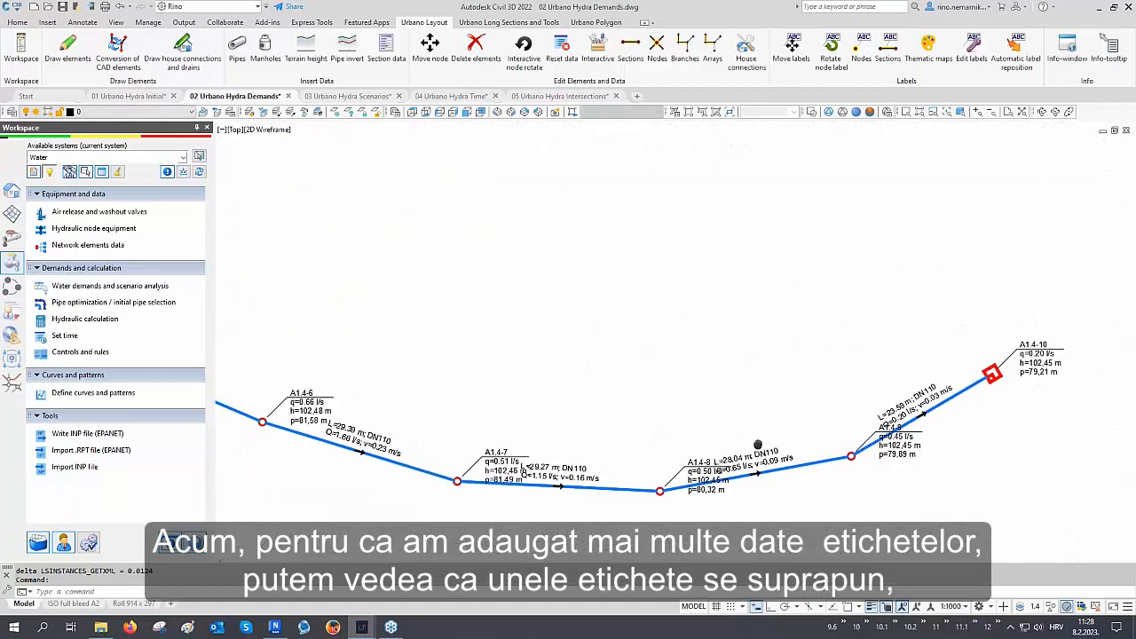
scroll(940, 426, "up", 5)
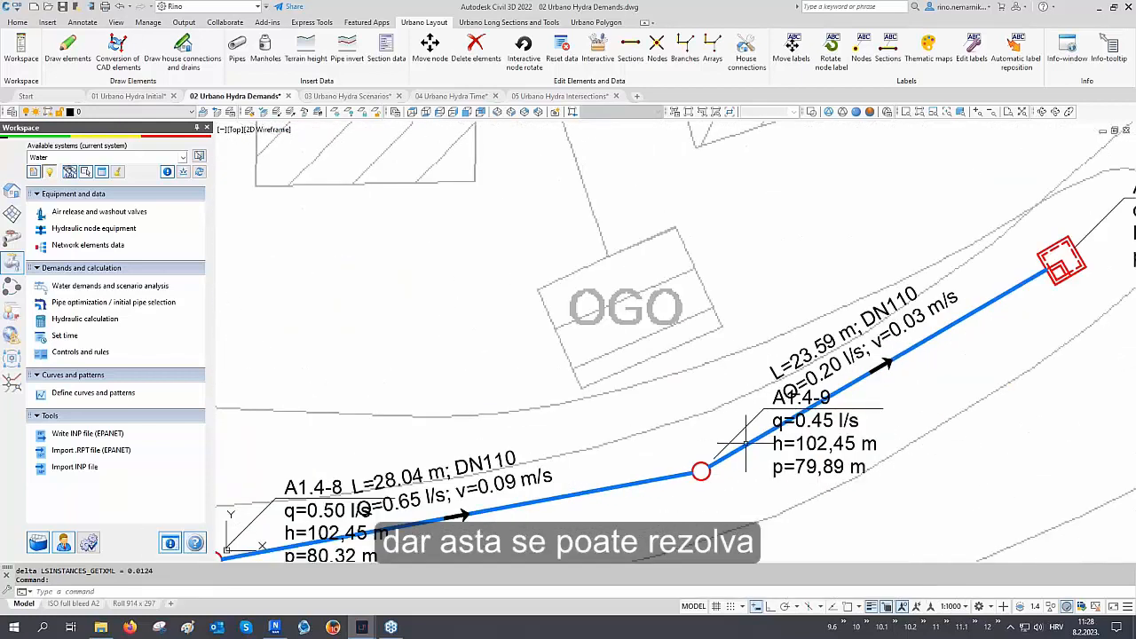
scroll(862, 463, "down", 4)
scroll(701, 506, "up", 2)
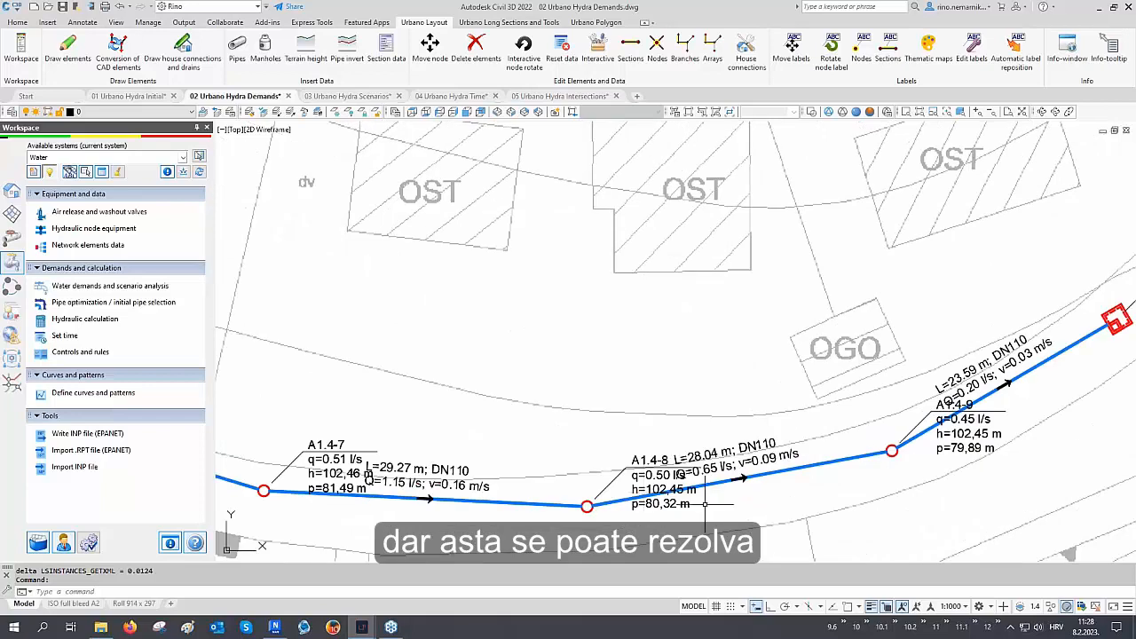
scroll(705, 506, "down", 1)
middle_click_drag(632, 413, 734, 441)
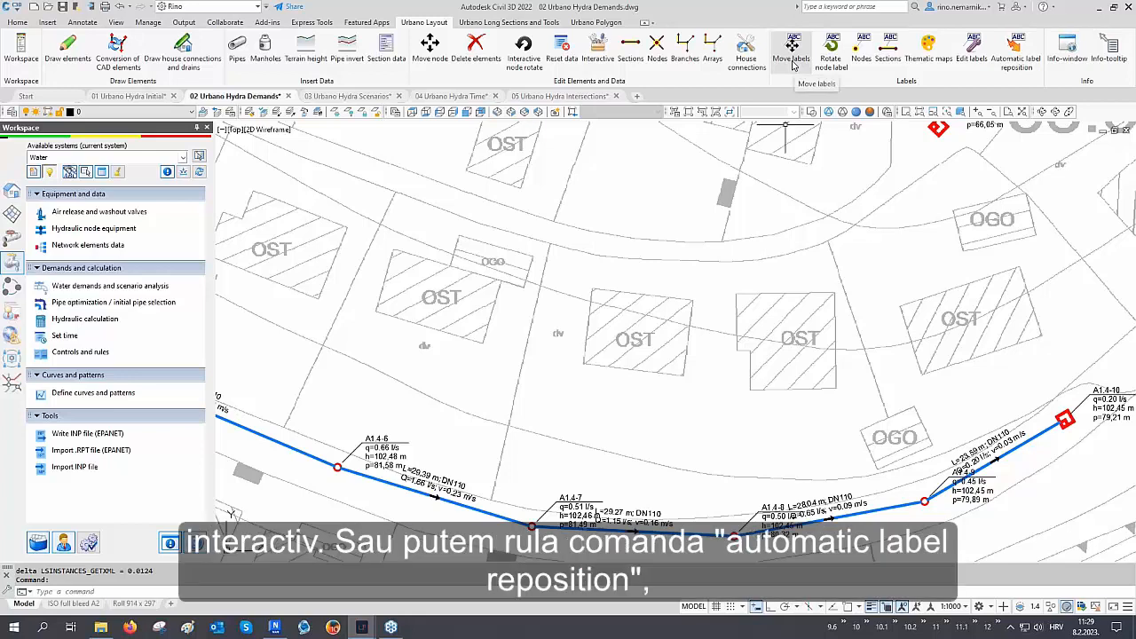
left_click(1013, 60)
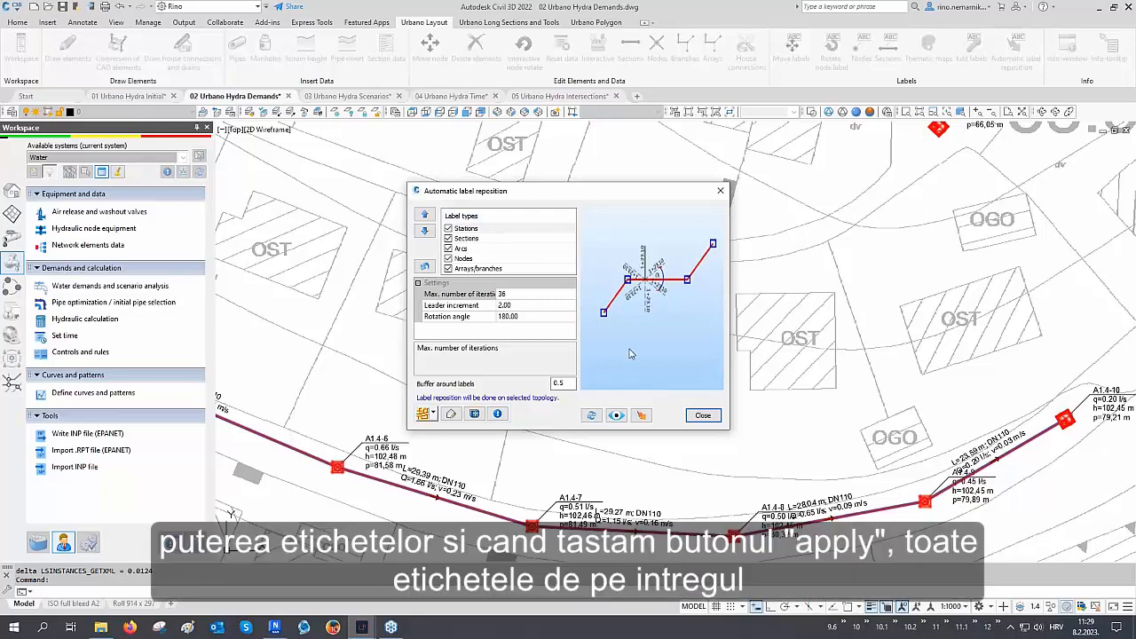
left_click(641, 415)
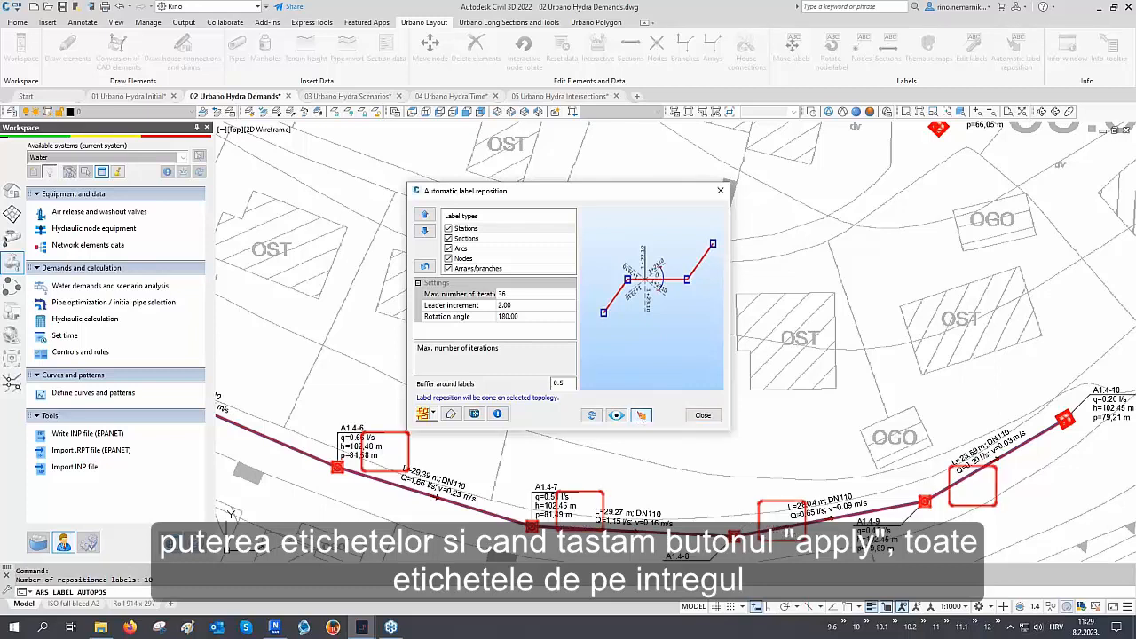
left_click(698, 418)
Examine the repositioned pipe and node labels across the network
middle_click_drag(713, 430, 694, 343)
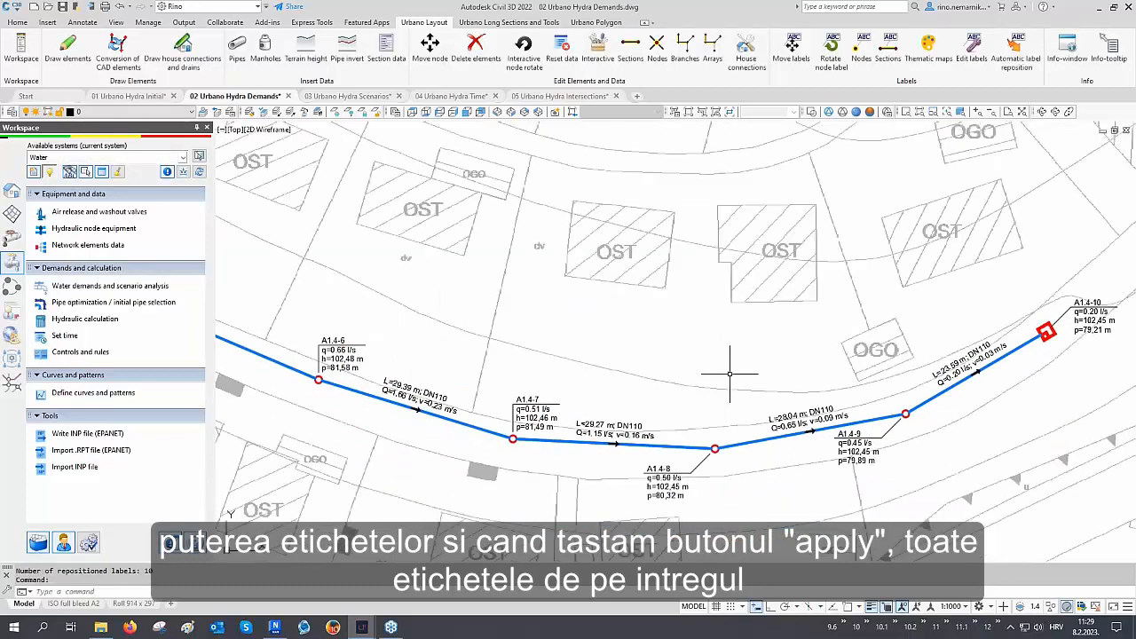
scroll(864, 463, "up", 2)
middle_click_drag(523, 449, 810, 461)
middle_click_drag(394, 361, 563, 408)
scroll(648, 436, "down", 2)
scroll(648, 436, "down", 5)
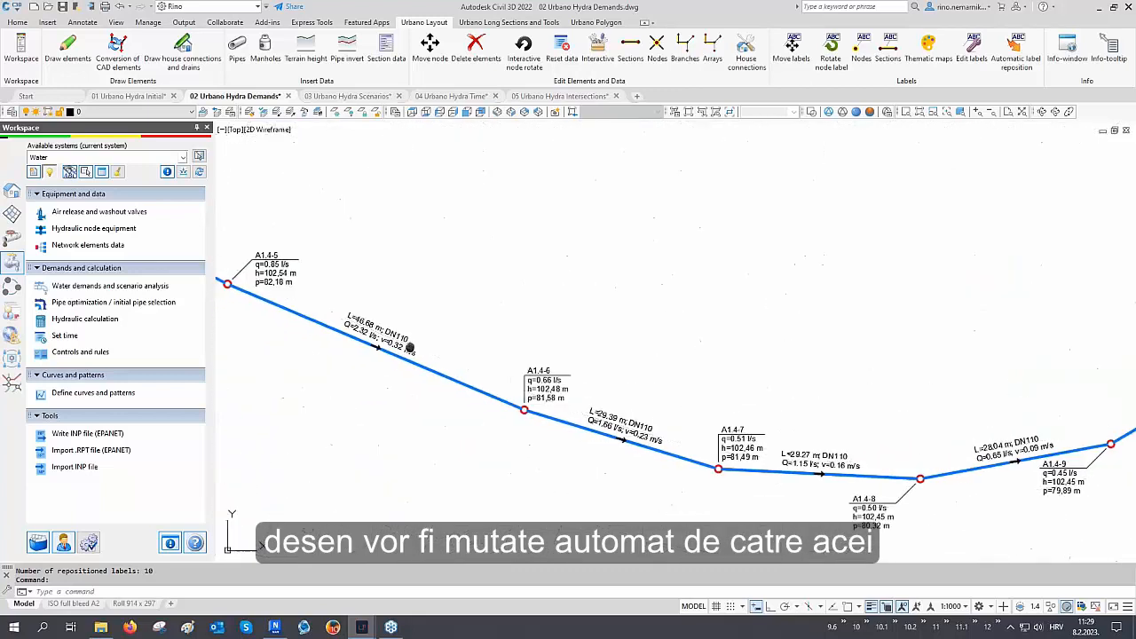
scroll(626, 429, "down", 2)
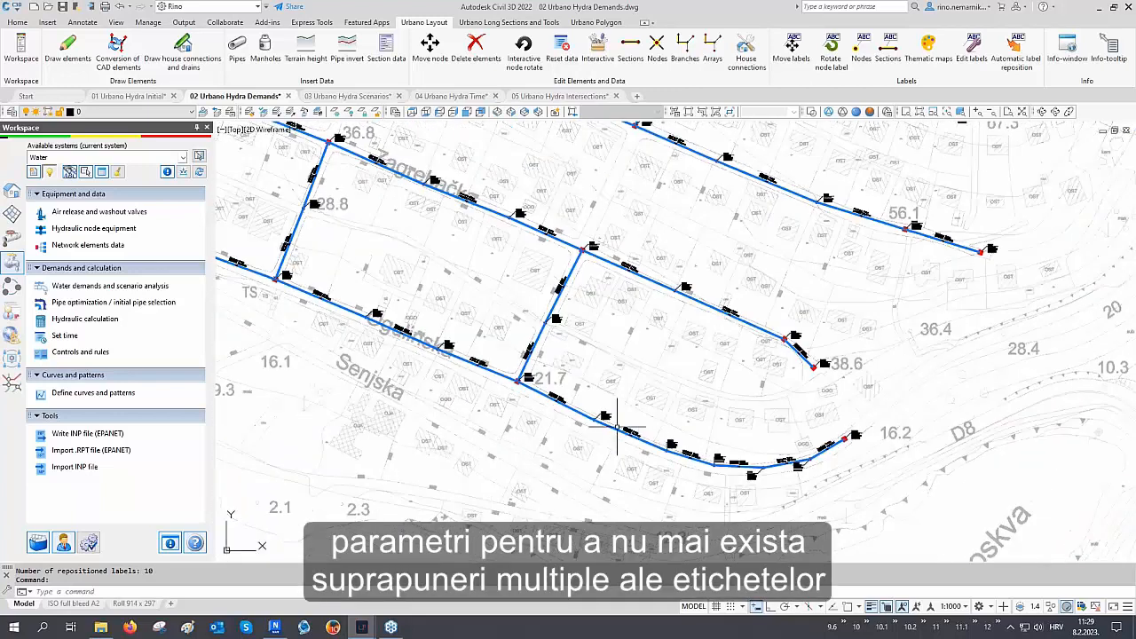
middle_click_drag(378, 266, 596, 424)
middle_click_drag(435, 250, 470, 419)
scroll(471, 418, "up", 10)
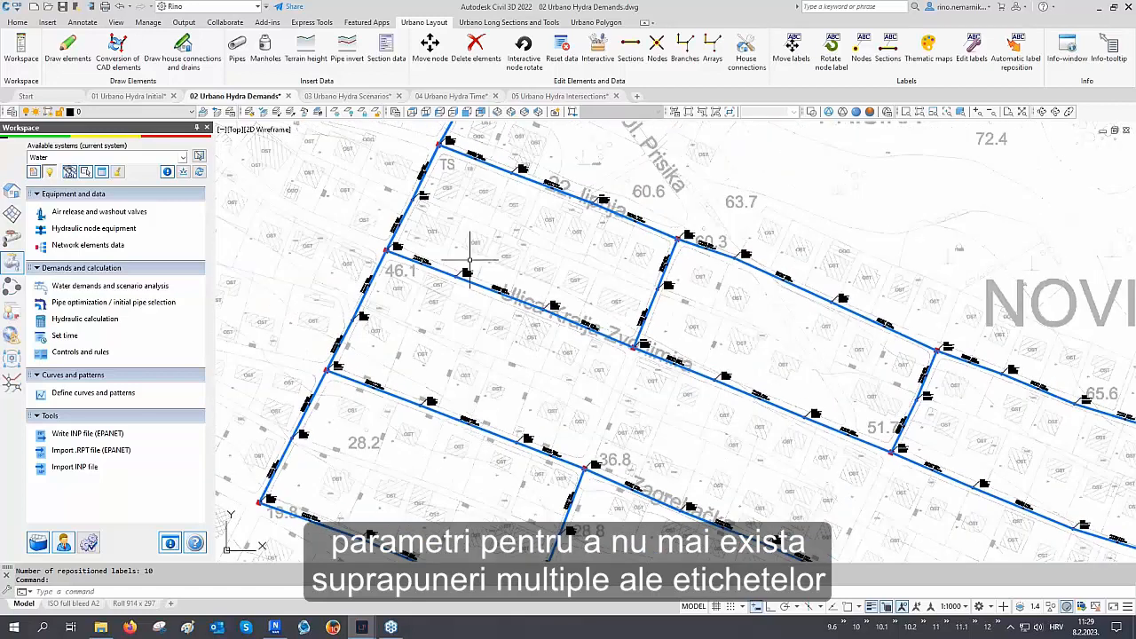
scroll(519, 236, "up", 2)
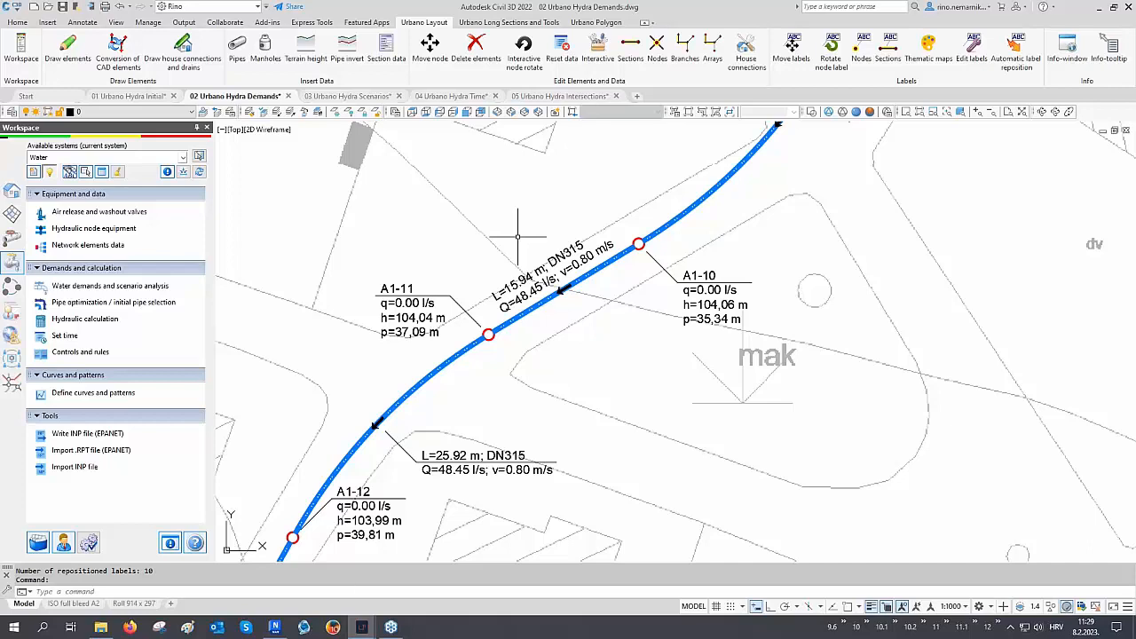
scroll(518, 236, "down", 10)
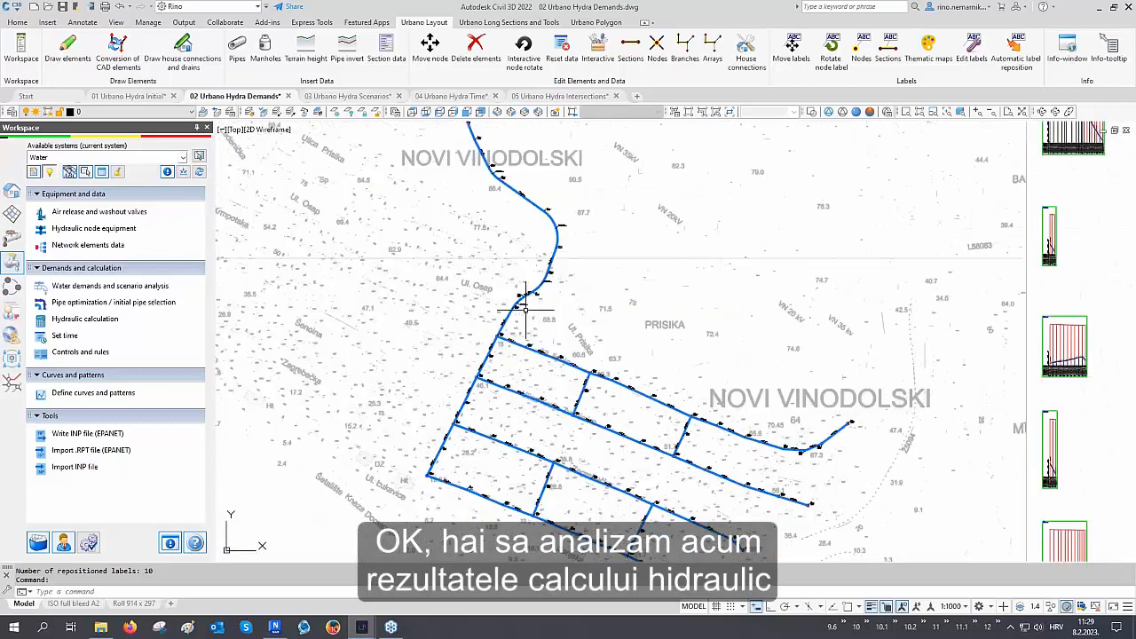
Open the preview table for the network sections and switch it to the Section Hydraulics view
scroll(526, 310, "down", 2)
middle_click_drag(593, 253, 544, 306)
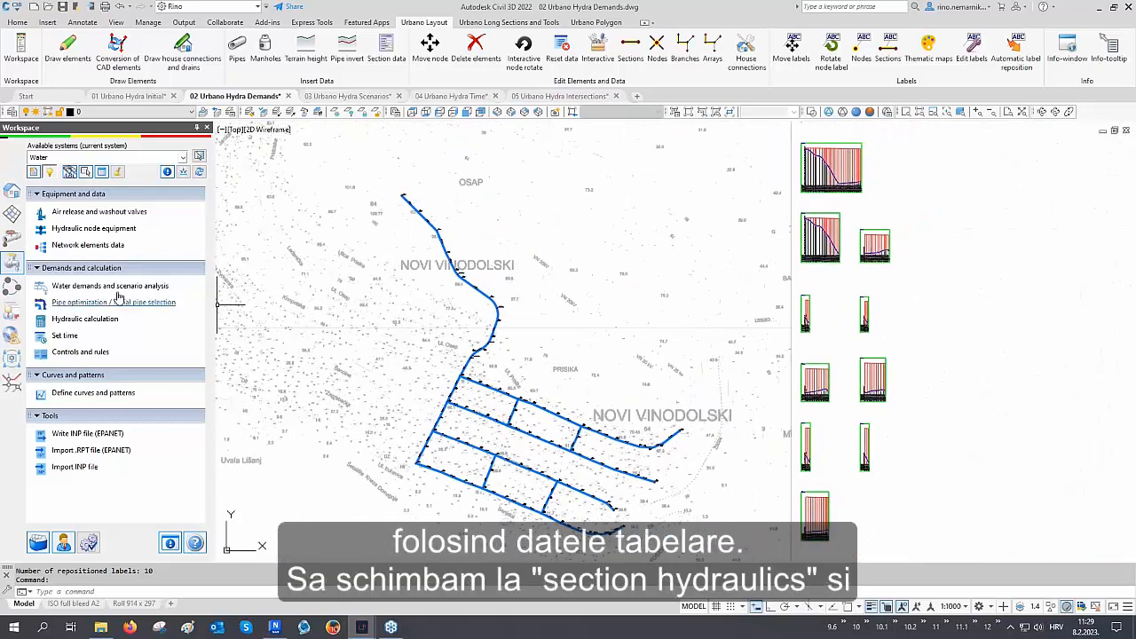
left_click(103, 172)
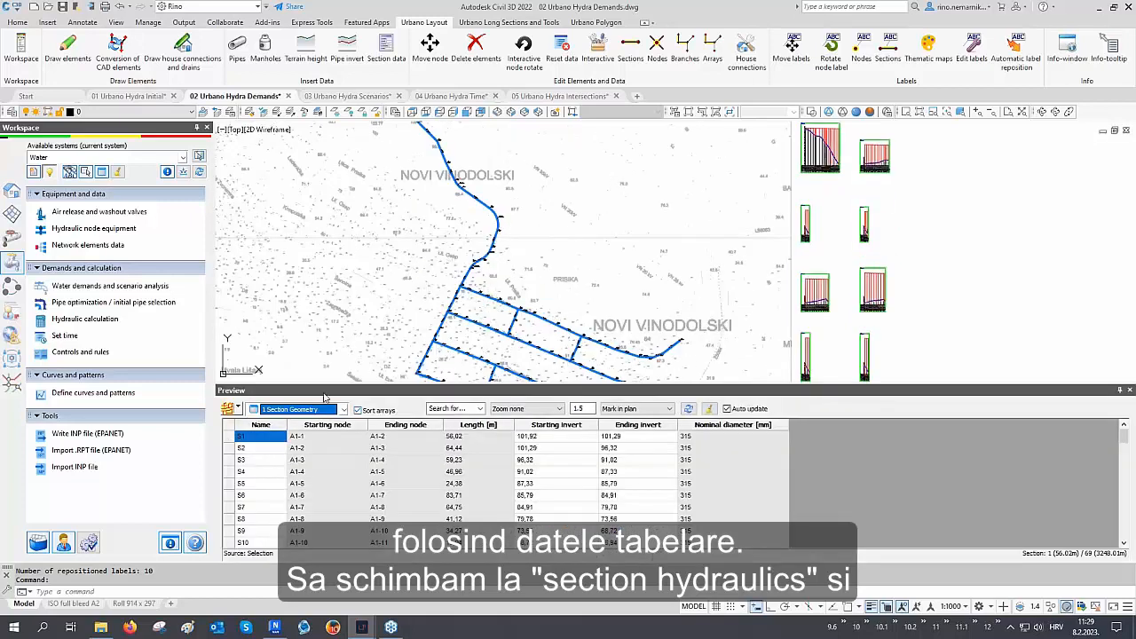
left_click(320, 409)
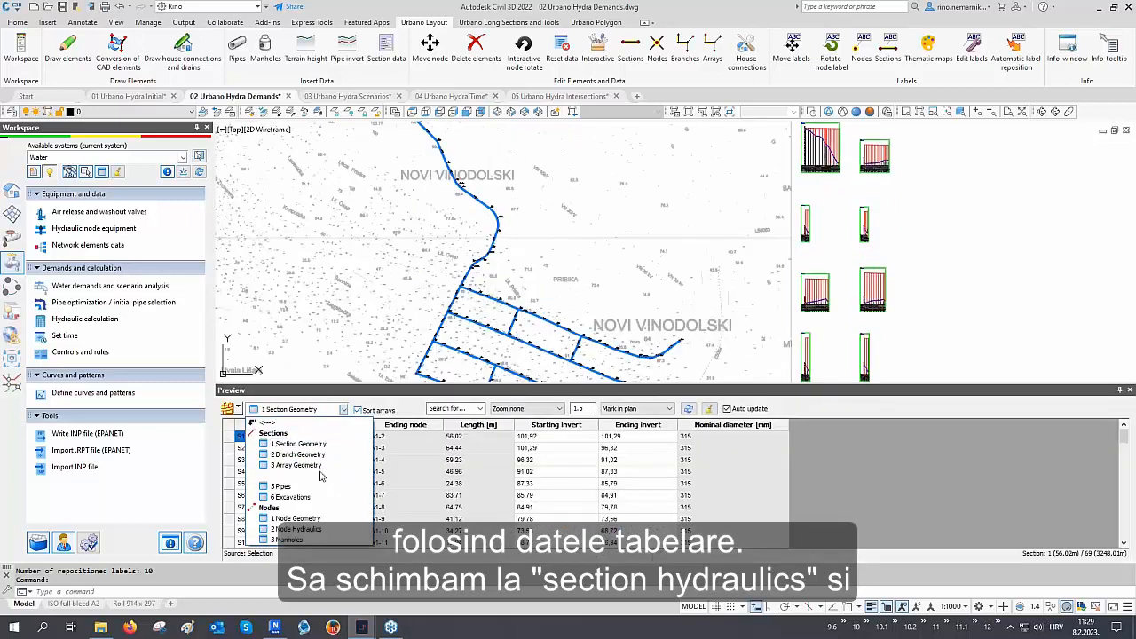
left_click(299, 475)
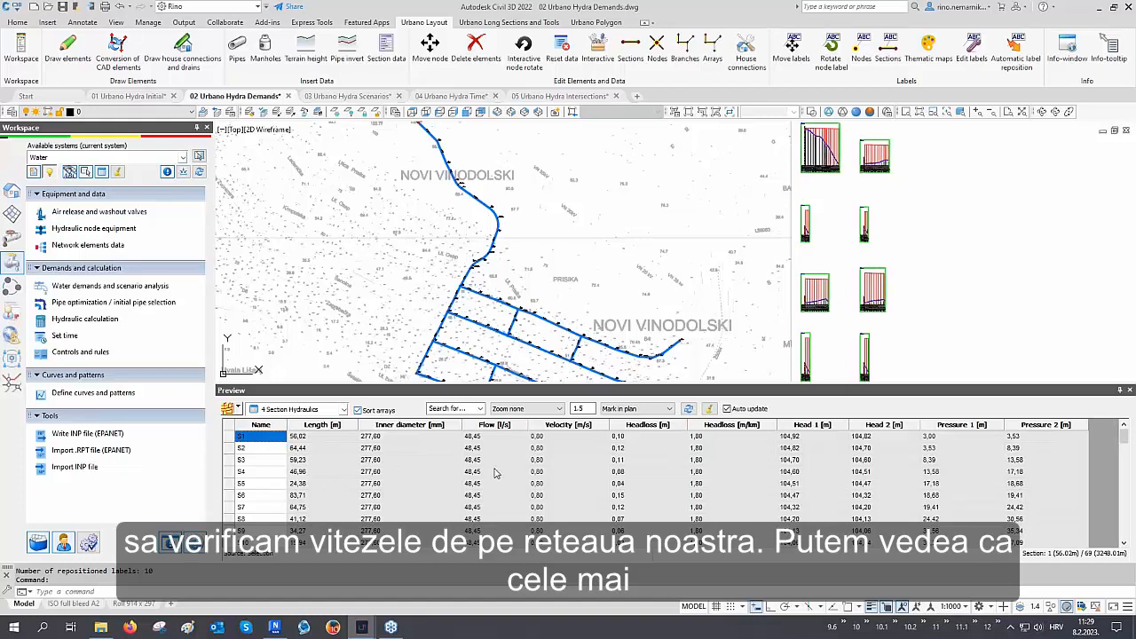
Sort the sections by velocity and select the lowest-velocity sections to highlight them on the plan
left_click(568, 426)
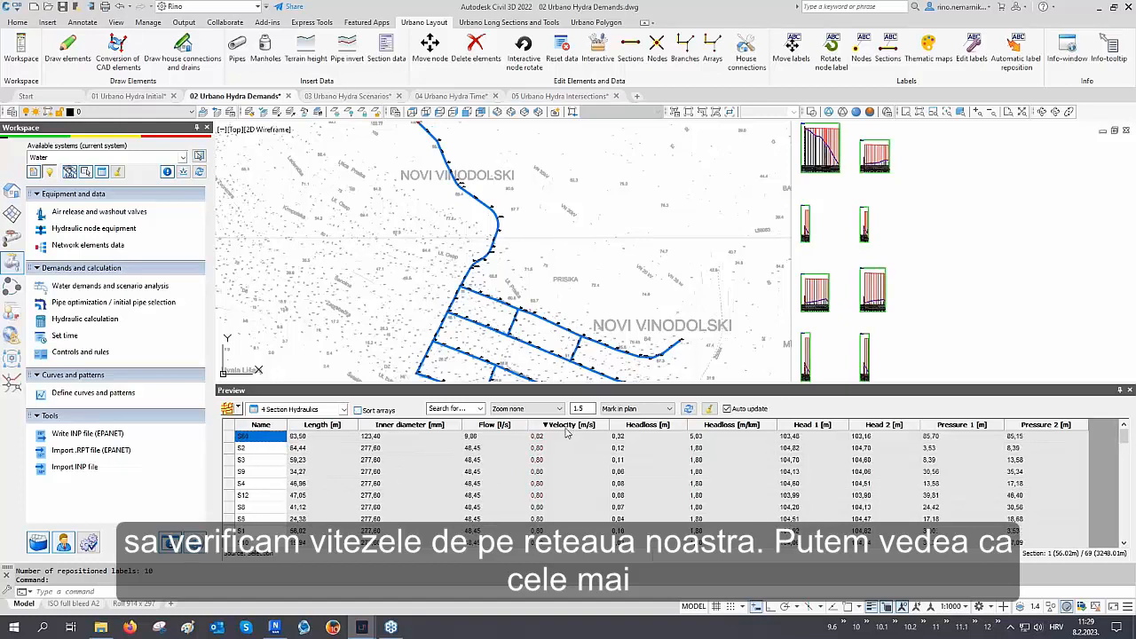
left_click(569, 426)
middle_click_drag(520, 346, 526, 292)
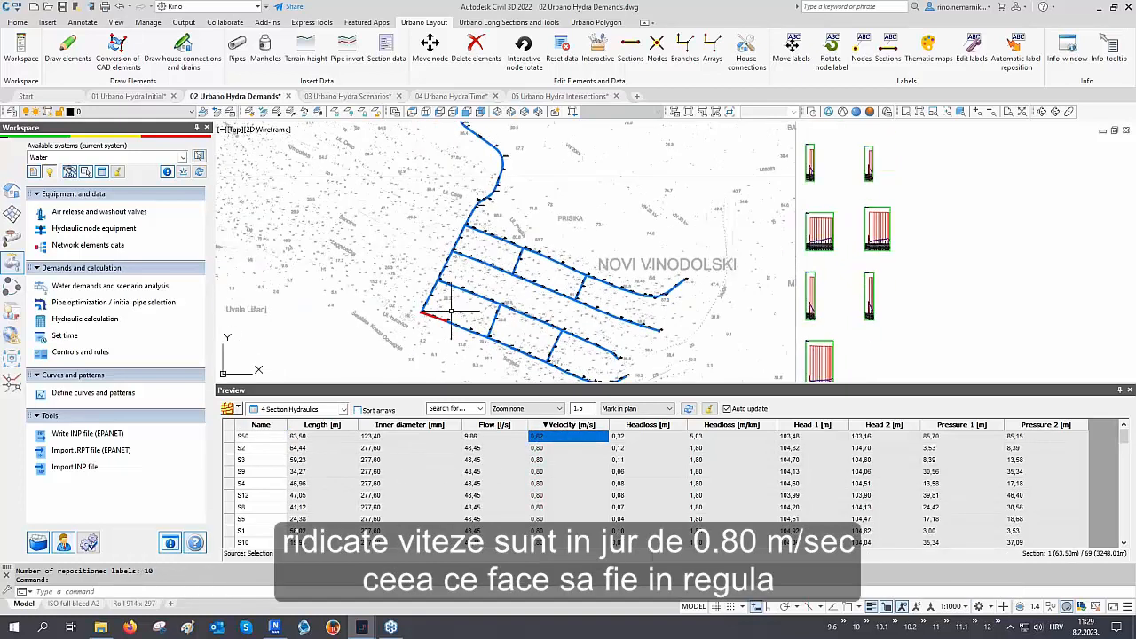
scroll(445, 312, "up", 2)
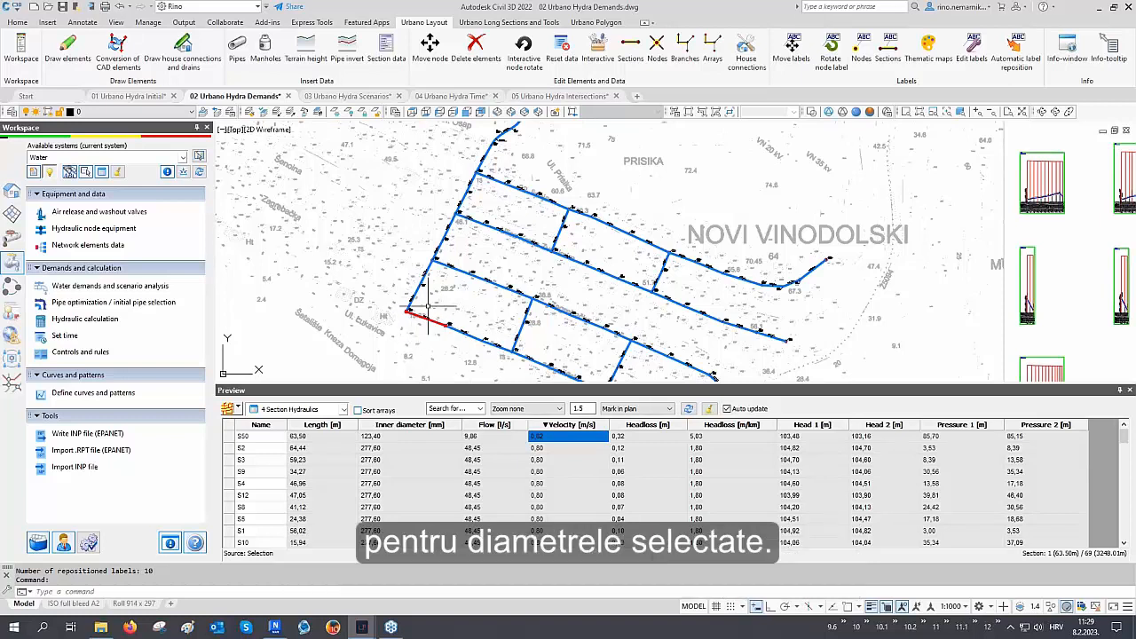
mouse_move(573, 307)
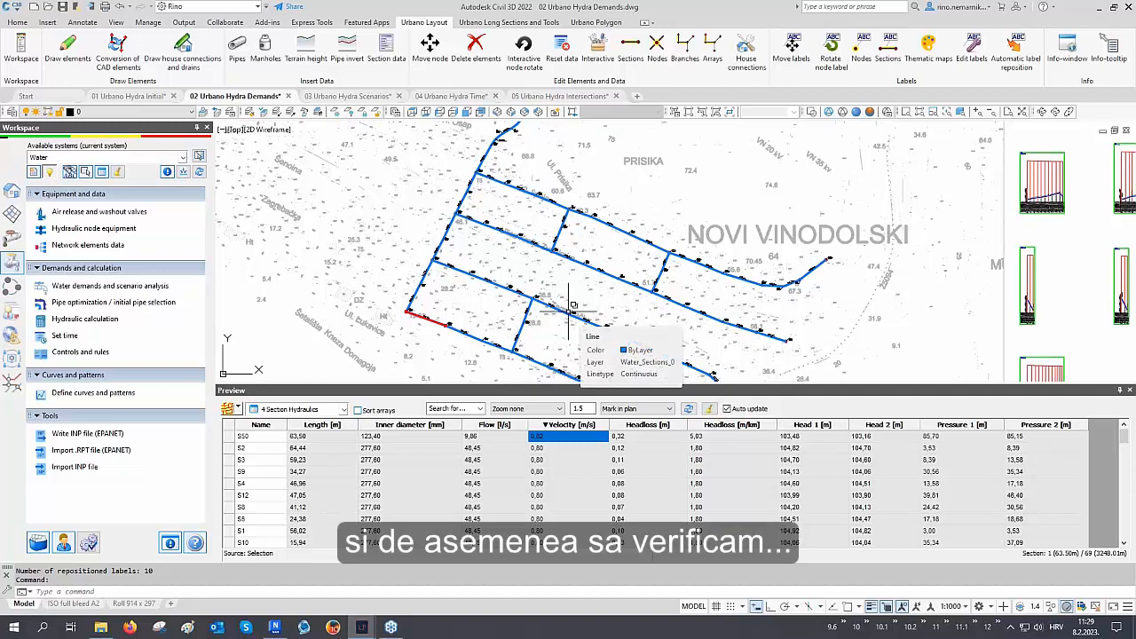
left_click(579, 426)
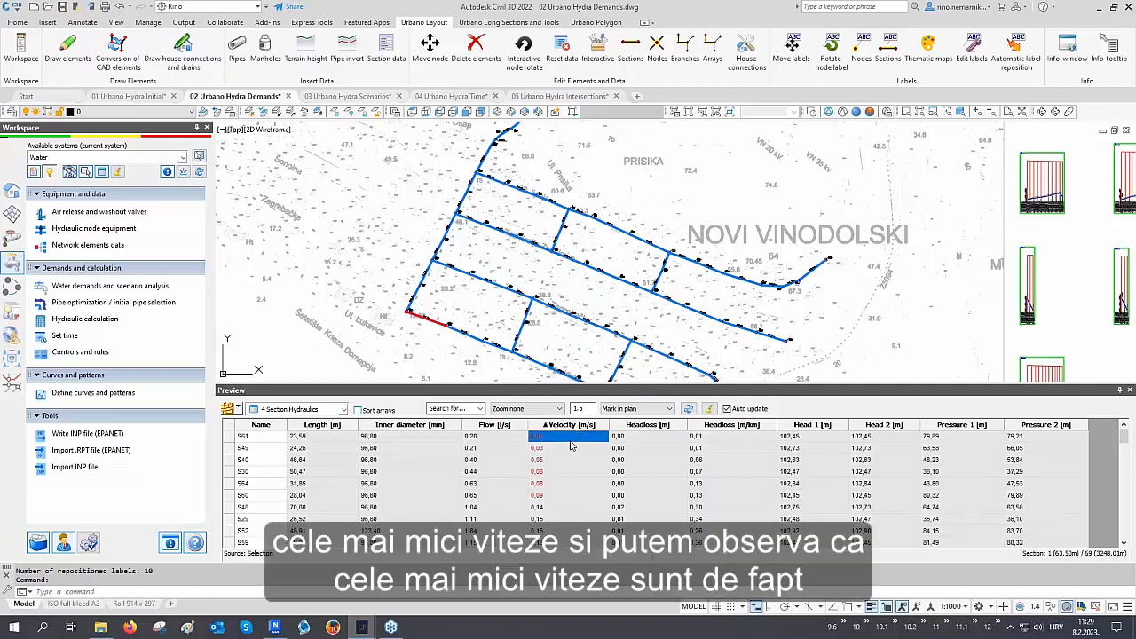
left_click_drag(552, 497, 556, 436)
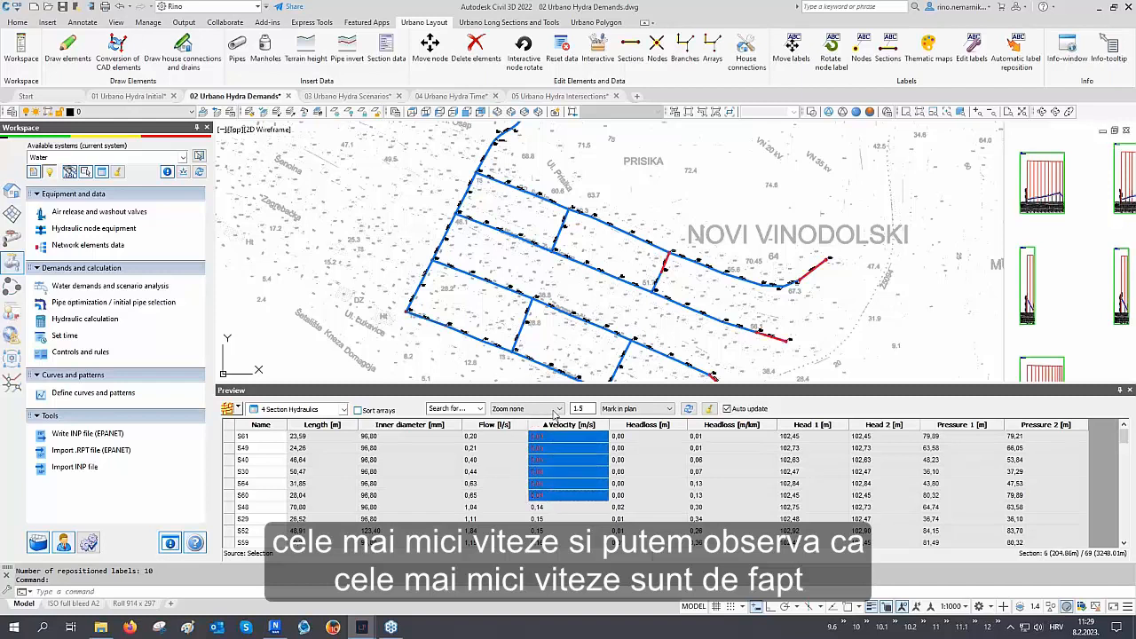
middle_click_drag(559, 335, 462, 268)
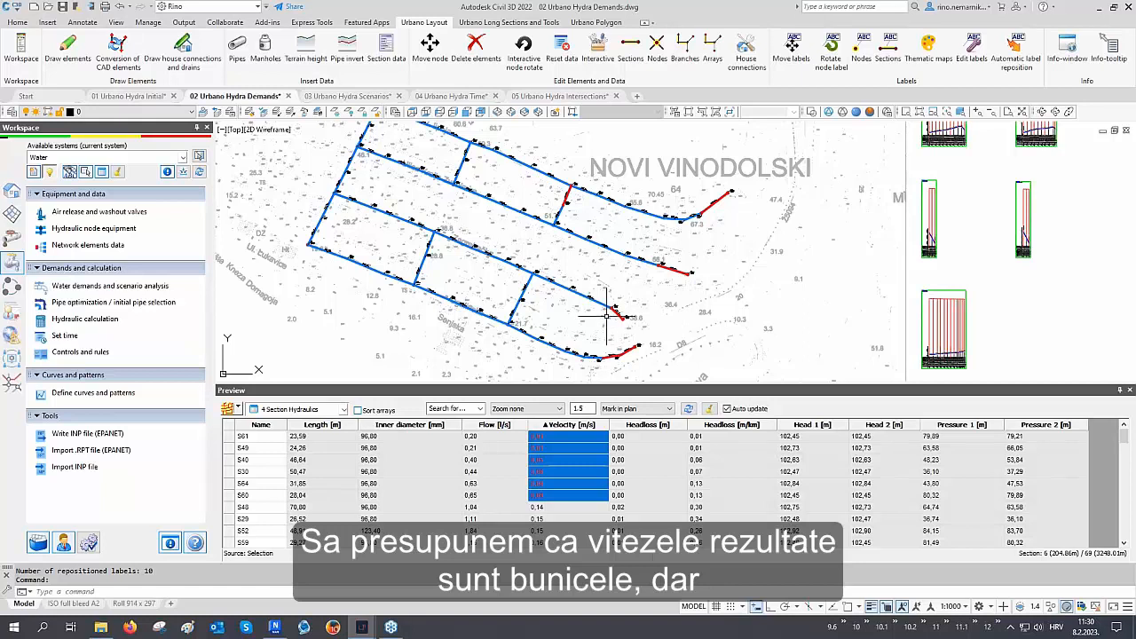
Switch the preview to Node Hydraulics, sort by starting pressure, and inspect the low-pressure nodes near the tank
left_click(293, 409)
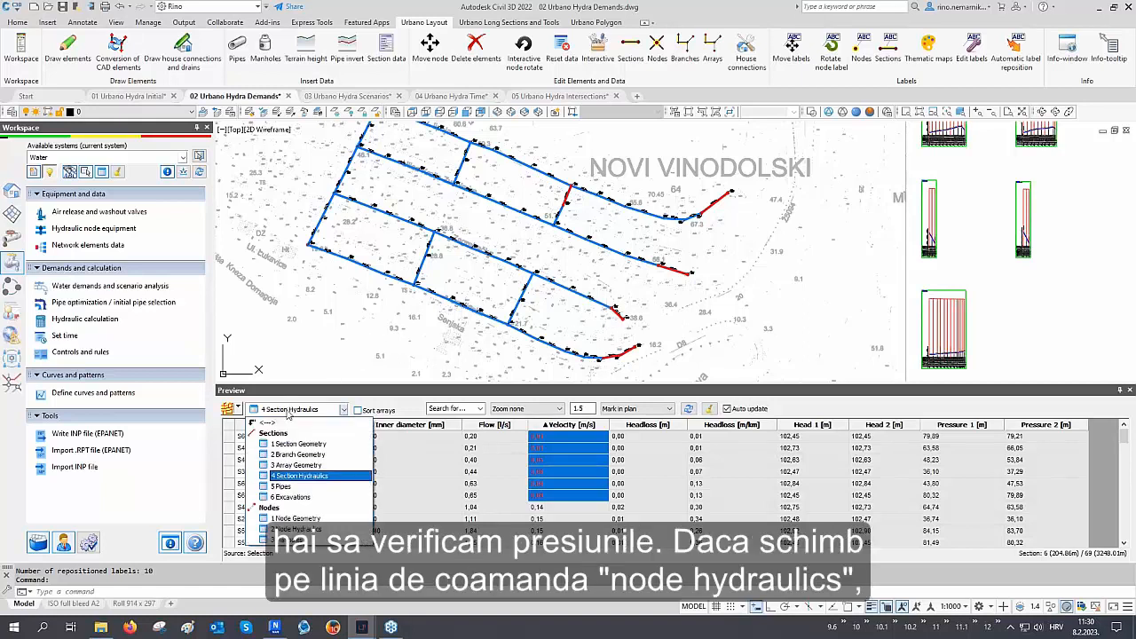
left_click(298, 530)
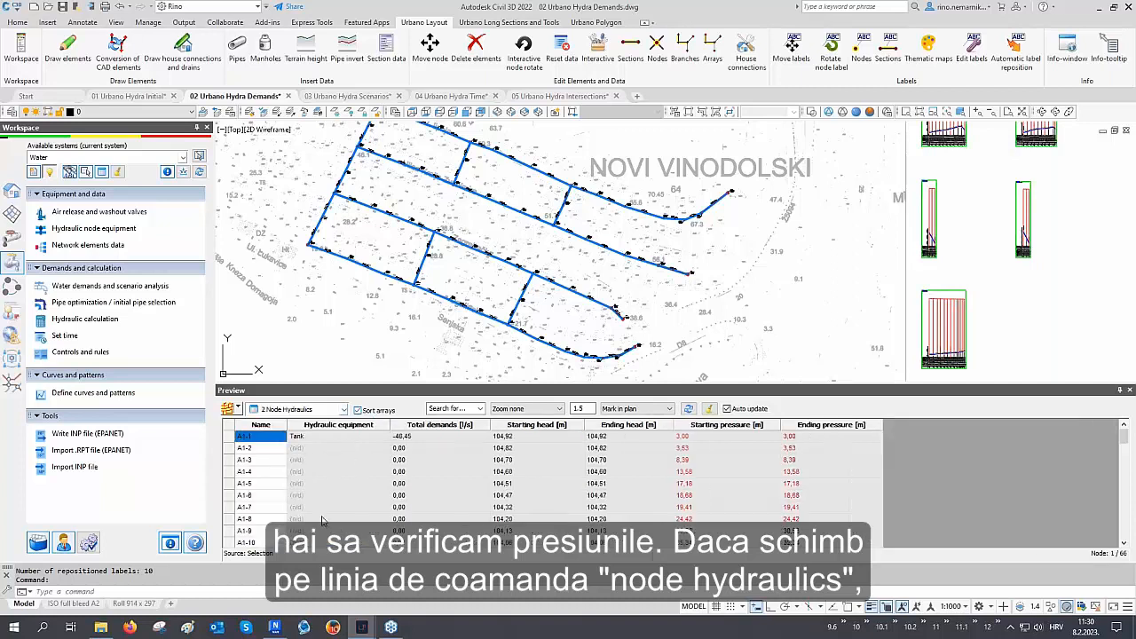
left_click(751, 426)
left_click_drag(696, 525, 707, 413)
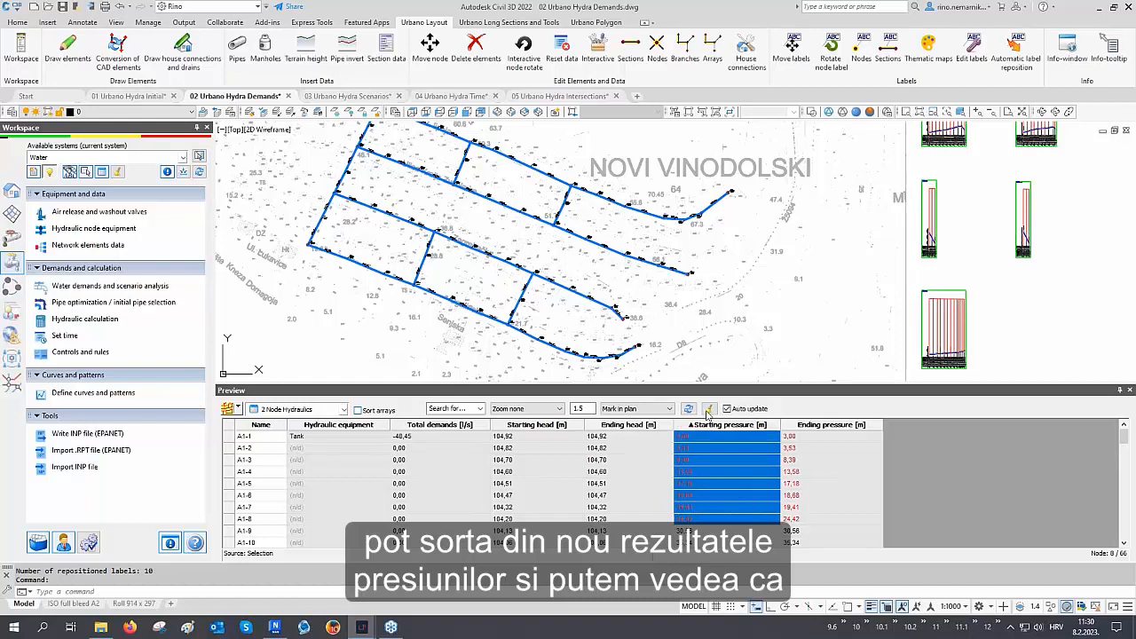
middle_click_drag(601, 262, 627, 341)
middle_click_drag(548, 218, 583, 307)
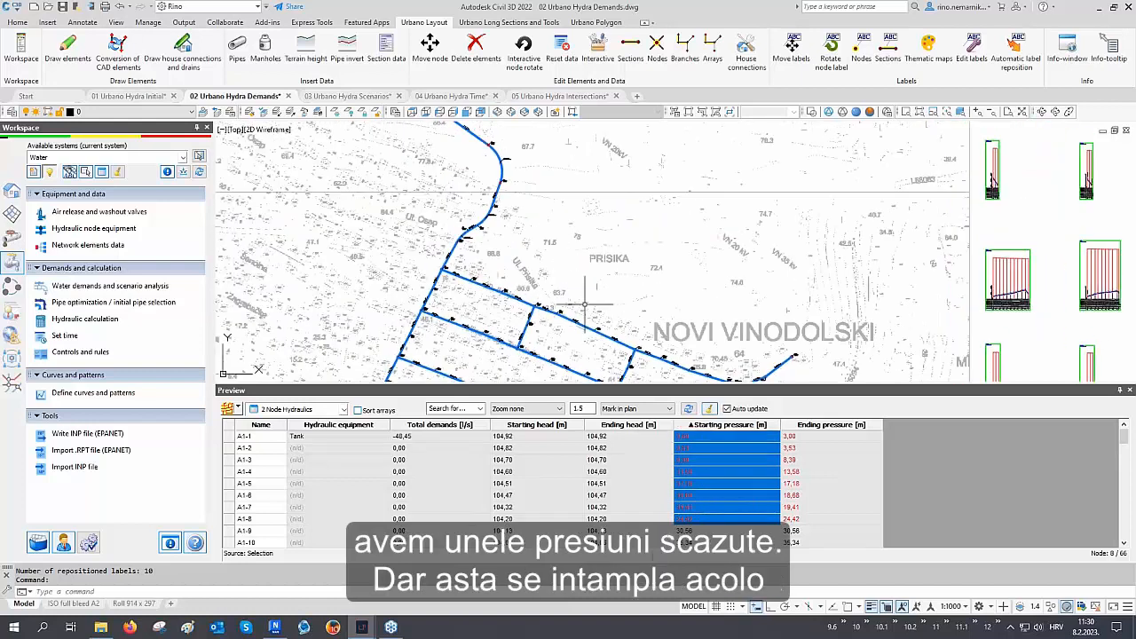
middle_click_drag(528, 191, 583, 285)
scroll(581, 302, "up", 3)
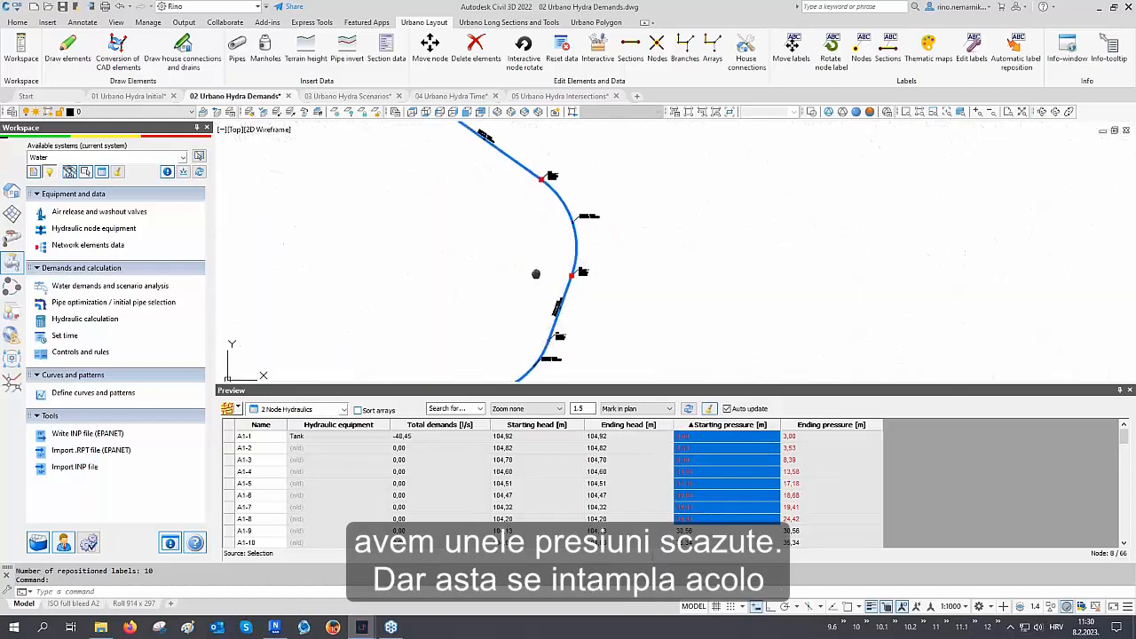
middle_click_drag(486, 180, 560, 294)
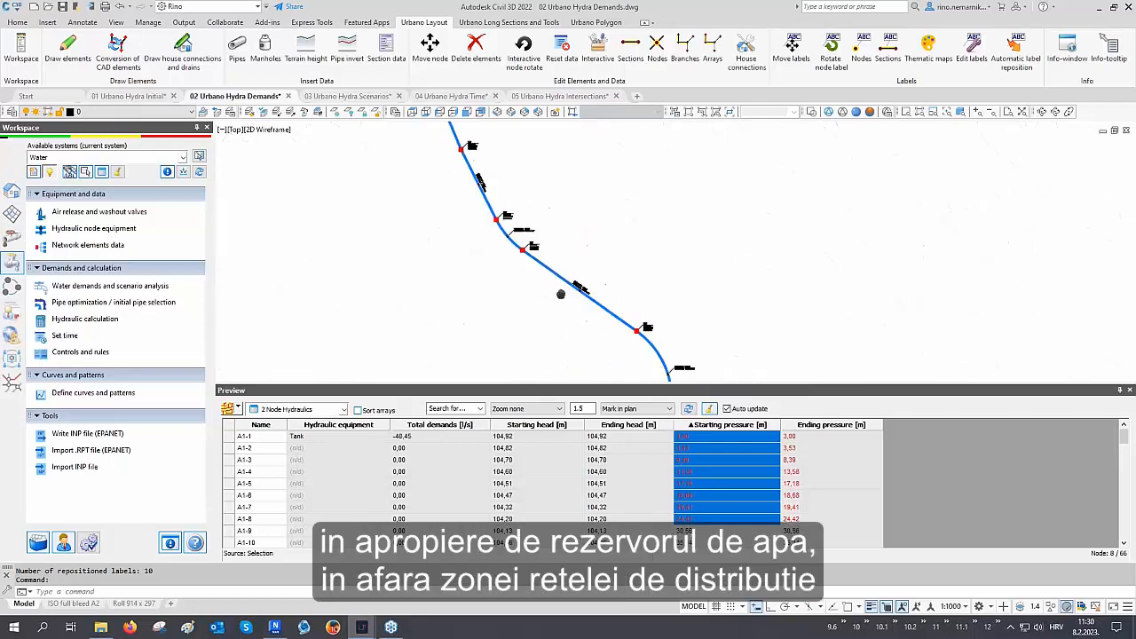
middle_click_drag(492, 185, 577, 276)
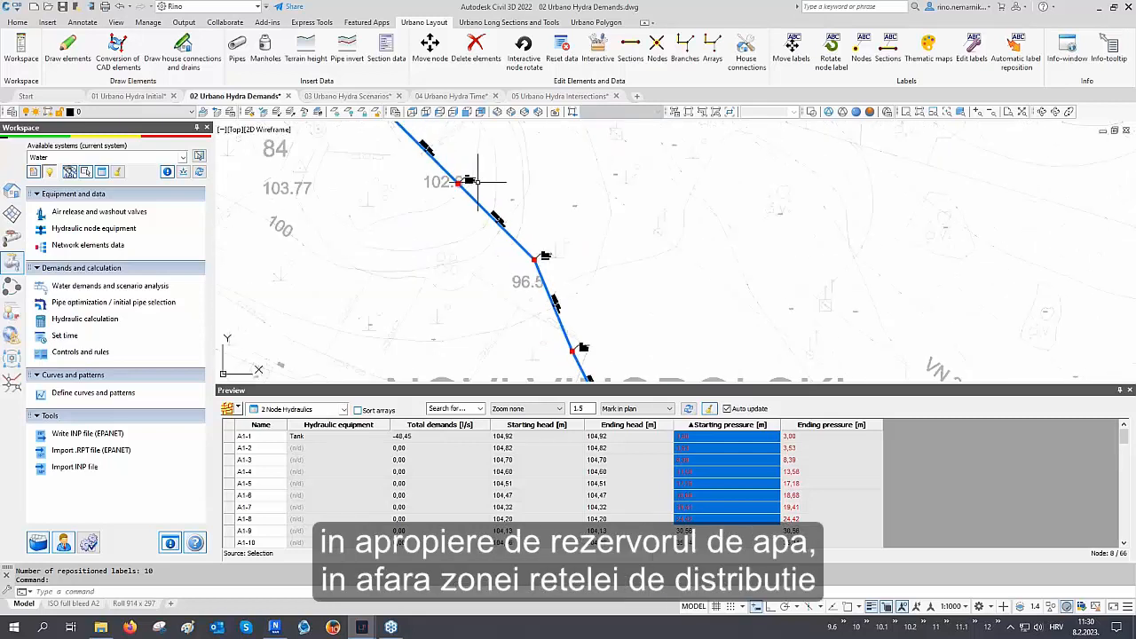
scroll(581, 300, "down", 6)
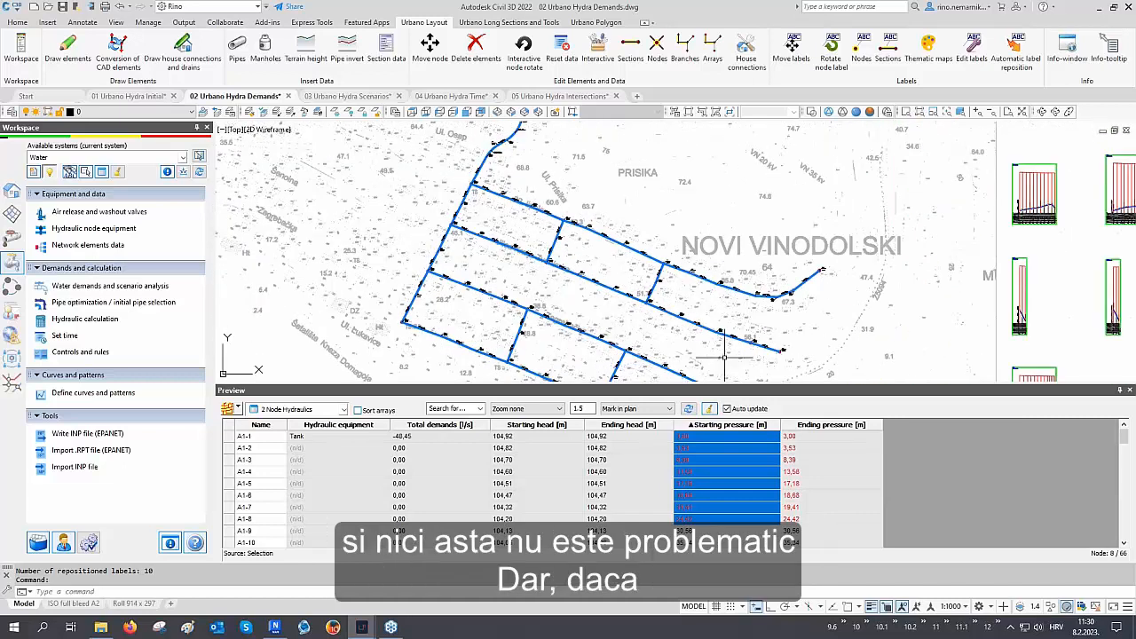
Sort the nodes by starting pressure in reverse and select the highest-pressure nodes to locate them on the plan
left_click(720, 425)
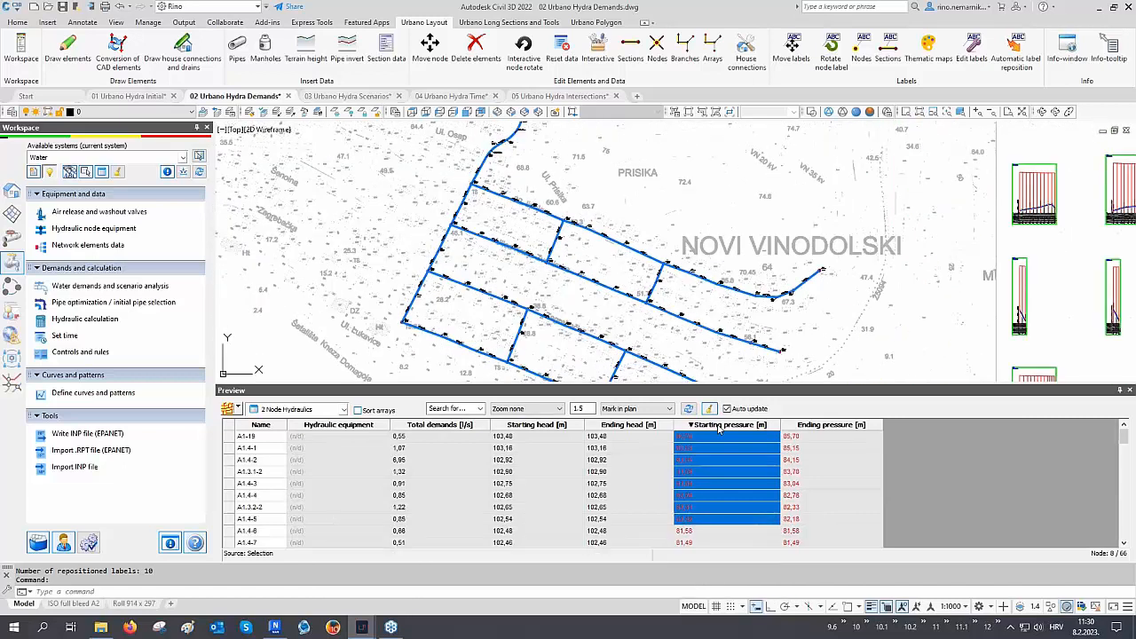
left_click(710, 461)
scroll(708, 468, "down", 3)
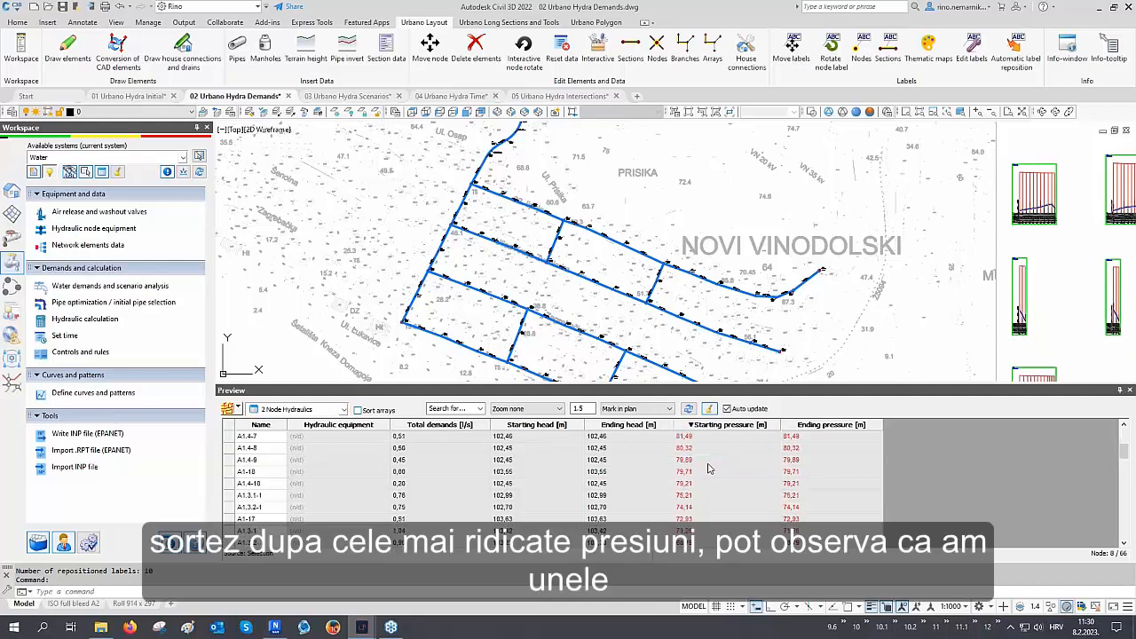
left_click_drag(695, 533, 689, 358)
middle_click_drag(689, 357, 675, 254)
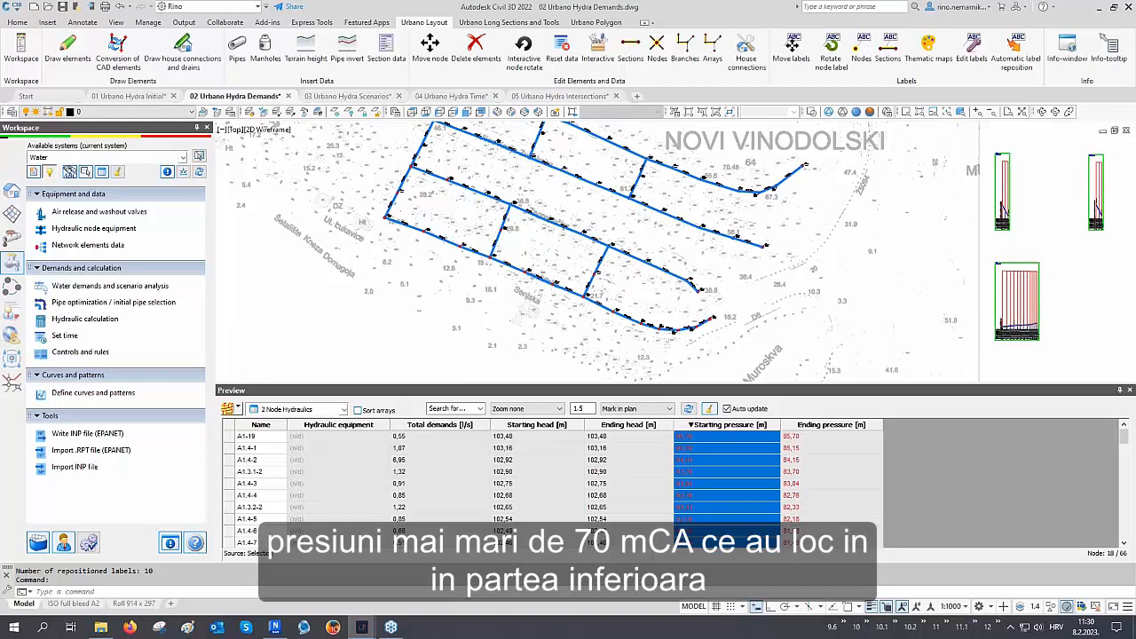
scroll(692, 320, "up", 2)
middle_click_drag(464, 256, 593, 303)
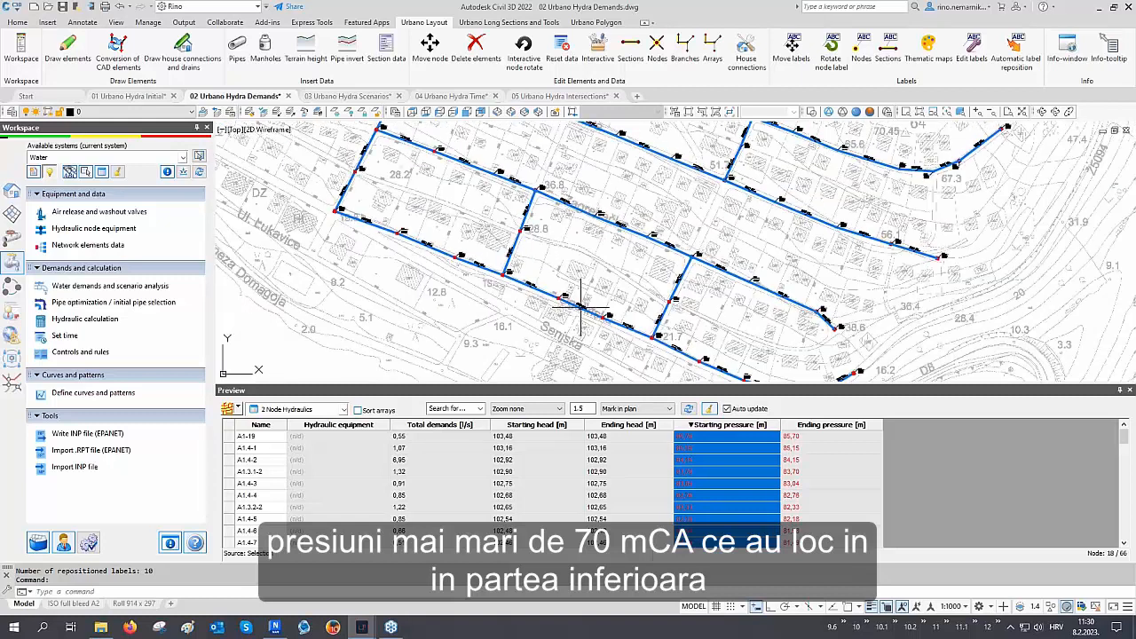
middle_click_drag(438, 206, 451, 274)
scroll(432, 228, "up", 4)
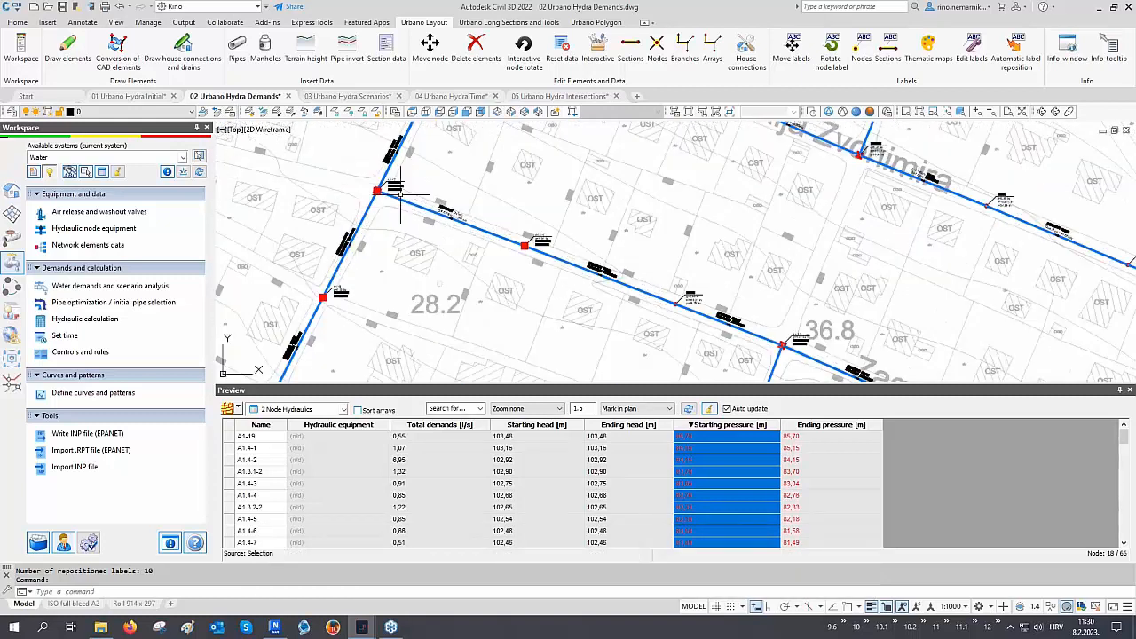
Close the preview table and regenerate the drawing
left_click(1130, 390)
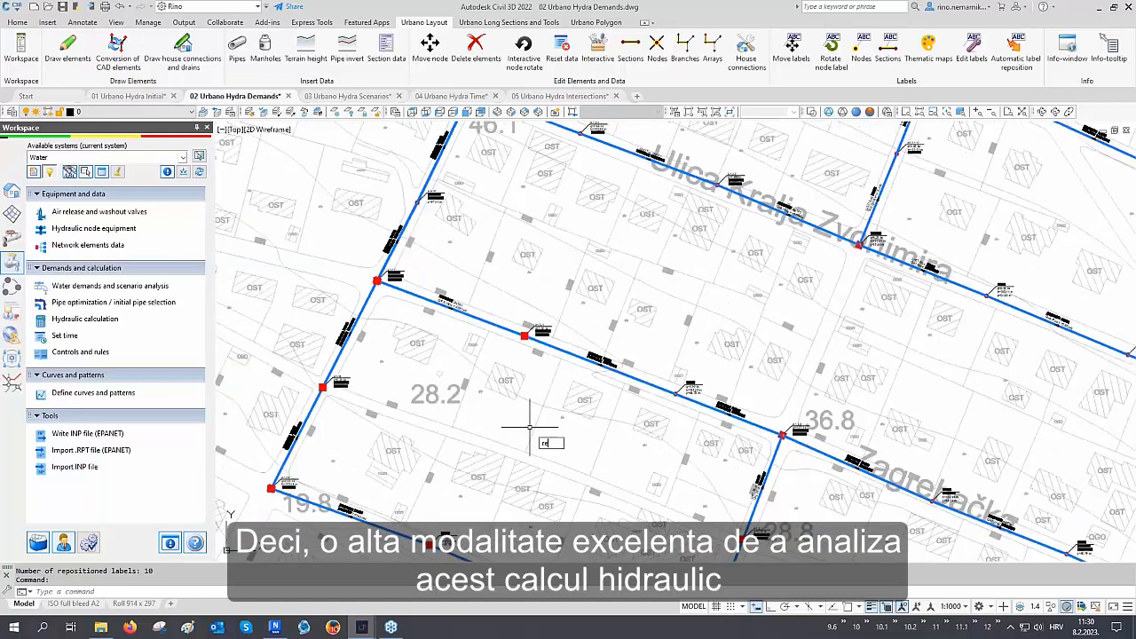
key("Return")
scroll(514, 450, "down", 4)
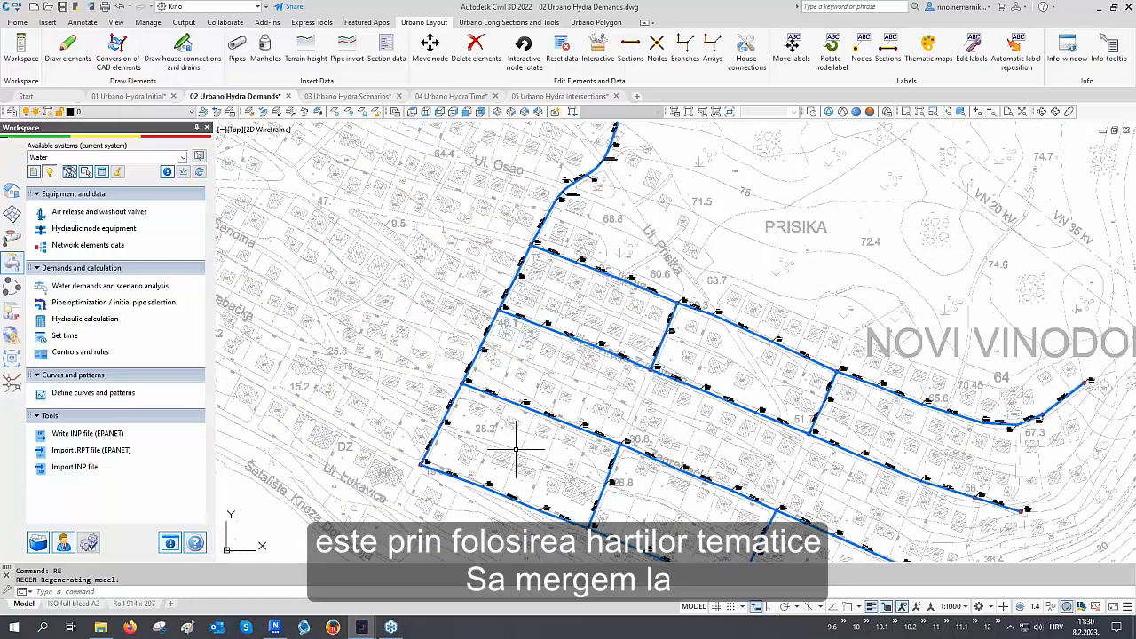
scroll(515, 449, "down", 2)
middle_click_drag(595, 448, 402, 431)
Apply the 4 Velocity theme mapping to sections and the 1 Pressures theme mapping to nodes, then close the dialog
left_click(11, 191)
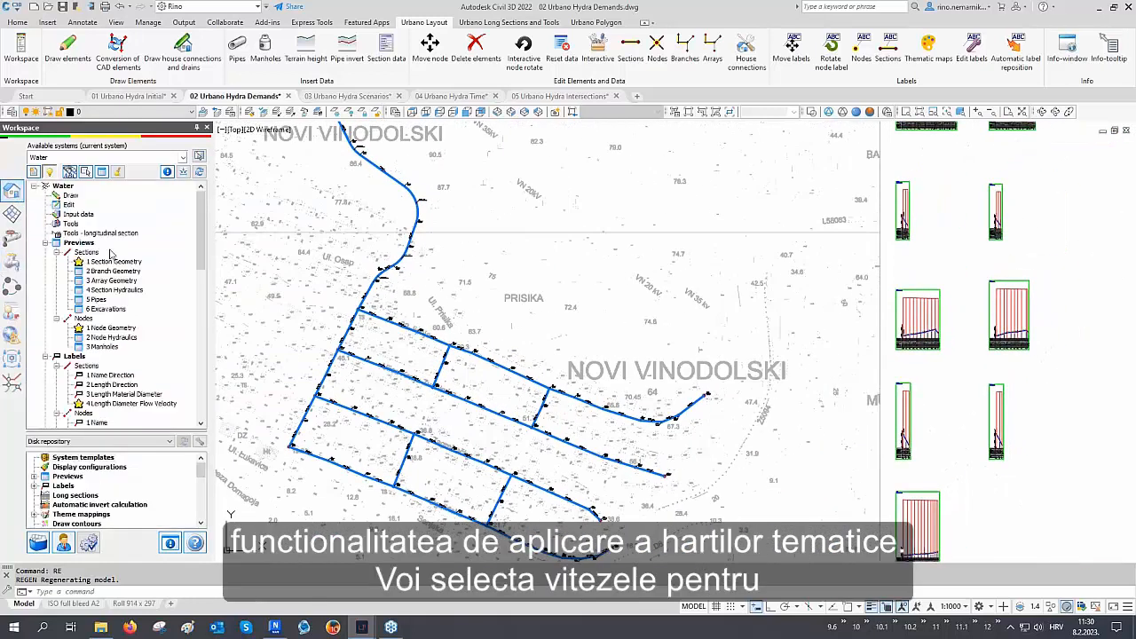
scroll(111, 255, "down", 10)
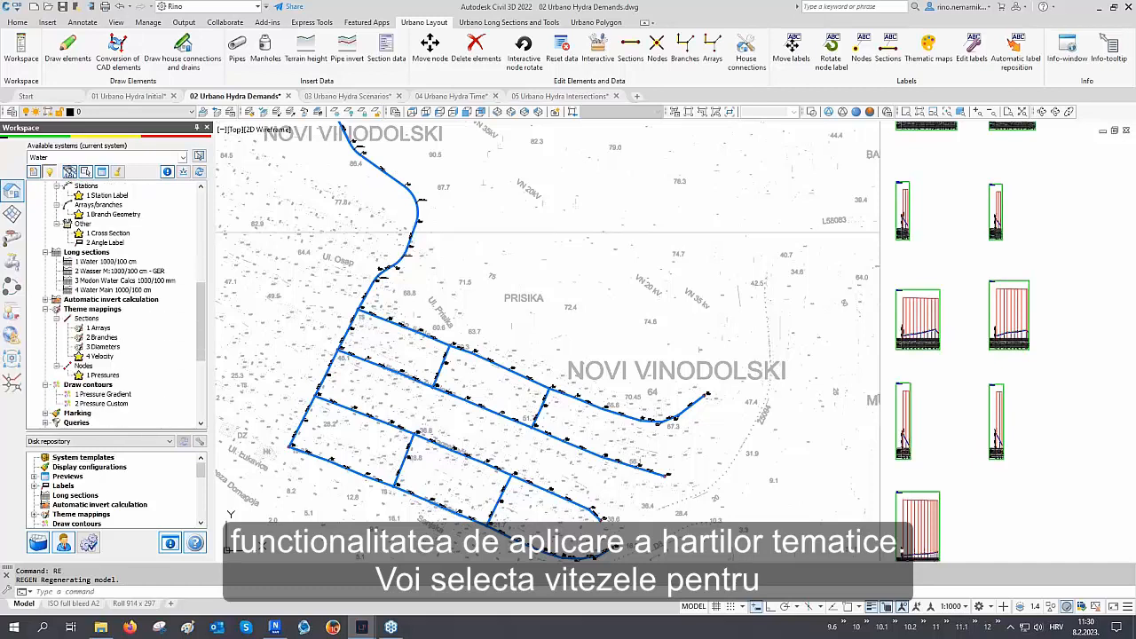
double_click(101, 356)
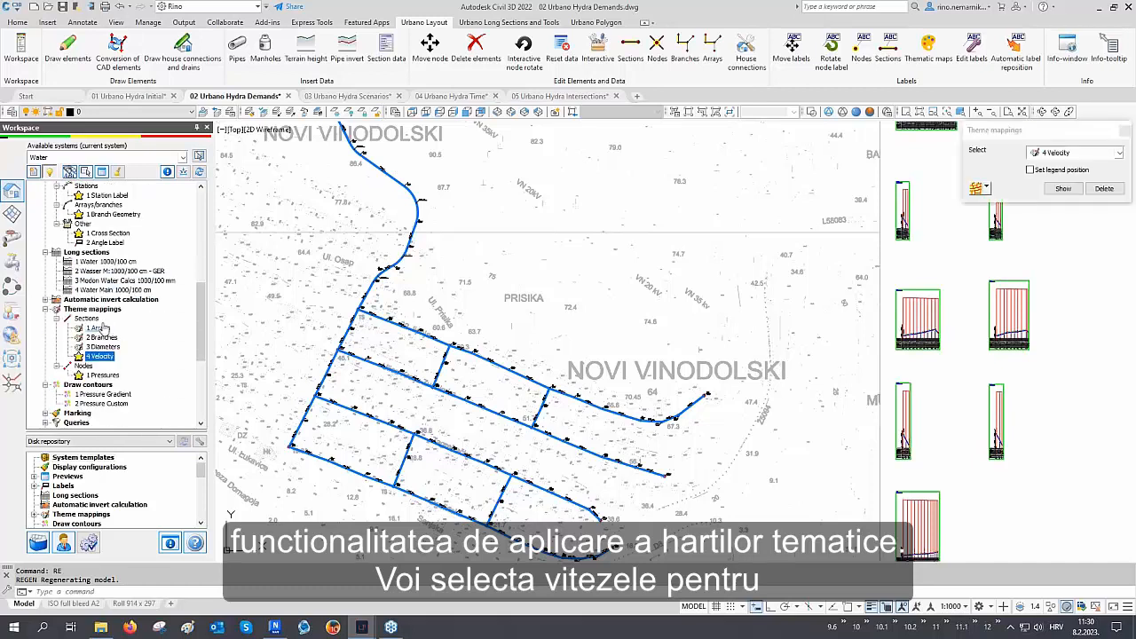
left_click(976, 189)
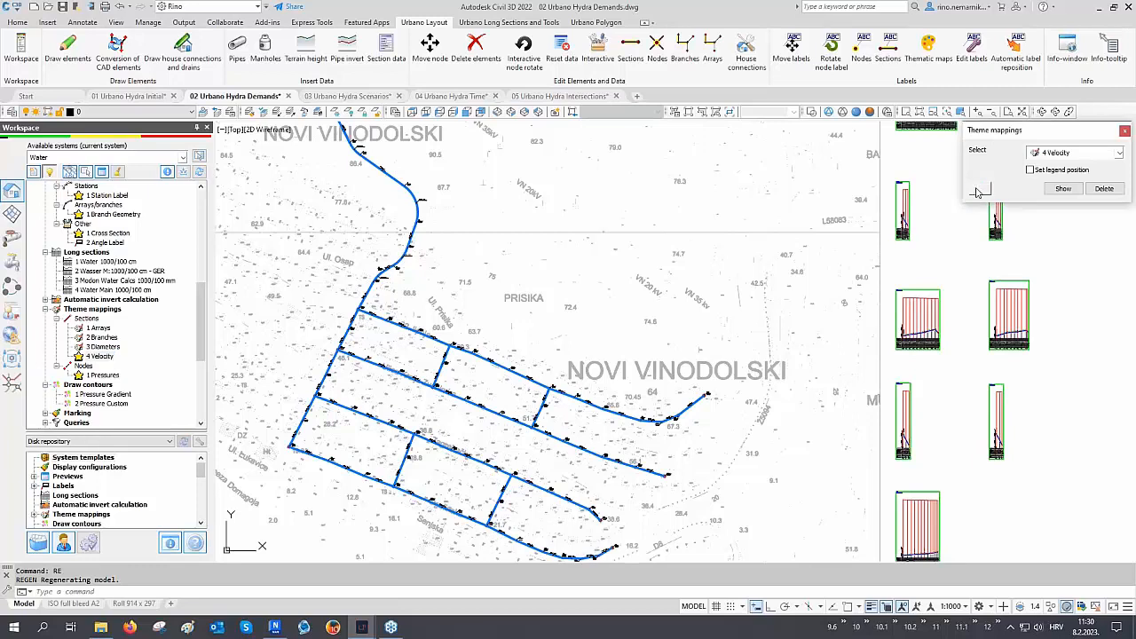
left_click(1060, 153)
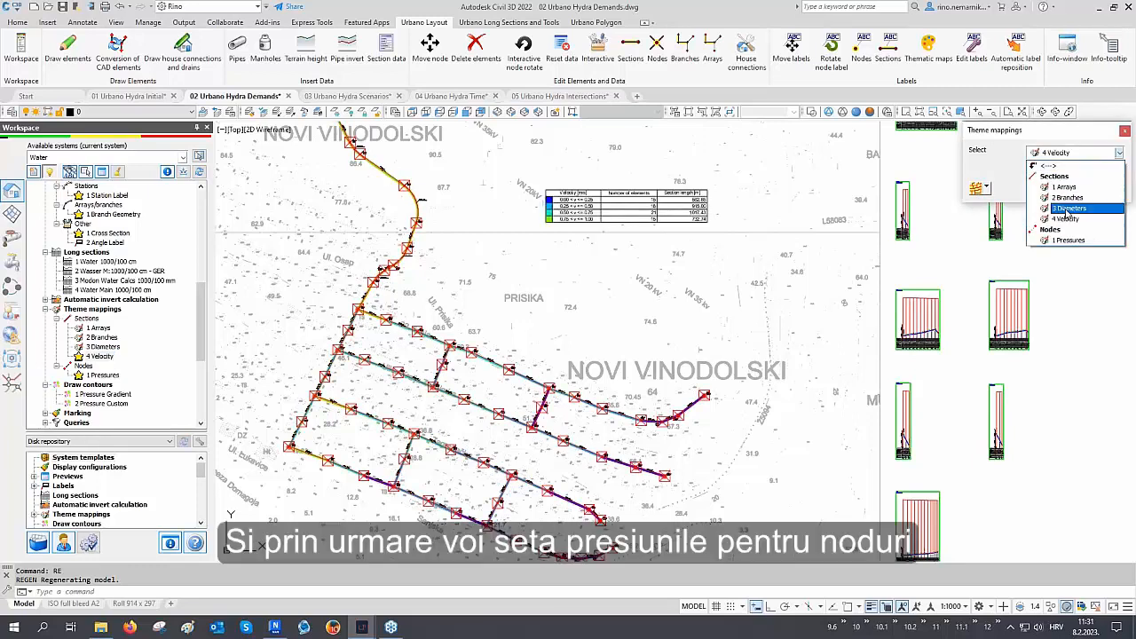
left_click(1068, 239)
left_click(1063, 189)
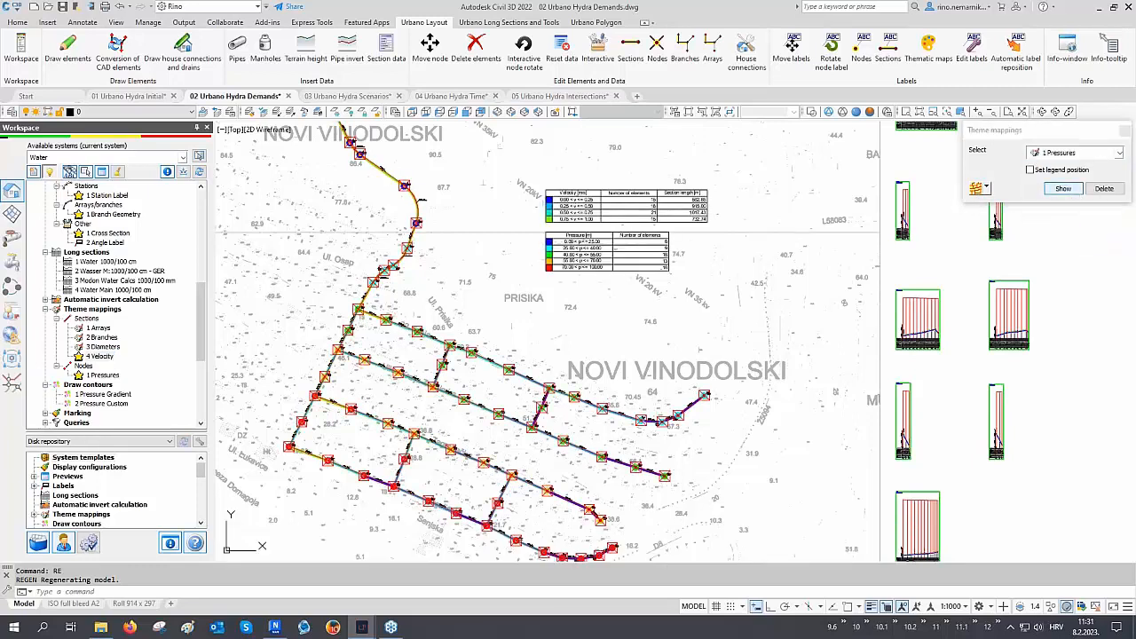
left_click(1123, 130)
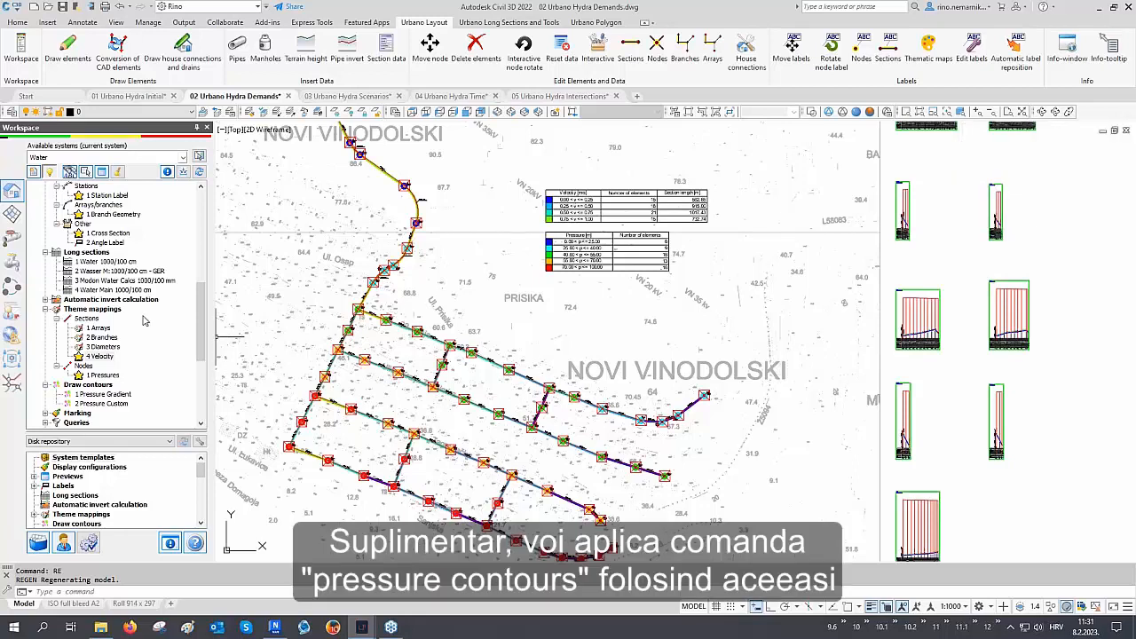
Draw pressure contours on the network using the 1 Pressure Gradient contour configuration, then close the dialog
scroll(145, 321, "down", 1)
left_click(93, 366)
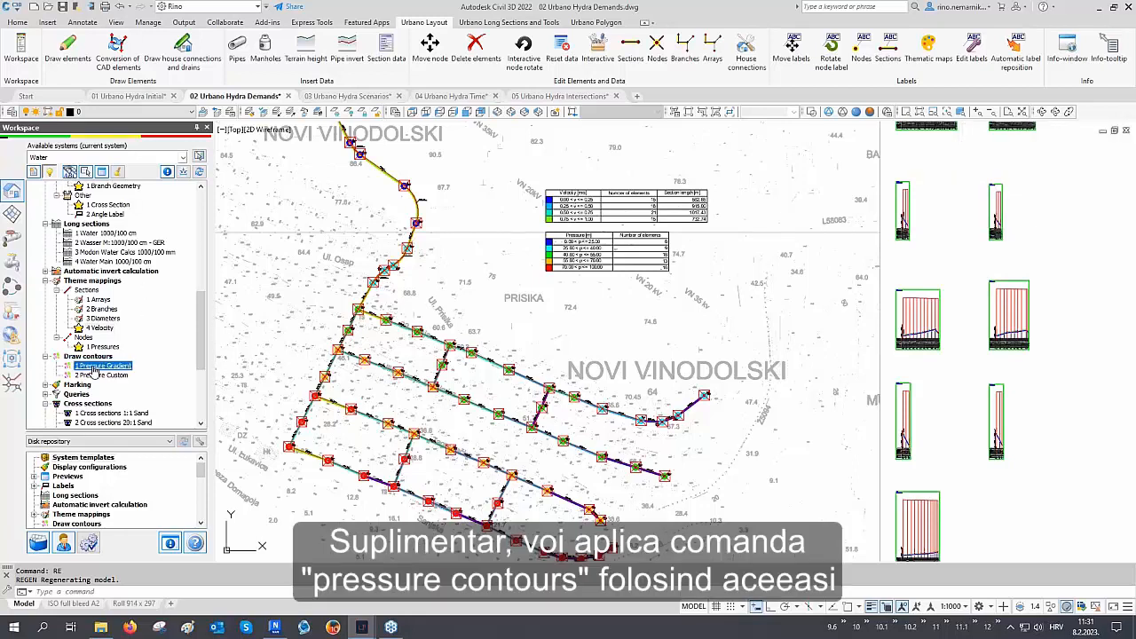
double_click(93, 369)
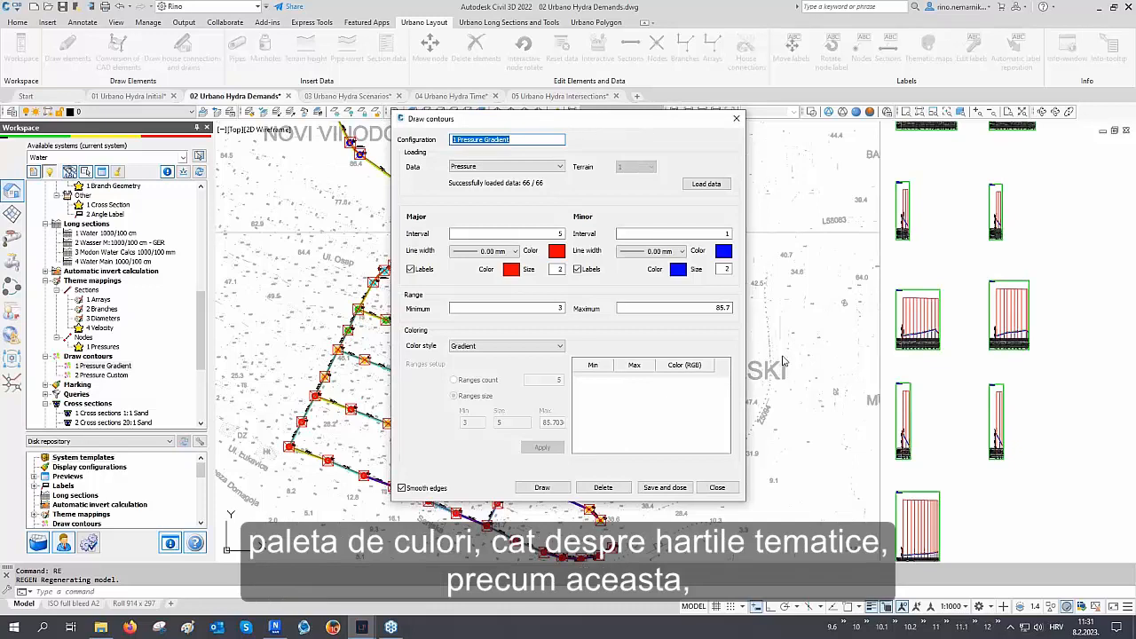
left_click(542, 488)
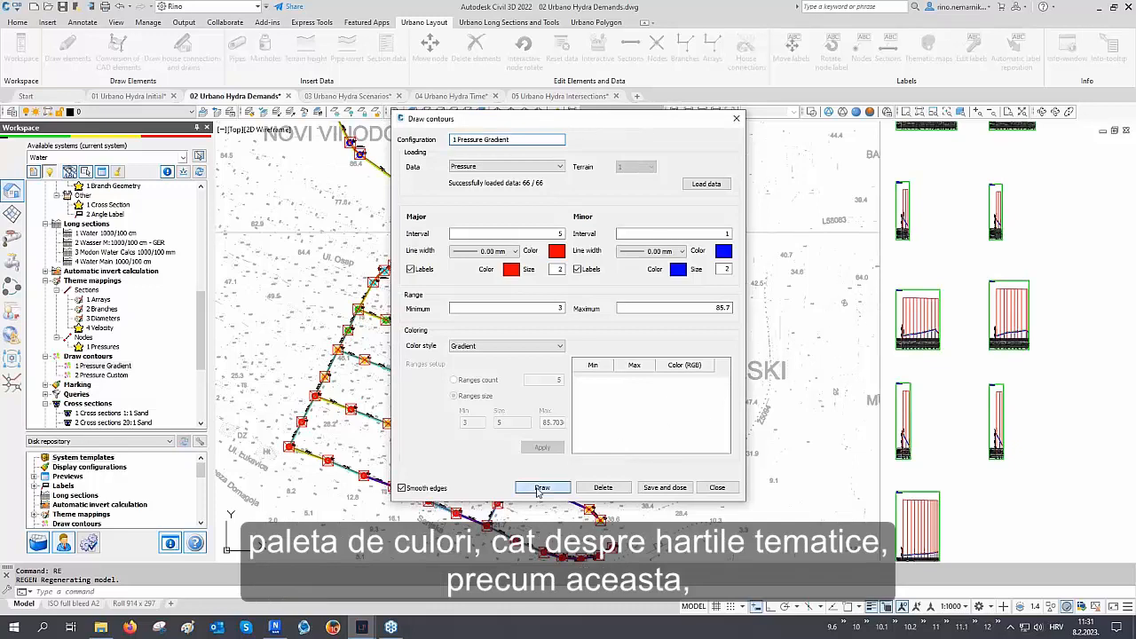
left_click(715, 488)
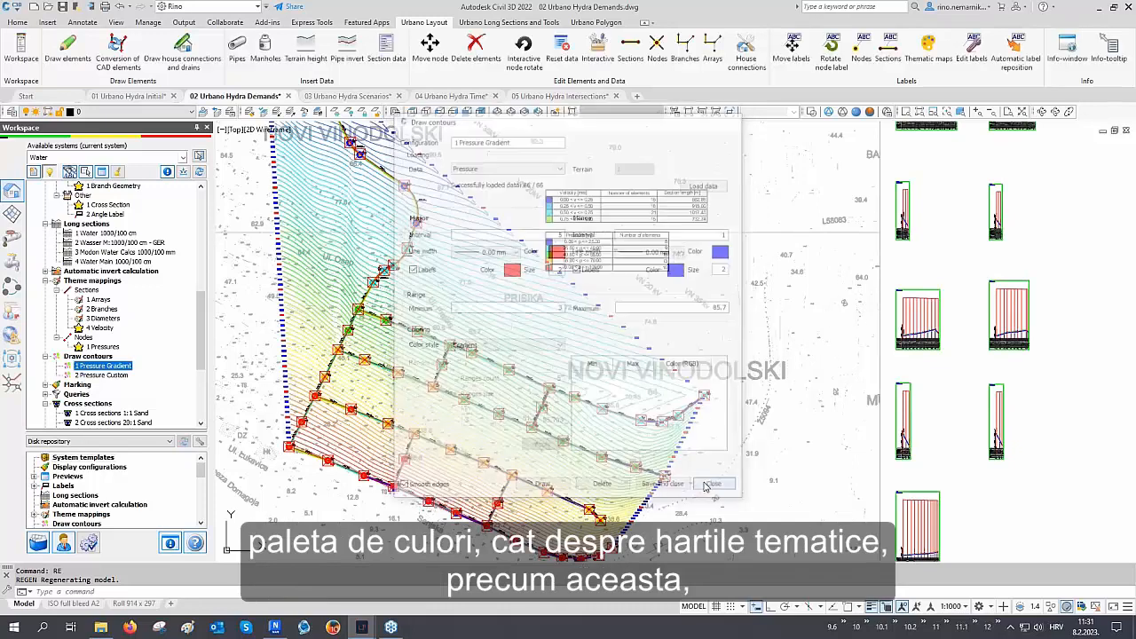
Zoom and pan over the pressure contours and legend to inspect the high-pressure node A1-16 in the lower network
scroll(616, 163, "up", 6)
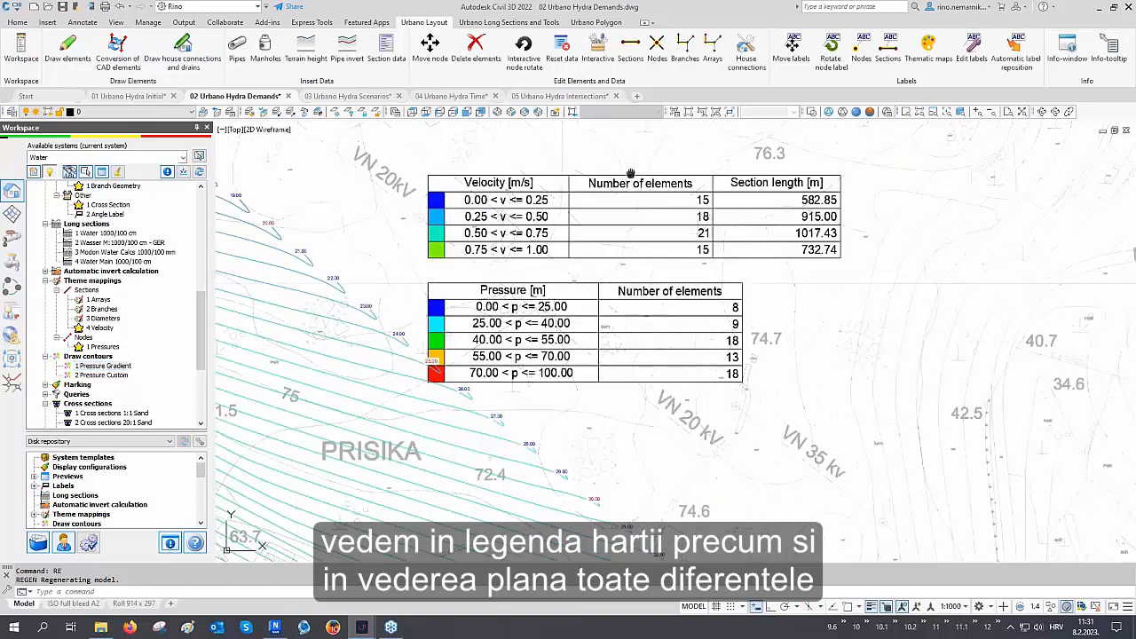
scroll(565, 257, "down", 8)
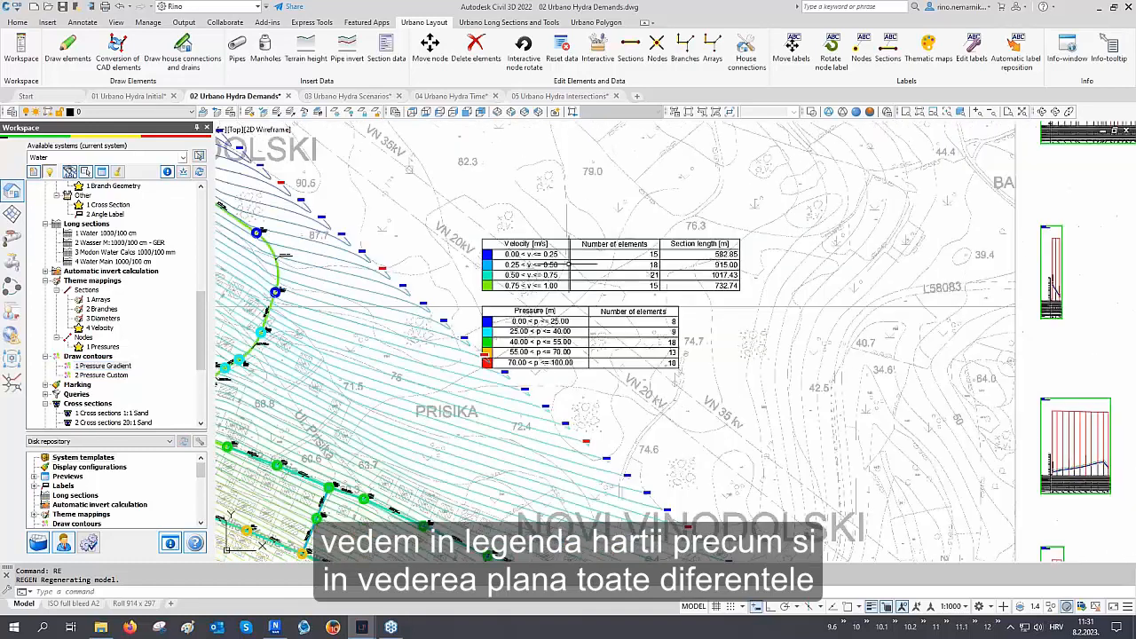
scroll(408, 390, "up", 2)
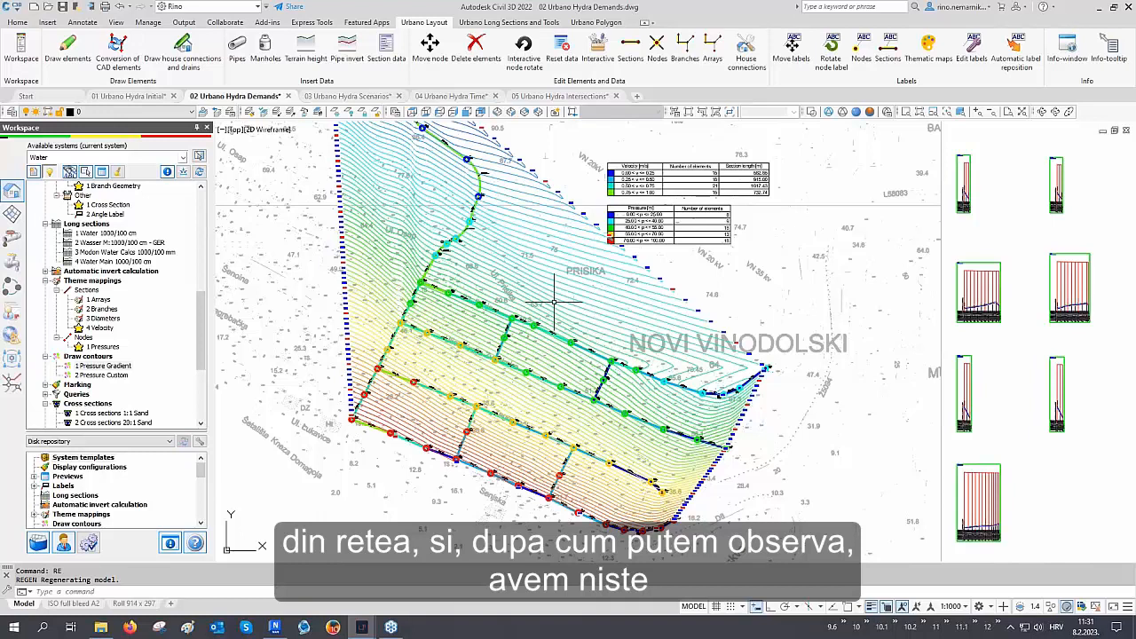
scroll(596, 455, "up", 2)
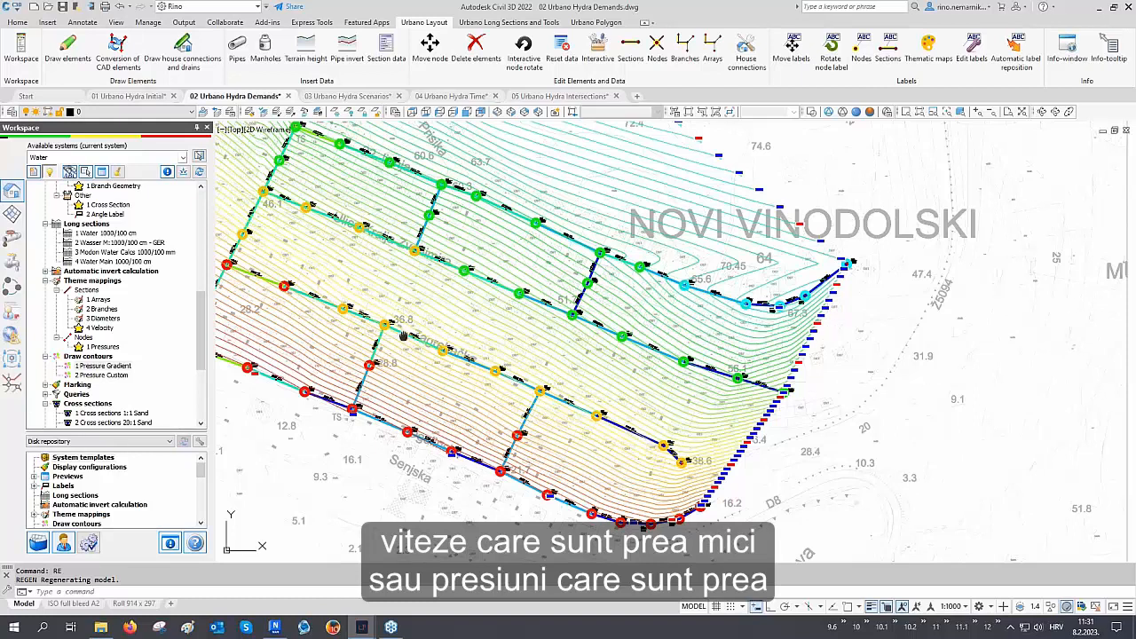
middle_click_drag(403, 332, 511, 323)
scroll(319, 311, "up", 2)
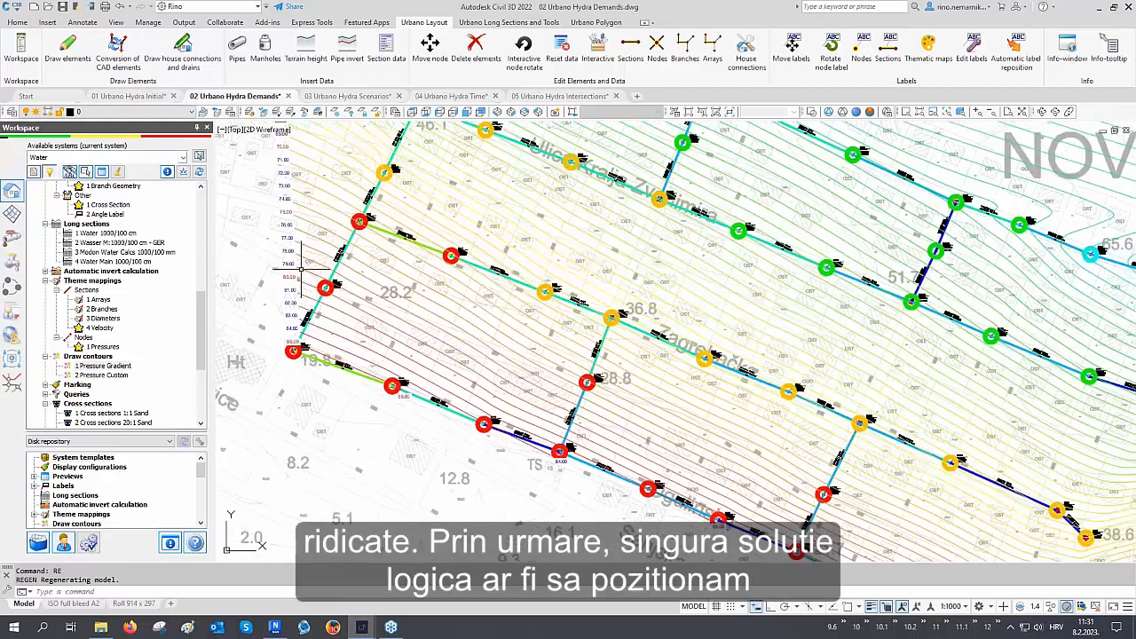
mouse_move(301, 271)
middle_mouse_down()
mouse_move(348, 345)
mouse_move(480, 355)
mouse_move(599, 399)
middle_mouse_up()
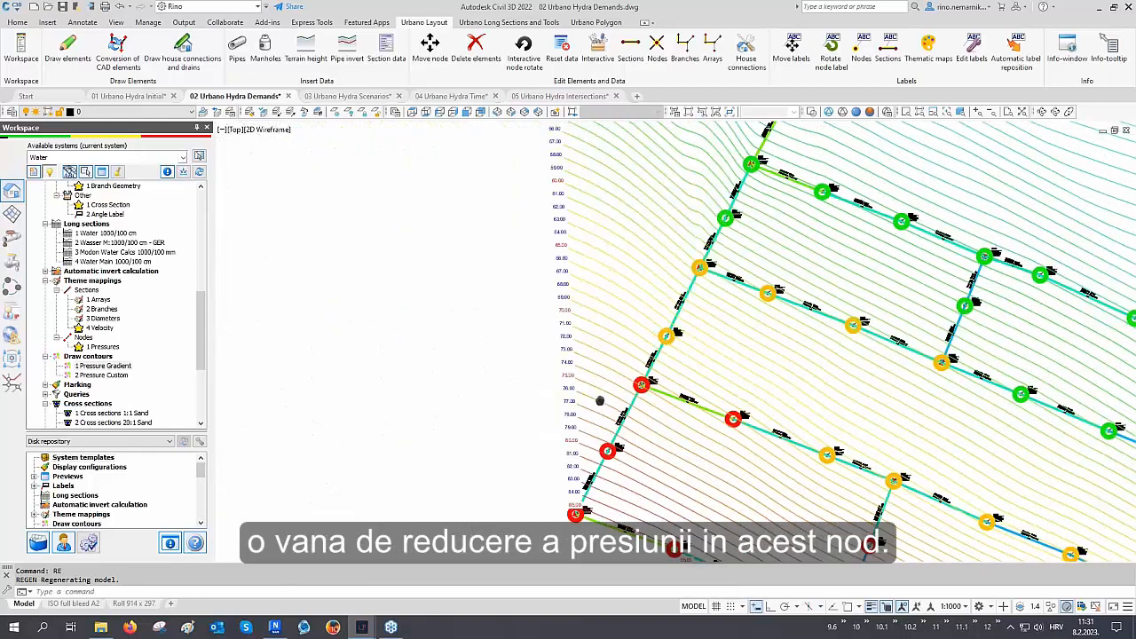
scroll(662, 337, "up", 8)
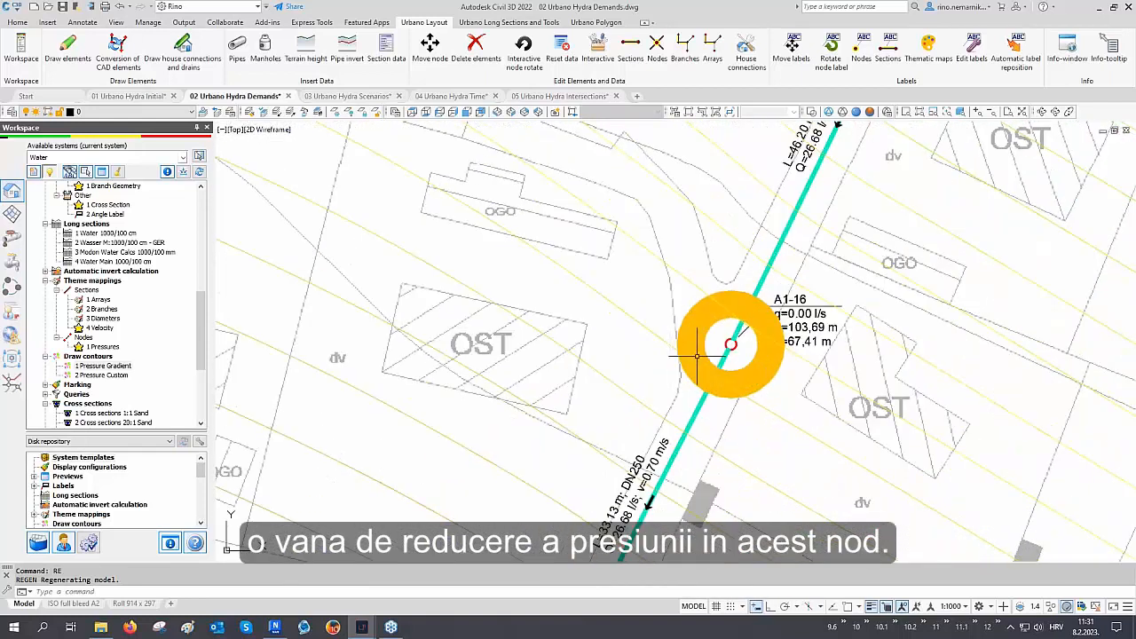
scroll(753, 367, "down", 4)
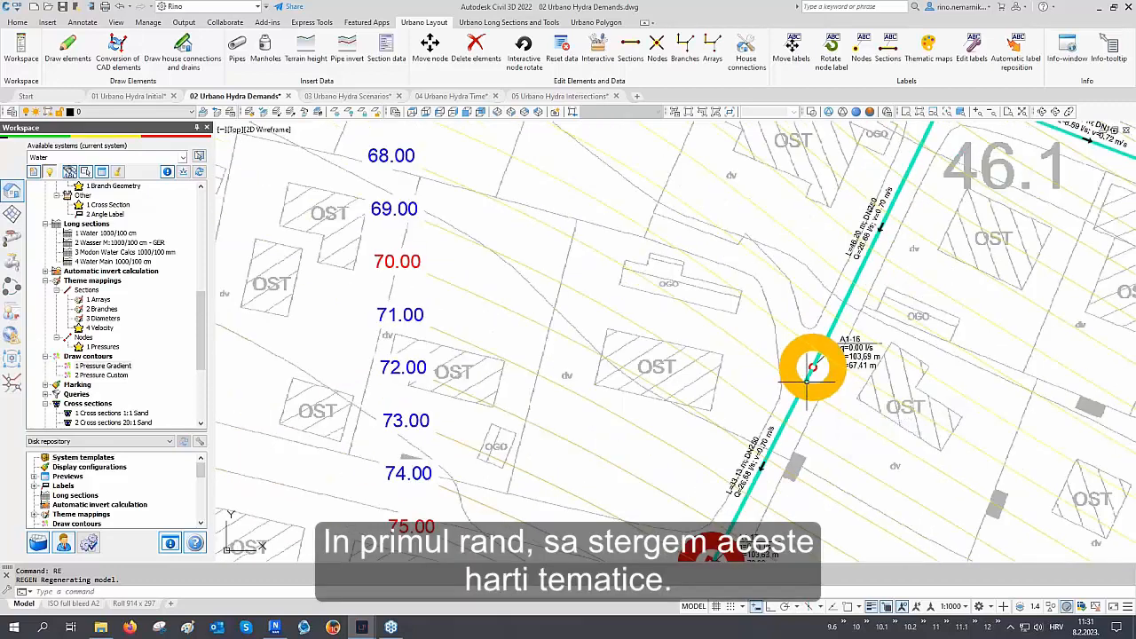
Remove the theme mappings and the drawn pressure contours from the drawing while keeping their configurations
right_click(109, 281)
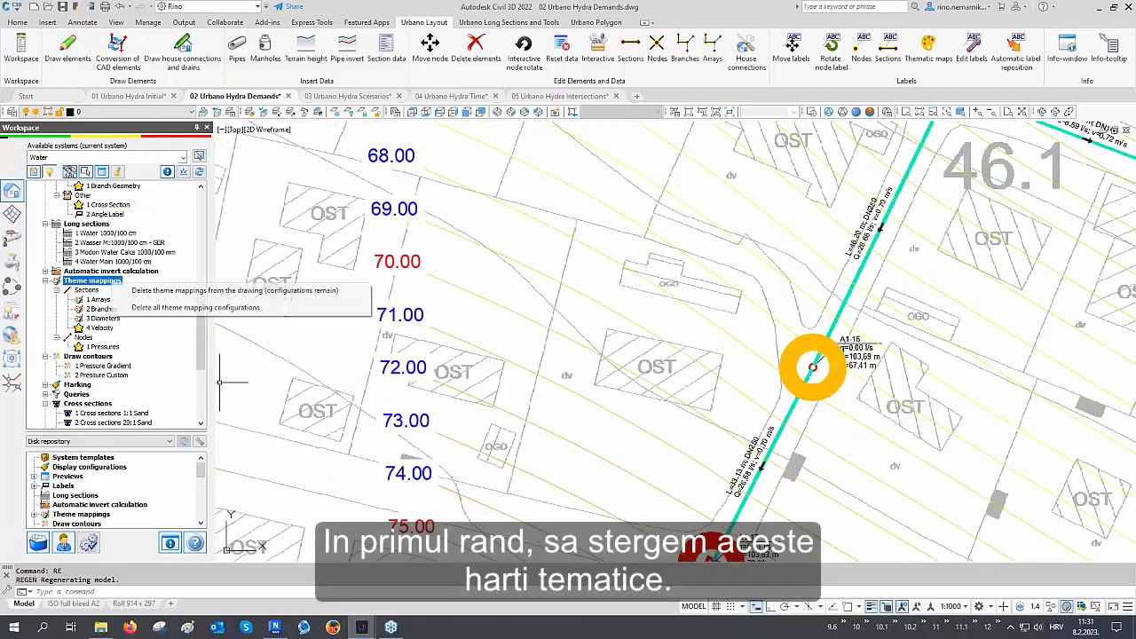
left_click(142, 291)
scroll(123, 302, "down", 2)
right_click(121, 301)
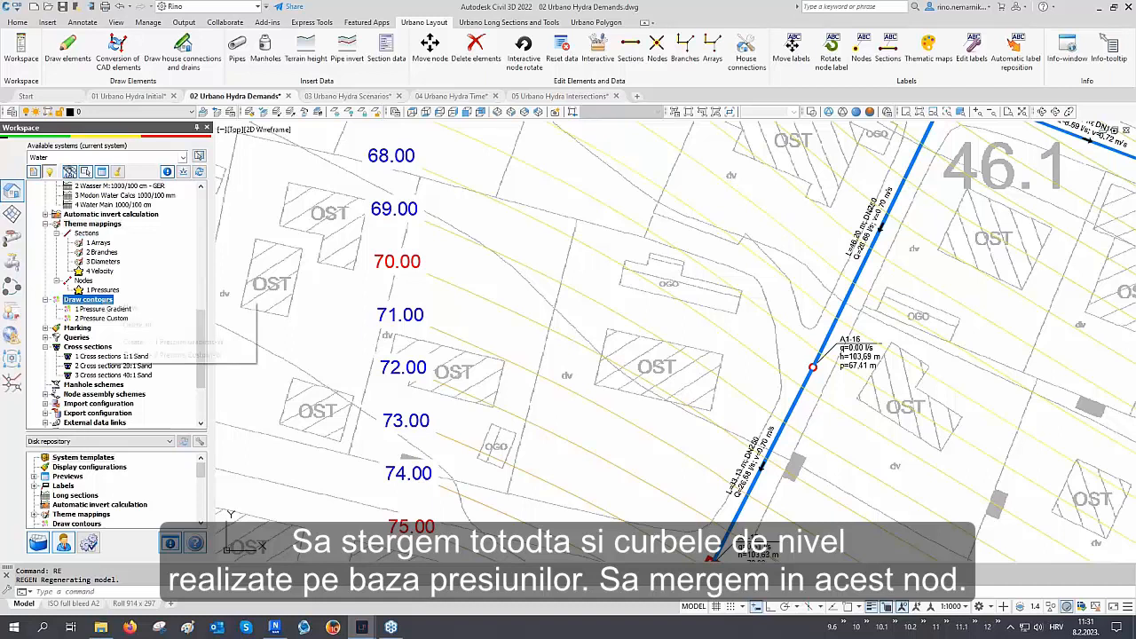
left_click(133, 325)
scroll(829, 363, "up", 5)
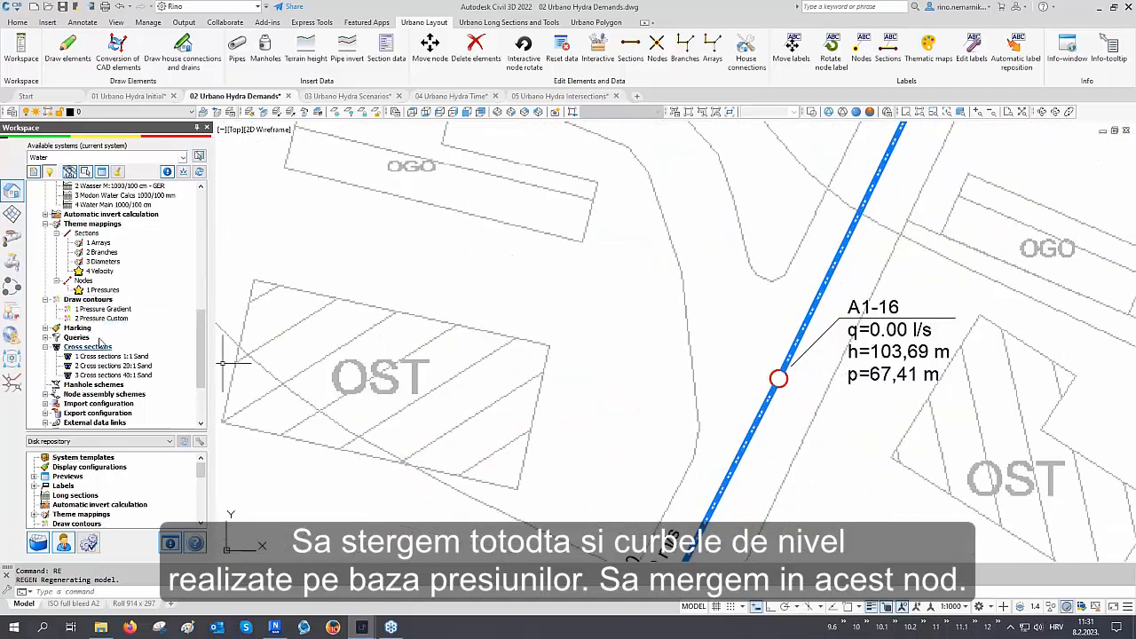
Equip node A1-16 with a pressure reducing valve (PRV) 1 with a reduced pressure of 35 m
left_click(12, 263)
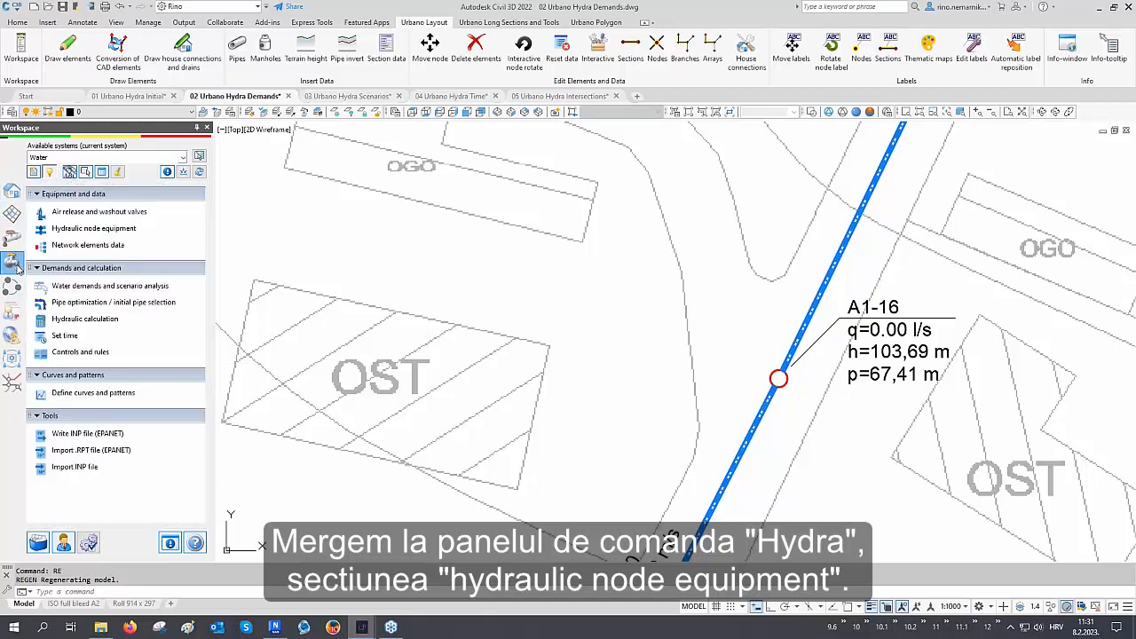
left_click(90, 230)
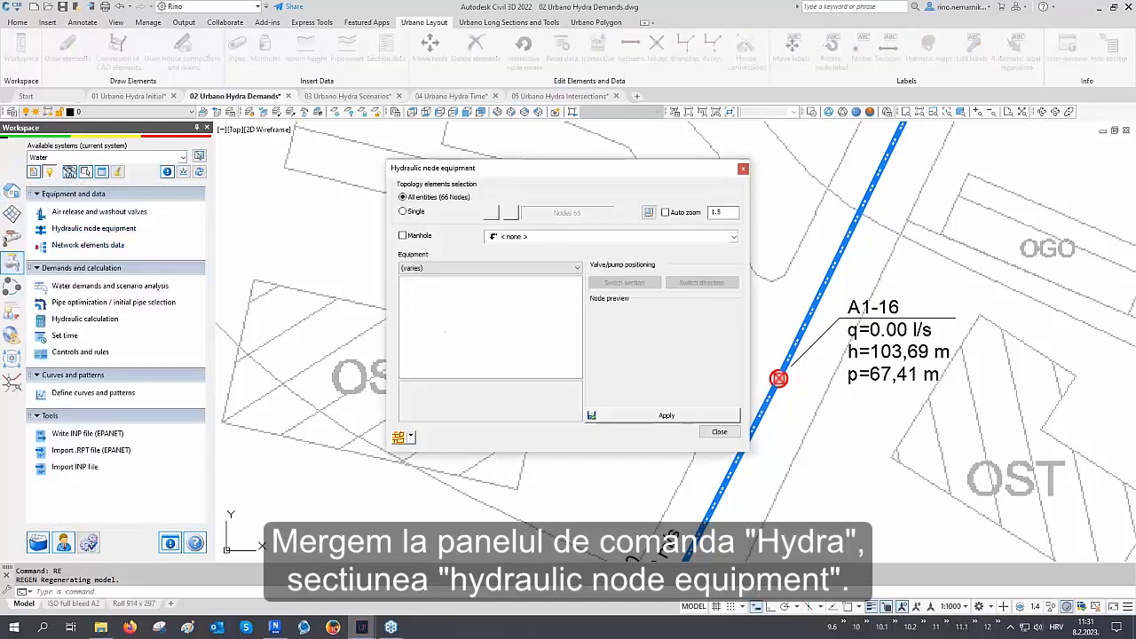
left_click(412, 436)
left_click(434, 482)
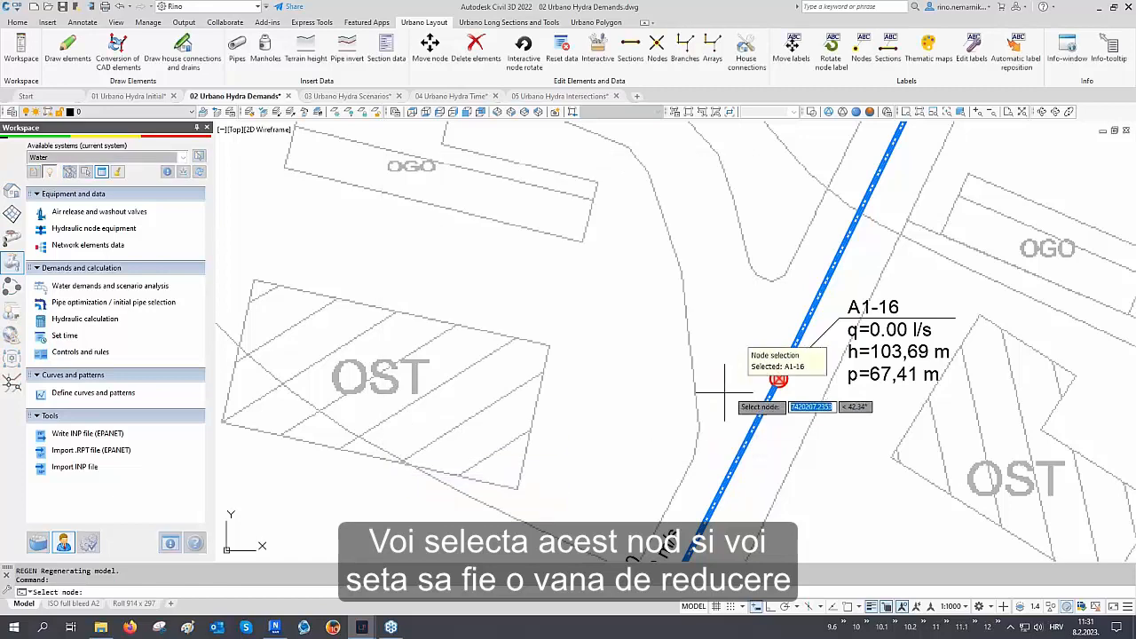
left_click(750, 383)
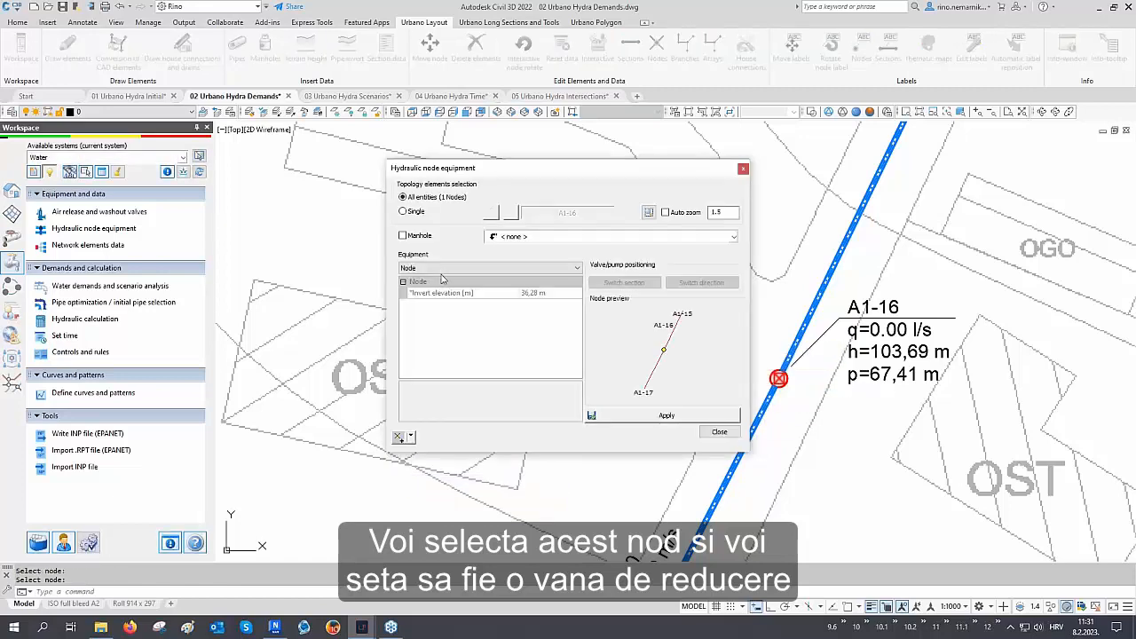
left_click(442, 268)
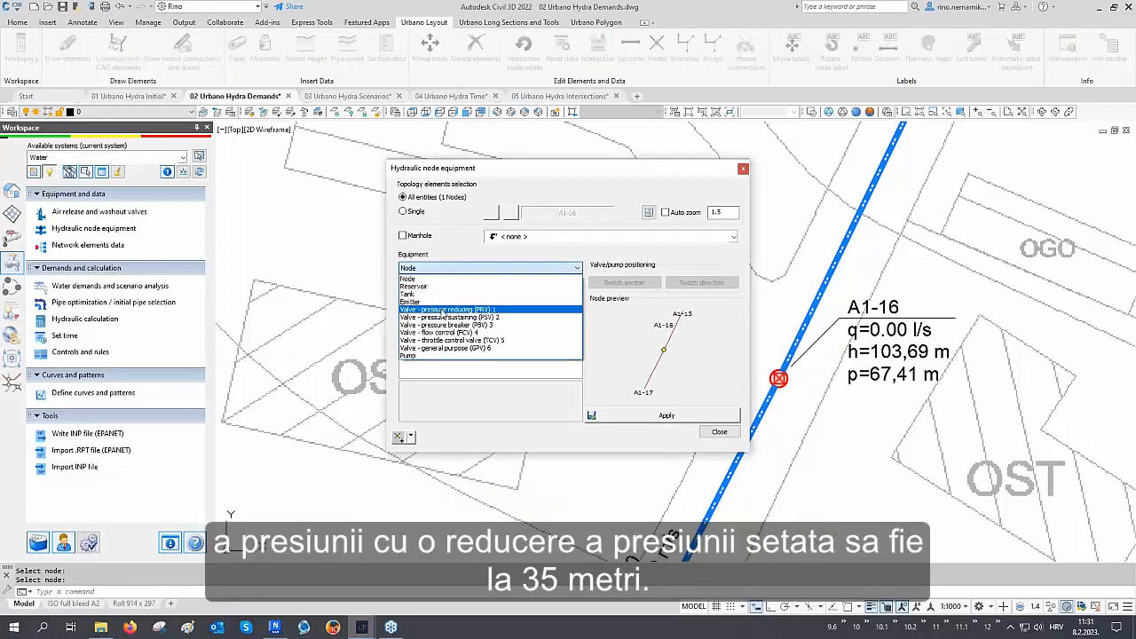
left_click(442, 310)
left_click(446, 305)
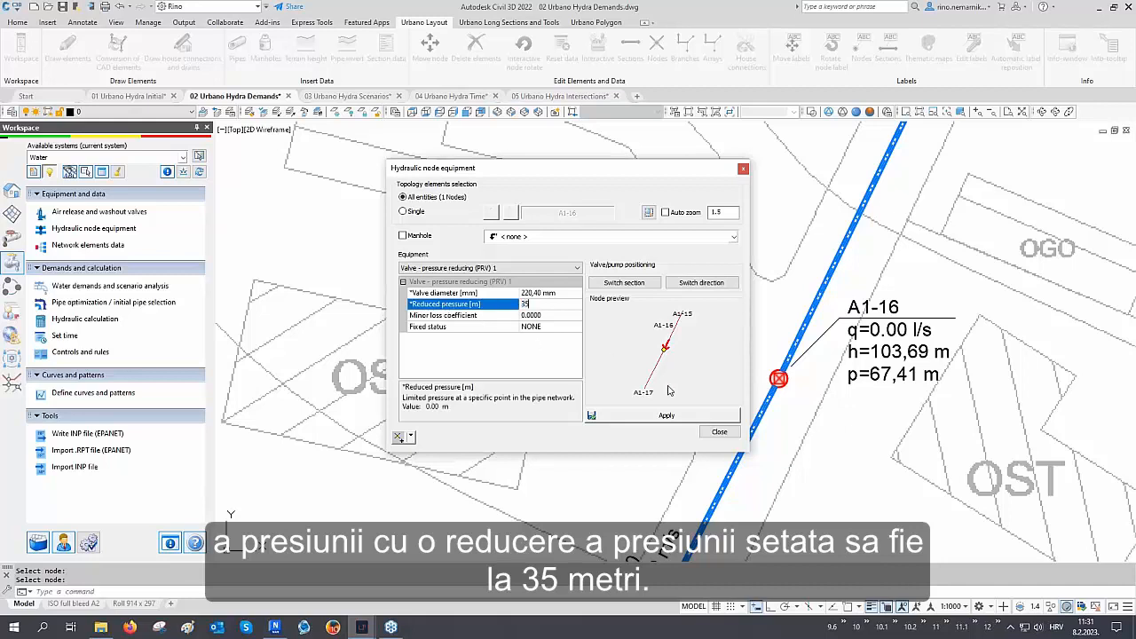
left_click(666, 415)
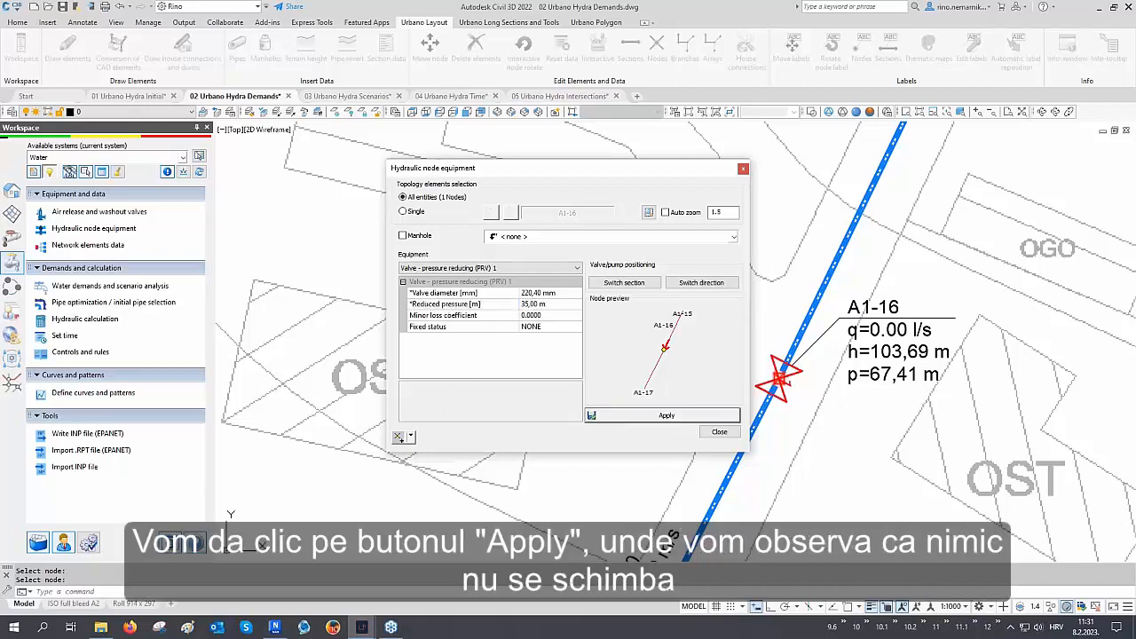
left_click(719, 432)
Rerun the hydraulic calculation and save the refreshed results
scroll(813, 376, "up", 2)
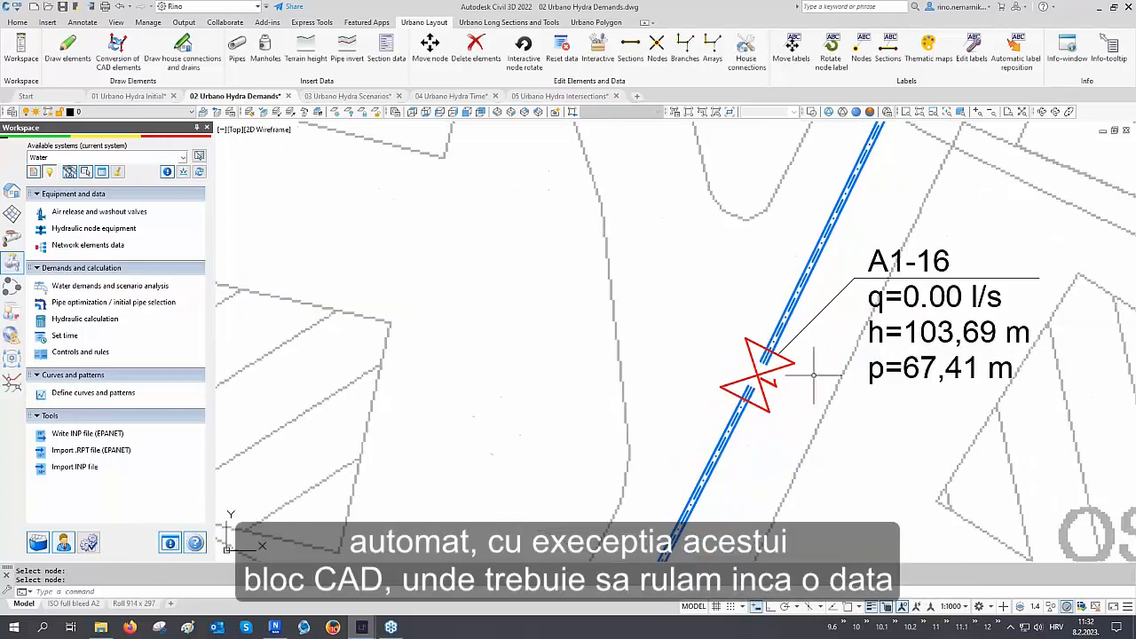
scroll(758, 373, "down", 2)
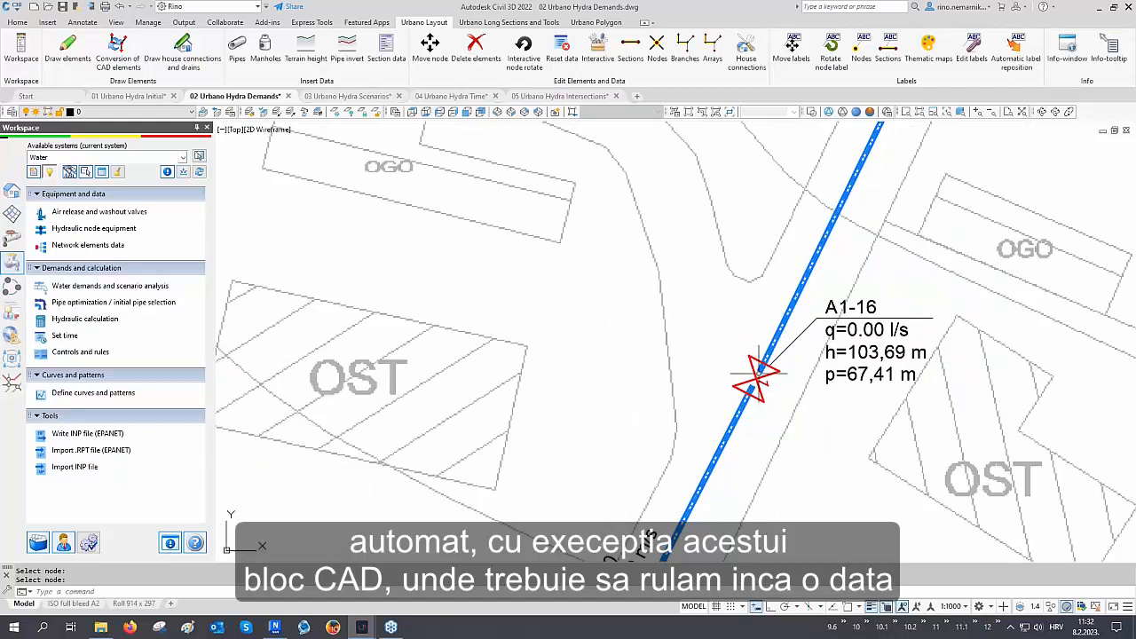
left_click(104, 322)
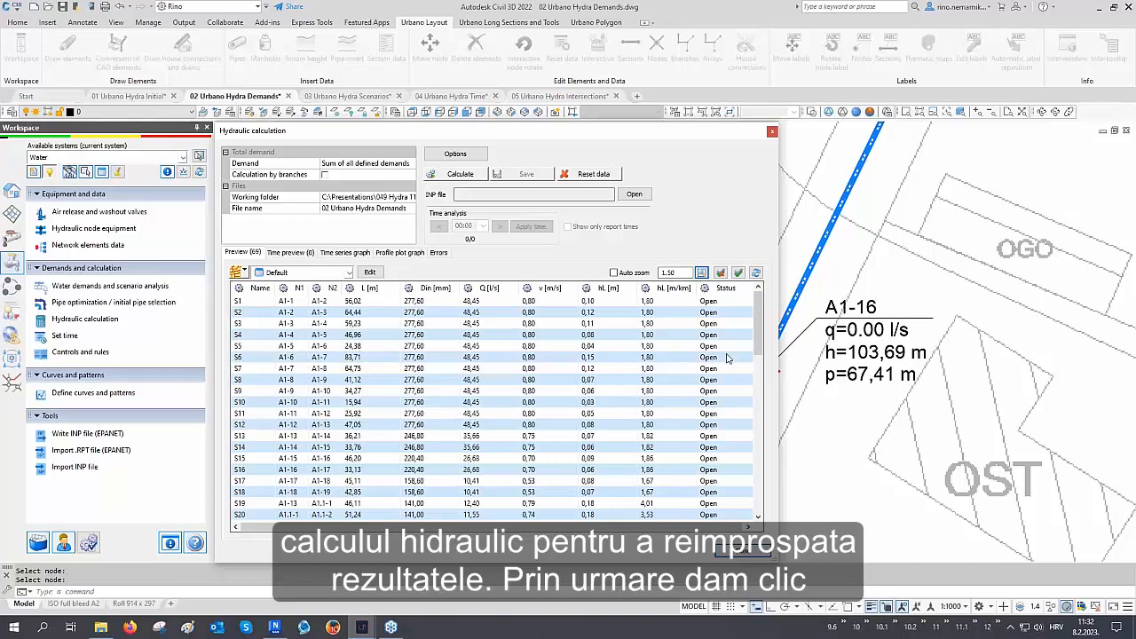
left_click(458, 174)
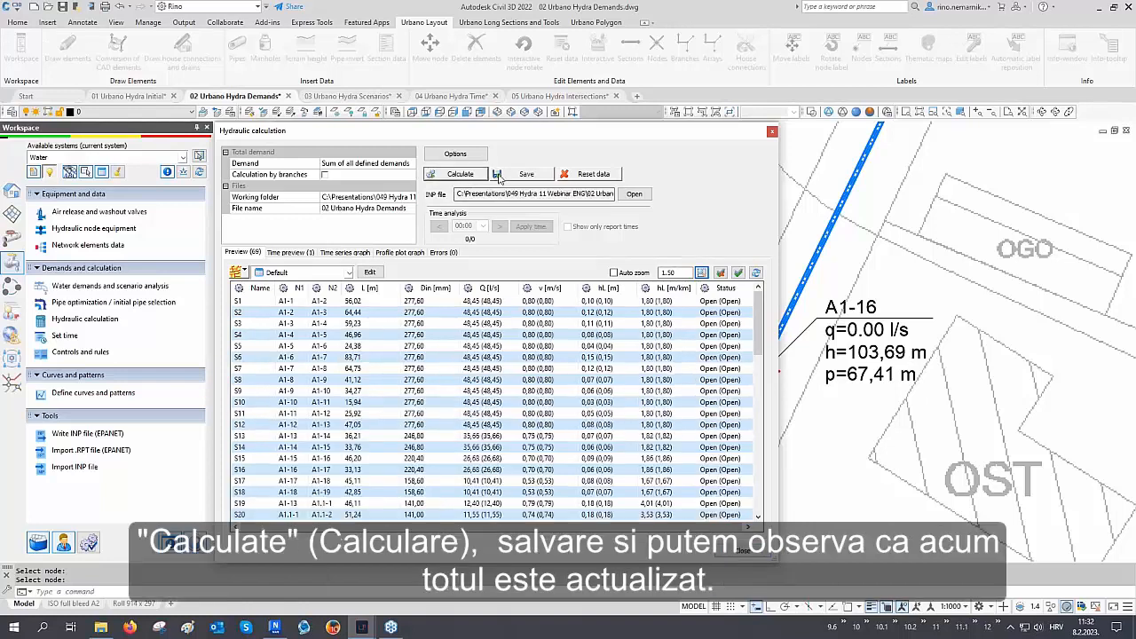
left_click(512, 176)
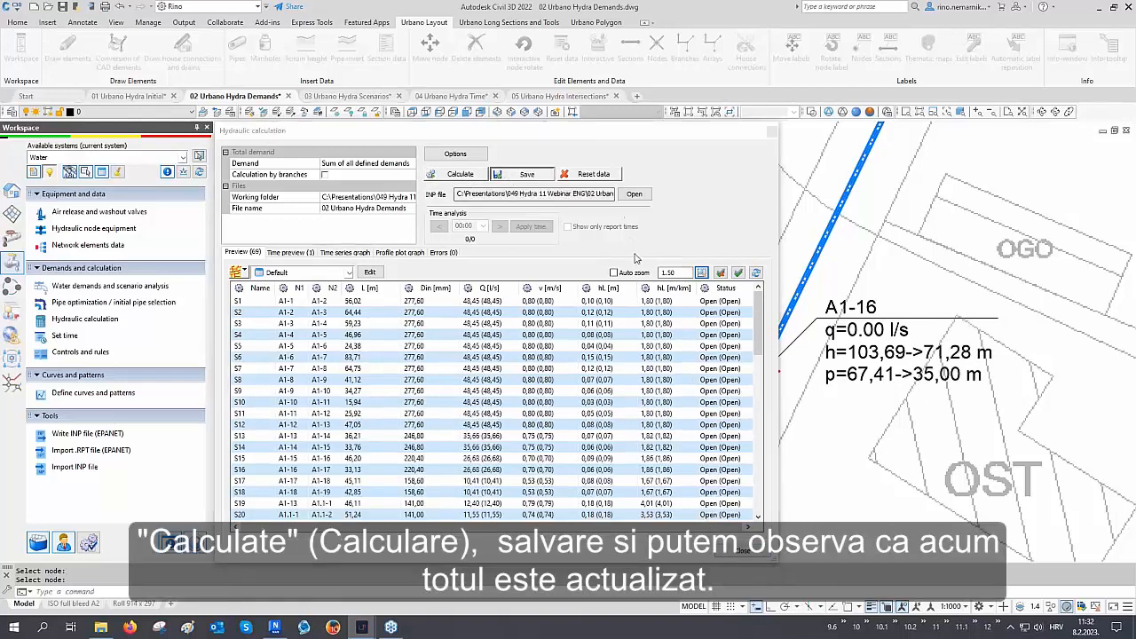
left_click(742, 550)
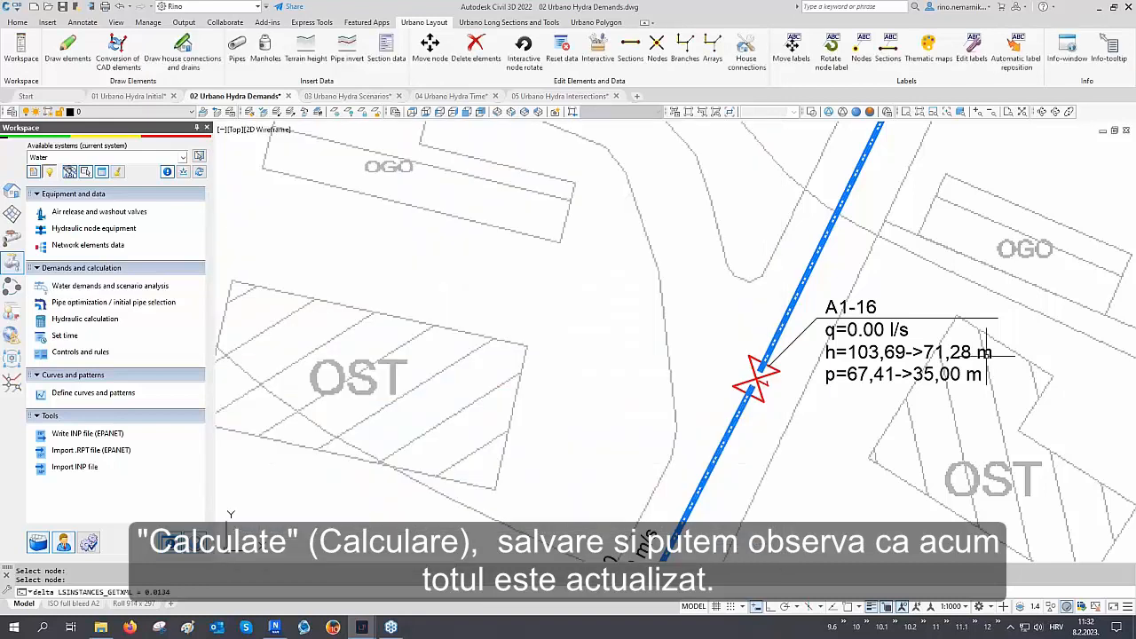
Inspect node A1-16's pressure label and the pressure reducing valve in the longitudinal profile
scroll(807, 415, "up", 3)
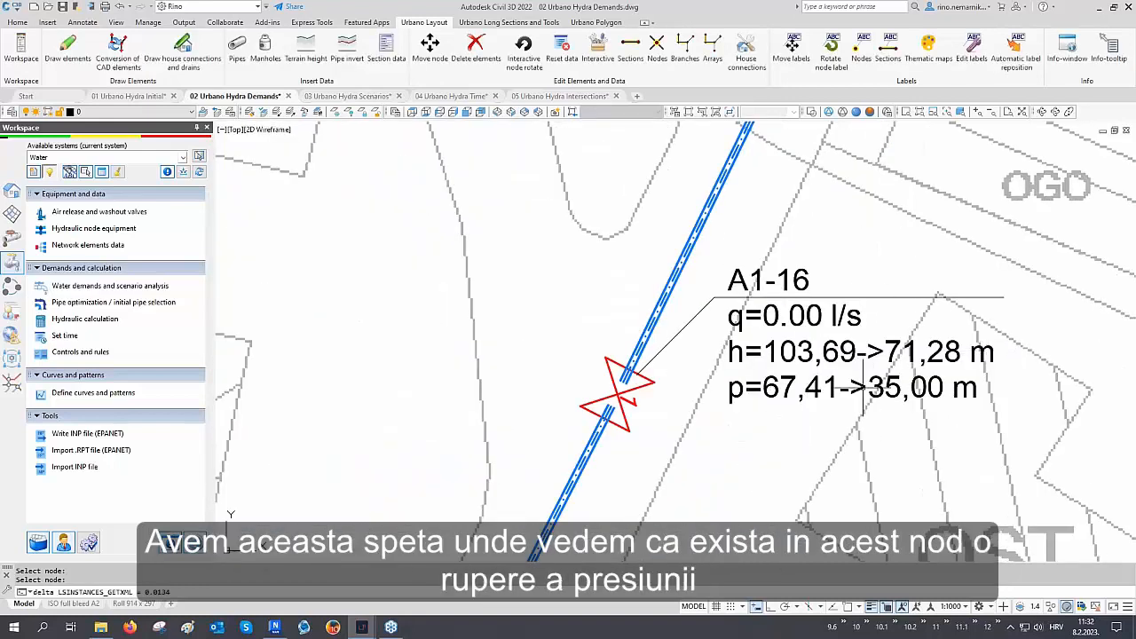
scroll(577, 395, "down", 8)
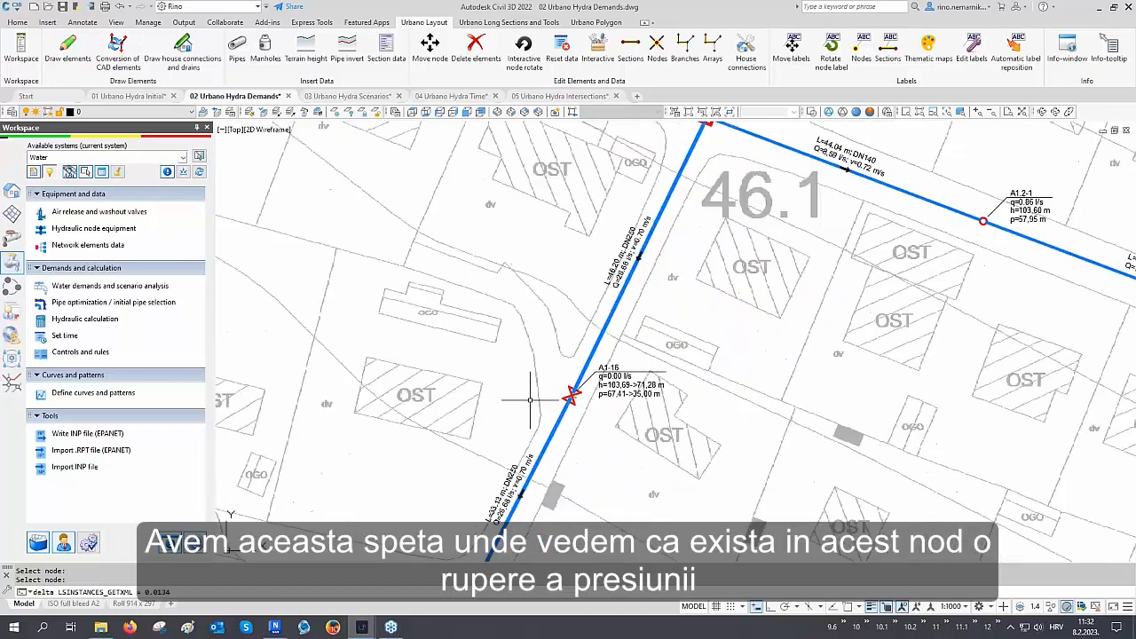
scroll(529, 399, "down", 6)
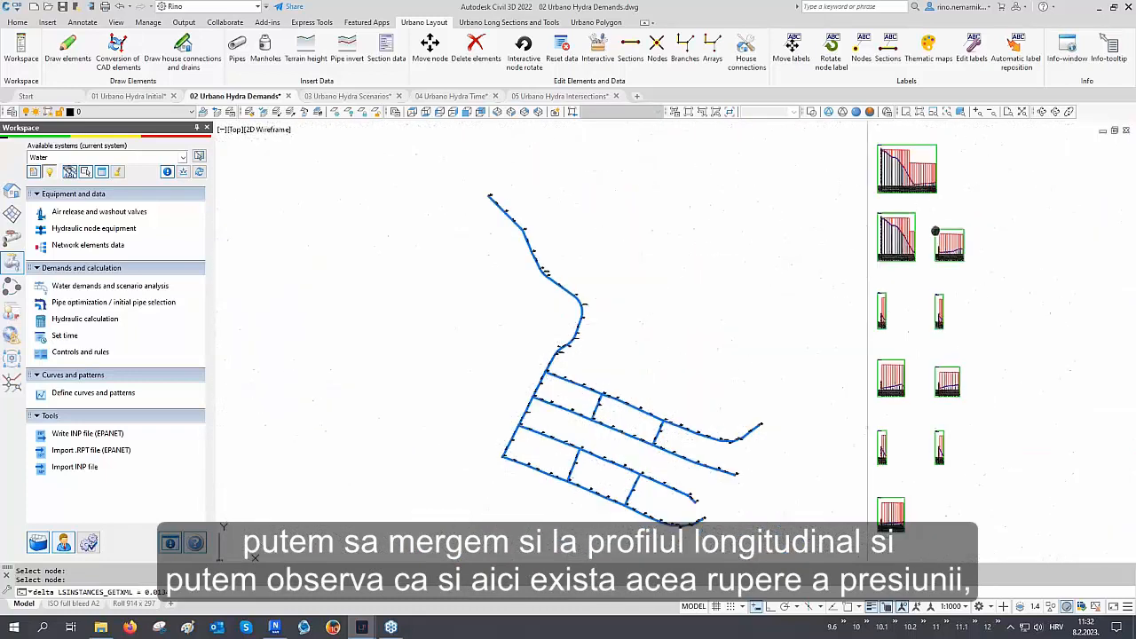
scroll(811, 259, "up", 6)
scroll(811, 260, "up", 5)
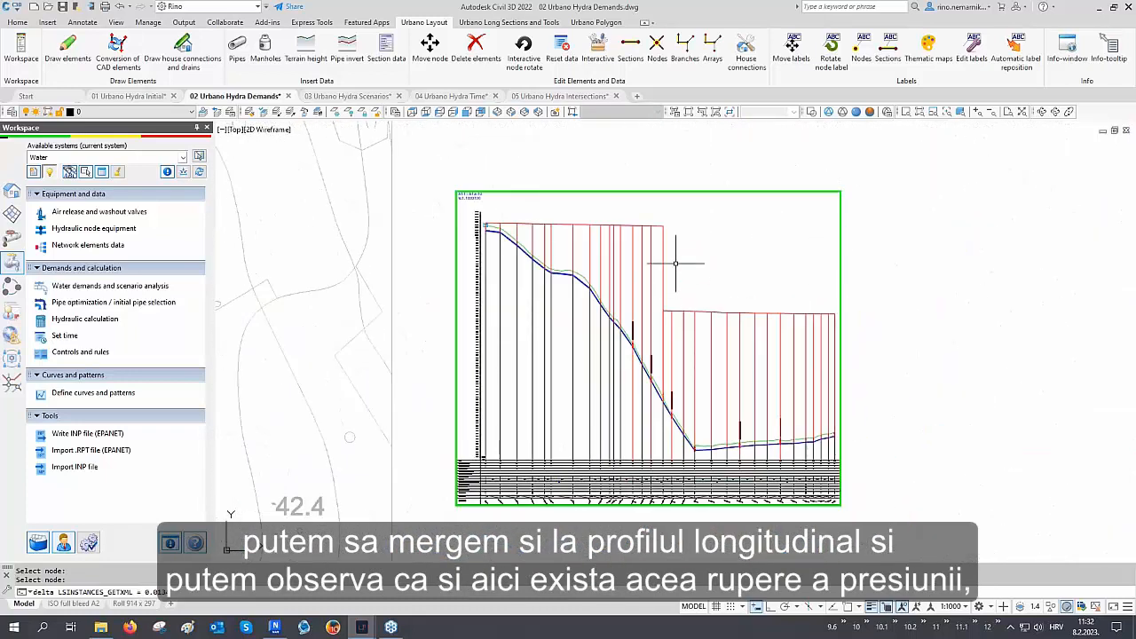
scroll(672, 254, "up", 4)
middle_click_drag(661, 326, 662, 267)
scroll(658, 431, "up", 8)
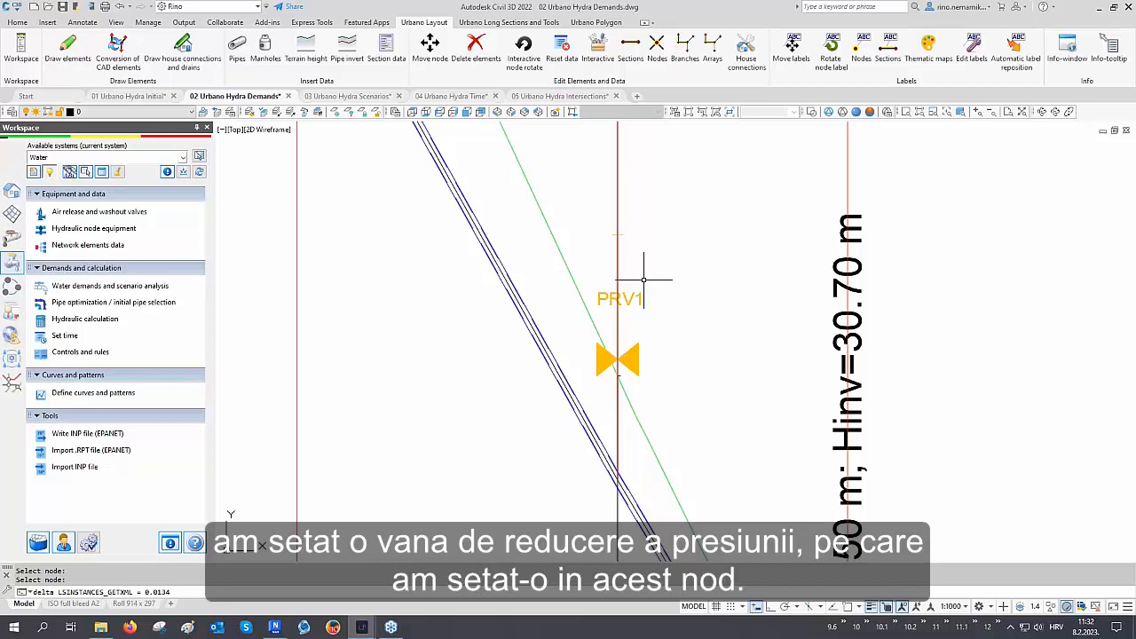
scroll(562, 344, "down", 2)
scroll(562, 344, "down", 8)
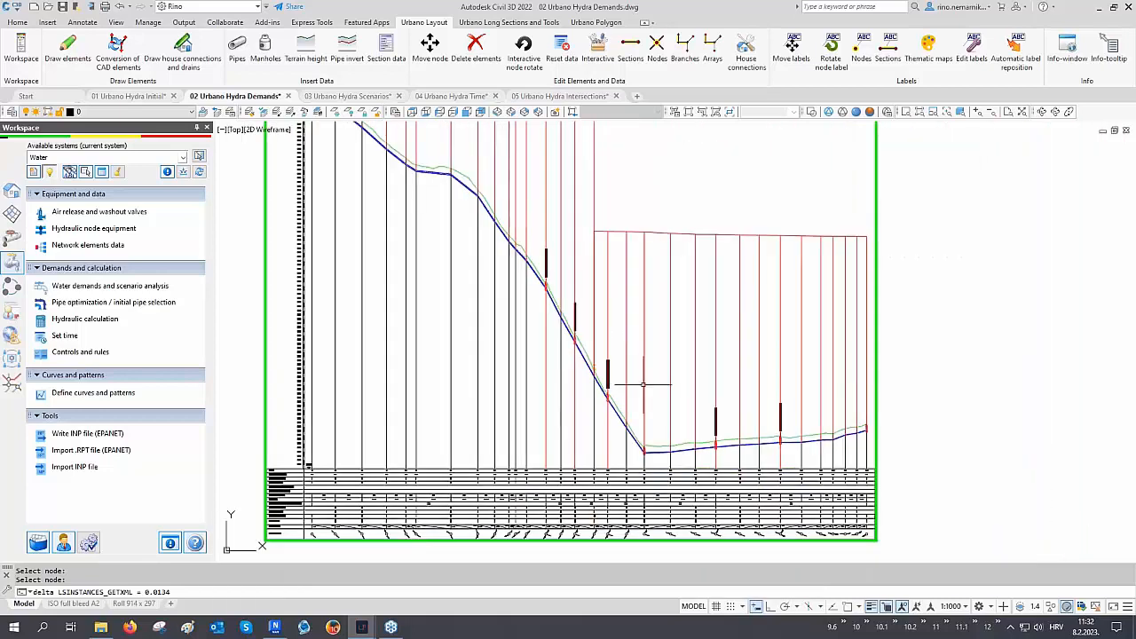
middle_click_drag(637, 308, 638, 327)
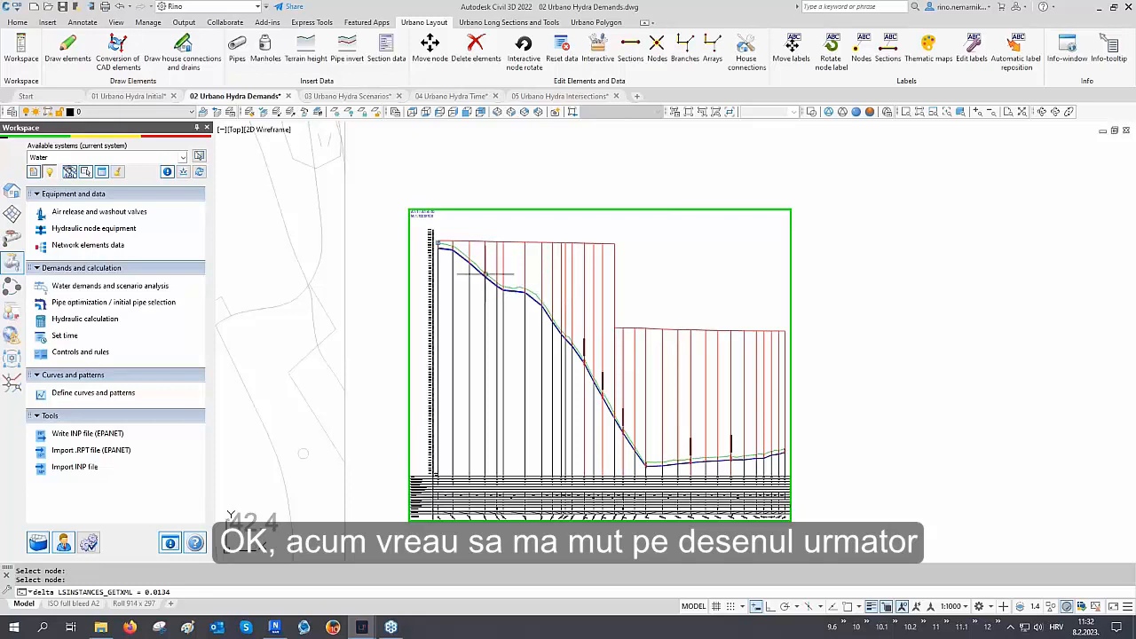
Switch to the 03 Urbano Hydra Scenarios drawing and open the water demands and scenario analysis dialog
left_click(355, 97)
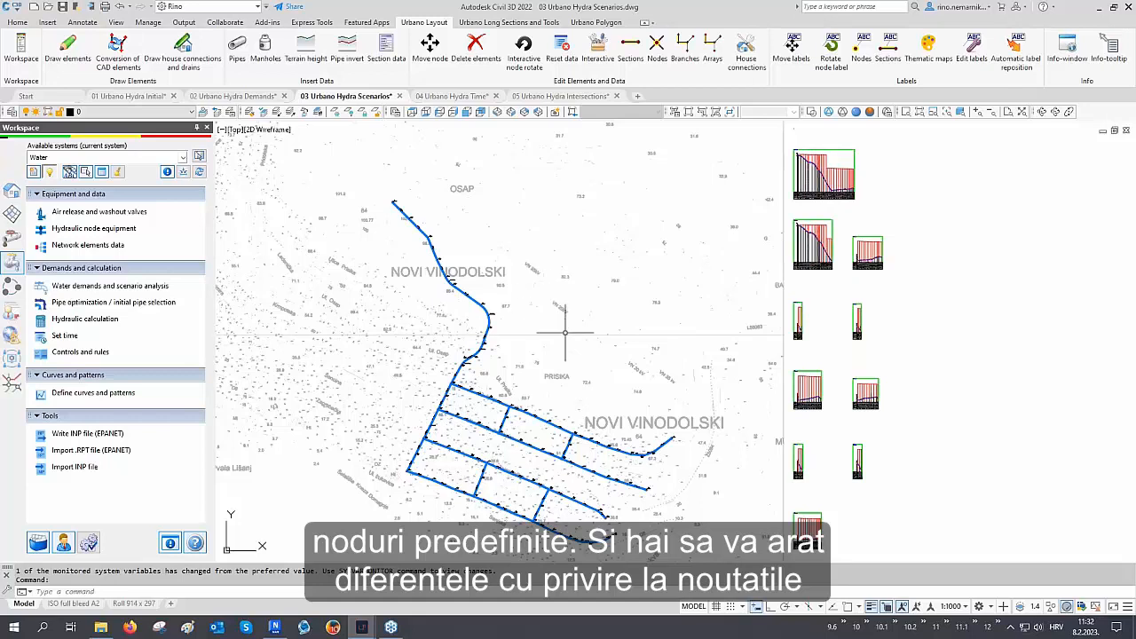
middle_click_drag(565, 333, 413, 322)
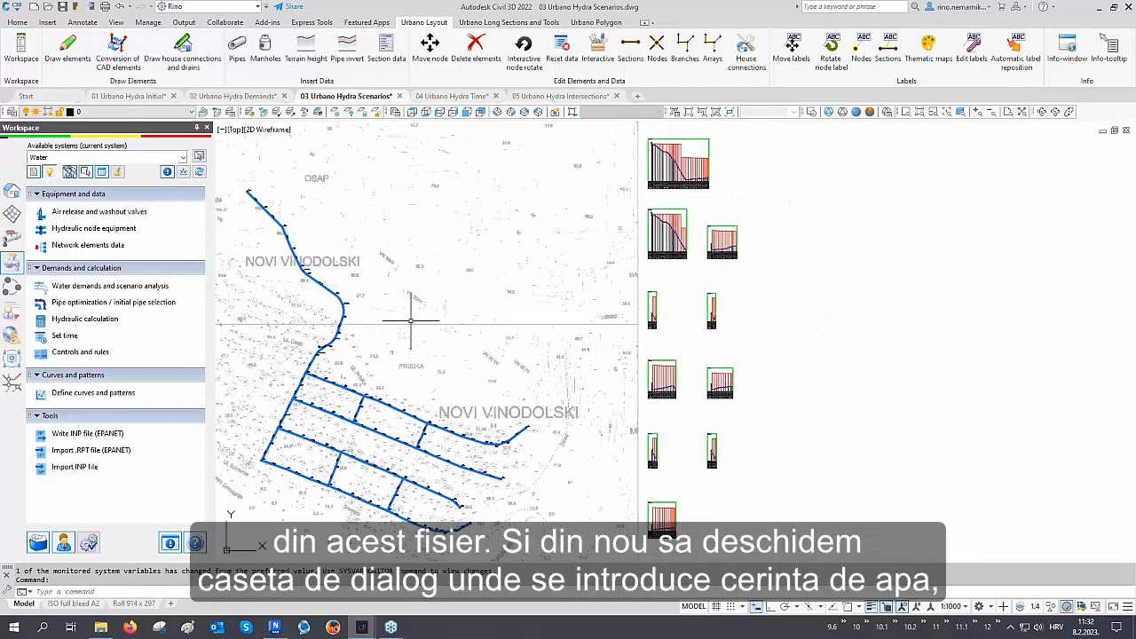
left_click(103, 289)
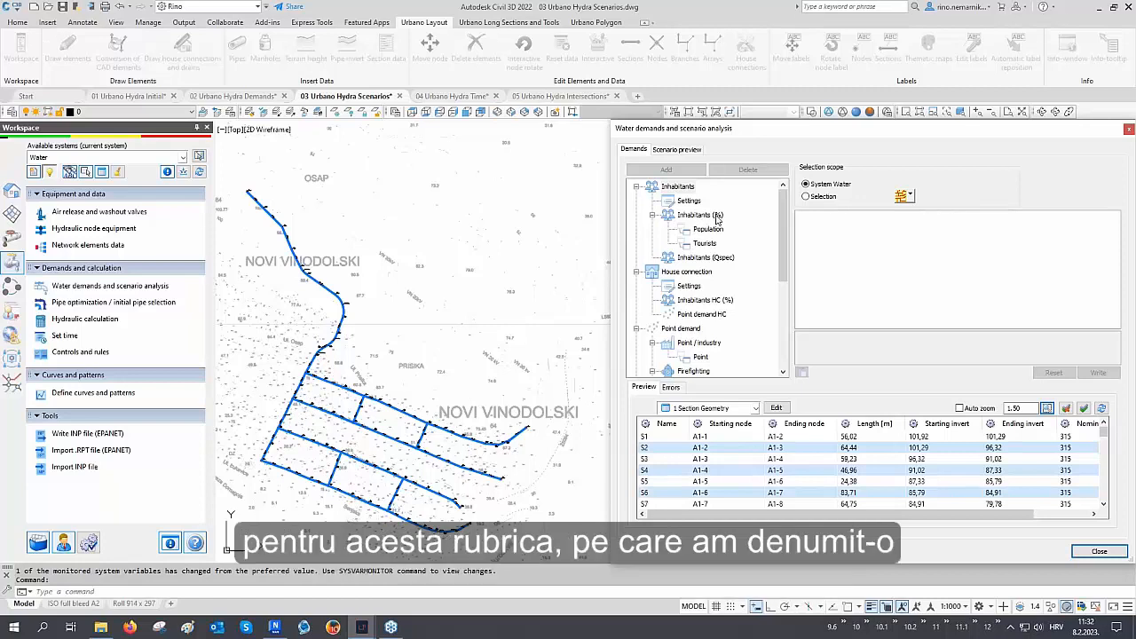
Review the Tourists demand category's water consumption and number of inhabitants settings
left_click(705, 245)
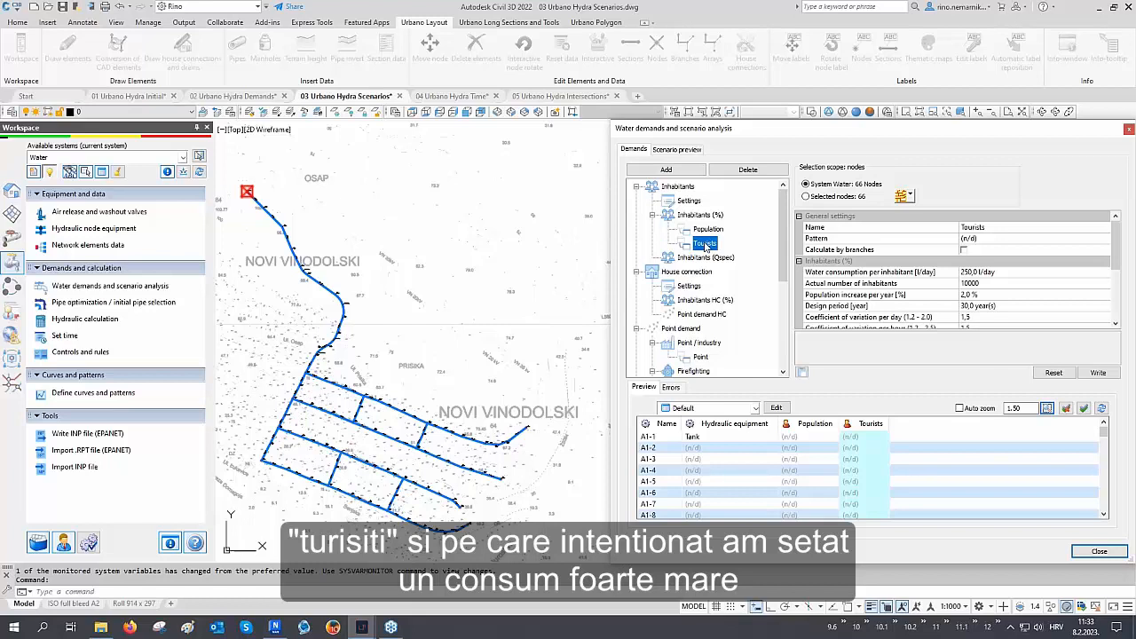
left_click(861, 421)
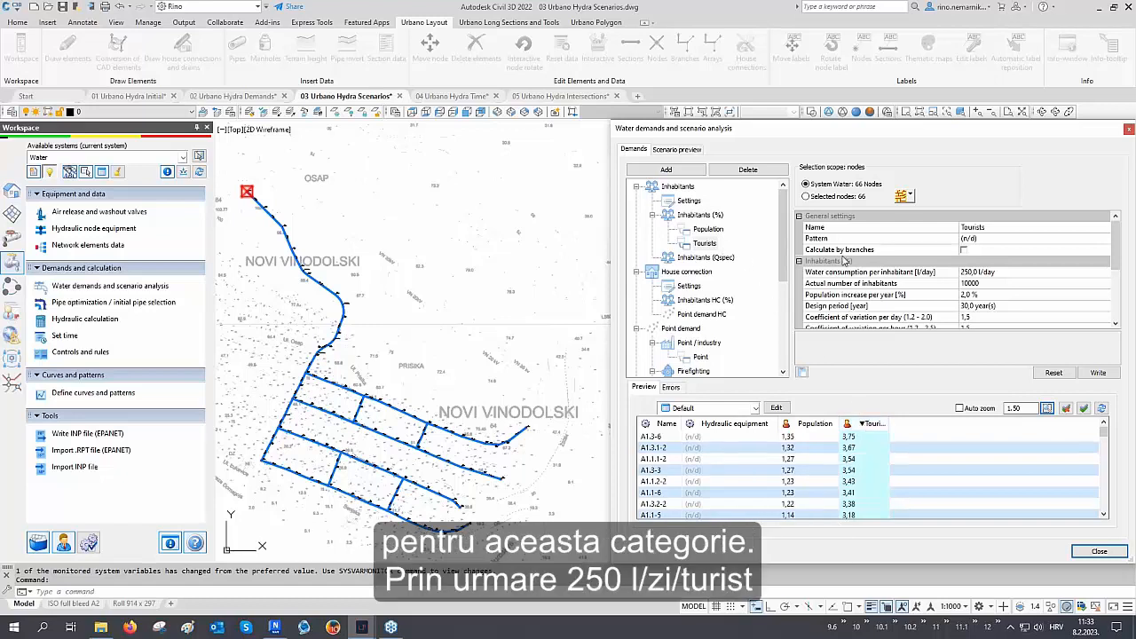
left_click(871, 274)
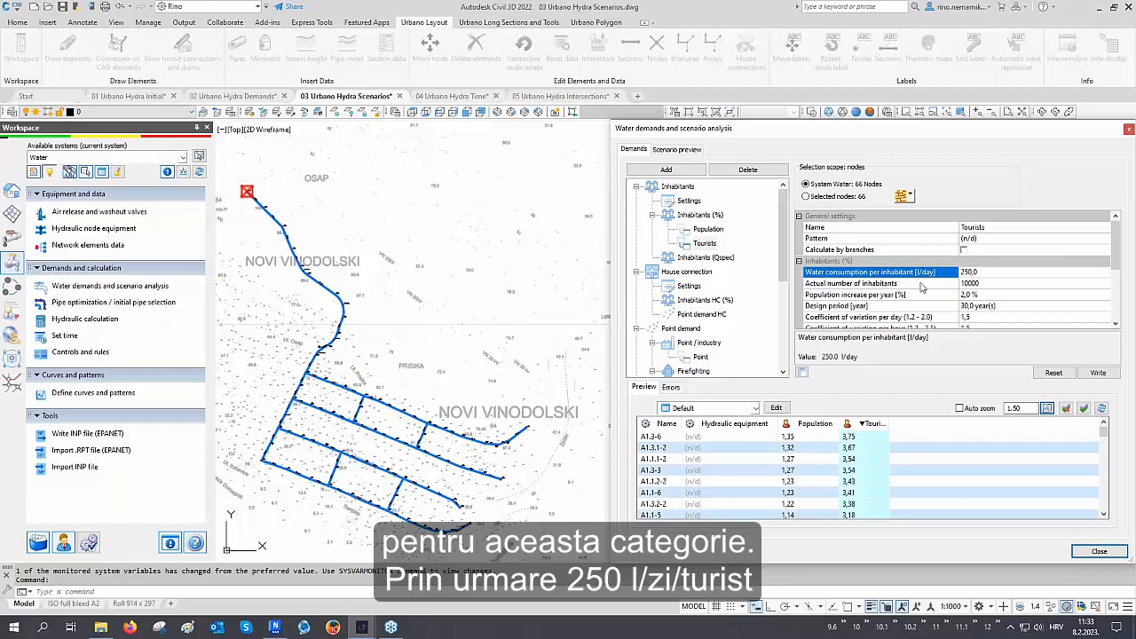
left_click(924, 284)
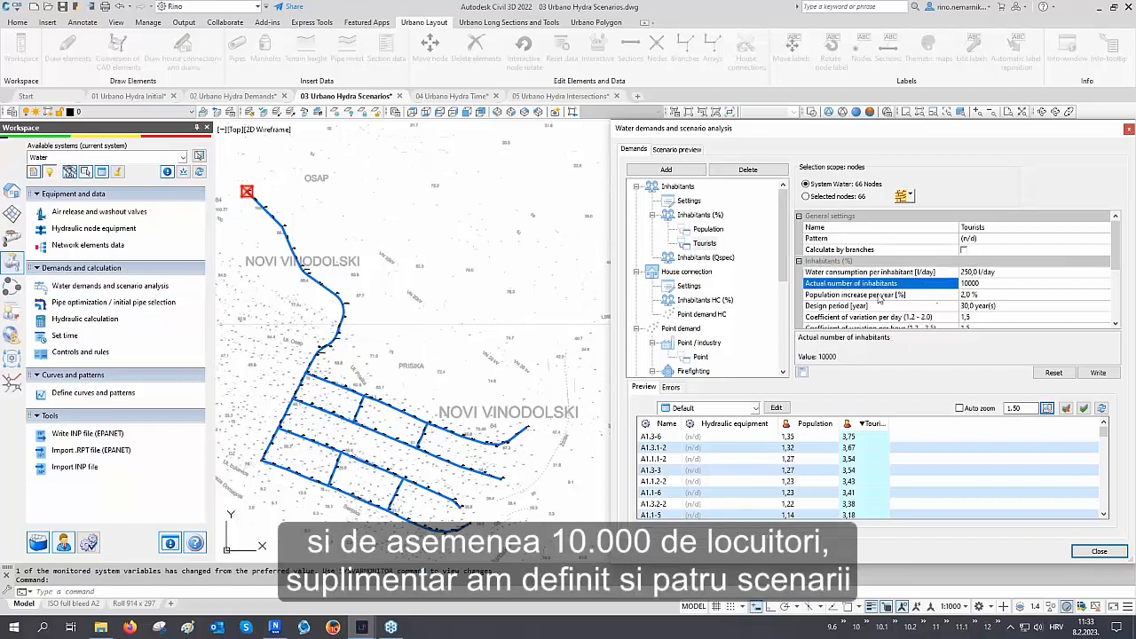
scroll(722, 277, "down", 3)
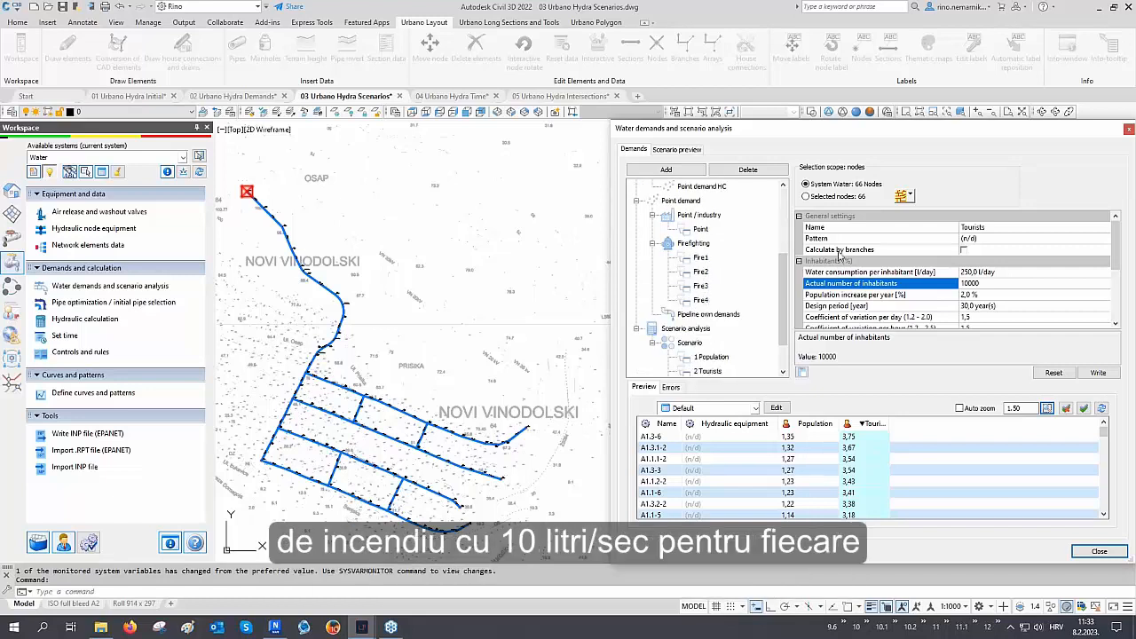
Set the selection scope to nodes by picking the four end nodes of the branches in the drawing
left_click(910, 196)
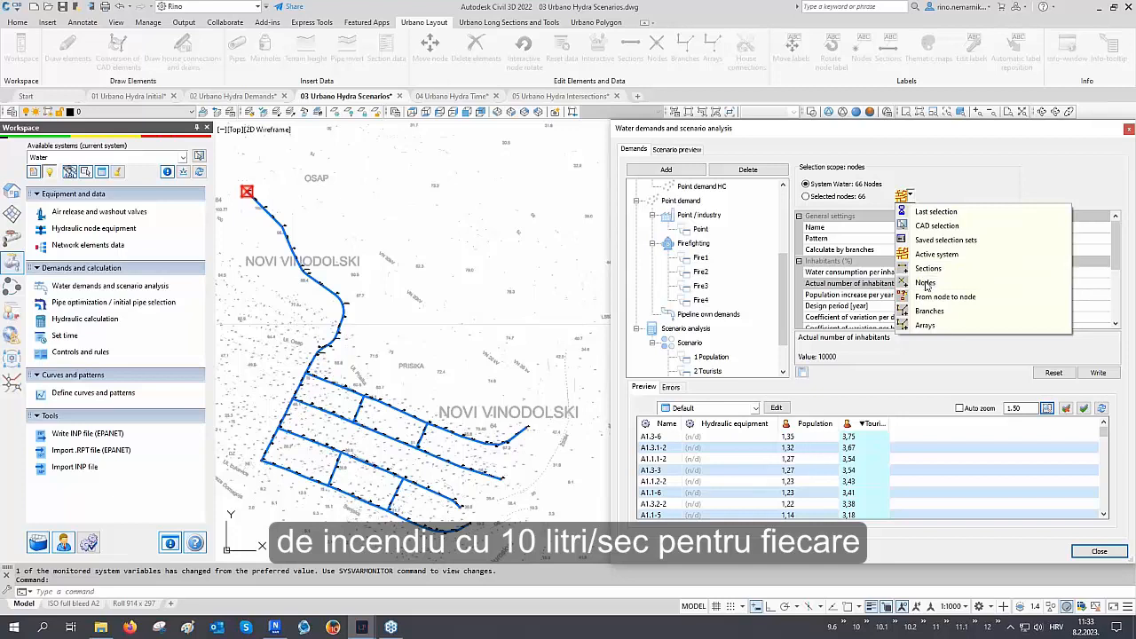
left_click(932, 283)
left_click(471, 525)
left_click(464, 502)
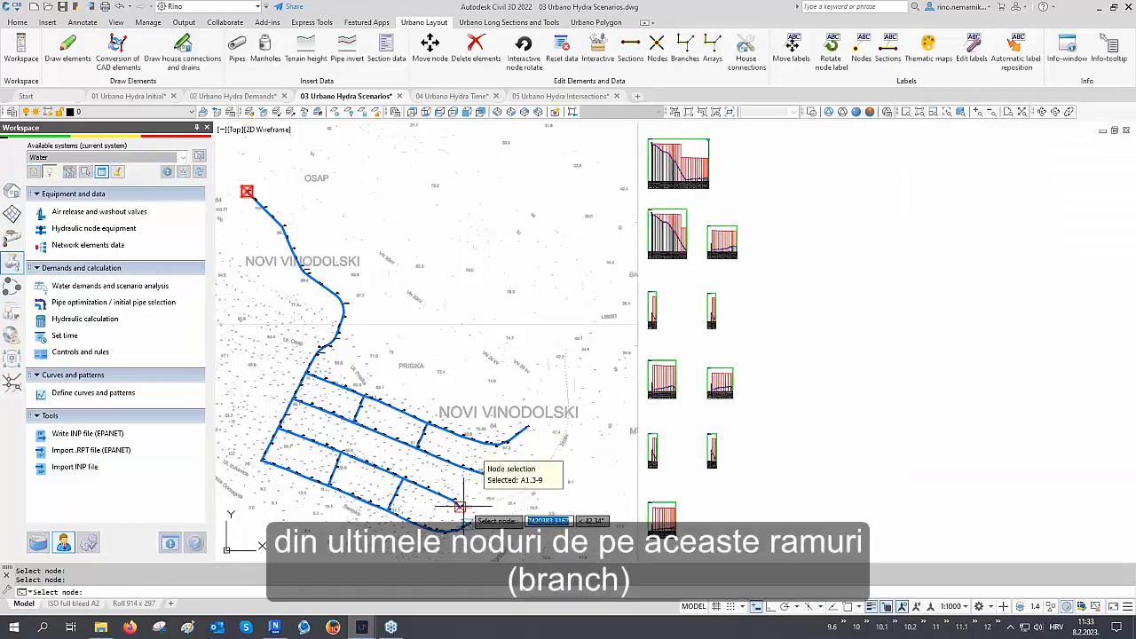
left_click(501, 479)
left_click(526, 427)
key("Return")
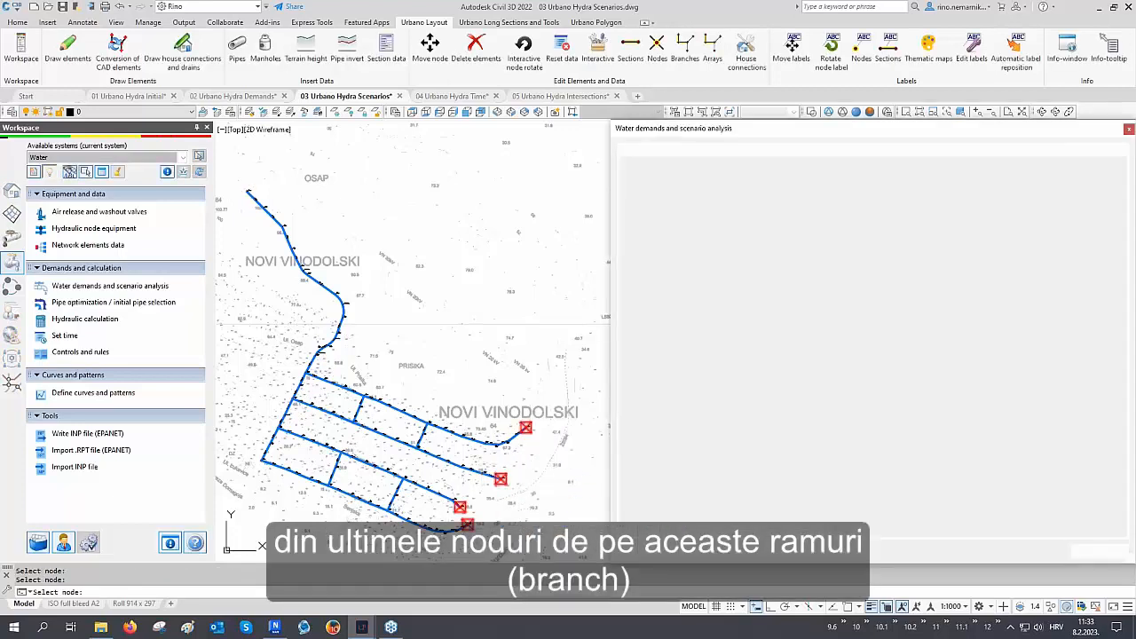
Inspect the Fire1 to Fire4 firefighting demands assigned to the selected end nodes
left_click(697, 245)
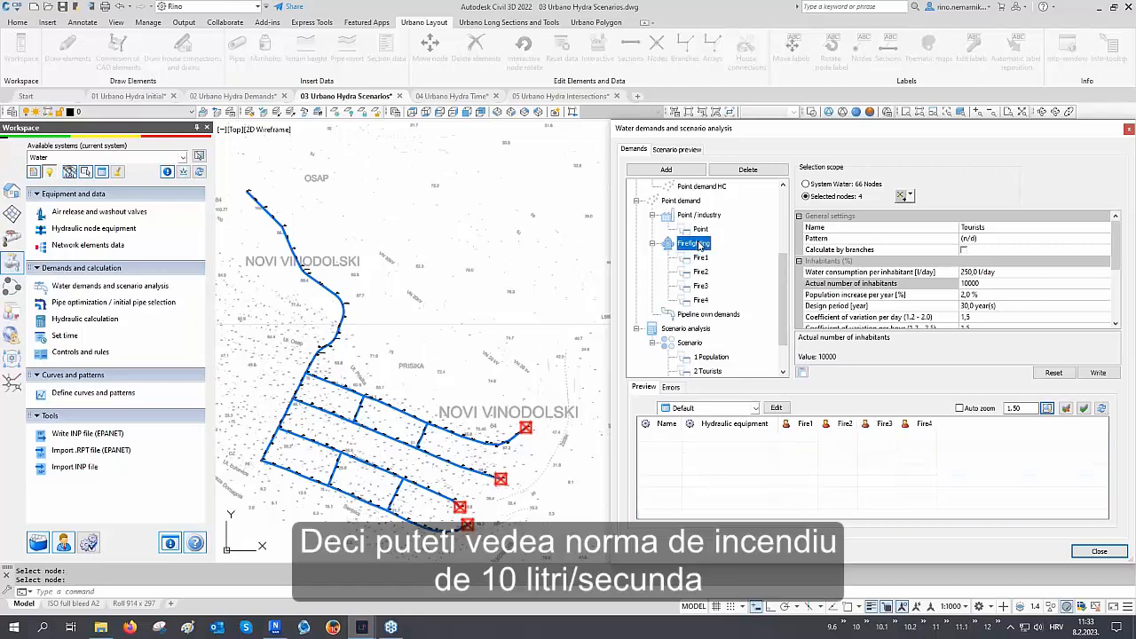
left_click(700, 258)
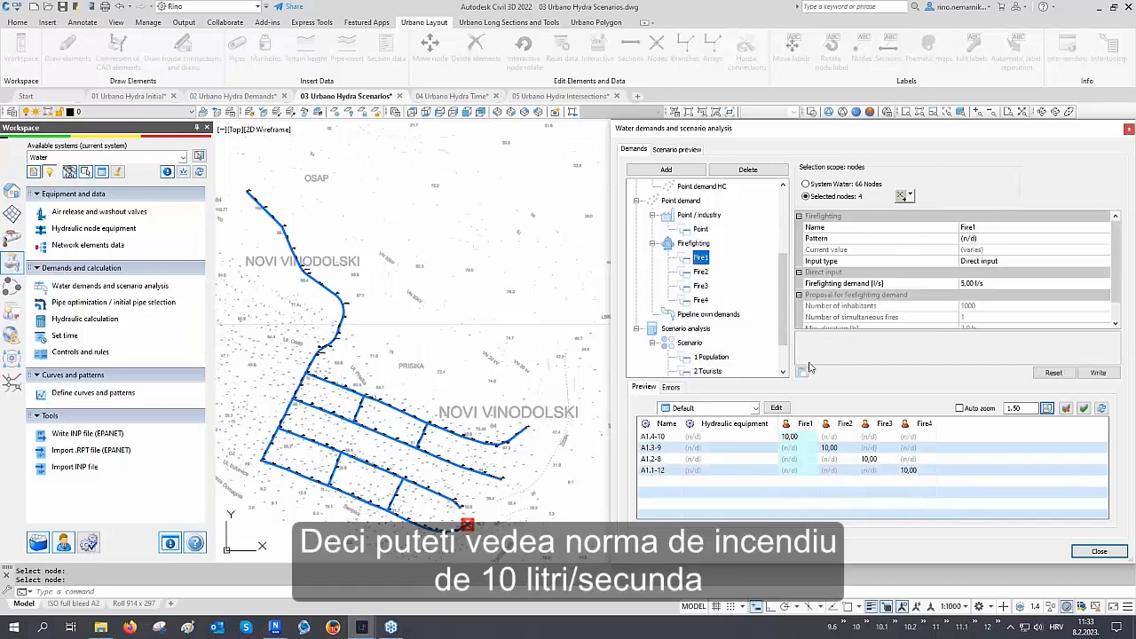
left_click(796, 436)
left_click(825, 448)
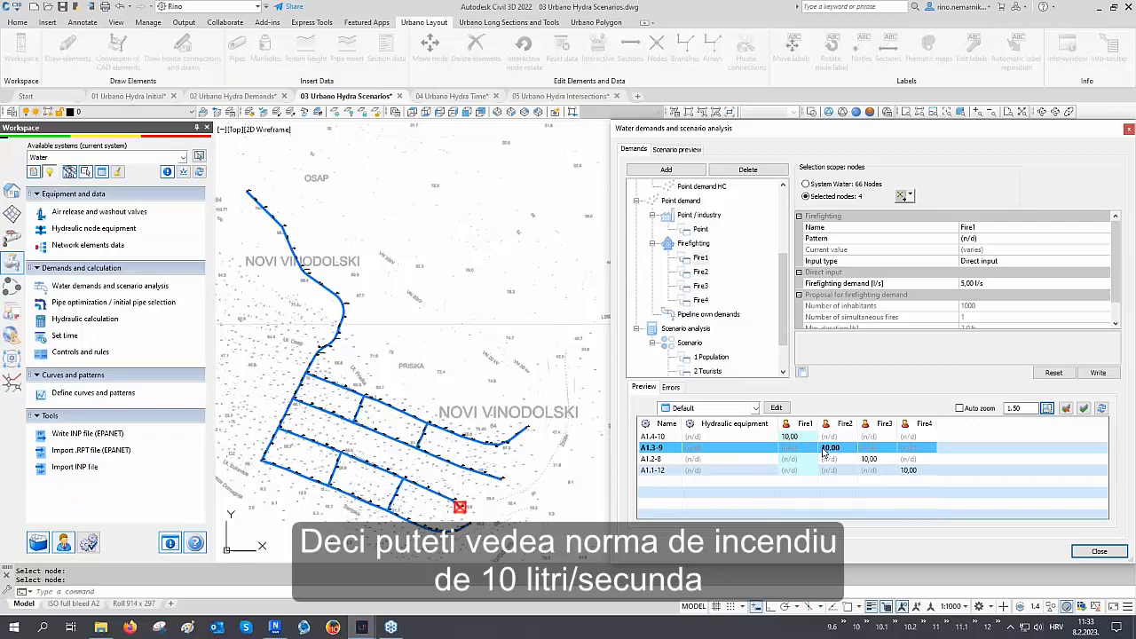
left_click(868, 458)
left_click(907, 470)
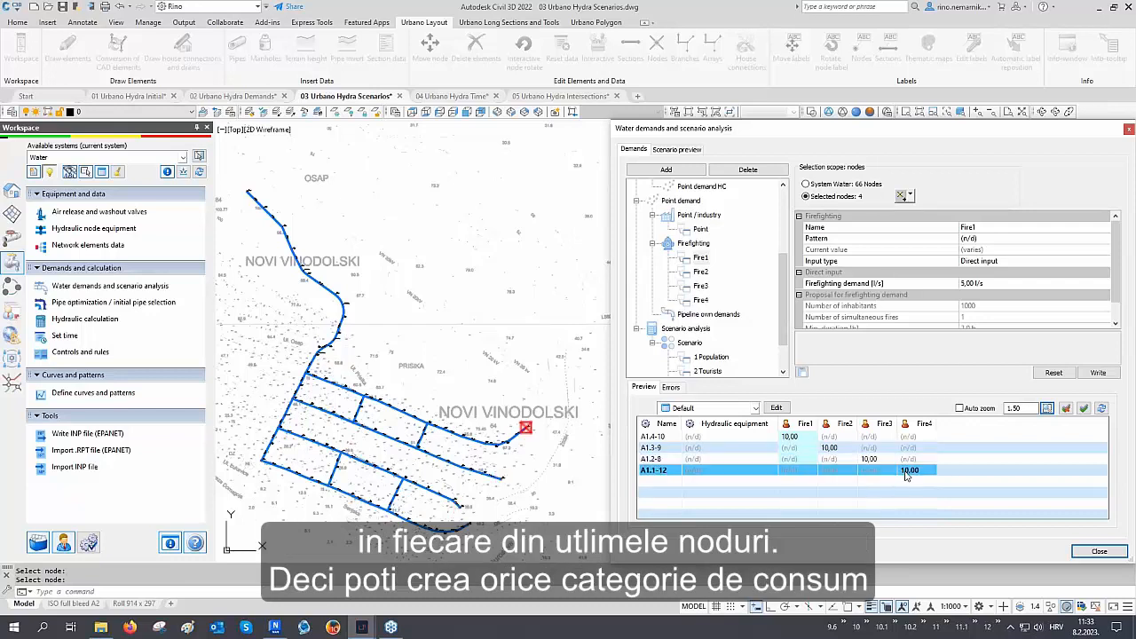
scroll(719, 310, "up", 1)
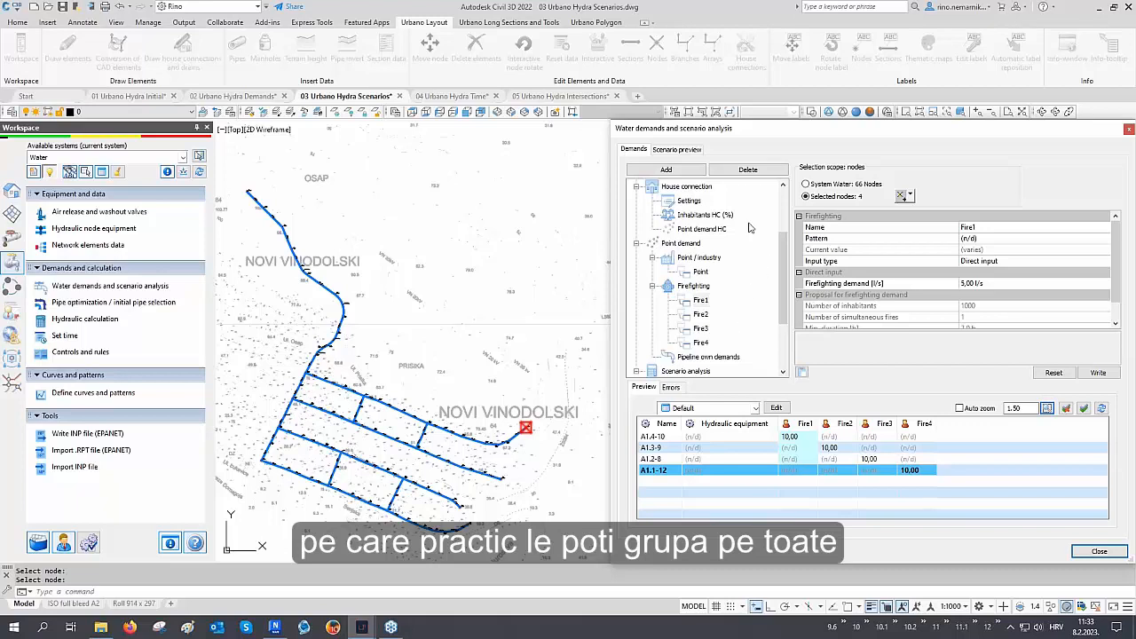
scroll(748, 228, "down", 2)
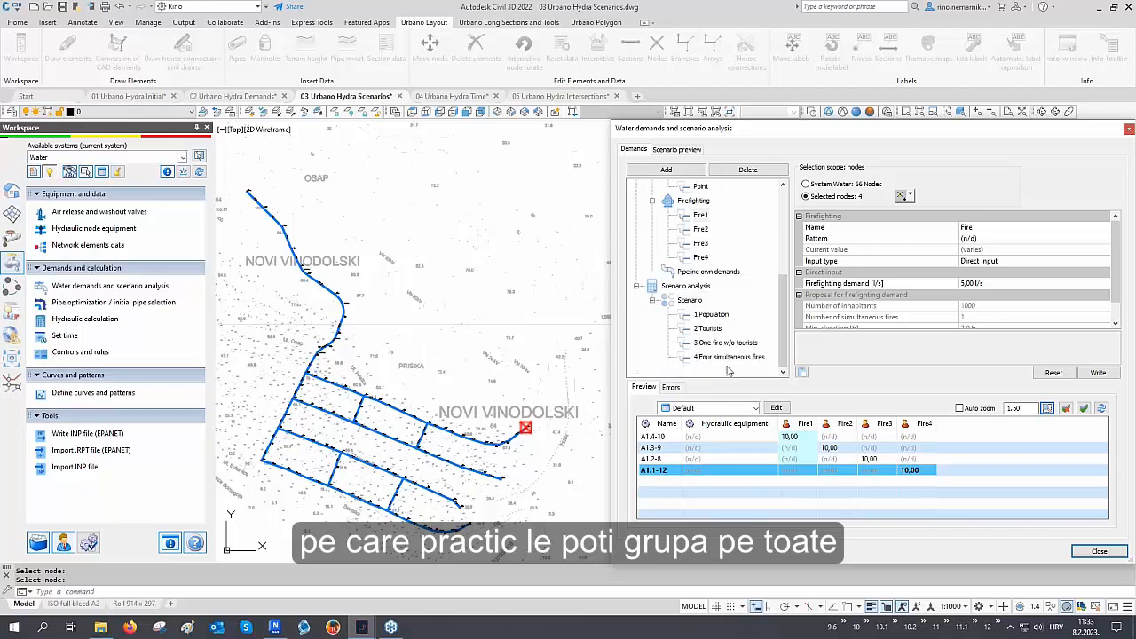
Review the four defined scenarios and the demand categories each one combines
left_click(710, 316)
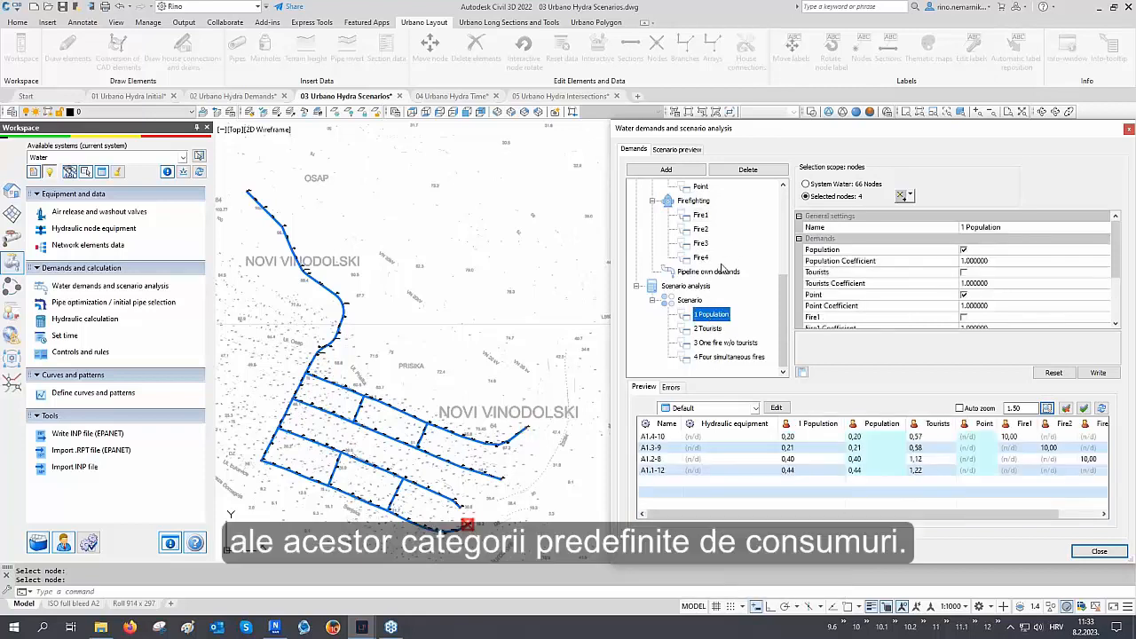
scroll(722, 268, "up", 2)
scroll(724, 269, "down", 2)
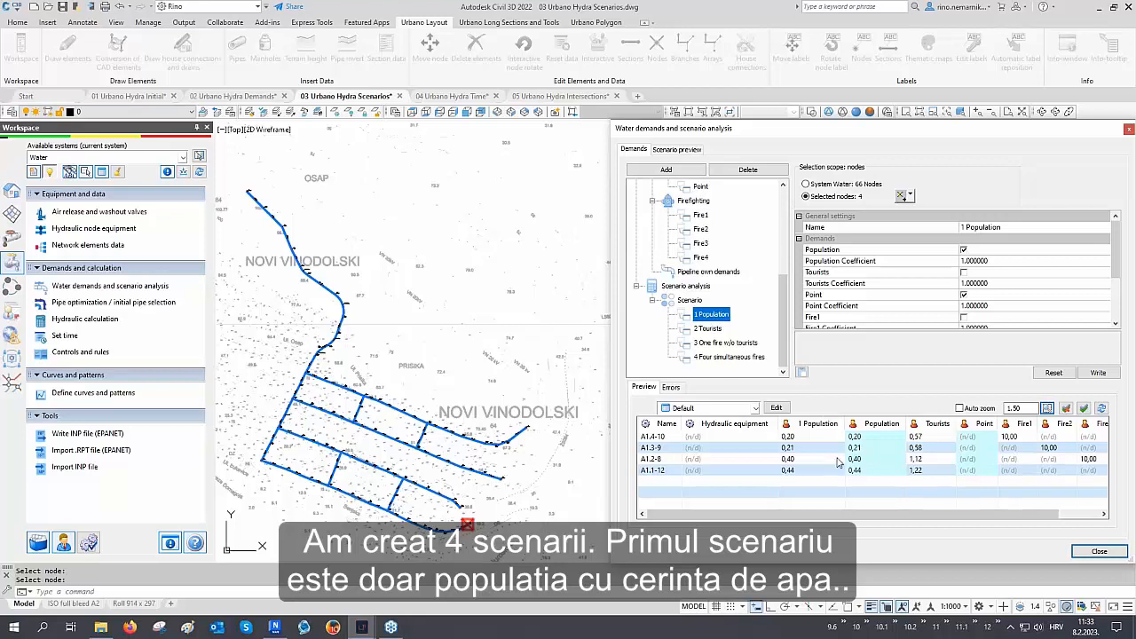
left_click(713, 332)
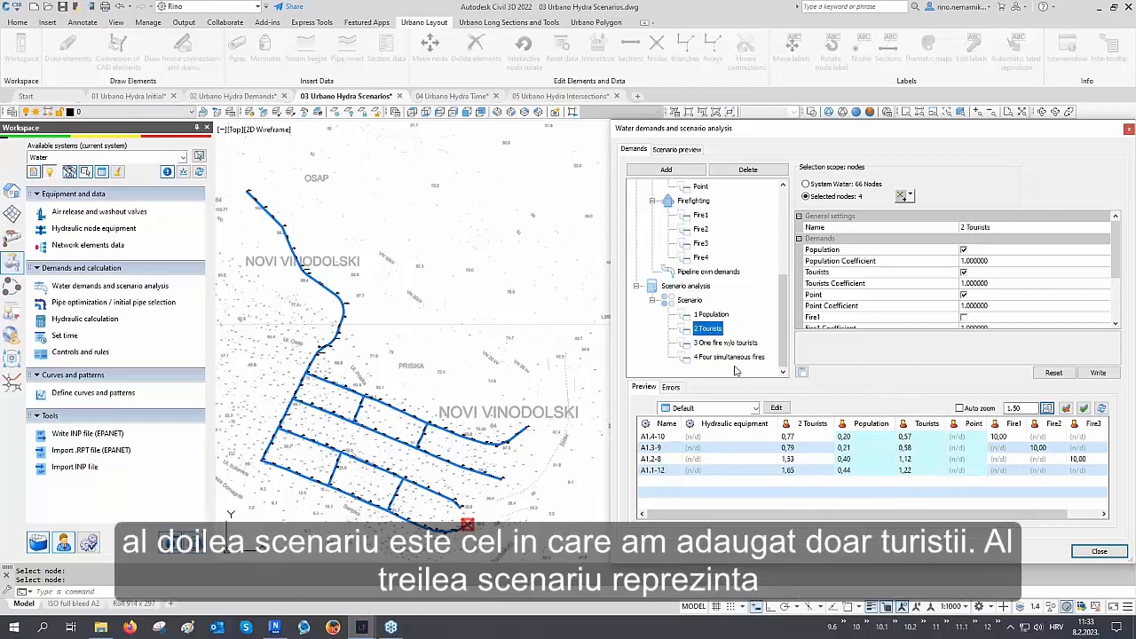
left_click(725, 344)
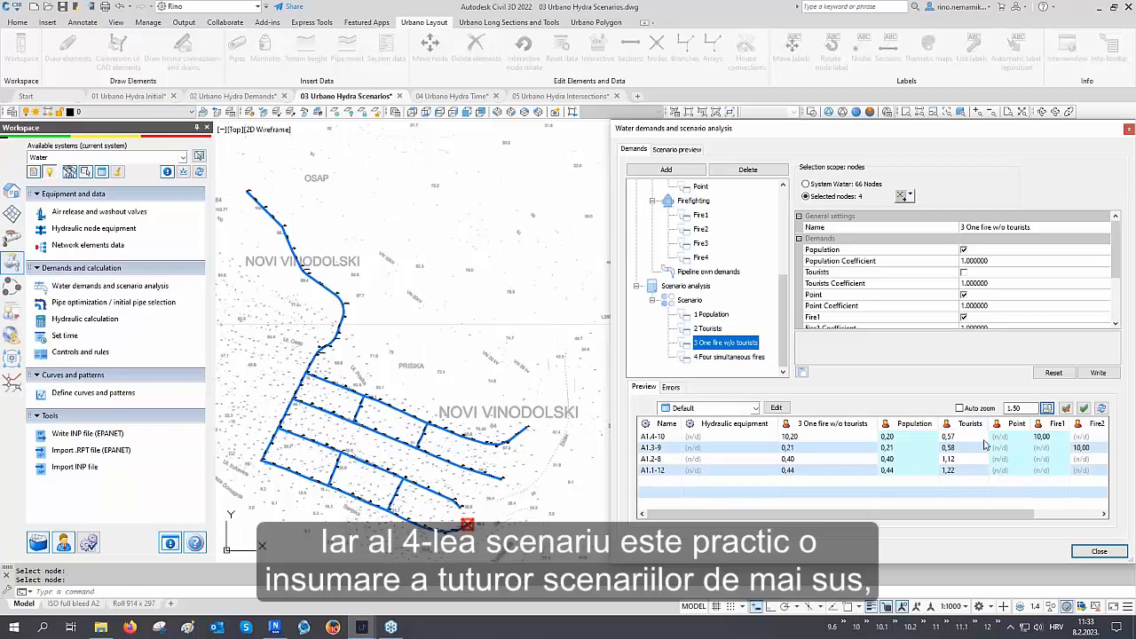
left_click(737, 358)
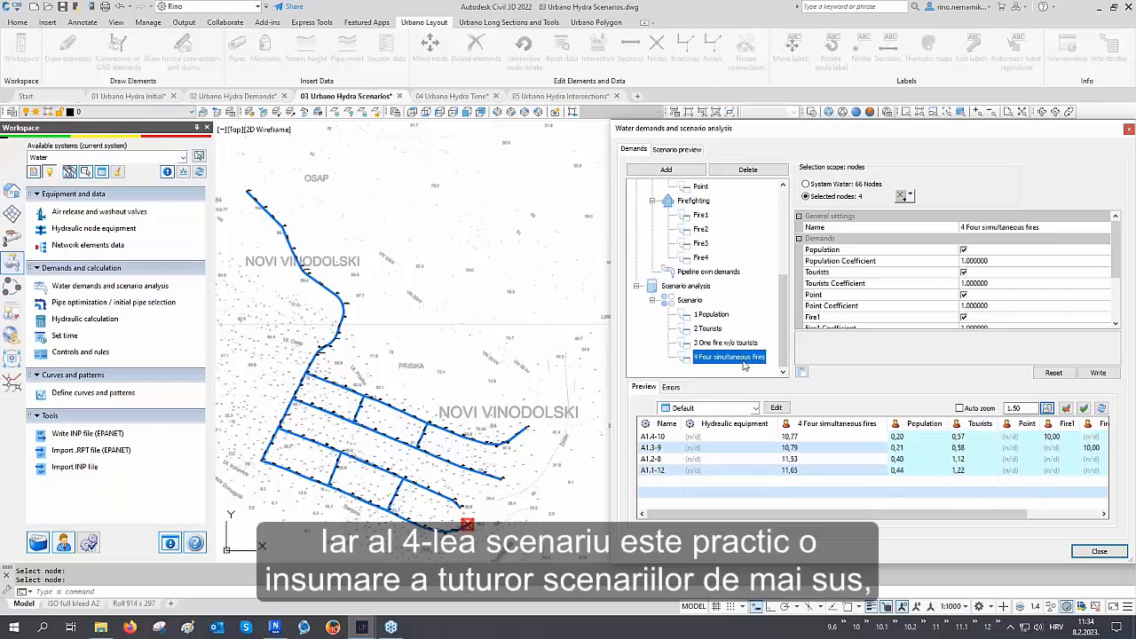
left_click(894, 515)
left_click_drag(894, 519, 980, 524)
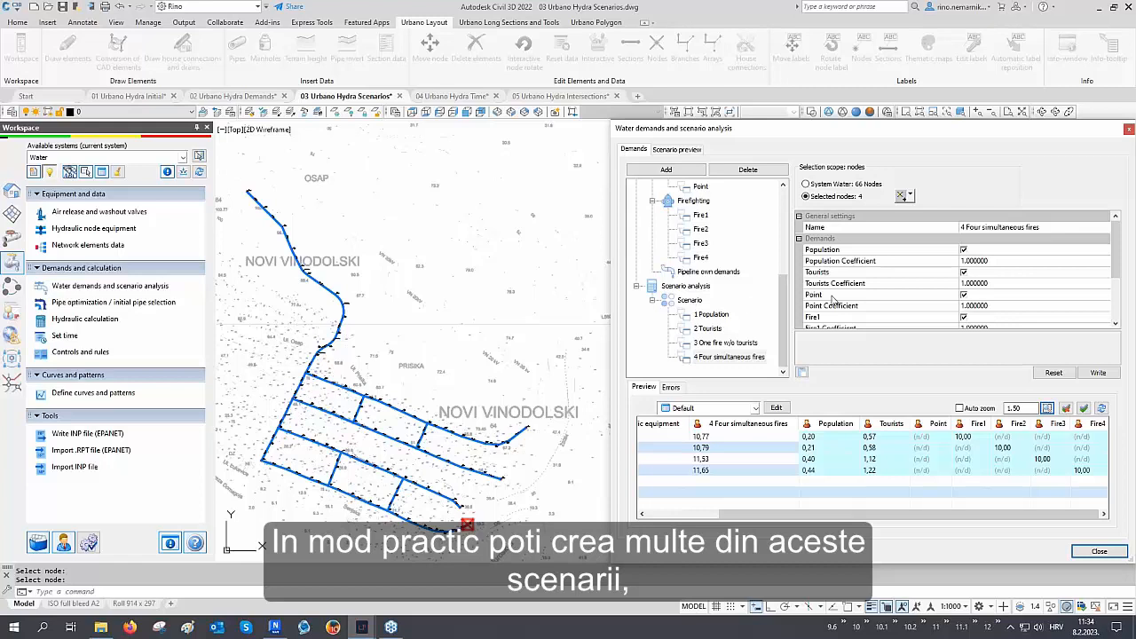
scroll(910, 272, "down", 3)
scroll(914, 294, "up", 3)
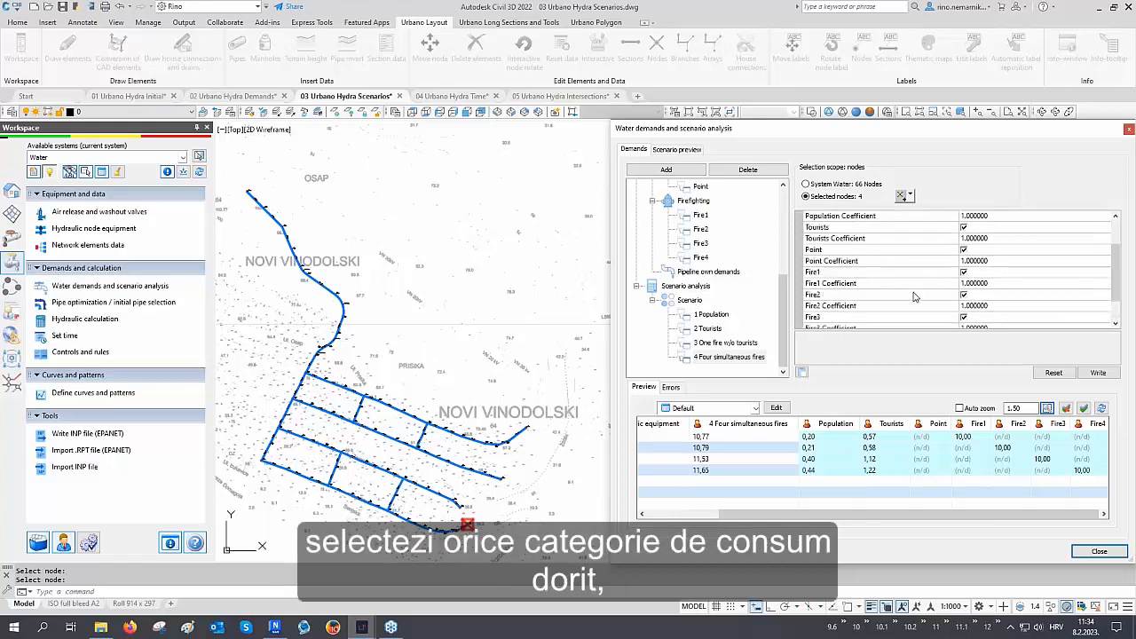
scroll(923, 284, "down", 2)
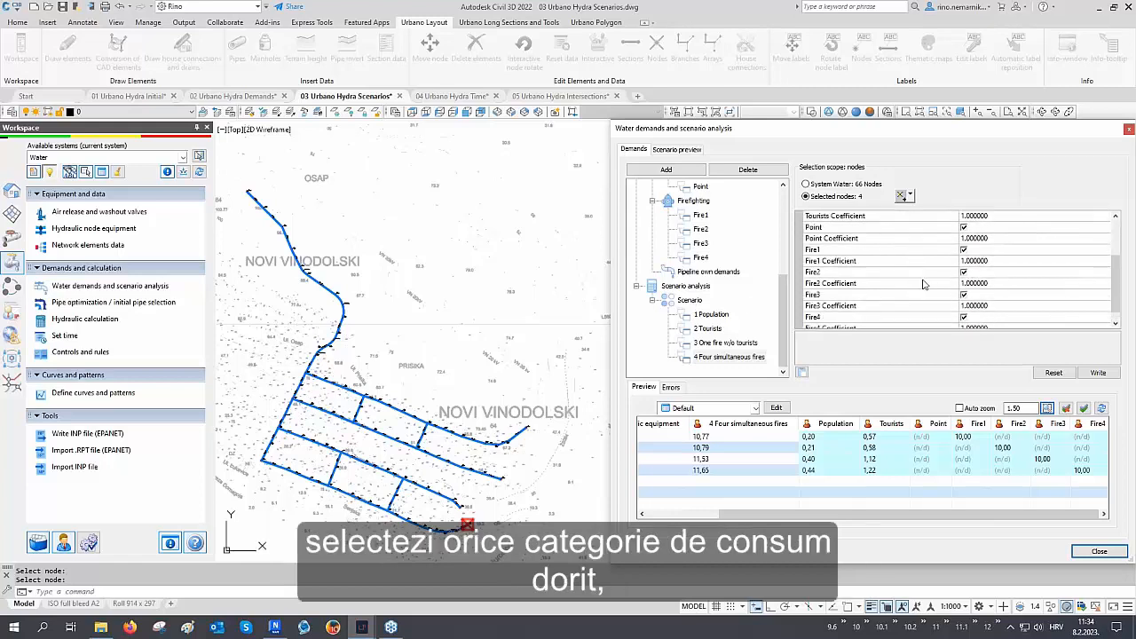
Open the scenario preview and switch on scenarios 1 Population through 4 Four simultaneous fires
left_click(683, 151)
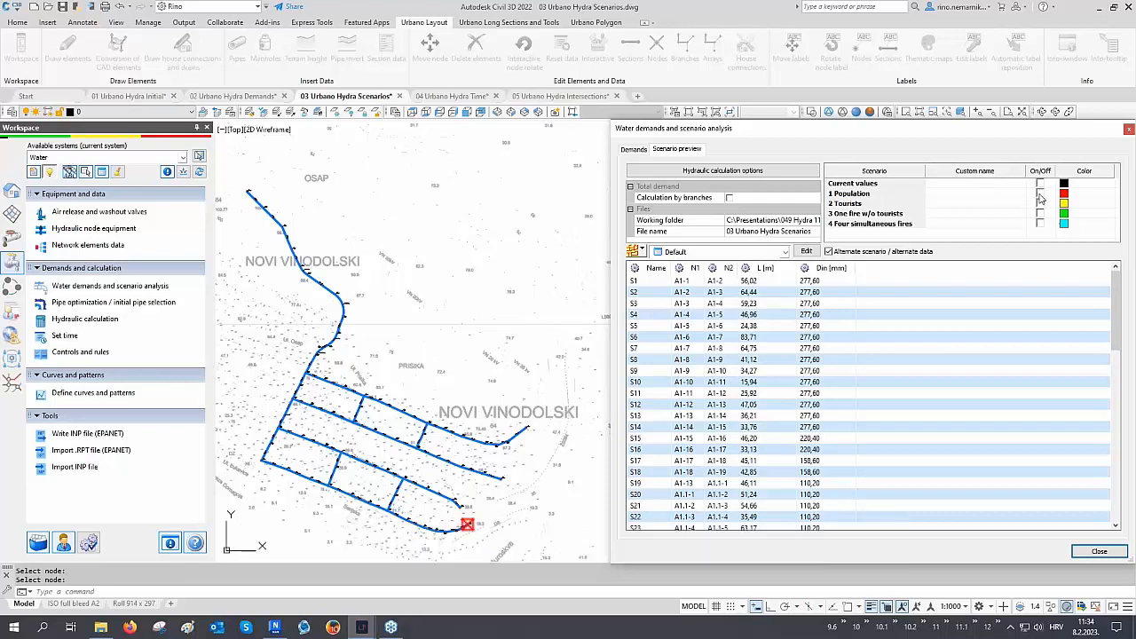
left_click(1040, 194)
left_click(1040, 203)
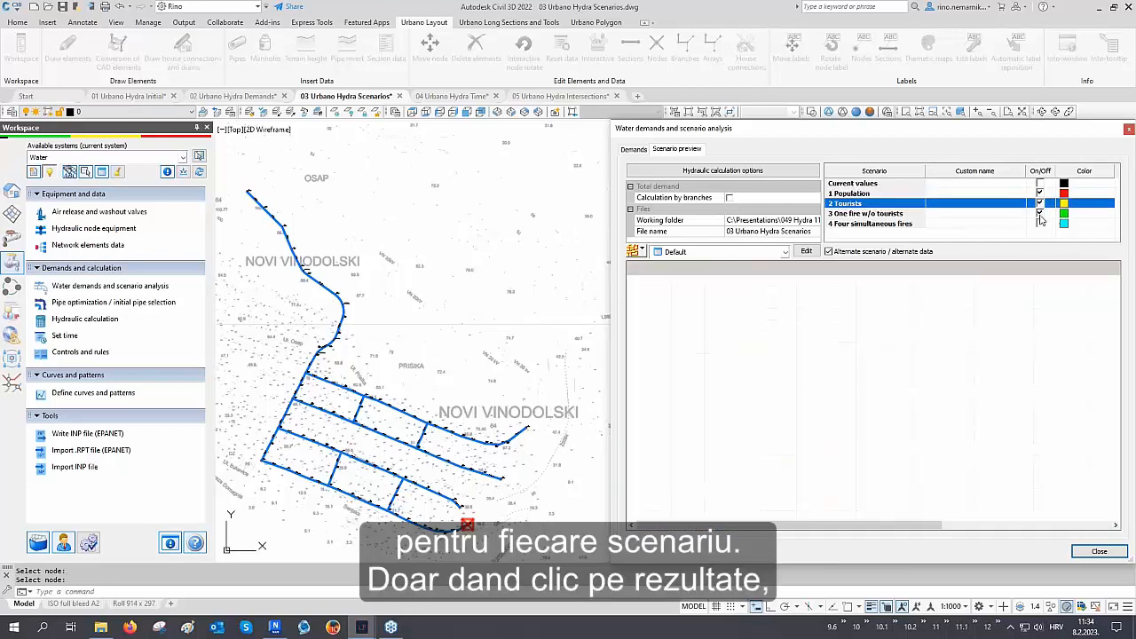
left_click(1041, 213)
left_click(1040, 223)
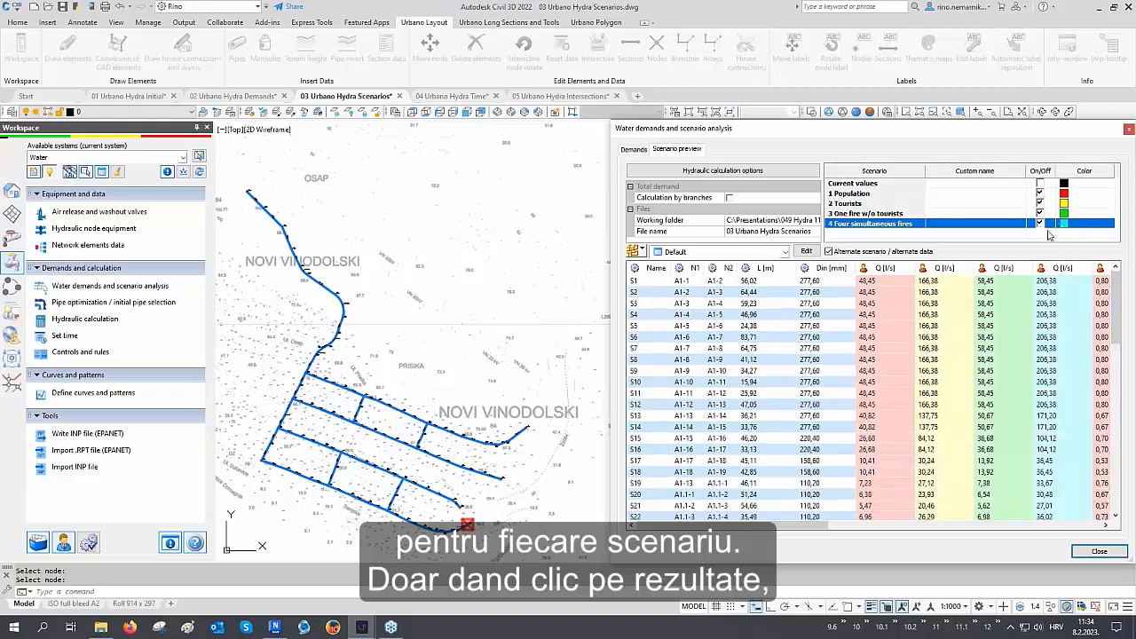
Compare flows and velocities across the scenarios in the preview table, toggling the alternate scenario layout, then close the dialog
left_click_drag(768, 524, 823, 536)
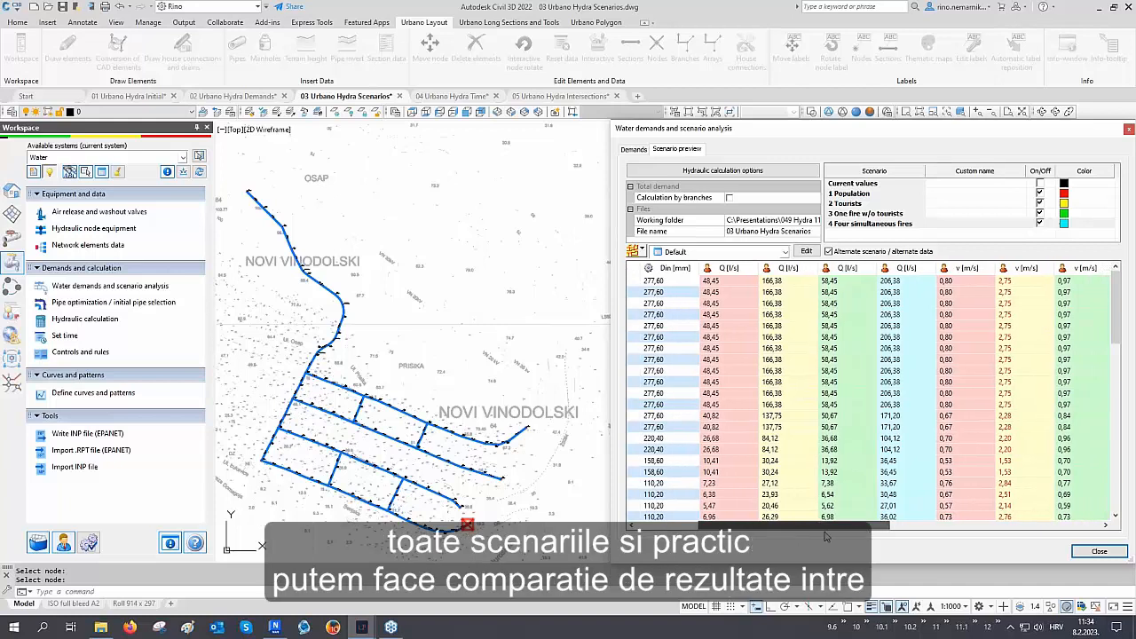
mouse_move(823, 536)
left_mouse_down()
mouse_move(909, 556)
mouse_move(834, 571)
mouse_move(816, 525)
left_mouse_up()
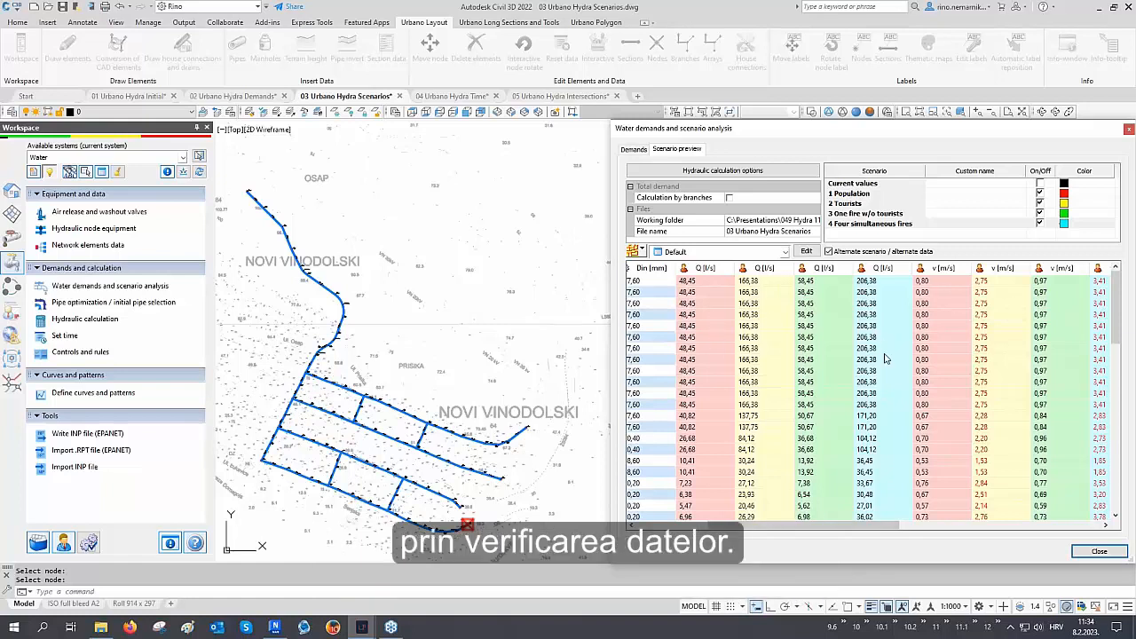
left_click(860, 254)
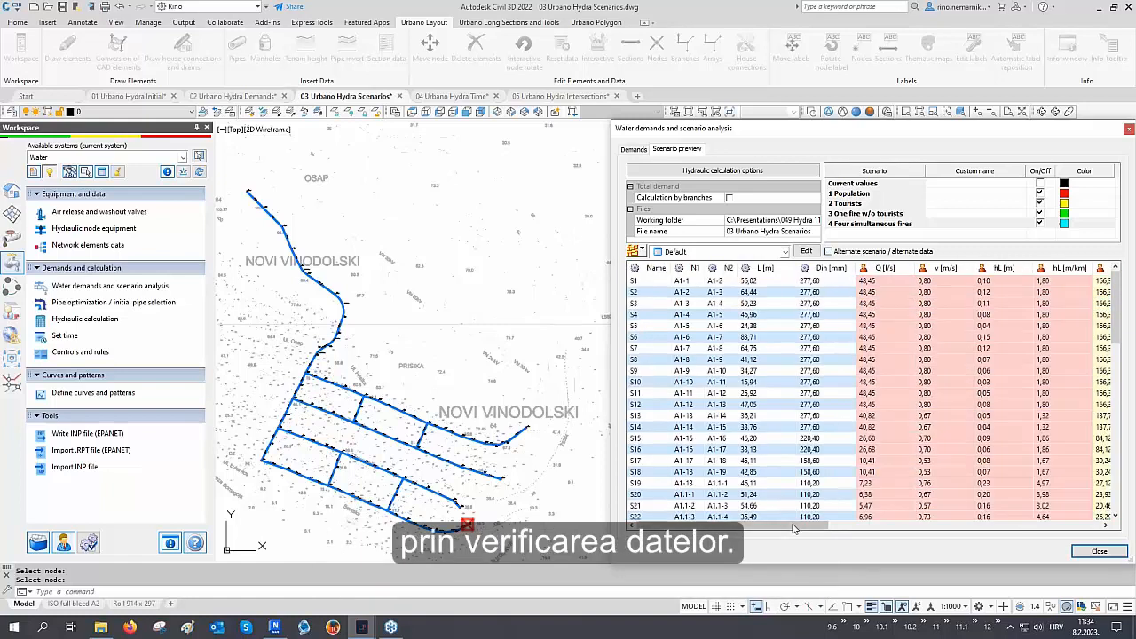
left_click_drag(794, 528, 887, 531)
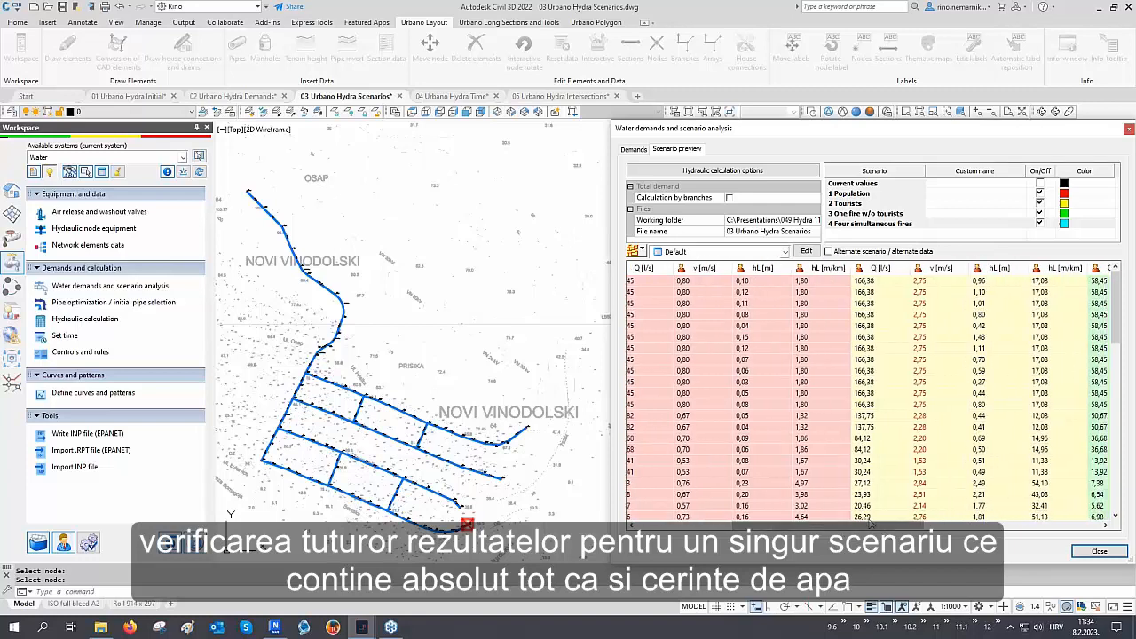
left_click(858, 255)
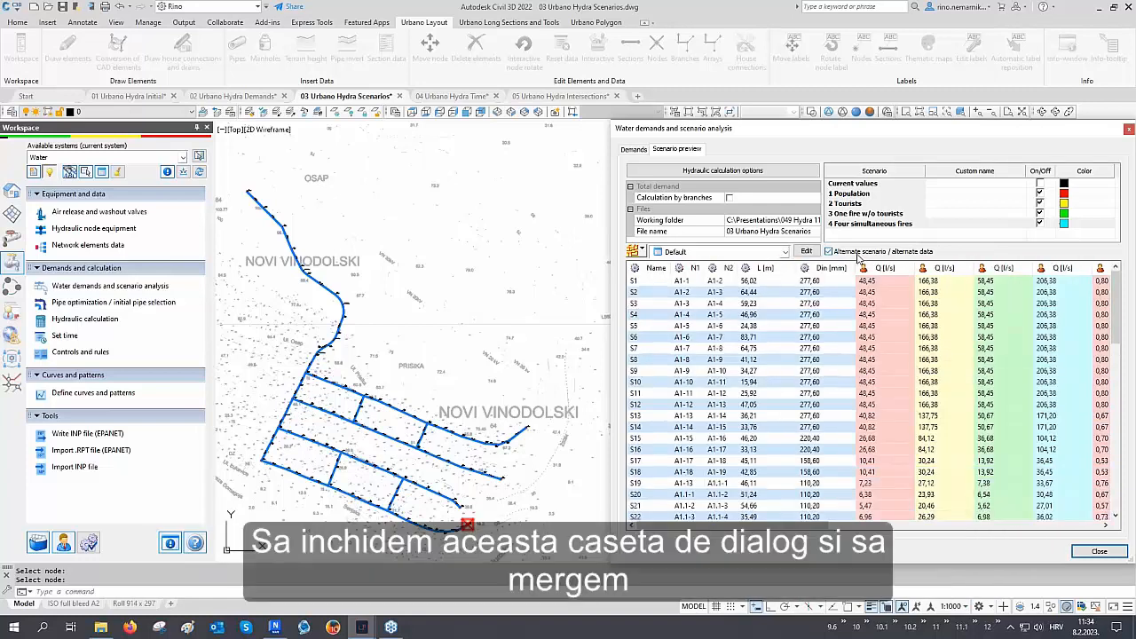
left_click(1099, 551)
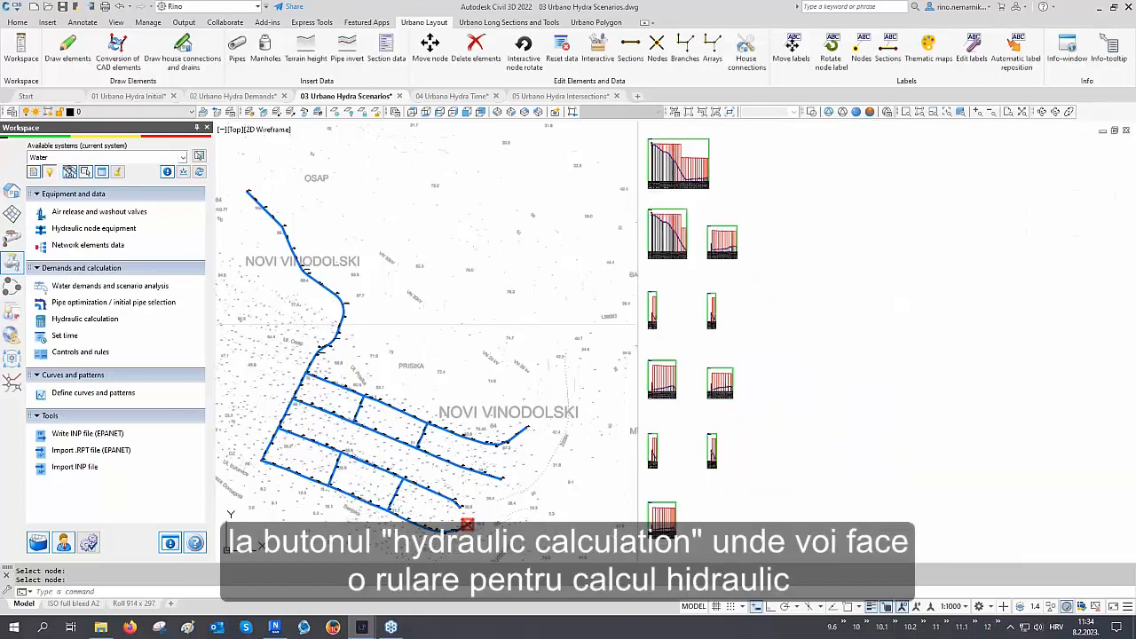
middle_click_drag(473, 337, 857, 355)
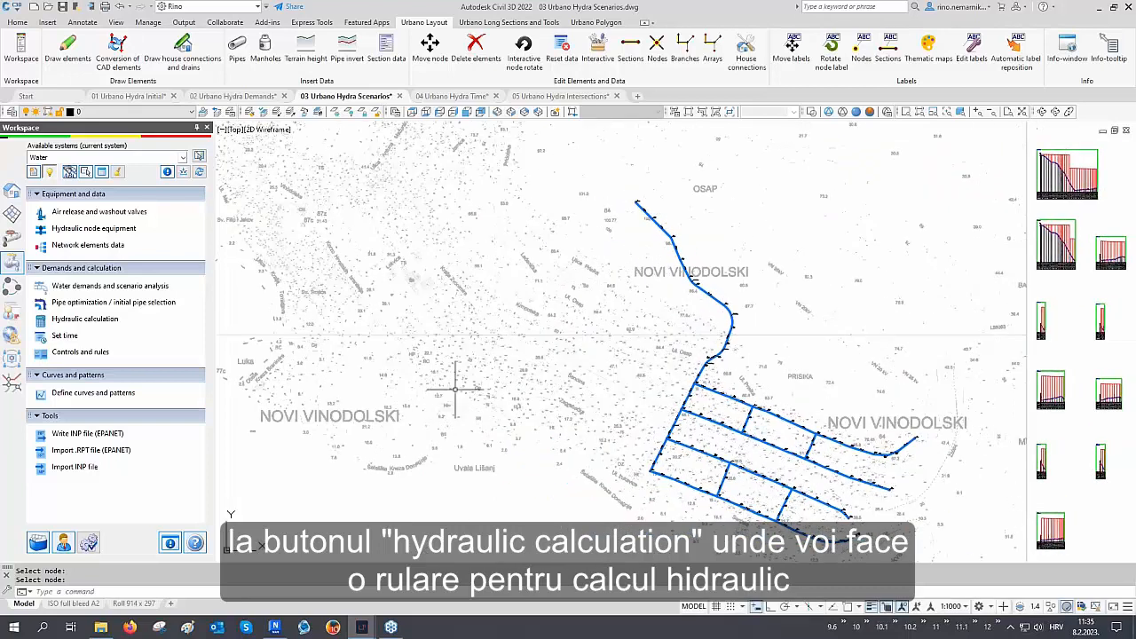
Open the hydraulic calculation, set the demand to 4 Four simultaneous fires, calculate, and save the results
left_click(95, 327)
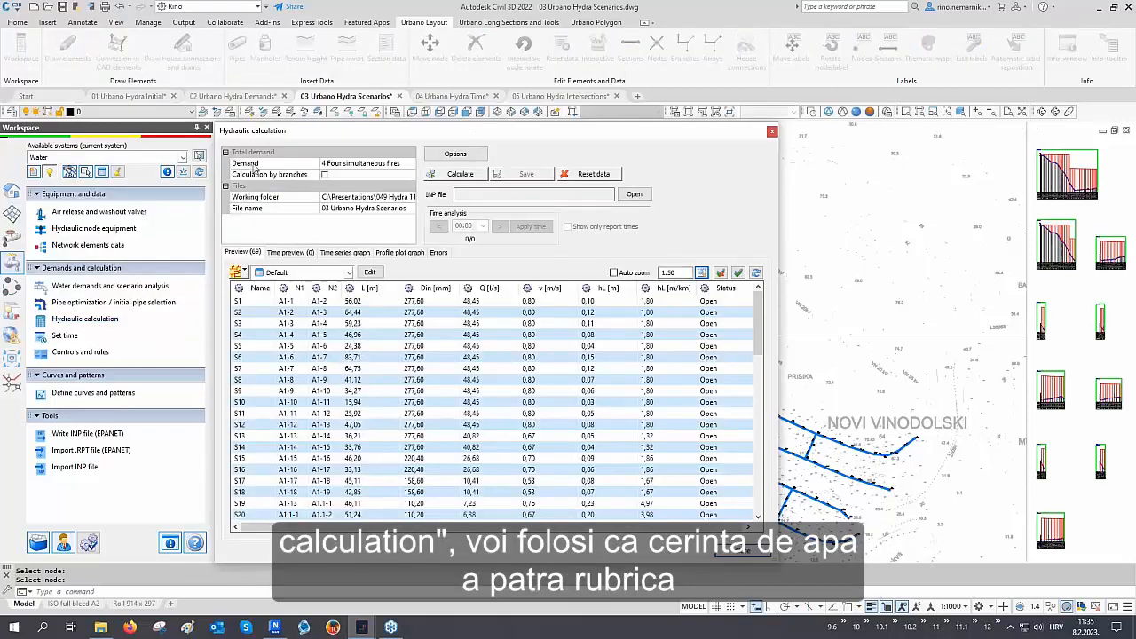
left_click(340, 165)
left_click(340, 165)
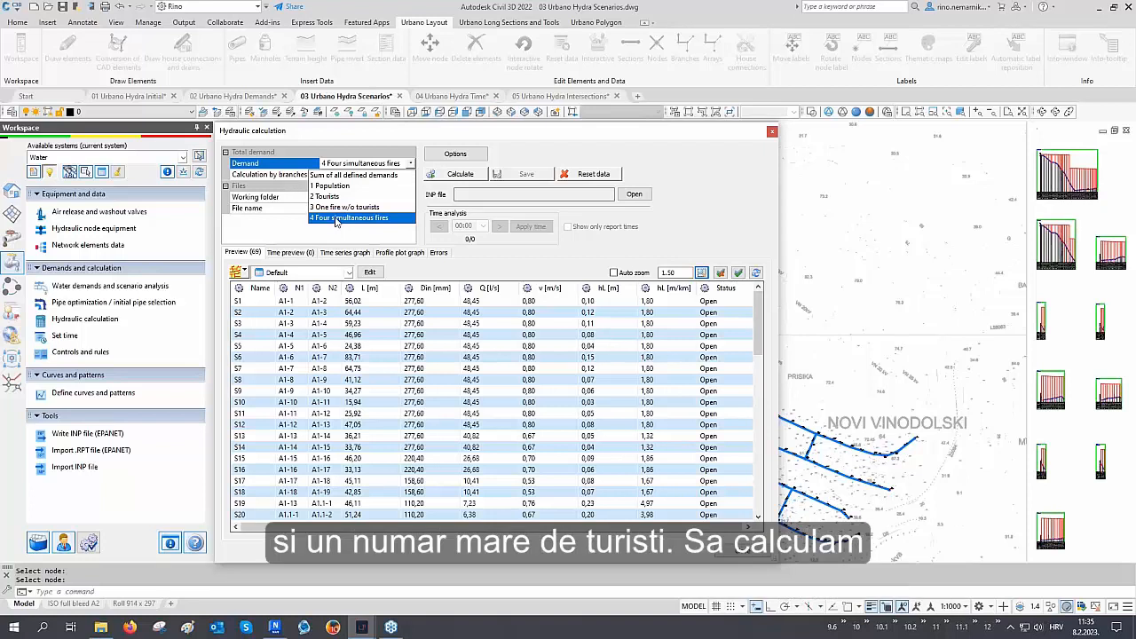
left_click(337, 219)
left_click(456, 174)
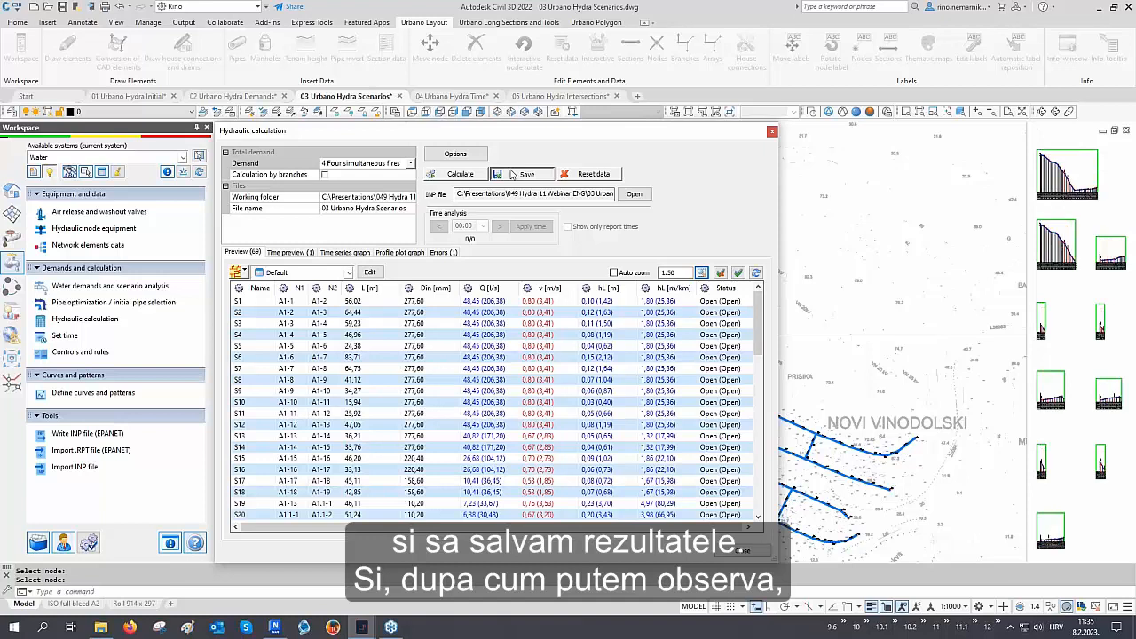
left_click(512, 174)
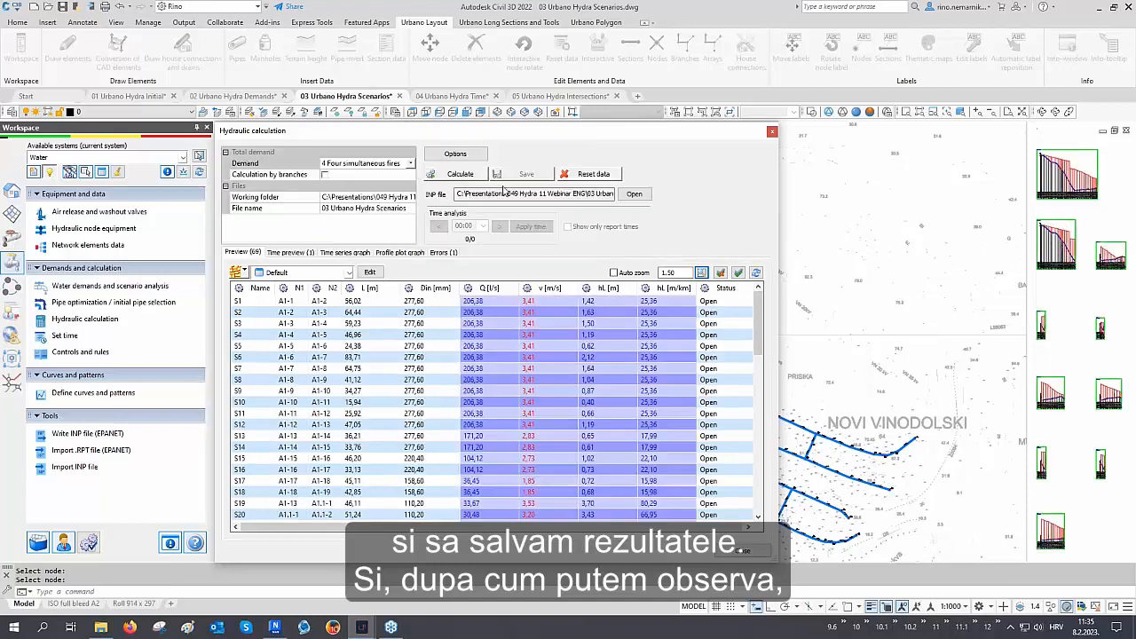
Open the calculation errors list and select the EPANET warning, widening its note column to read it in full
left_click(448, 254)
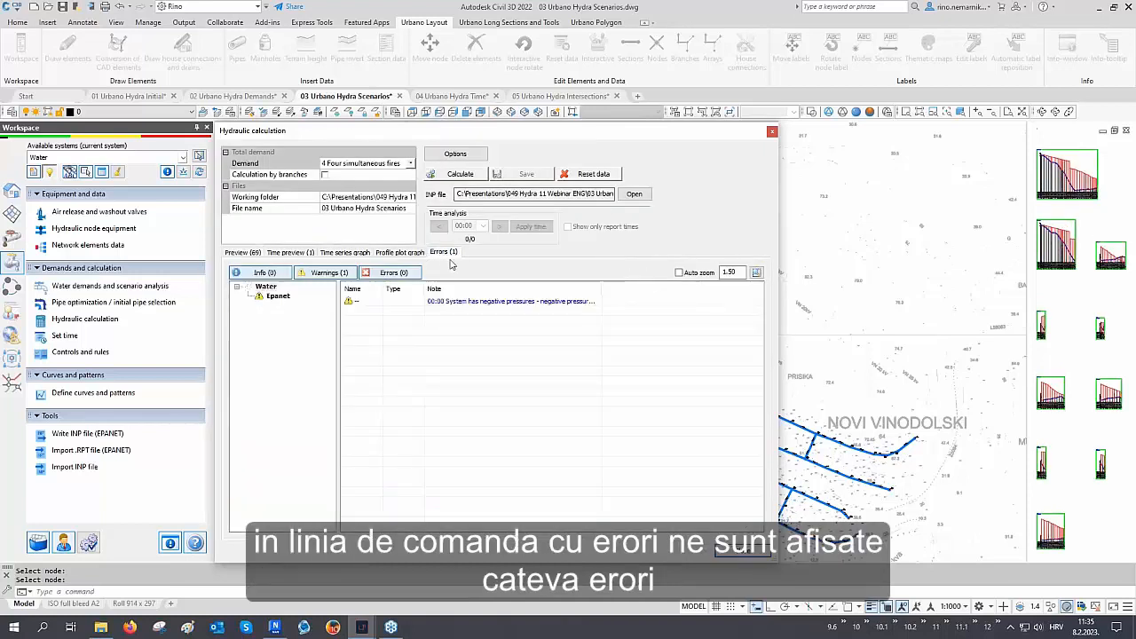
left_click(458, 302)
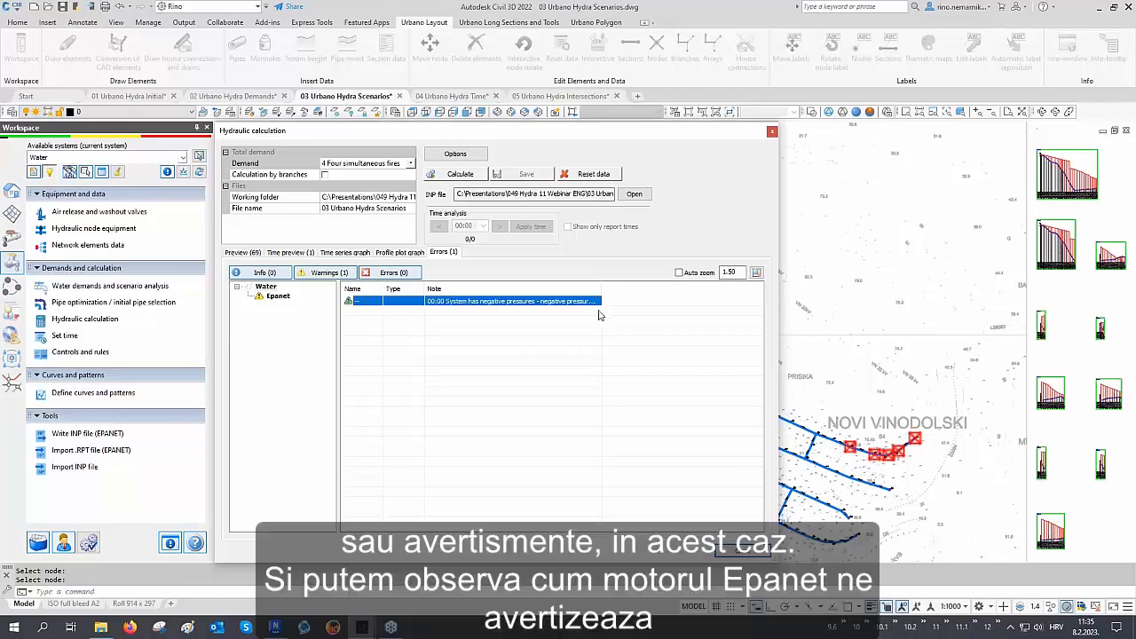
left_click_drag(602, 289, 763, 354)
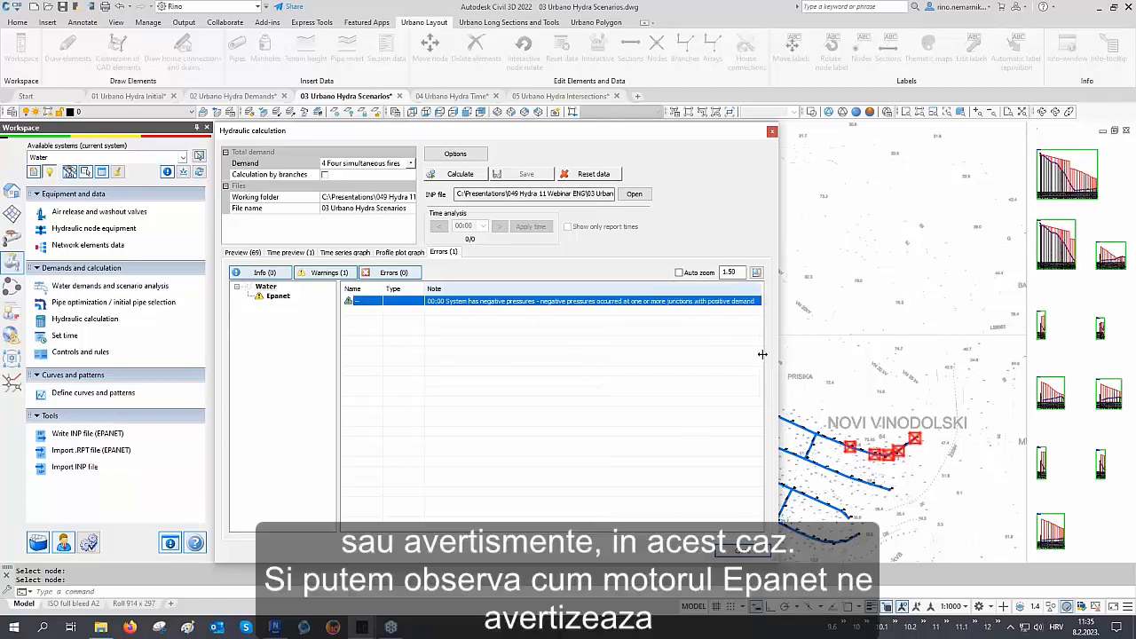
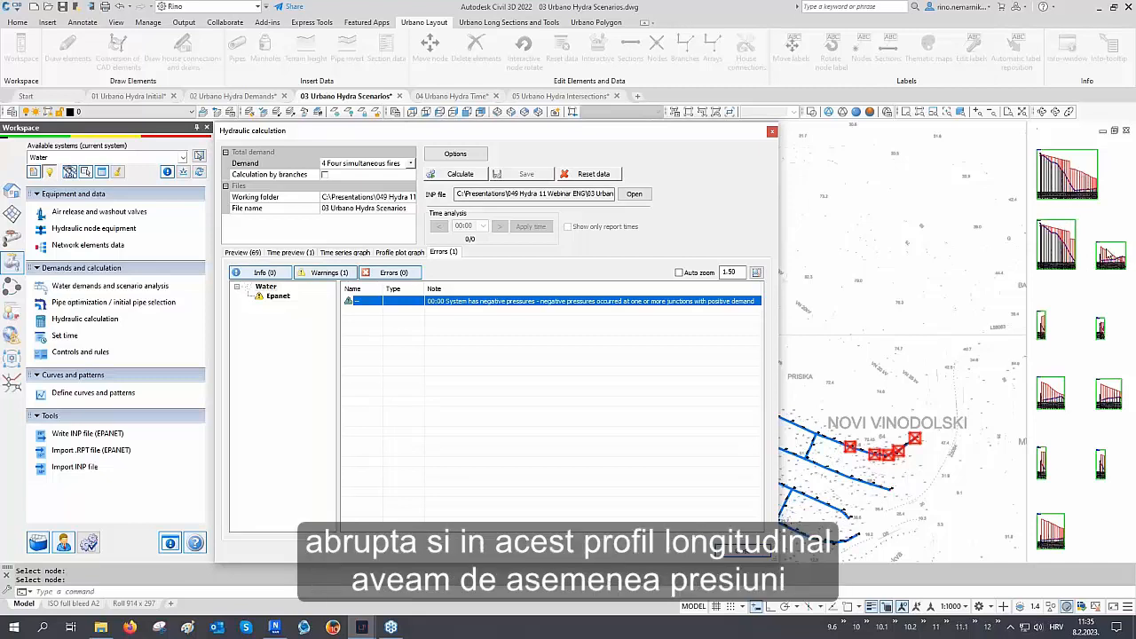
Limit the calculation preview to the longitudinal section with the negative-pressure zone by picking that section in the drawing
left_click(245, 253)
left_click(239, 271)
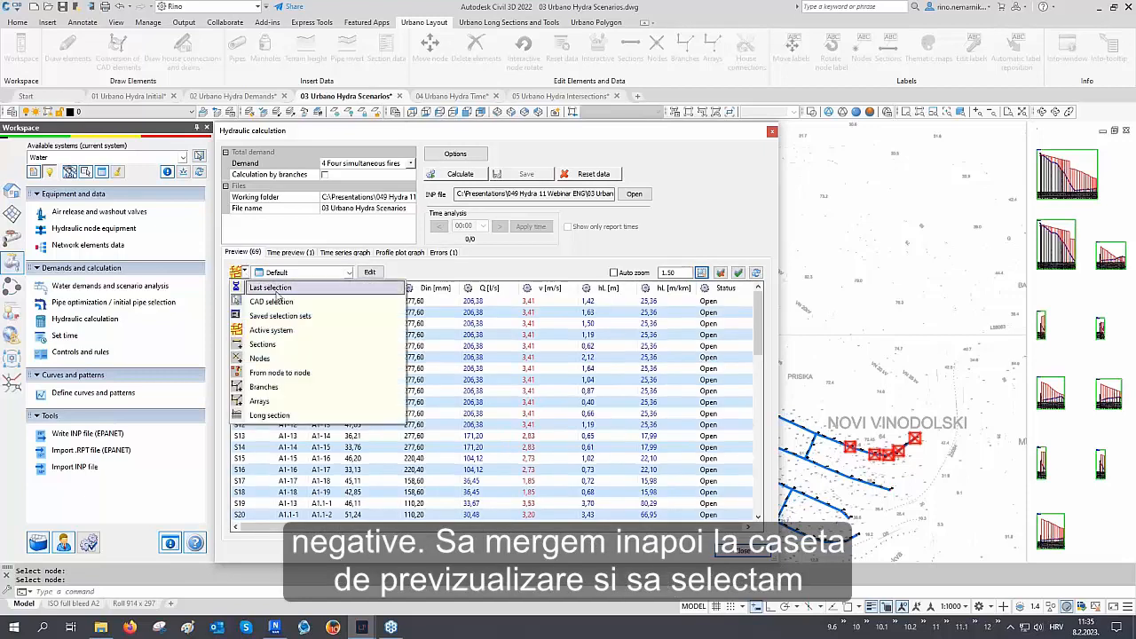
left_click(282, 415)
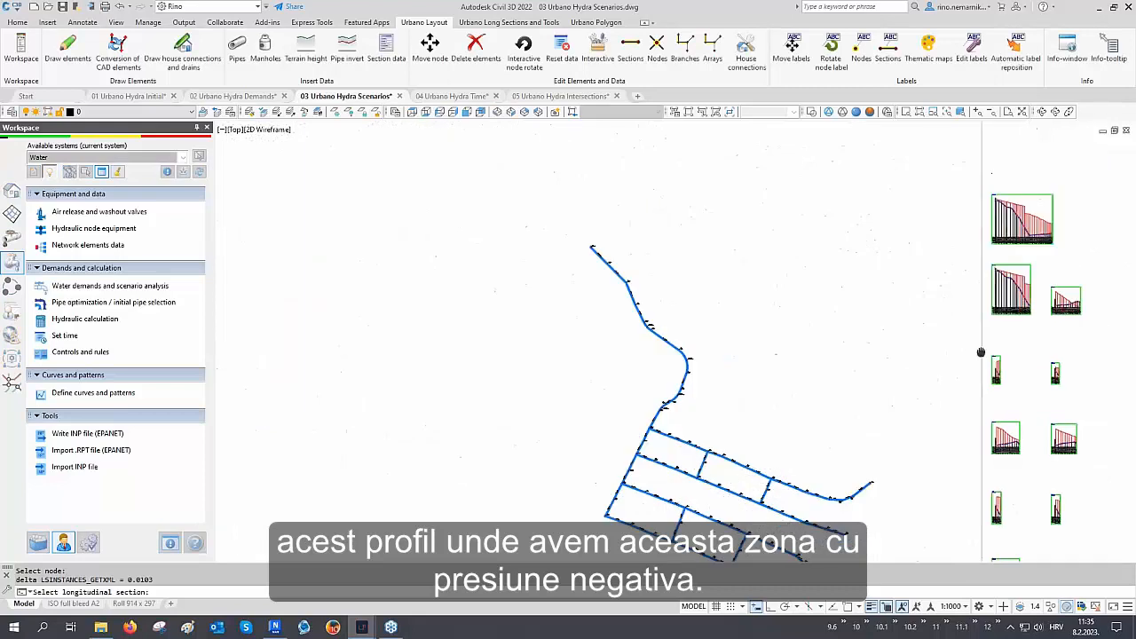
middle_click_drag(981, 352, 904, 393)
scroll(997, 338, "up", 10)
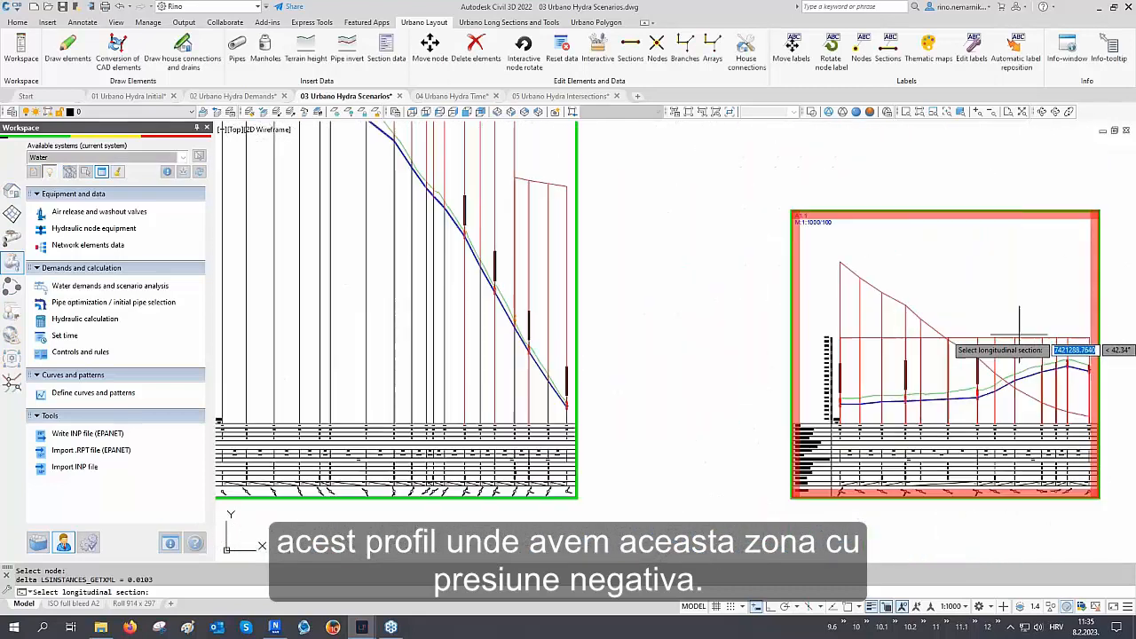
scroll(1019, 334, "up", 2)
middle_click_drag(1019, 334, 1000, 307)
left_click(1000, 308)
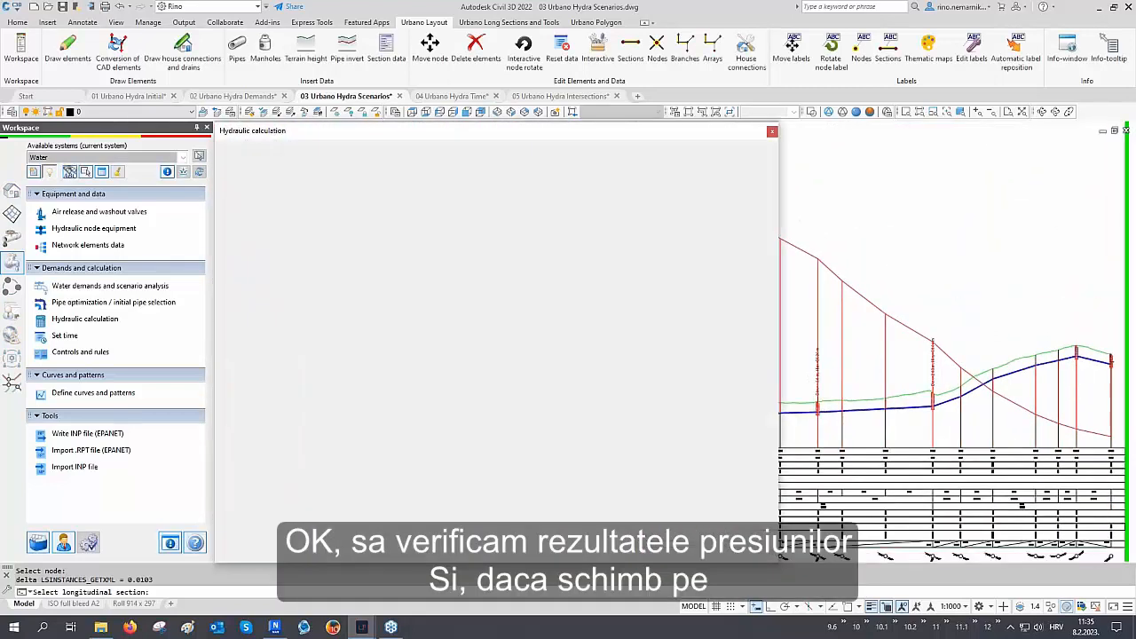
Switch the preview to the default nodes layout and select nodes A1.1-8 through A1.1-12
left_click(290, 274)
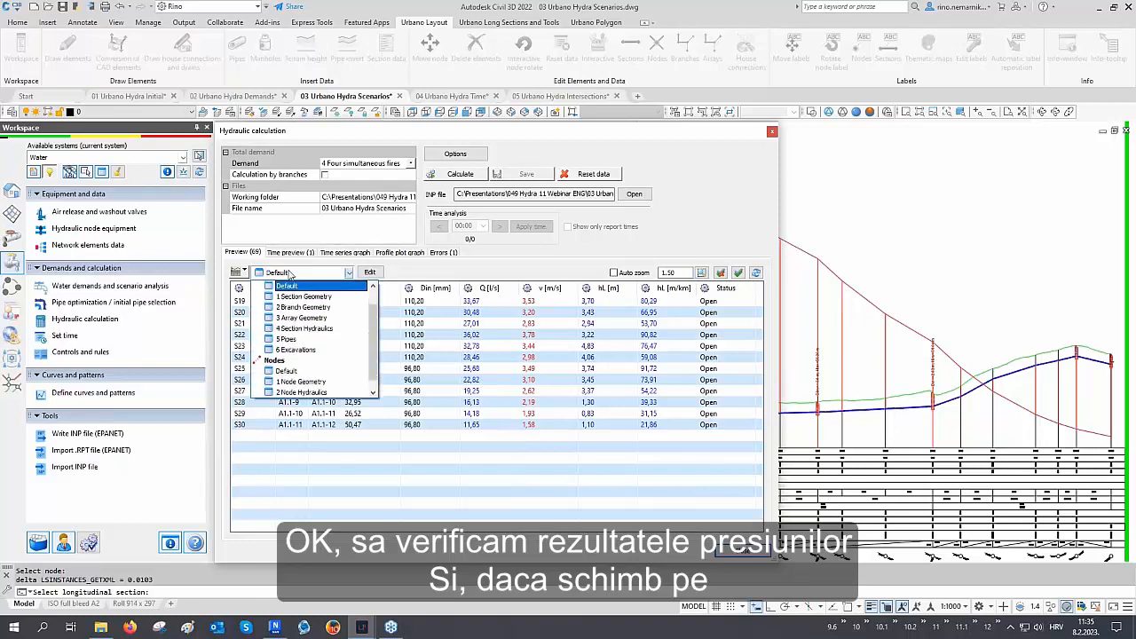
left_click(297, 371)
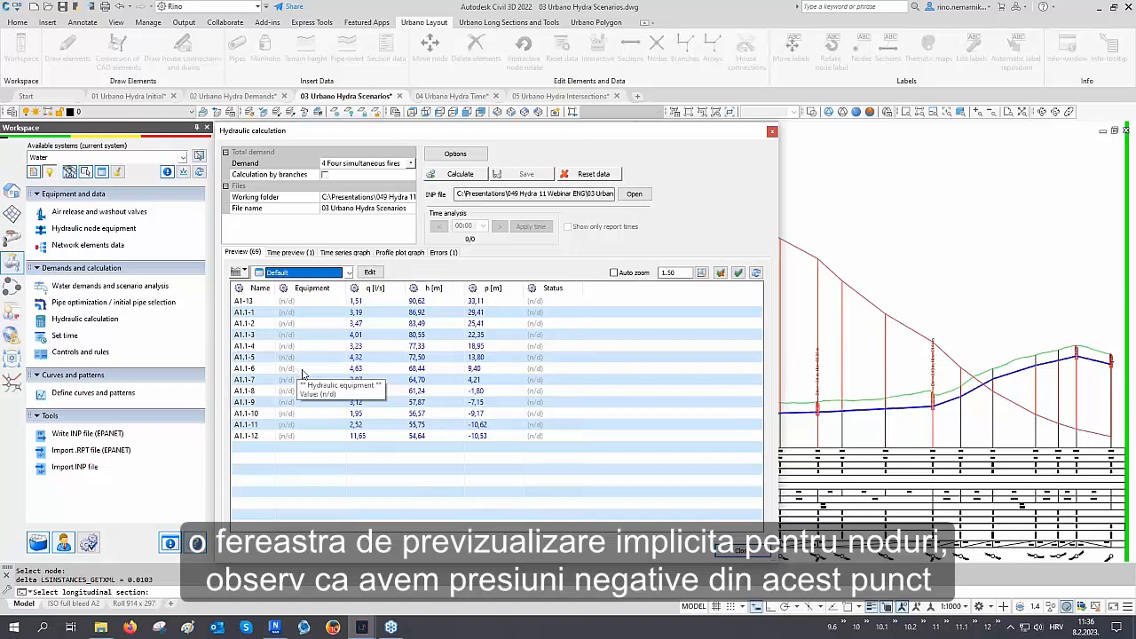
left_click(480, 391)
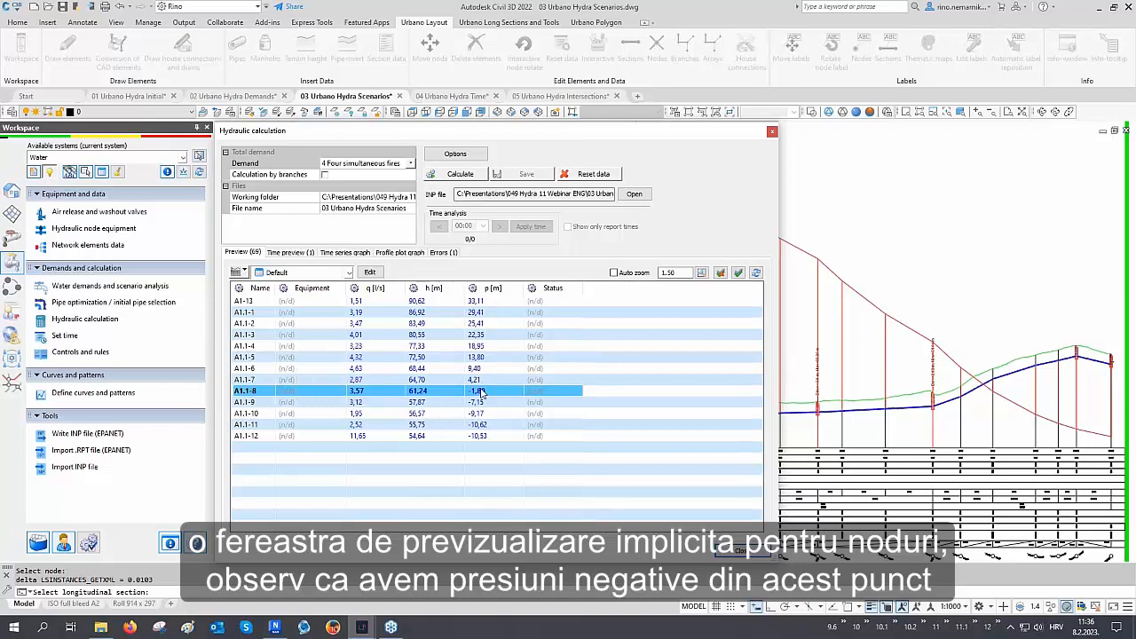
left_click(485, 437, "shift")
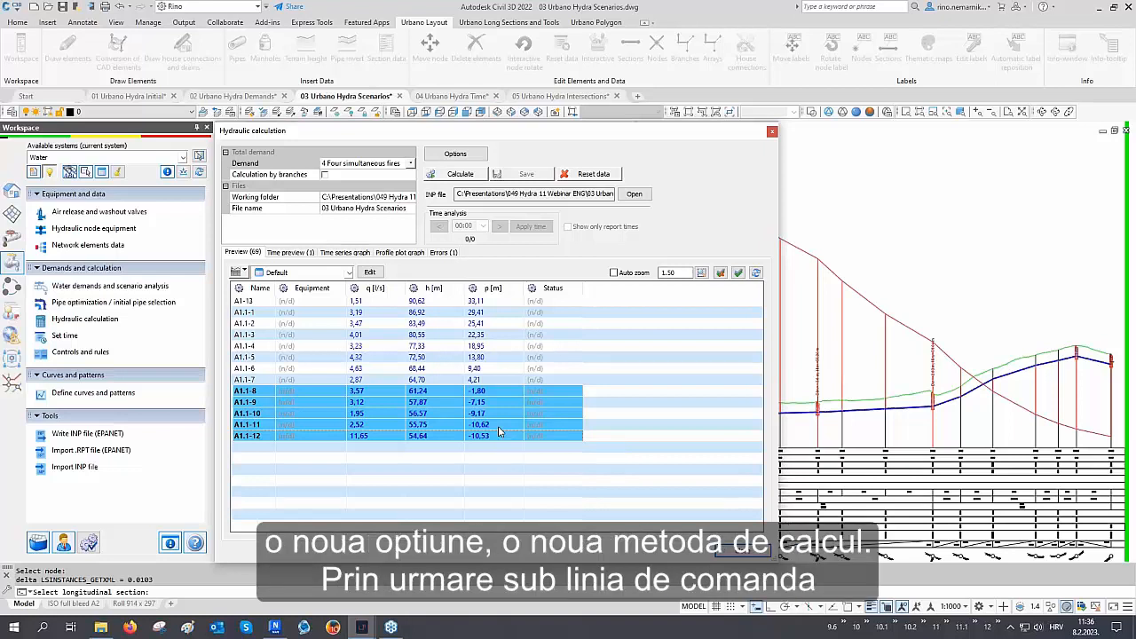
Open the calculation options and set the demand model to PDA
left_click(455, 154)
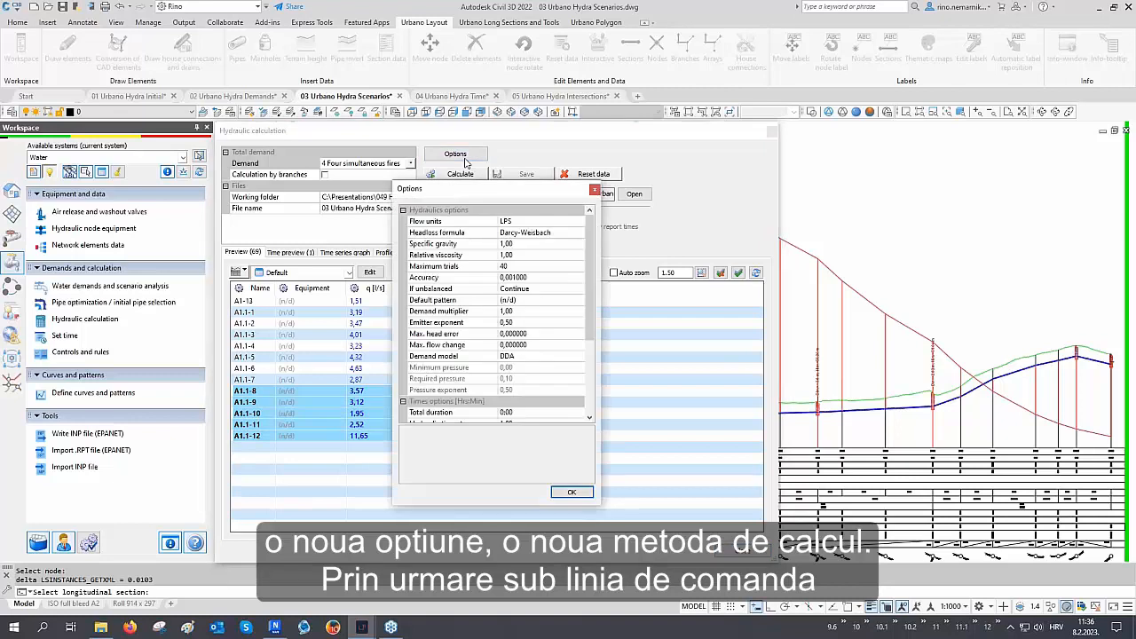
left_click(456, 357)
left_click(529, 356)
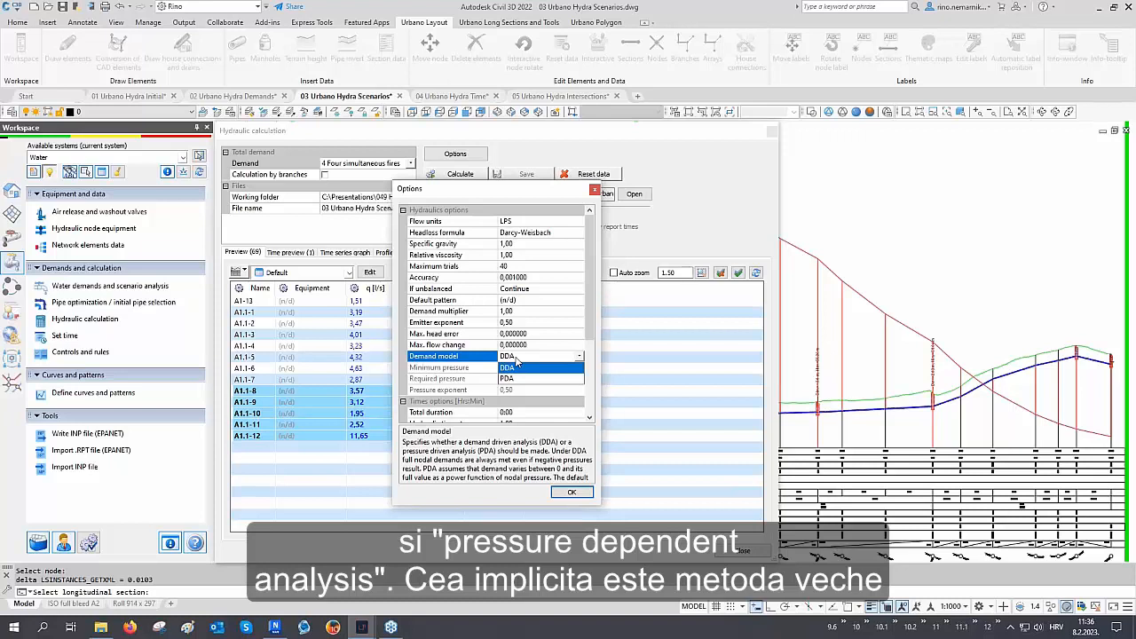
left_click(511, 365)
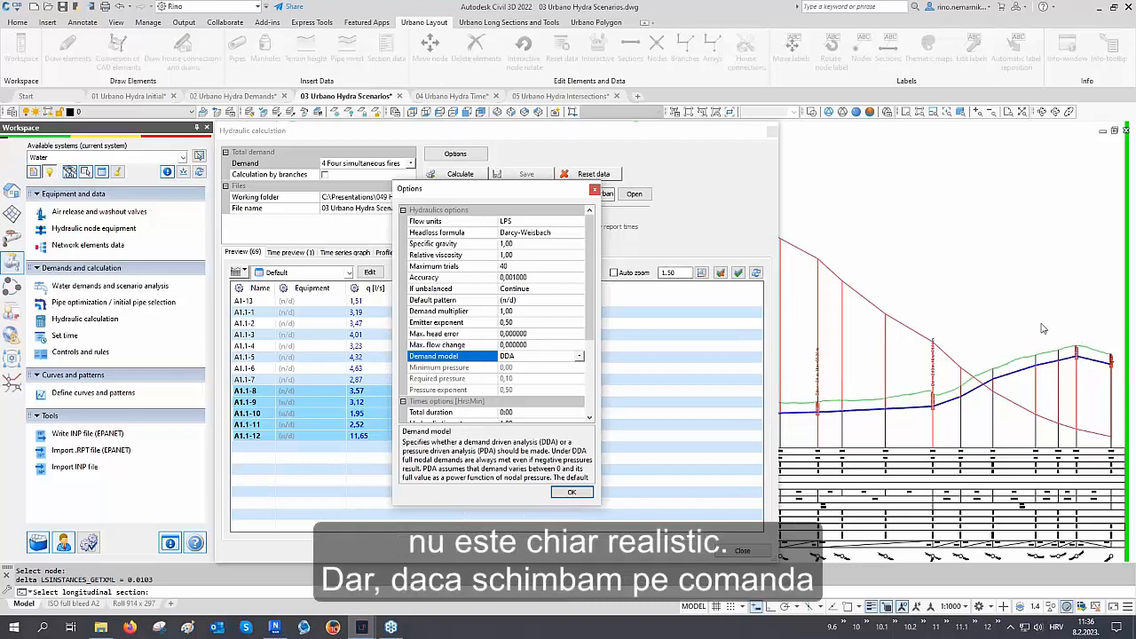
left_click(540, 356)
left_click(526, 378)
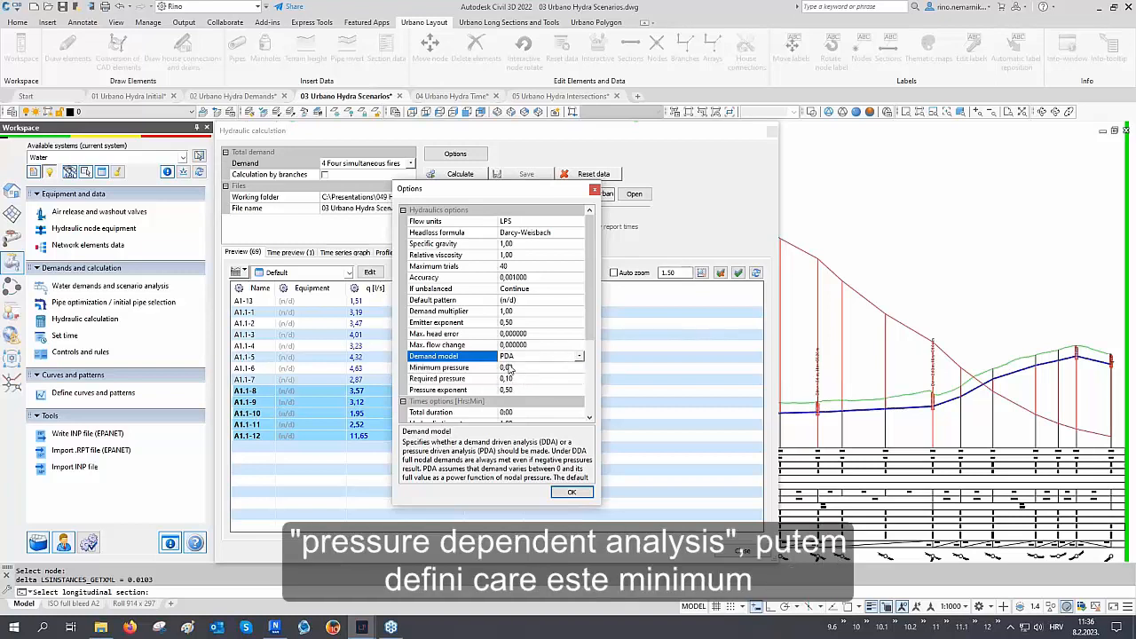
Set the minimum pressure to 1 and the required pressure to 25, then confirm the options
left_click(469, 368)
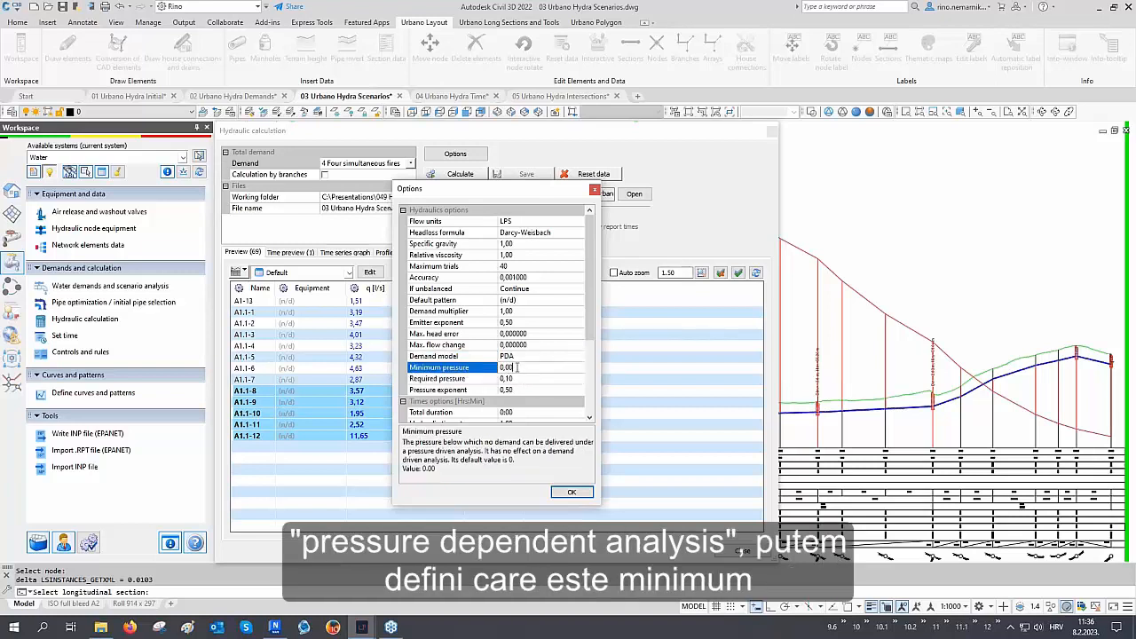
left_click_drag(516, 367, 490, 367)
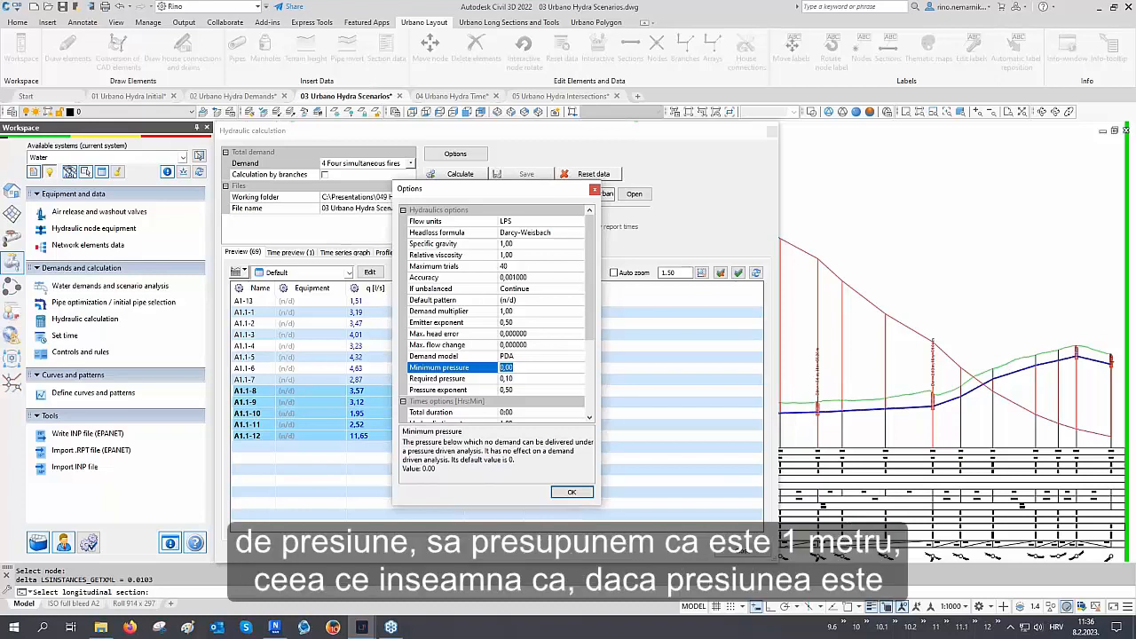
type("1")
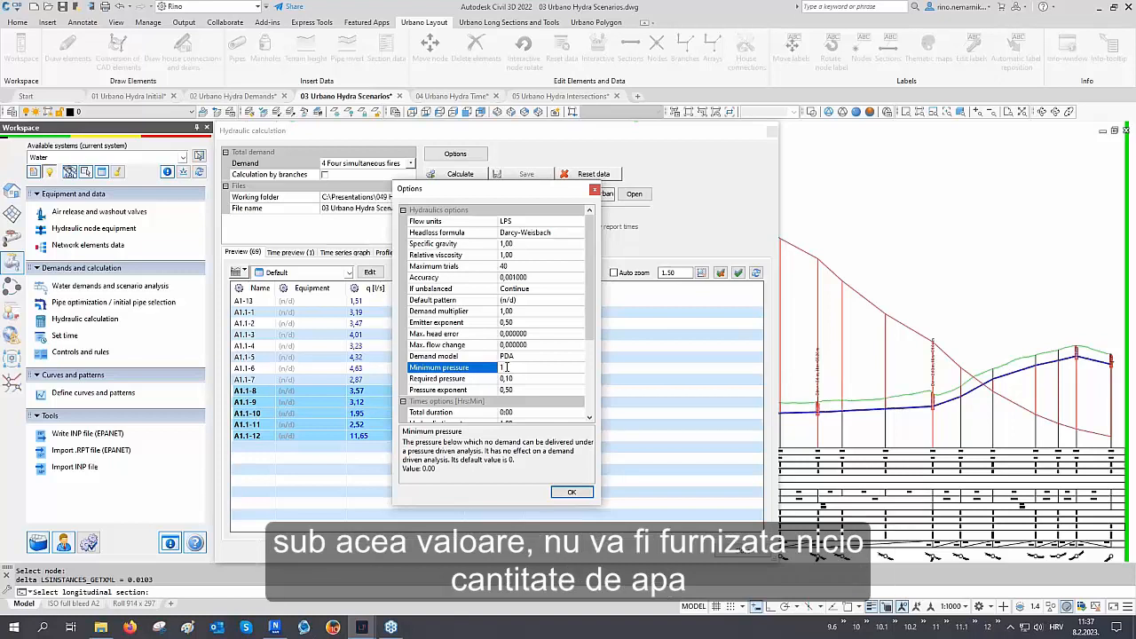
left_click(479, 379)
left_click(522, 379)
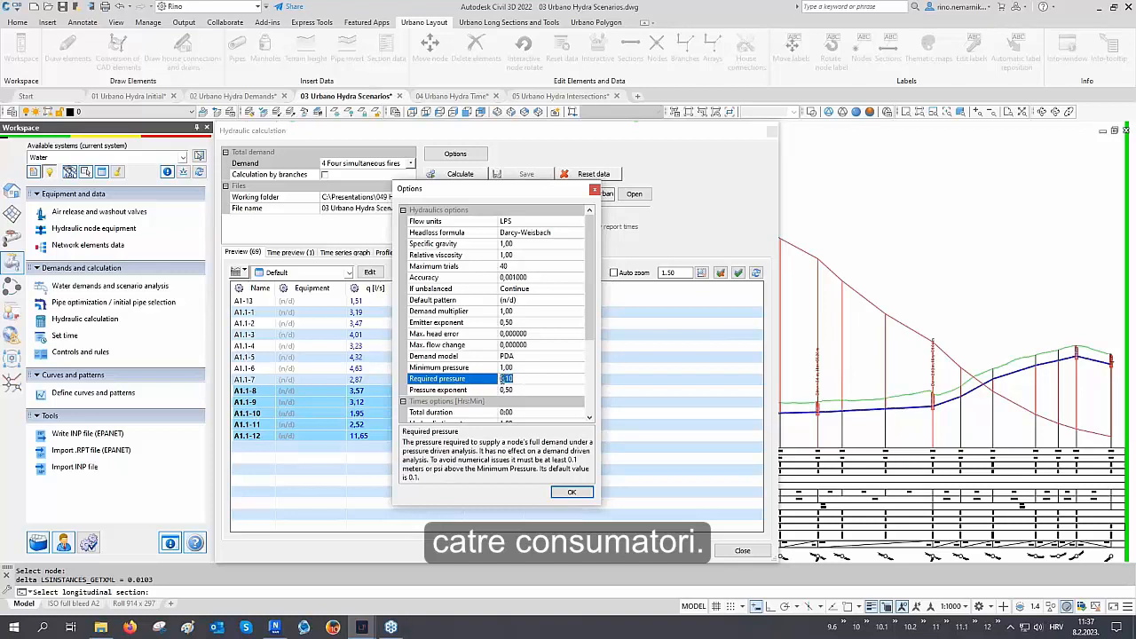
type("2")
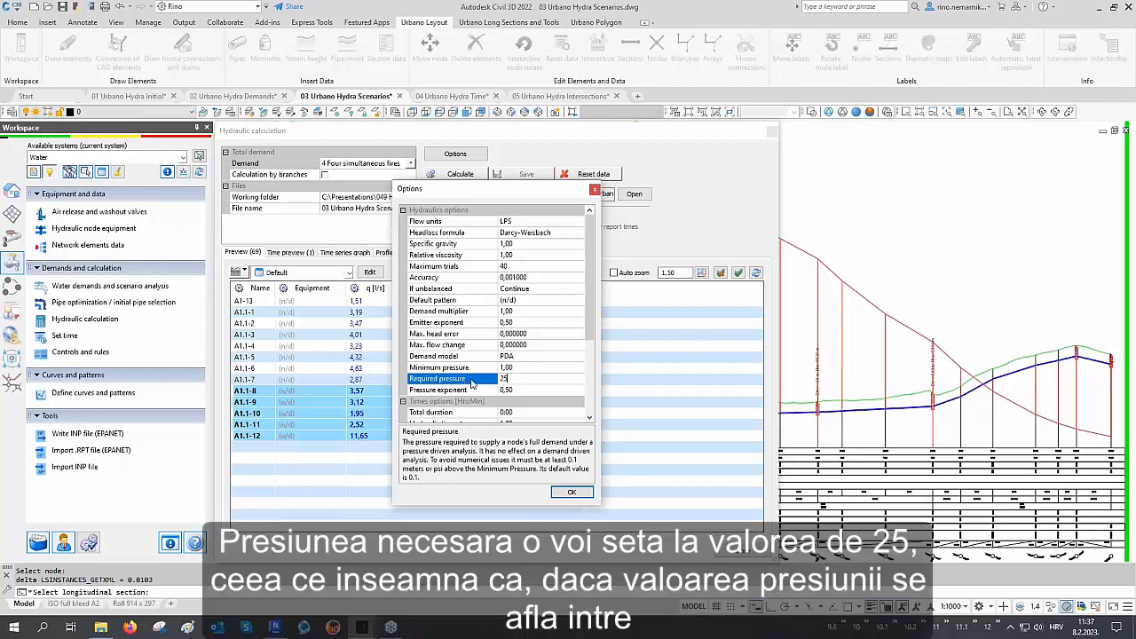
type("5")
left_click(476, 377)
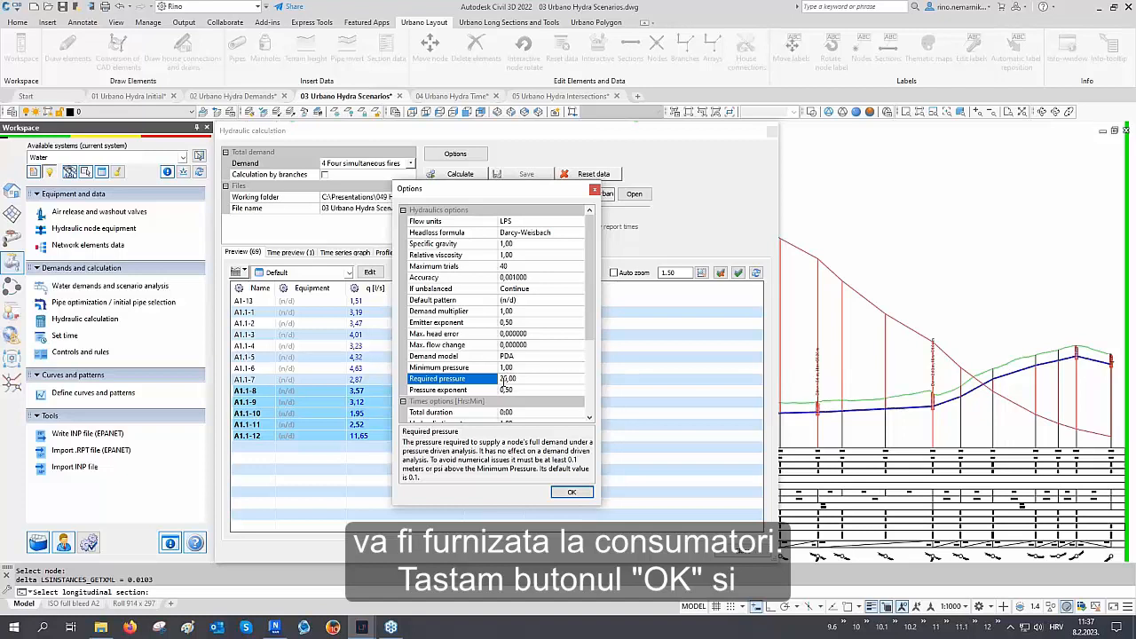
left_click(572, 492)
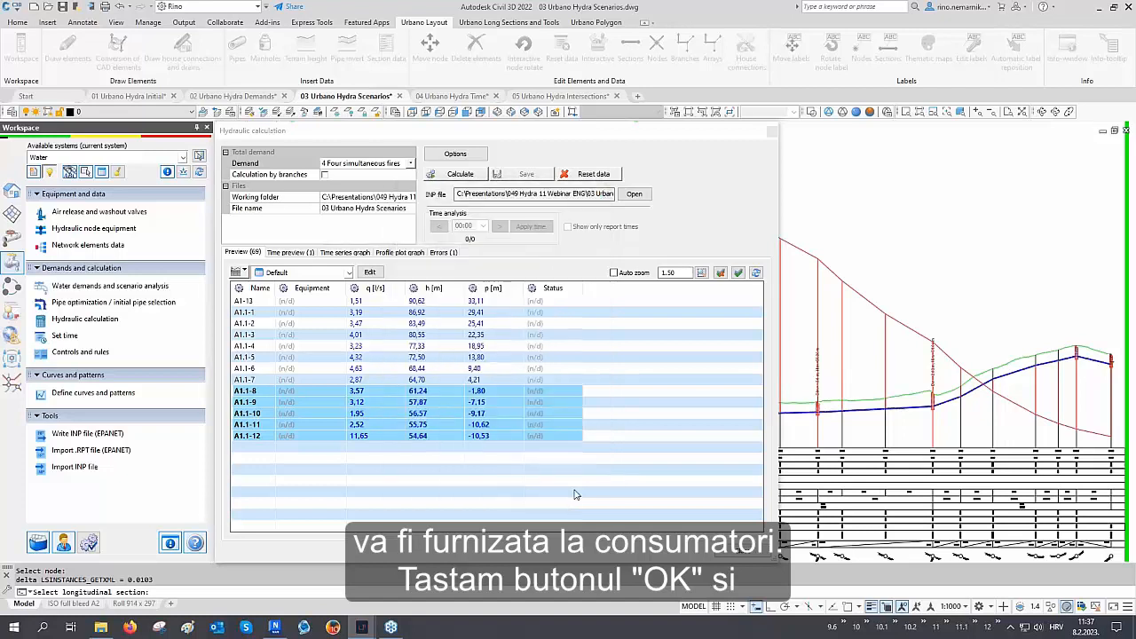
Recalculate the network and compare the old and new node demands and pressures in the preview table
left_click(459, 174)
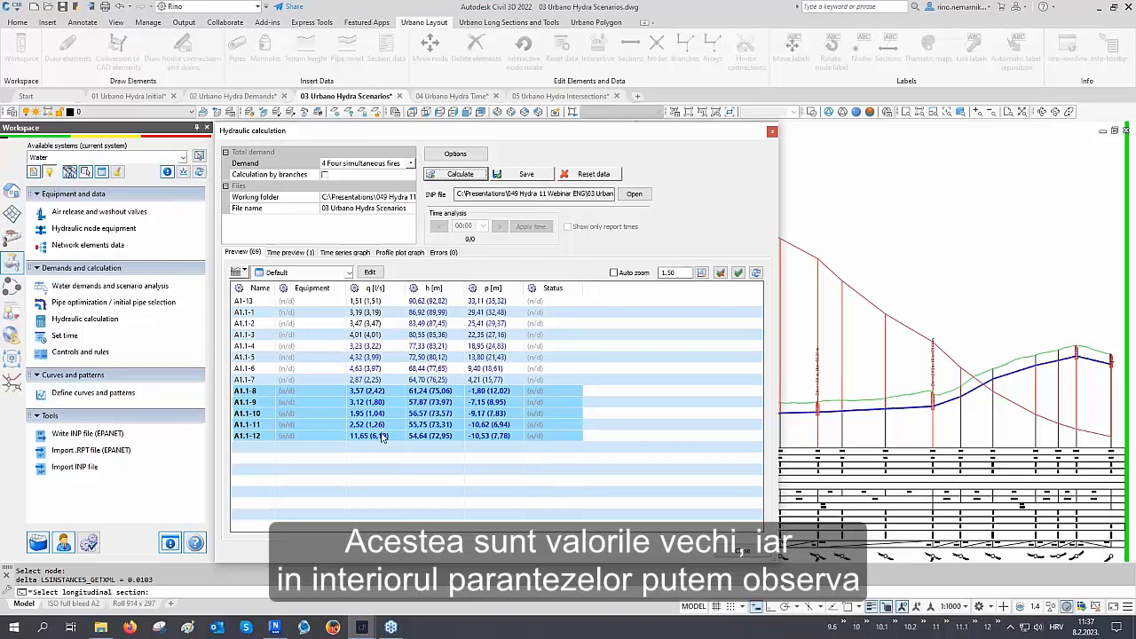
mouse_move(383, 438)
left_click(382, 303)
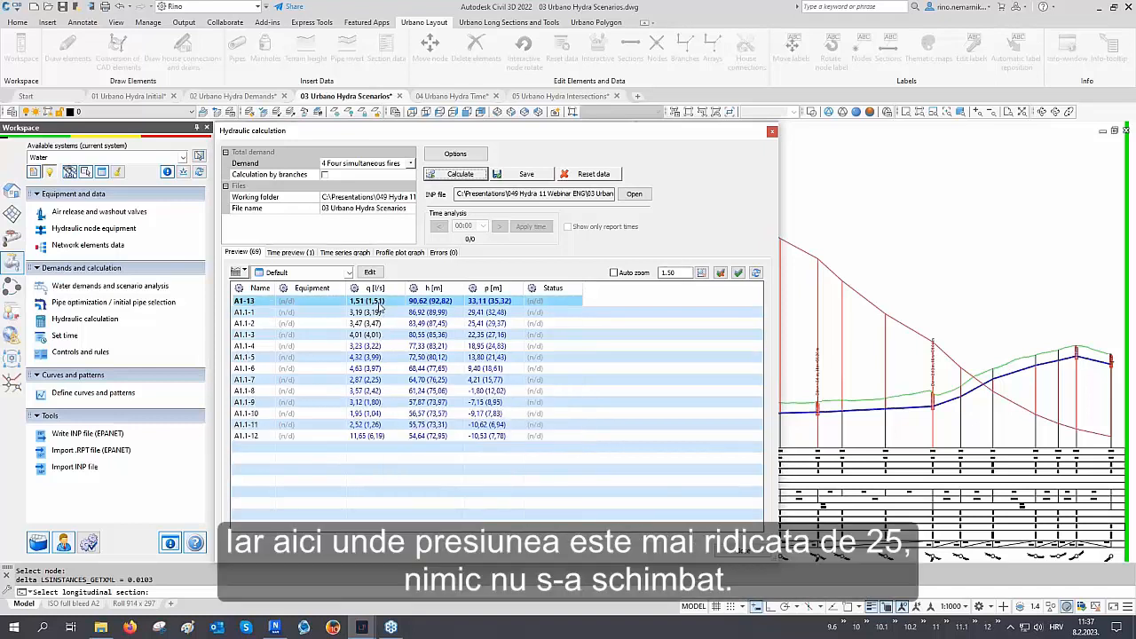
left_click(380, 336, "shift")
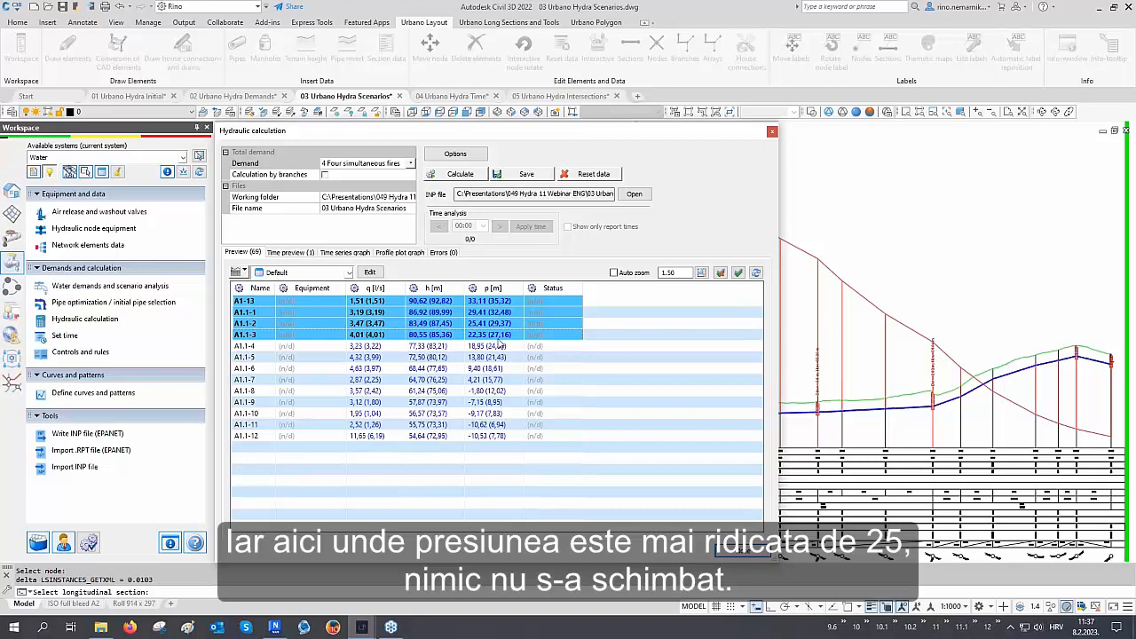
mouse_move(482, 343)
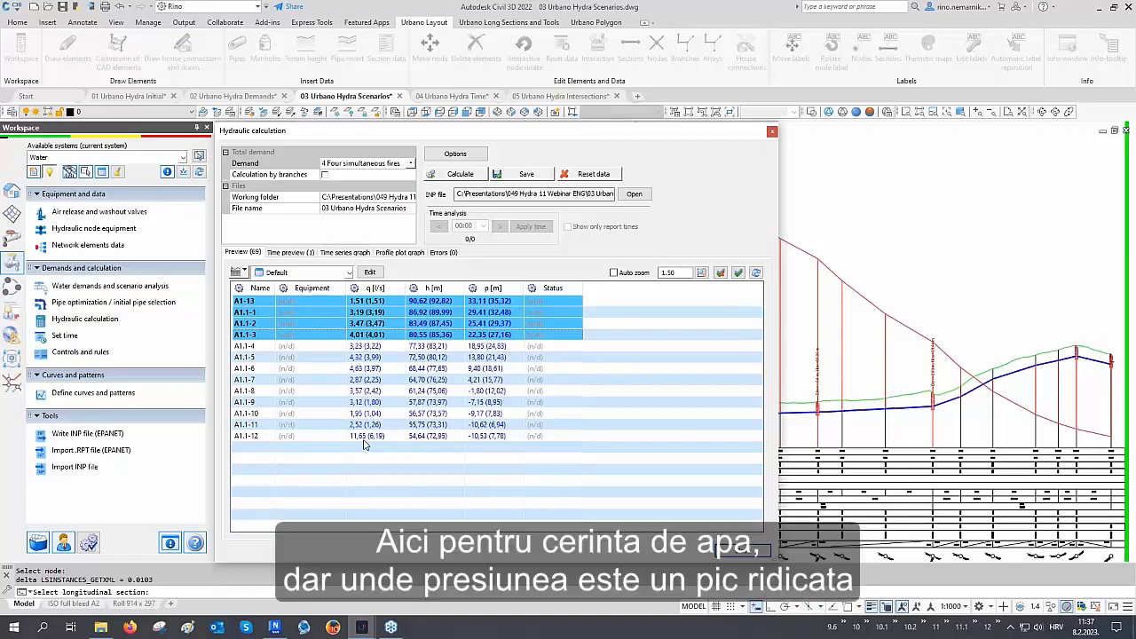
mouse_move(365, 443)
mouse_move(390, 352)
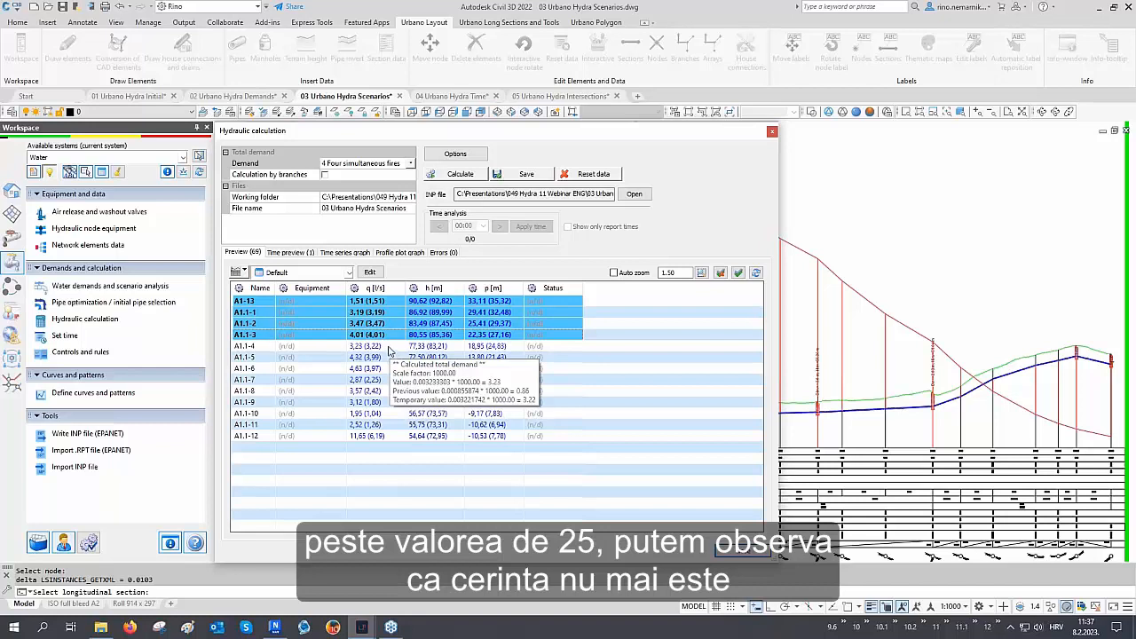
left_click_drag(389, 348, 385, 440)
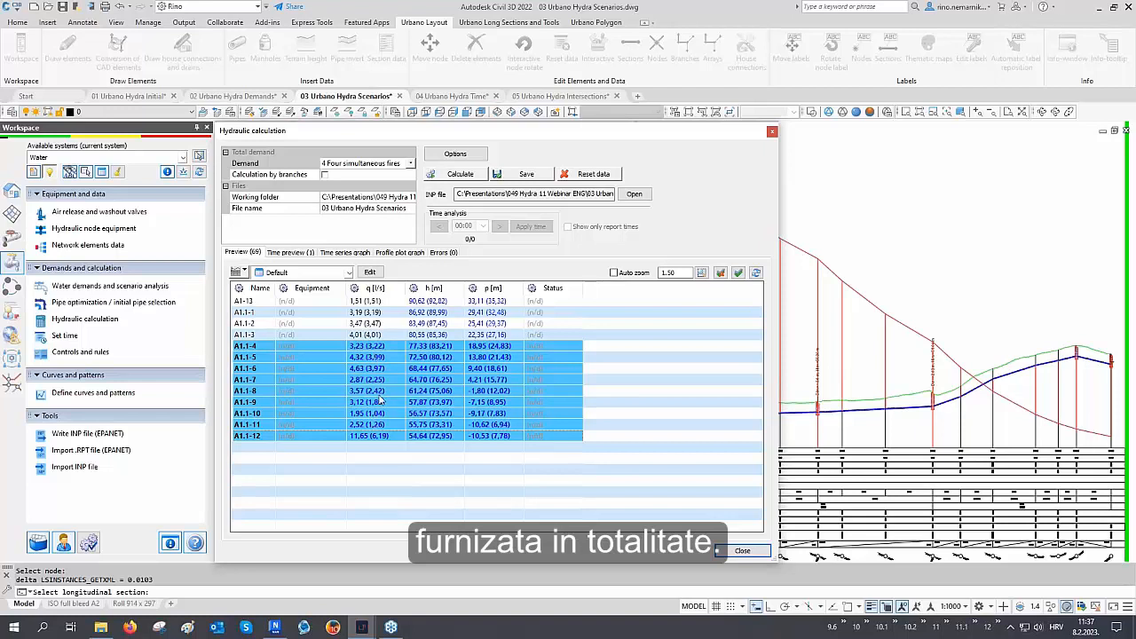
Save the pressure-driven results, review the updated node pressures, and close the calculation dialog
left_click(531, 177)
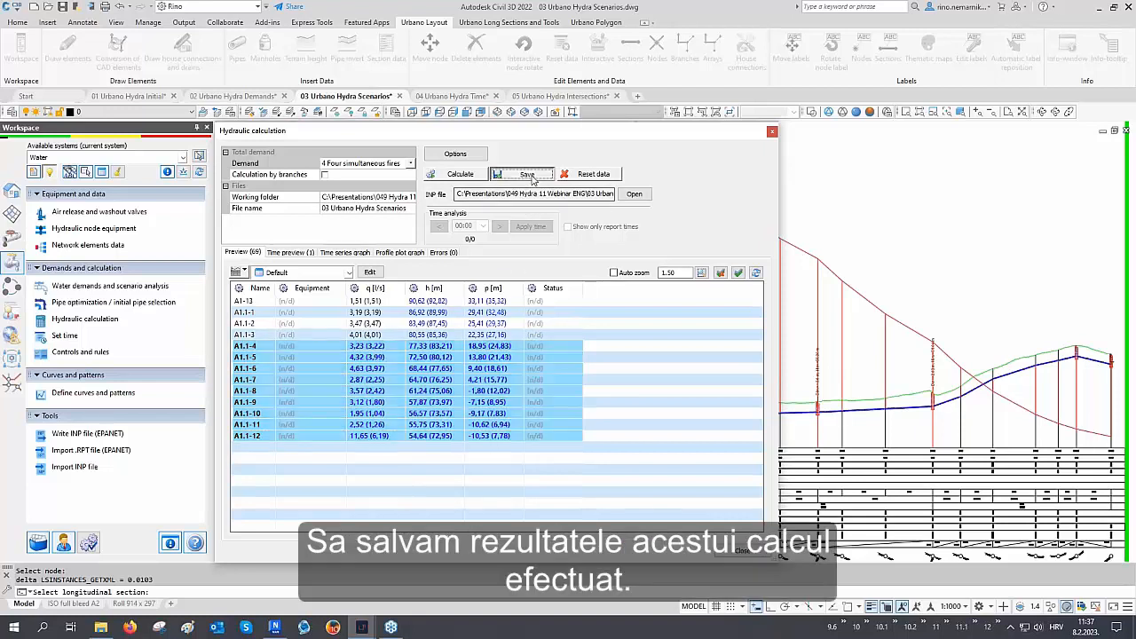
left_click(490, 347)
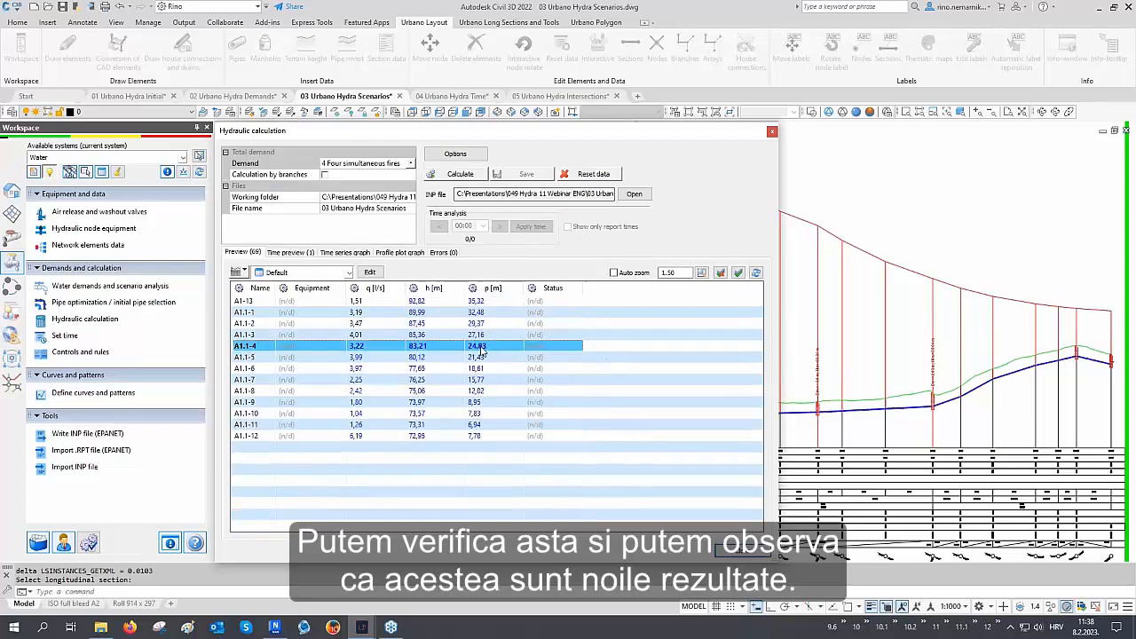
left_click(480, 436, "shift")
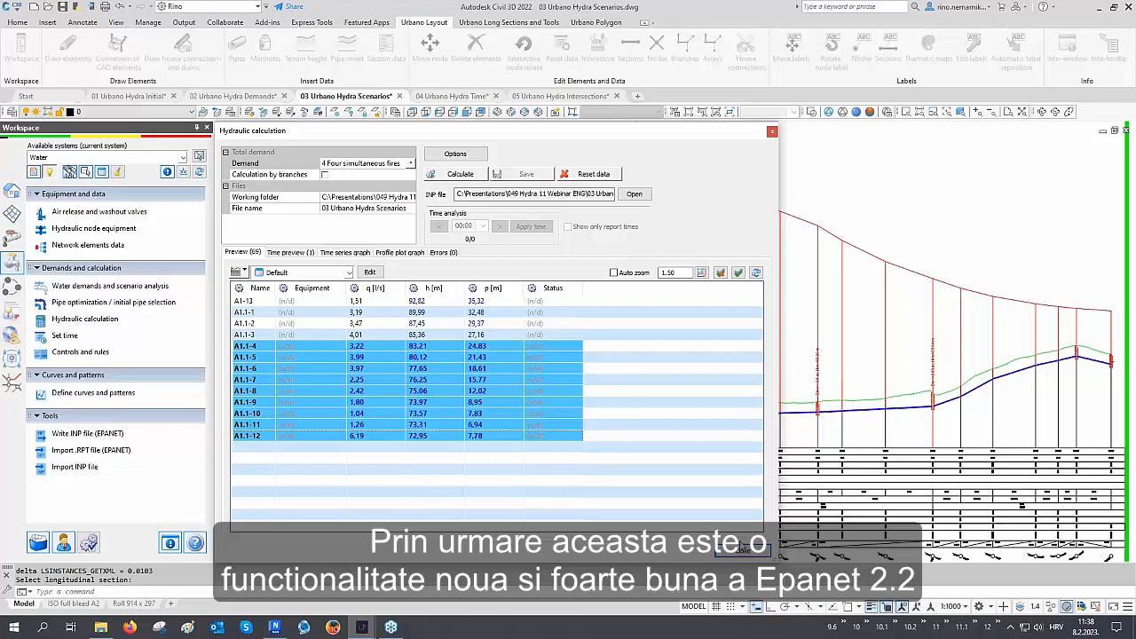
left_click(742, 547)
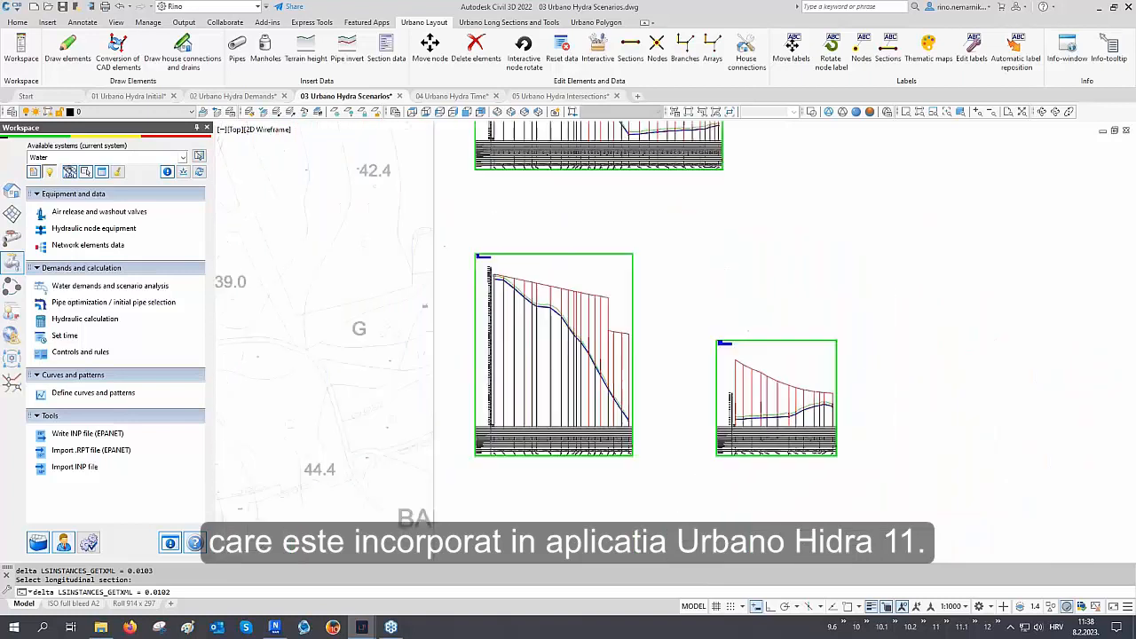
Switch to the 04 Urbano Hydra Time drawing and zoom in on the reservoir node at the pipeline's start
scroll(603, 297, "down", 5)
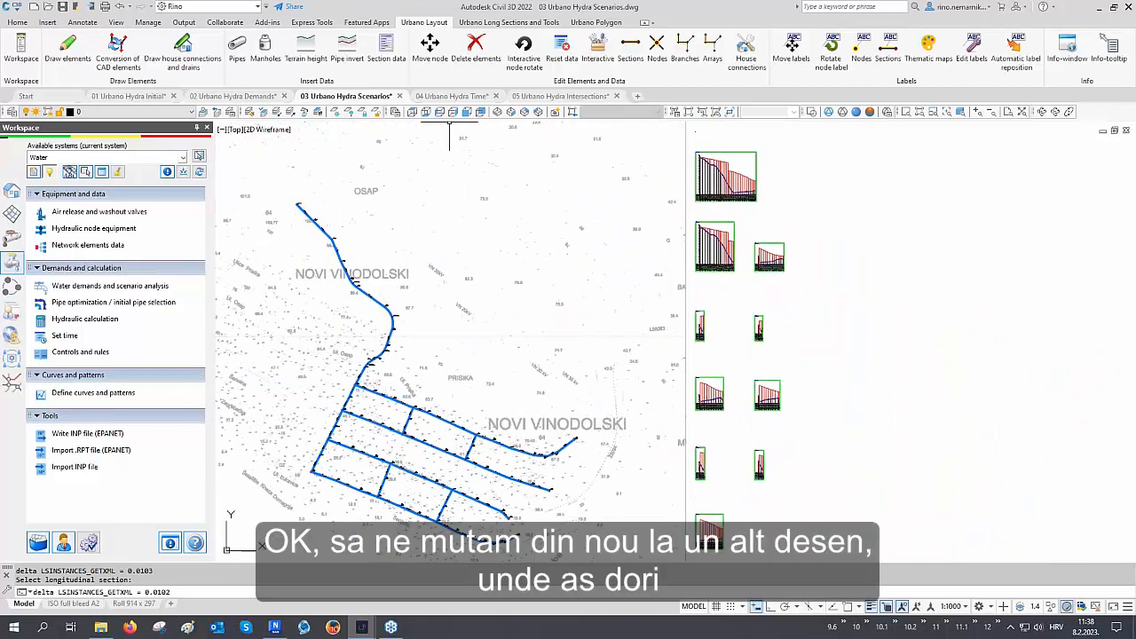
left_click(454, 96)
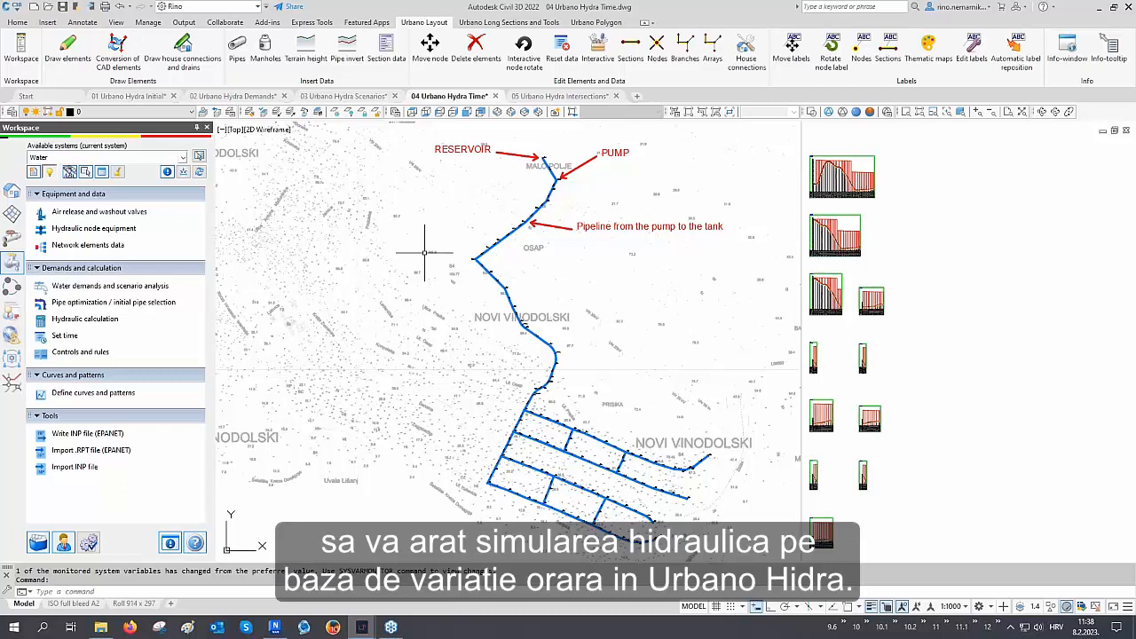
middle_click_drag(435, 239, 395, 293)
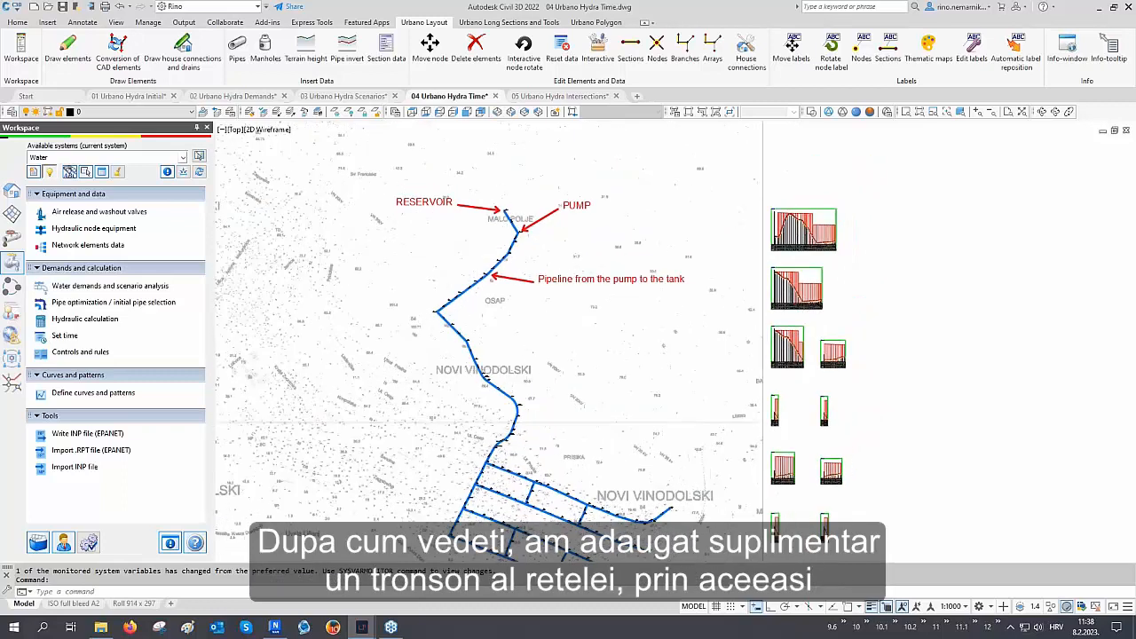
scroll(476, 242, "up", 4)
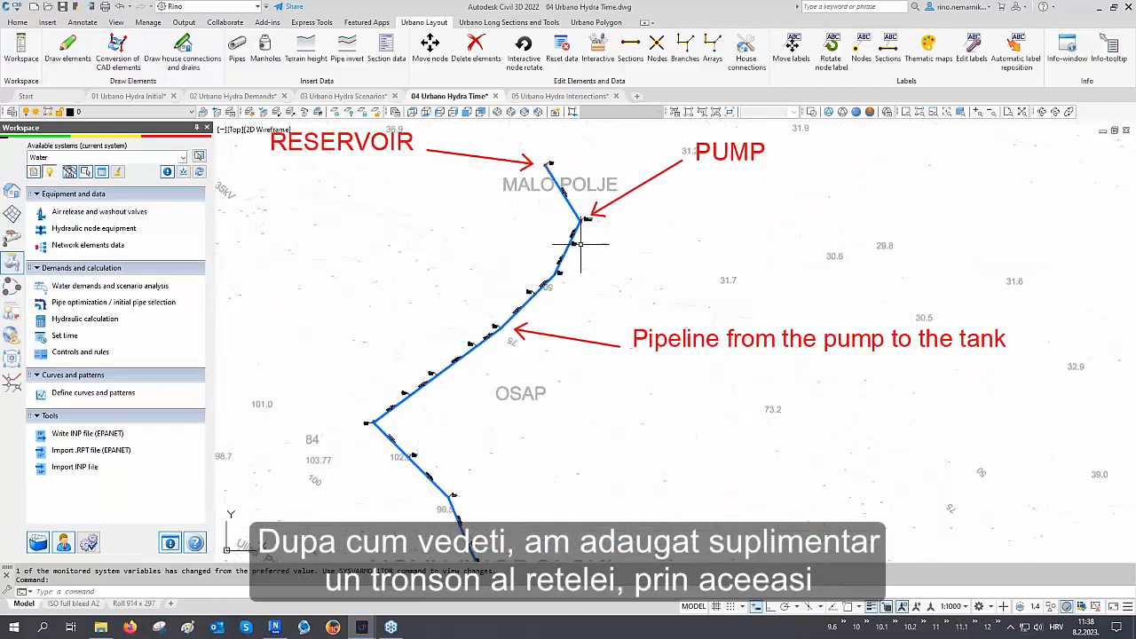
middle_click_drag(581, 244, 577, 314)
scroll(544, 233, "up", 3)
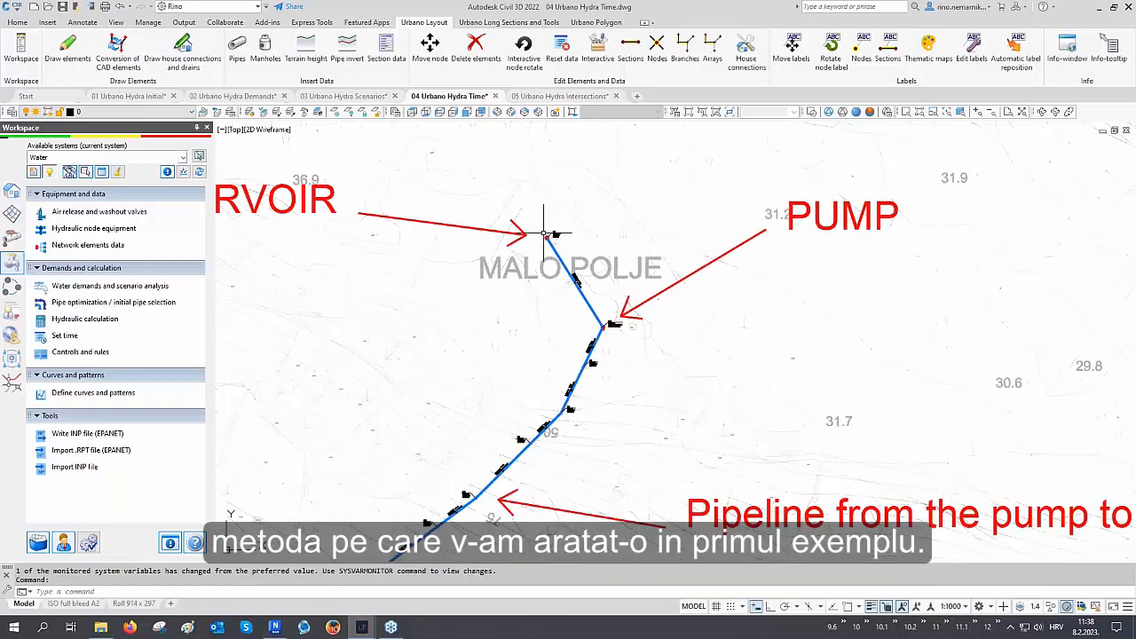
scroll(544, 233, "up", 6)
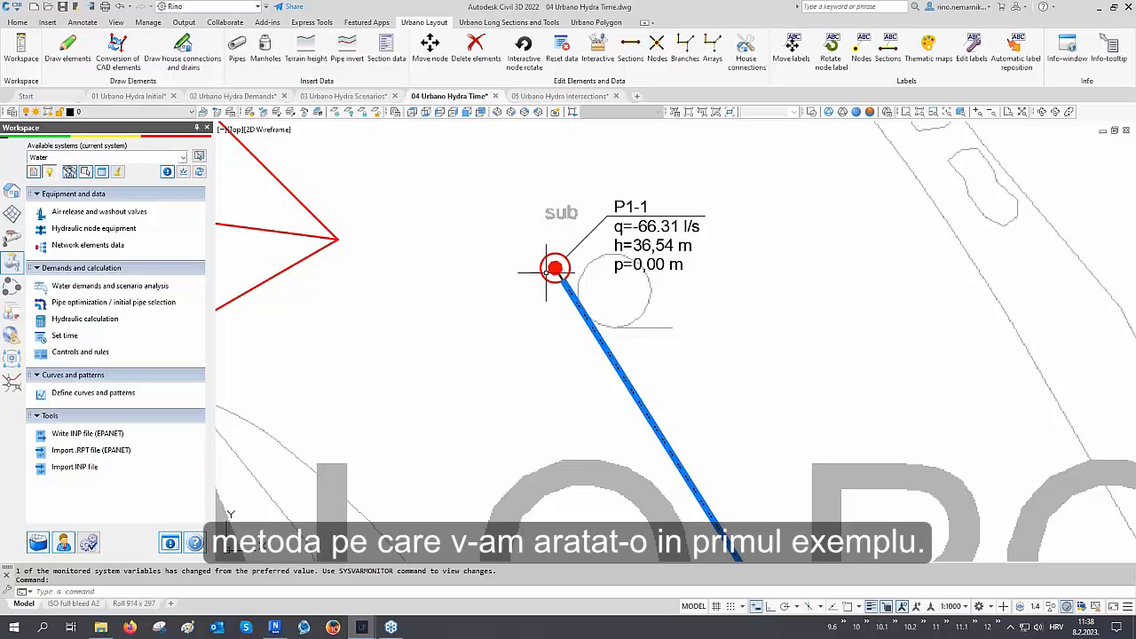
Inspect the network from the reservoir and pump along the pipeline toward the tank
scroll(516, 220, "down", 6)
middle_click_drag(583, 353, 494, 278)
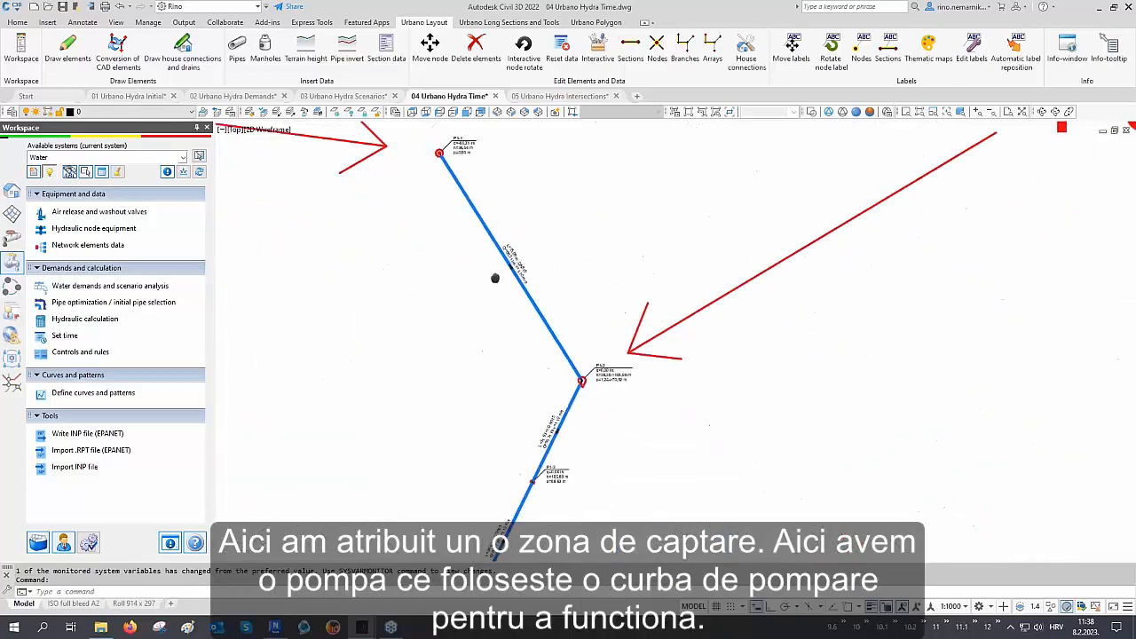
scroll(581, 377, "up", 8)
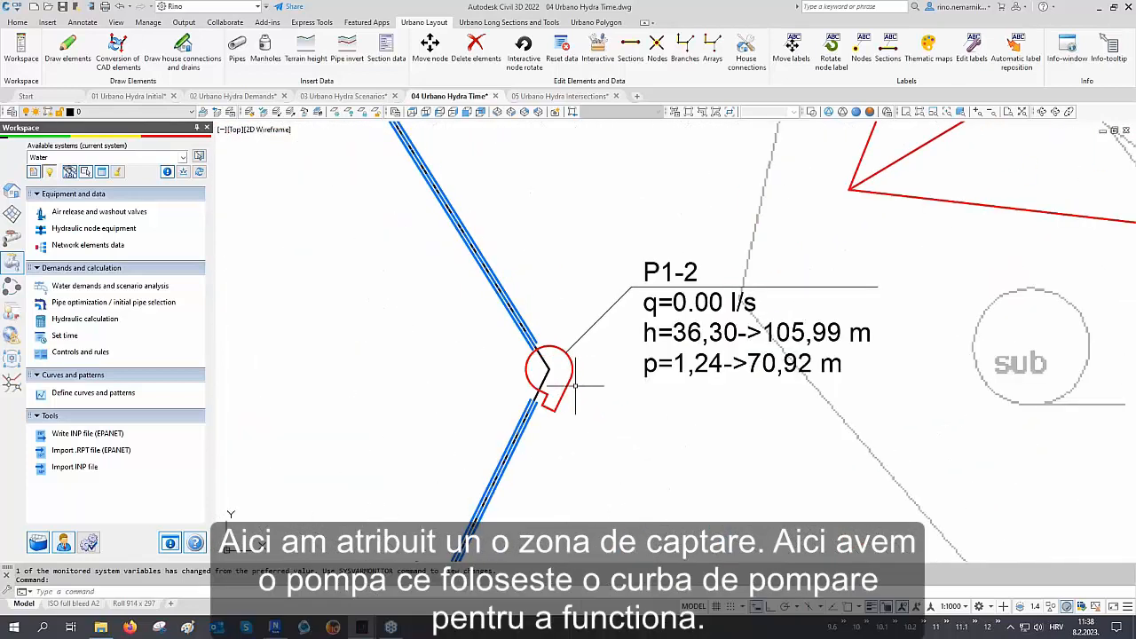
scroll(527, 319, "down", 8)
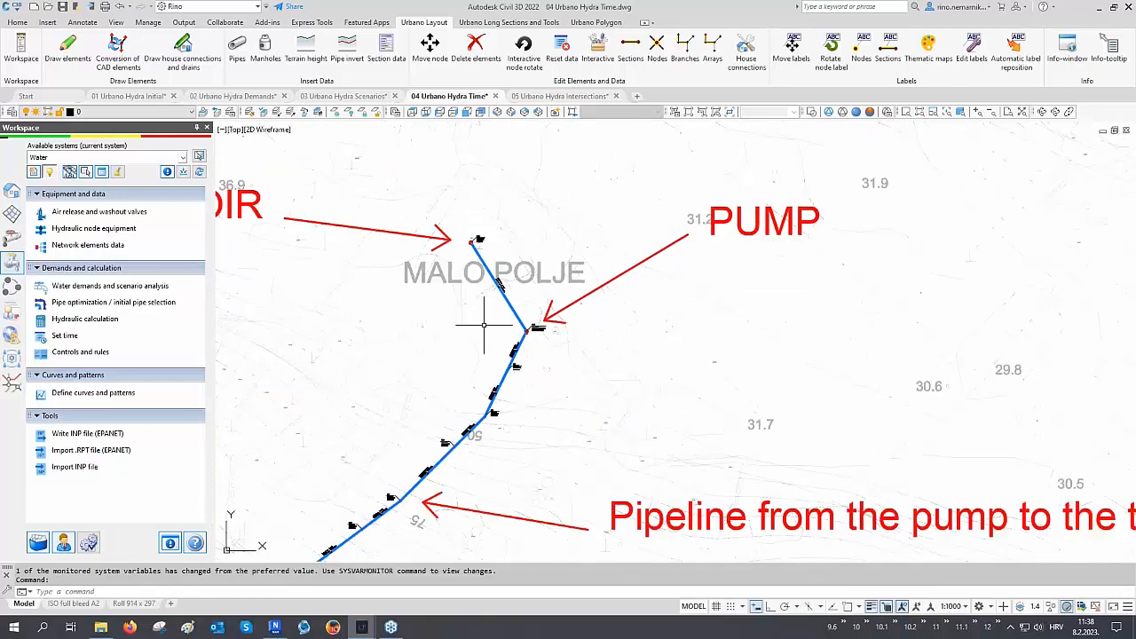
scroll(484, 325, "down", 4)
middle_click_drag(509, 420, 469, 310)
scroll(462, 307, "down", 2)
middle_click_drag(552, 402, 448, 355)
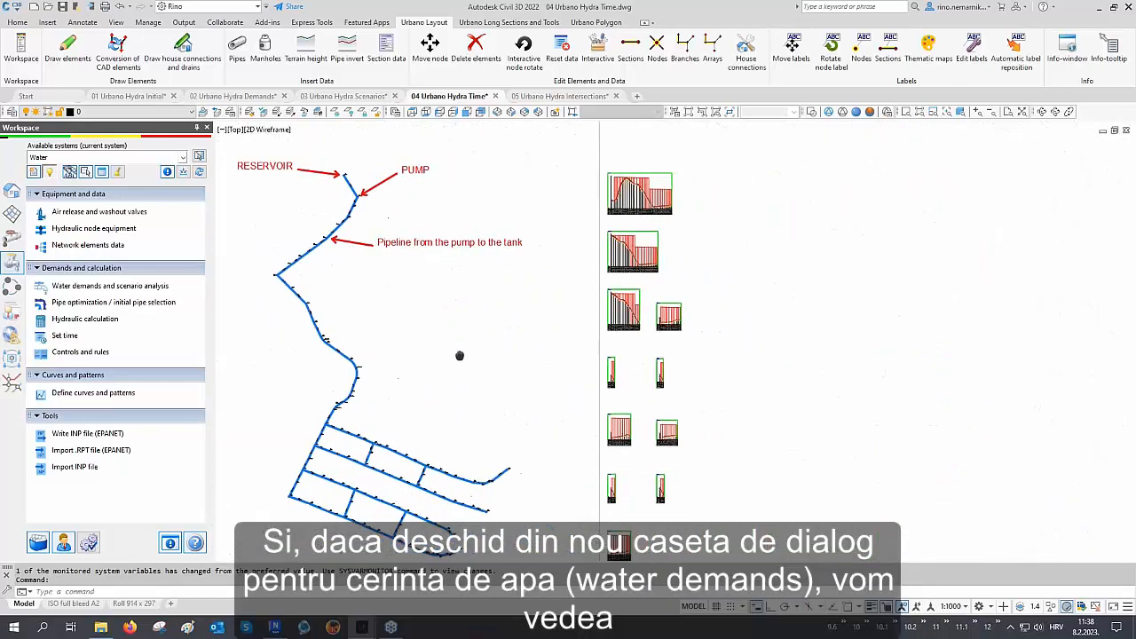
Review the patterns of the population and firefighting demands in the water demands dialog, then close it
left_click(105, 290)
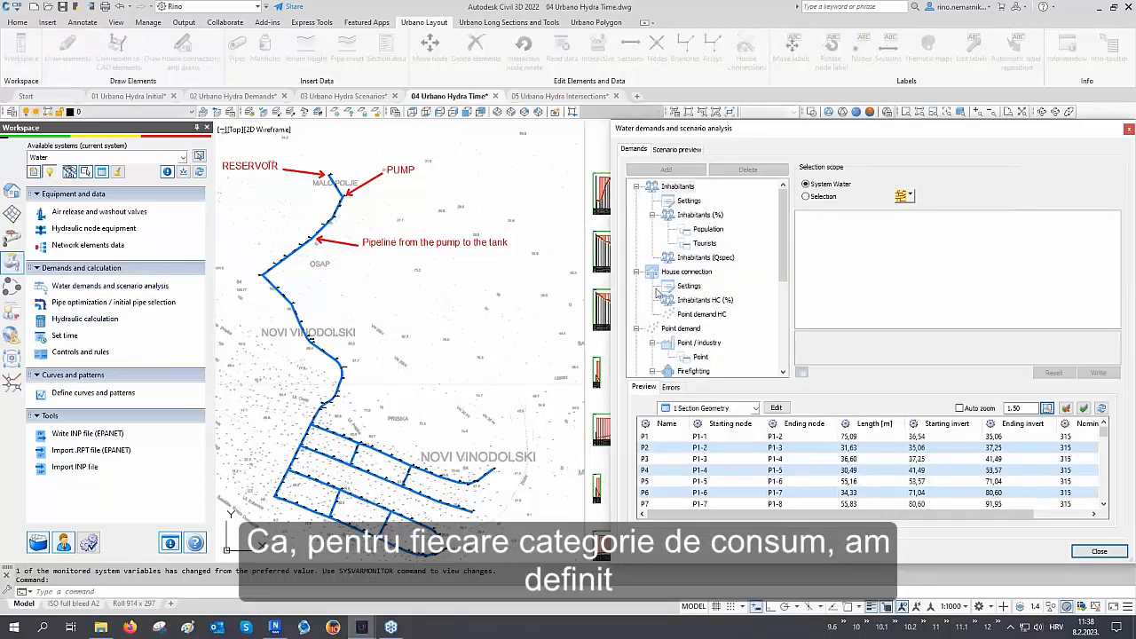
left_click(711, 230)
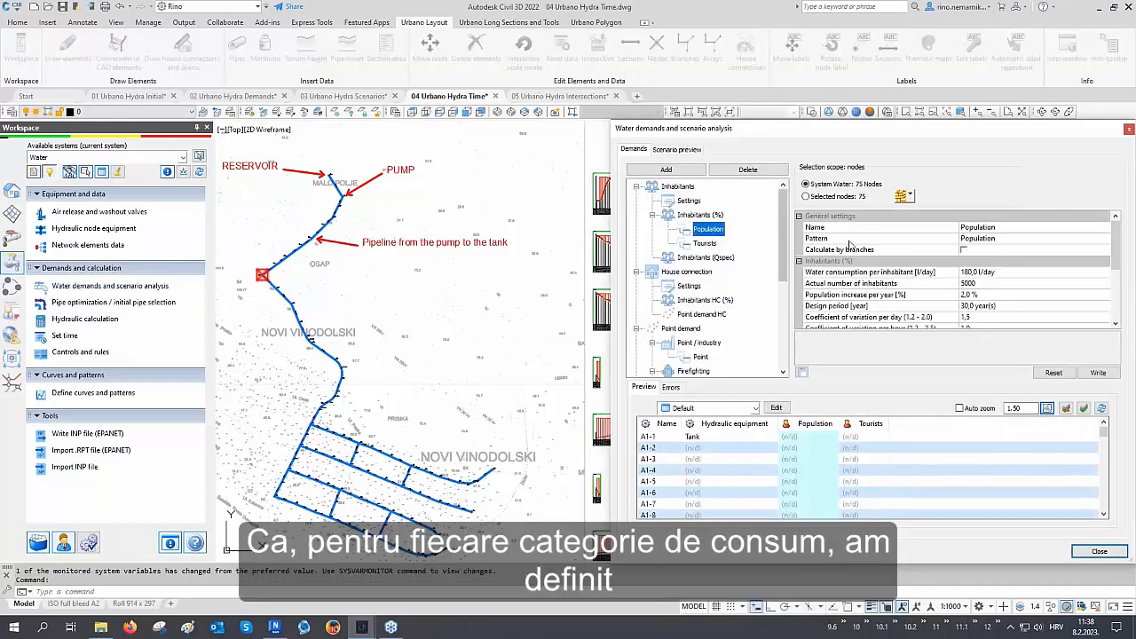
left_click(852, 241)
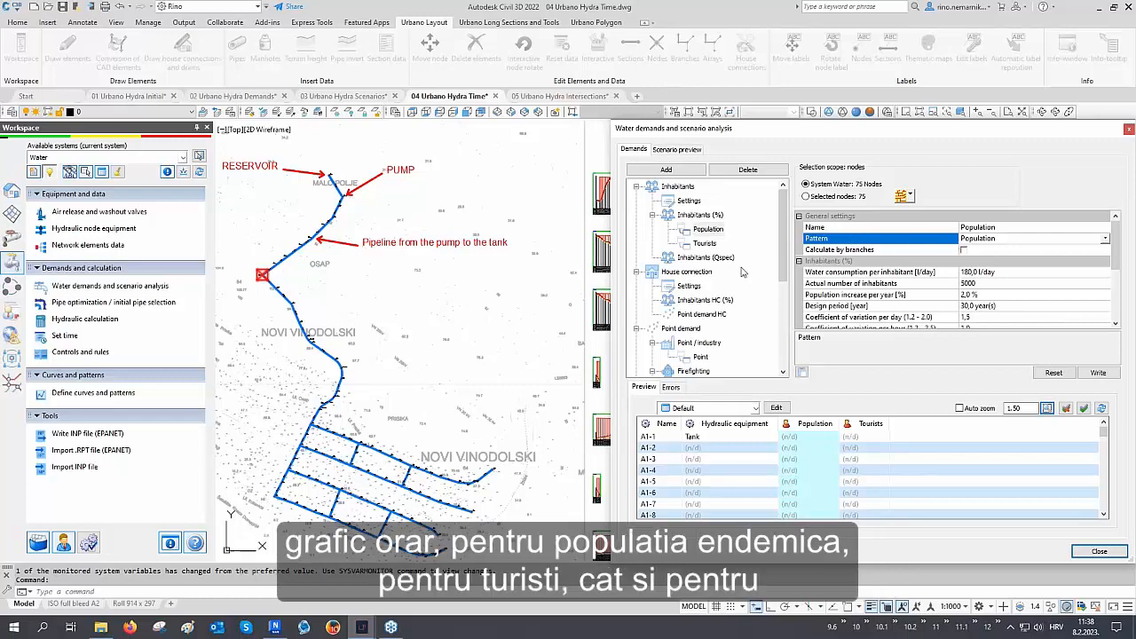
scroll(710, 266, "down", 2)
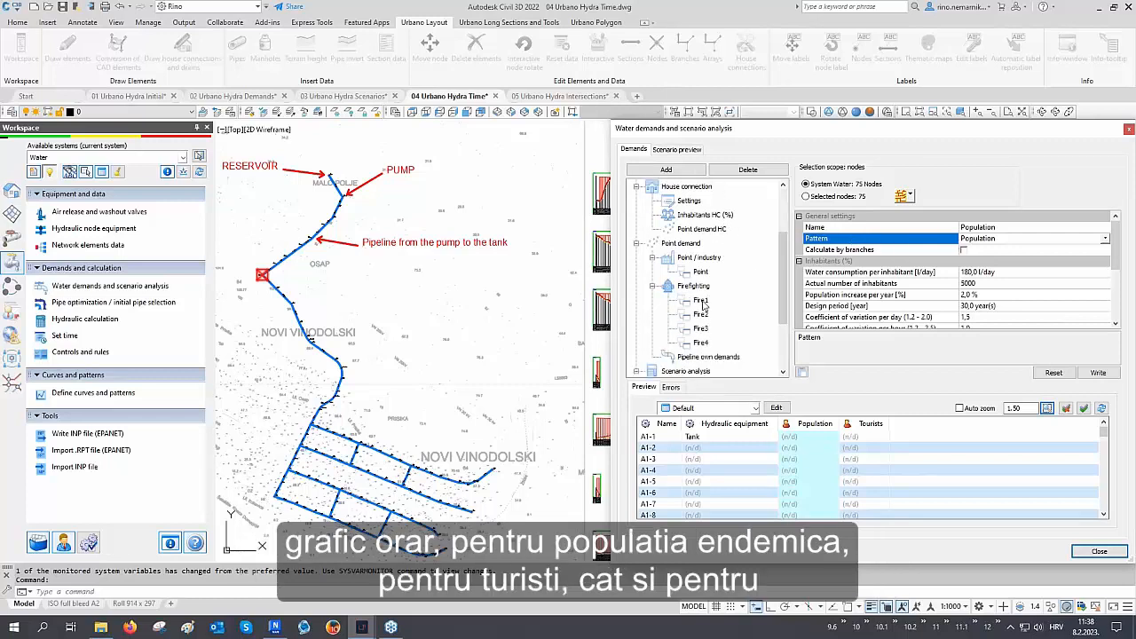
left_click(702, 302)
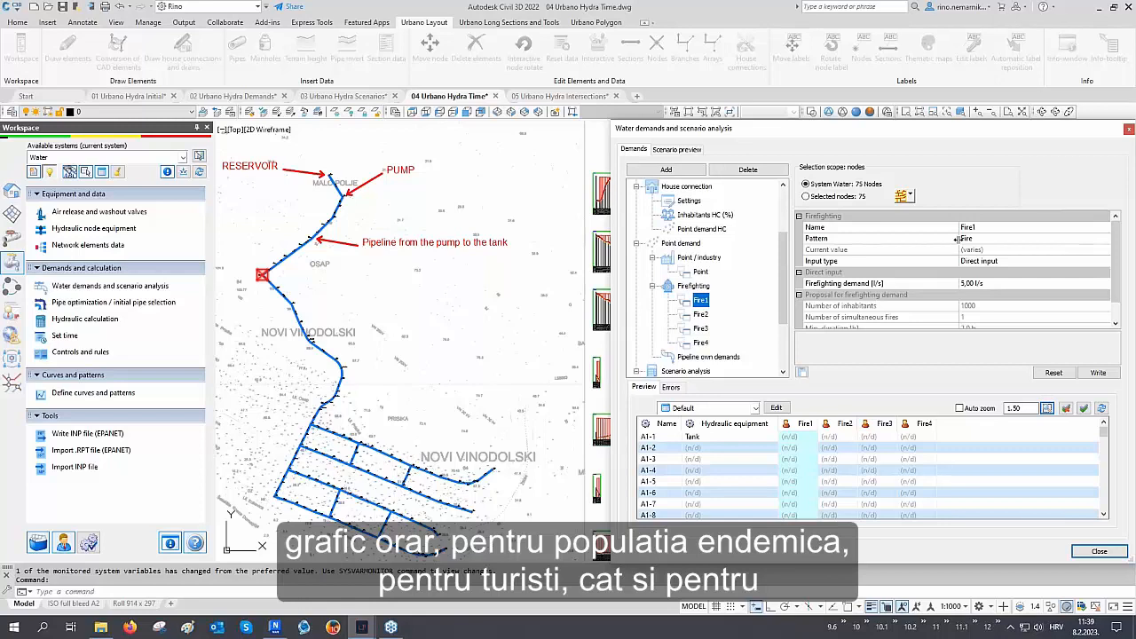
left_click(1127, 130)
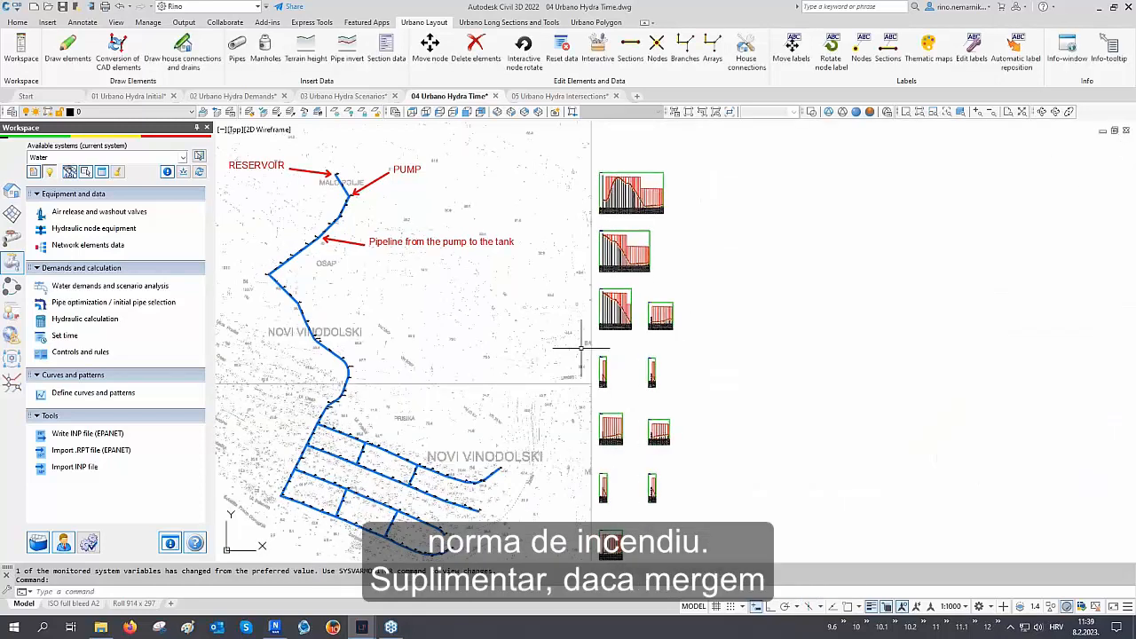
Review the pump's PMP_OFF and PMP_ON control rules and close the controls dialog
left_click(80, 351)
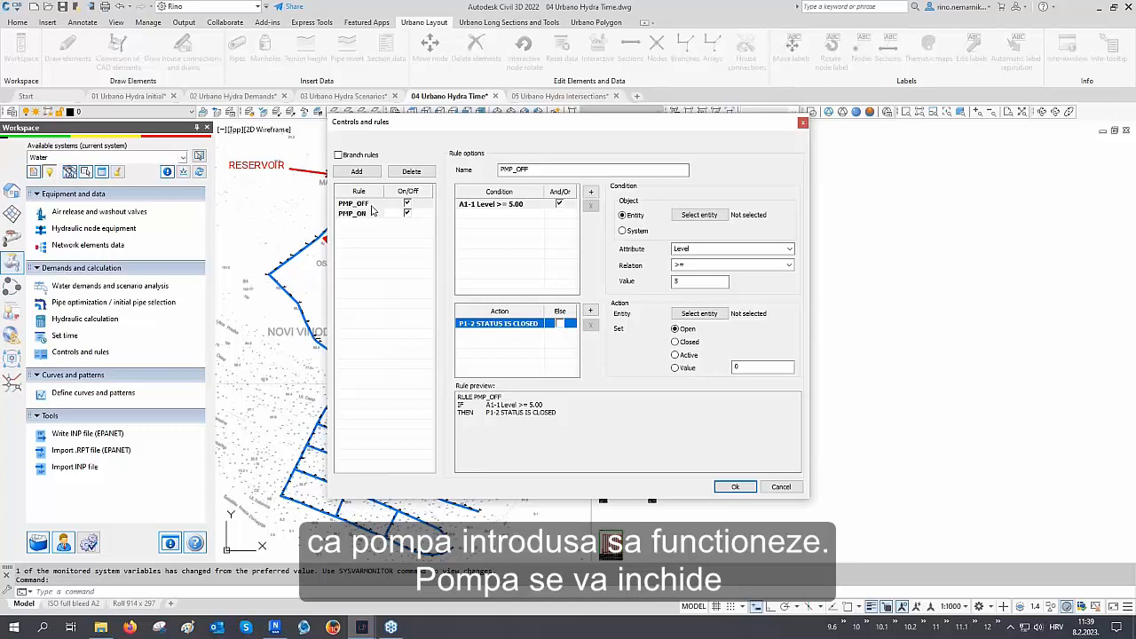
left_click(372, 206)
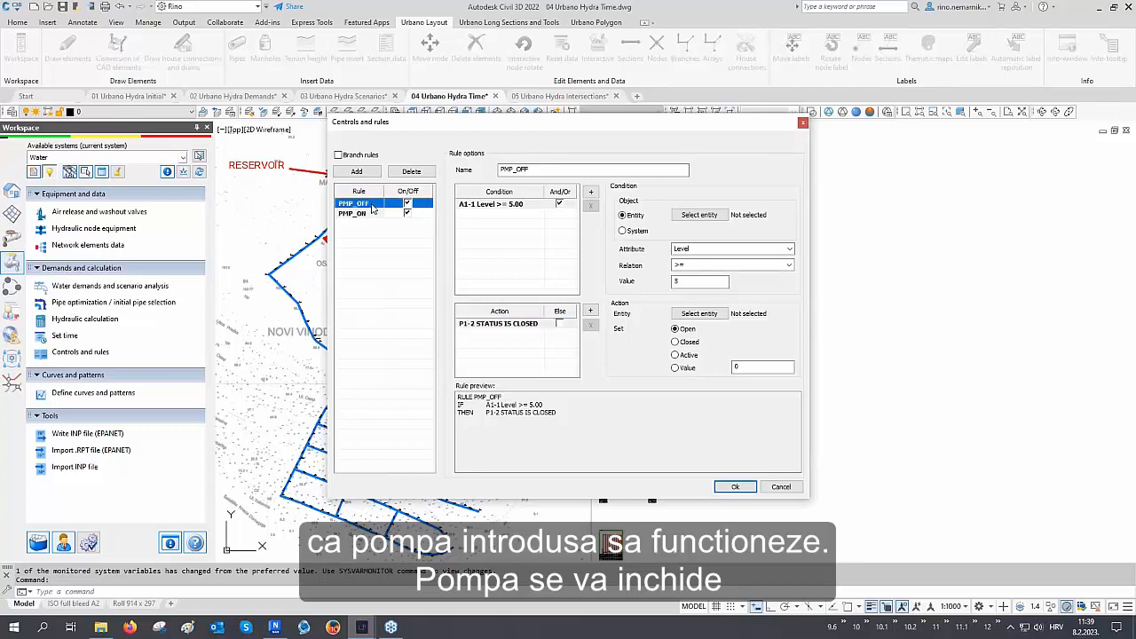
left_click(365, 216)
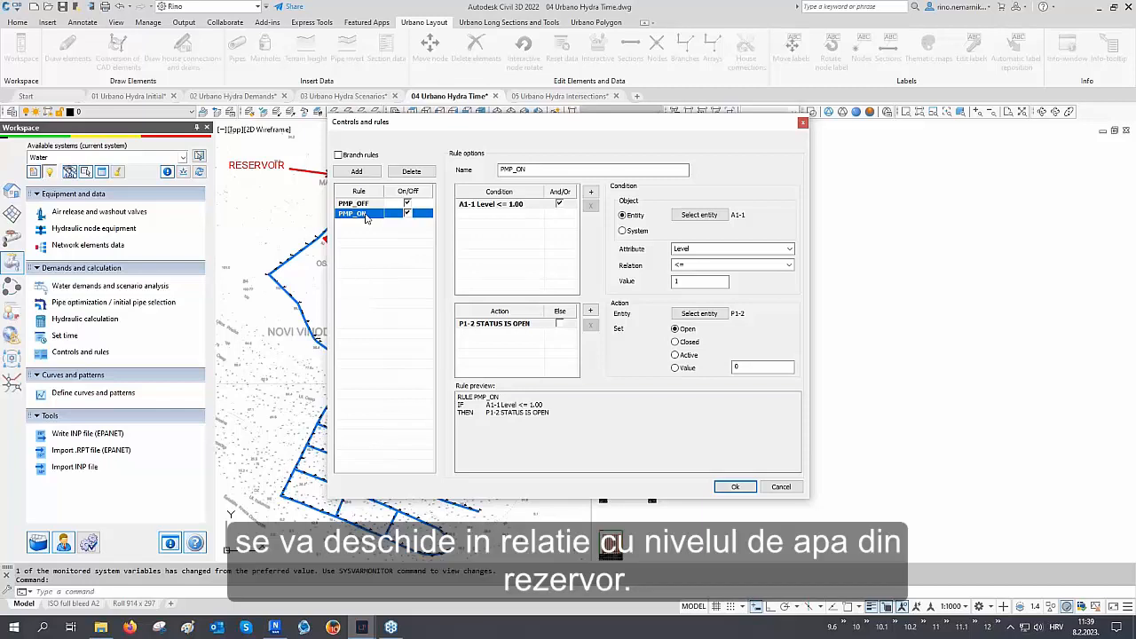
left_click_drag(458, 405, 537, 403)
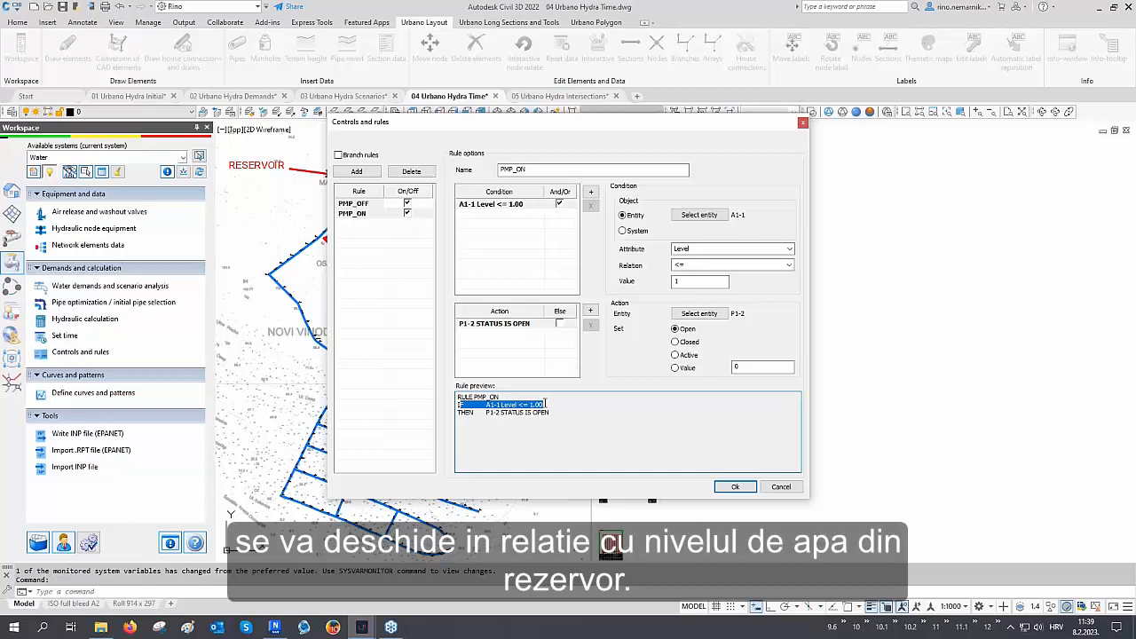
left_click(735, 486)
Open the hydraulic calculation and choose the 3 One fire w/o tourists demand scenario
middle_click_drag(421, 381, 850, 378)
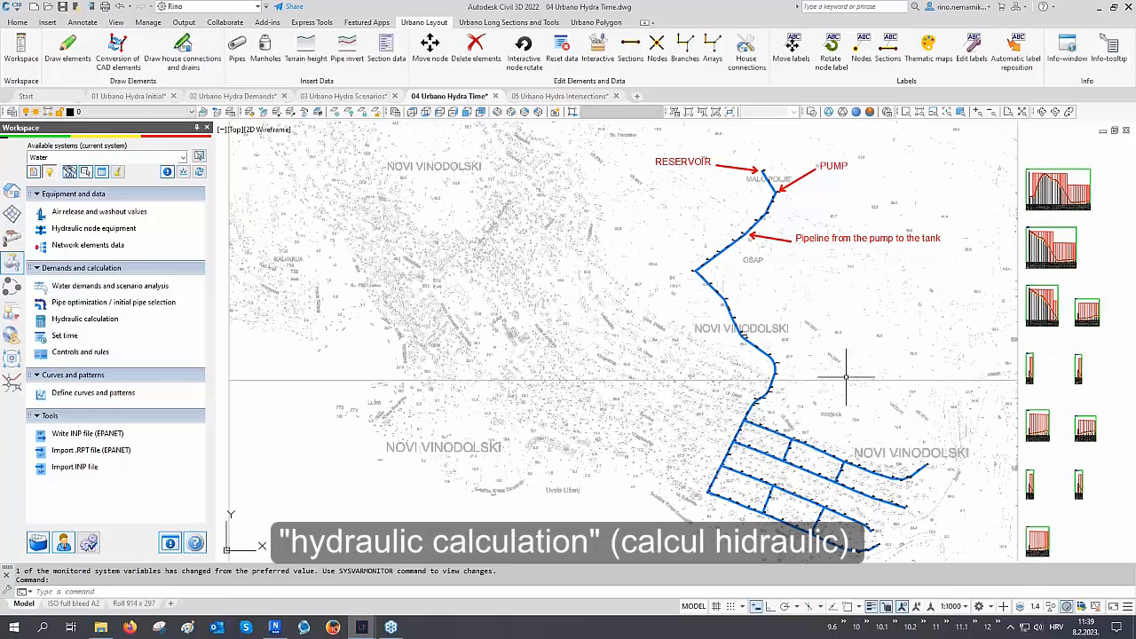
left_click(104, 318)
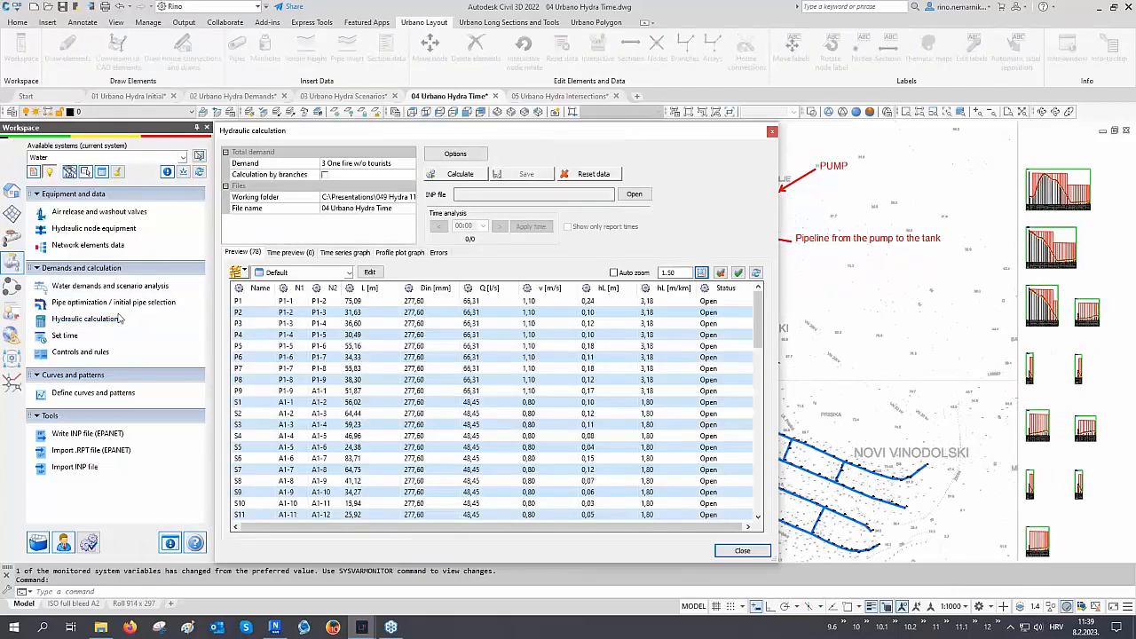
left_click(287, 165)
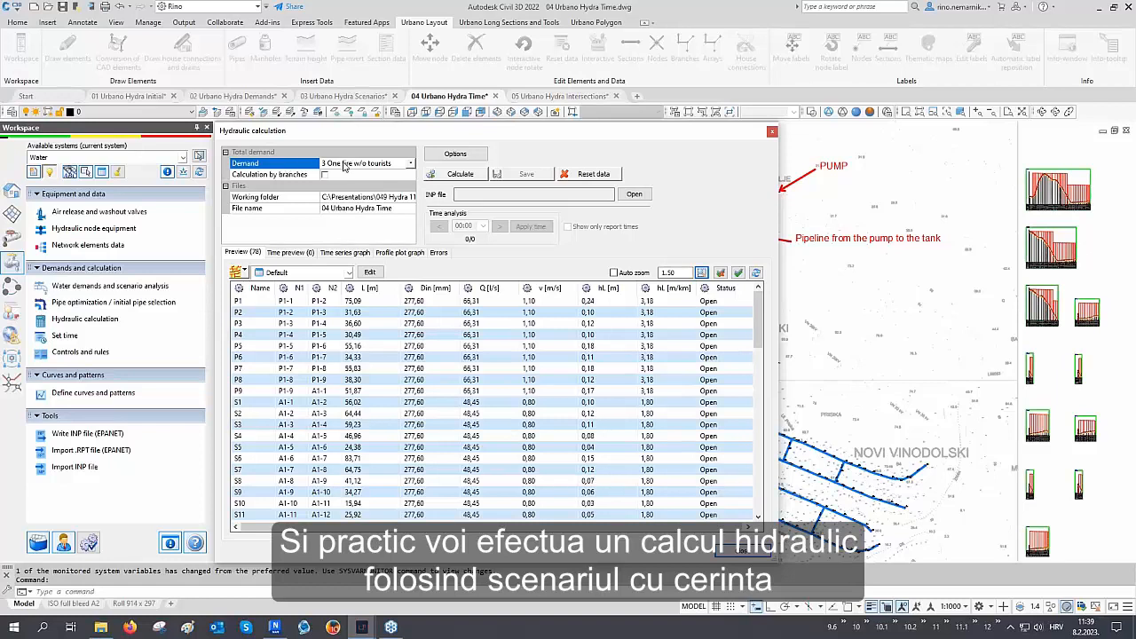
left_click(343, 165)
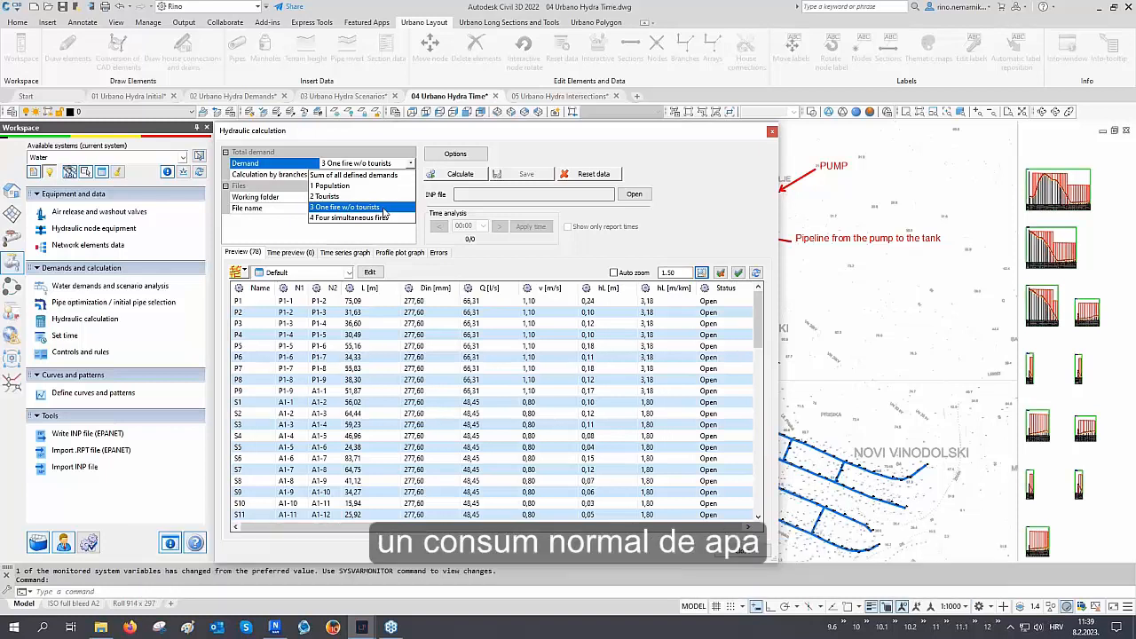
left_click(384, 208)
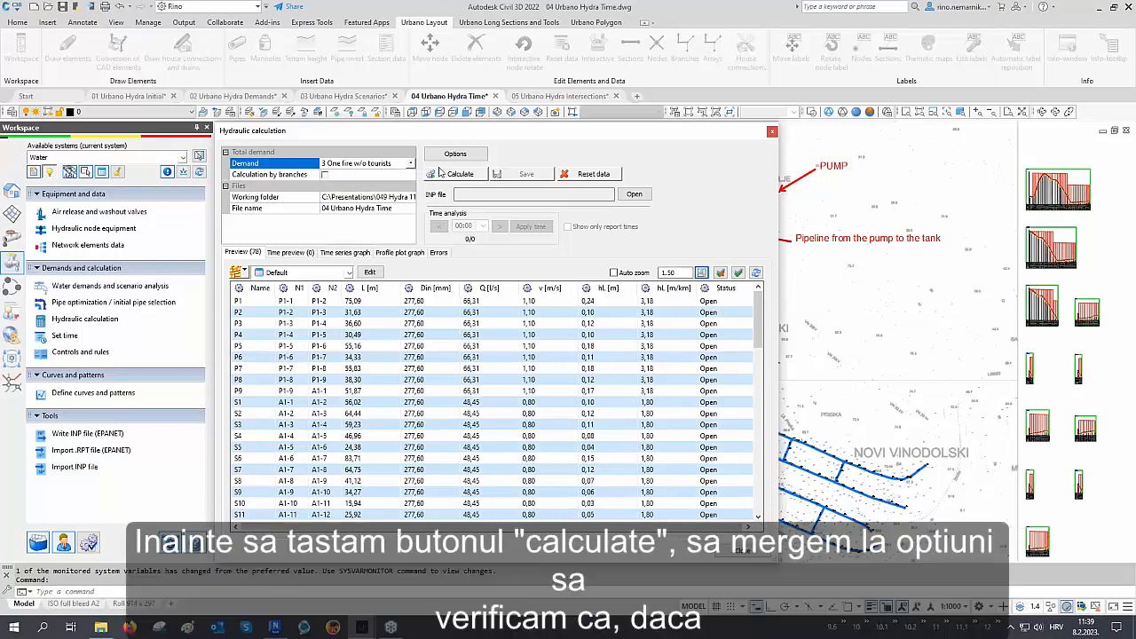
Check the total duration in the calculation time options, then calculate and save the hydraulic results
left_click(455, 154)
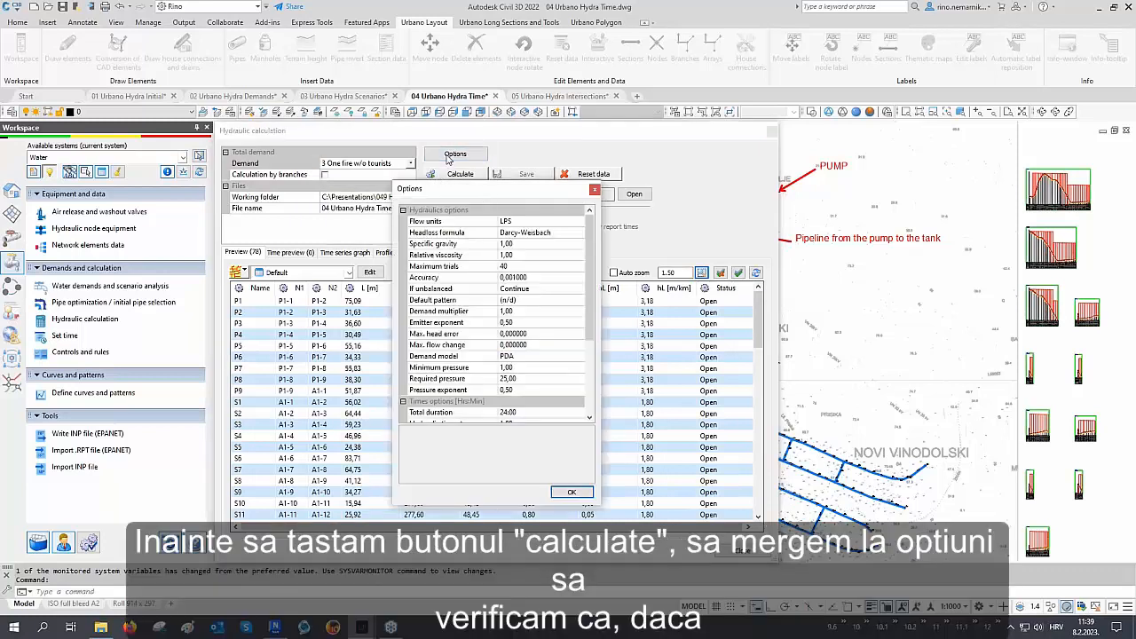
scroll(474, 306, "down", 1)
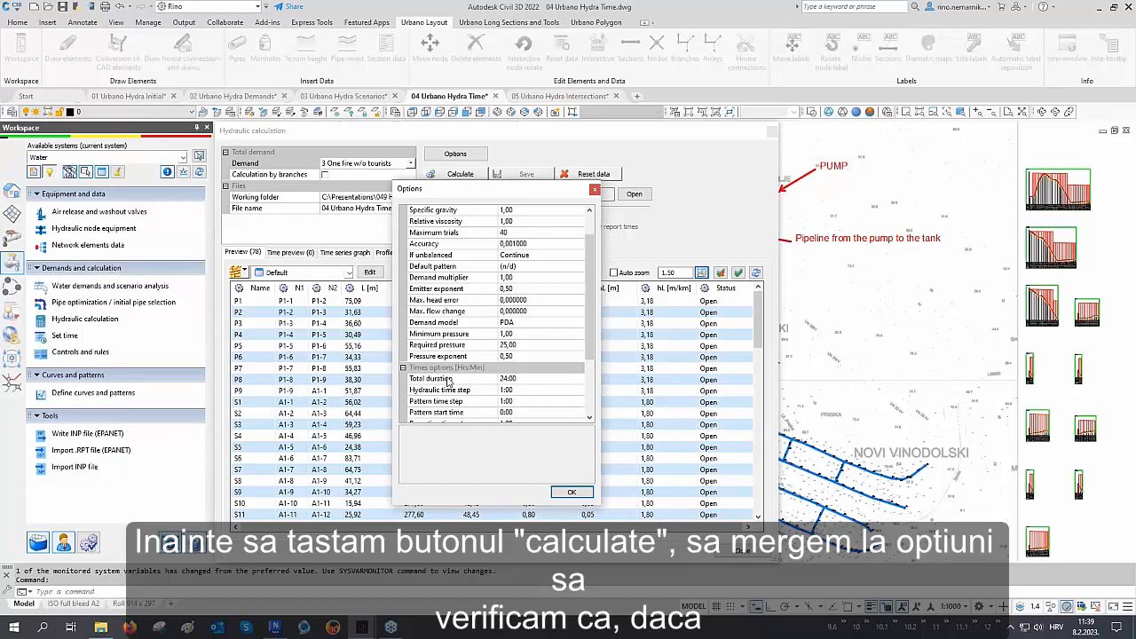
left_click(430, 379)
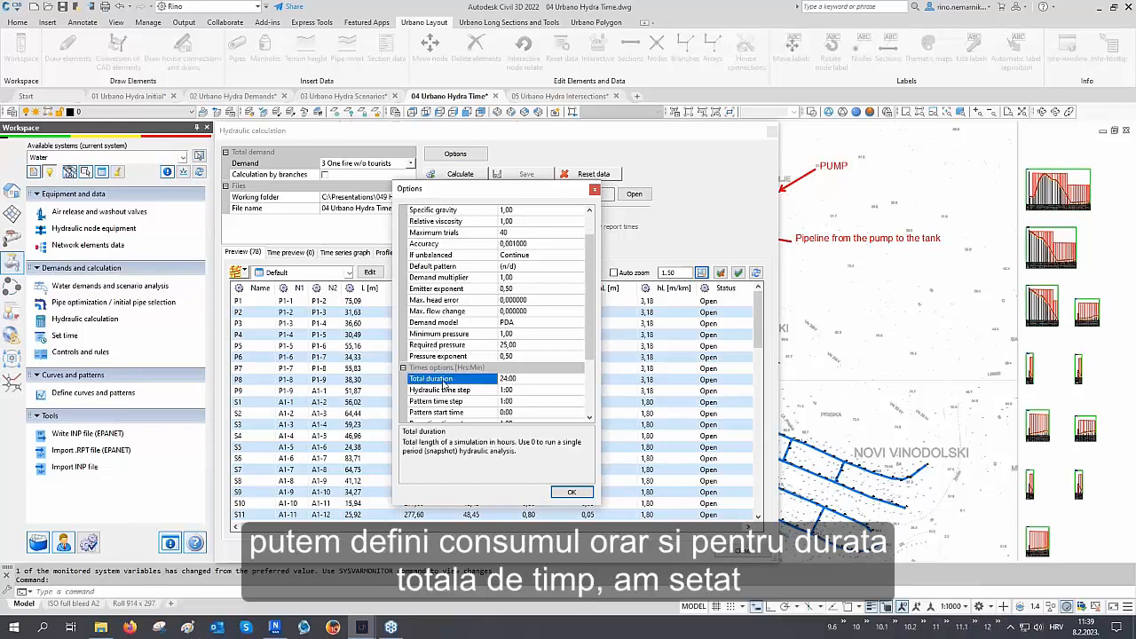
left_click_drag(523, 379, 496, 381)
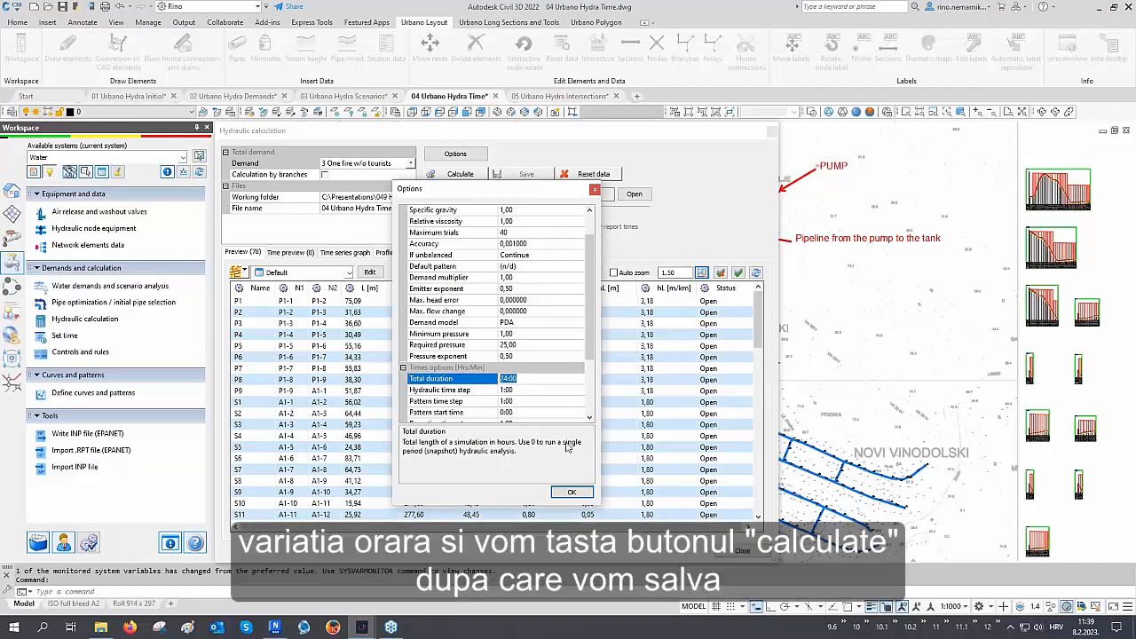
left_click(570, 493)
left_click(460, 174)
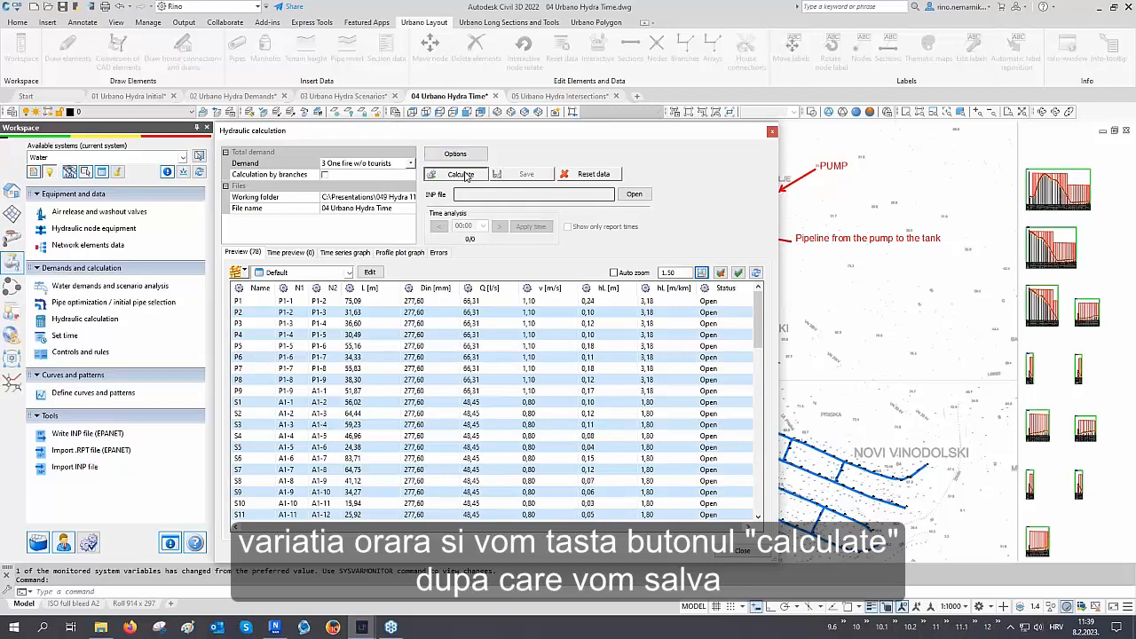
left_click(525, 174)
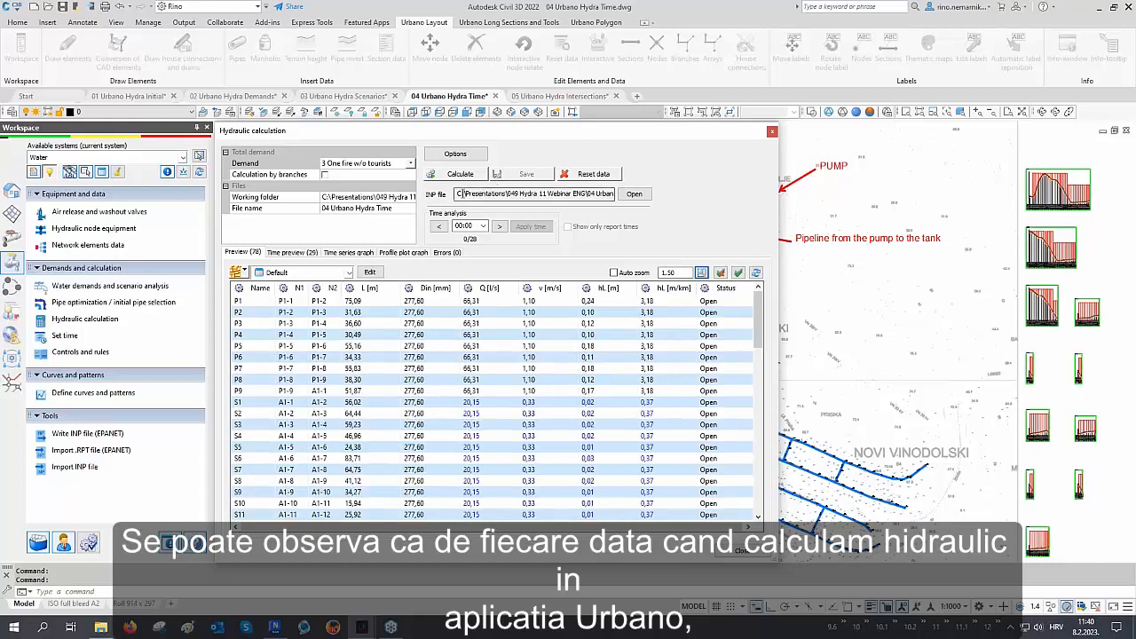
Open the generated INP file in EPANET and close it again
left_click_drag(458, 194, 657, 194)
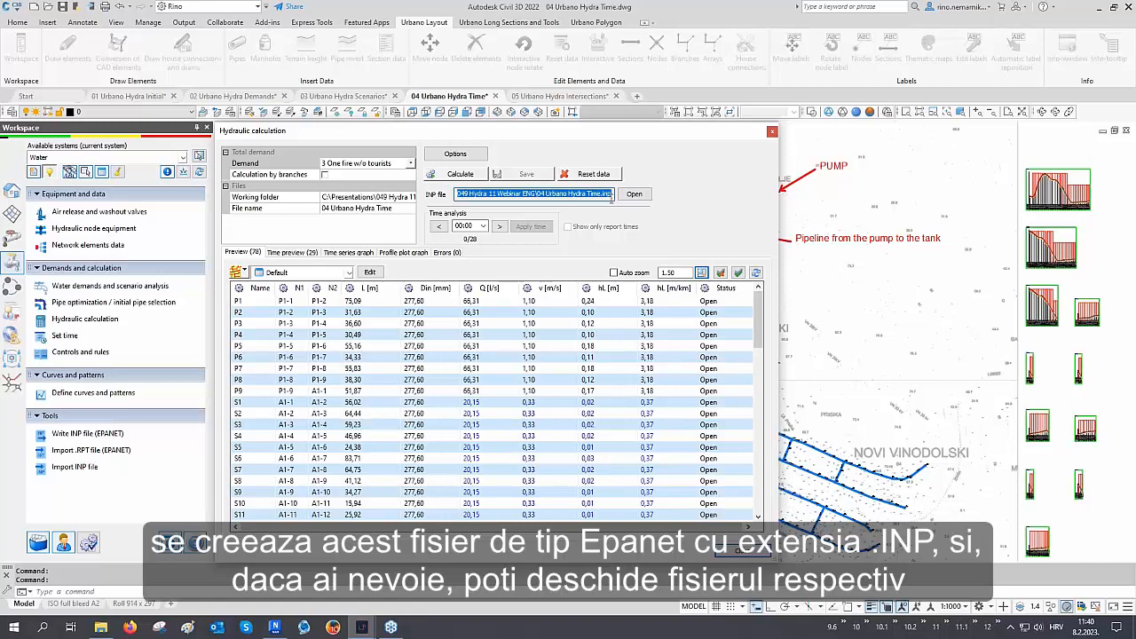
left_click(626, 198)
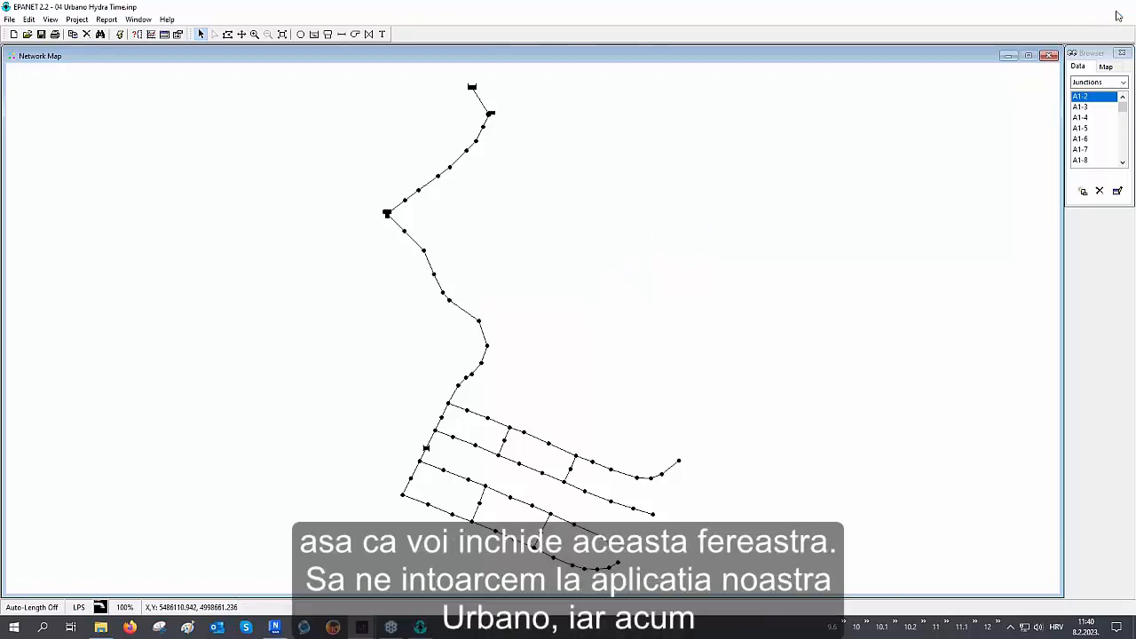
left_click(1120, 6)
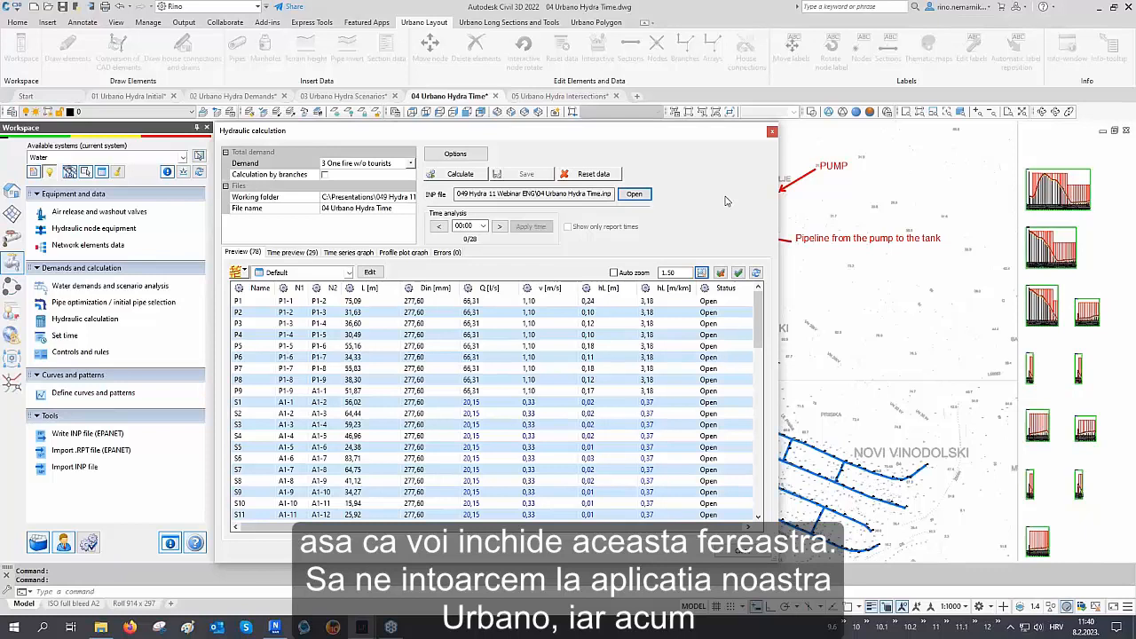
Step through the time analysis hour by hour to 02:00
left_click(483, 226)
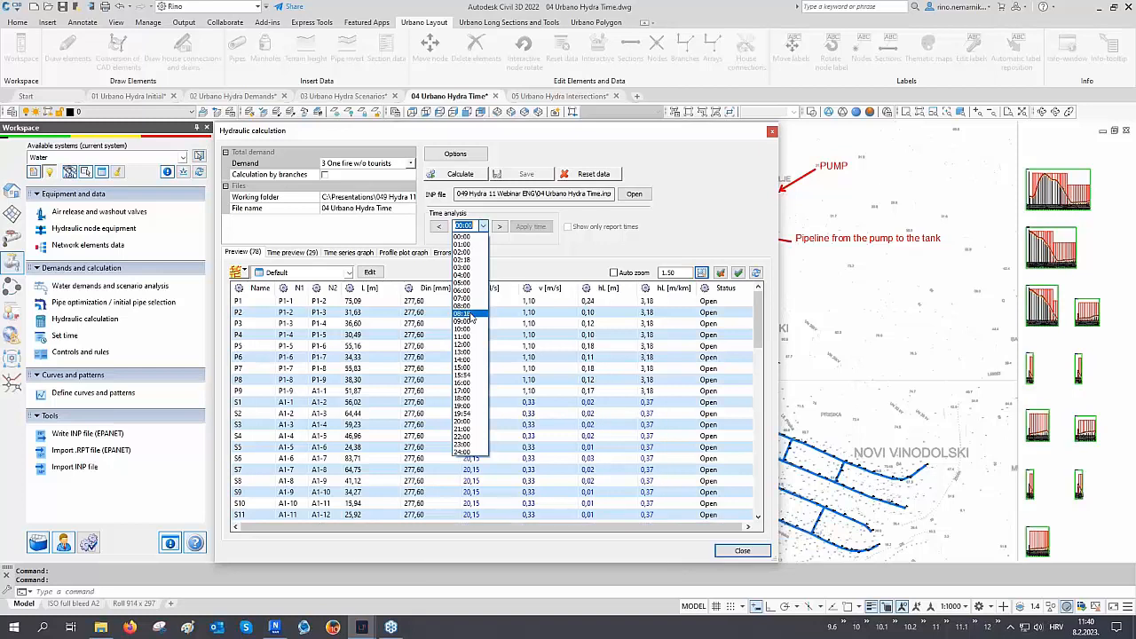
left_click(516, 253)
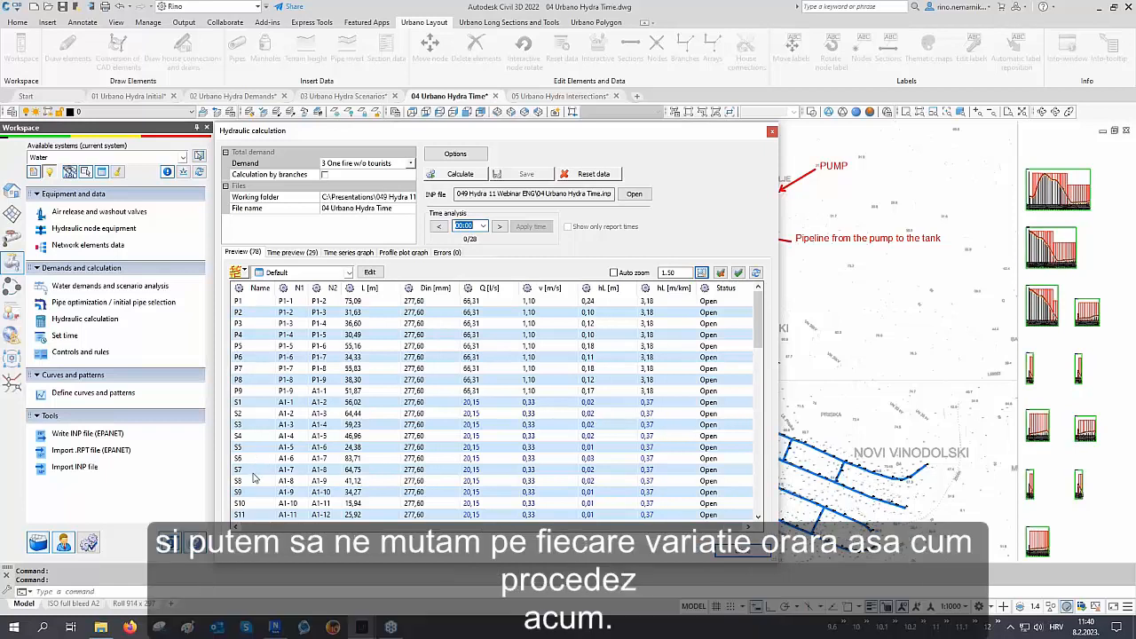
left_click(499, 227)
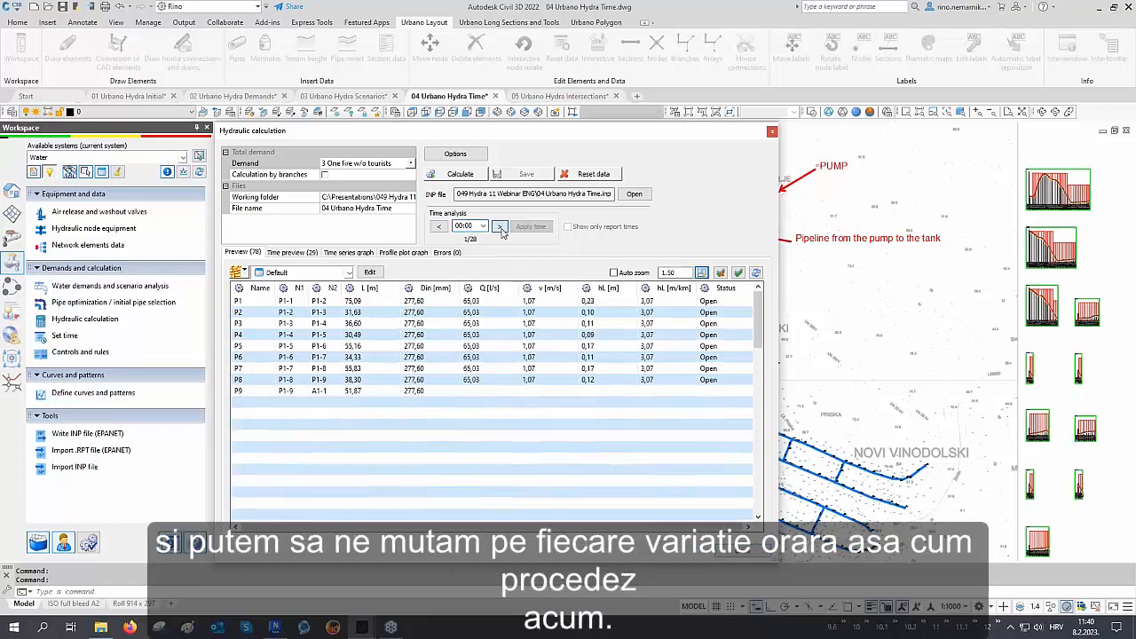
left_click(500, 227)
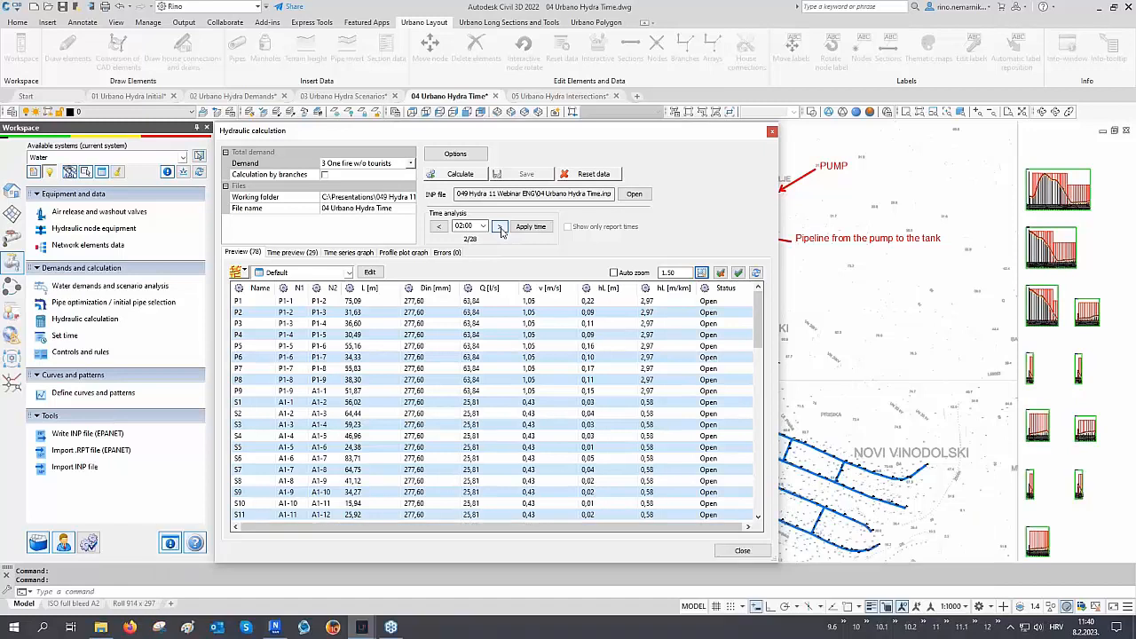
Show the hourly time preview for section S61, picked from the sections in the drawing
left_click(294, 252)
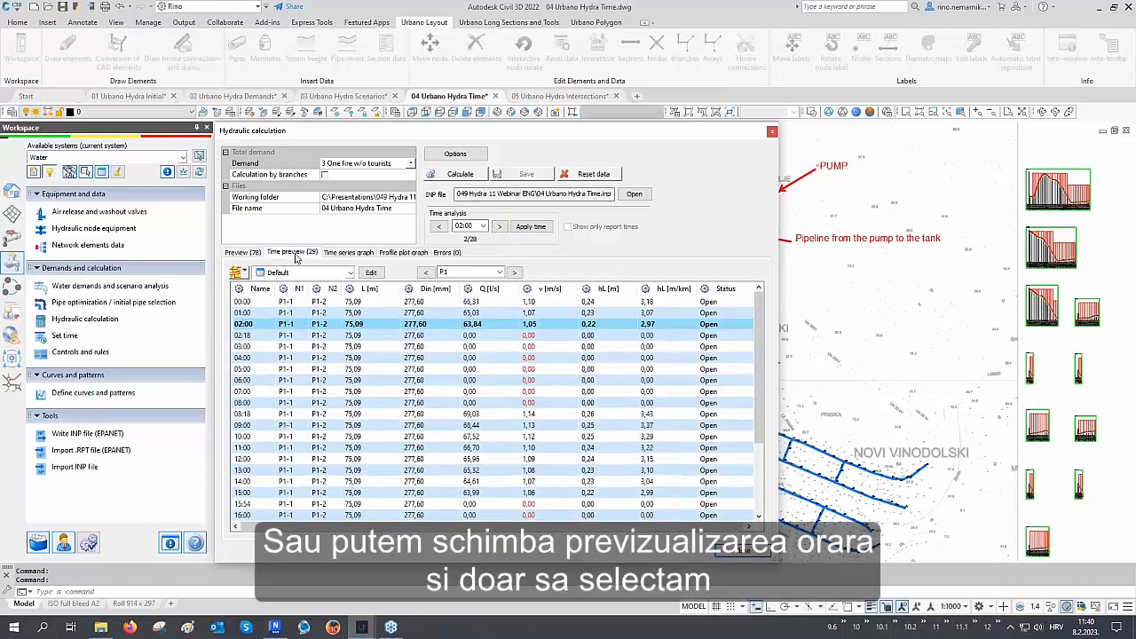
left_click(245, 273)
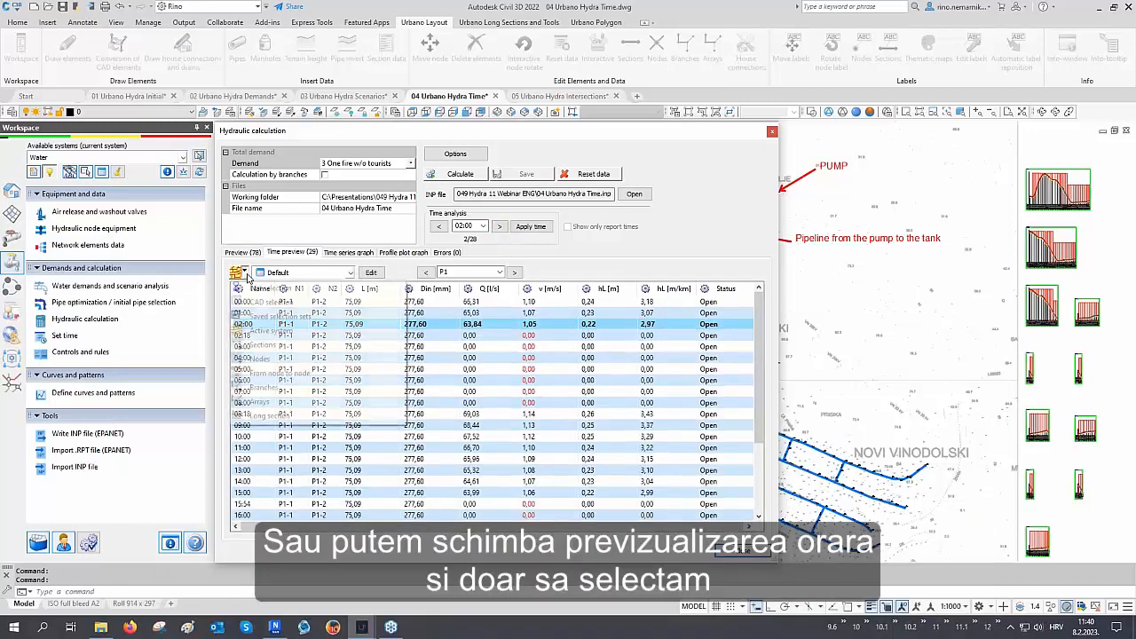
left_click(284, 347)
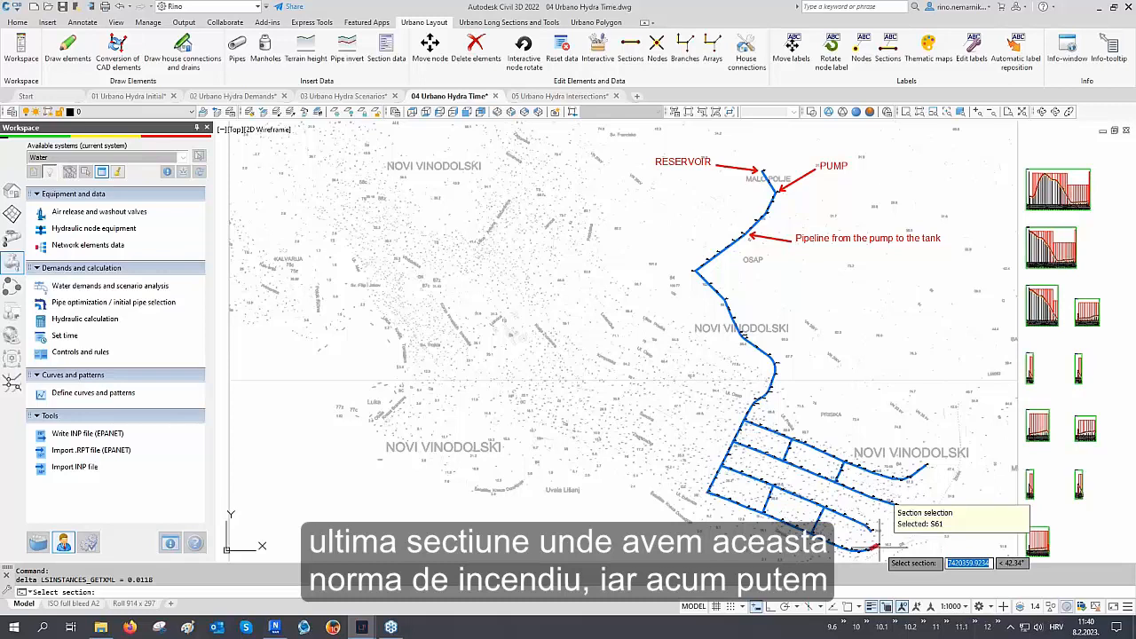
left_click(874, 544)
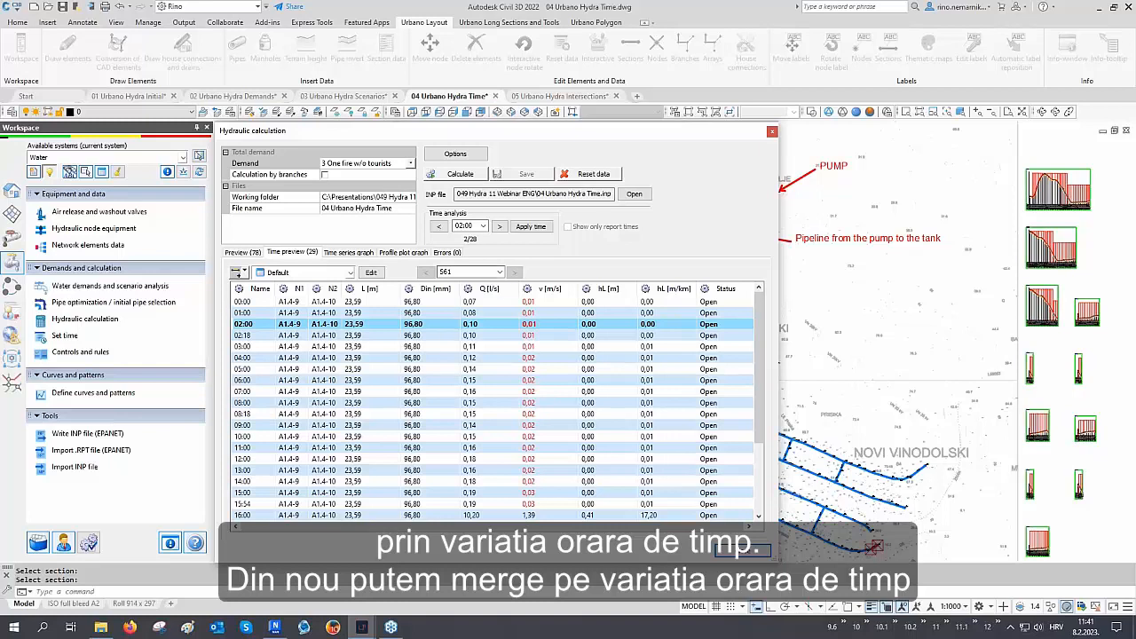
Step the time analysis forward hour by hour, jump to 16:00, and apply that time
left_click(499, 226)
left_click(499, 227)
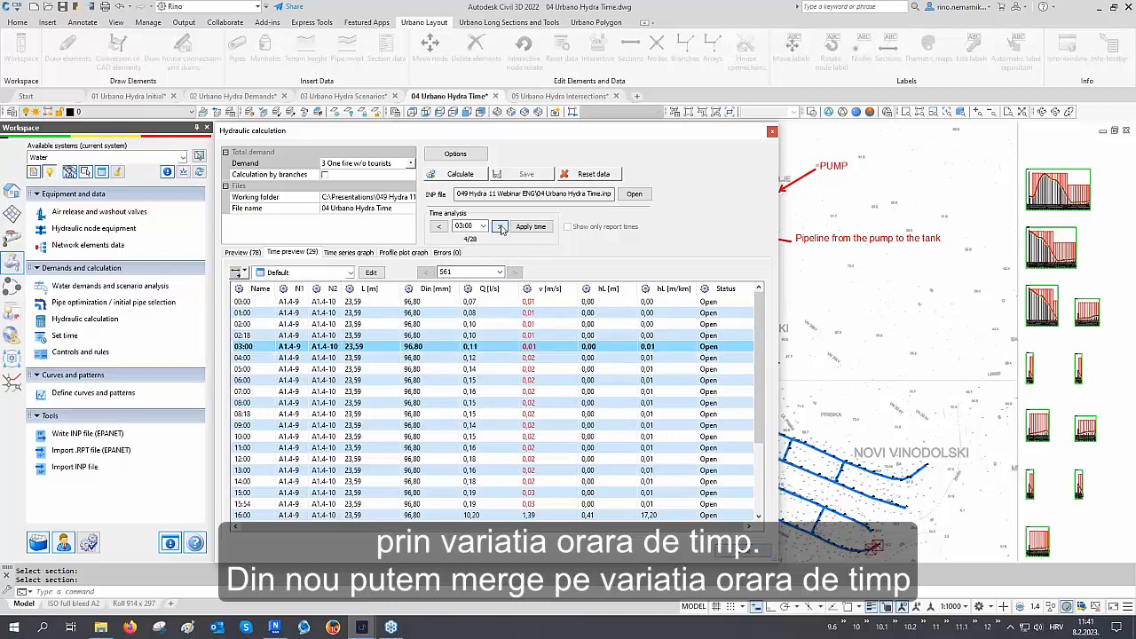
left_click(499, 227)
left_click(500, 227)
left_click(499, 226)
left_click(499, 227)
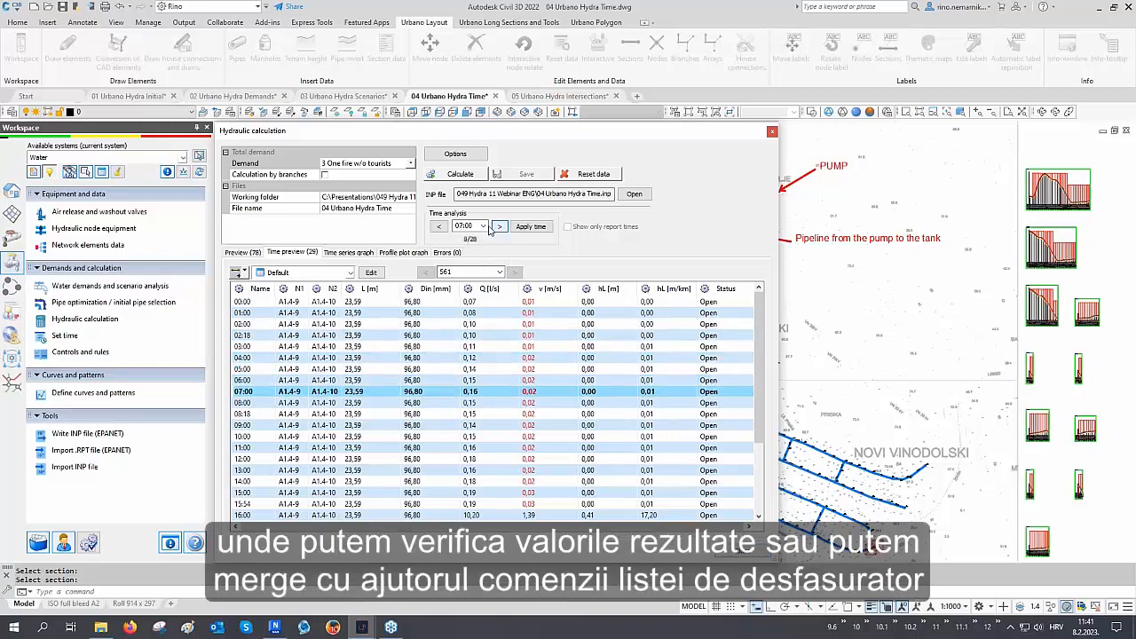
left_click(483, 227)
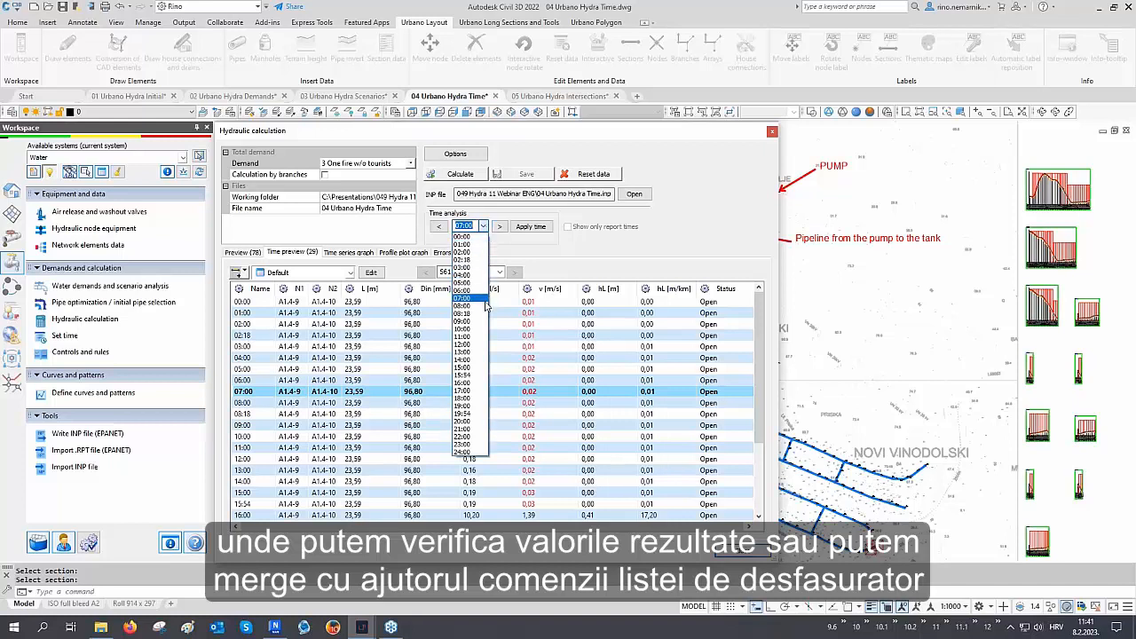
left_click(473, 386)
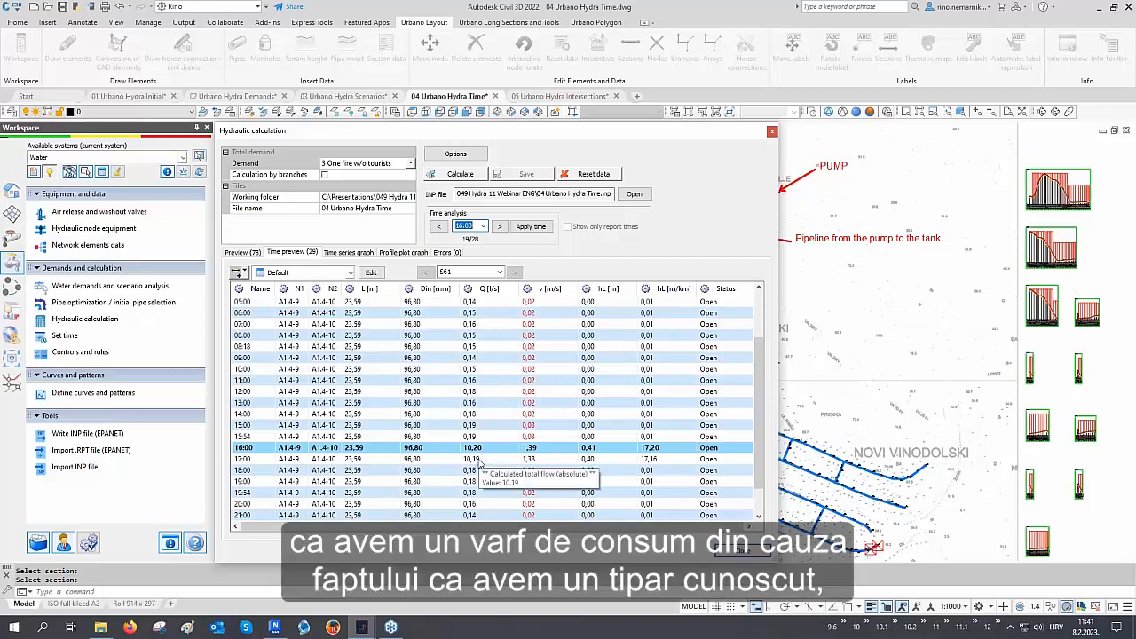
left_click(480, 459, "shift")
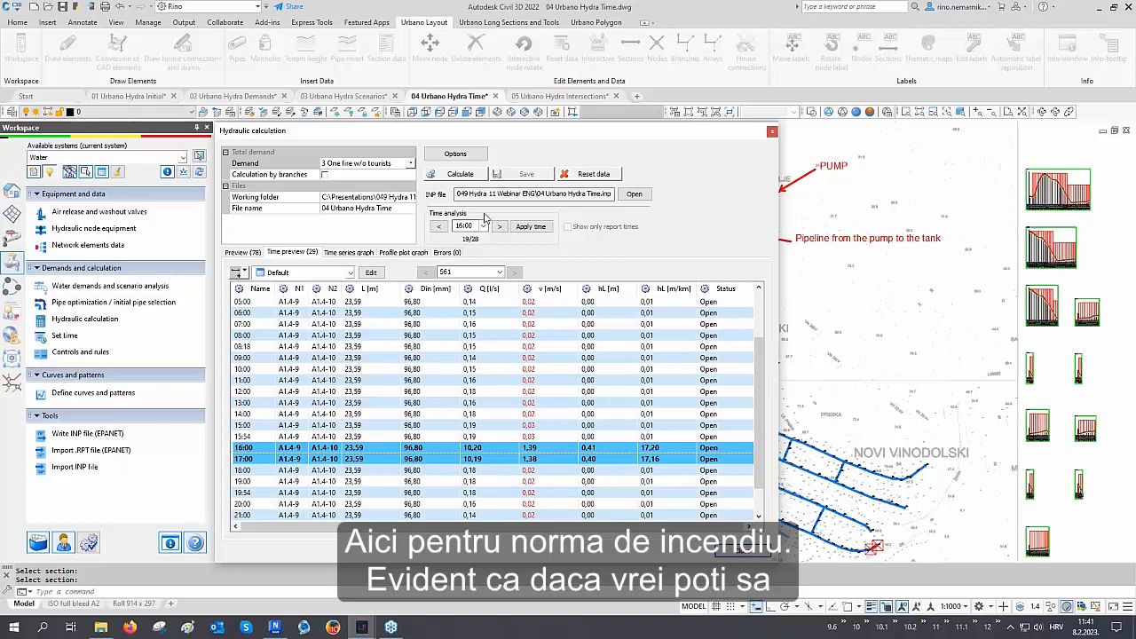
left_click(459, 226)
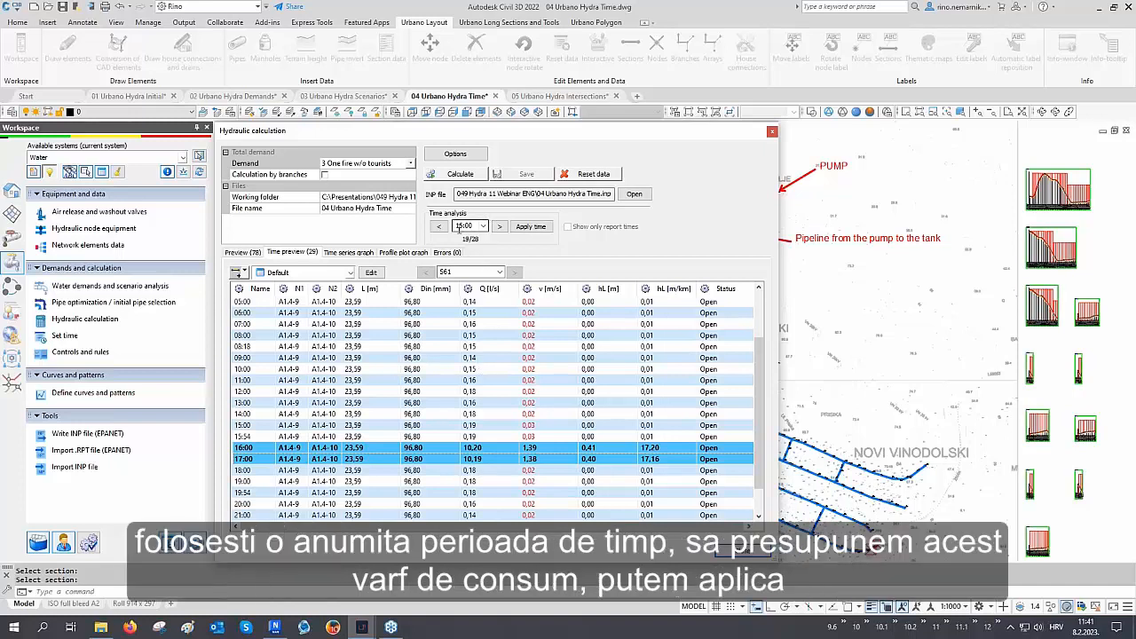
left_click(531, 226)
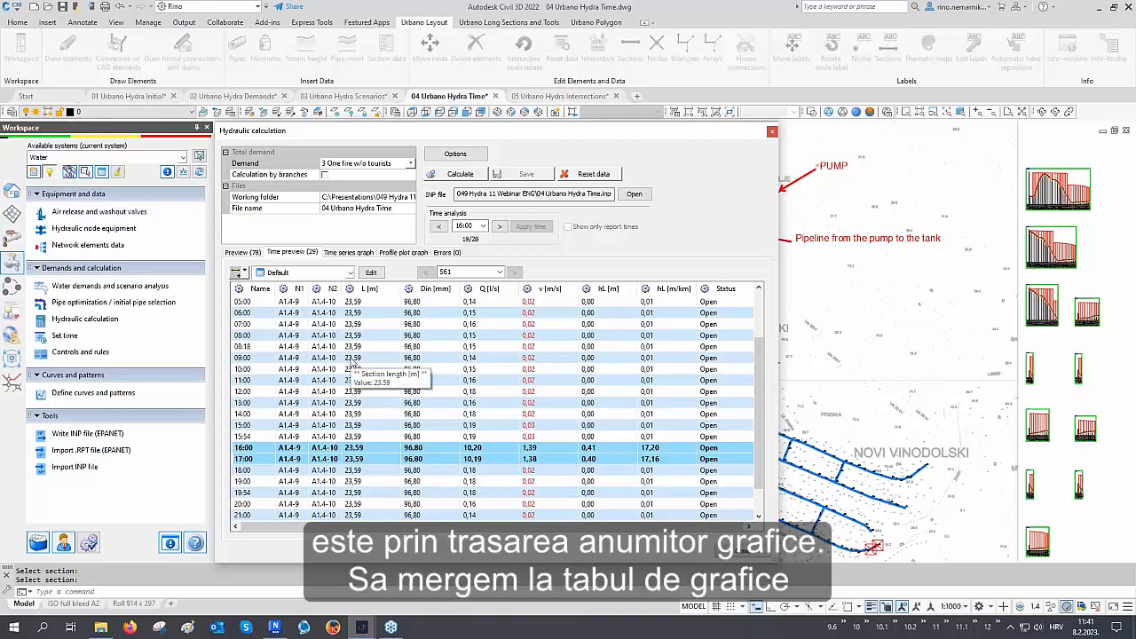
Open the time series graph and plot ending pressure for node A1-1, the reservoir node picked in the drawing
left_click(351, 255)
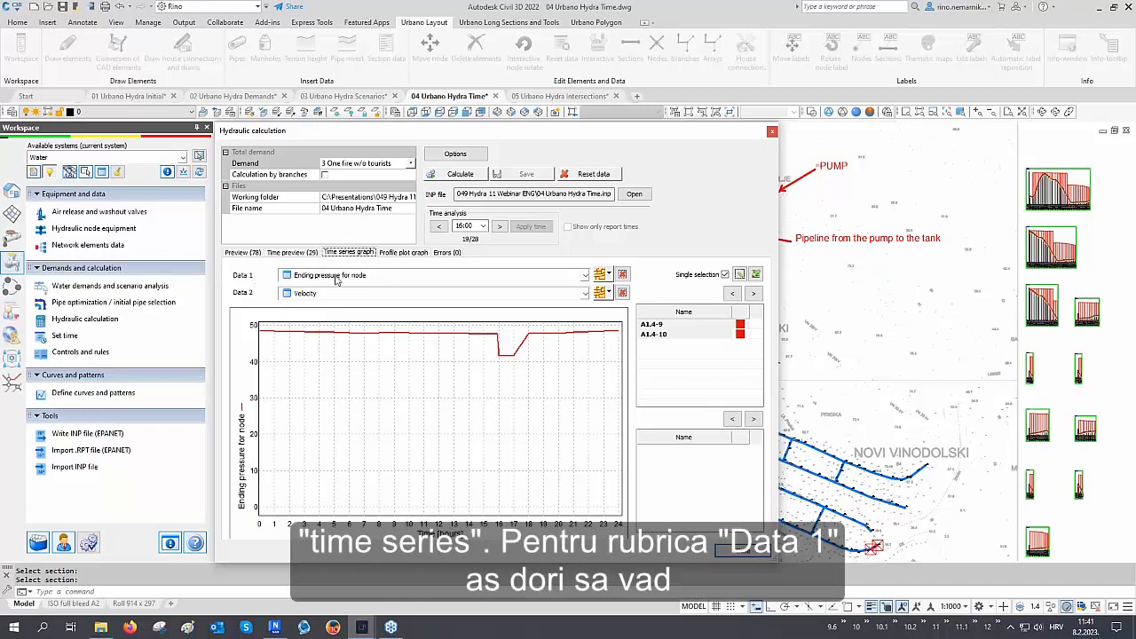
left_click(337, 280)
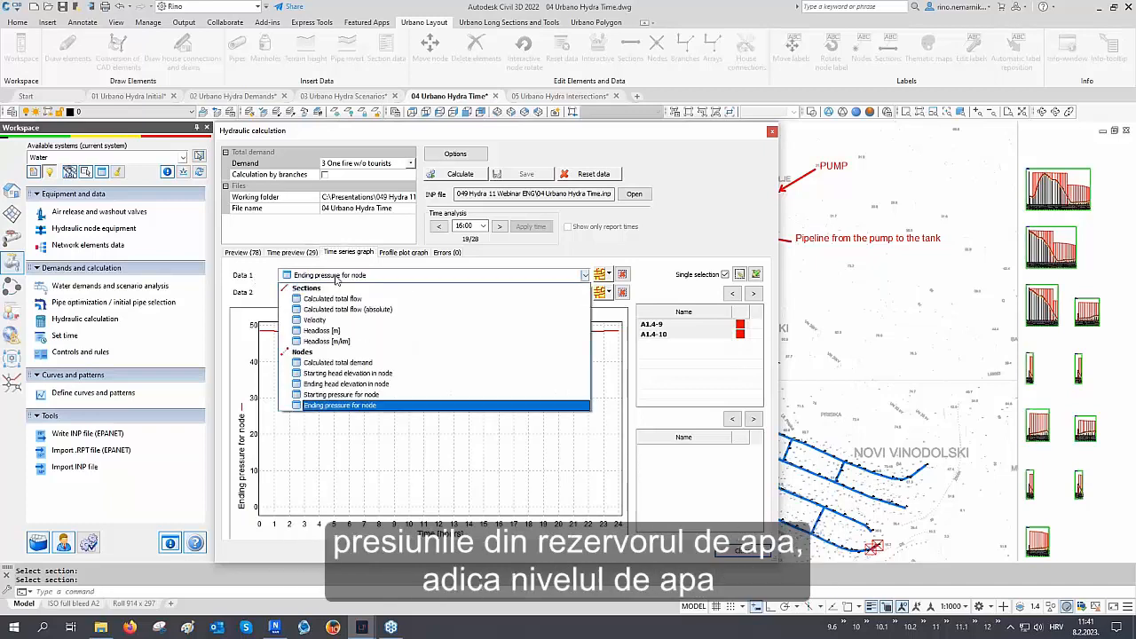
left_click(336, 280)
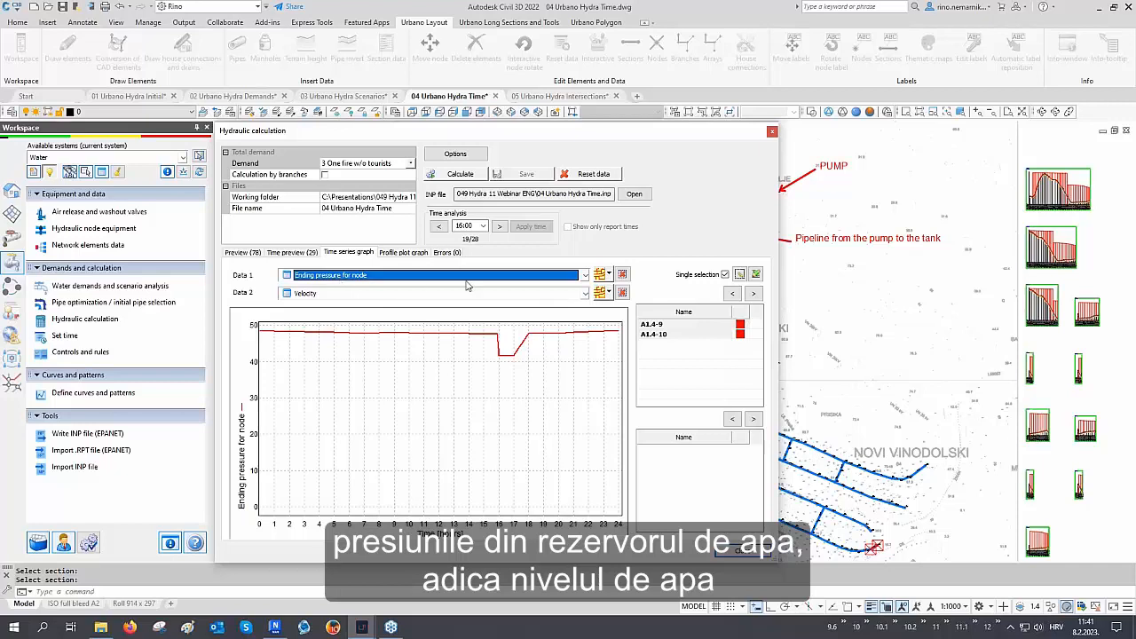
left_click(608, 275)
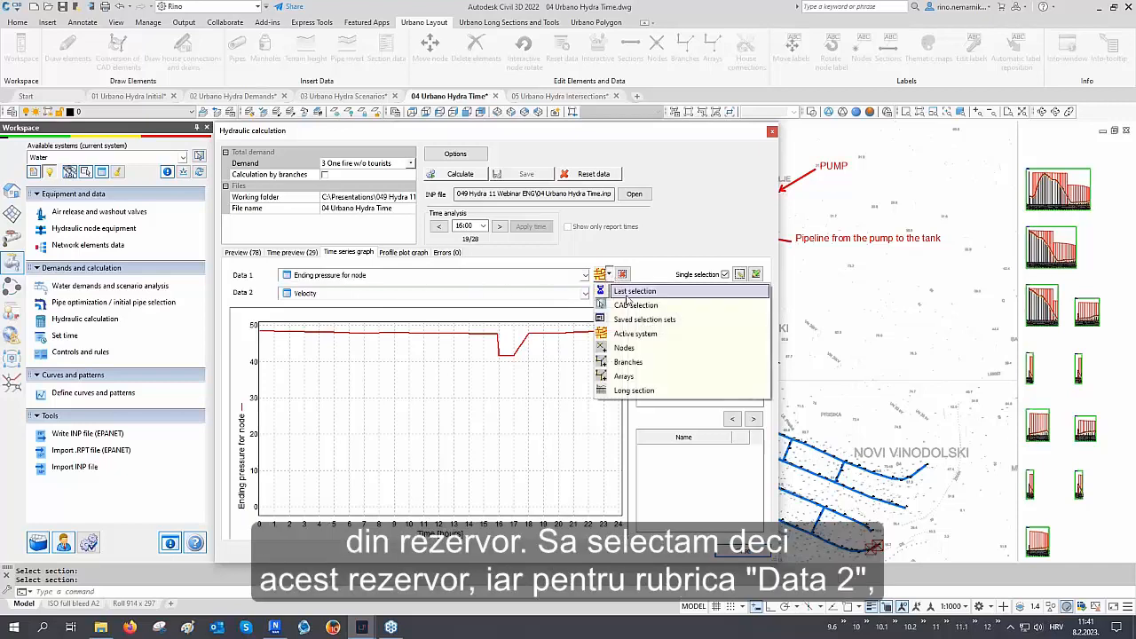
left_click(624, 348)
left_click(691, 271)
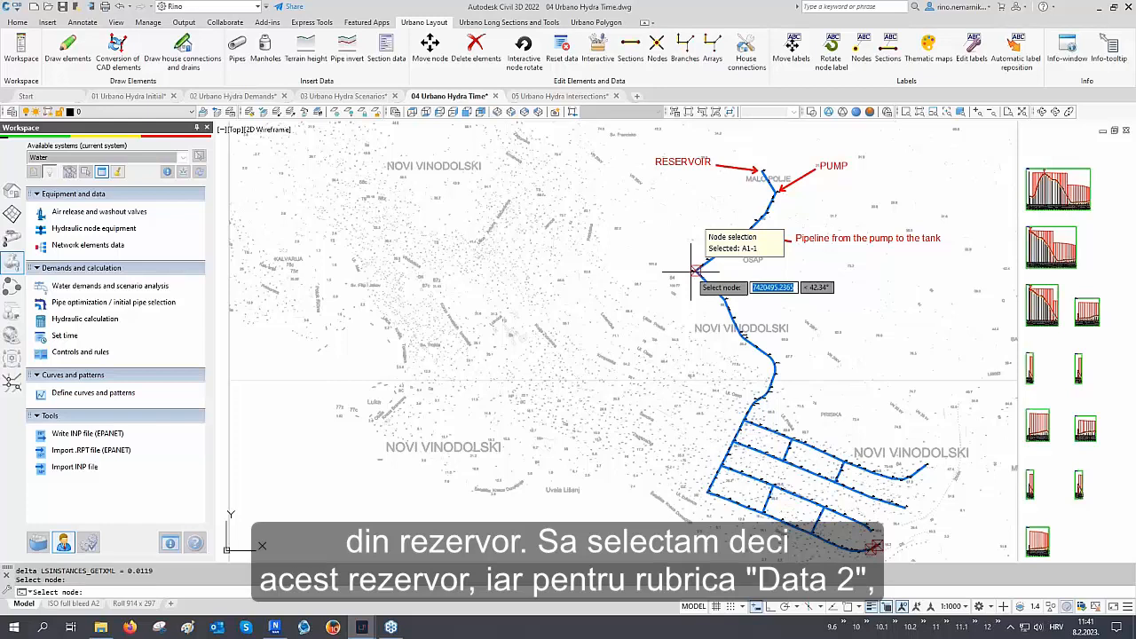
Plot velocity as the second data series for pipe P2 picked near the pump, then close the calculation dialog
left_click(308, 293)
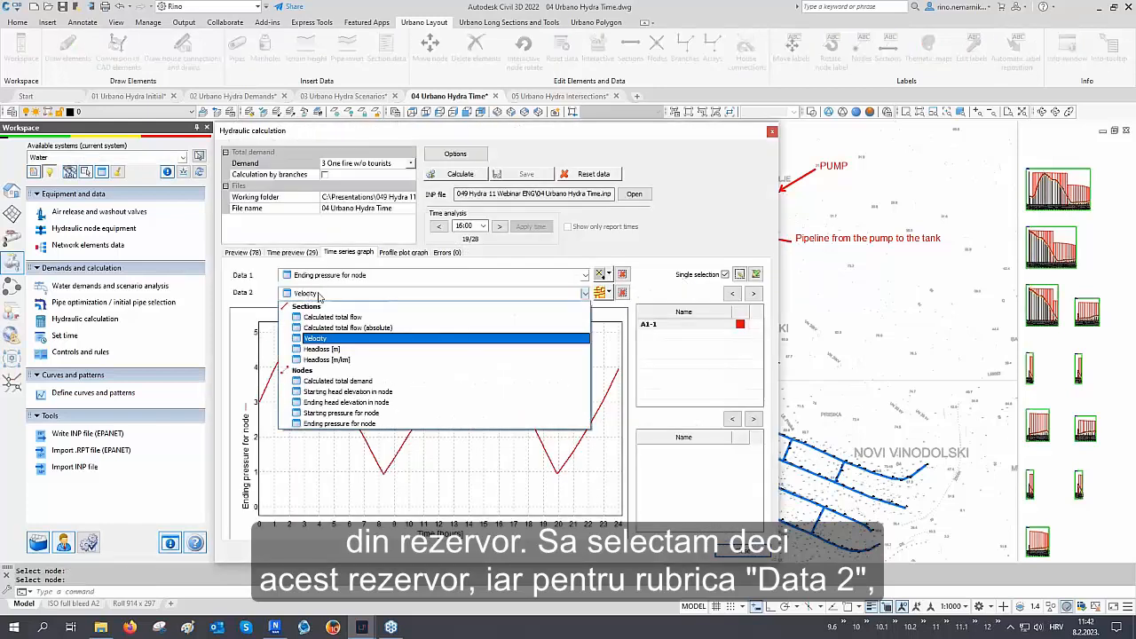
left_click(319, 296)
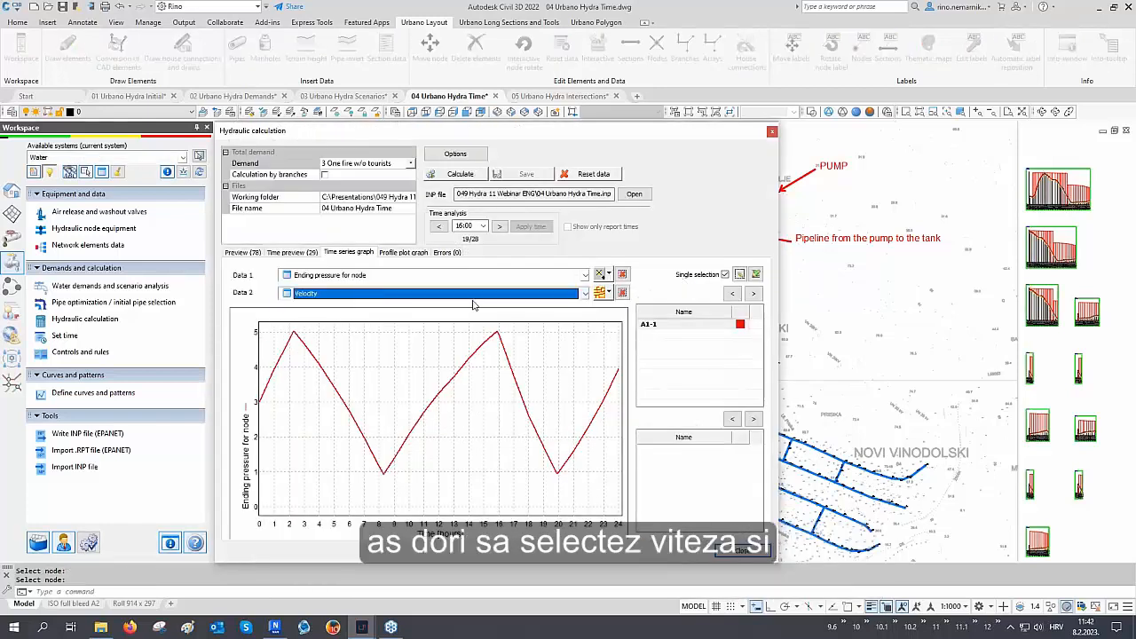
left_click(609, 296)
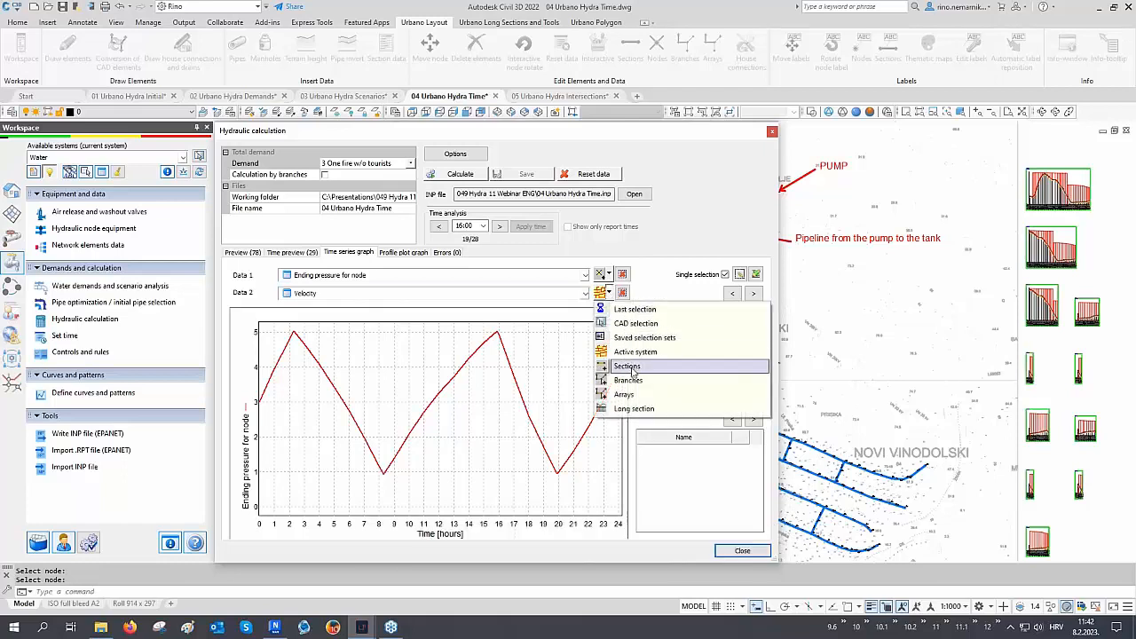
left_click(621, 367)
middle_click_drag(777, 201, 796, 208)
left_click(796, 209)
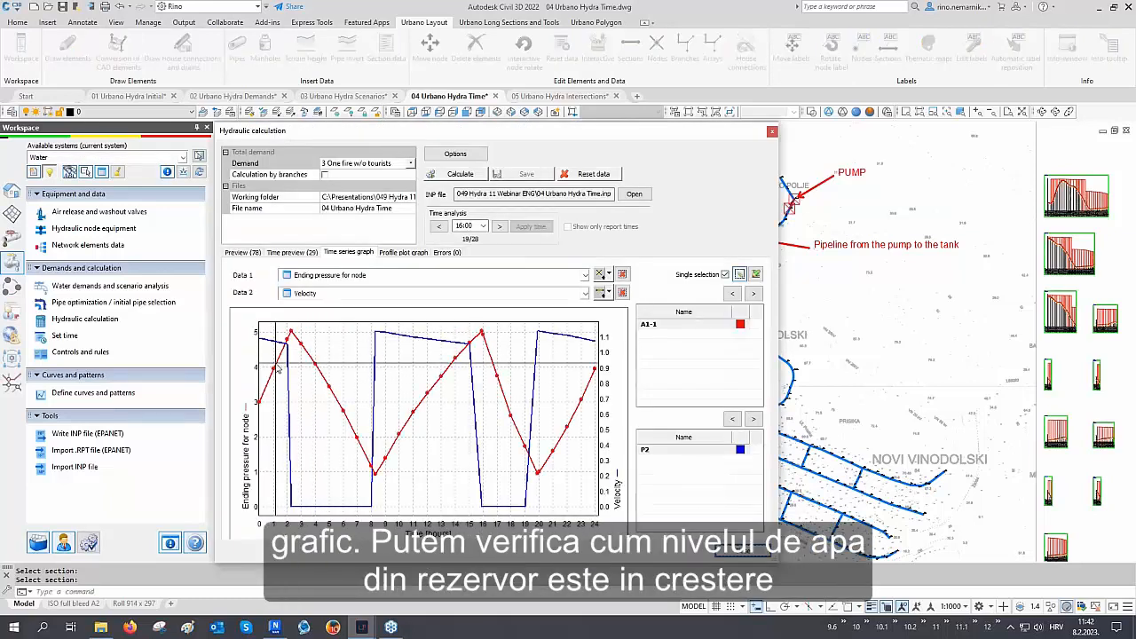
mouse_move(282, 359)
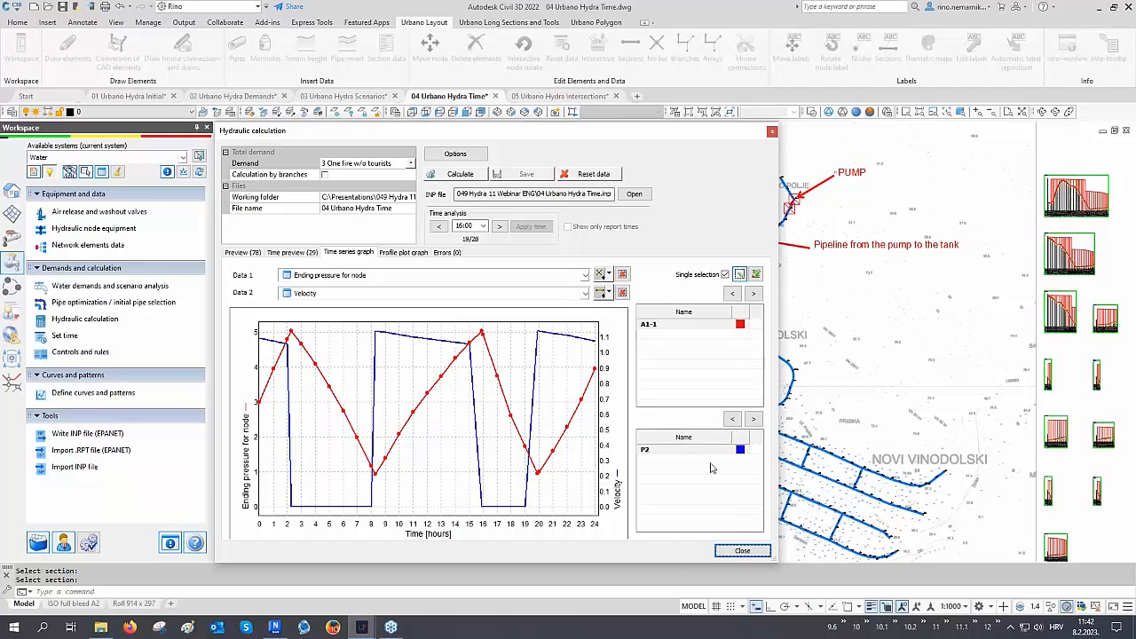
left_click(740, 552)
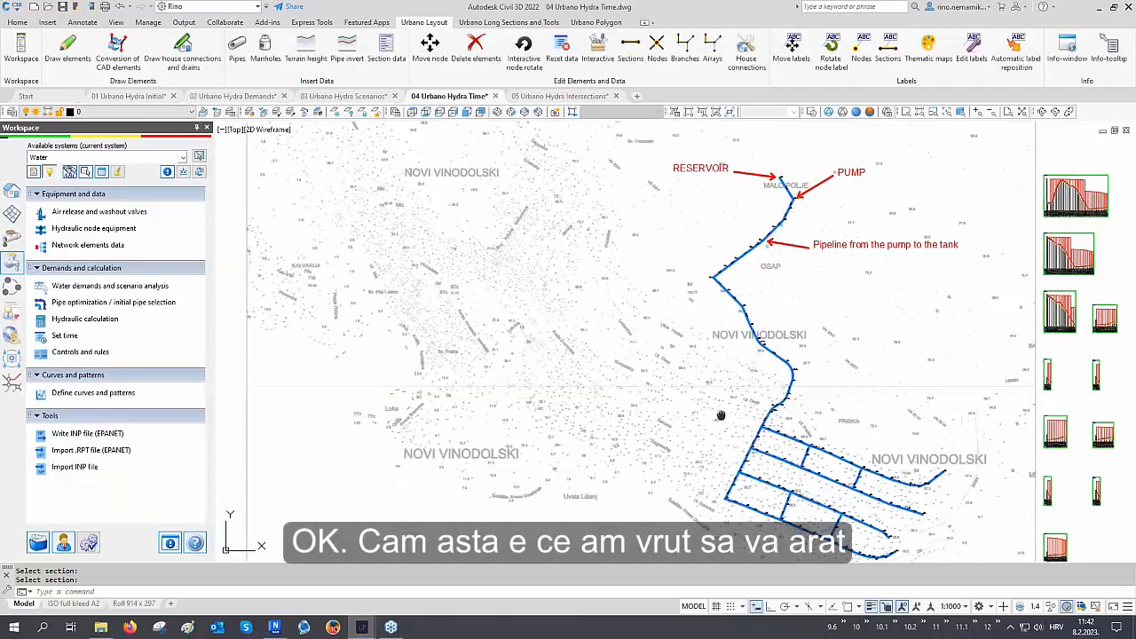
Restore the 05 Urbano layers layer state
middle_click_drag(737, 405, 441, 405)
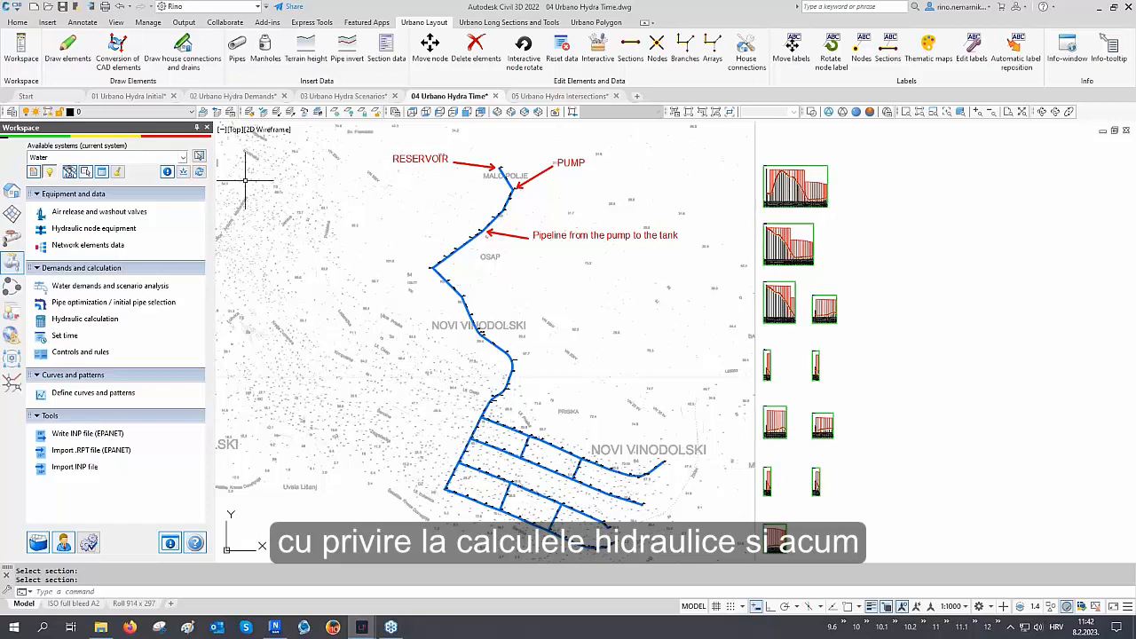
left_click(230, 115)
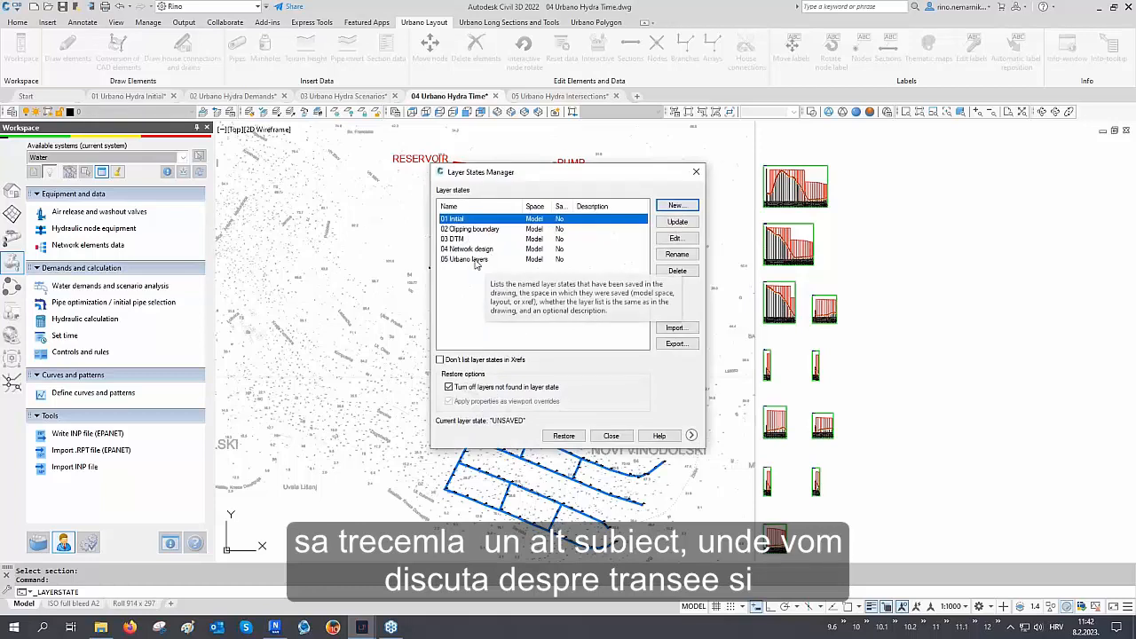
left_click(471, 260)
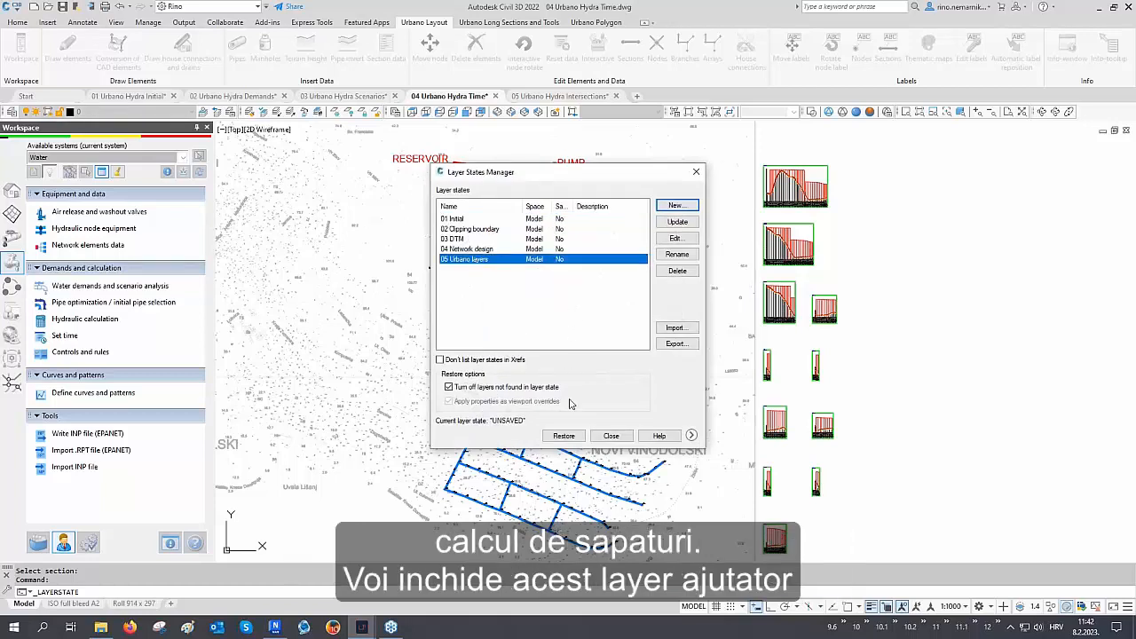
left_click(563, 436)
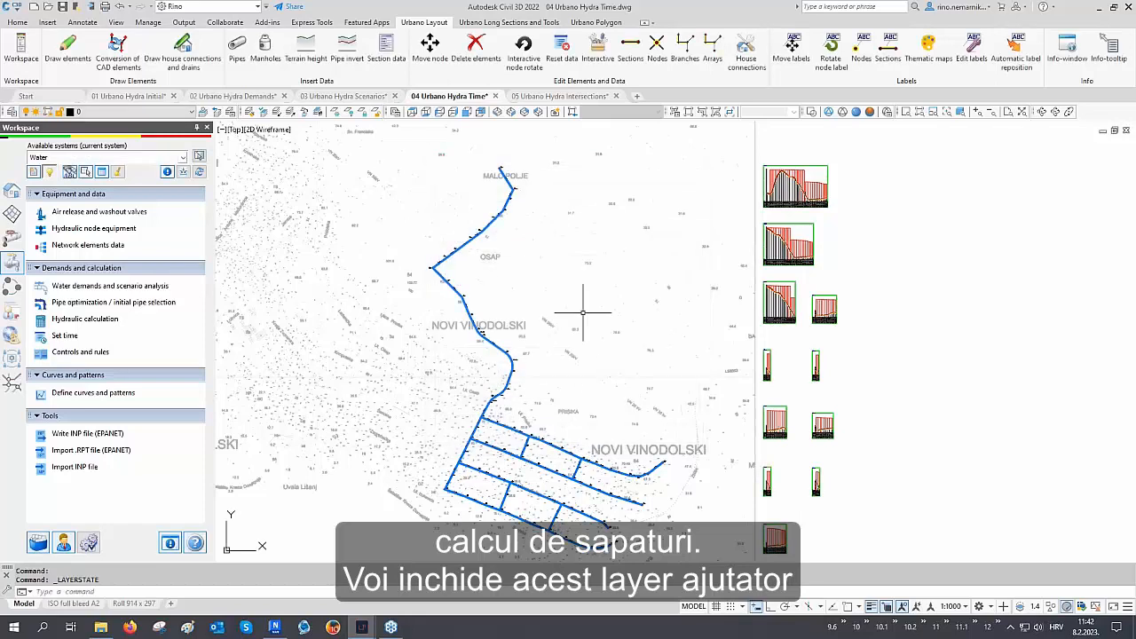
Zoom into a longitudinal profile to examine the trench excavation and road layers along the pipe
scroll(696, 235, "up", 5)
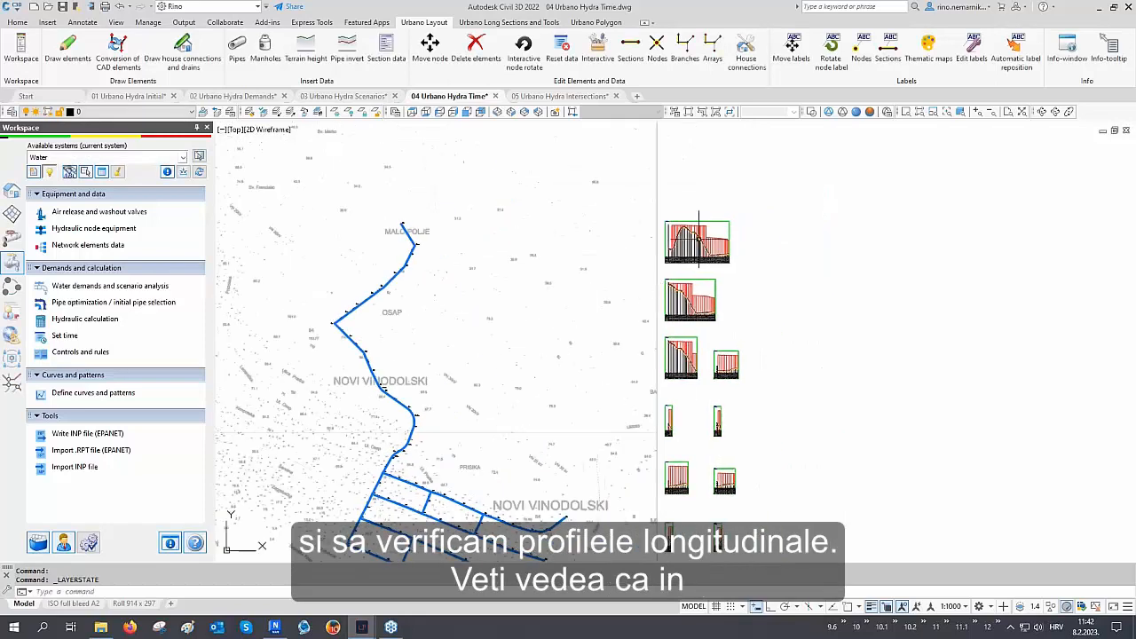
scroll(696, 236, "up", 6)
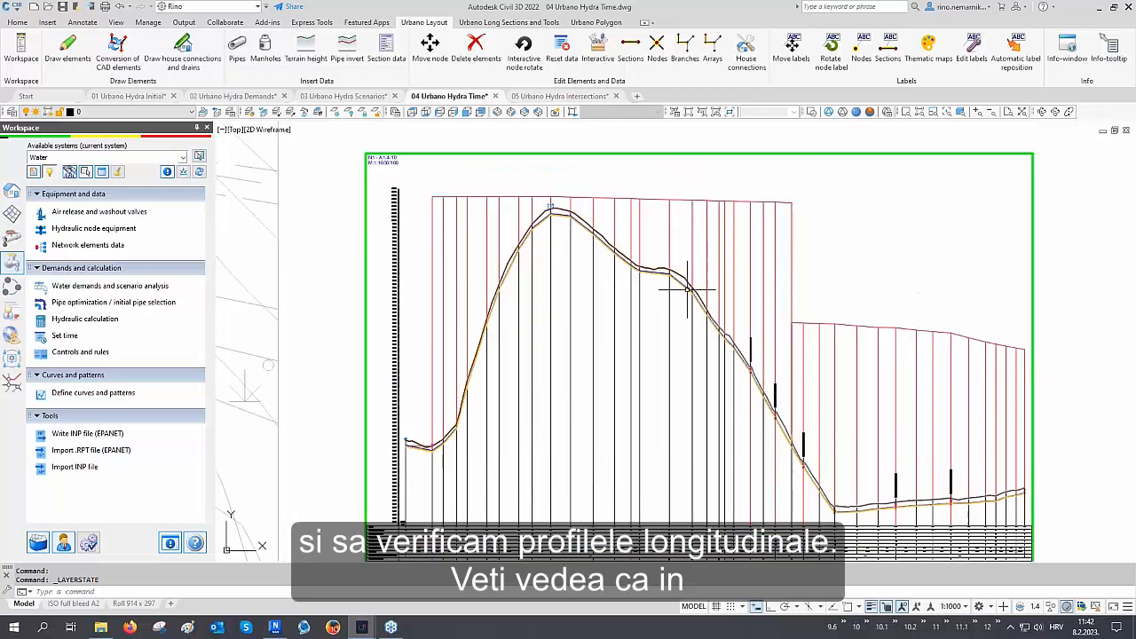
scroll(702, 295, "up", 5)
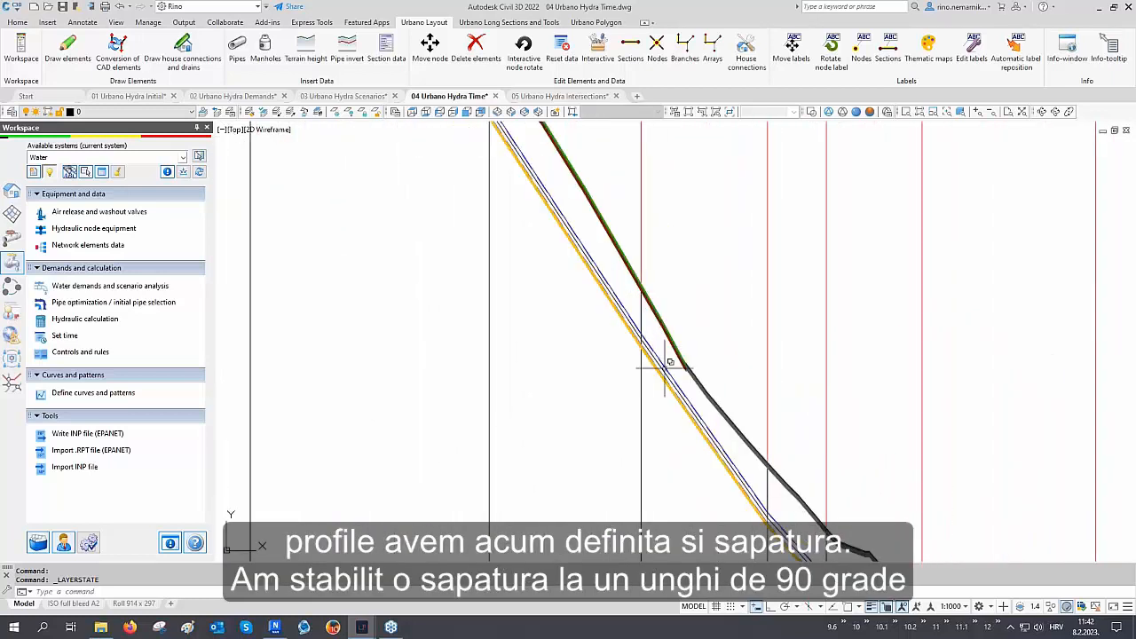
scroll(697, 337, "up", 2)
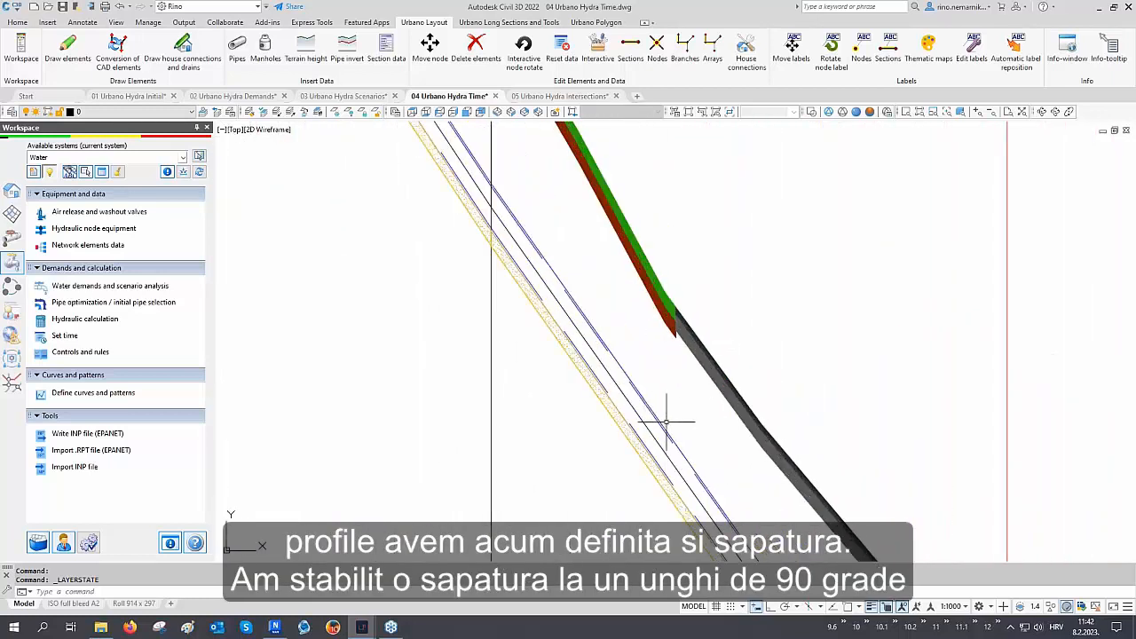
middle_click_drag(643, 430, 628, 404)
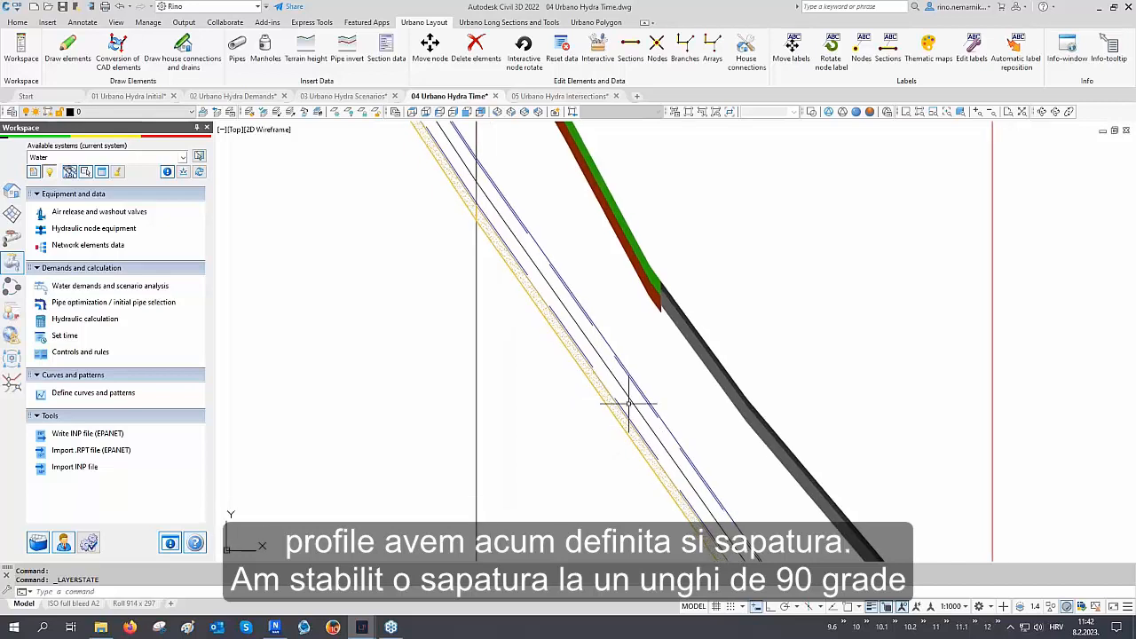
scroll(627, 404, "up", 2)
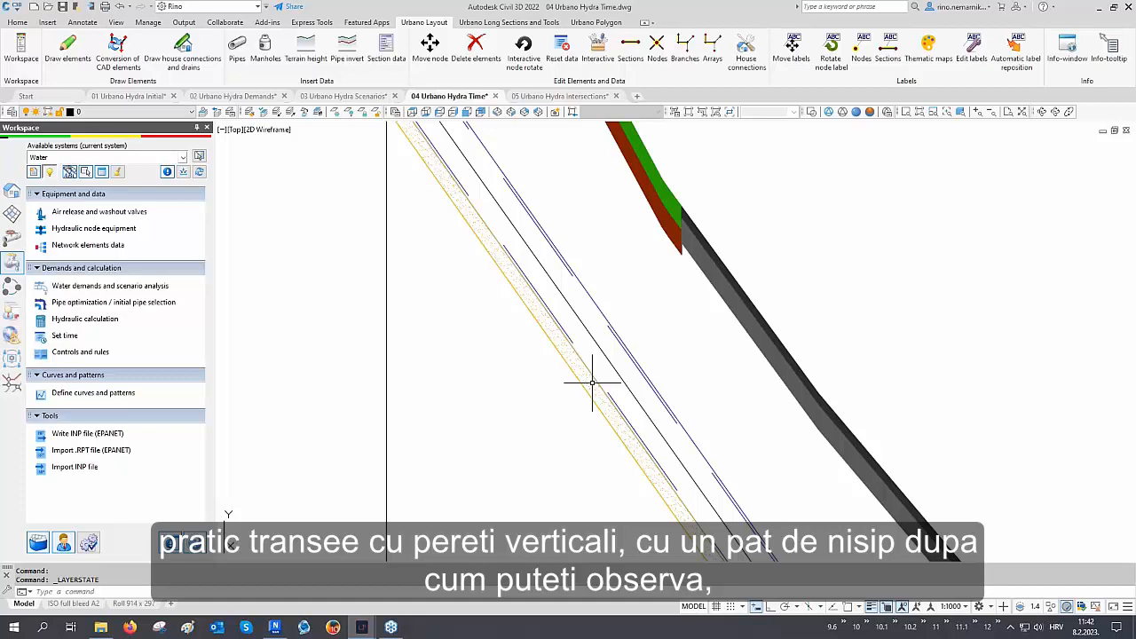
middle_click_drag(674, 295, 663, 338)
middle_click_drag(697, 257, 670, 337)
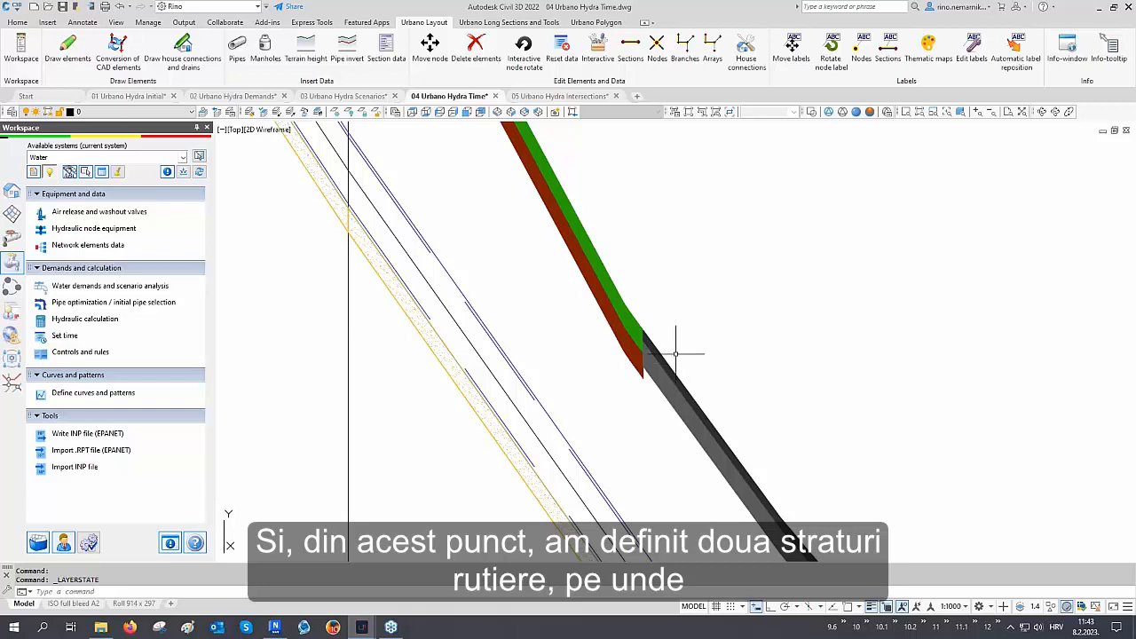
scroll(627, 286, "down", 5)
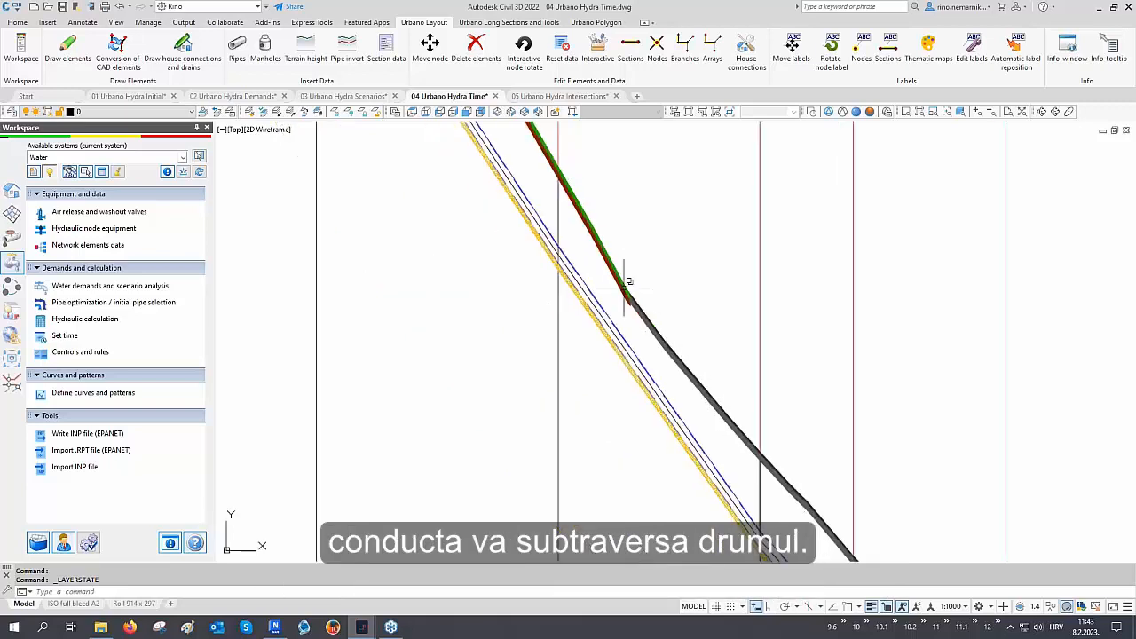
scroll(627, 311, "down", 8)
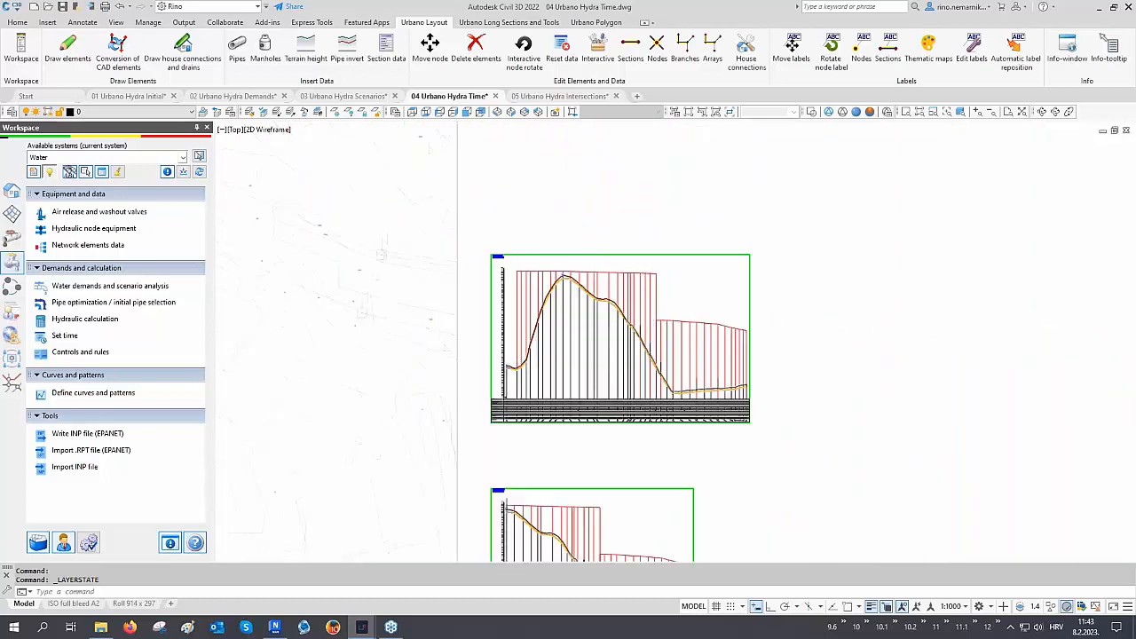
Start drawing cross sections with the 2 Cross sections 20:1 Sand definition, selecting by arrays, and pick the main network array
middle_click_drag(500, 452, 531, 309)
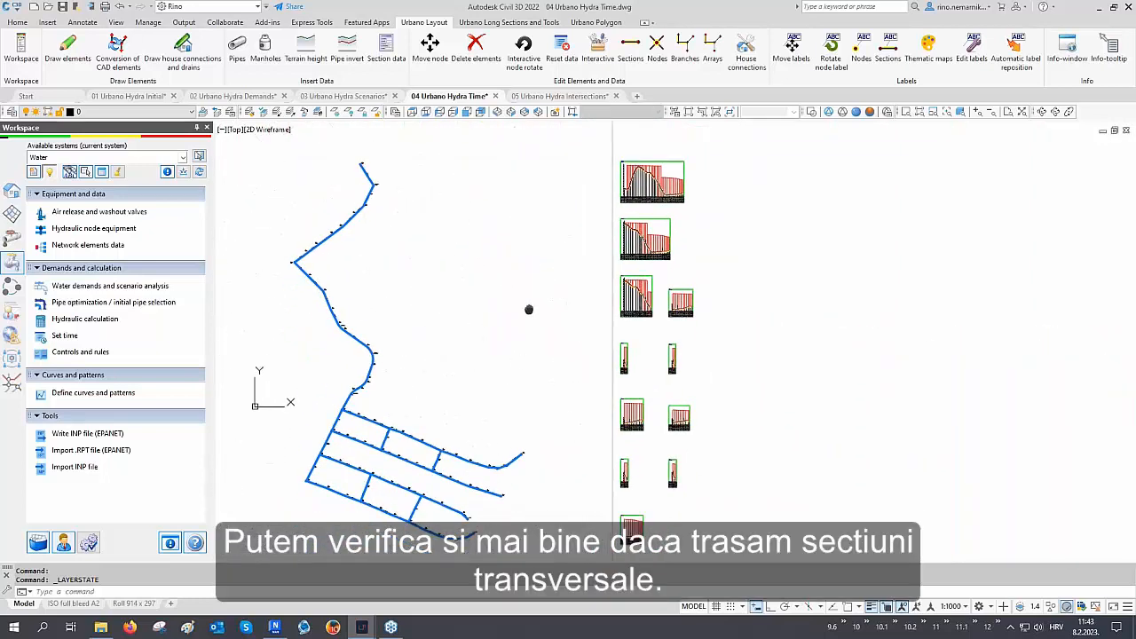
left_click(13, 191)
scroll(141, 280, "down", 10)
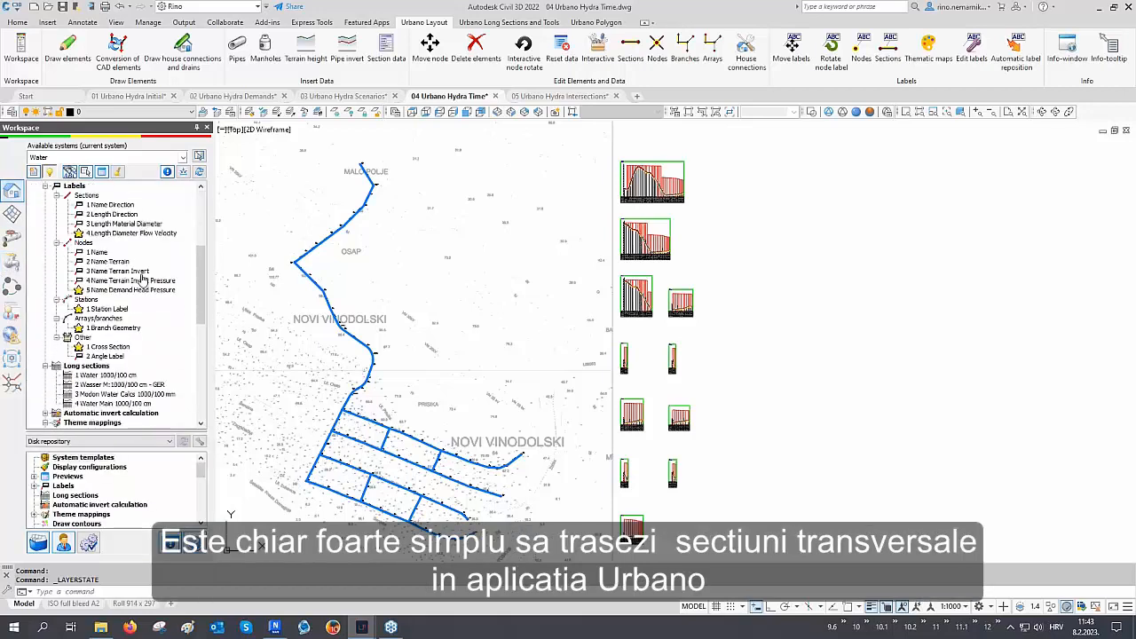
scroll(141, 280, "down", 2)
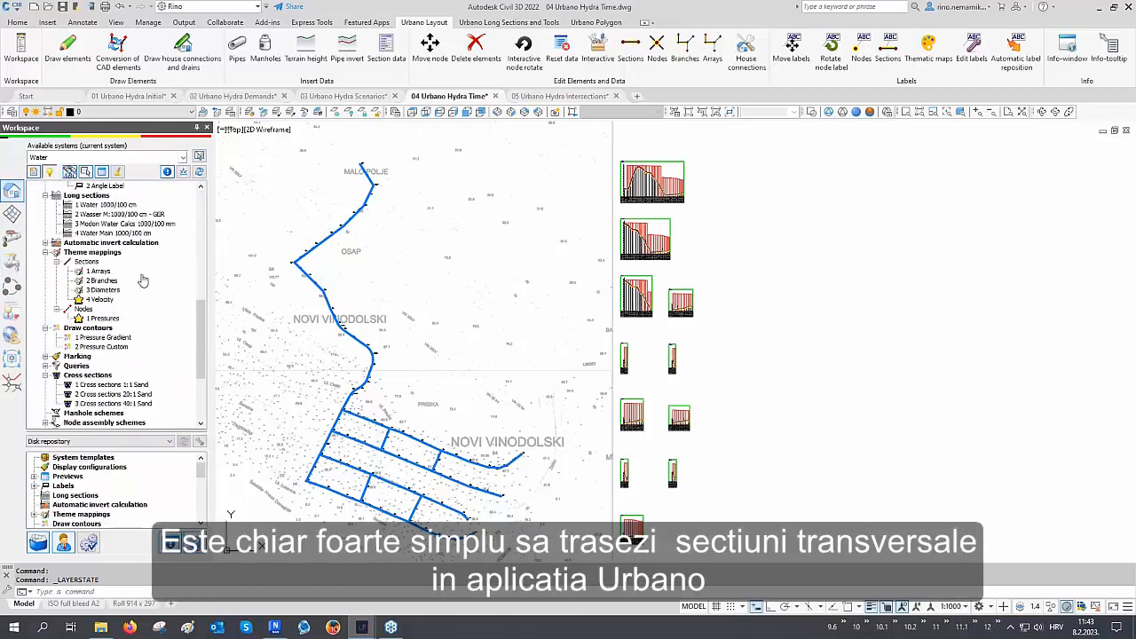
scroll(140, 310, "down", 1)
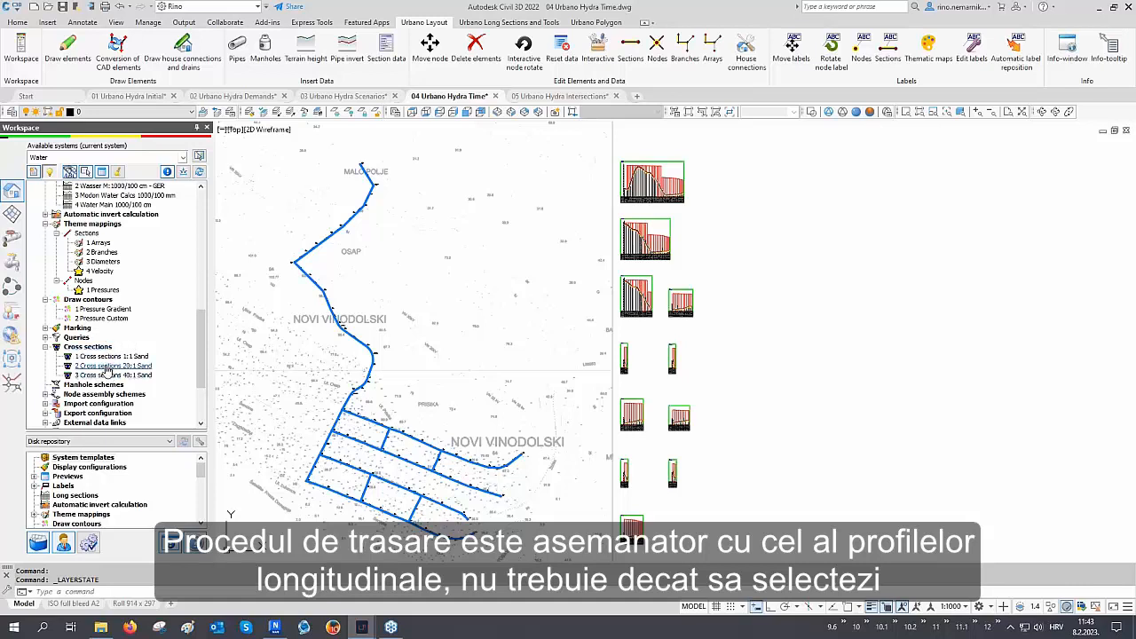
double_click(106, 368)
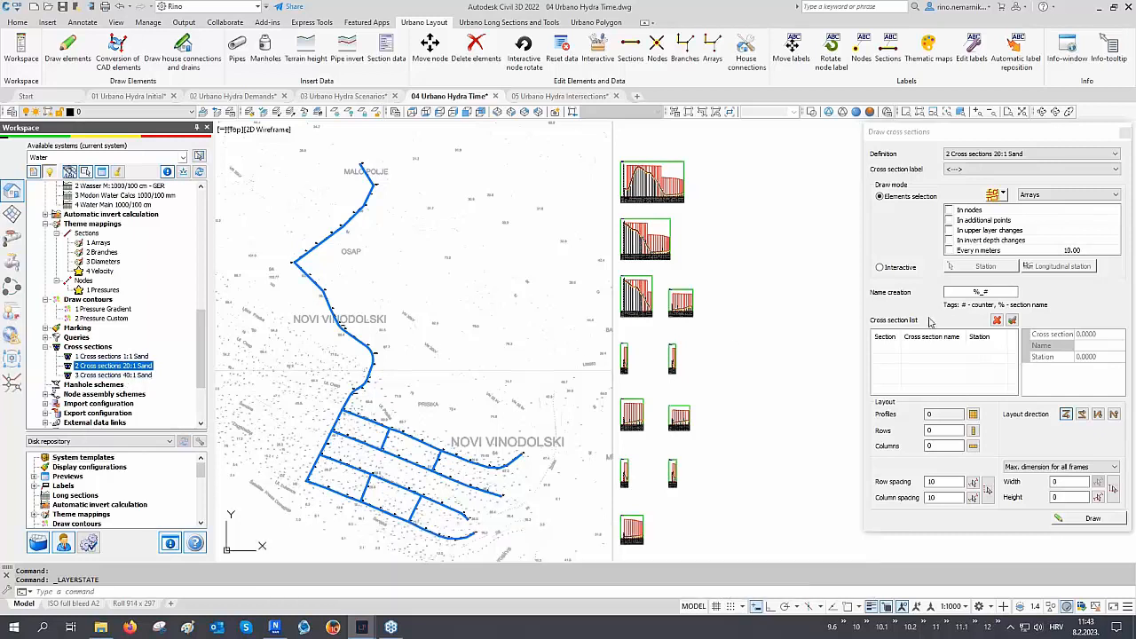
left_click(1003, 195)
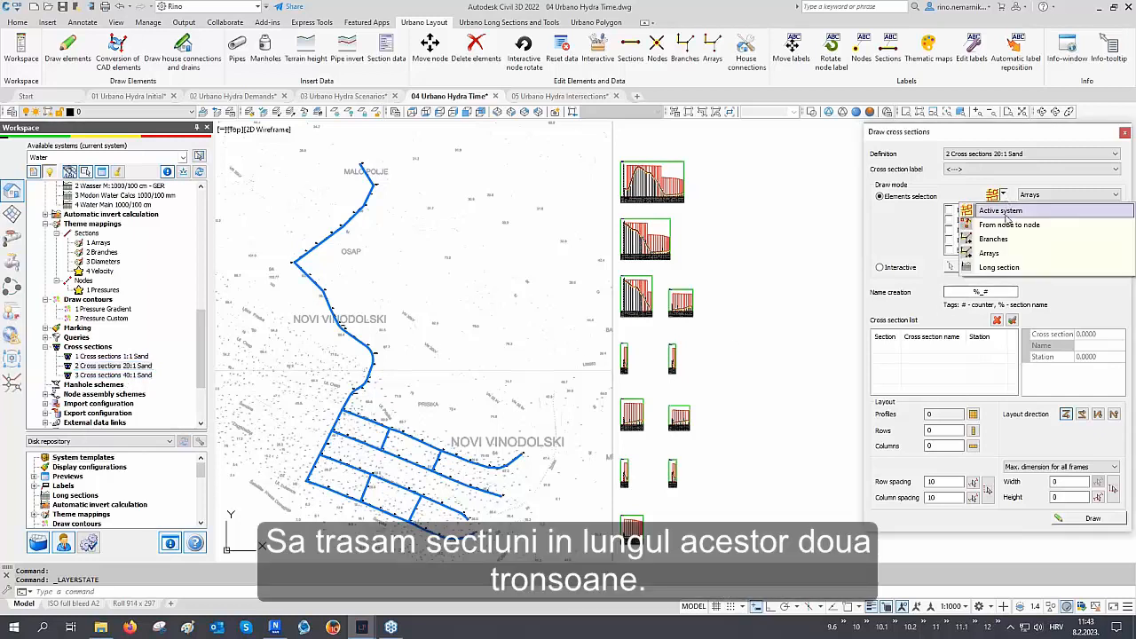
left_click(1003, 253)
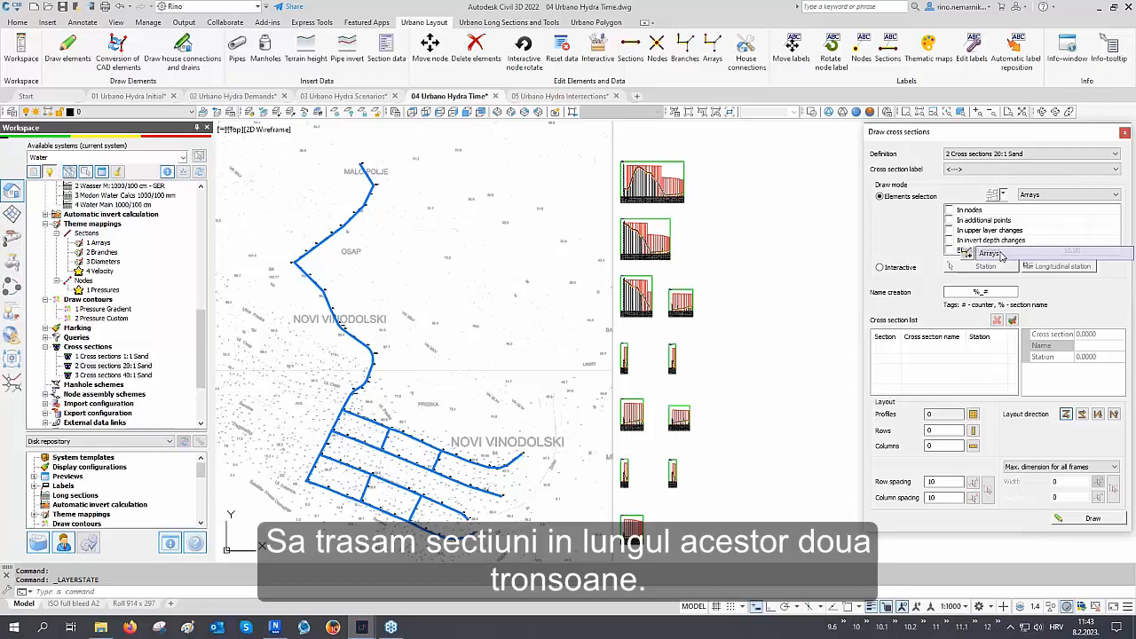
left_click(335, 470)
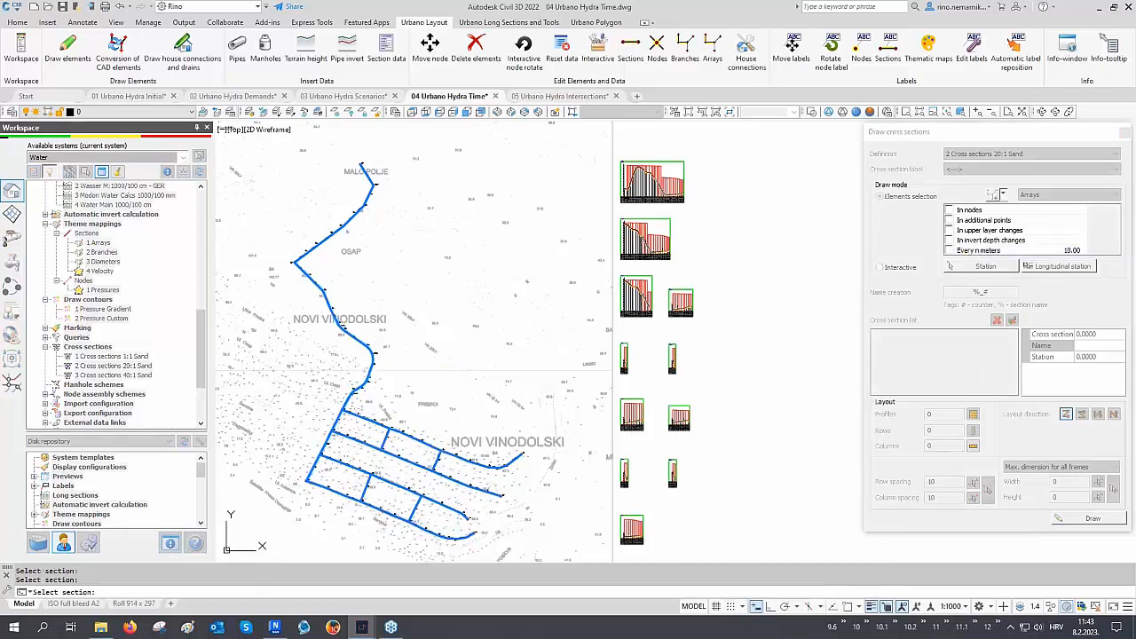
Place cross sections every 25 m along the selected arrays, draw them beside the profiles, and close the dialog
left_click(996, 252)
left_click(948, 251)
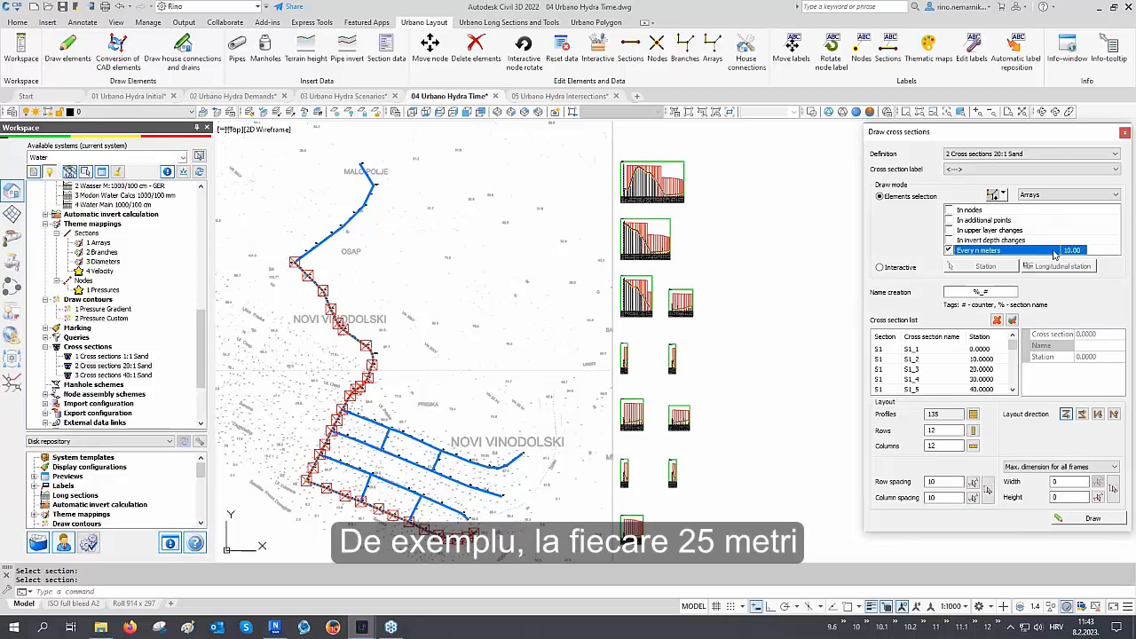
type("25")
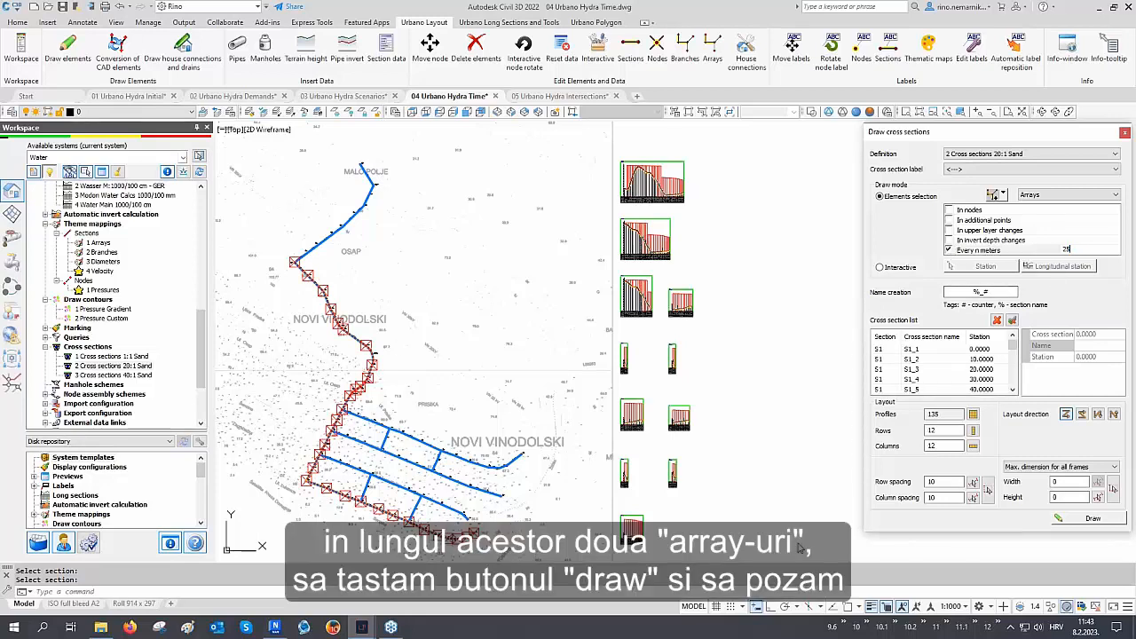
left_click(1094, 520)
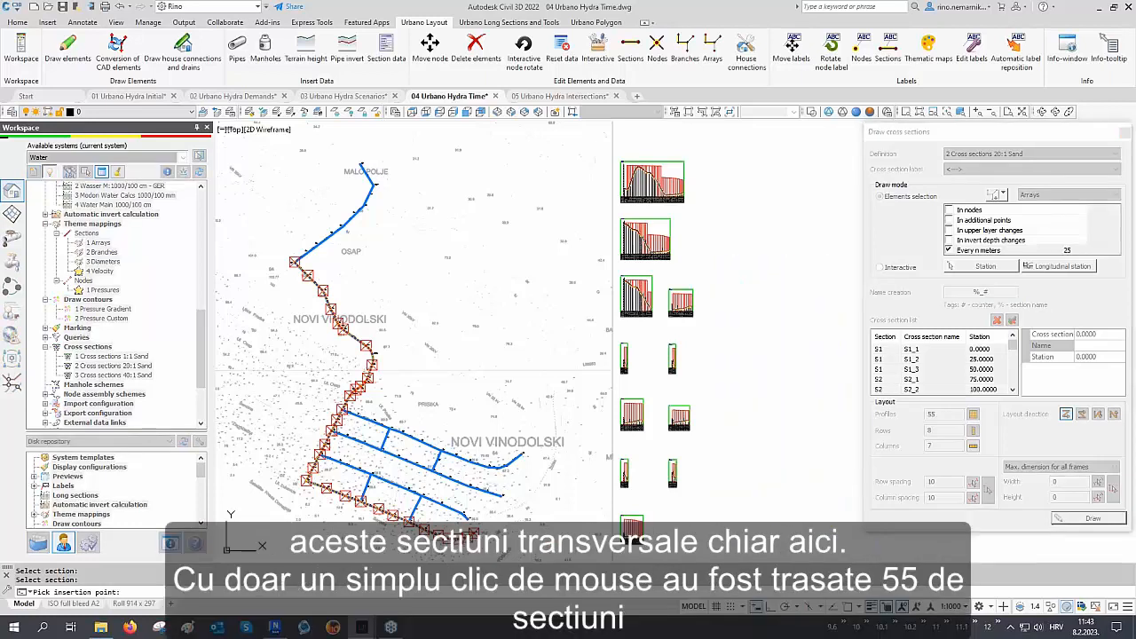
left_click(719, 525)
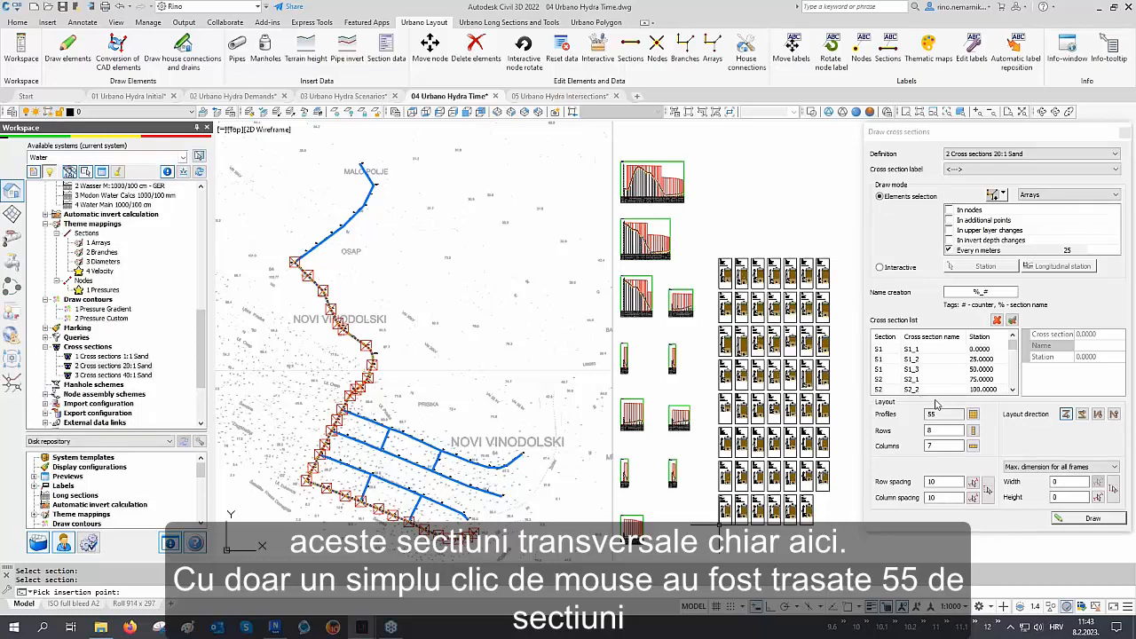
double_click(938, 412)
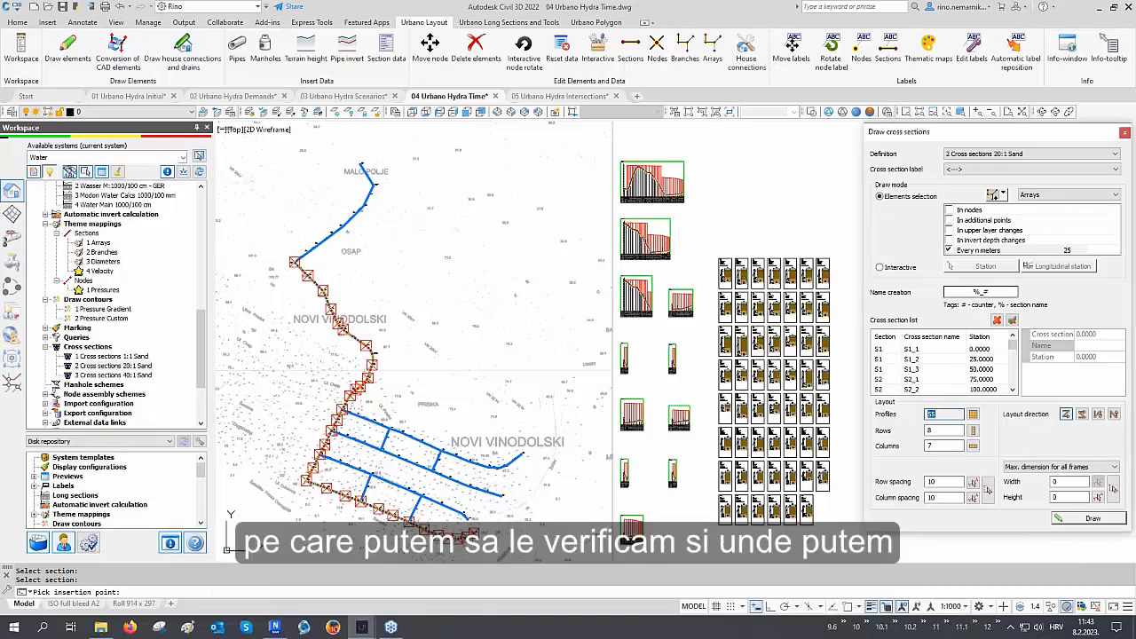
left_click(1124, 132)
Zoom into the drawn cross sections to examine the trench dimensions, areas and surface layers
middle_click_drag(929, 261, 926, 266)
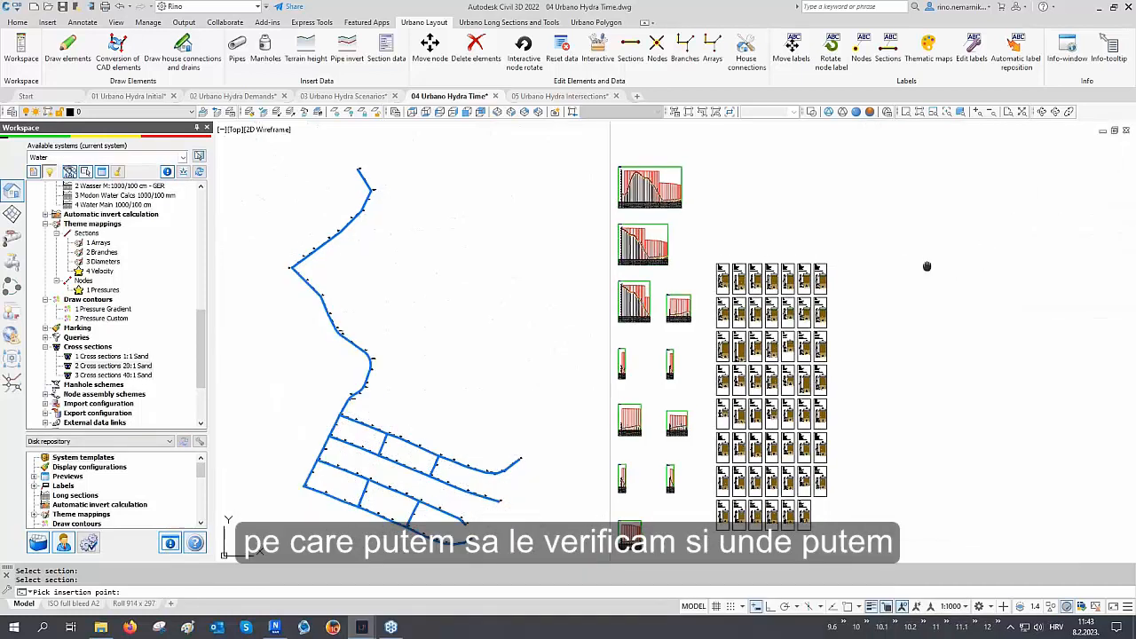
scroll(754, 284, "up", 8)
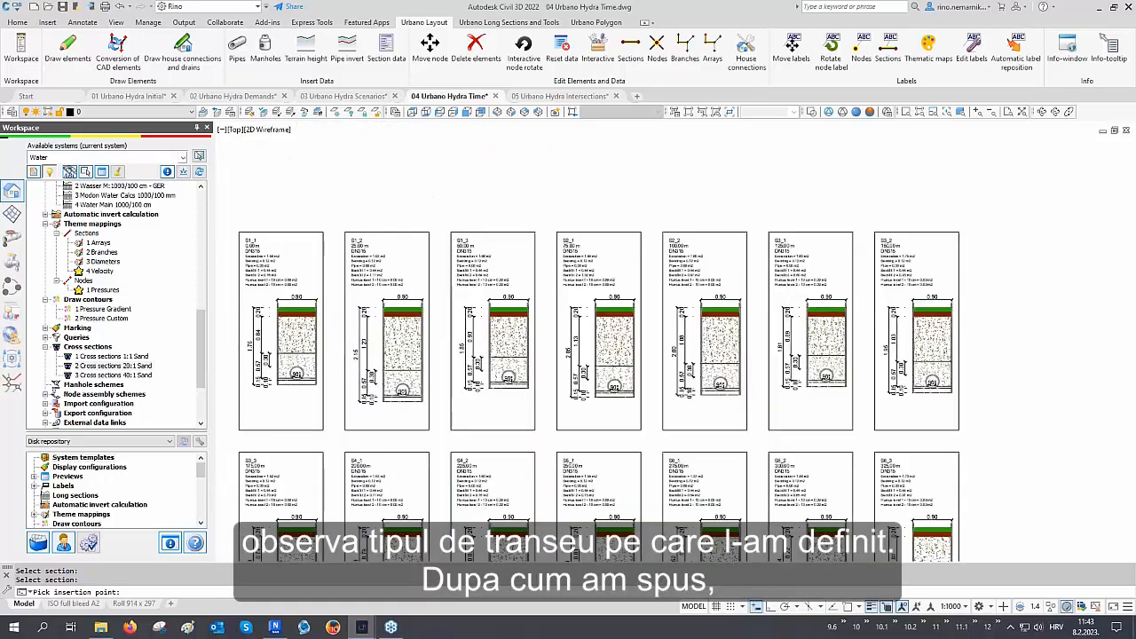
scroll(846, 305, "up", 4)
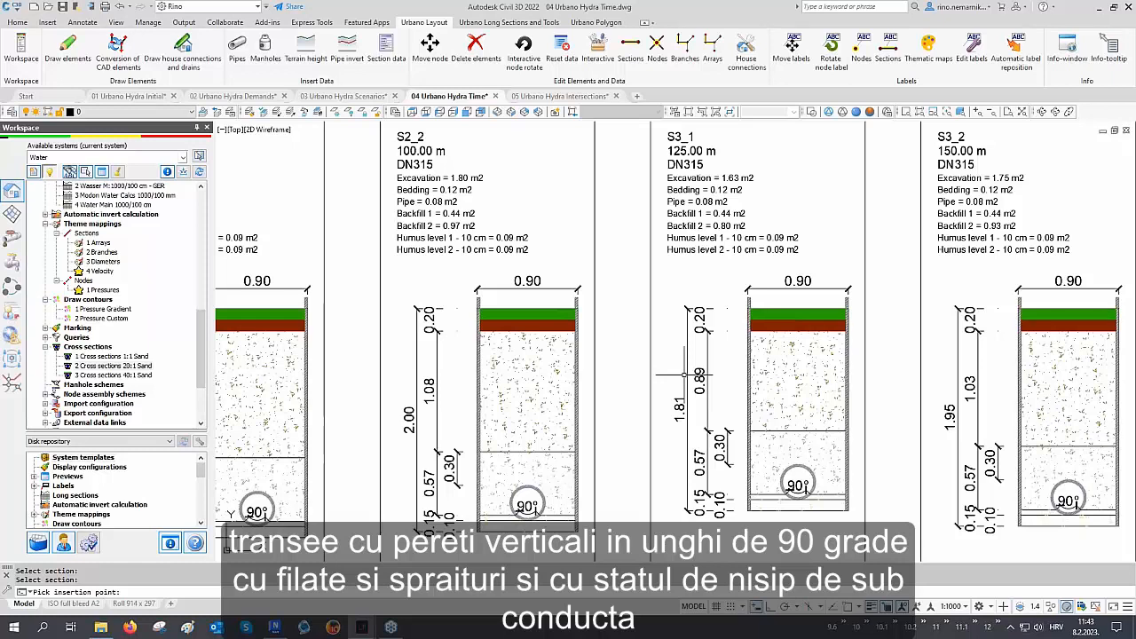
scroll(482, 492, "up", 2)
middle_click_drag(481, 490, 488, 413)
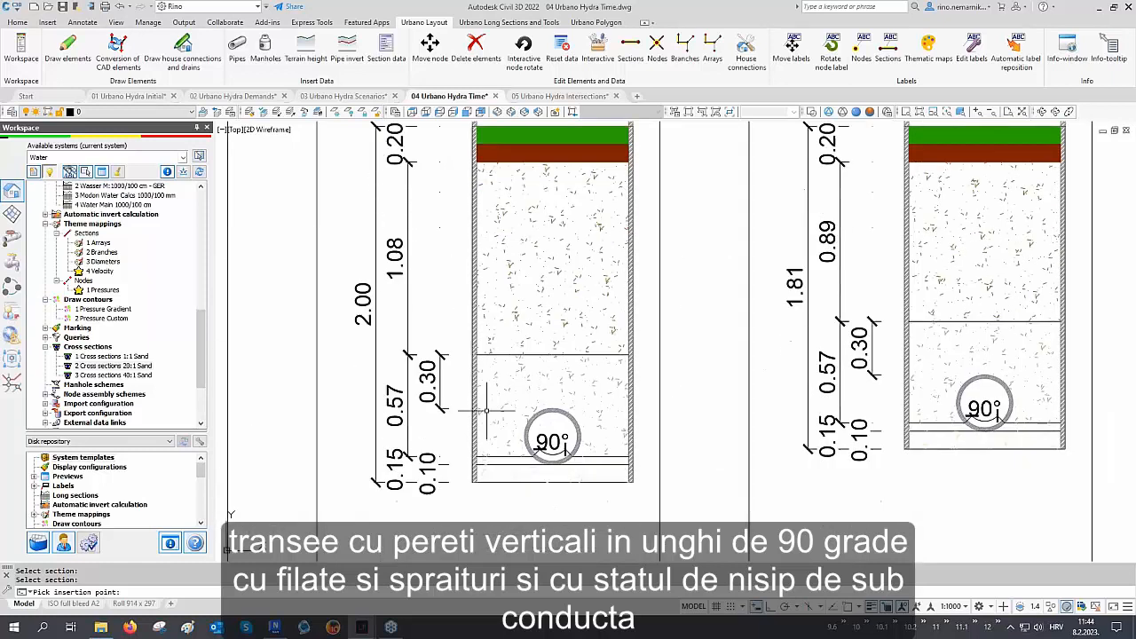
scroll(549, 416, "down", 6)
middle_click_drag(570, 484, 590, 367)
middle_click_drag(597, 490, 607, 372)
scroll(622, 466, "up", 4)
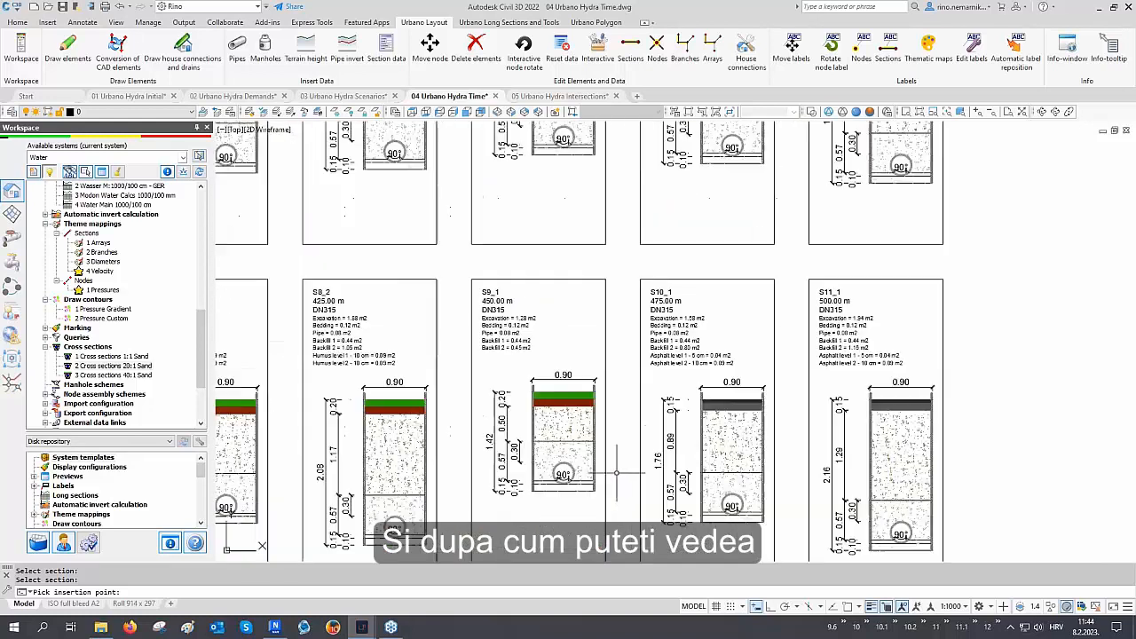
middle_click_drag(624, 468, 624, 439)
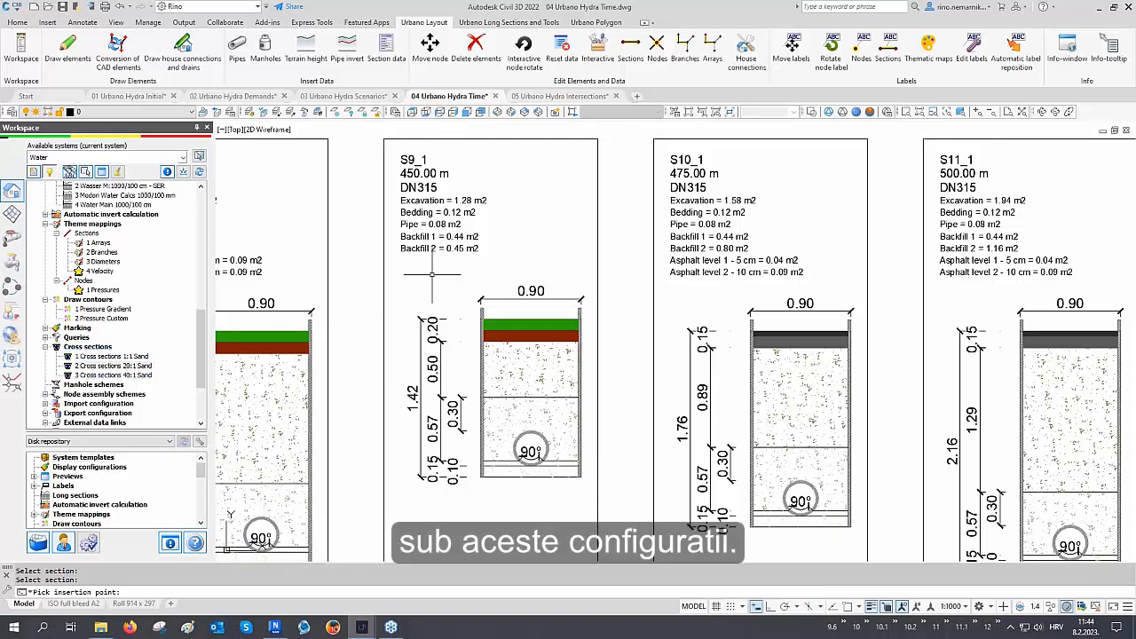
middle_click_drag(432, 274, 435, 303)
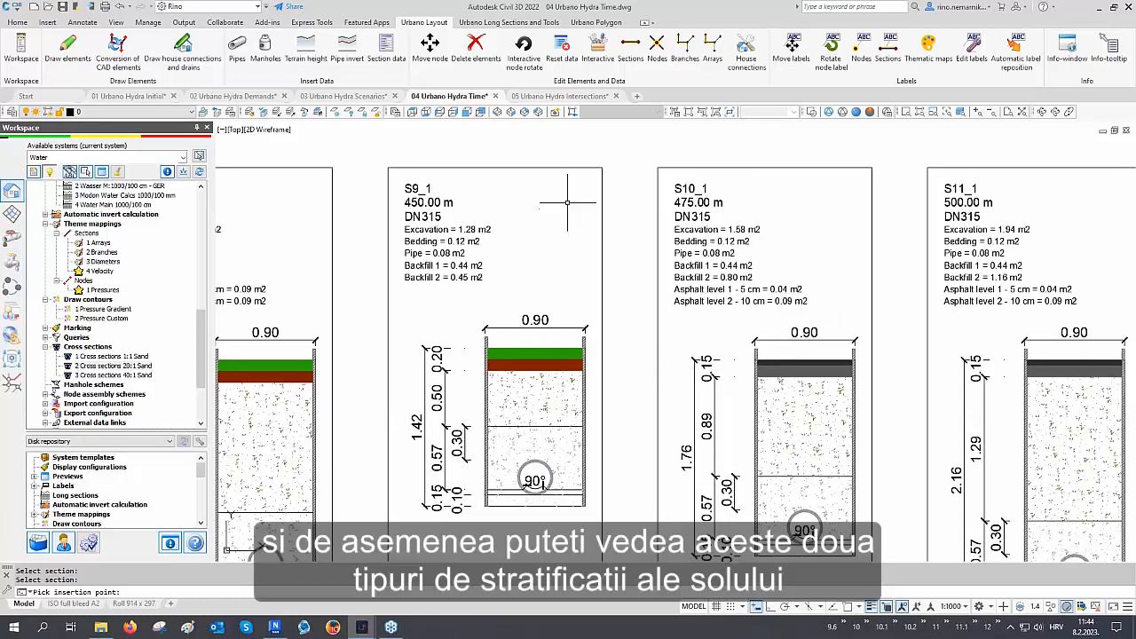
scroll(571, 195, "up", 2)
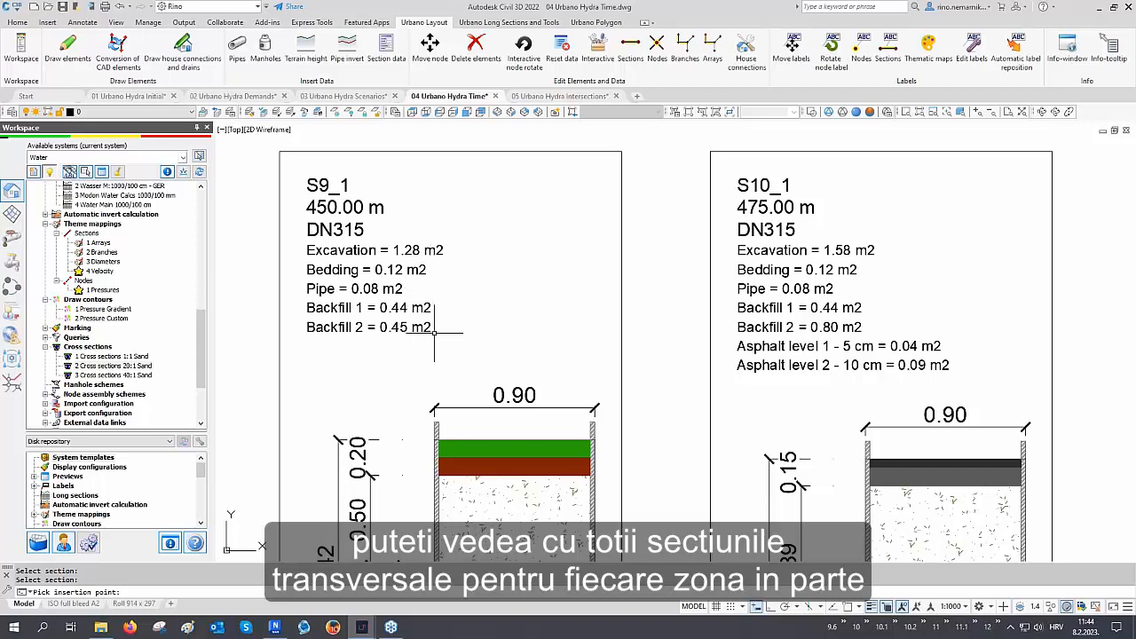
middle_click_drag(436, 321, 434, 277)
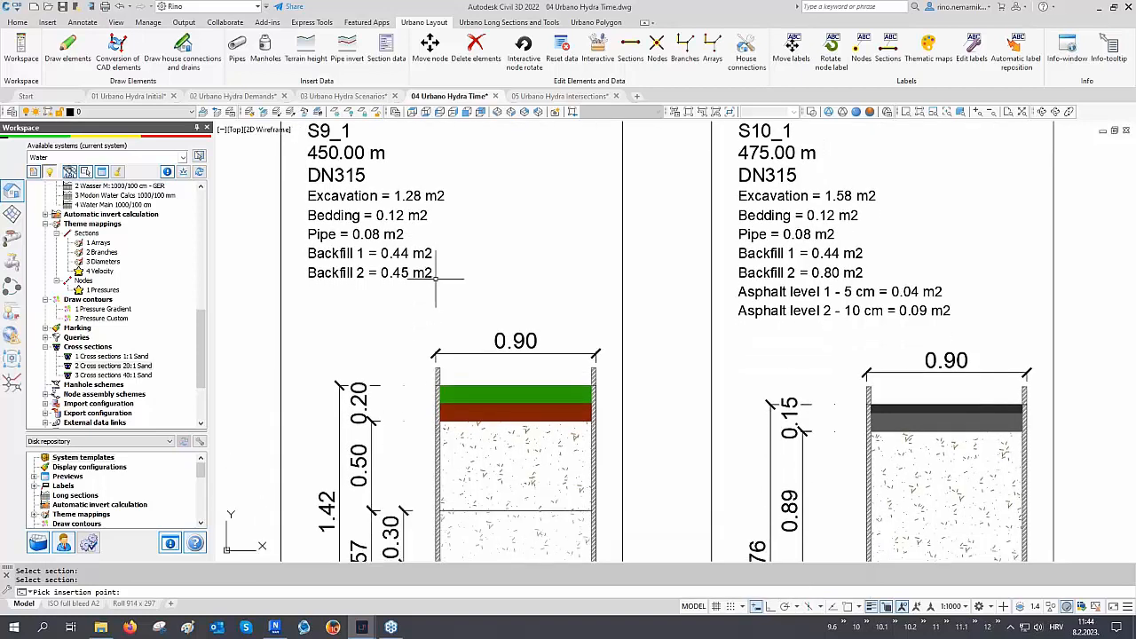
scroll(436, 278, "down", 10)
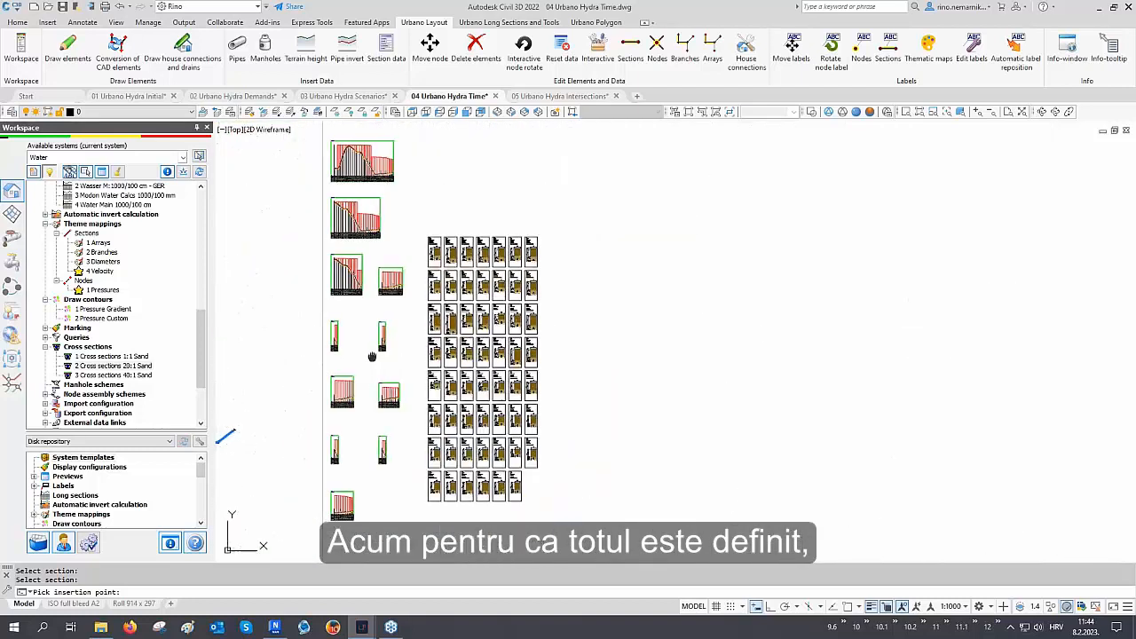
Run the 1 Excavation report for the whole network grouped by Array, save it and open the document
mouse_move(370, 356)
middle_mouse_down()
mouse_move(685, 353)
mouse_move(688, 379)
middle_mouse_up()
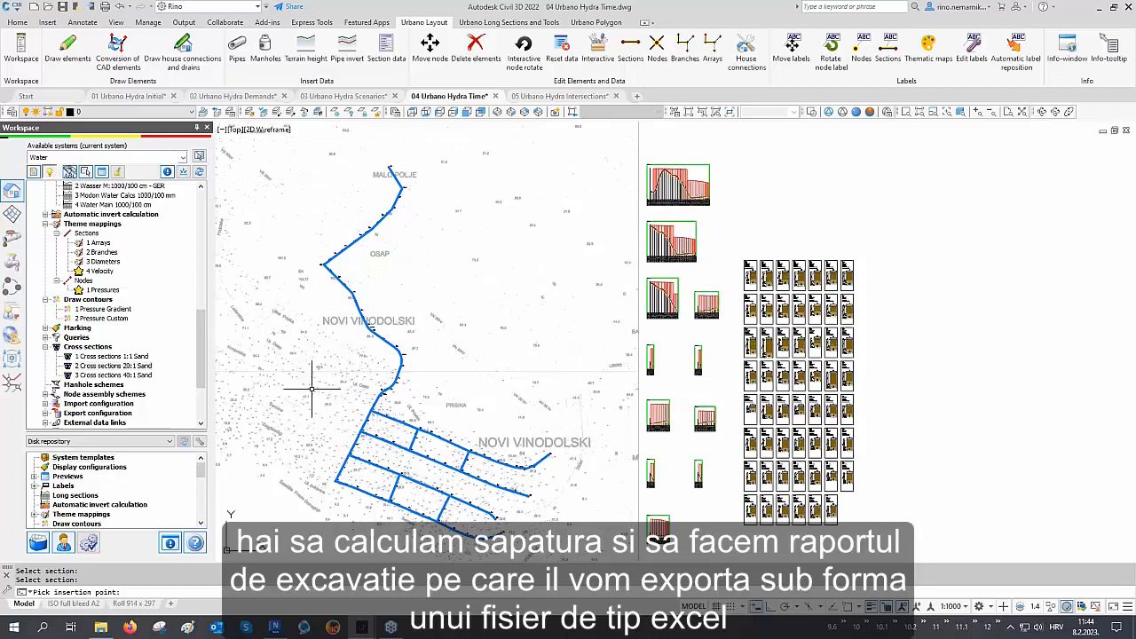
scroll(133, 333, "down", 3)
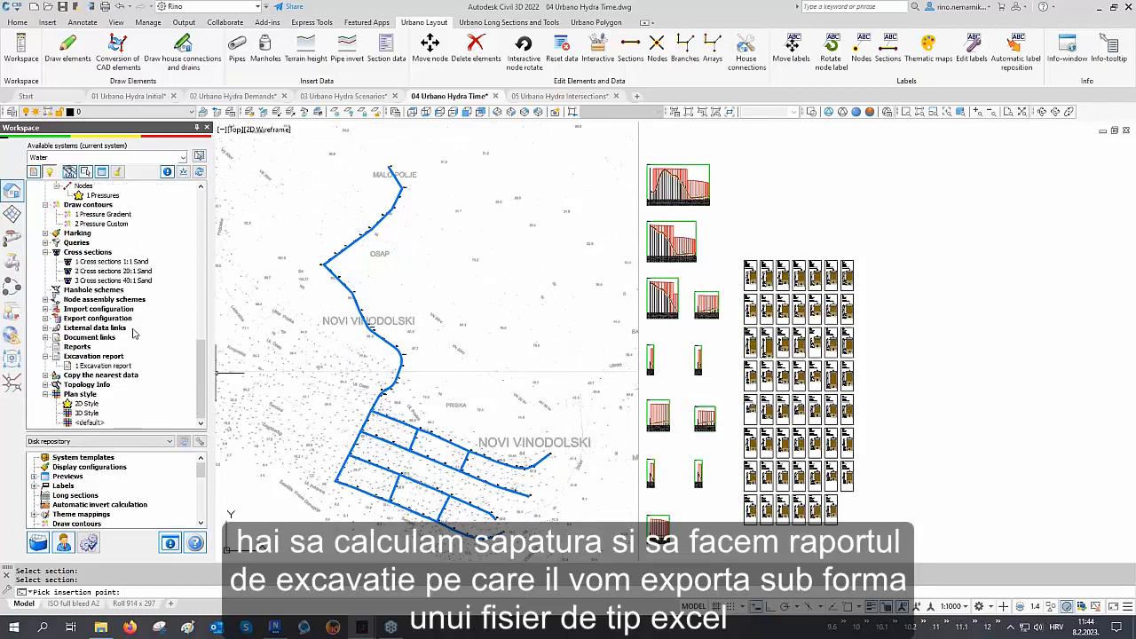
double_click(102, 365)
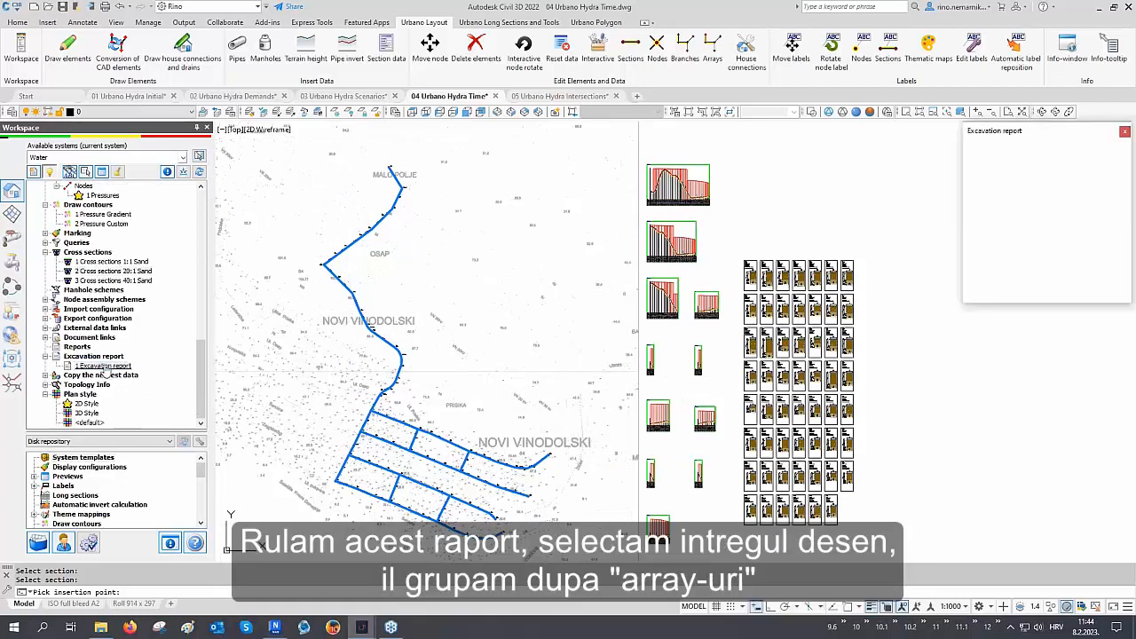
left_click(976, 291)
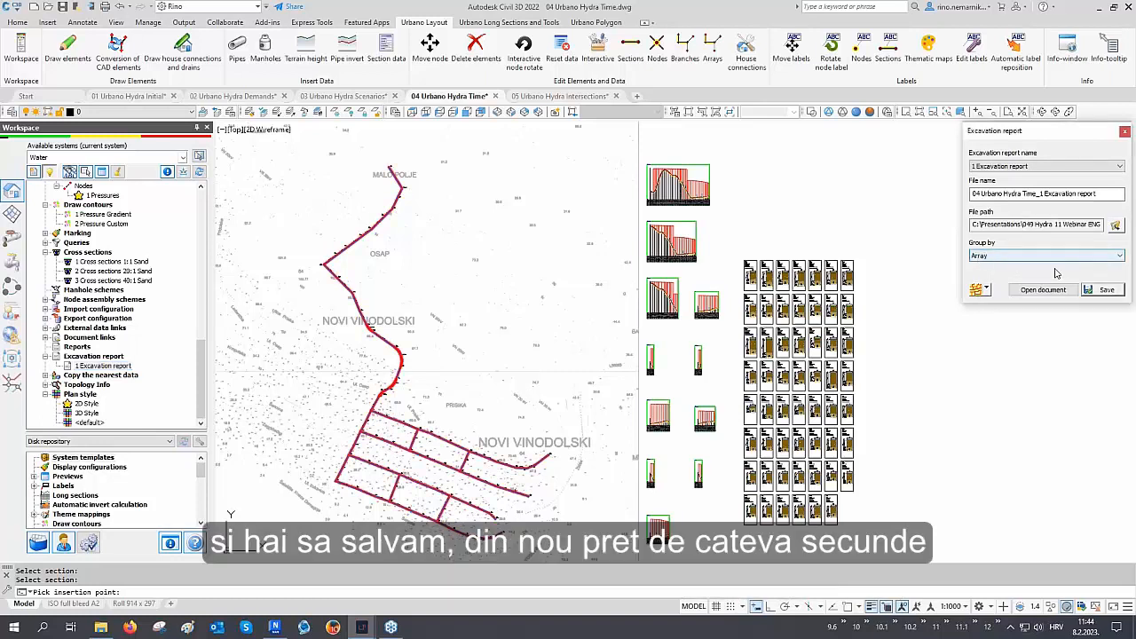
left_click(1091, 291)
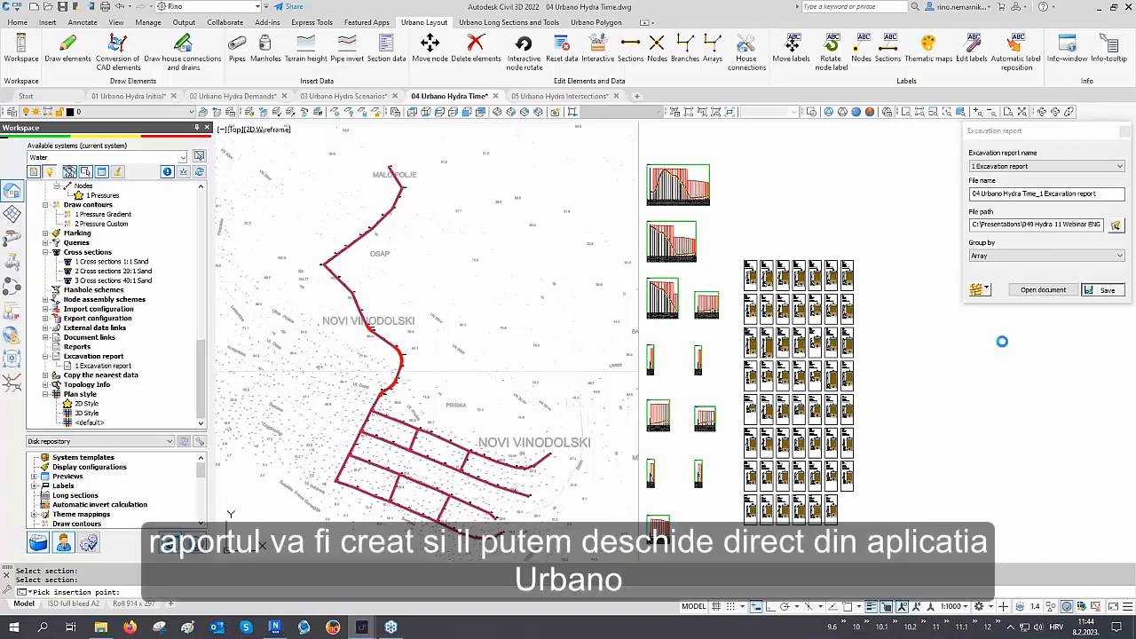
left_click(1051, 291)
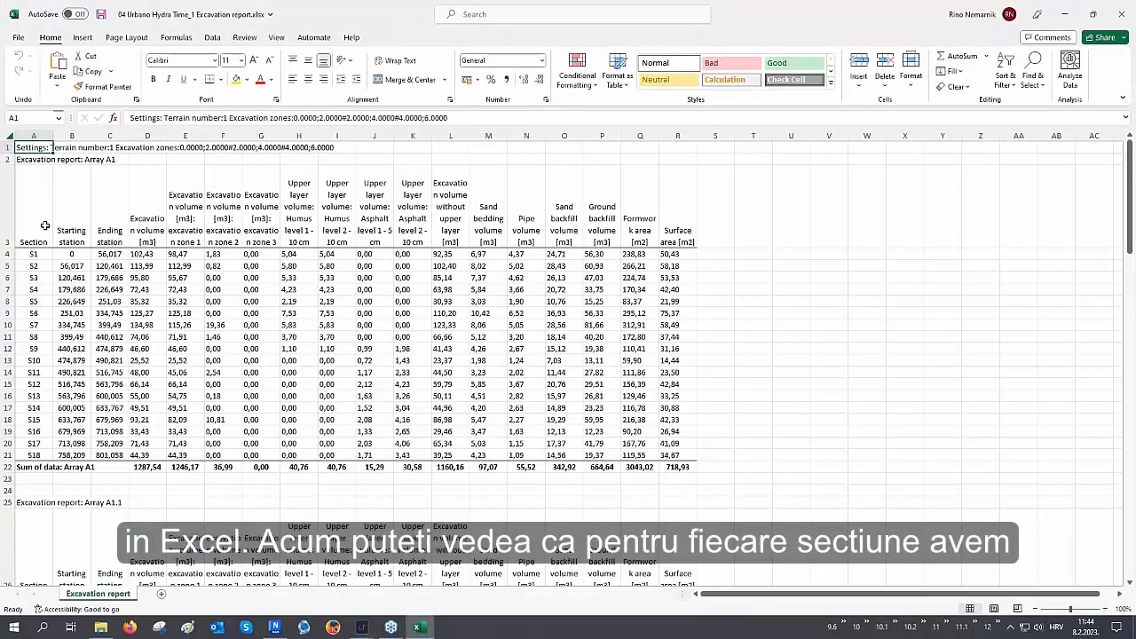
Examine the excavation report's station, excavation volume, zone and upper layer columns in Excel
left_click(34, 134)
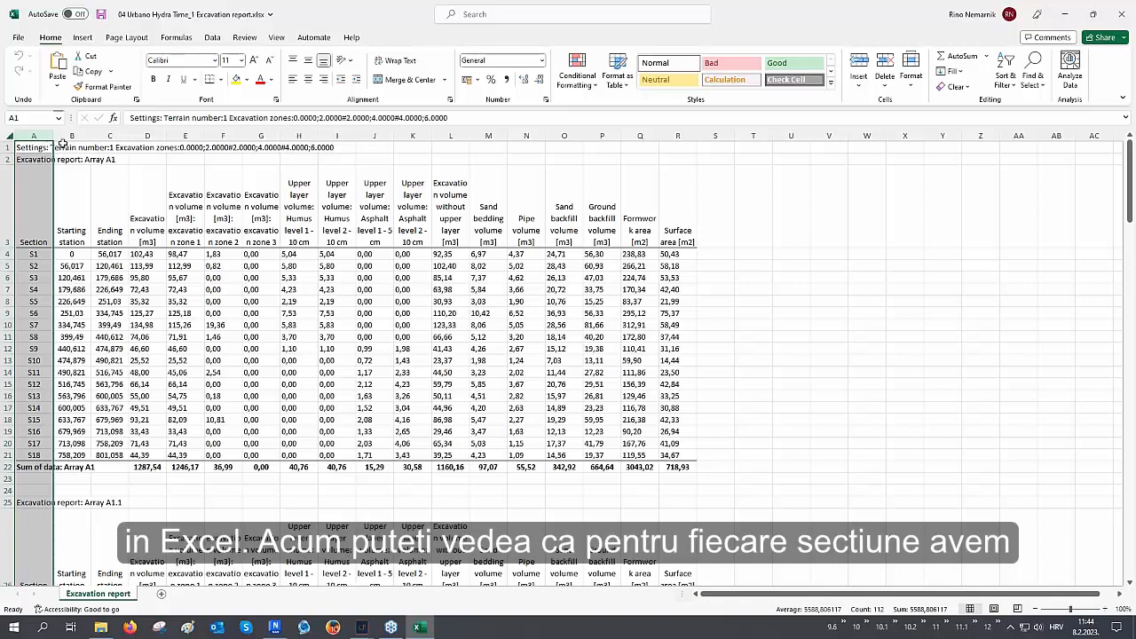
left_click_drag(71, 135, 110, 142)
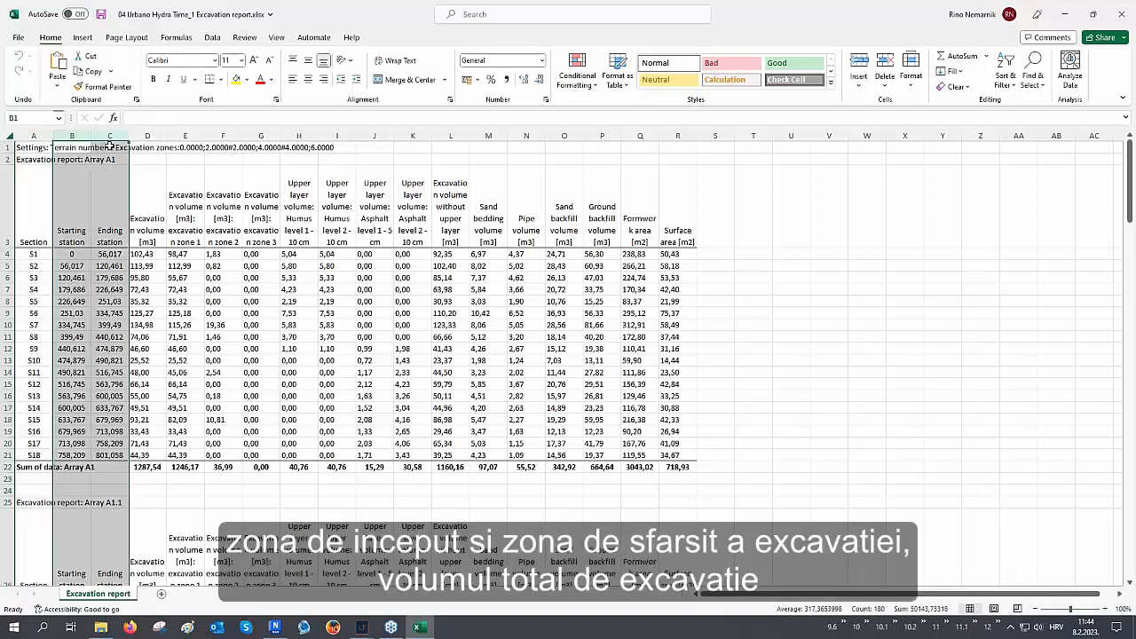
left_click(147, 136)
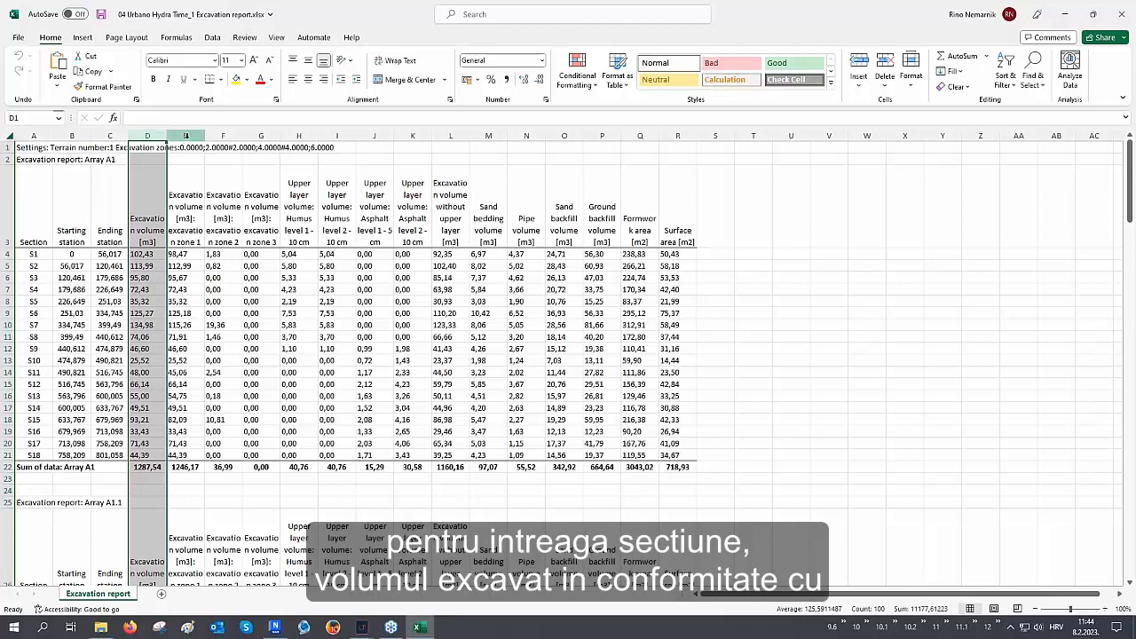
left_click_drag(186, 135, 285, 134)
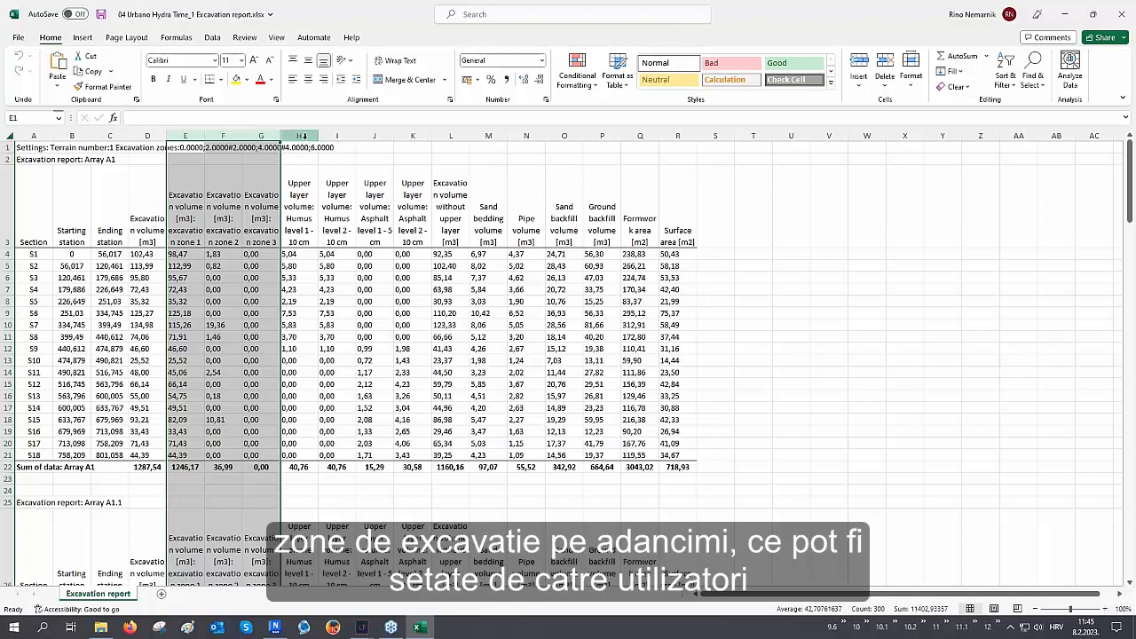
left_click(299, 135)
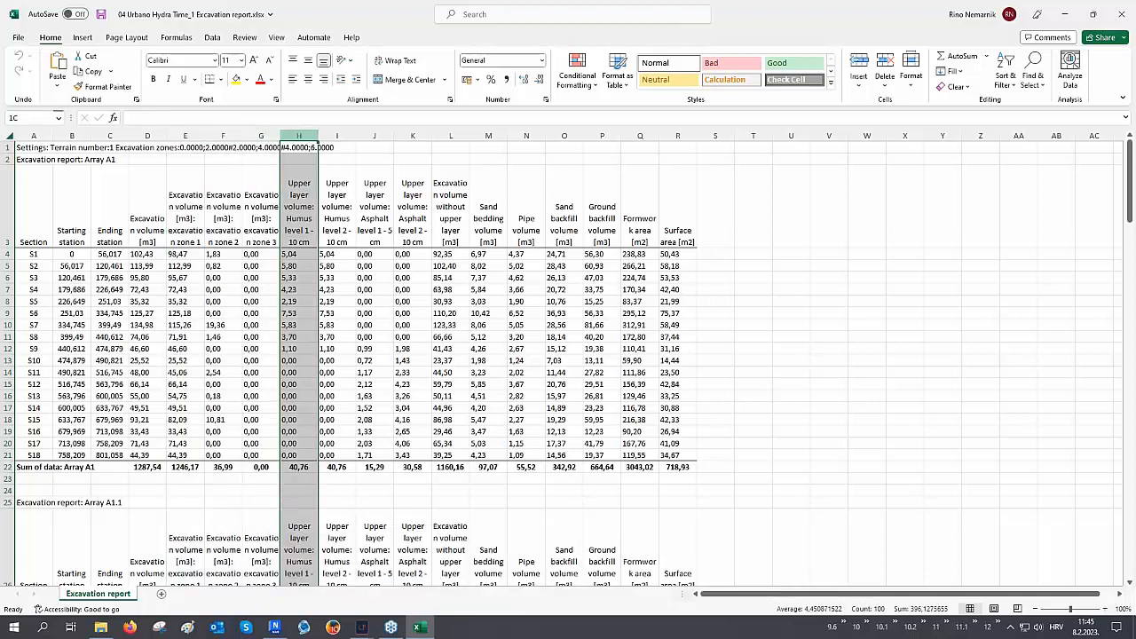
left_click_drag(300, 136, 460, 250)
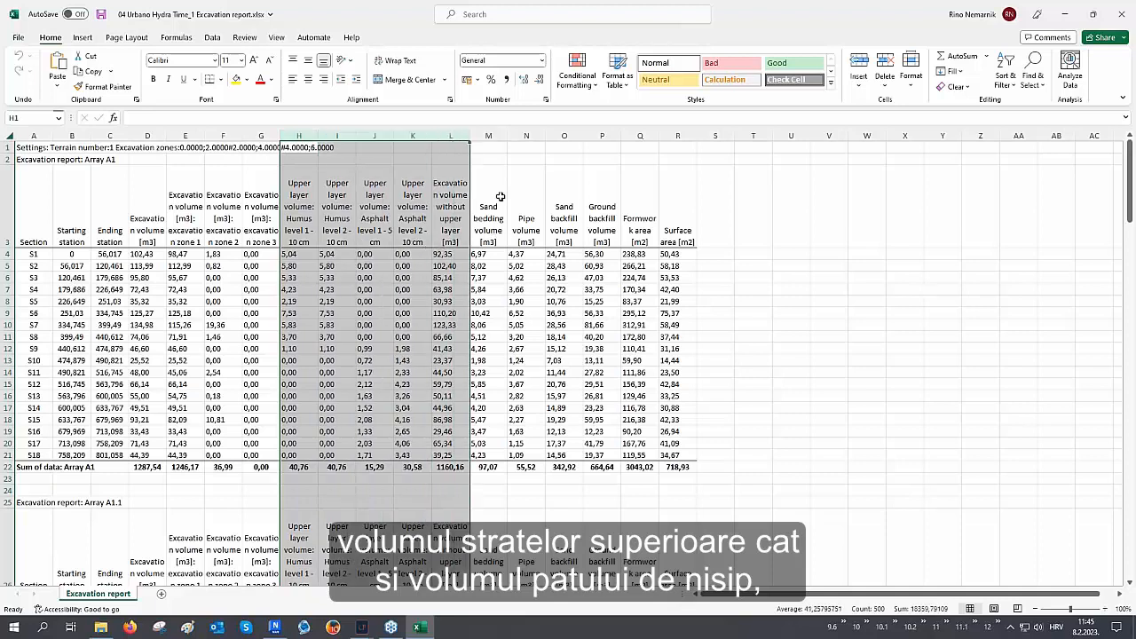
Examine the remaining report columns and scroll through each array's group down to the summary for the whole network
left_click(488, 135)
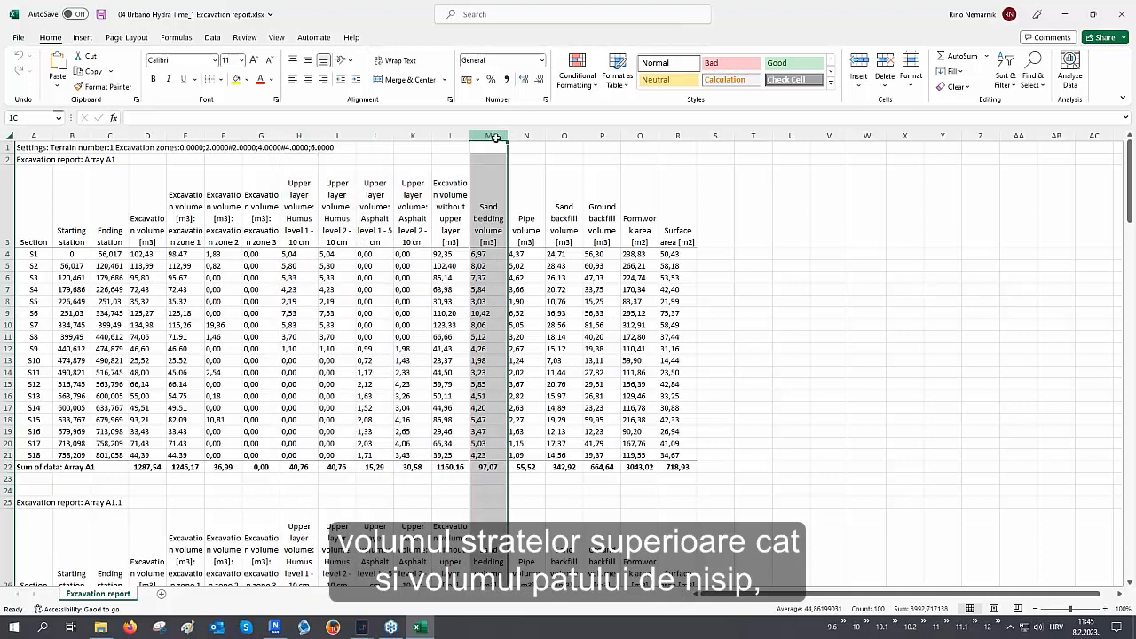
left_click_drag(496, 138, 664, 184)
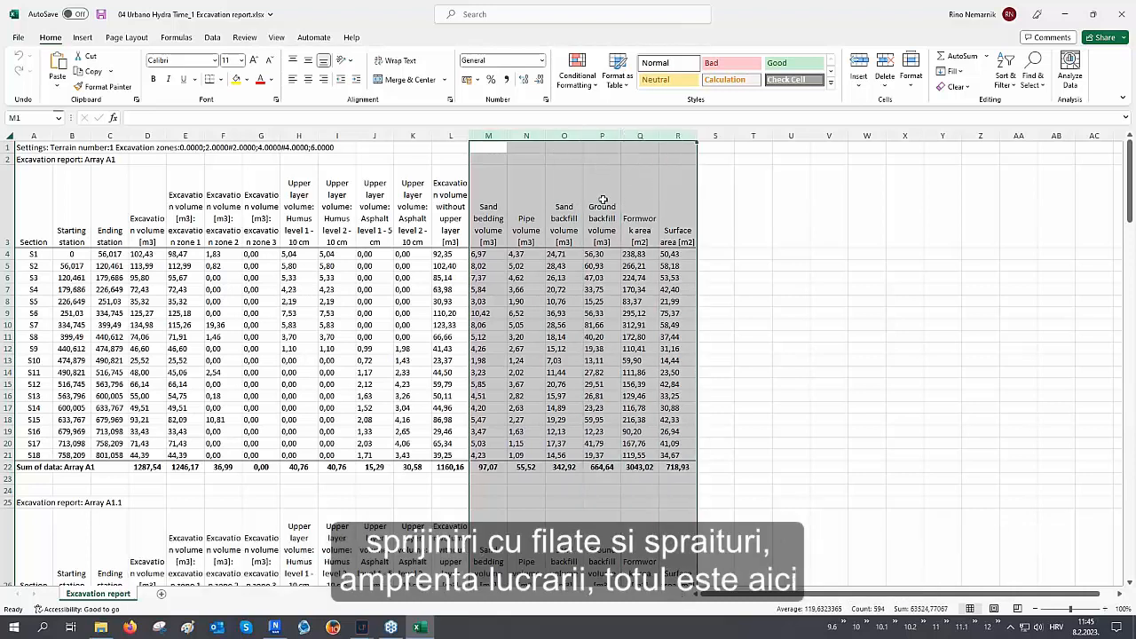
left_click(8, 466)
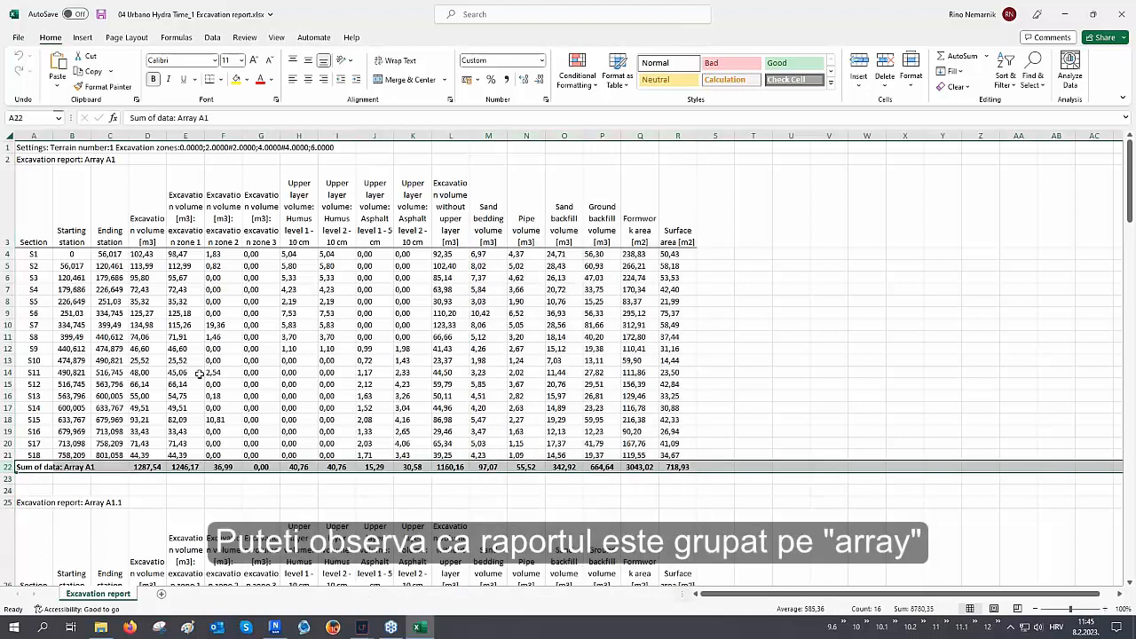
scroll(199, 373, "down", 8)
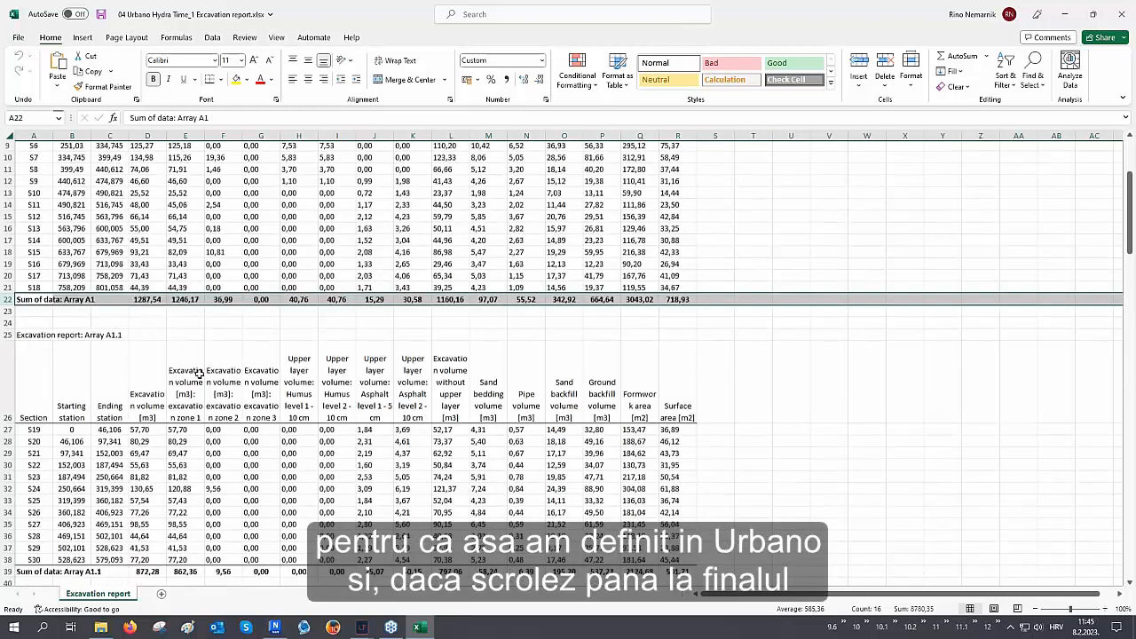
scroll(200, 373, "down", 14)
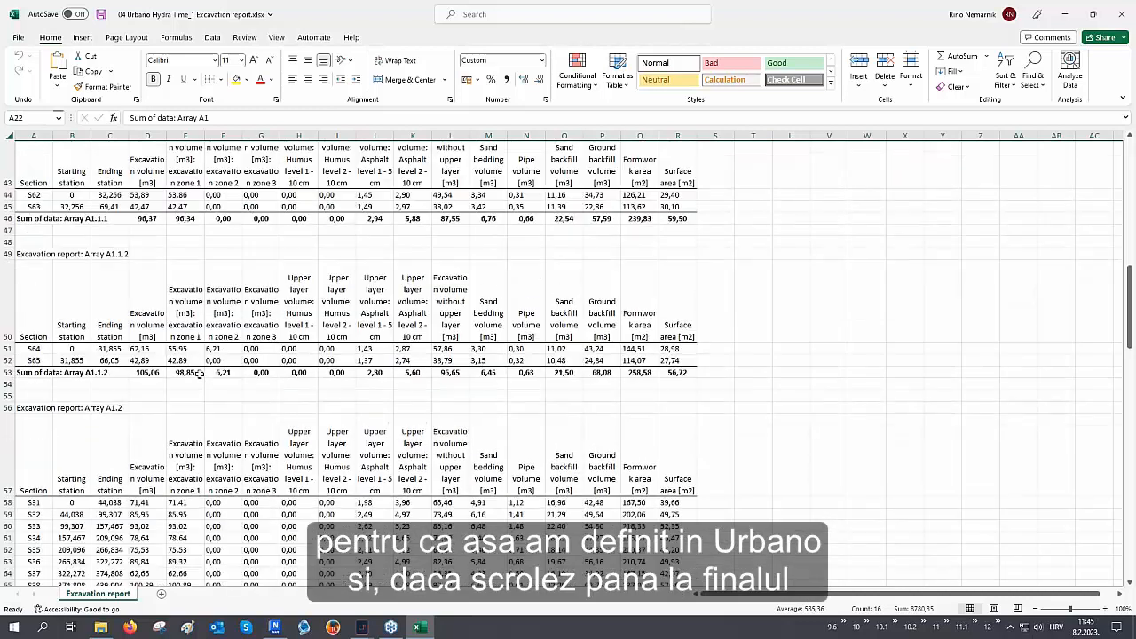
scroll(200, 373, "down", 8)
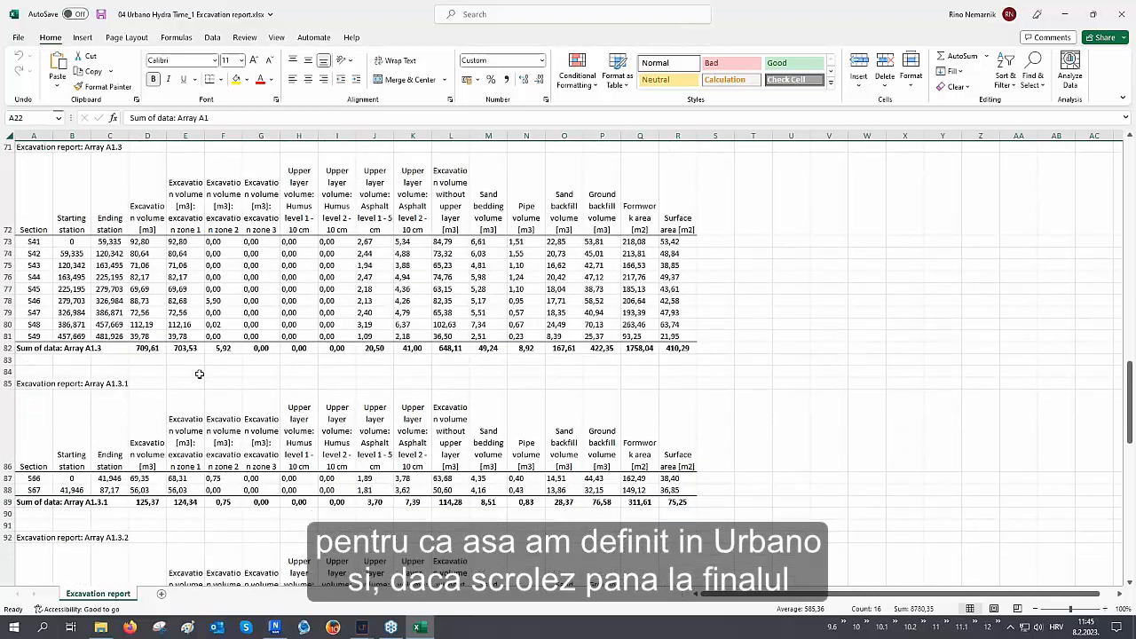
scroll(200, 375, "down", 8)
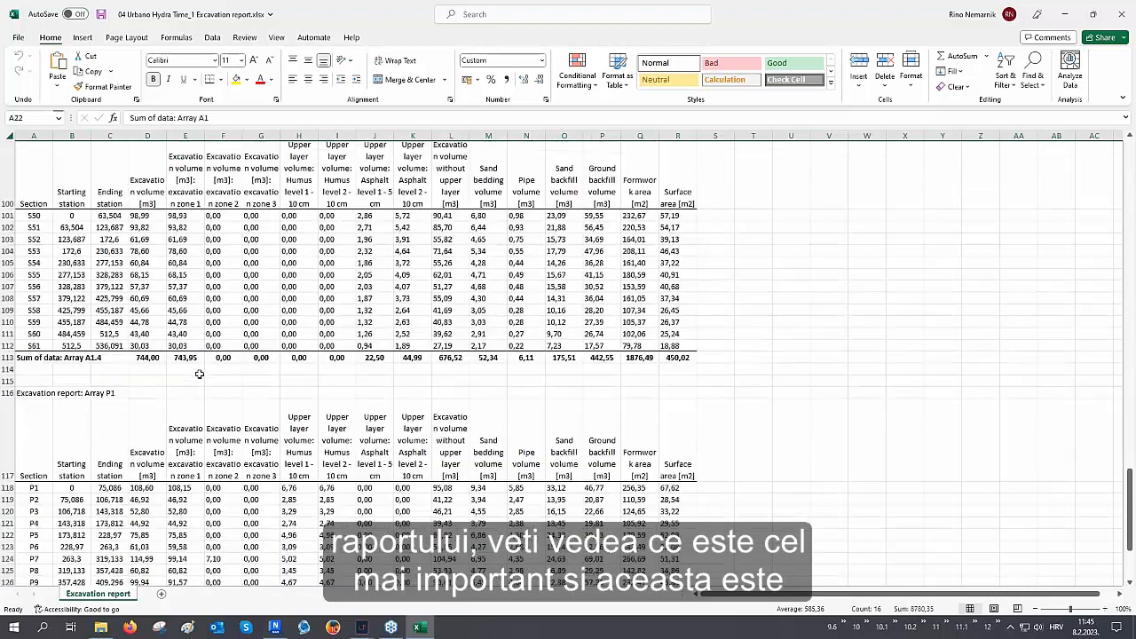
left_click_drag(39, 361, 103, 482)
scroll(40, 477, "up", 3, "ctrl")
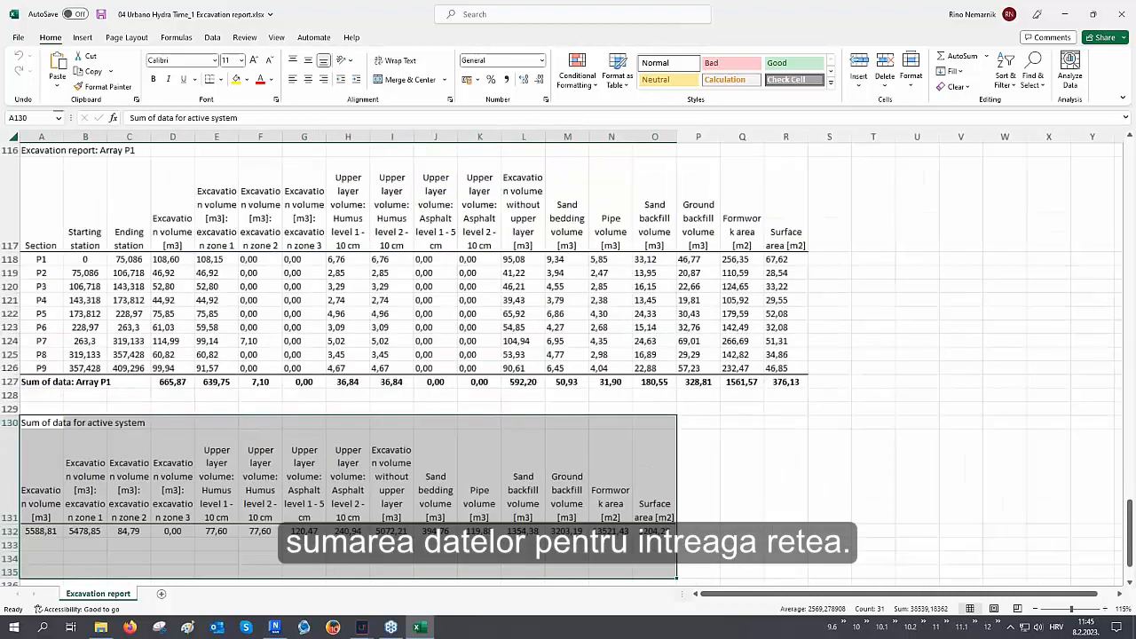
Save the excavation report workbook, close Excel and close the Excavation report dialog
key("ctrl+s")
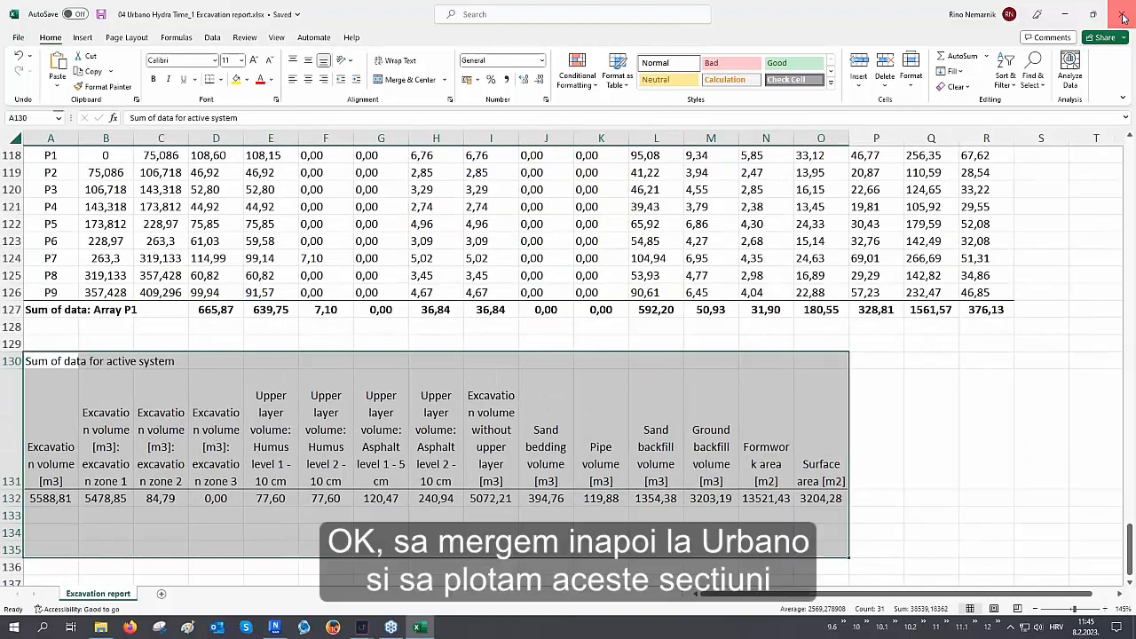
left_click(1121, 14)
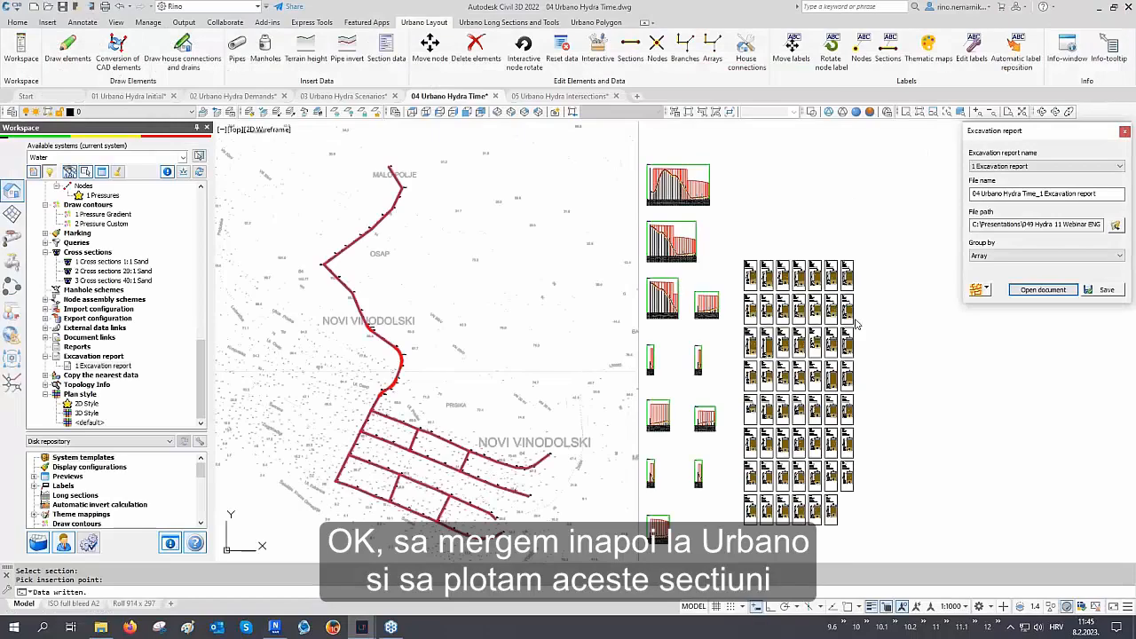
left_click(1124, 132)
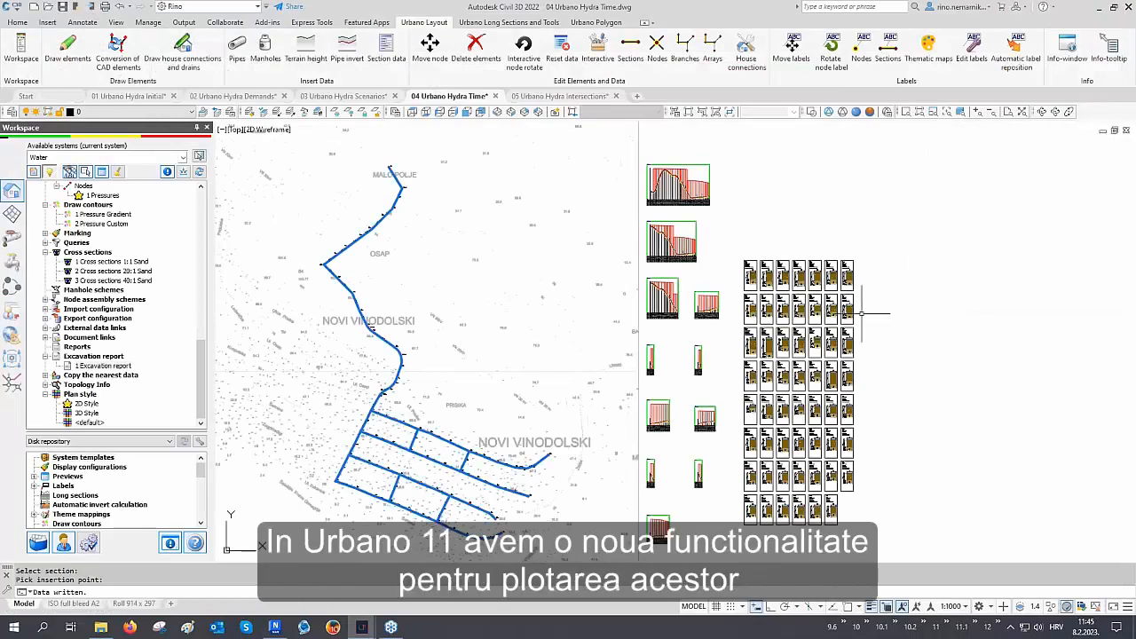
Open Plot schemes and cross sections from the workspace Tools and select all cross sections as drawings to plot
scroll(784, 284, "up", 6)
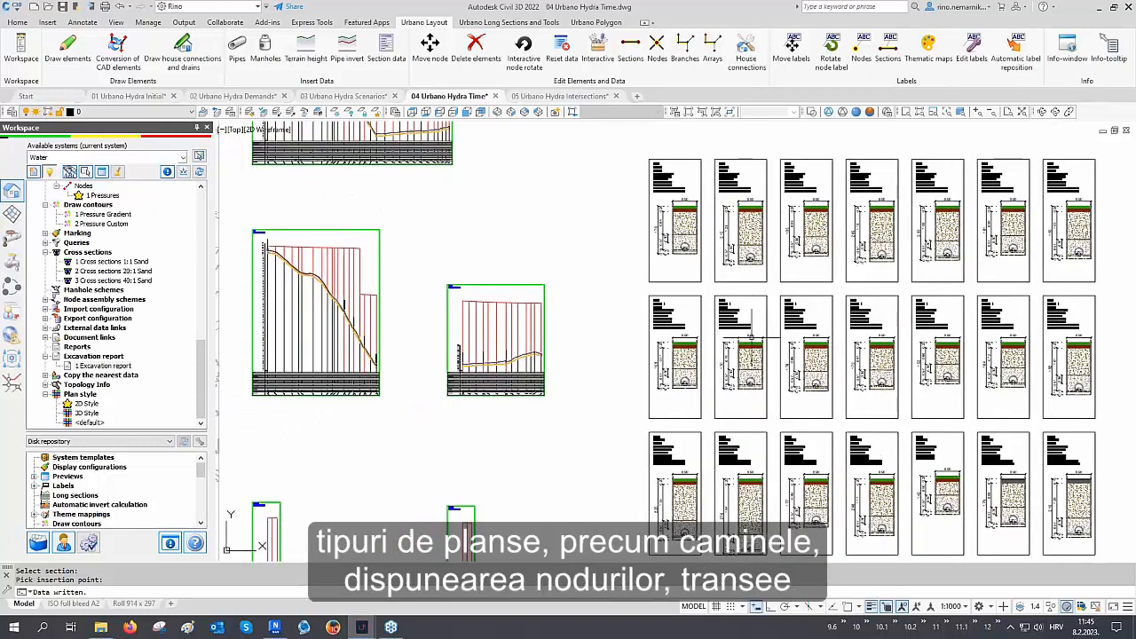
scroll(151, 327, "up", 10)
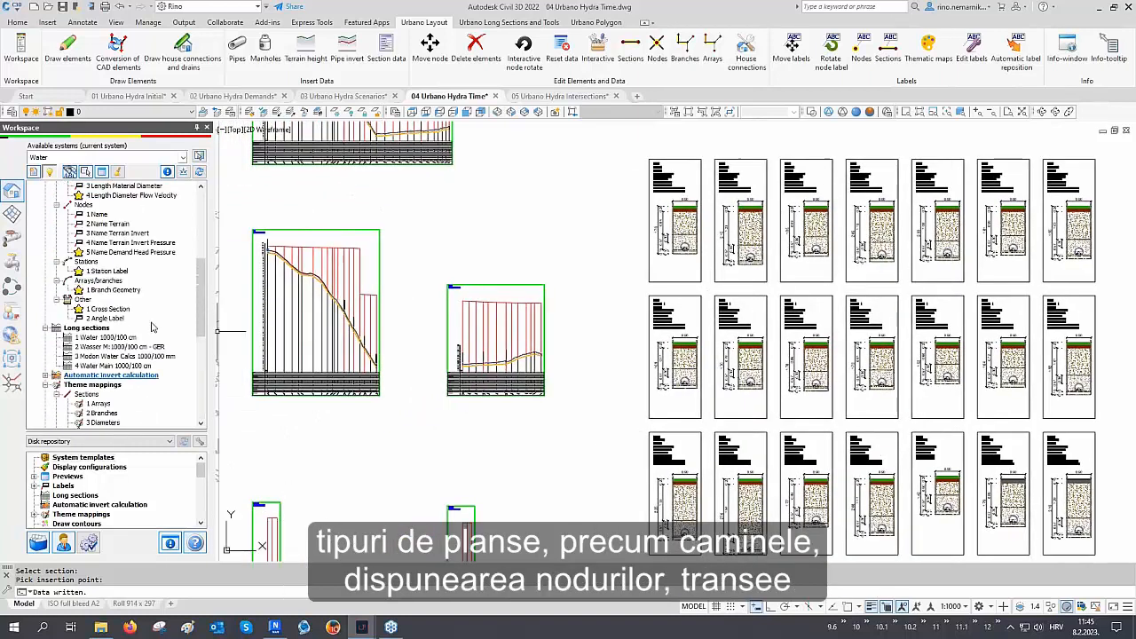
scroll(151, 327, "up", 1)
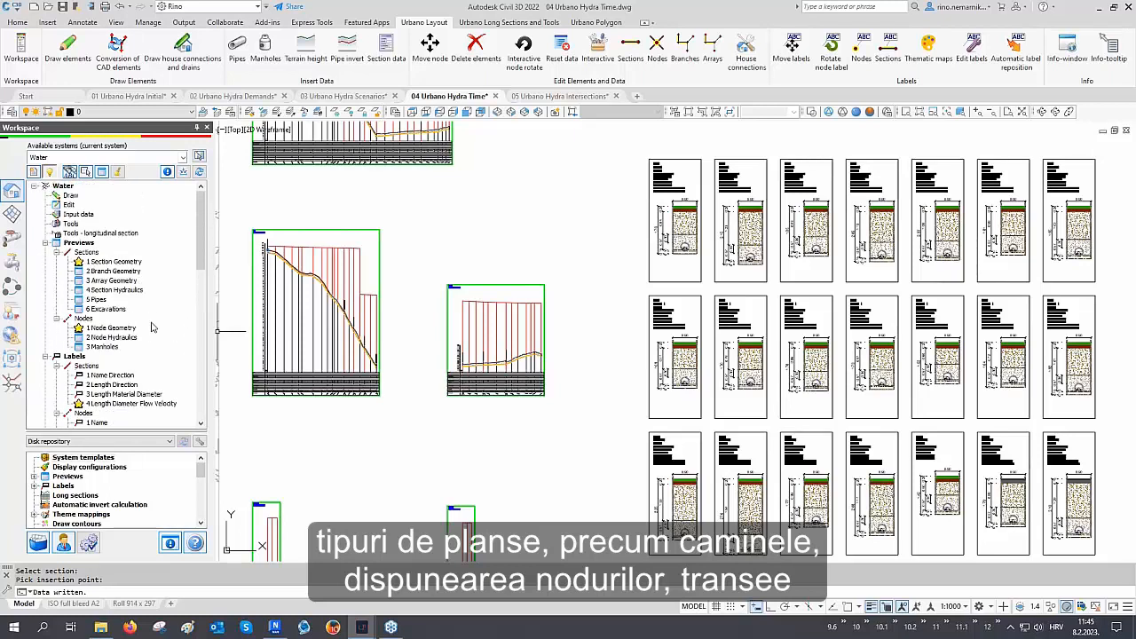
left_click(70, 224)
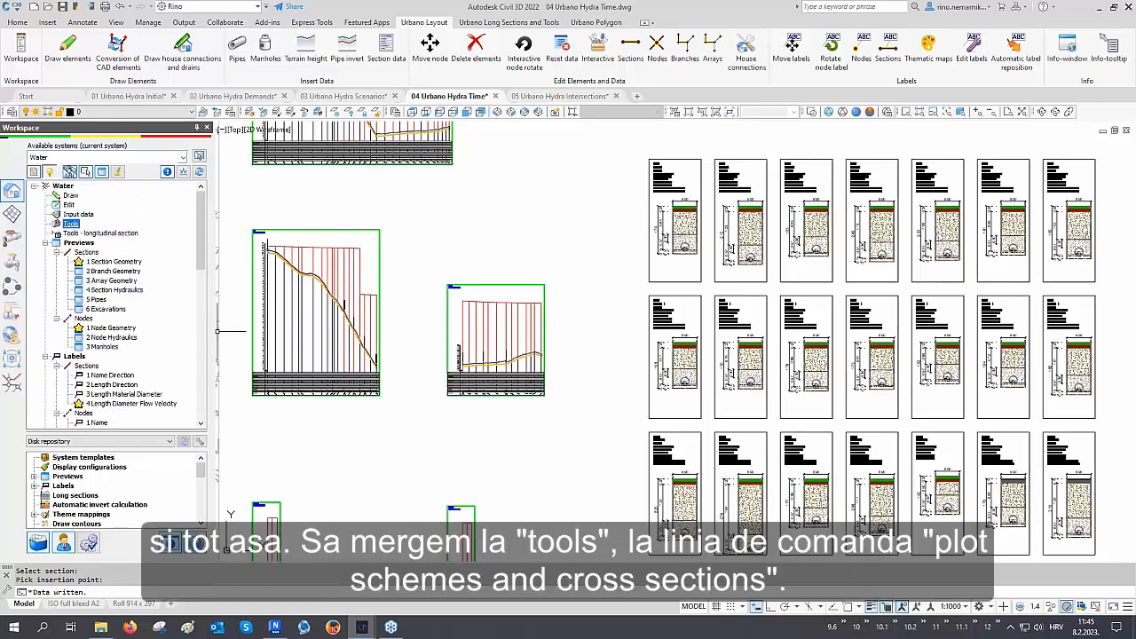
right_click(78, 225)
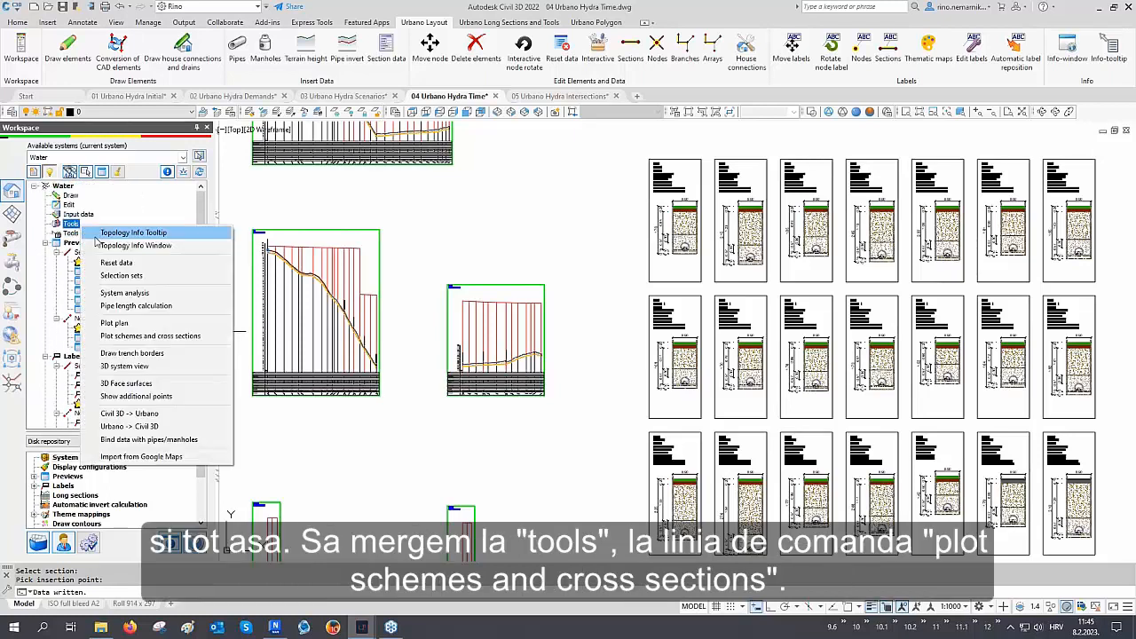
left_click(154, 341)
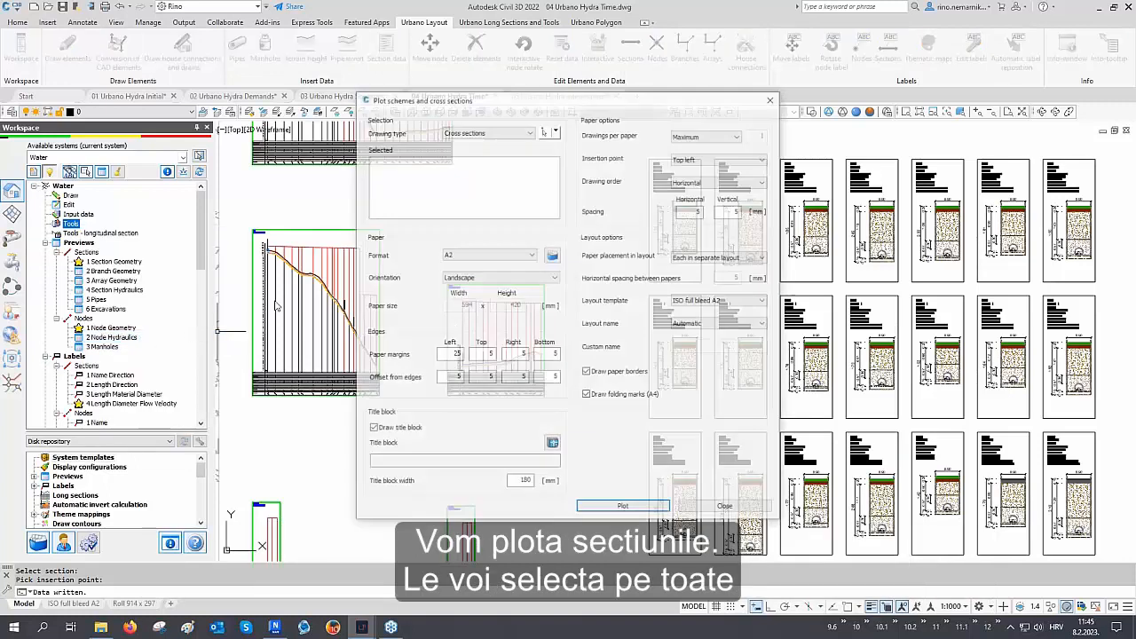
left_click(556, 132)
left_click(567, 181)
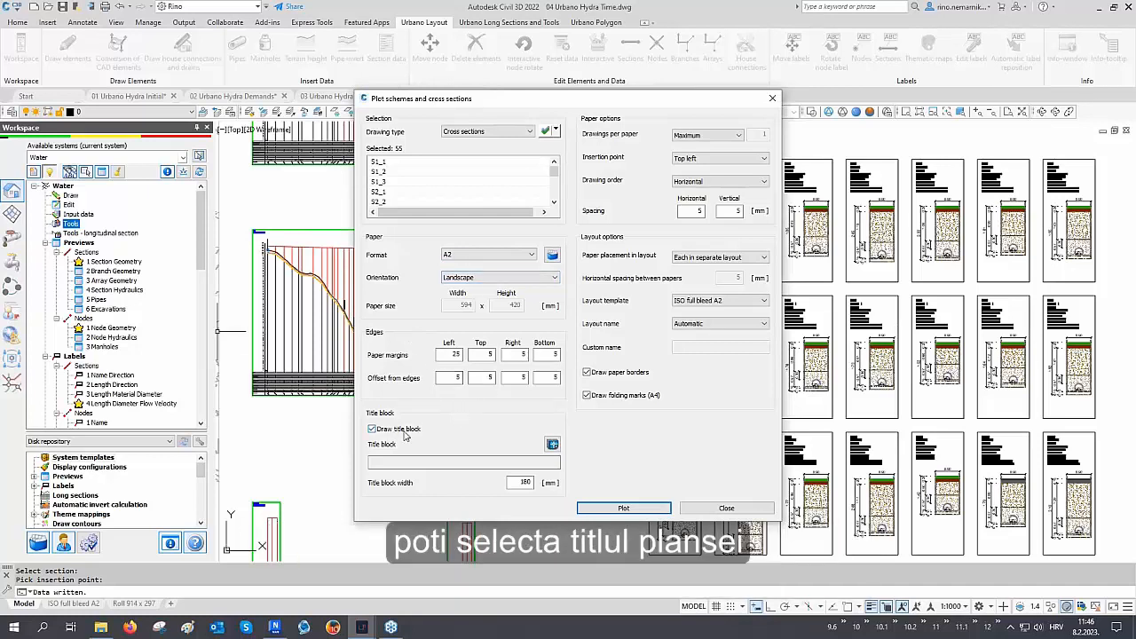
Keep maximum drawings per paper and plot the cross sections onto A2 landscape layouts with the ISO full bleed A2 template
left_click_drag(518, 483, 541, 484)
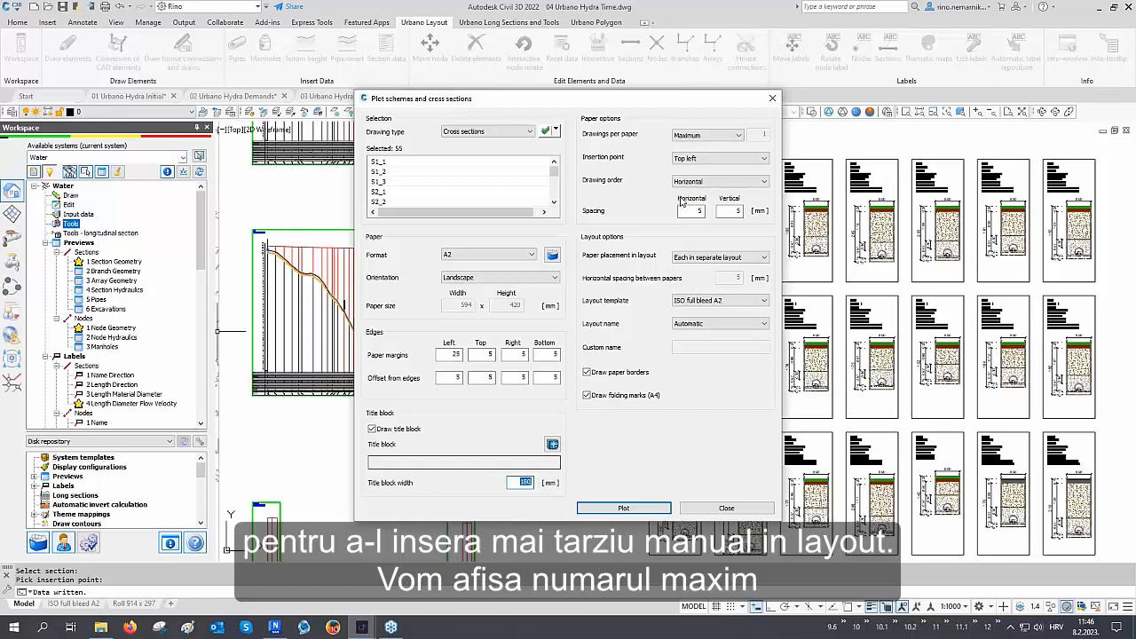
left_click(701, 136)
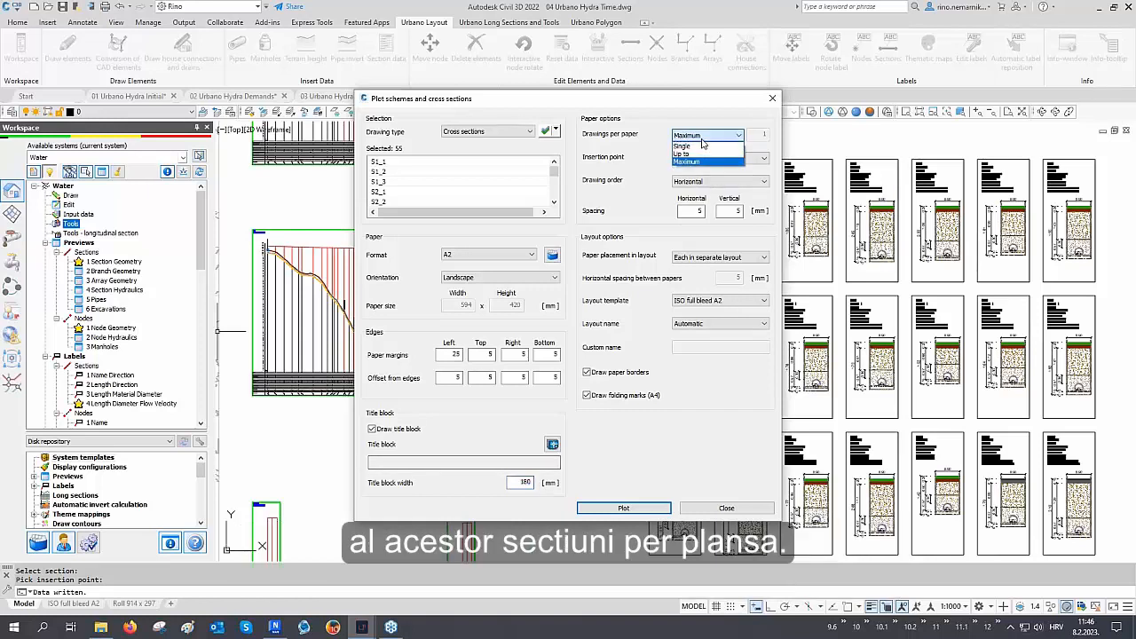
left_click(701, 138)
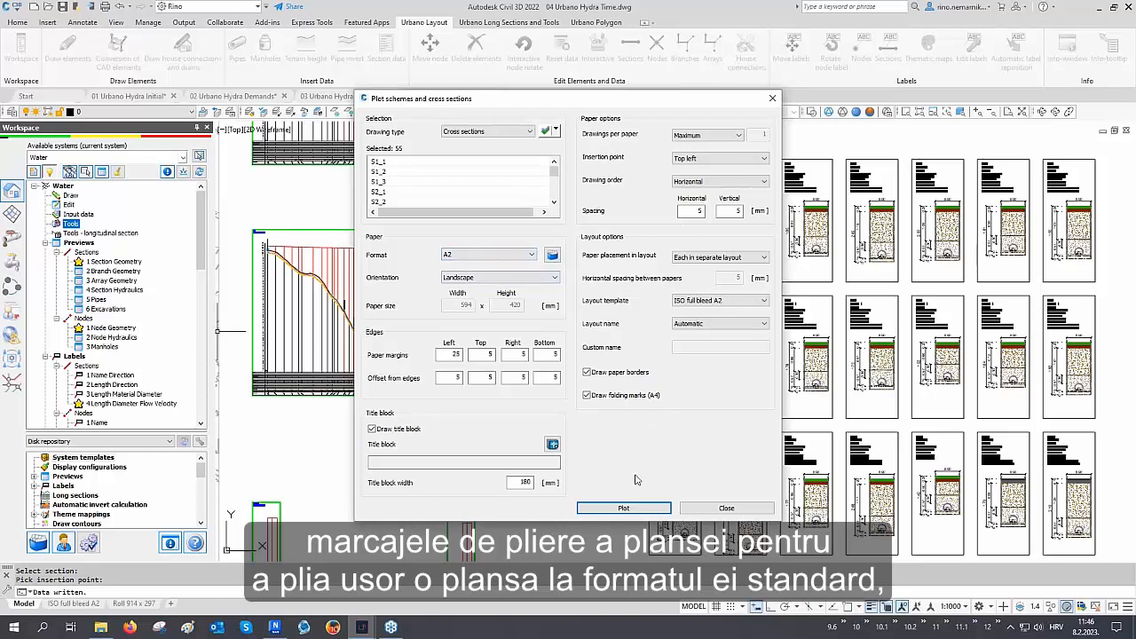
left_click(624, 507)
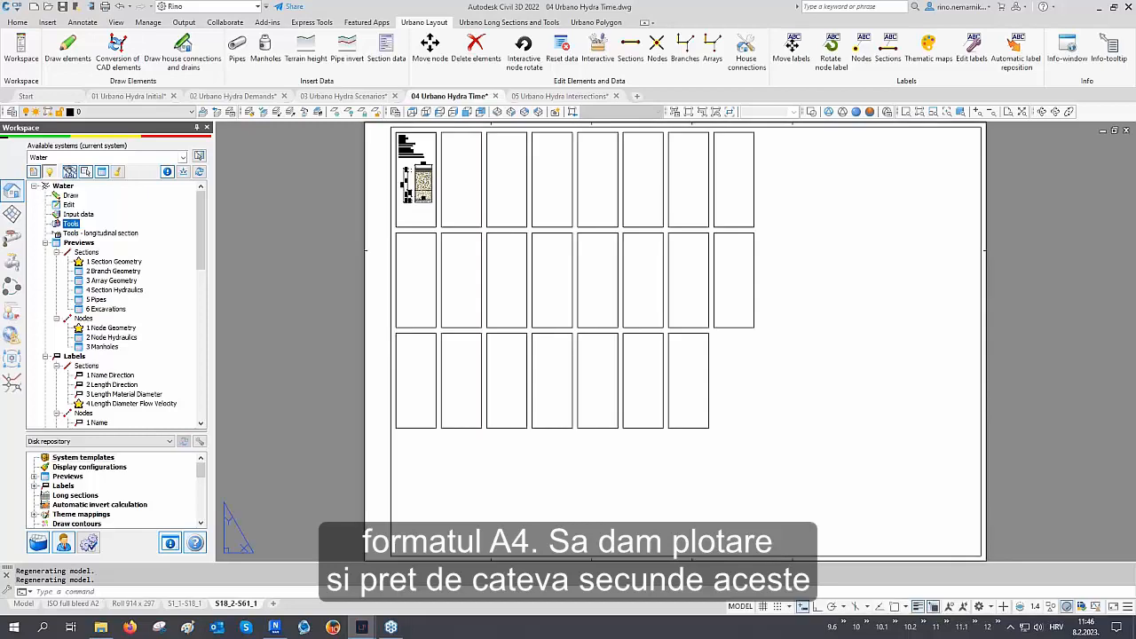
Review the two generated cross-section layout sheets and return to model space
left_click(724, 508)
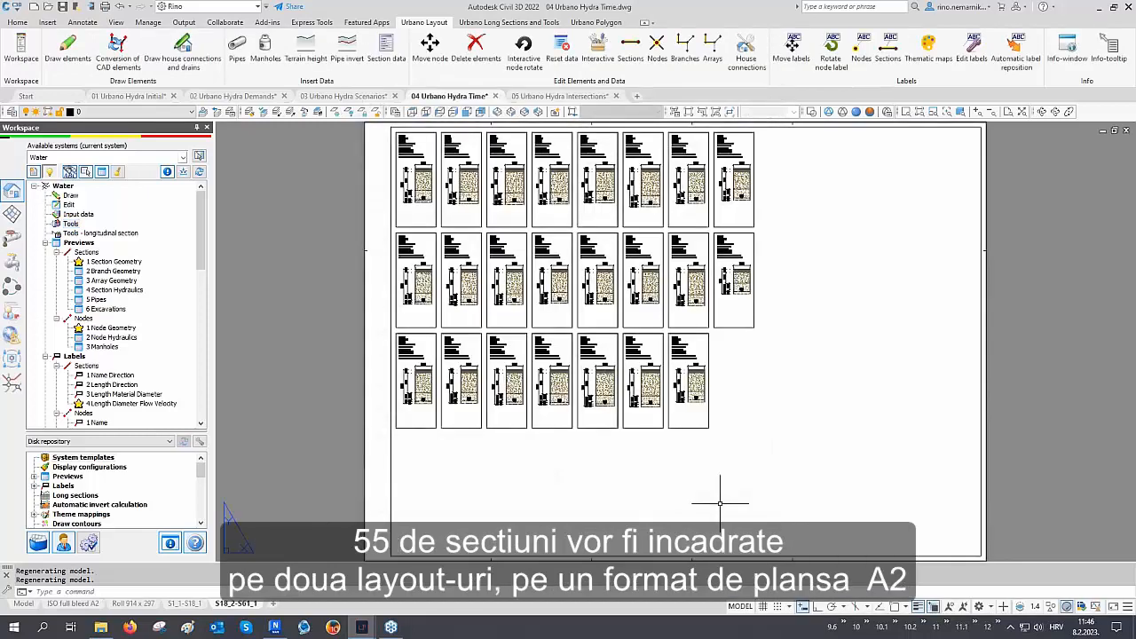
left_click(186, 607)
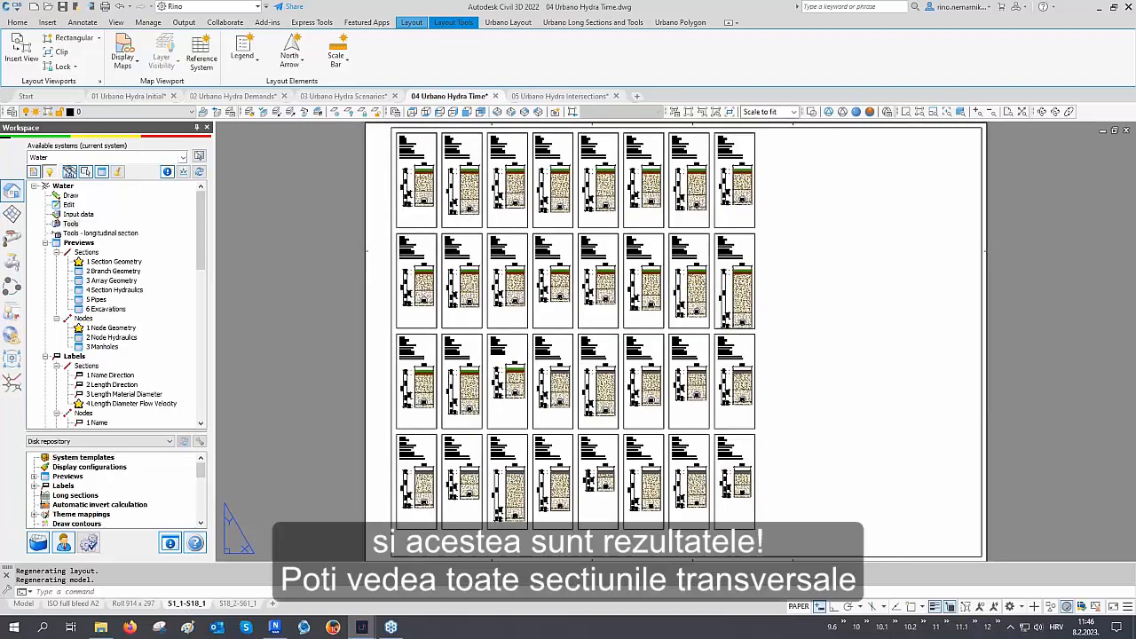
scroll(430, 213, "up", 4)
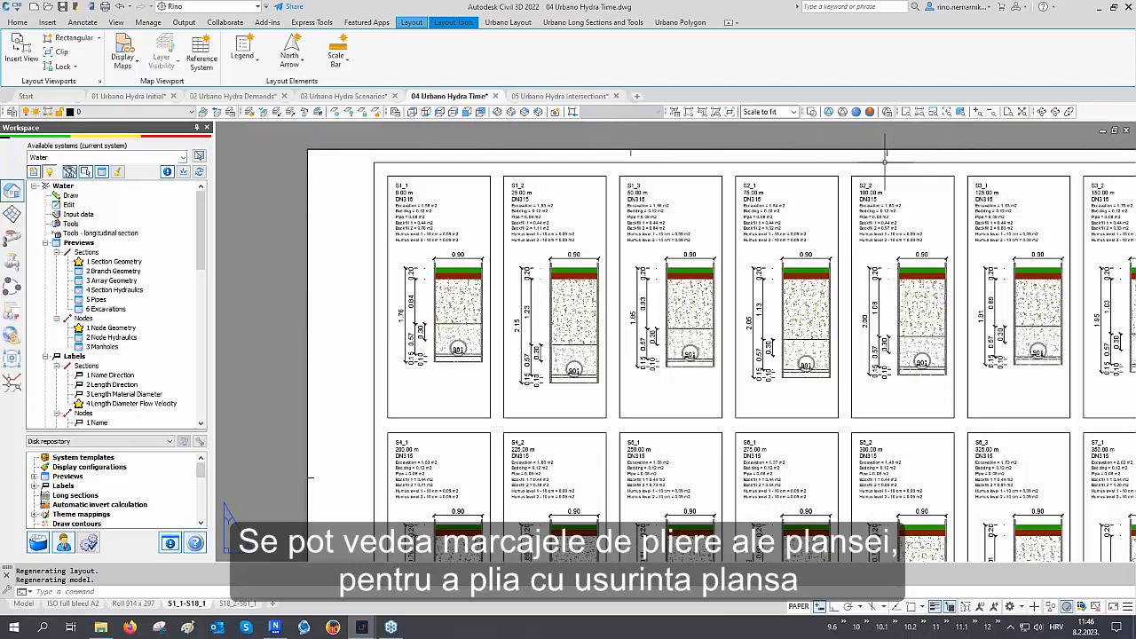
scroll(450, 238, "down", 5)
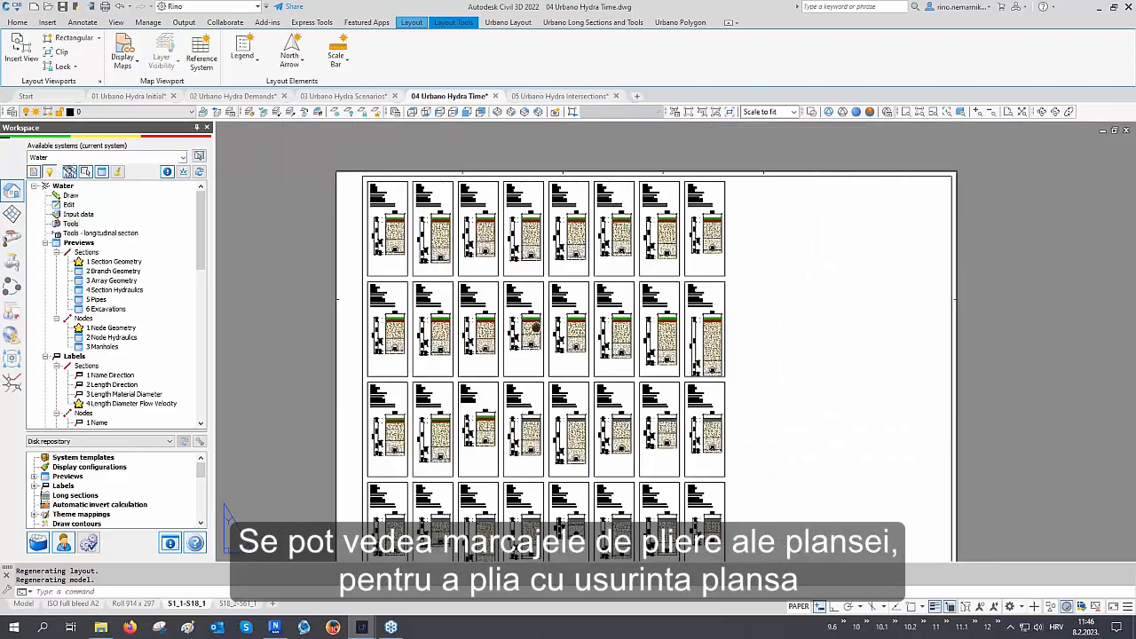
middle_click_drag(534, 328, 525, 286)
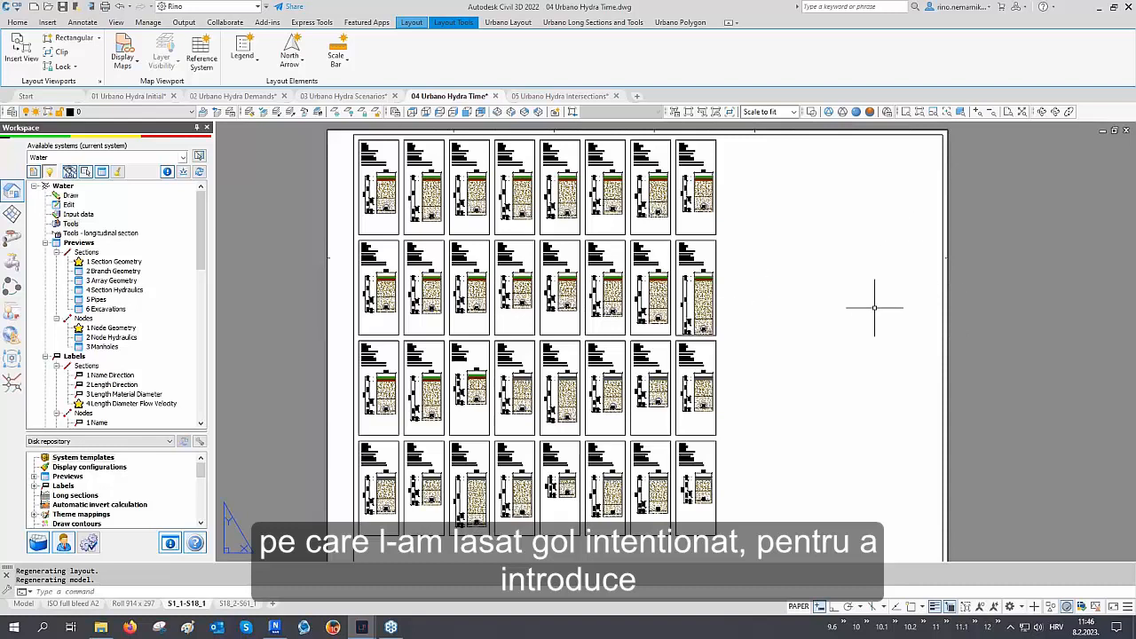
left_click(236, 603)
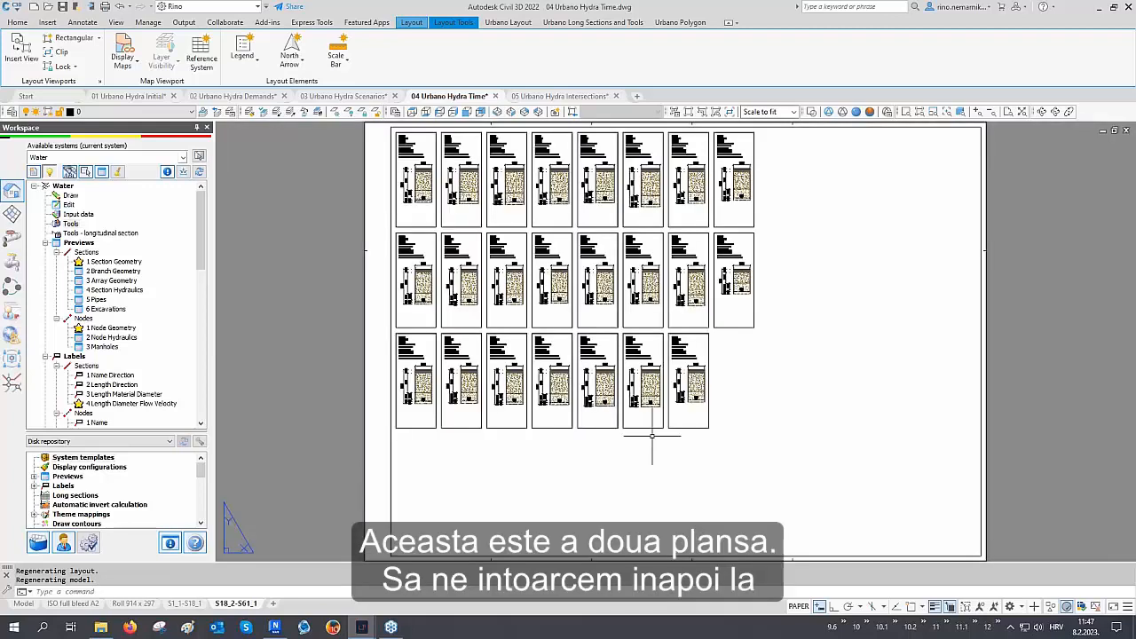
left_click(25, 602)
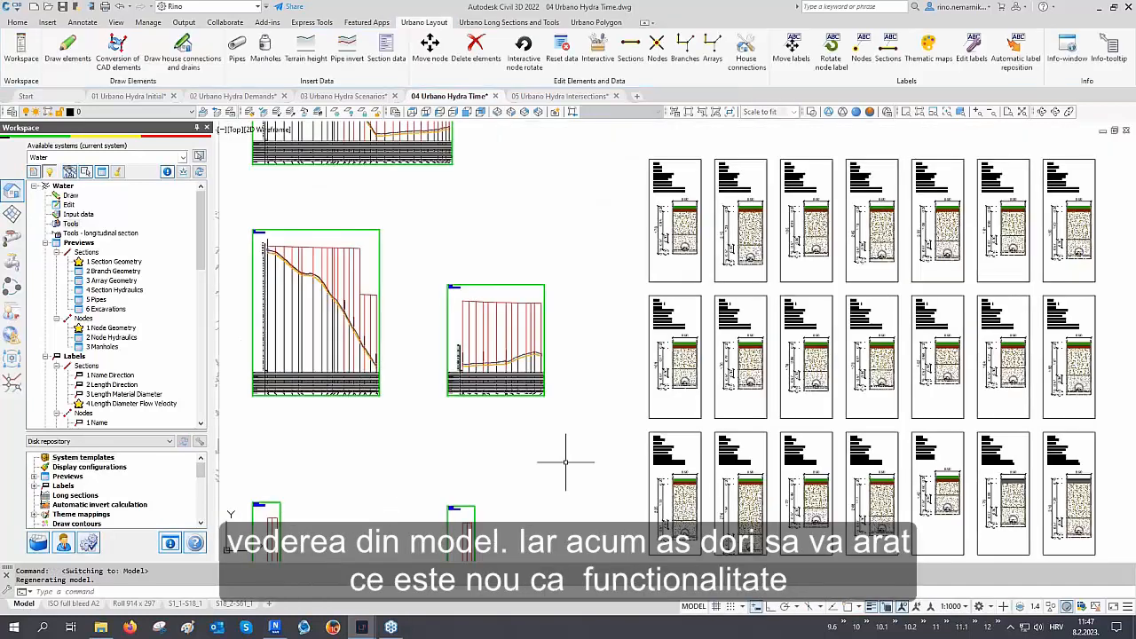
Open the profile definition of the longitudinal section and interactively select its piezometric line element
scroll(565, 463, "down", 2)
middle_click_drag(456, 342, 645, 489)
middle_click_drag(646, 319, 651, 319)
scroll(646, 323, "down", 1)
scroll(647, 306, "up", 4)
scroll(651, 305, "up", 2)
left_click(521, 26)
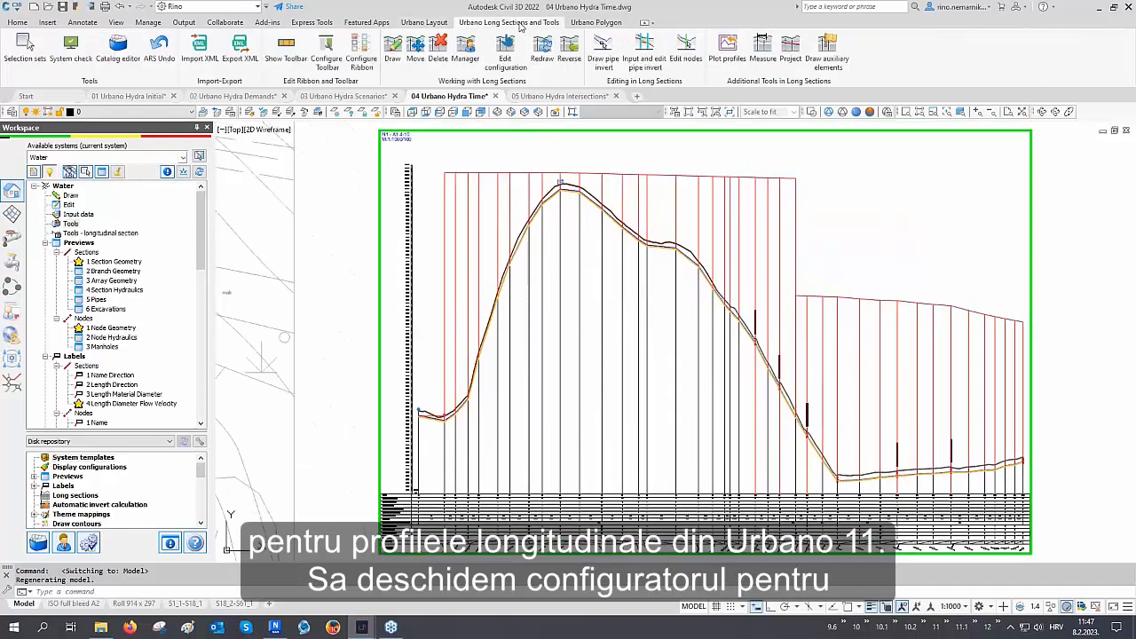
left_click(505, 57)
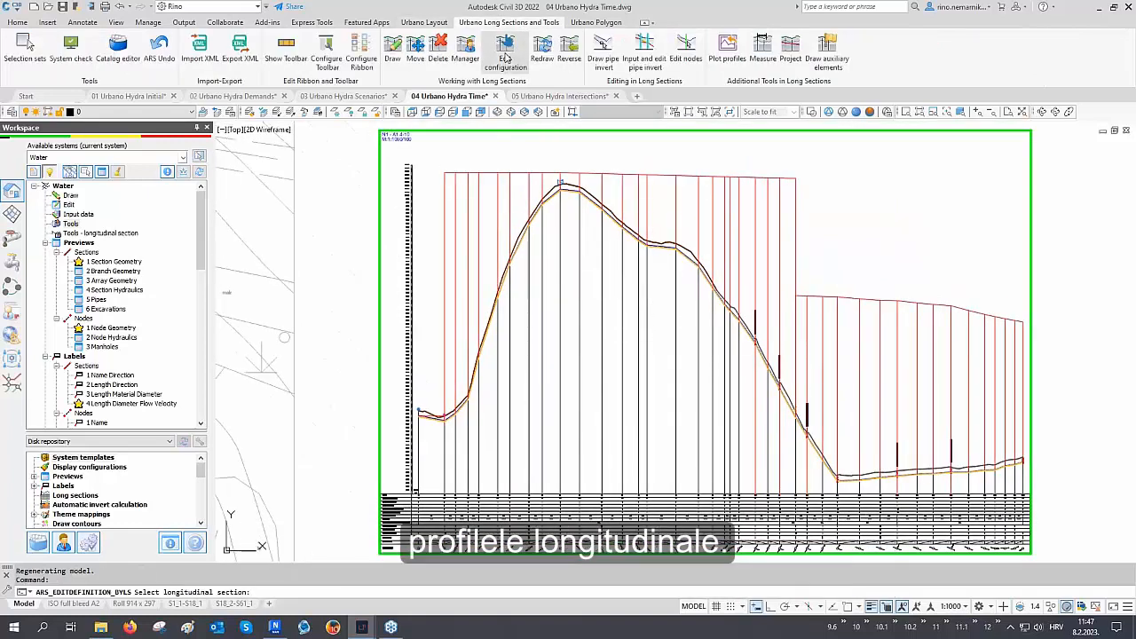
left_click(552, 216)
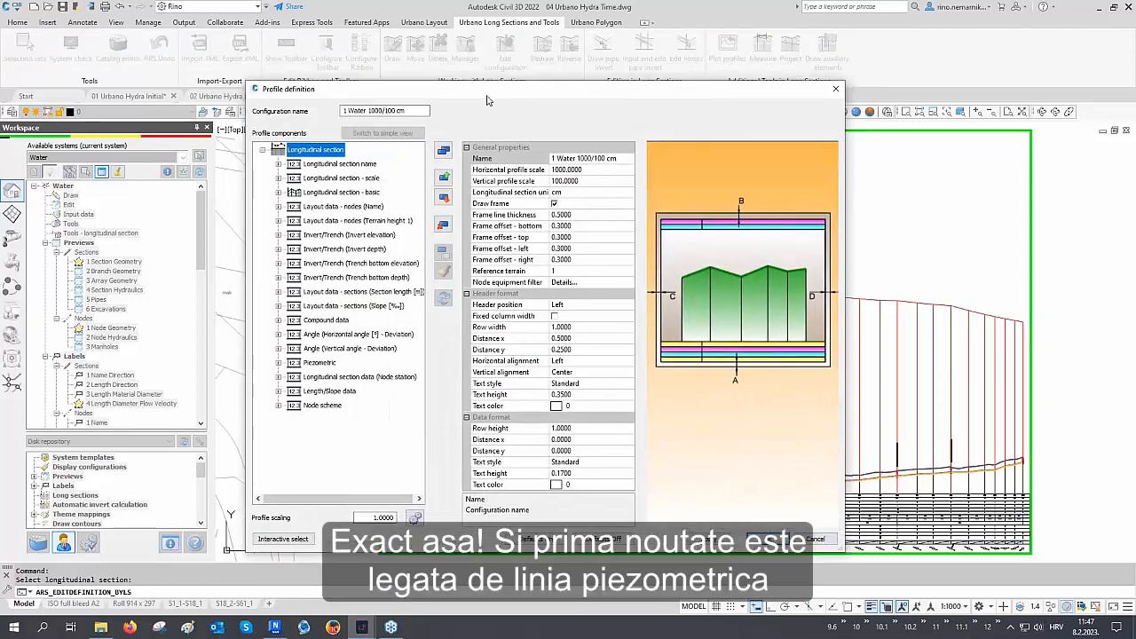
left_click_drag(487, 92, 260, 101)
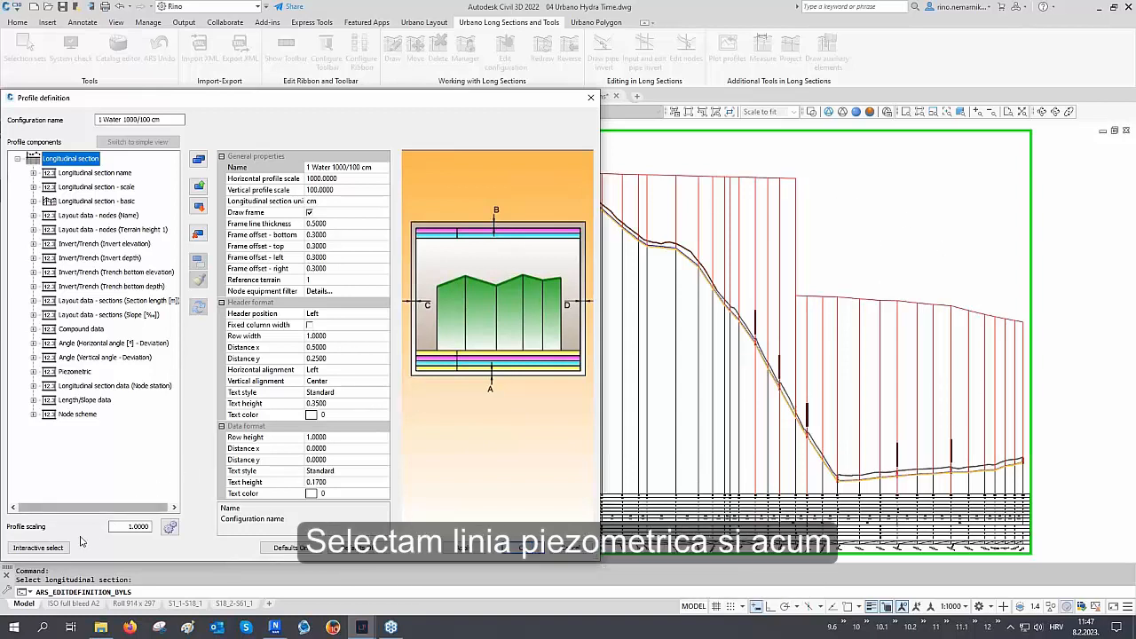
left_click(38, 548)
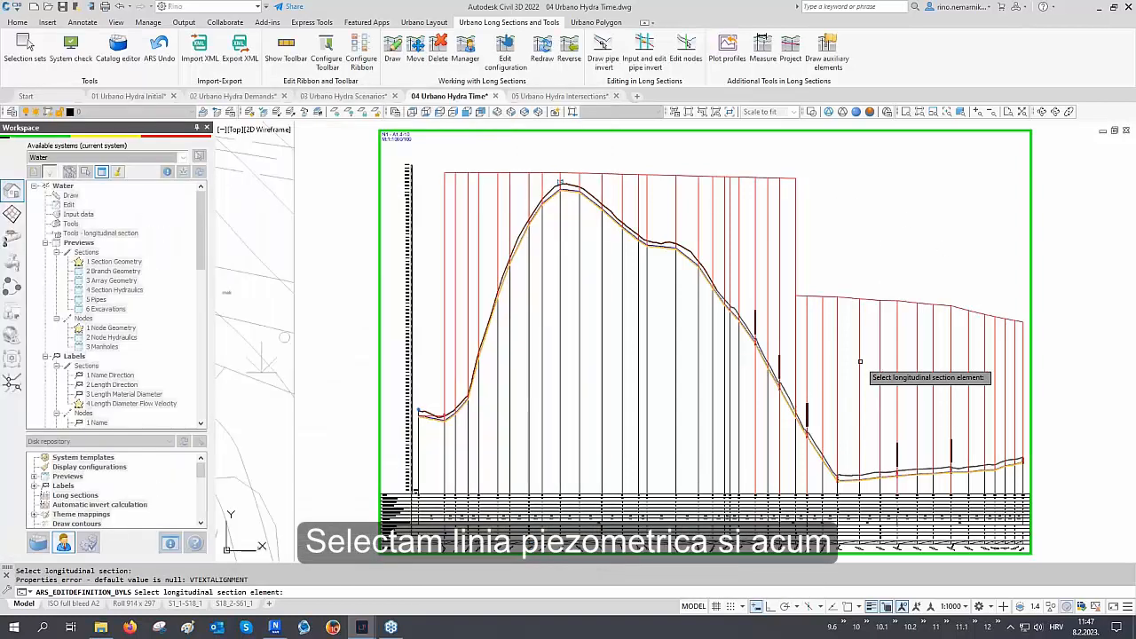
left_click(858, 364)
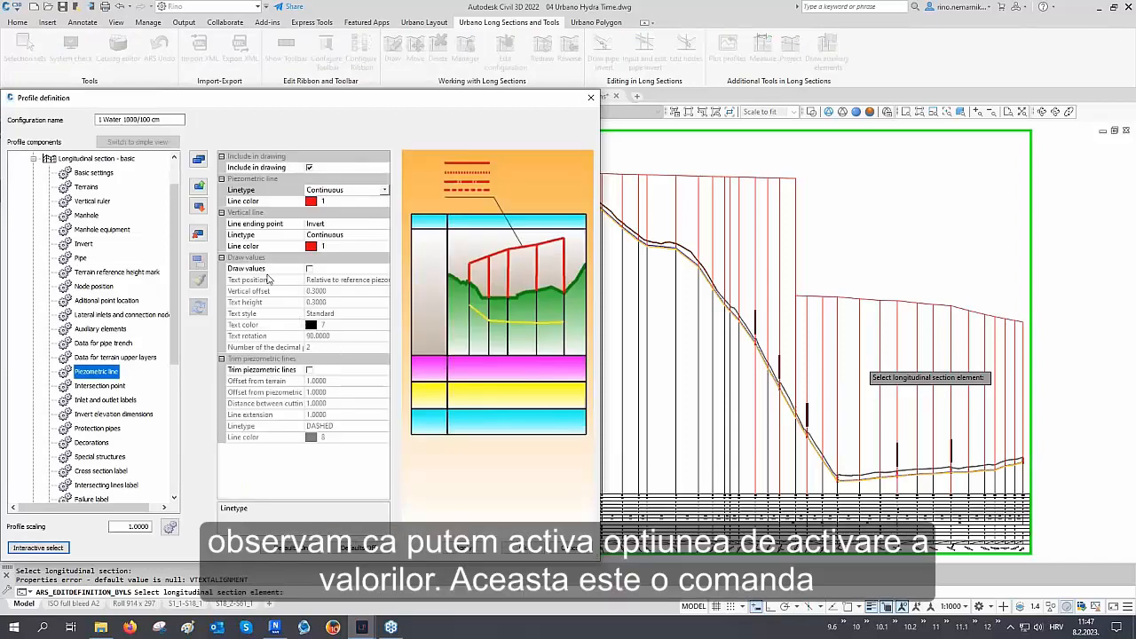
Turn on Draw values for the piezometric line in the profile definition and apply the change
left_click(268, 271)
left_click(309, 268)
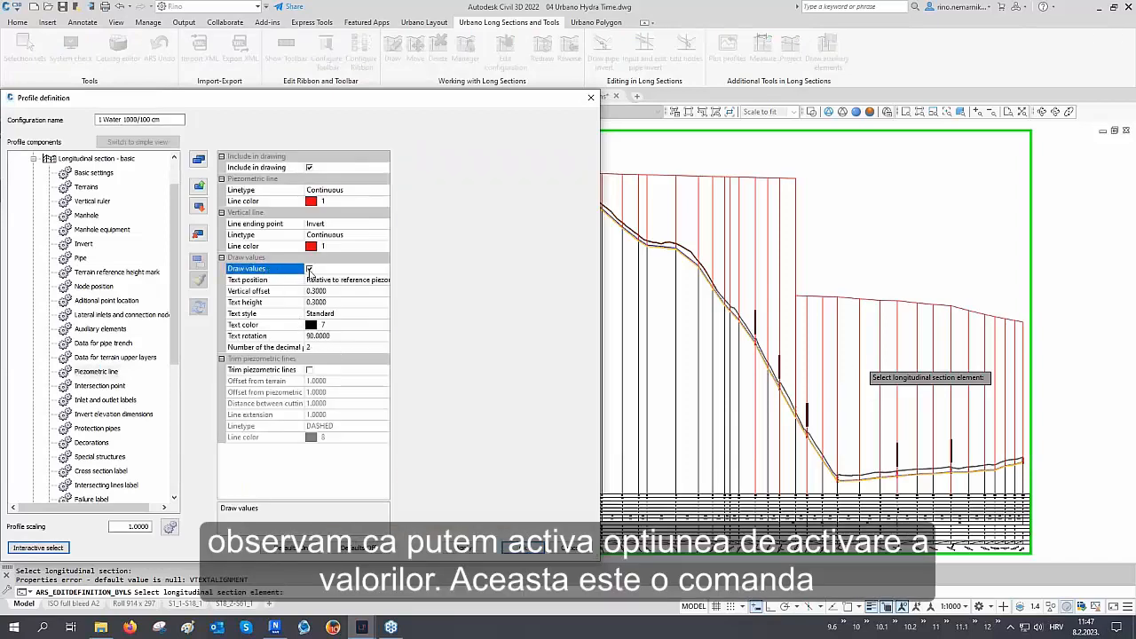
left_click(463, 548)
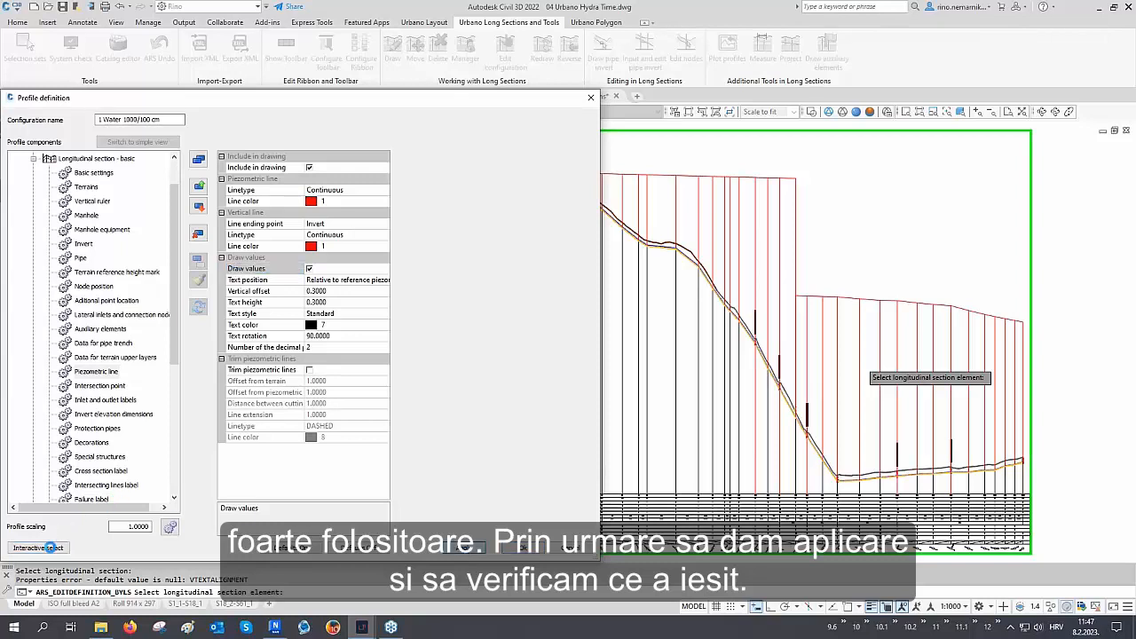
Return to the drawing and inspect the piezometric line values drawn above the longitudinal sections
left_click(50, 548)
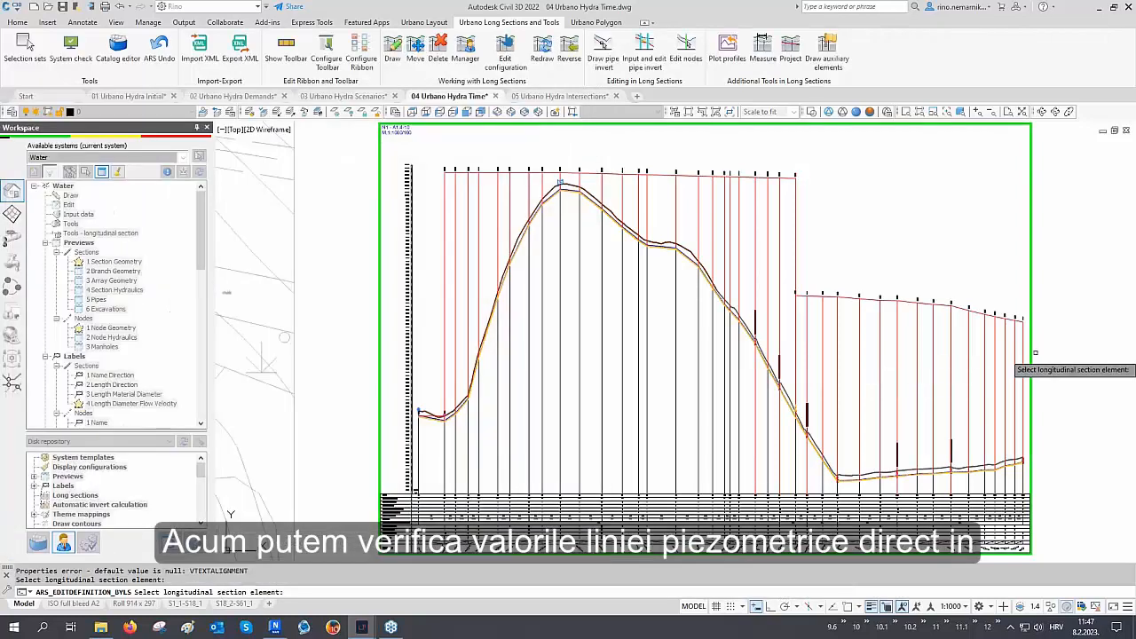
scroll(1029, 321, "up", 3)
scroll(1029, 322, "up", 3)
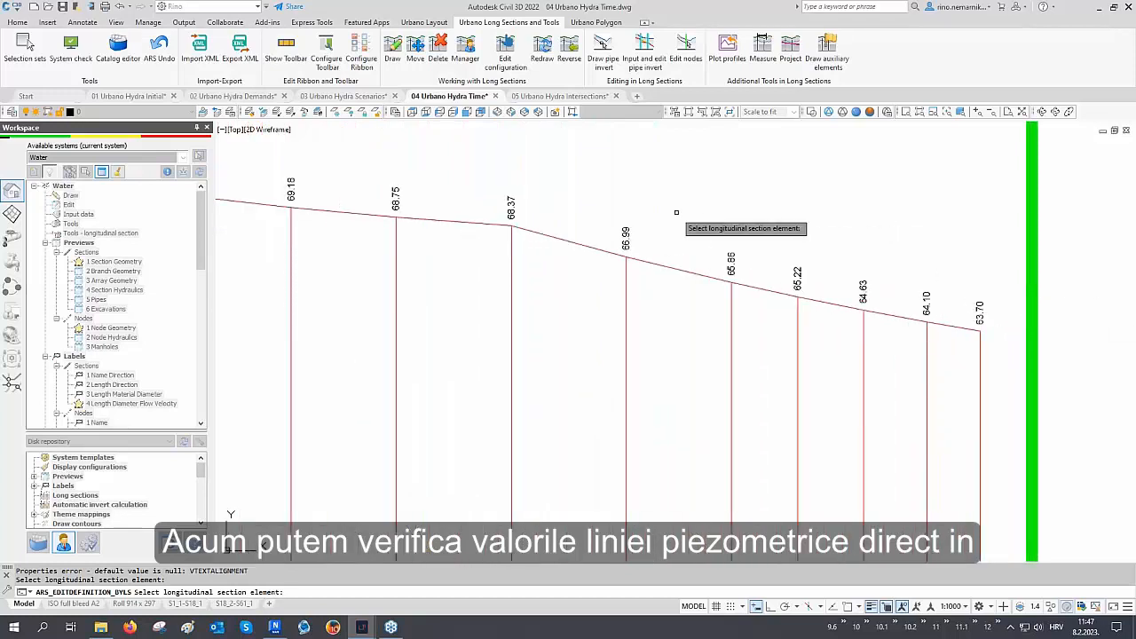
scroll(643, 258, "down", 6)
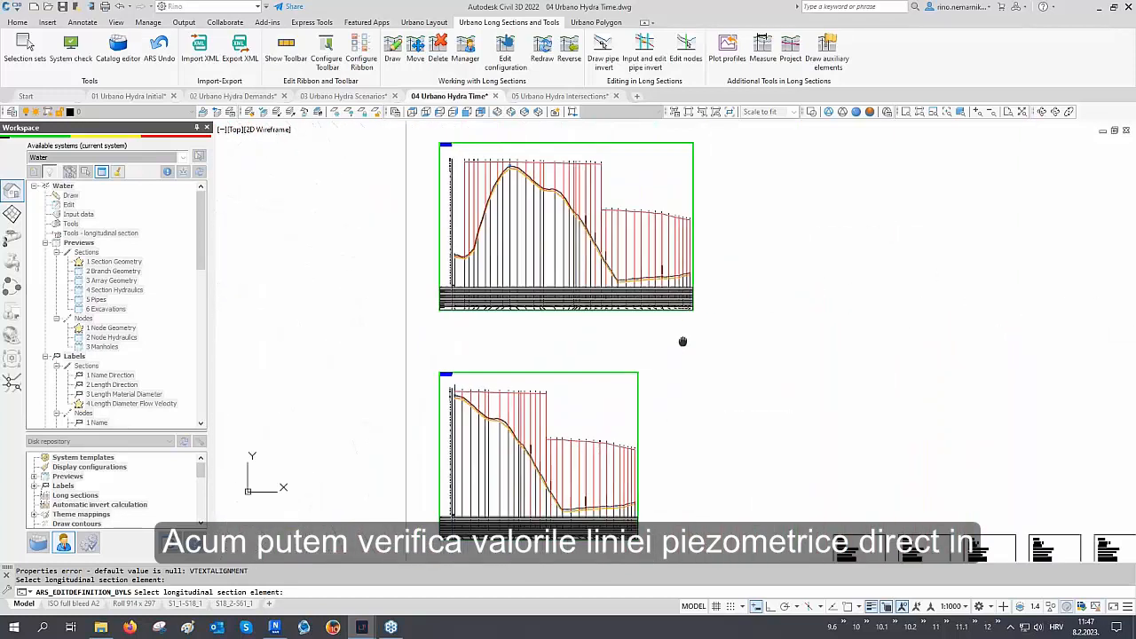
scroll(588, 398, "up", 6)
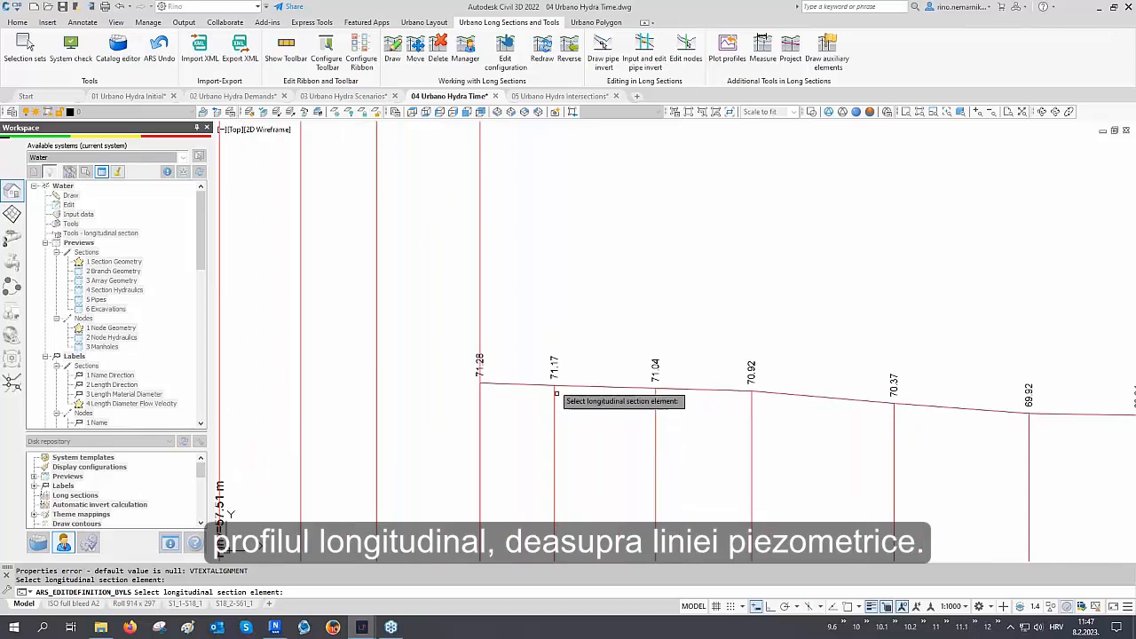
scroll(544, 344, "down", 5)
scroll(583, 317, "up", 2)
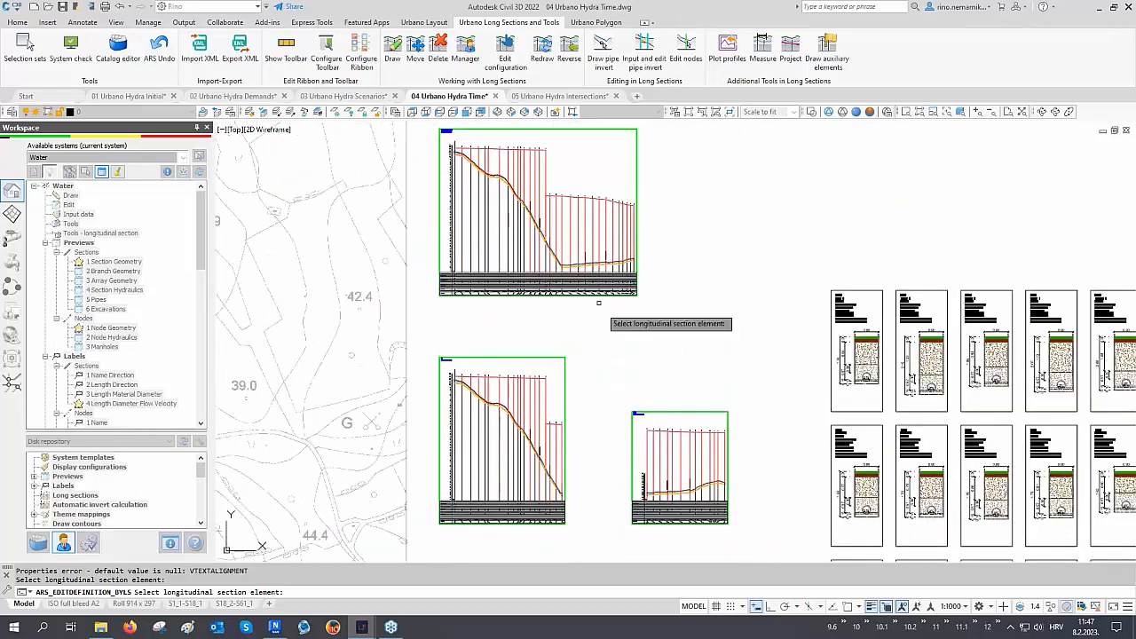
scroll(676, 473, "up", 3)
middle_click_drag(676, 473, 849, 372)
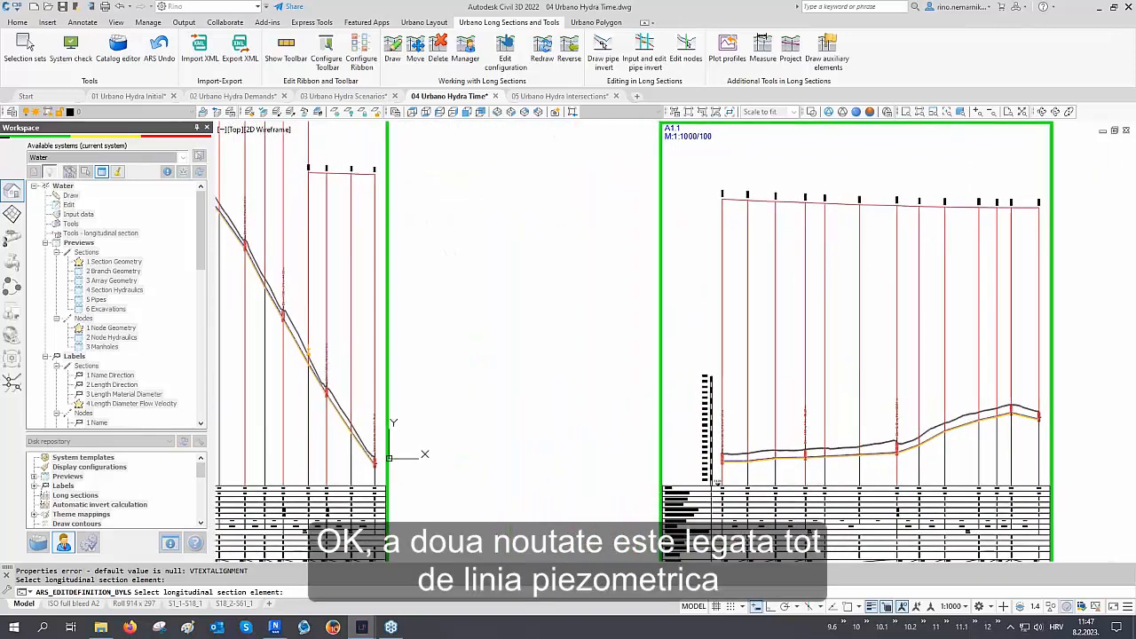
Reopen the profile definition from the second longitudinal section, enable Trim piezometric lines, and apply
left_click(850, 373)
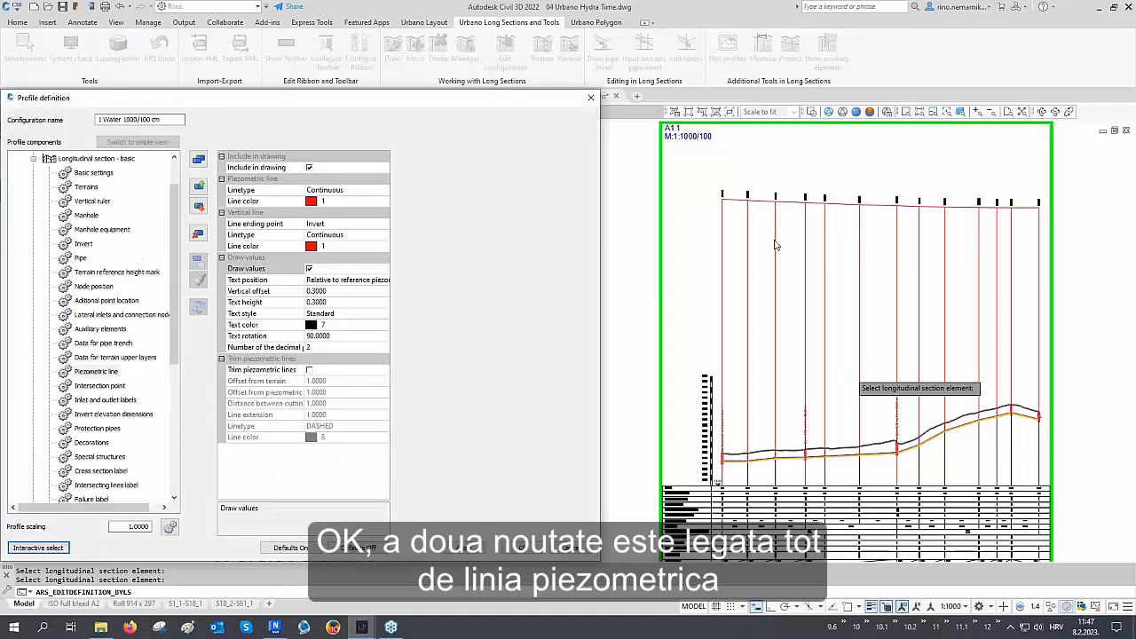
left_click(287, 371)
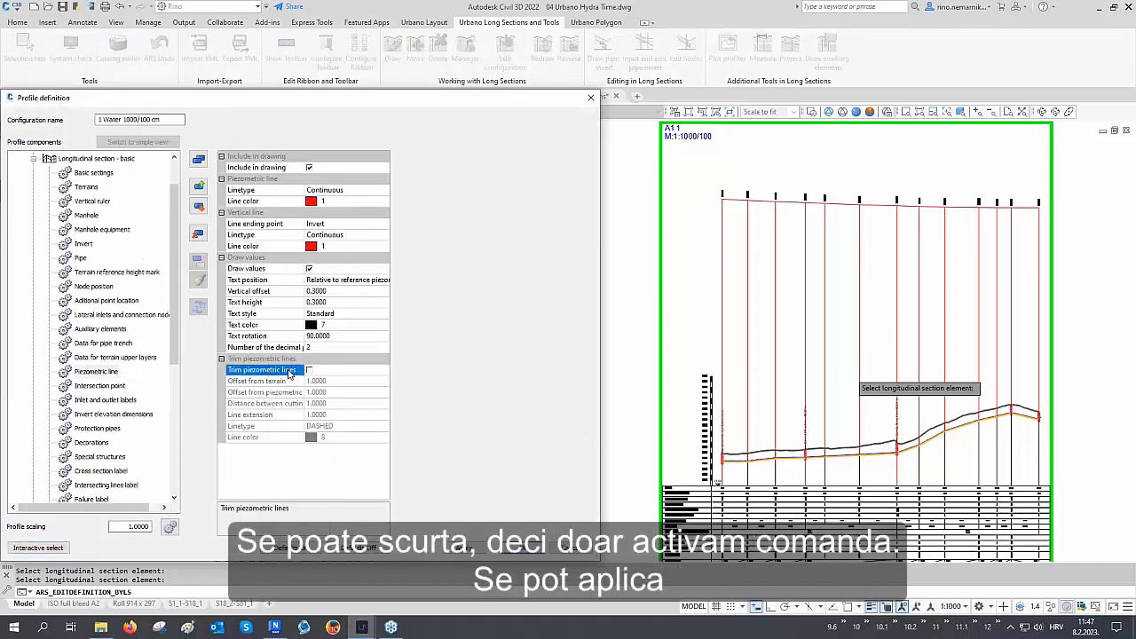
left_click(308, 370)
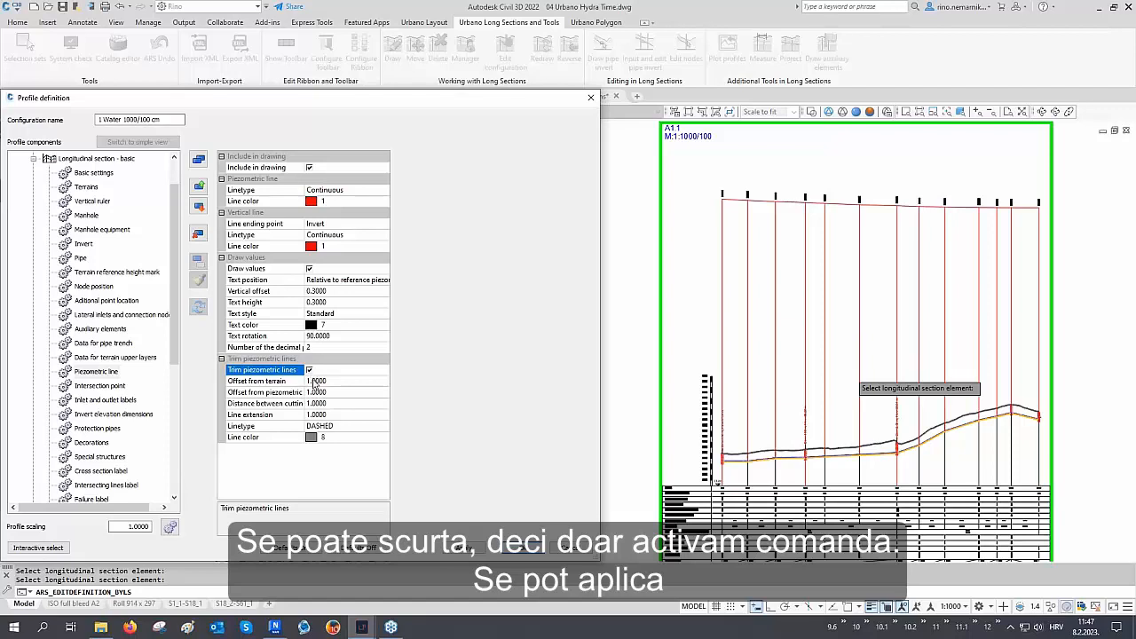
left_click(459, 548)
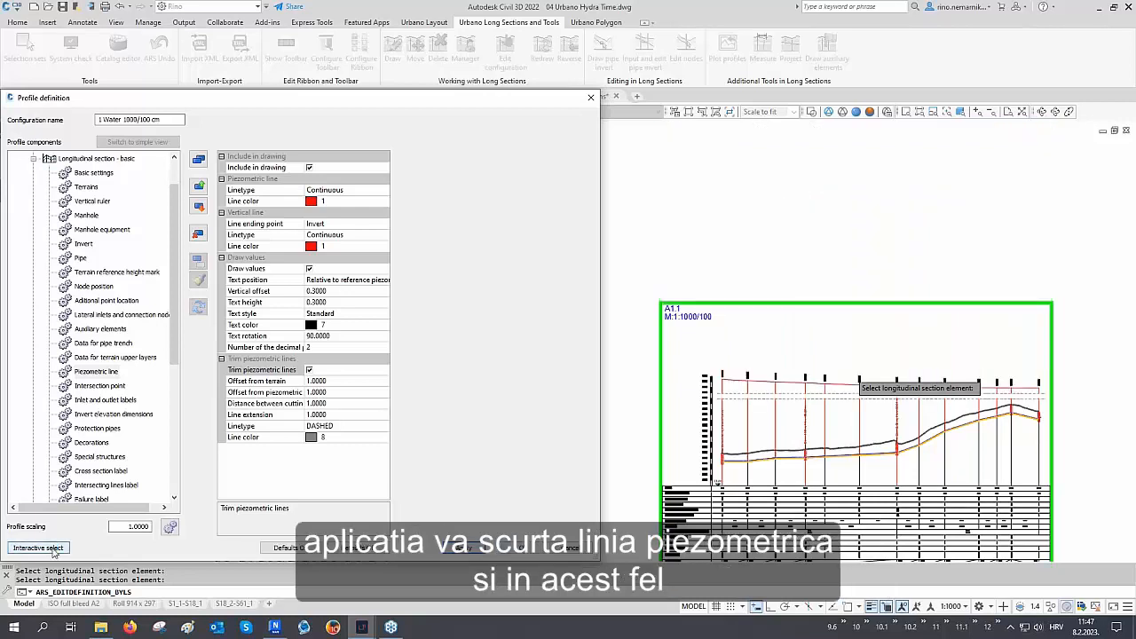
Return to the drawing and examine the trimmed piezometric lines in the longitudinal sections
left_click(51, 547)
scroll(1050, 438, "up", 3)
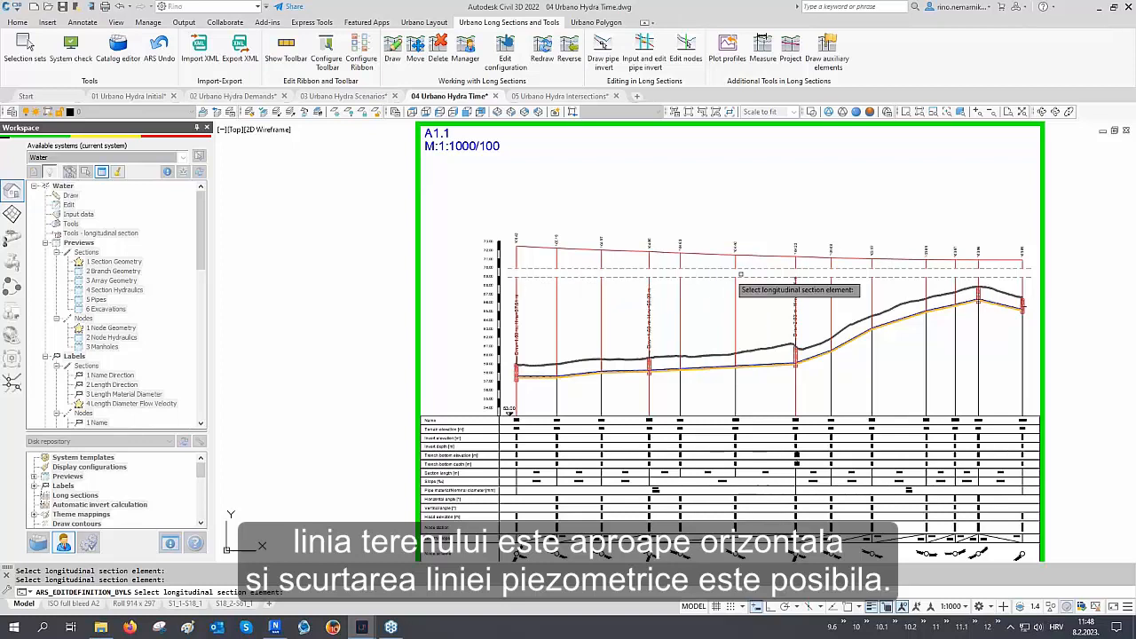
scroll(960, 380, "down", 4)
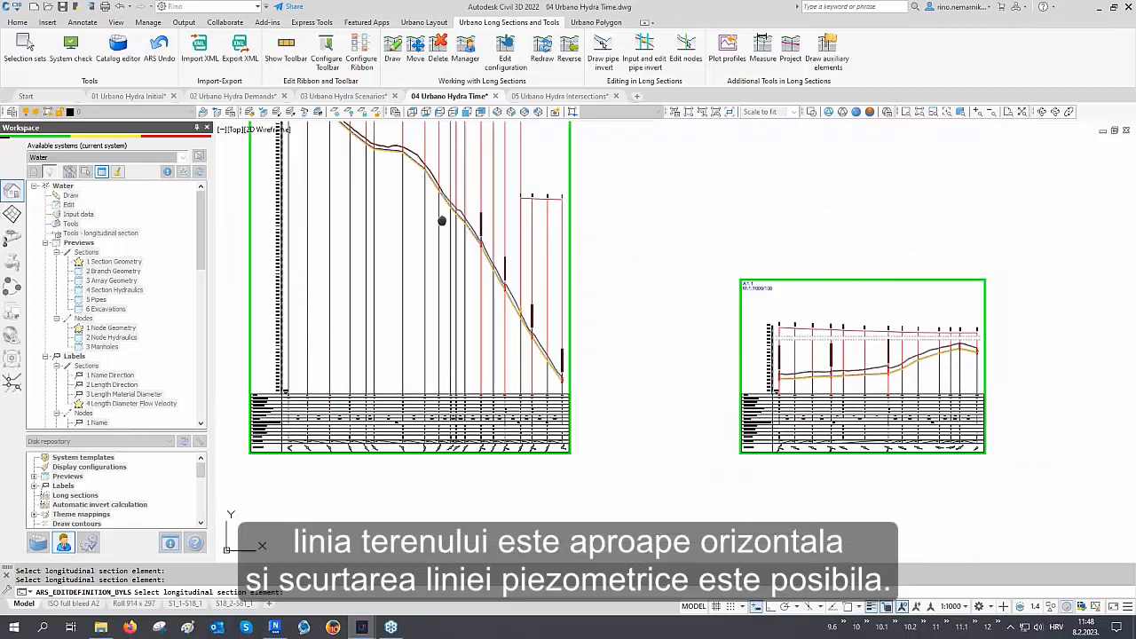
mouse_move(442, 221)
middle_mouse_down()
mouse_move(550, 308)
mouse_move(573, 311)
middle_mouse_up()
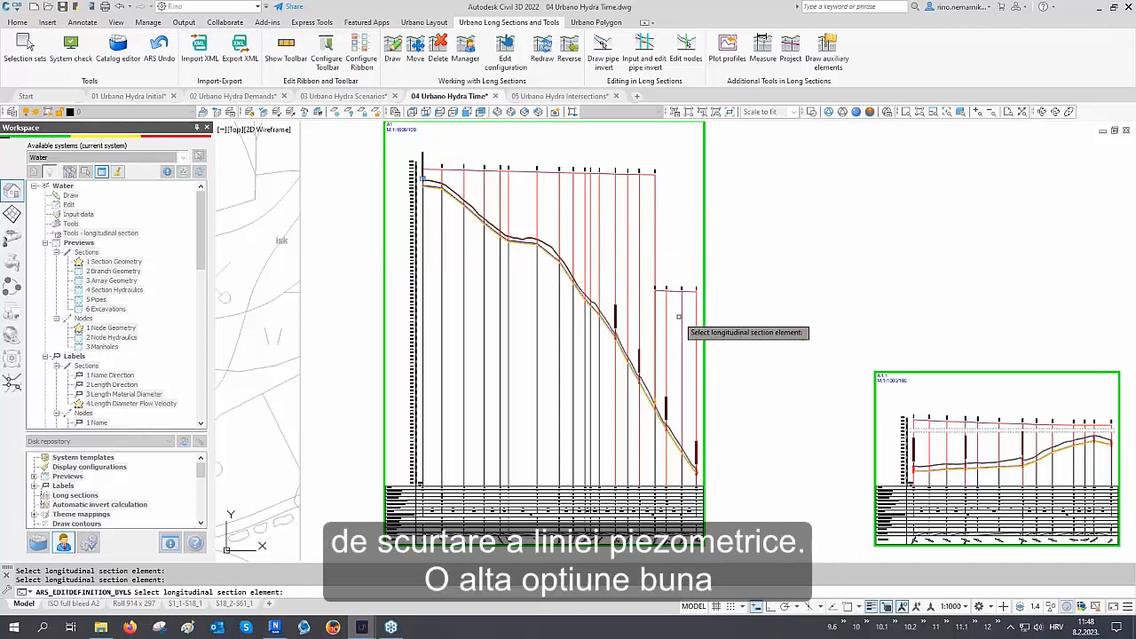
scroll(751, 351, "up", 3)
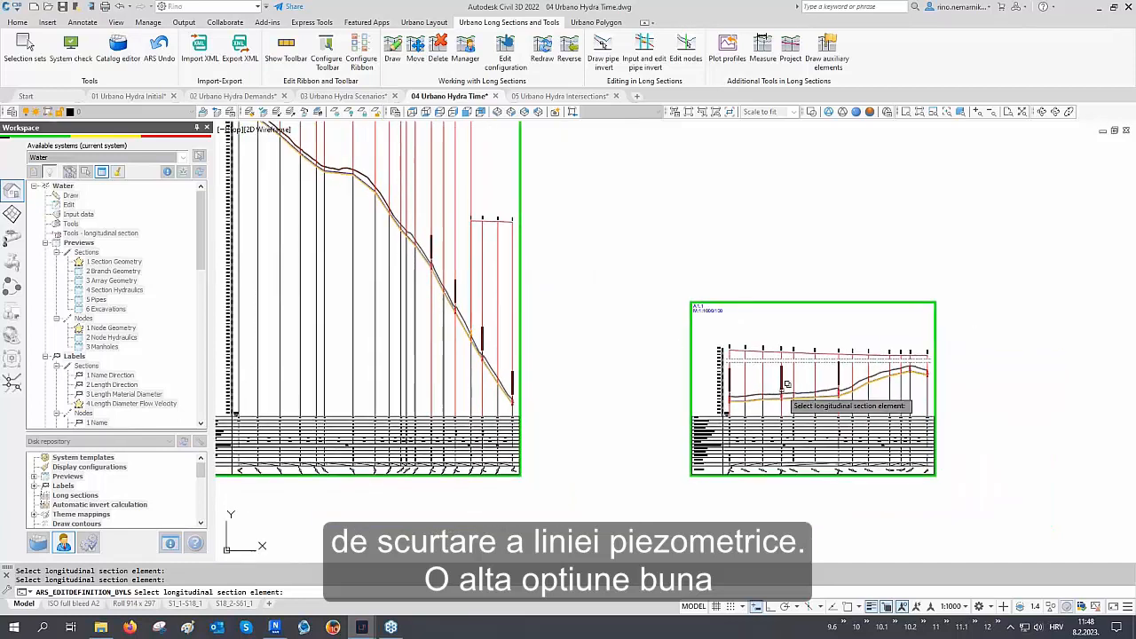
scroll(839, 418, "up", 5)
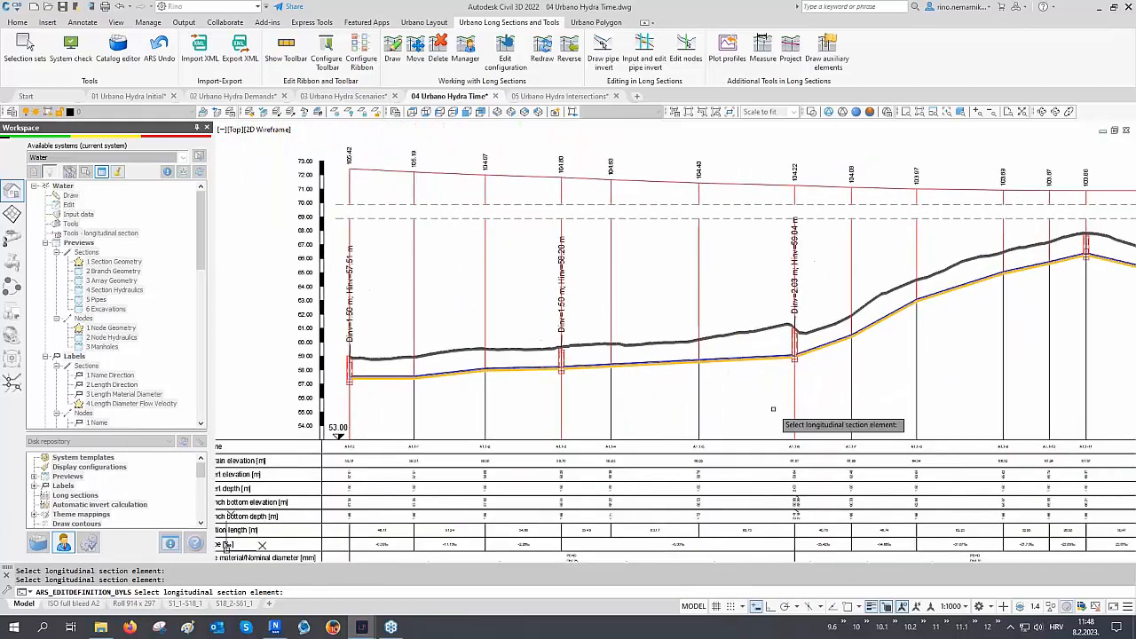
Reopen the profile definition, select the Grid component, include it in the drawing, and apply
left_click(781, 406)
scroll(126, 360, "down", 2)
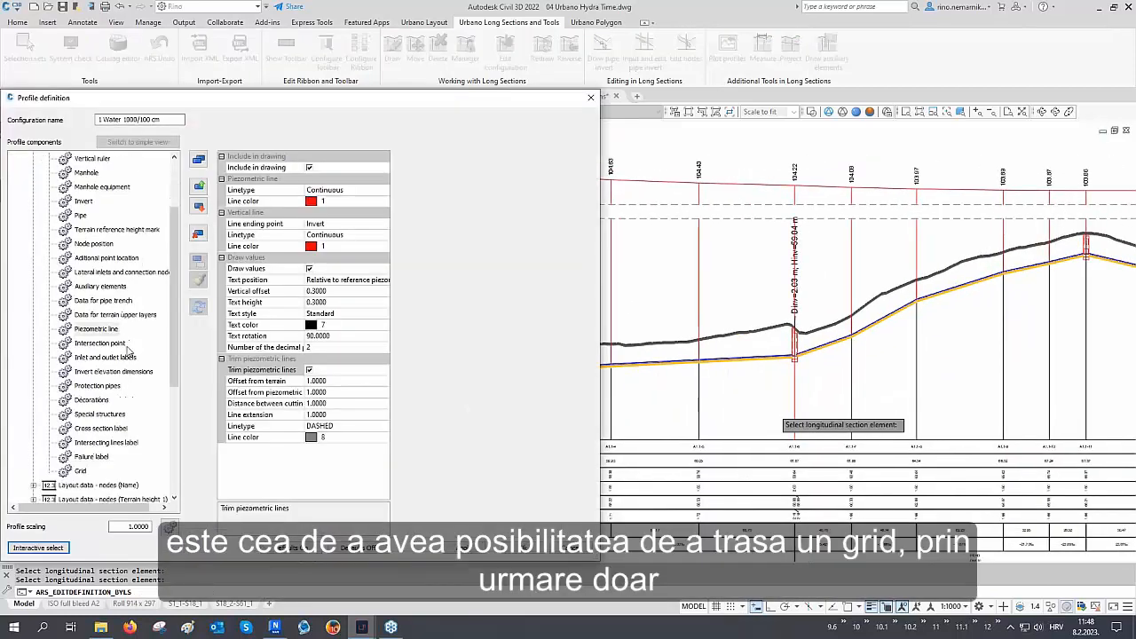
left_click(81, 428)
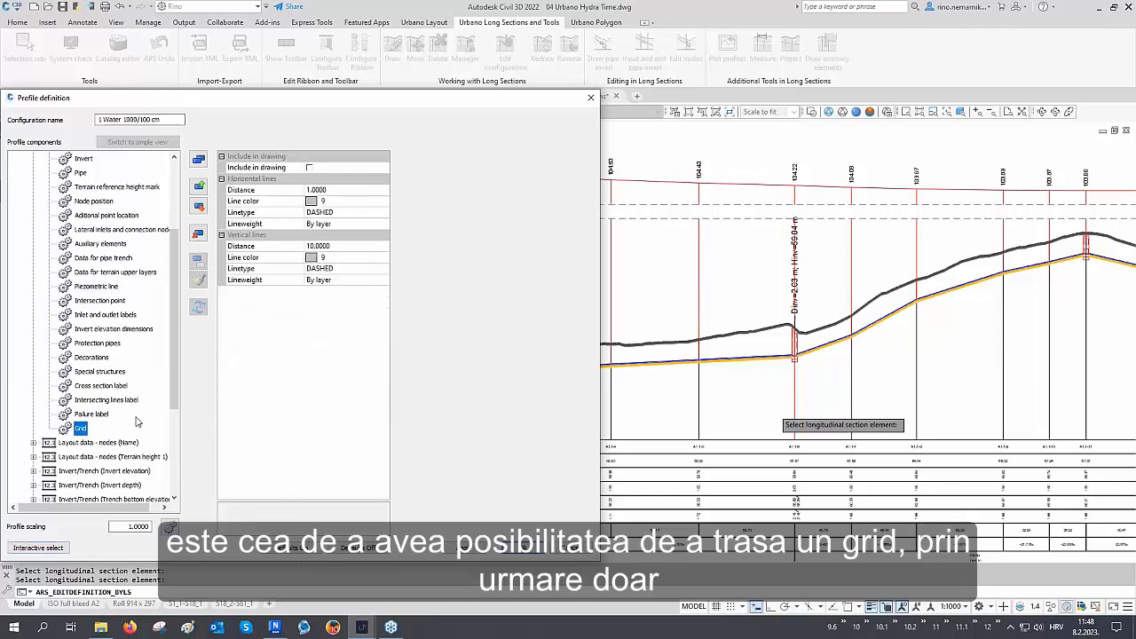
left_click(309, 167)
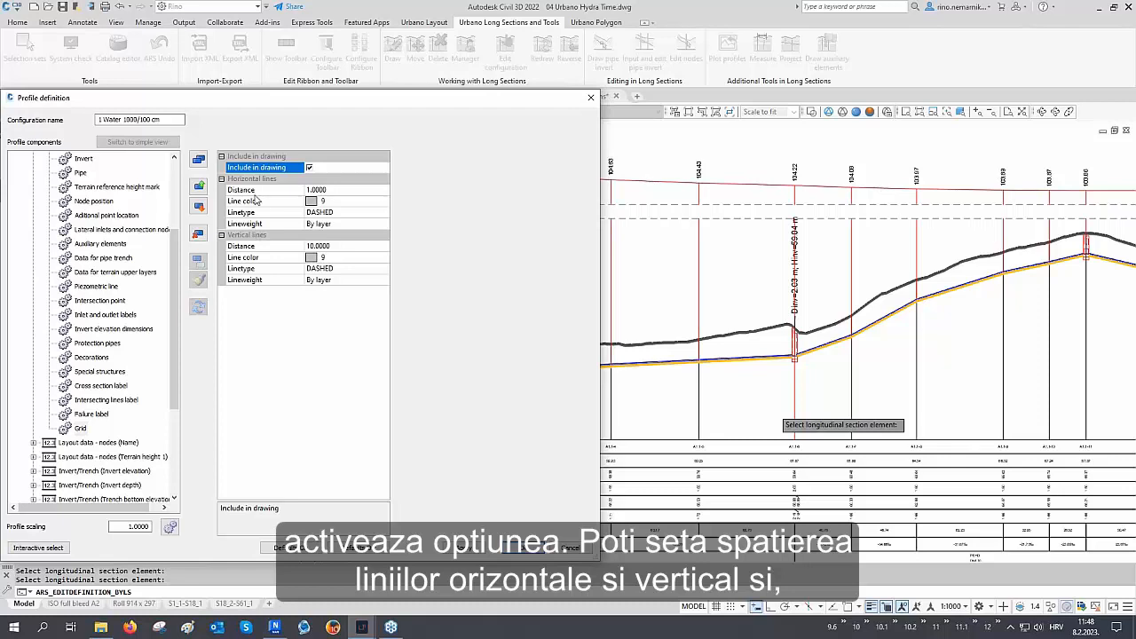
left_click(457, 547)
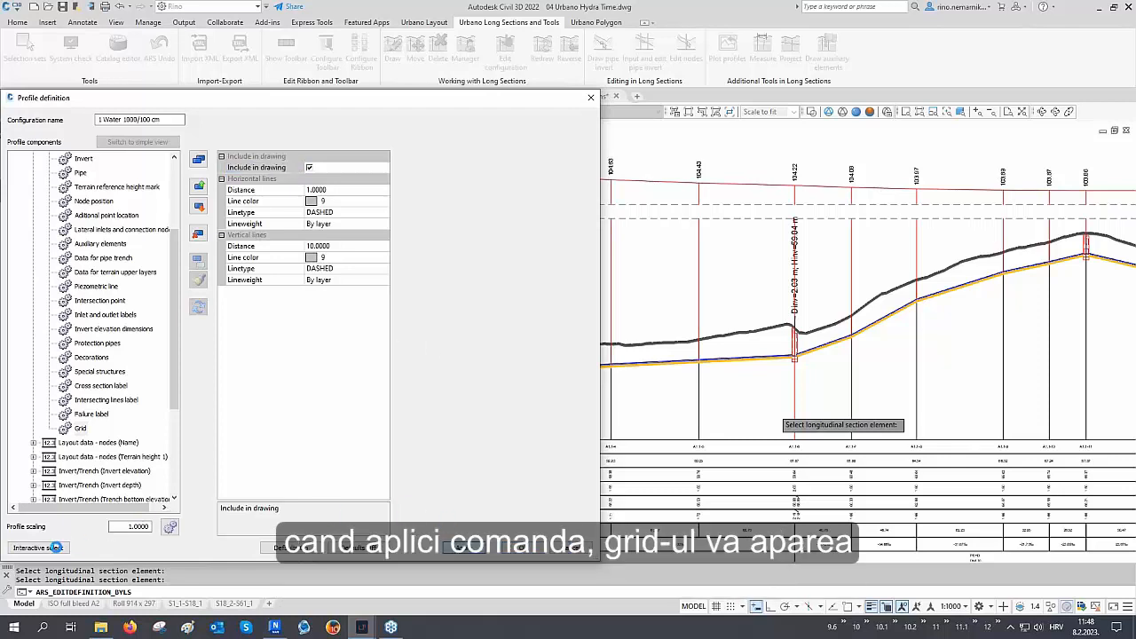
Return to the drawing and inspect the grid in the longitudinal sections and their data table
left_click(53, 548)
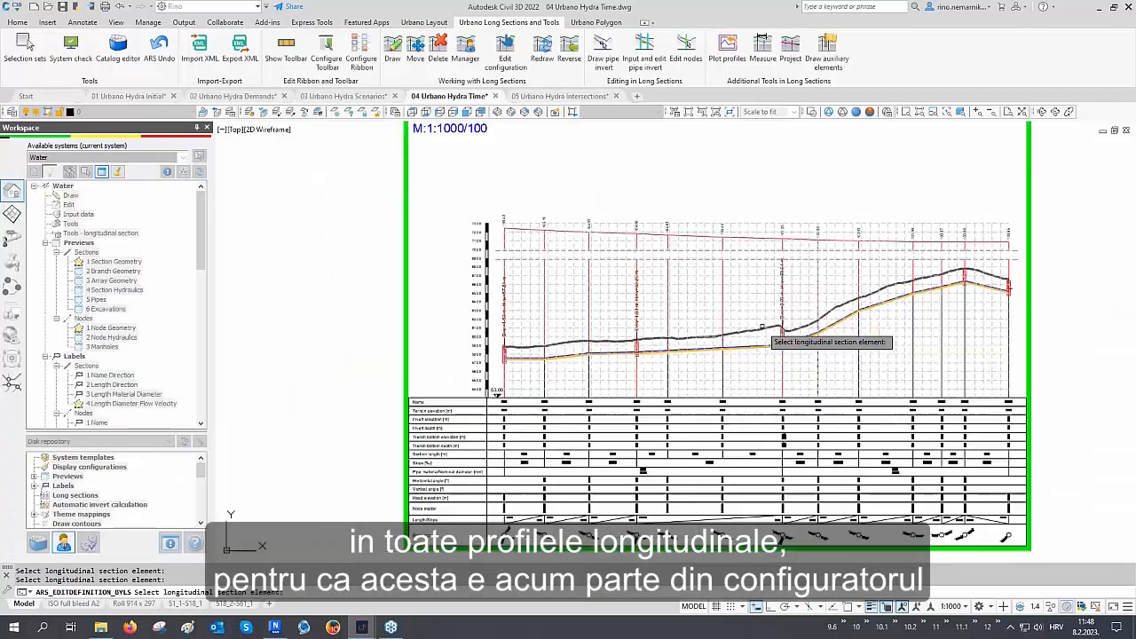
scroll(762, 326, "down", 8)
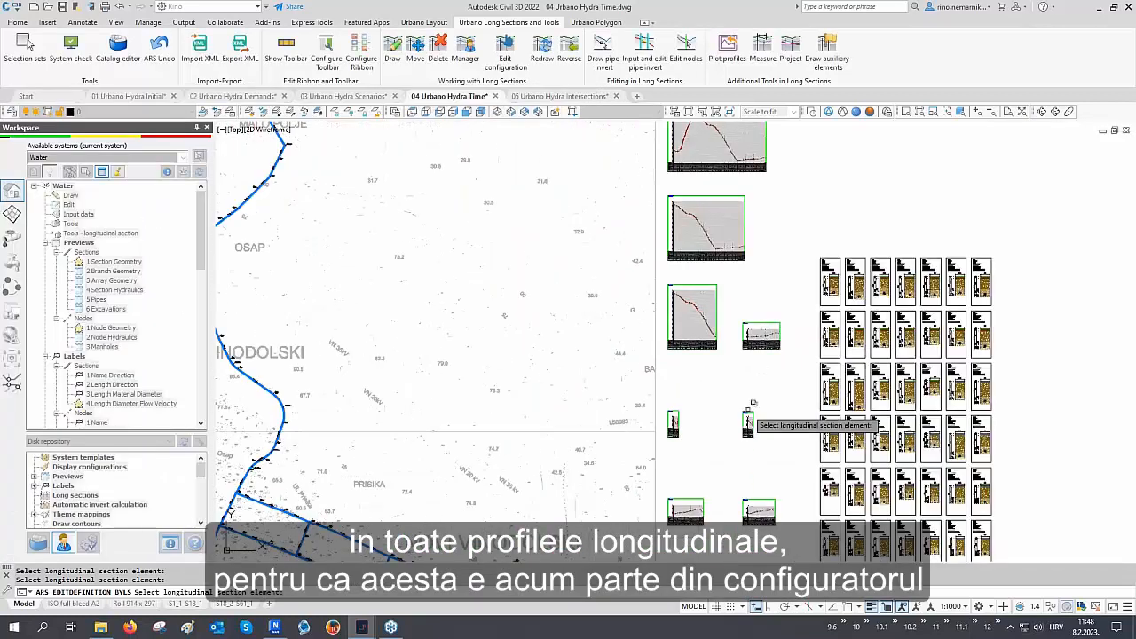
middle_click_drag(753, 404, 795, 330)
scroll(741, 383, "up", 8)
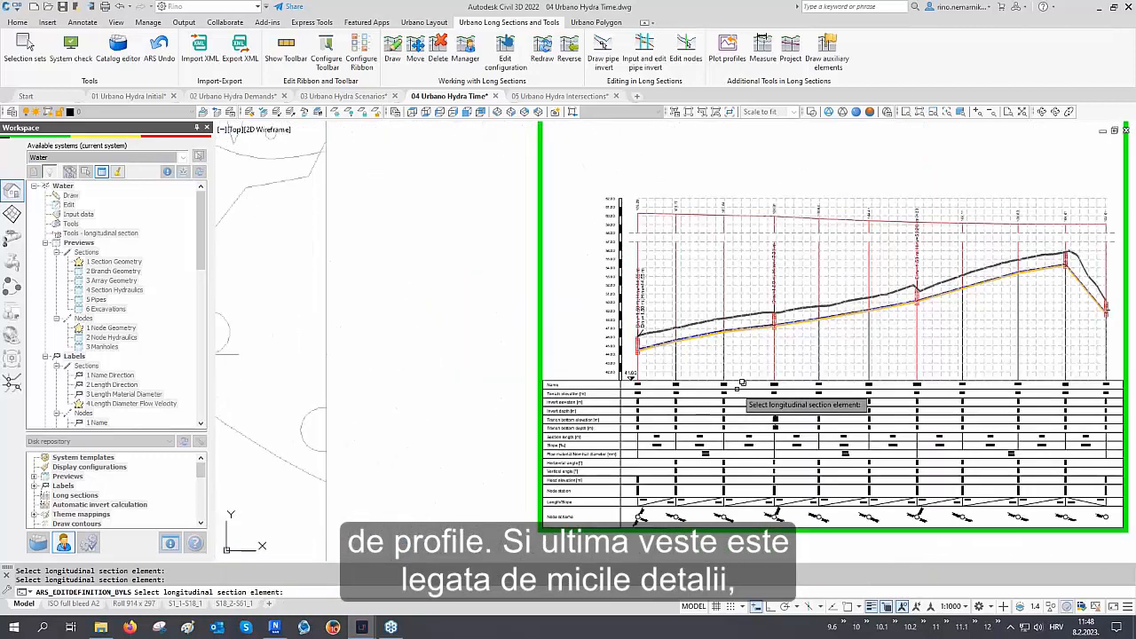
scroll(617, 399, "up", 5)
scroll(617, 399, "down", 1)
middle_click_drag(617, 399, 823, 385)
scroll(761, 390, "up", 2)
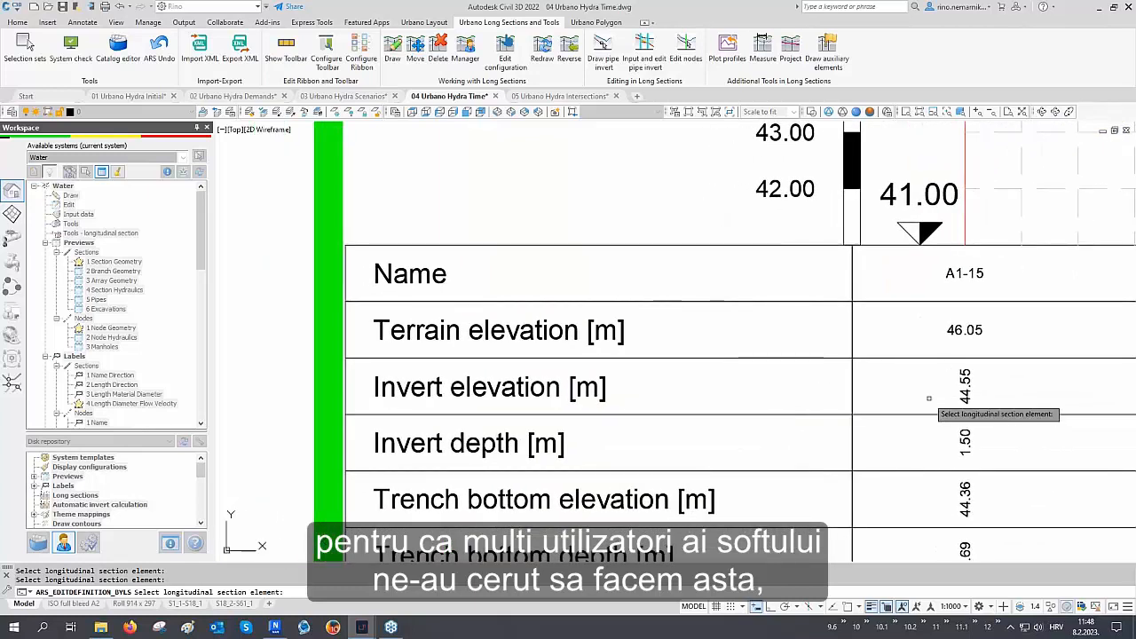
For the invert elevation row, enable lines between data with a horizontal offset of -0.15 and apply
left_click(966, 383)
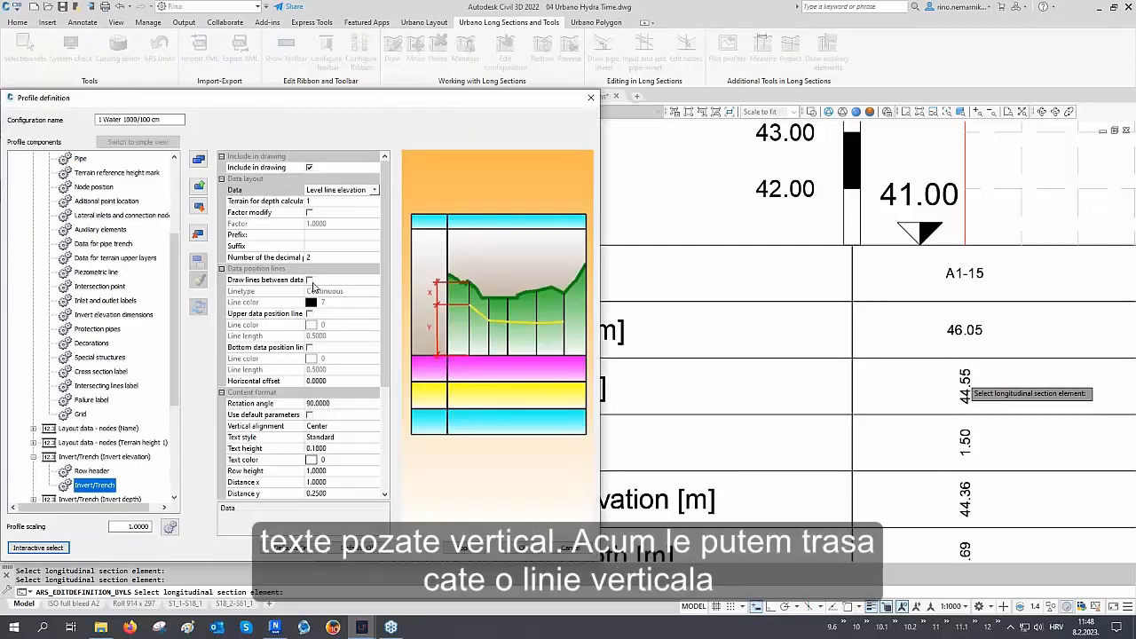
left_click(310, 281)
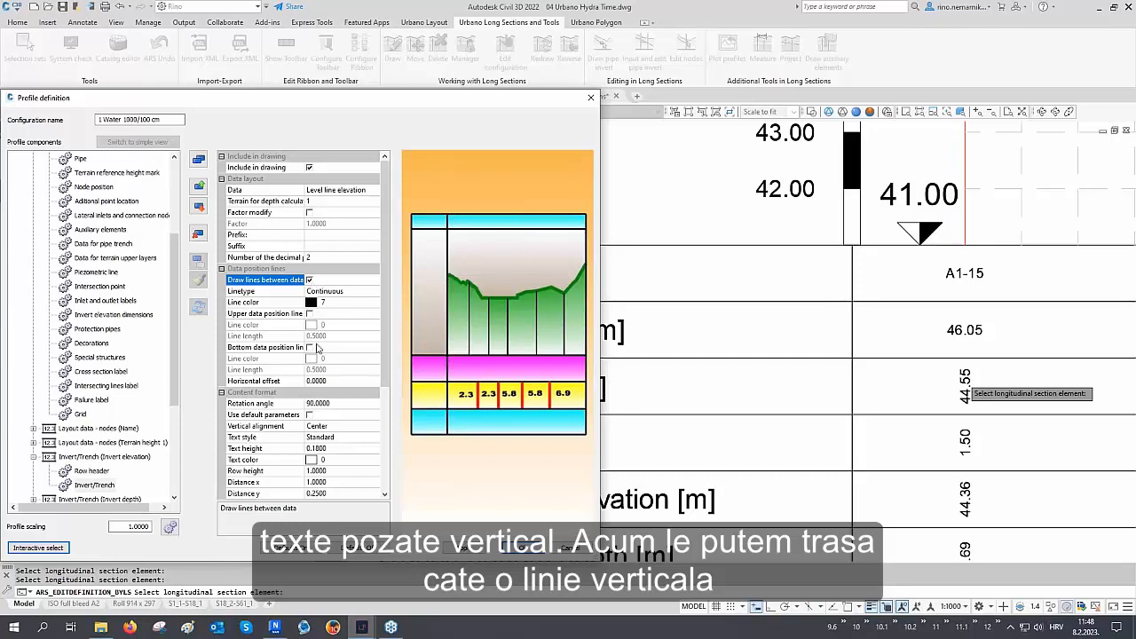
left_click(322, 376)
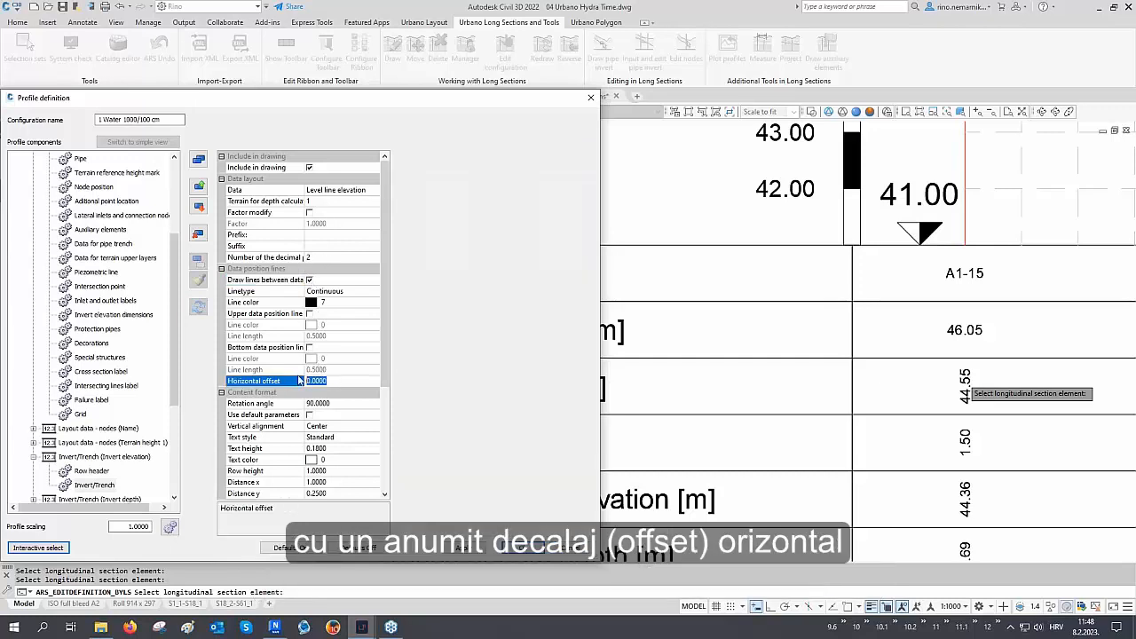
type("-0.15")
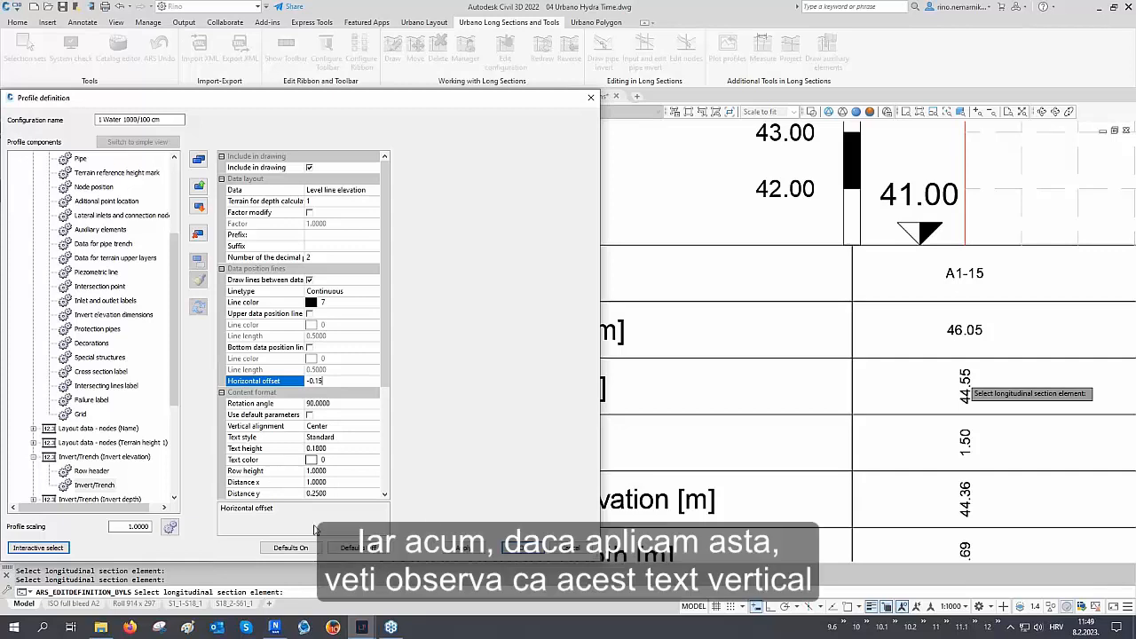
left_click(463, 550)
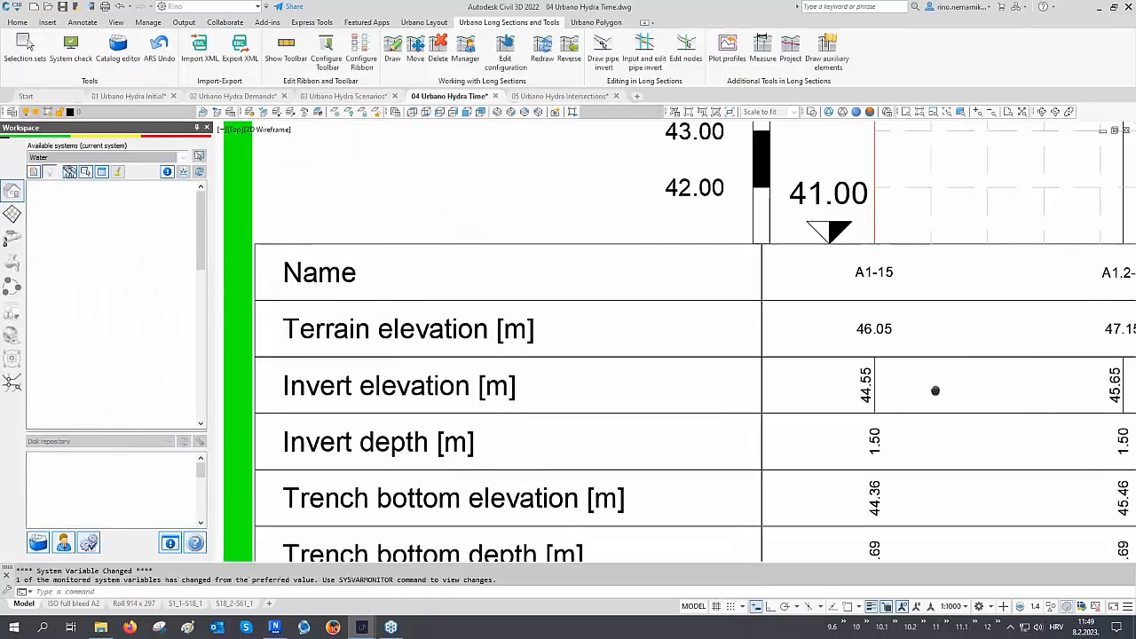
Examine the separator lines in the section data table, then zoom out to the whole network
scroll(899, 411, "up", 2)
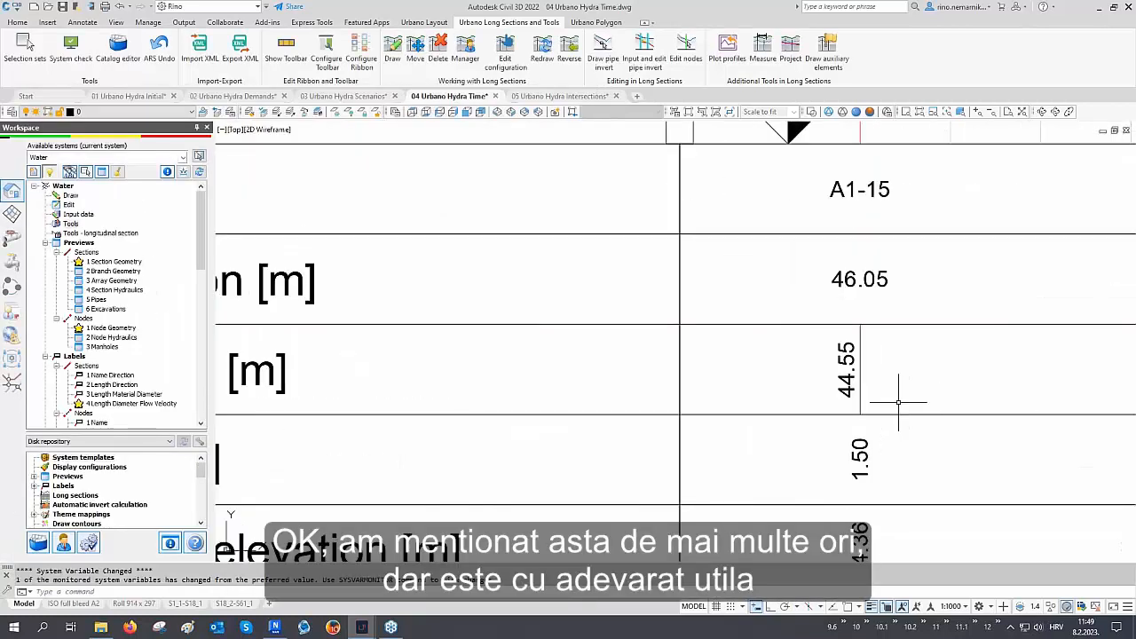
scroll(888, 401, "down", 10)
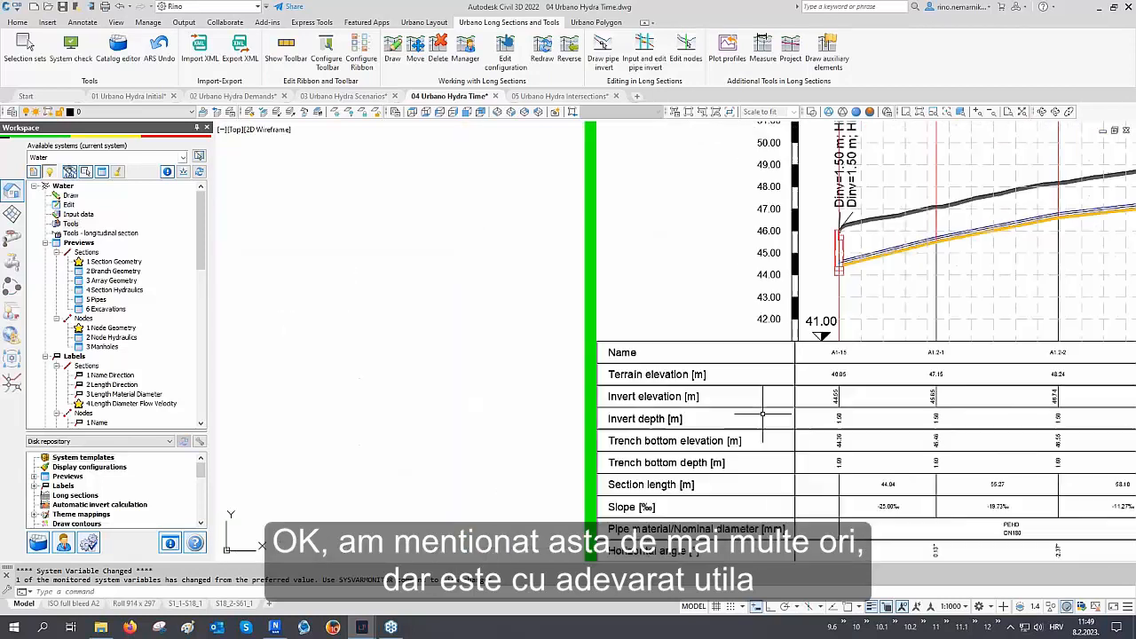
scroll(889, 402, "down", 8)
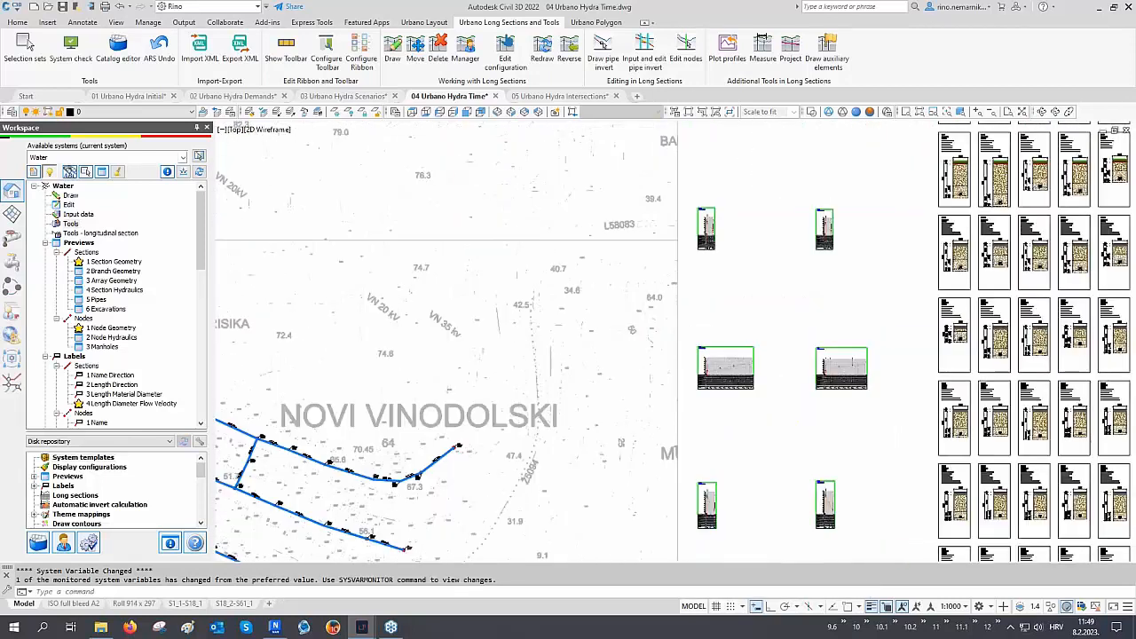
scroll(81, 366, "down", 6)
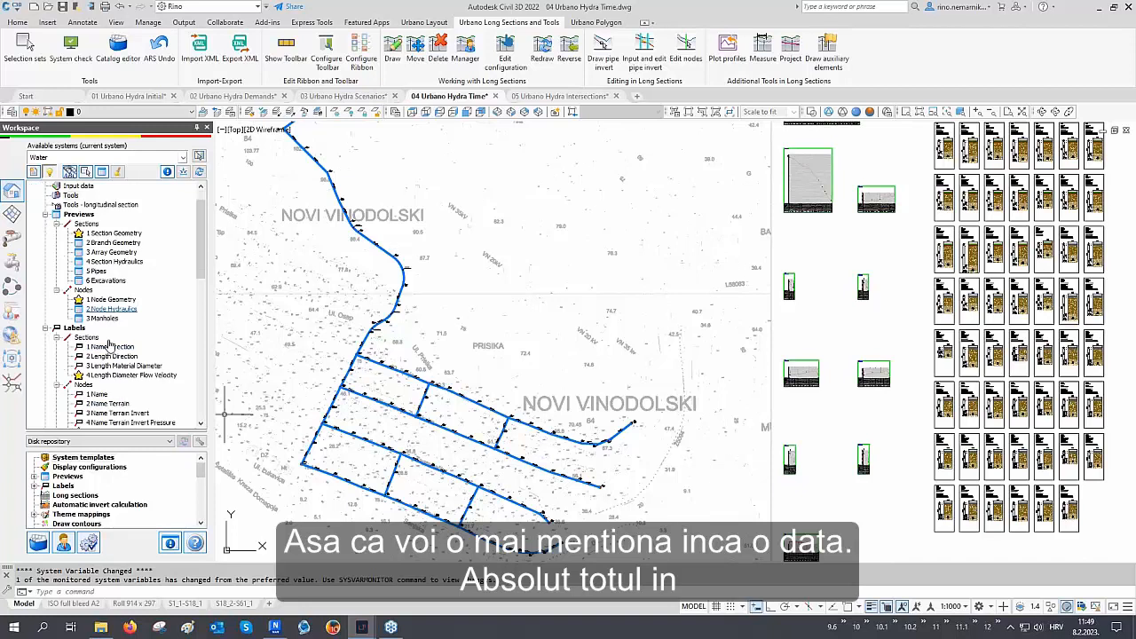
scroll(114, 332, "down", 1)
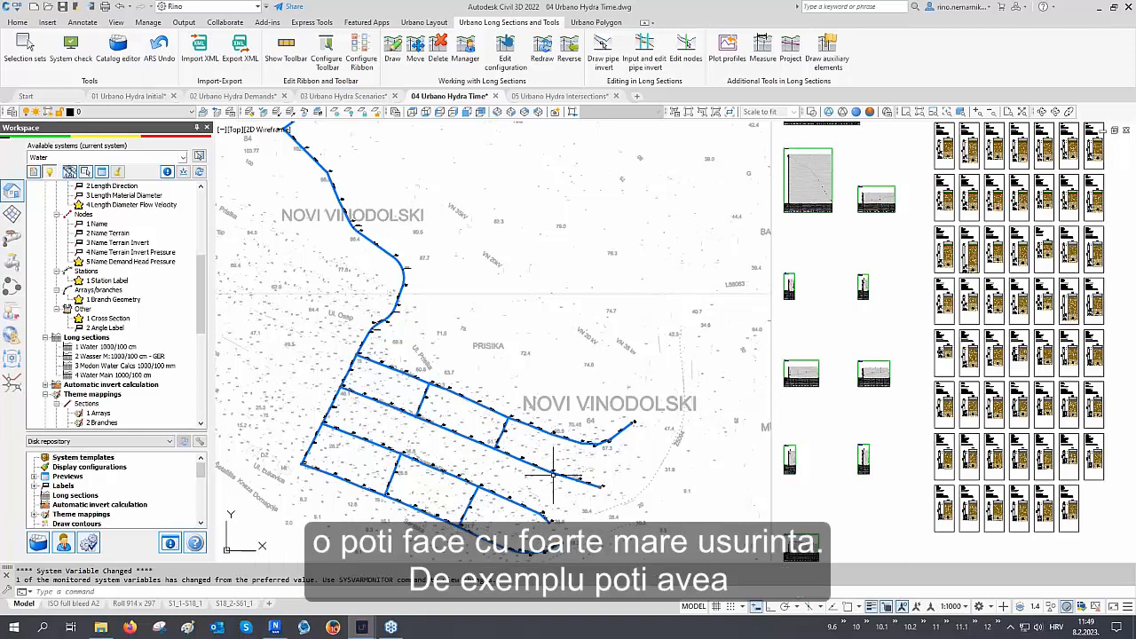
Switch all longitudinal sections to the 4 Water Main 1000/100 cm profile definition in the section manager
scroll(552, 475, "down", 2)
middle_click_drag(599, 389, 447, 384)
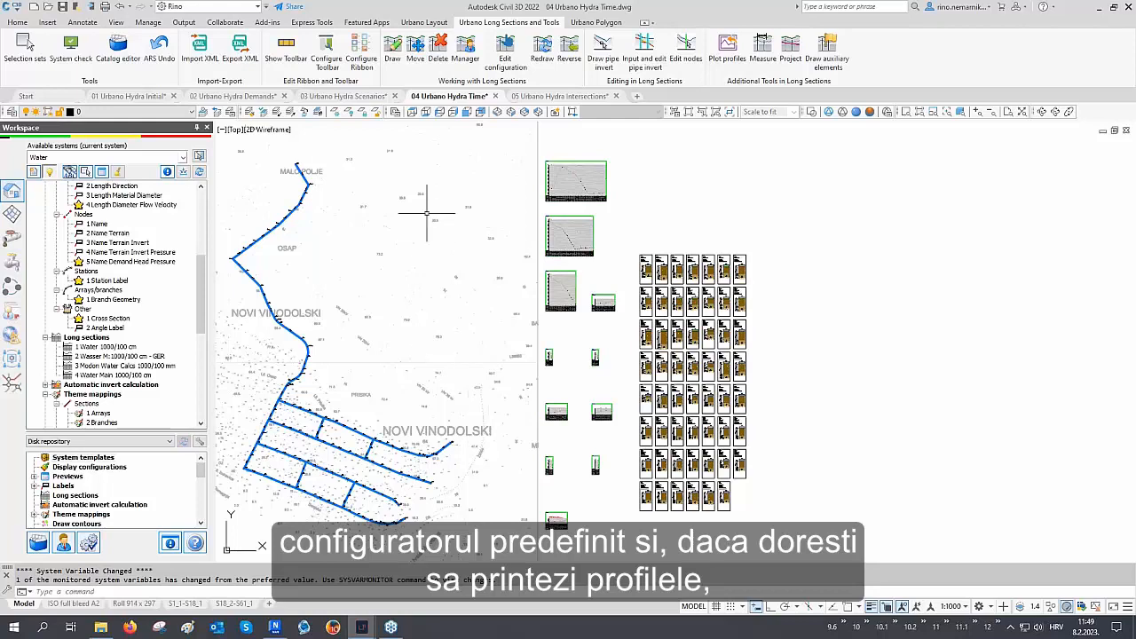
left_click(465, 49)
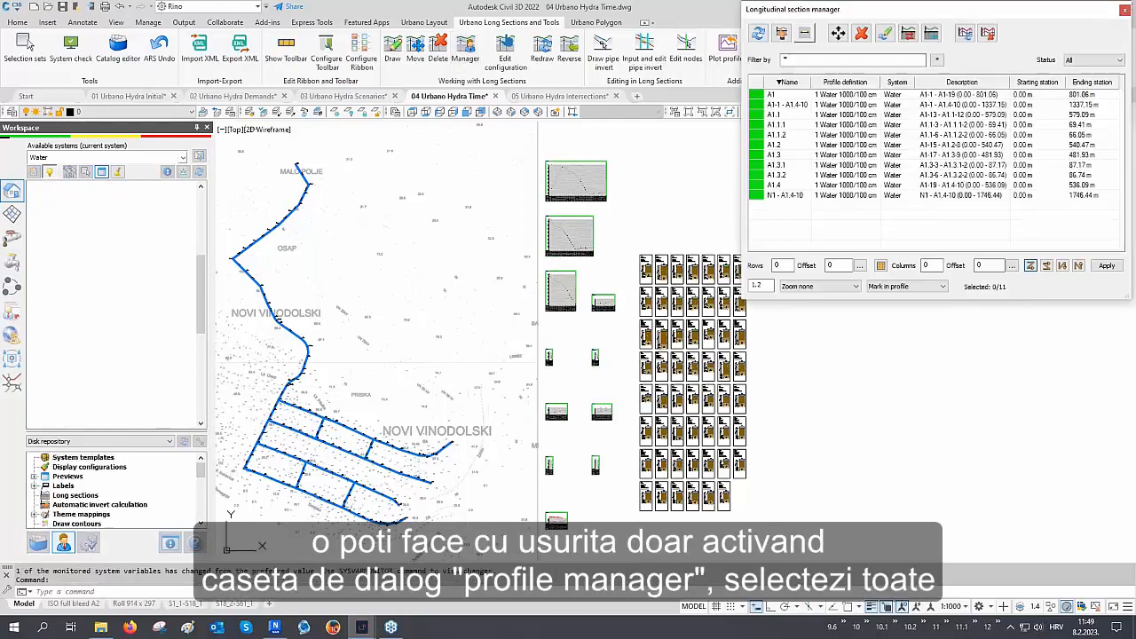
left_click(890, 128)
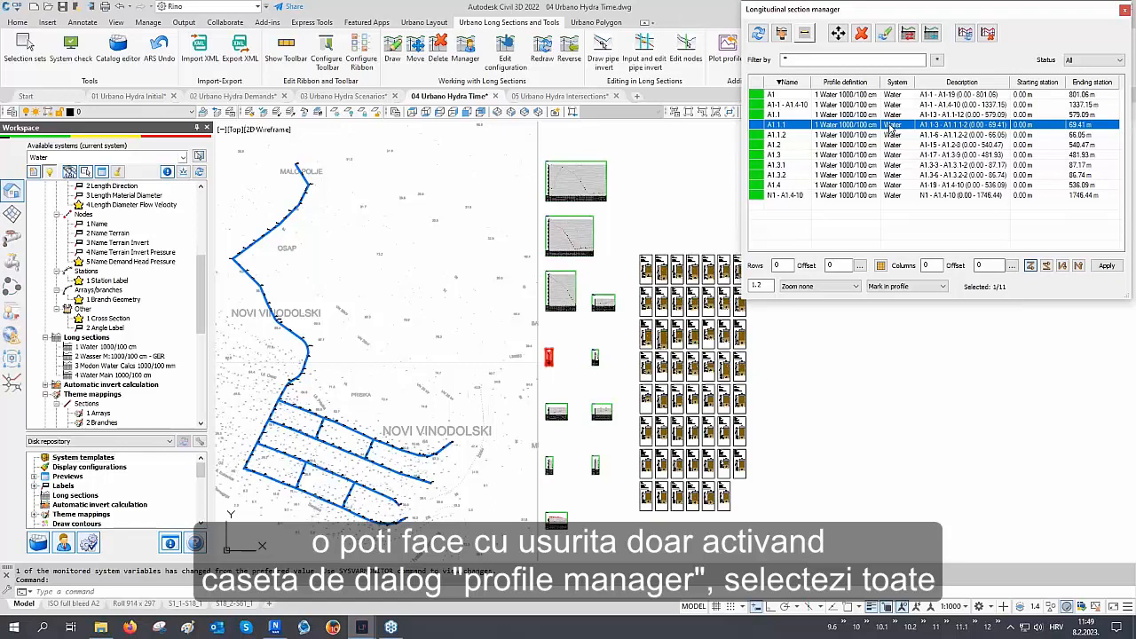
key("ctrl+a")
left_click(908, 33)
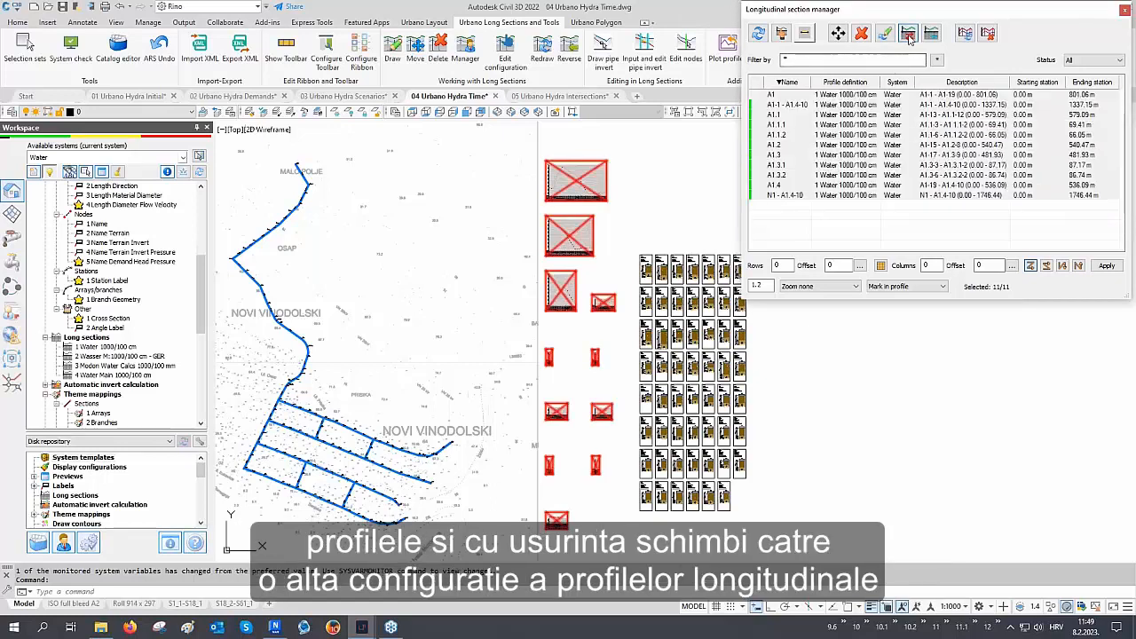
left_click(888, 138)
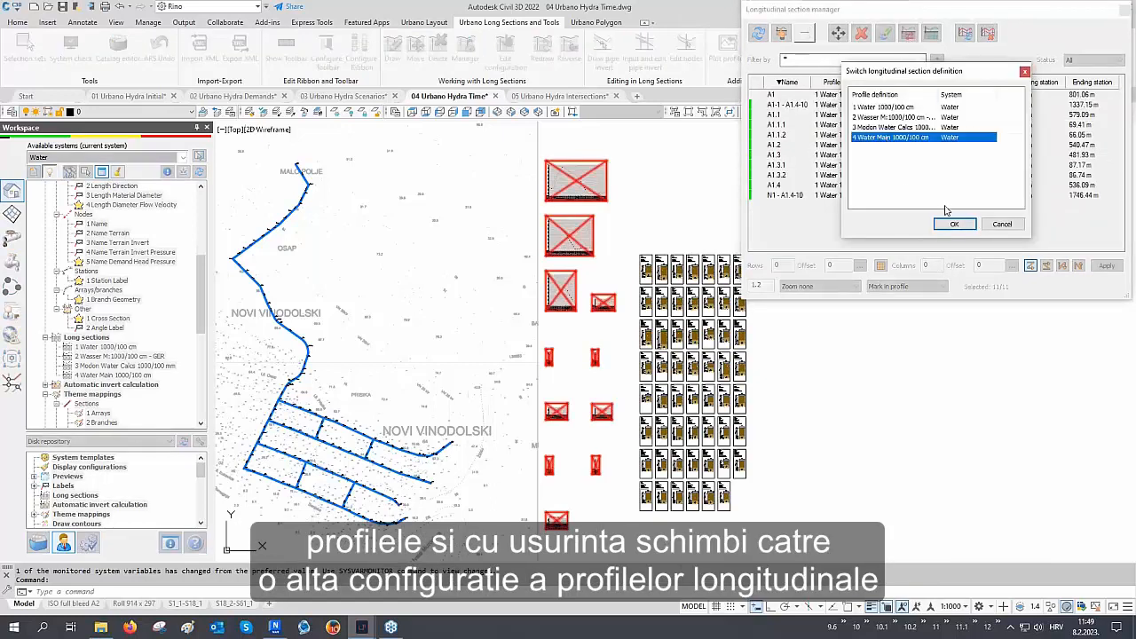
left_click(951, 223)
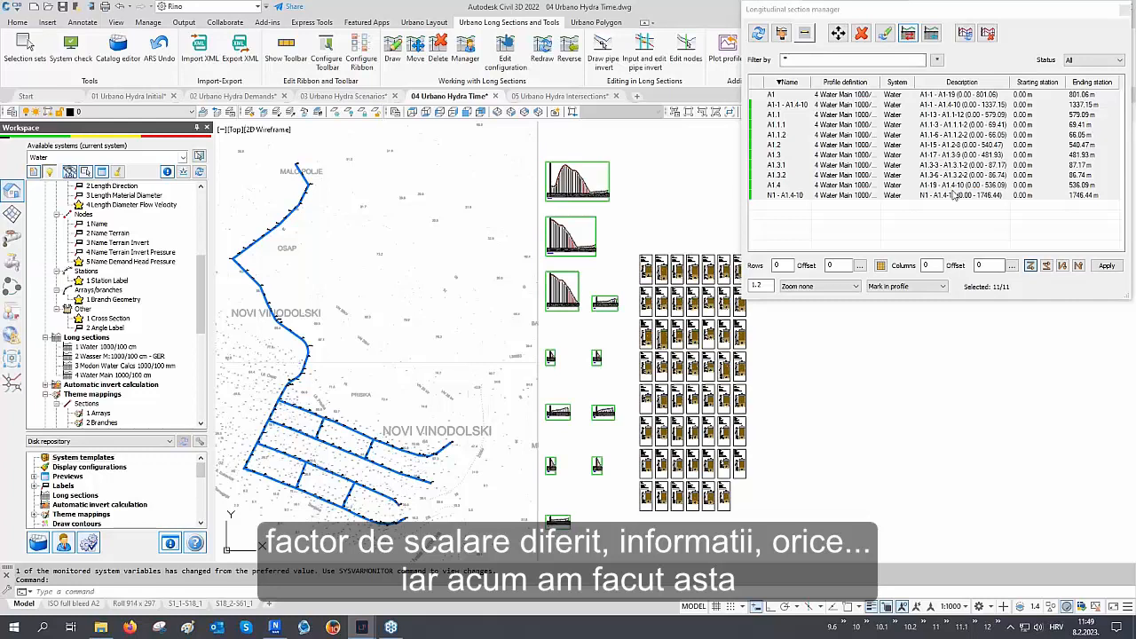
left_click(1126, 12)
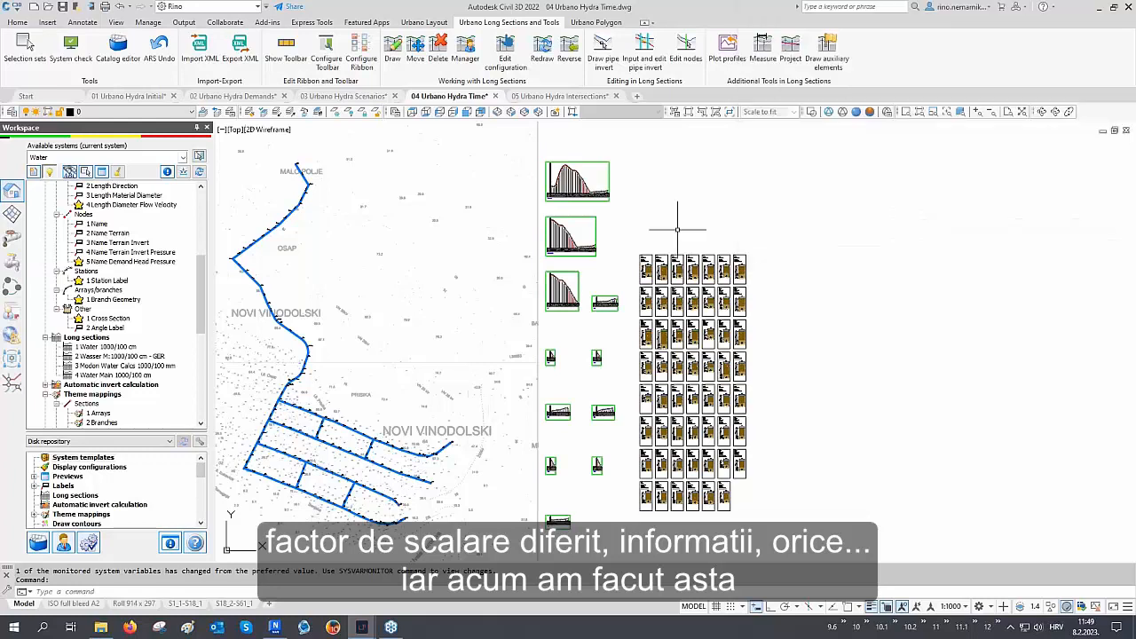
Inspect the restyled longitudinal sections, their data tables and profile lines across the drawing
scroll(479, 337, "up", 3)
scroll(600, 299, "up", 15)
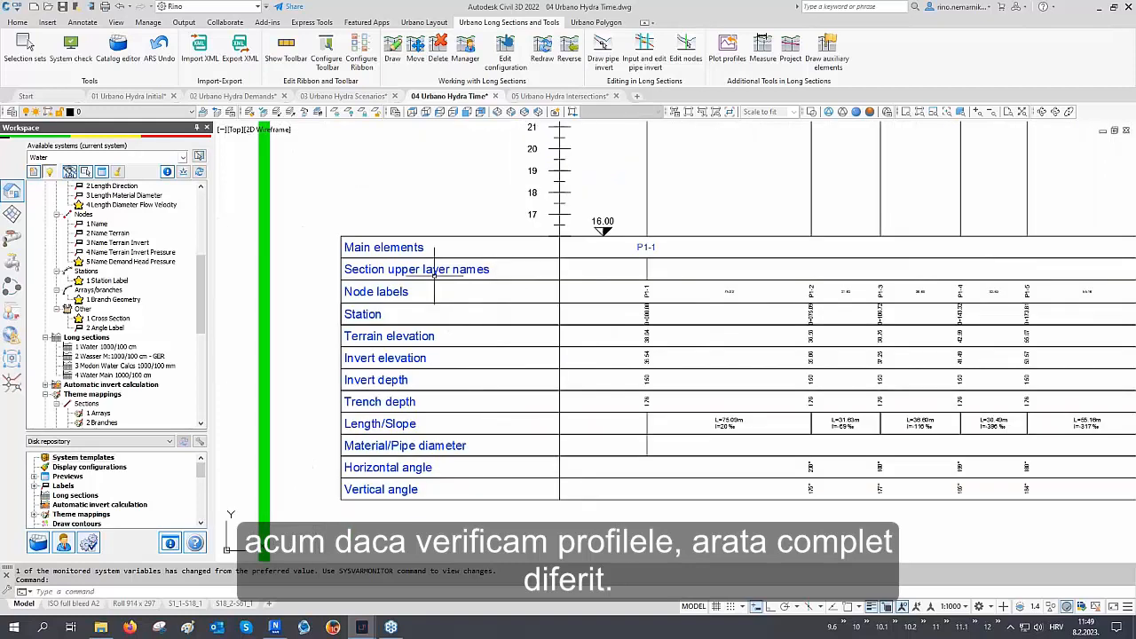
scroll(708, 337, "up", 2)
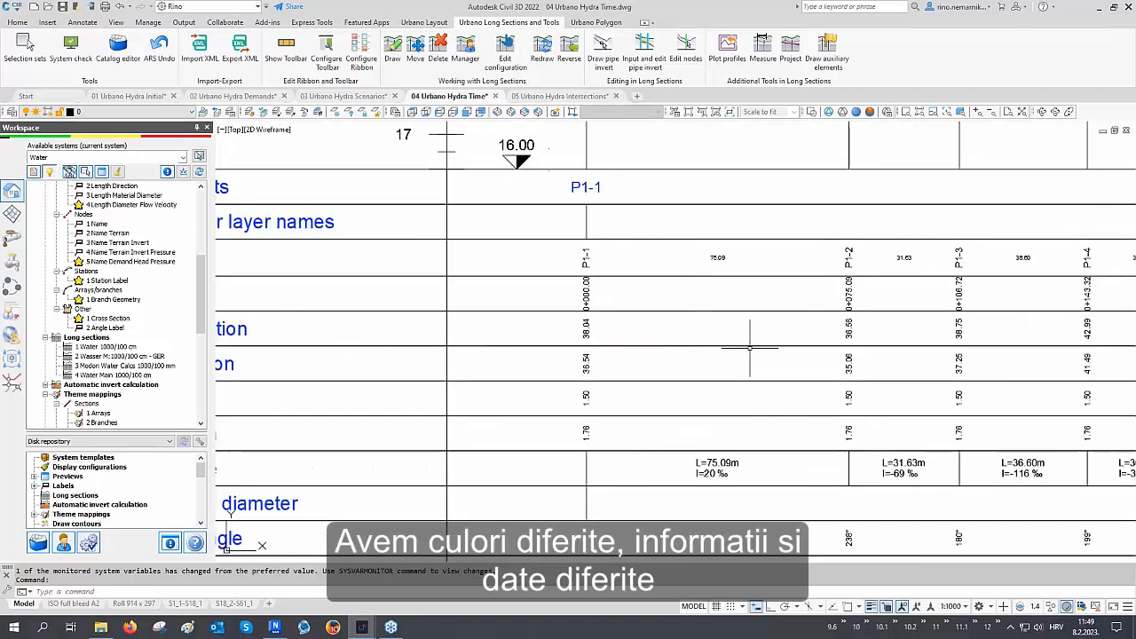
scroll(680, 464, "down", 5)
scroll(680, 324, "up", 6)
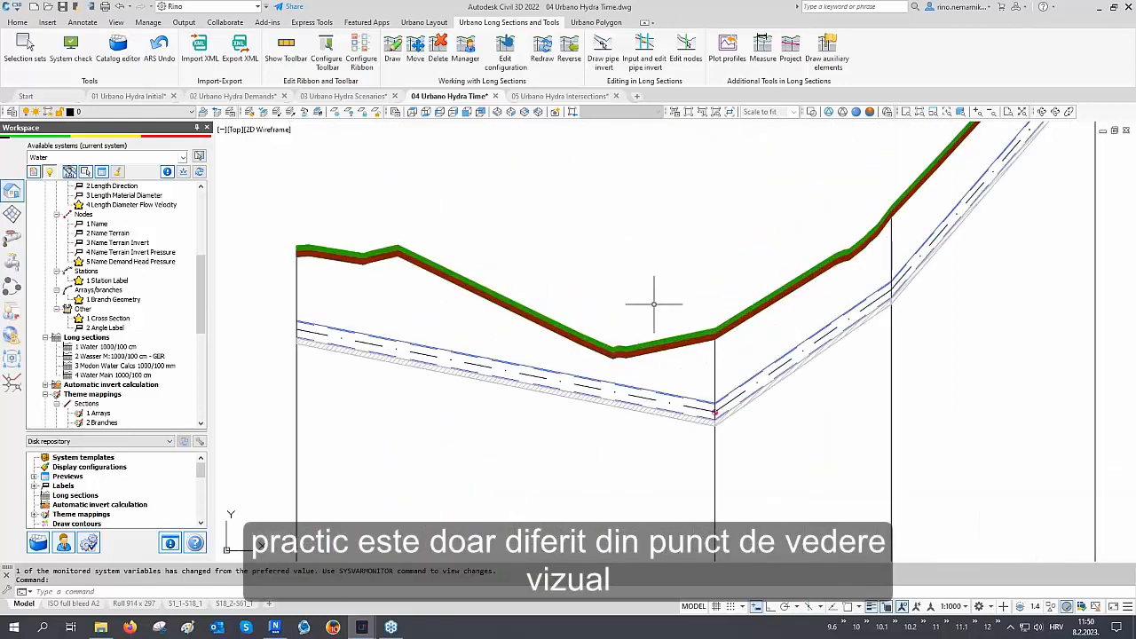
scroll(608, 337, "down", 5)
scroll(608, 338, "down", 6)
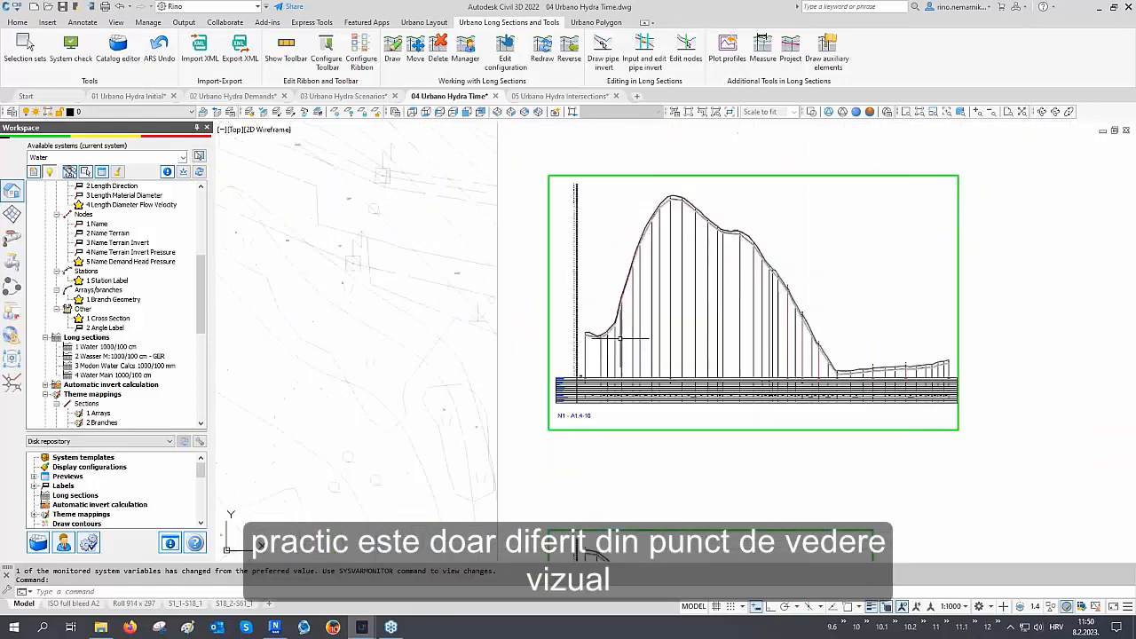
mouse_move(589, 445)
middle_mouse_down()
mouse_move(600, 317)
mouse_move(541, 311)
middle_mouse_up()
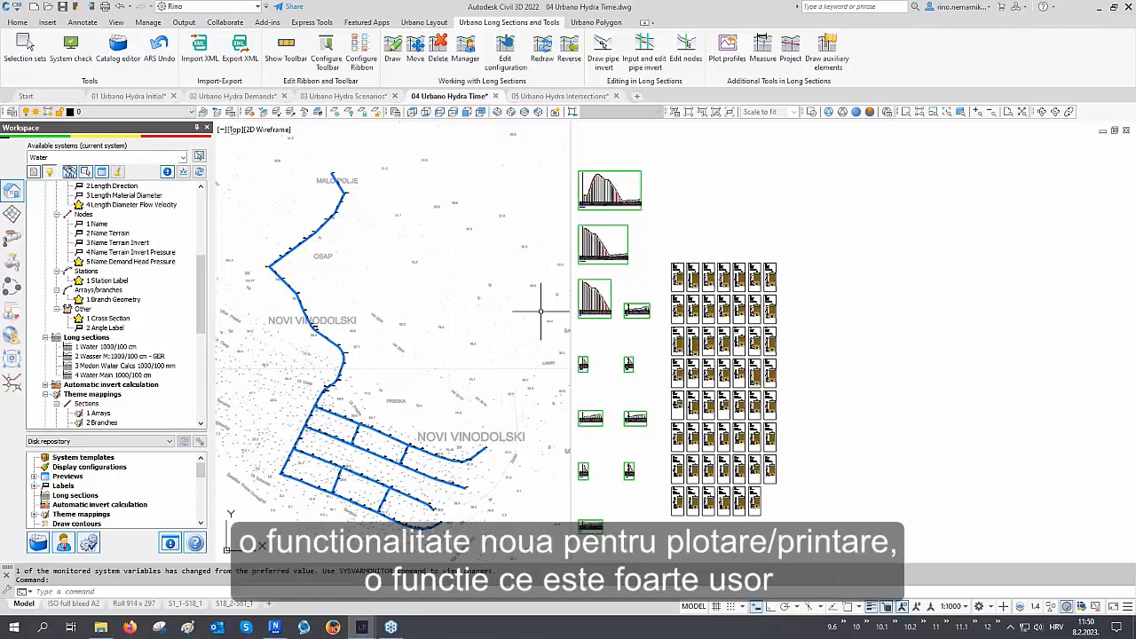
middle_click_drag(541, 312, 833, 306)
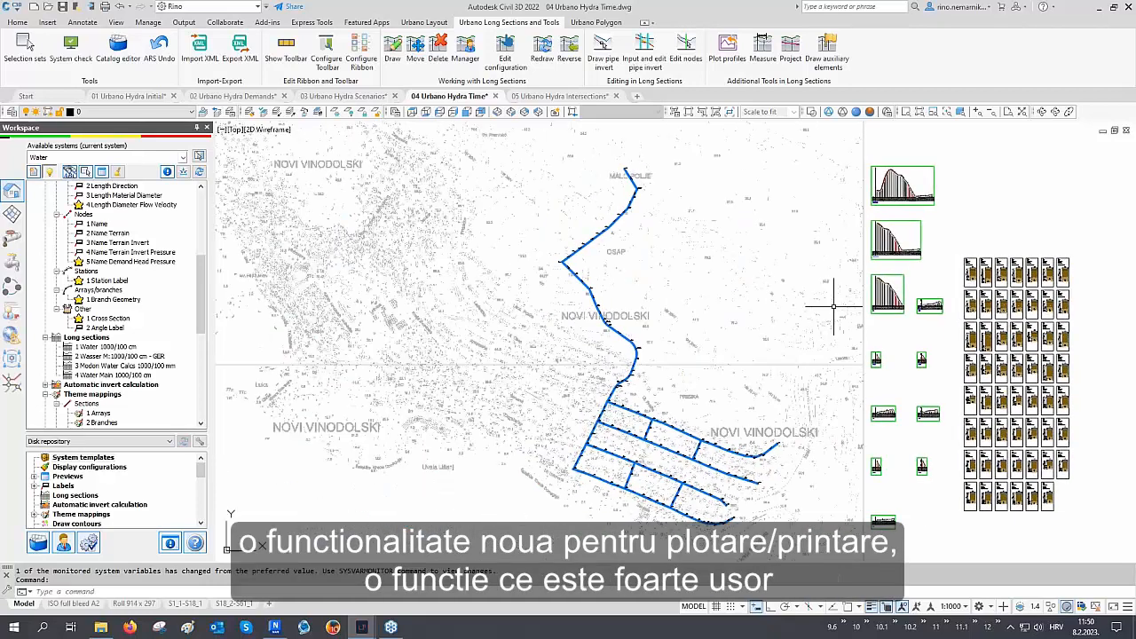
Open Plot profiles, select all long sections, and keep the Roll 914 x 297 landscape format with title block
left_click(729, 66)
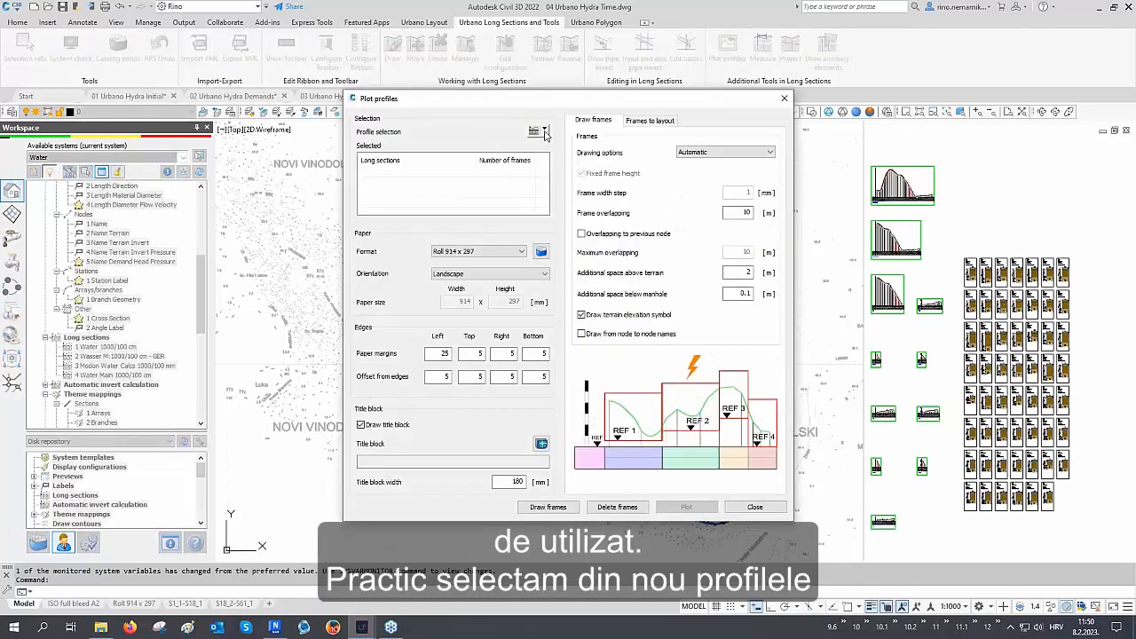
left_click(544, 131)
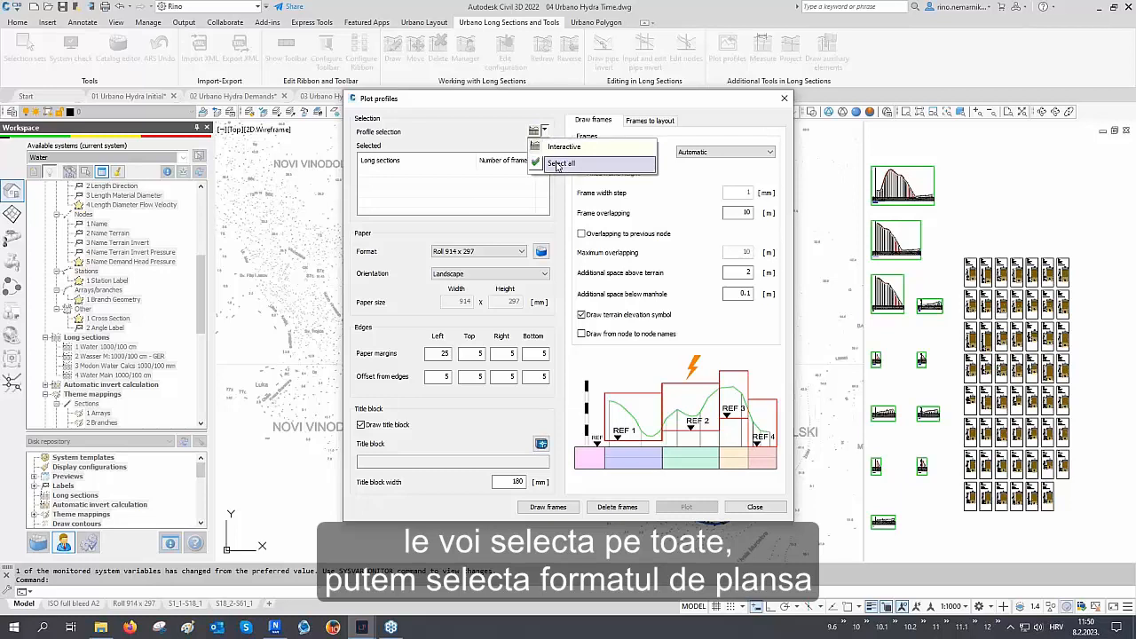
left_click(554, 164)
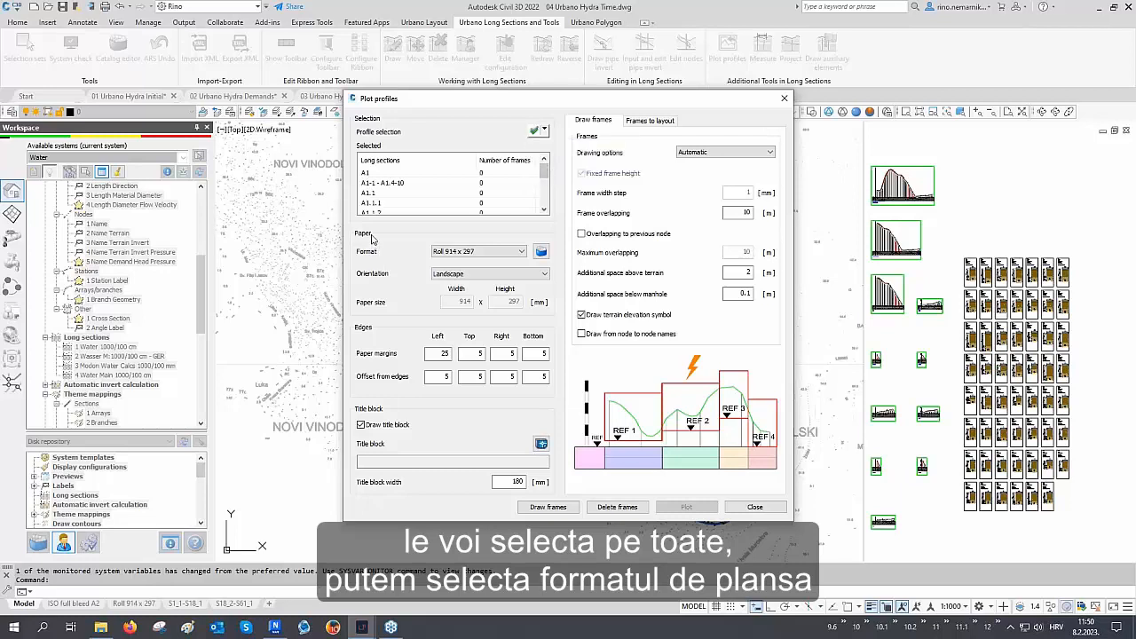
left_click(477, 252)
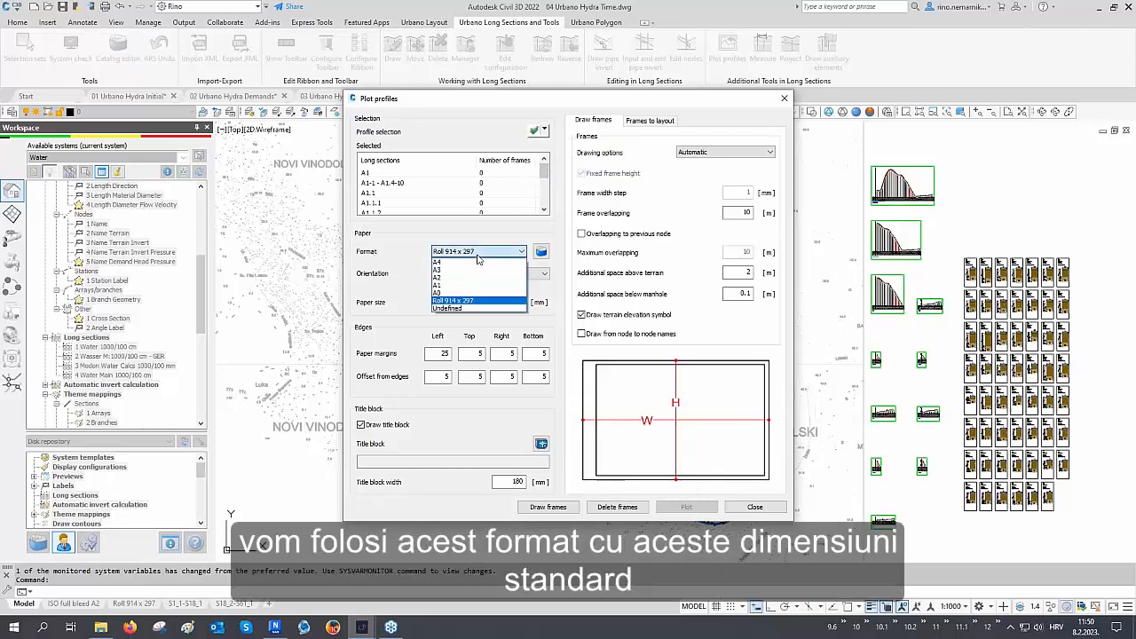
left_click(478, 255)
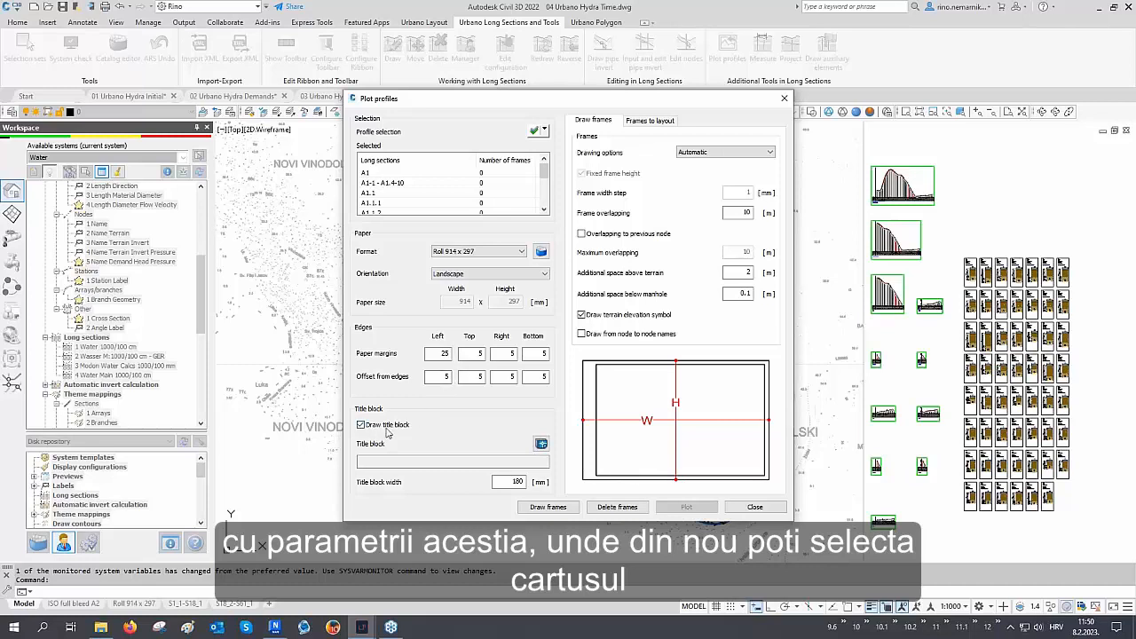
double_click(511, 481)
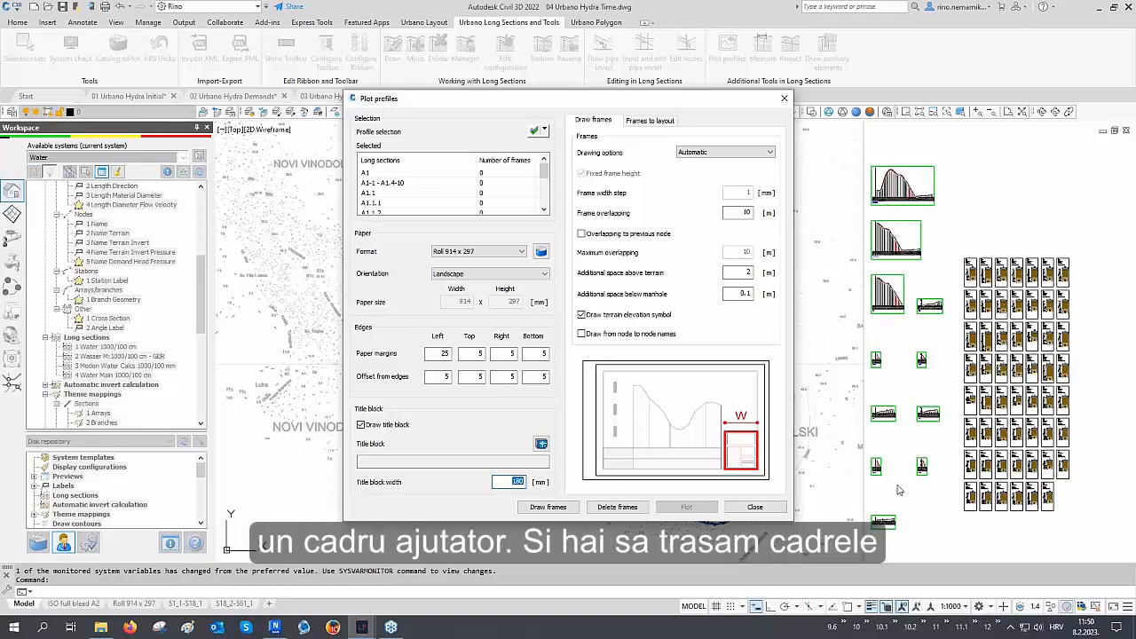
Draw plot frames for all selected long sections
left_click(621, 506)
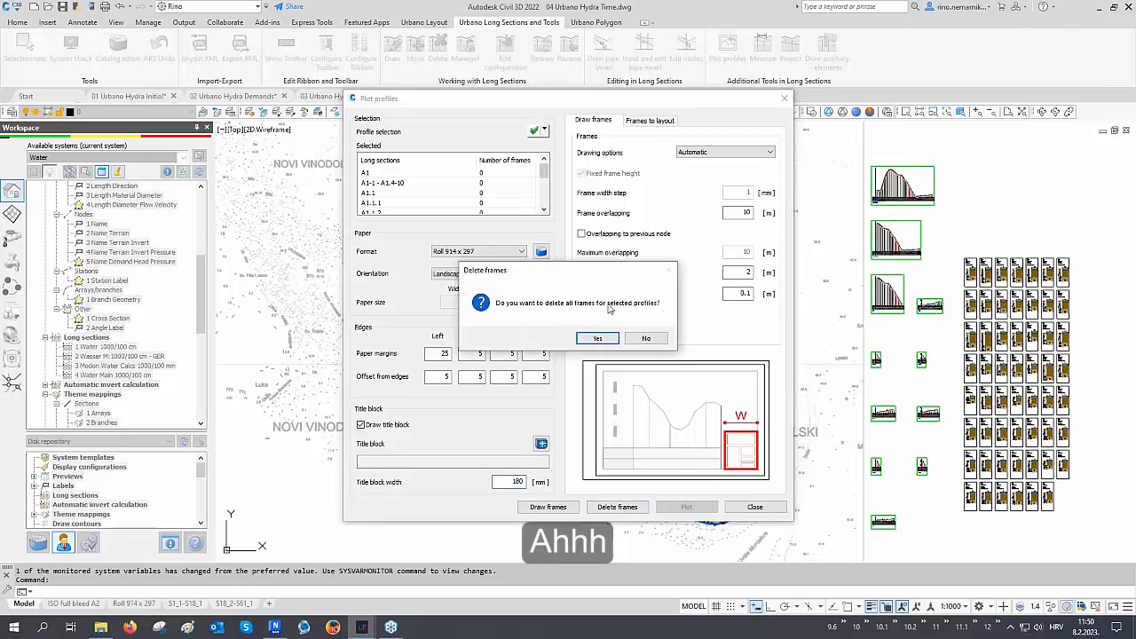
left_click(646, 338)
left_click(547, 507)
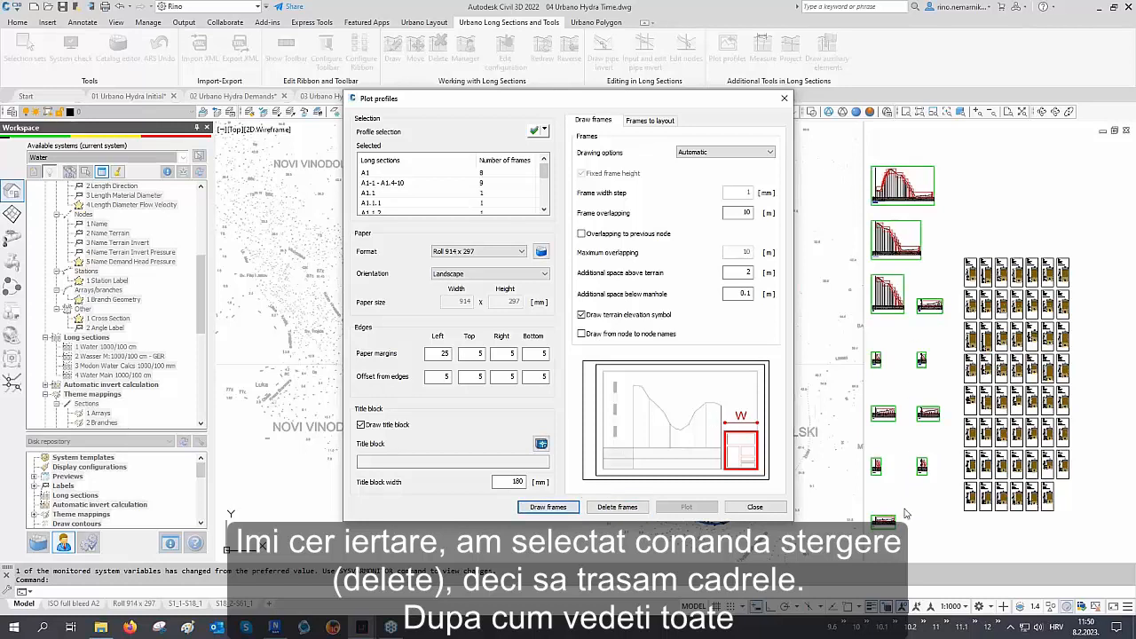
Interactively pick the A1 long section and plot its frames to separate layouts, then close the dialog
left_click(651, 120)
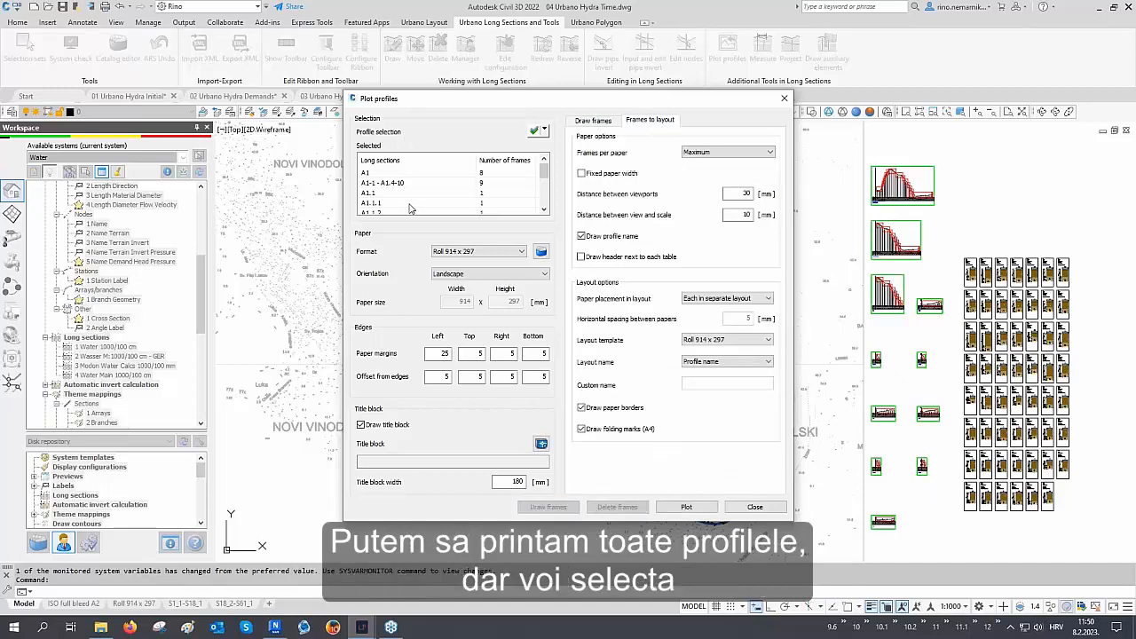
left_click(545, 131)
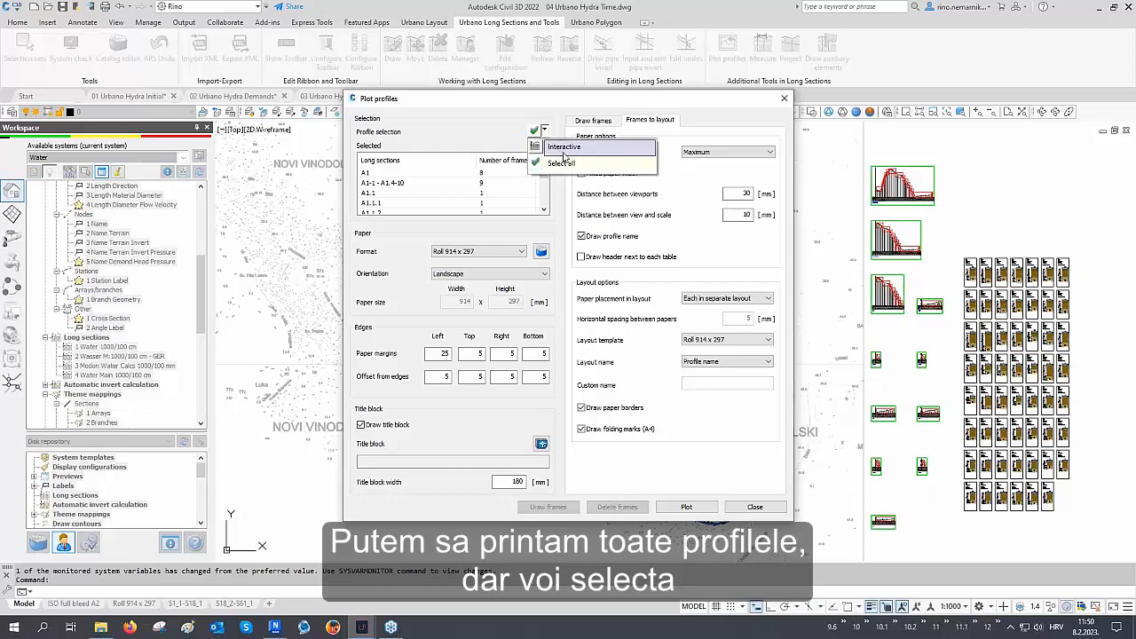
left_click(564, 149)
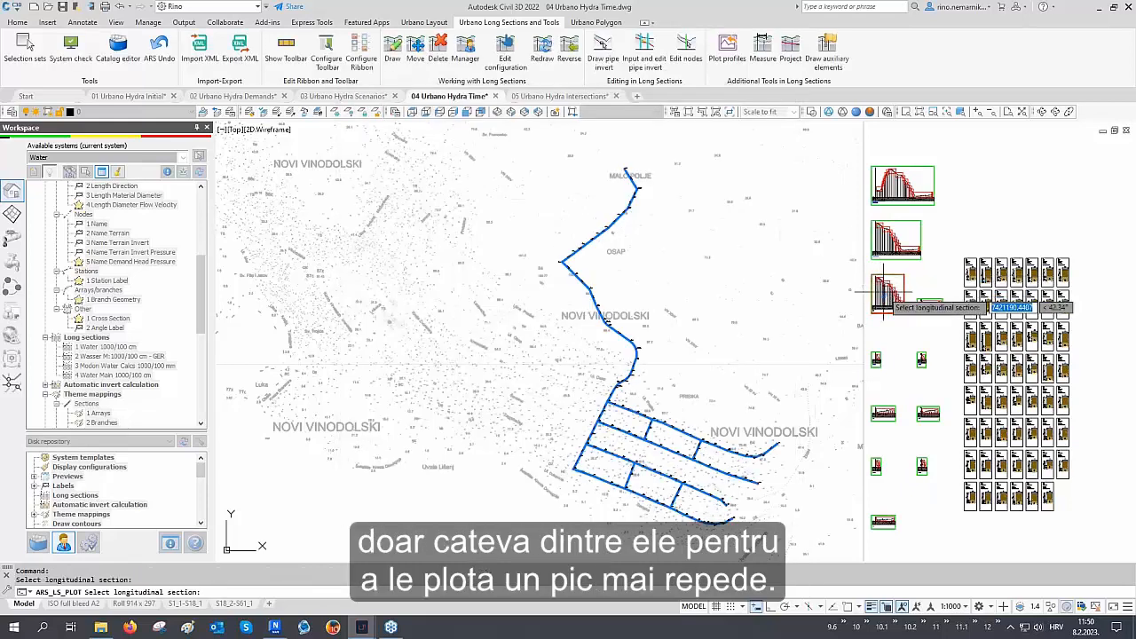
left_click(887, 290)
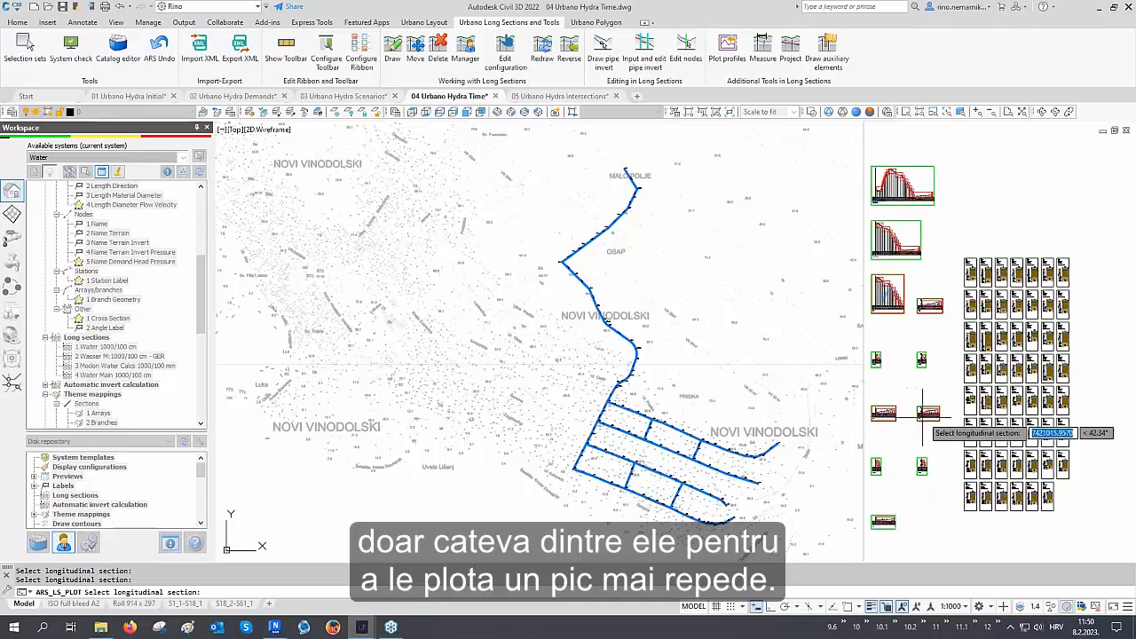
left_click(883, 522)
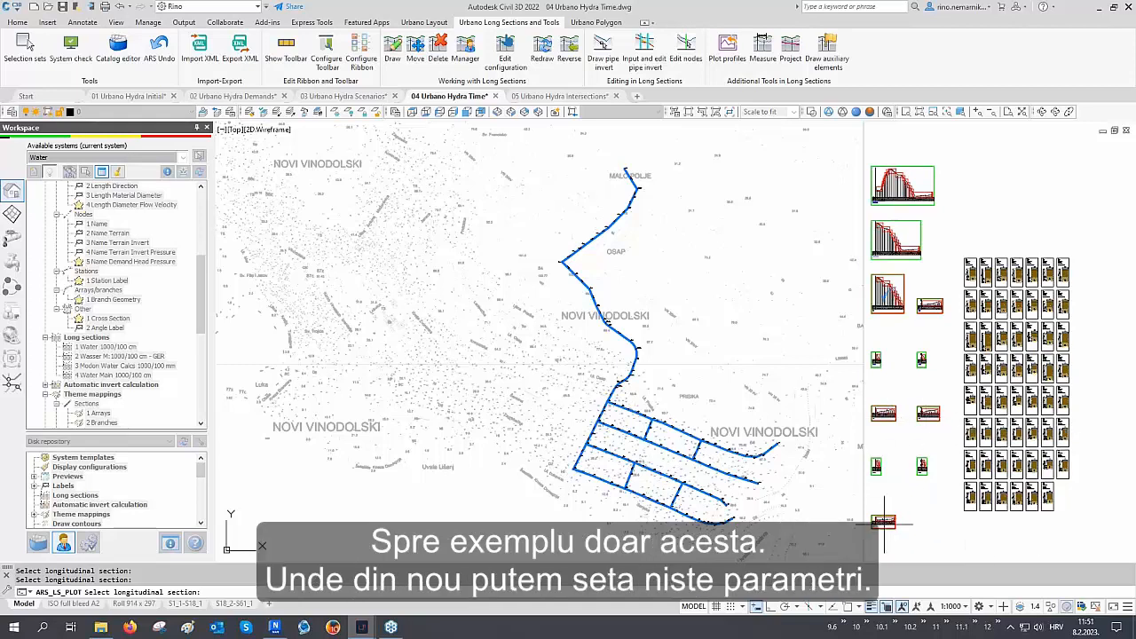
key("Return")
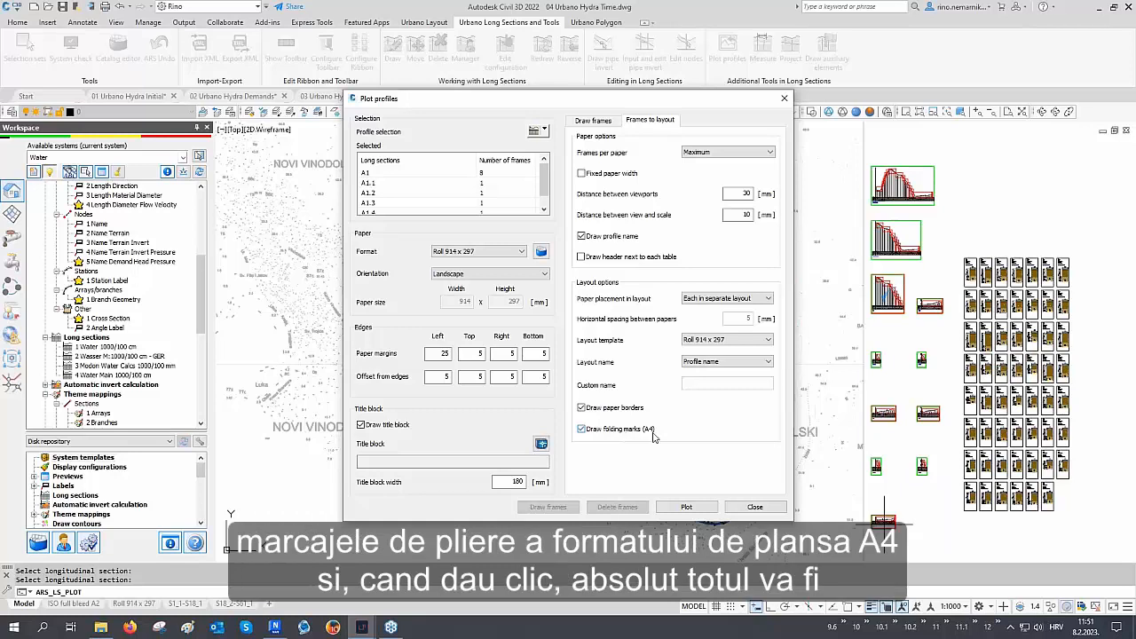
left_click(686, 506)
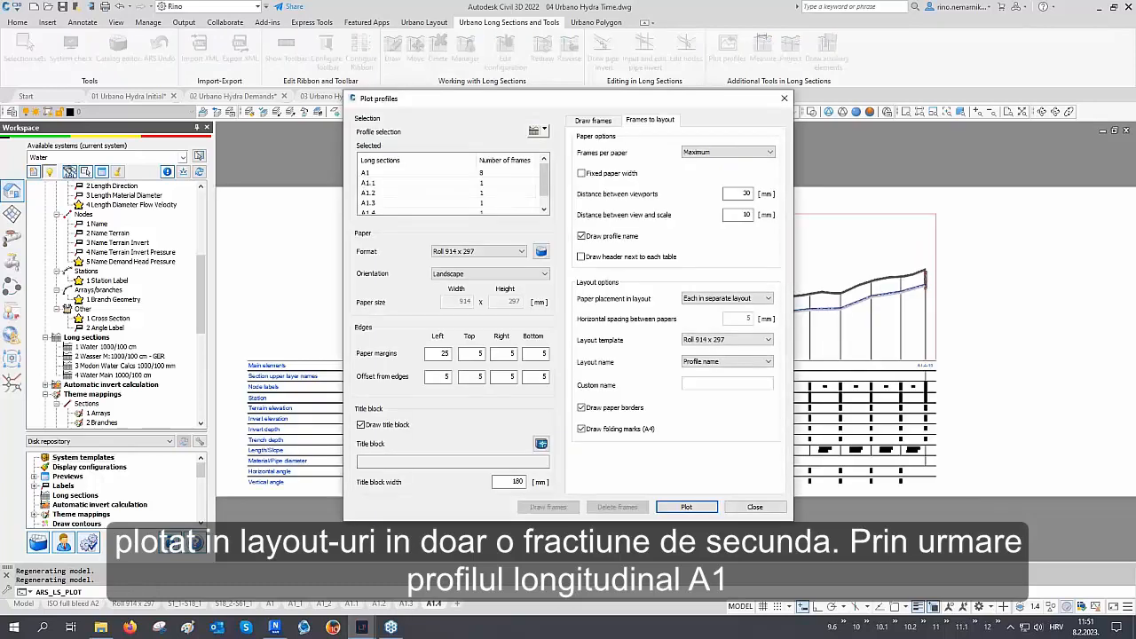
left_click(755, 507)
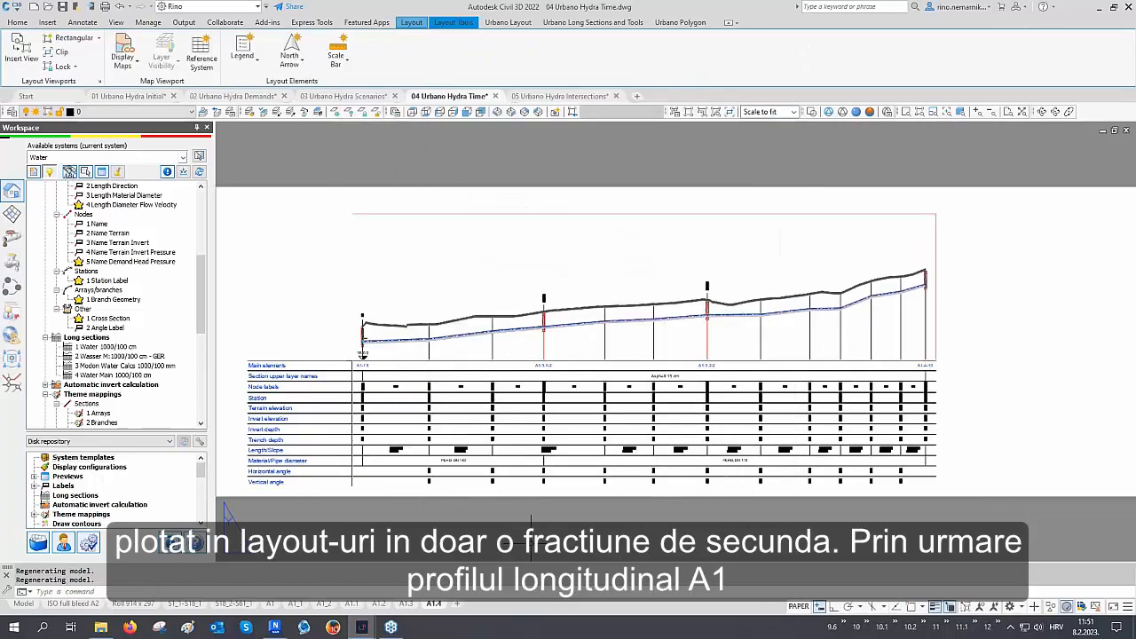
Browse the generated A1 layouts and their folding marks, then return to model space
left_click(271, 604)
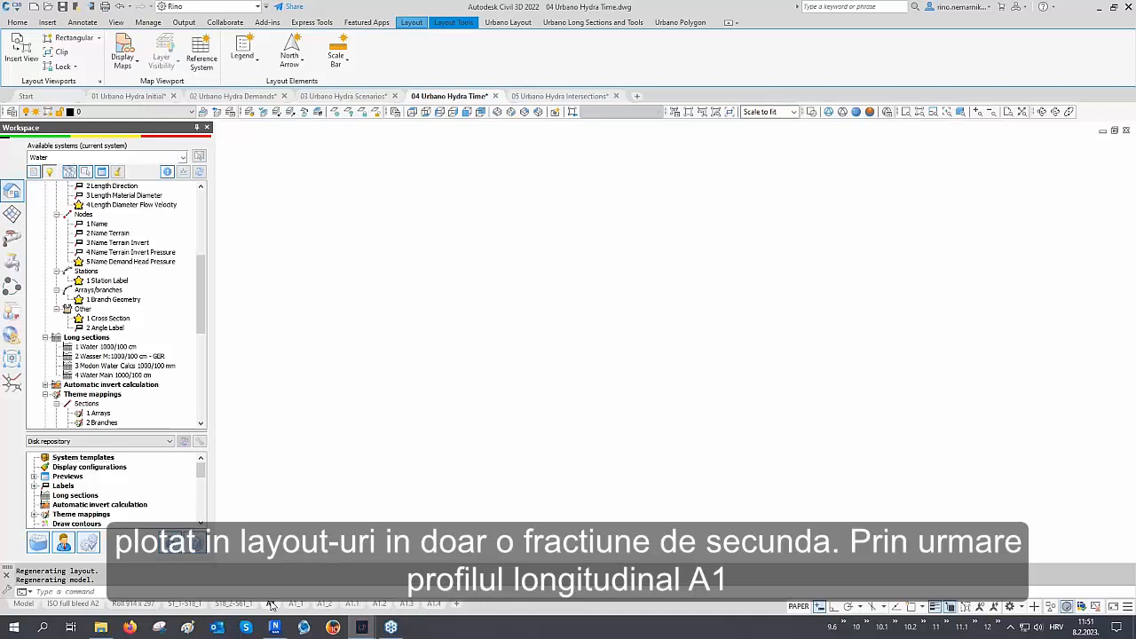
left_click(295, 603)
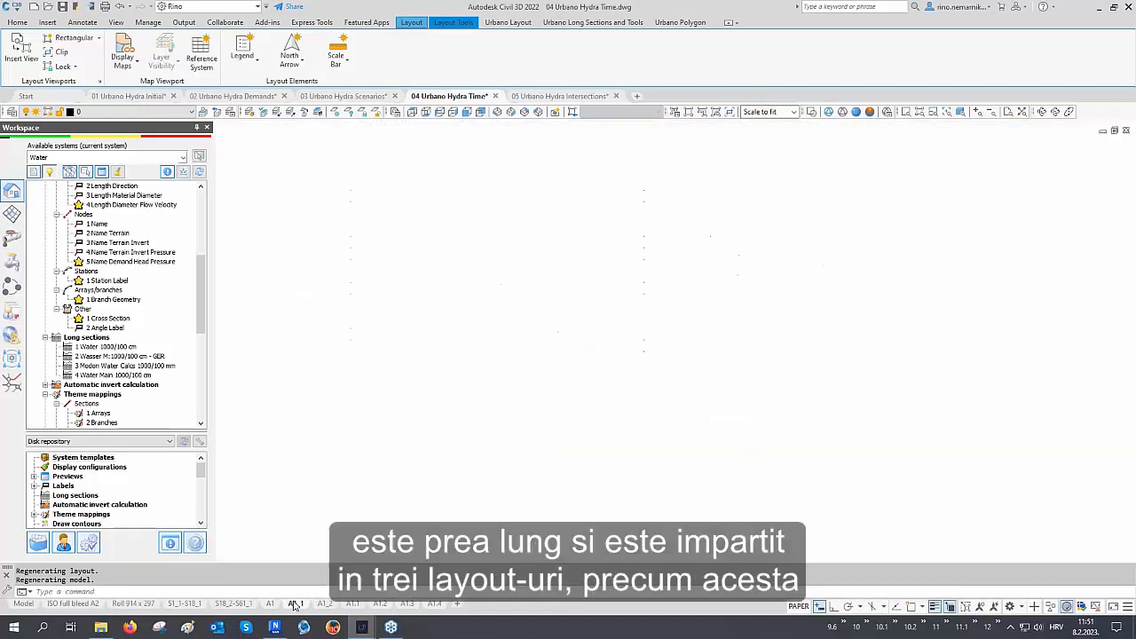
left_click(325, 604)
left_click(352, 604)
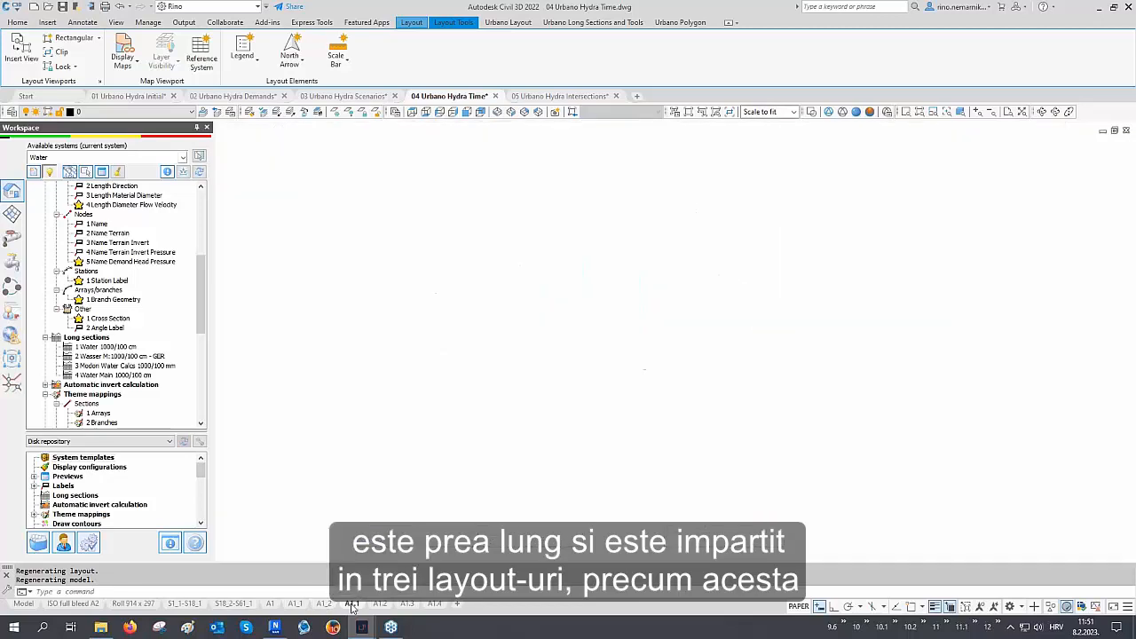
left_click(380, 605)
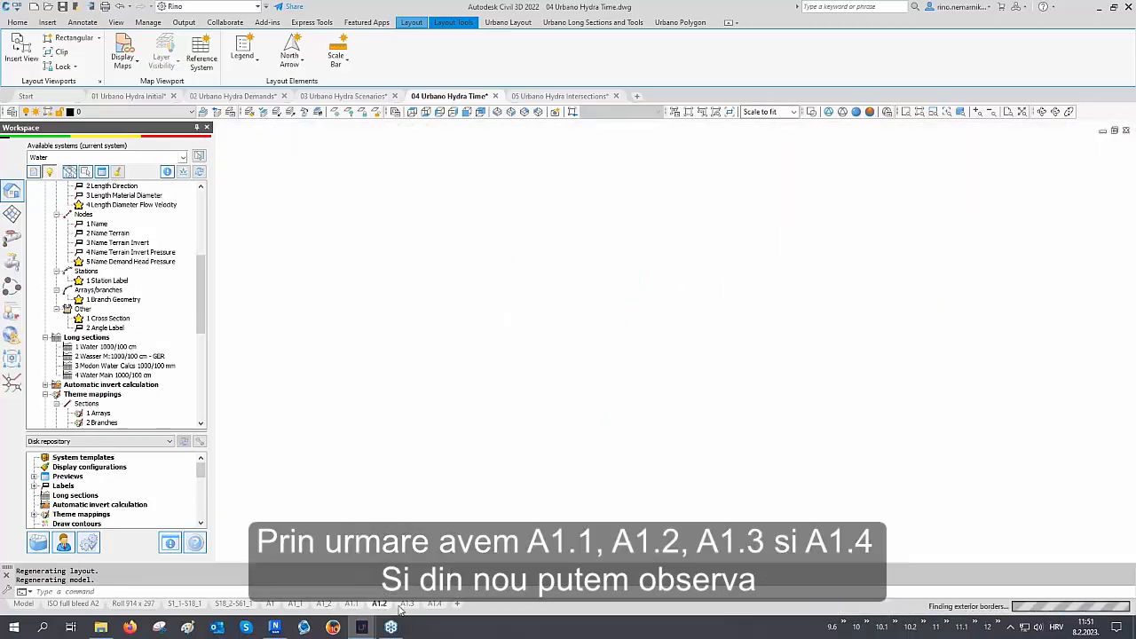
left_click(407, 604)
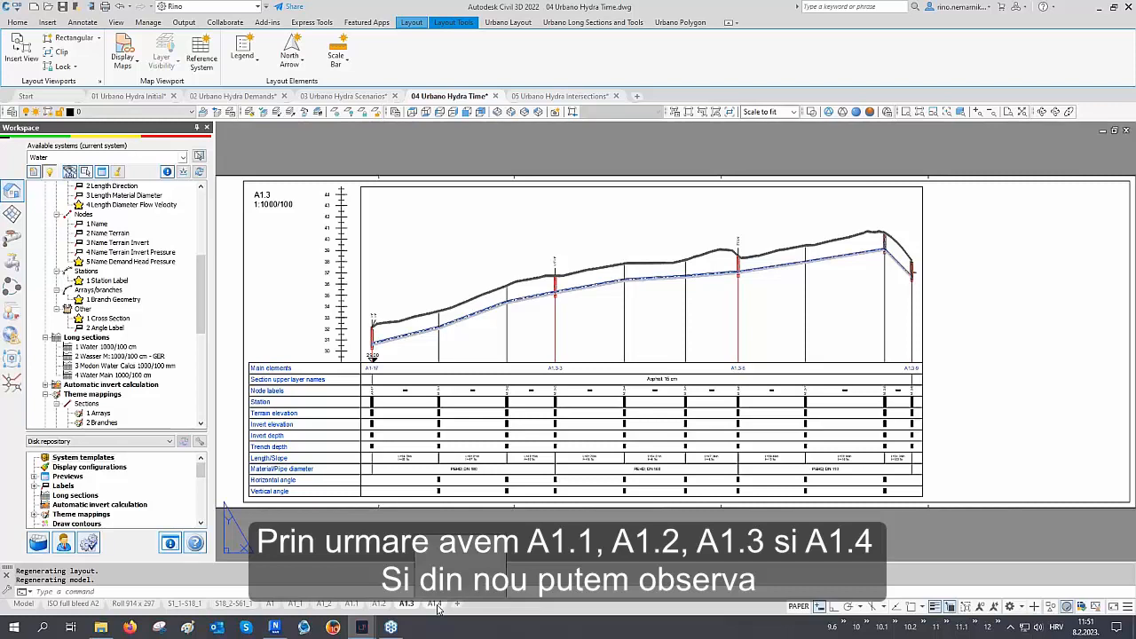
left_click(433, 604)
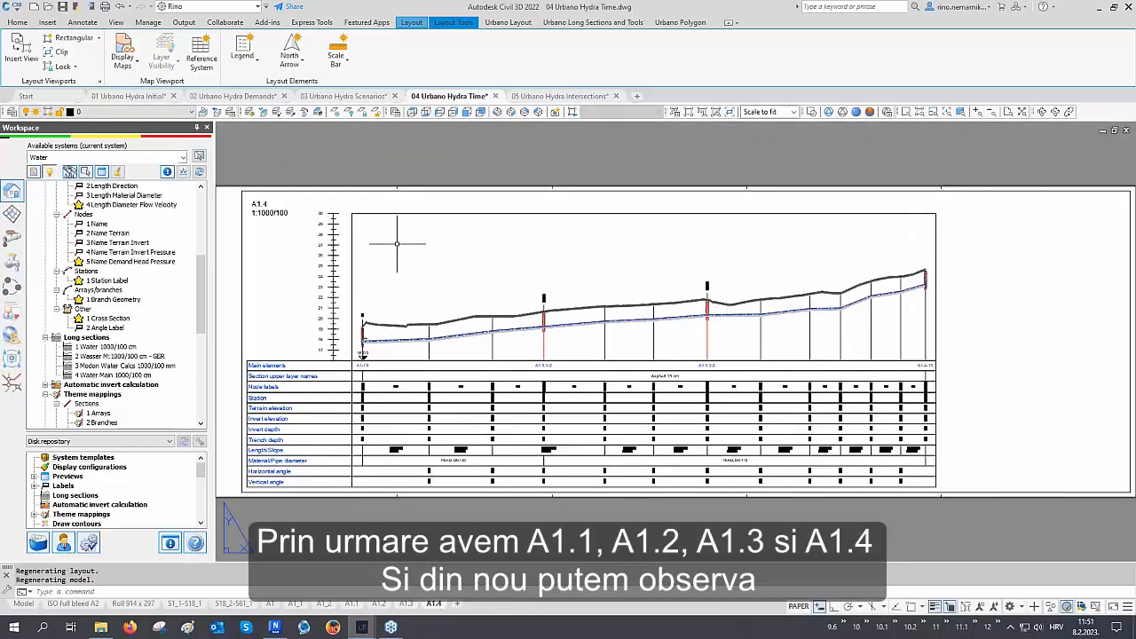
scroll(392, 177, "up", 5)
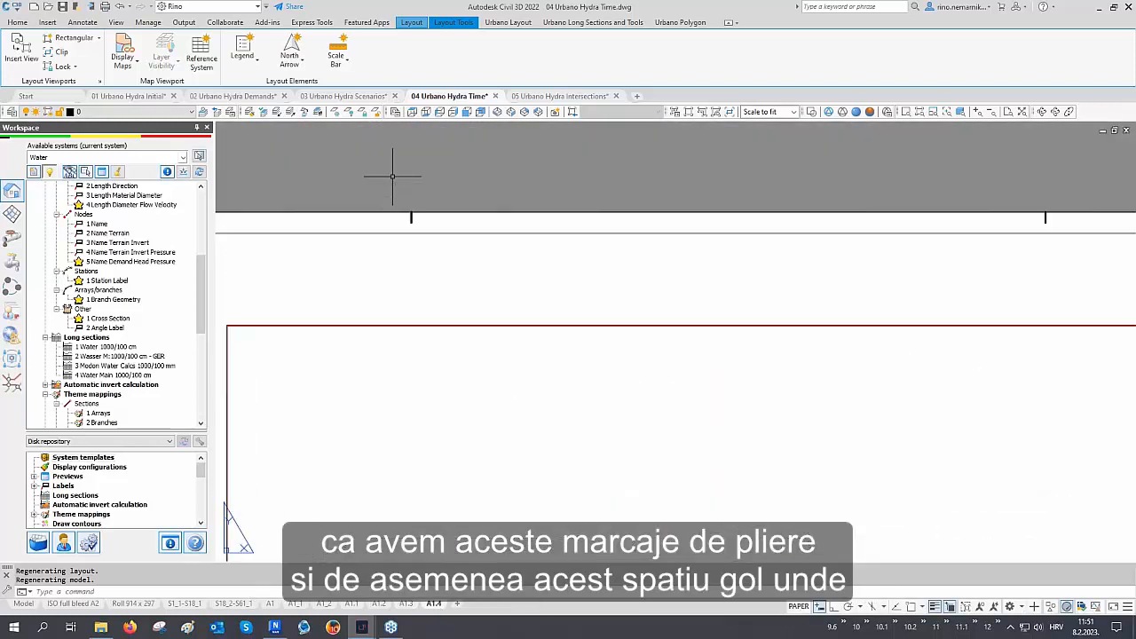
scroll(393, 177, "down", 5)
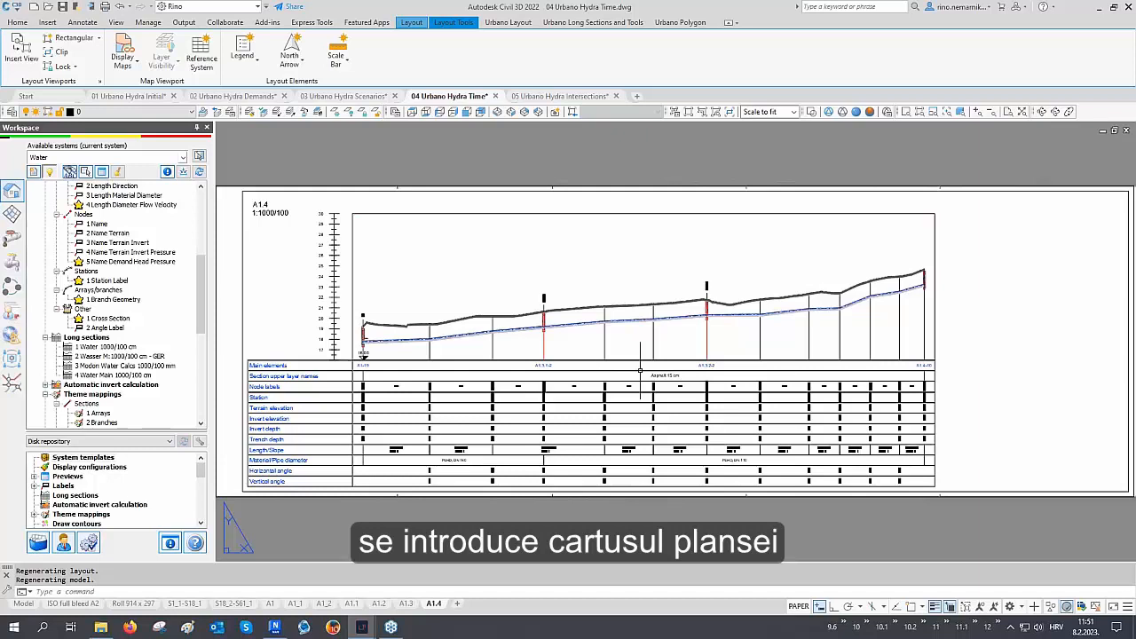
left_click(24, 603)
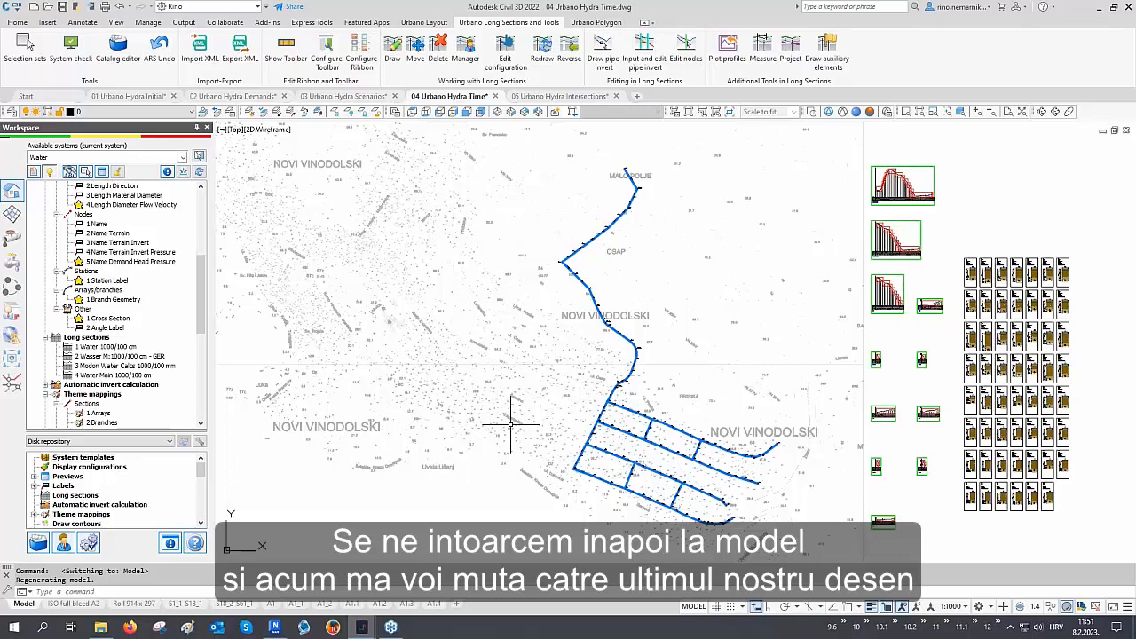
Switch to the 05 Urbano Hydra Intersections drawing and zoom in on the networks
left_click(579, 98)
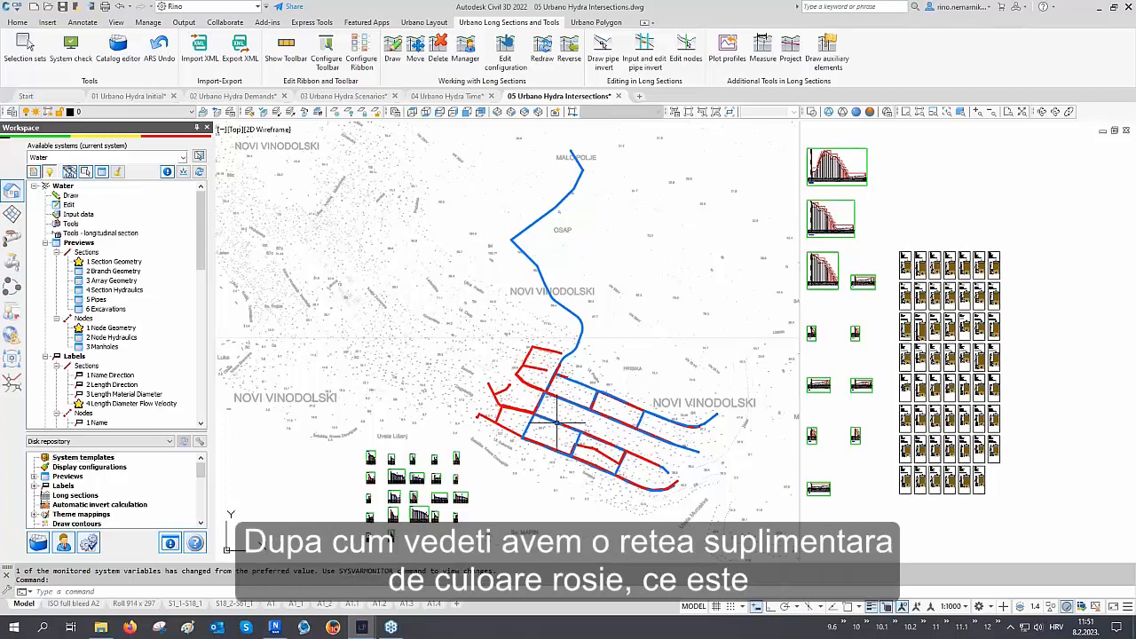
scroll(562, 418, "up", 2)
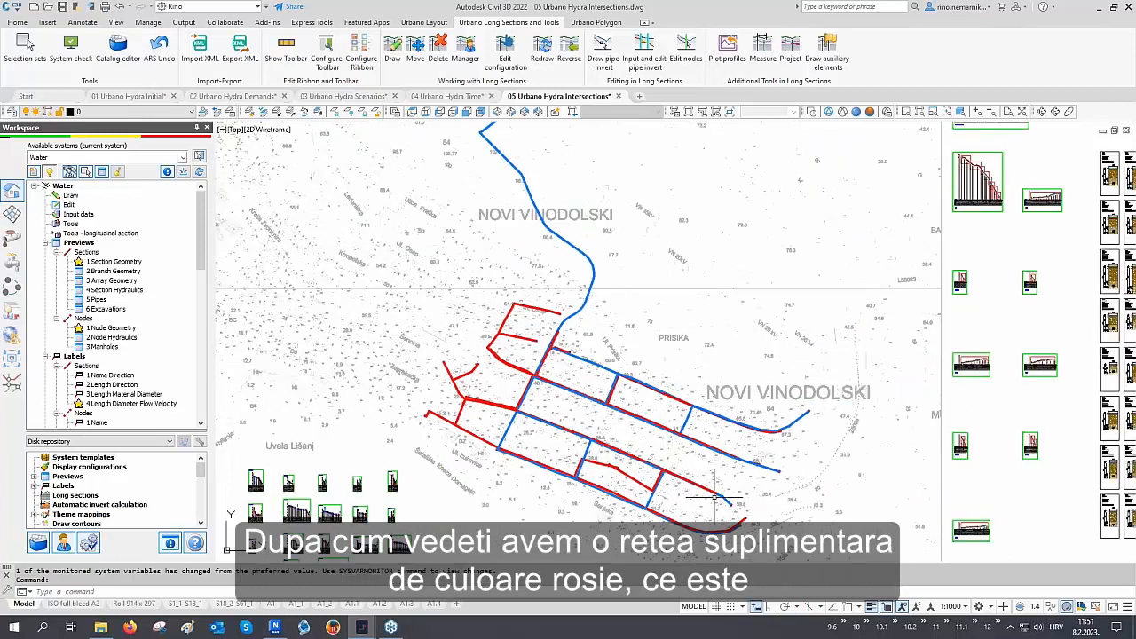
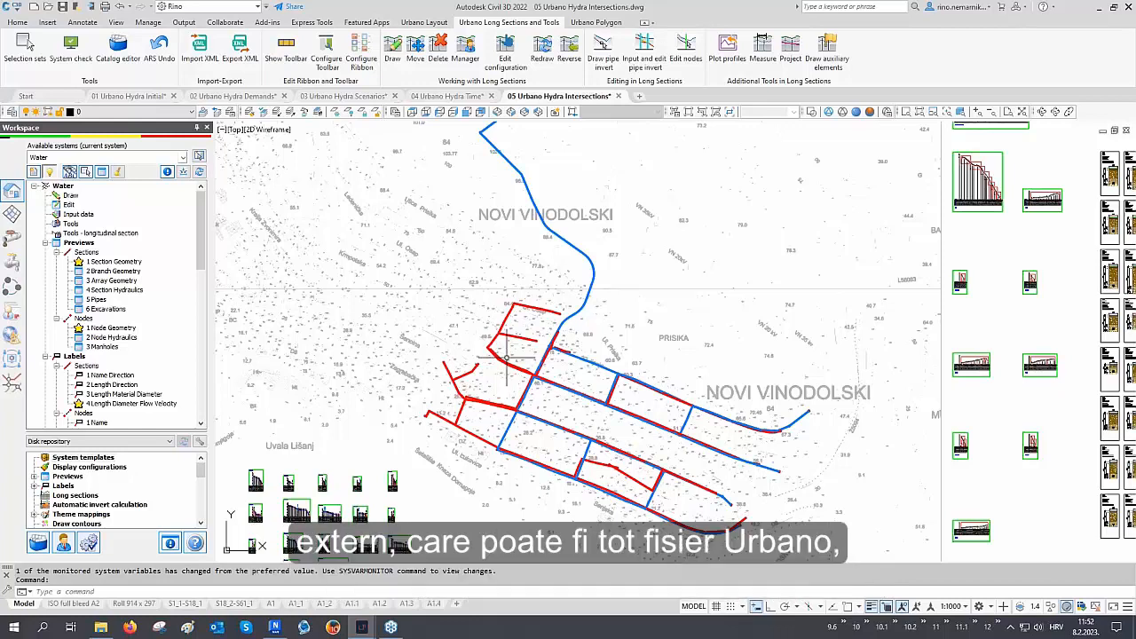
Inspect the water and sewage networks and the plotted long-section frames in model space
middle_click_drag(506, 357, 555, 280)
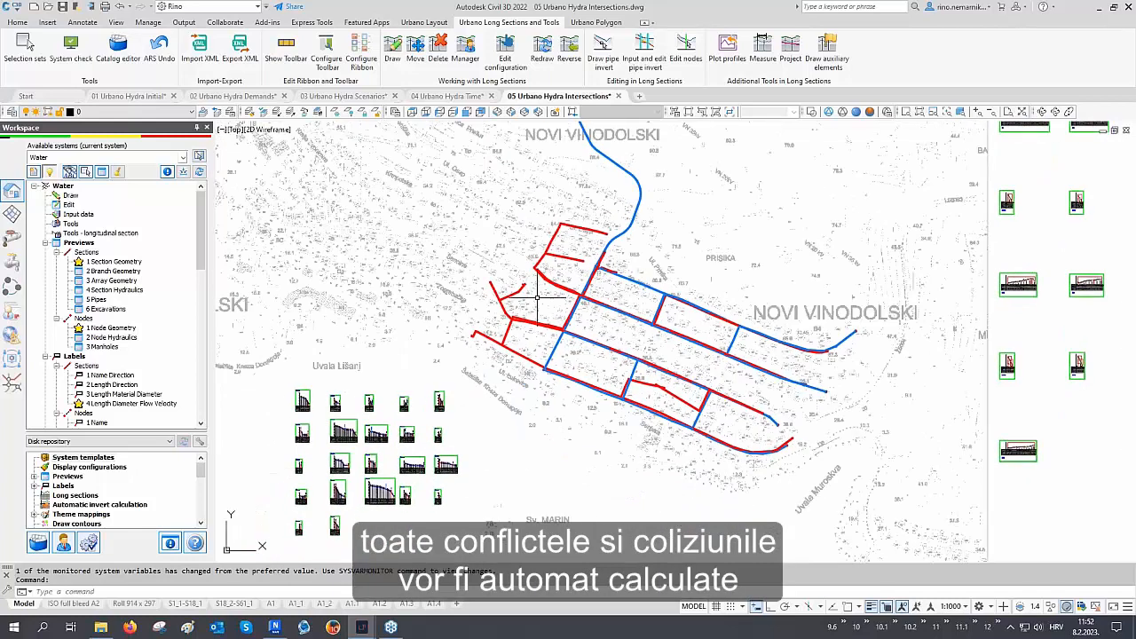
middle_click_drag(462, 365, 495, 339)
scroll(404, 388, "up", 10)
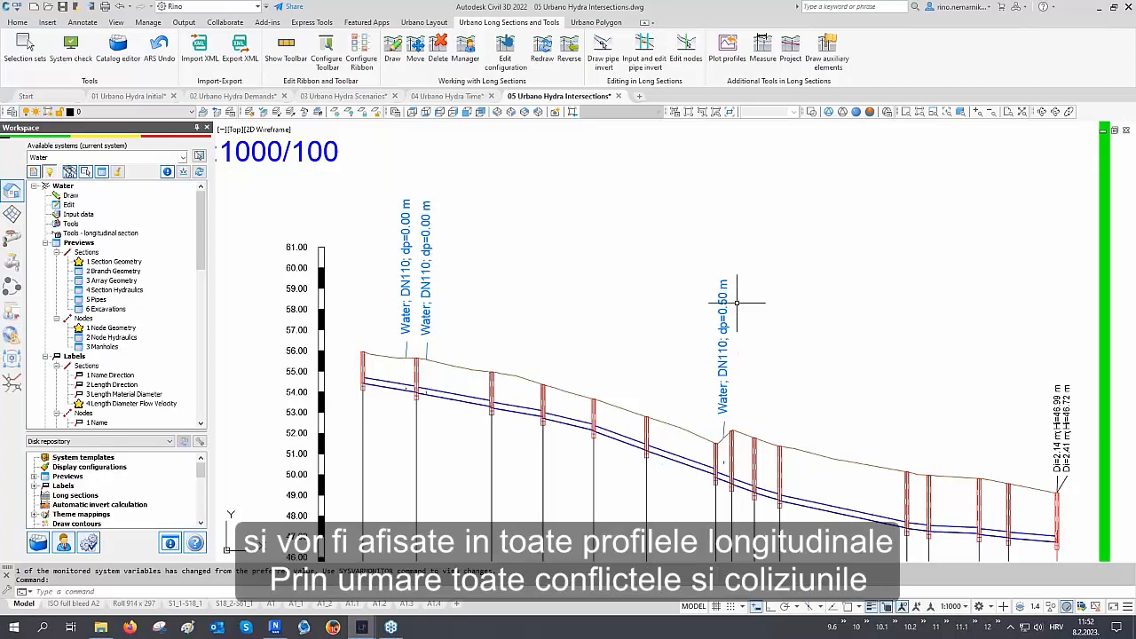
scroll(487, 248, "down", 8)
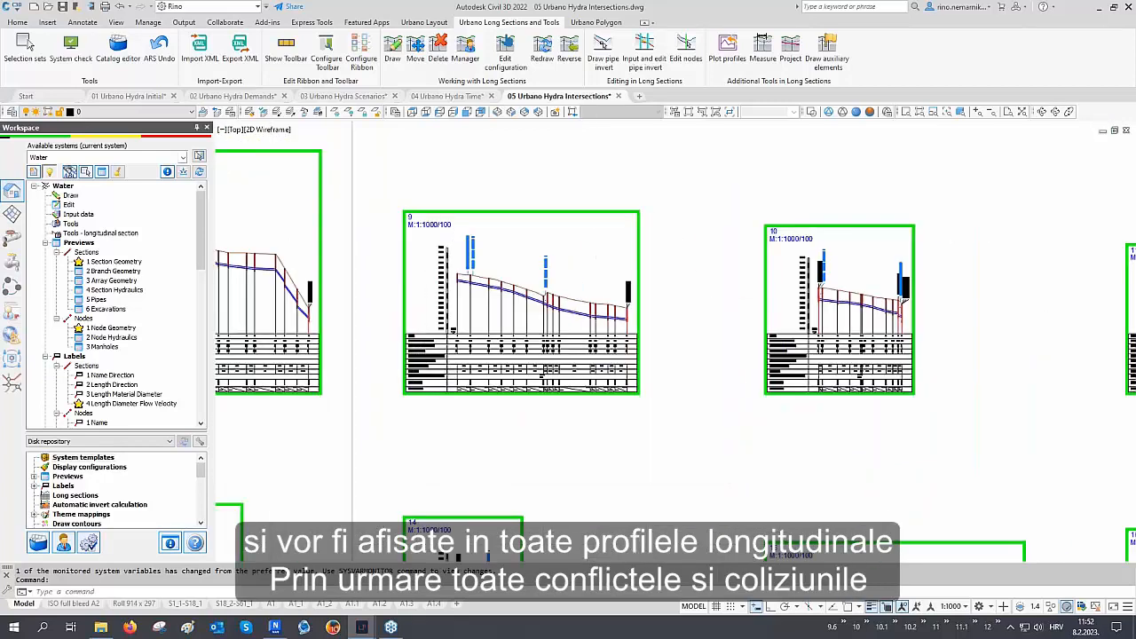
scroll(710, 433, "up", 8)
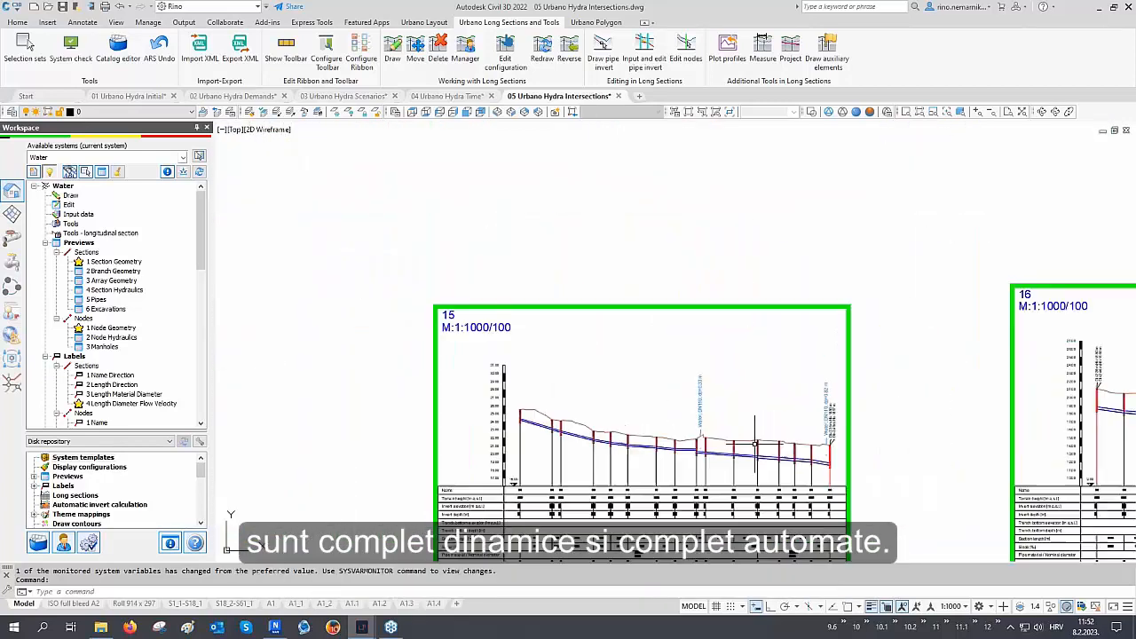
scroll(487, 386, "down", 8)
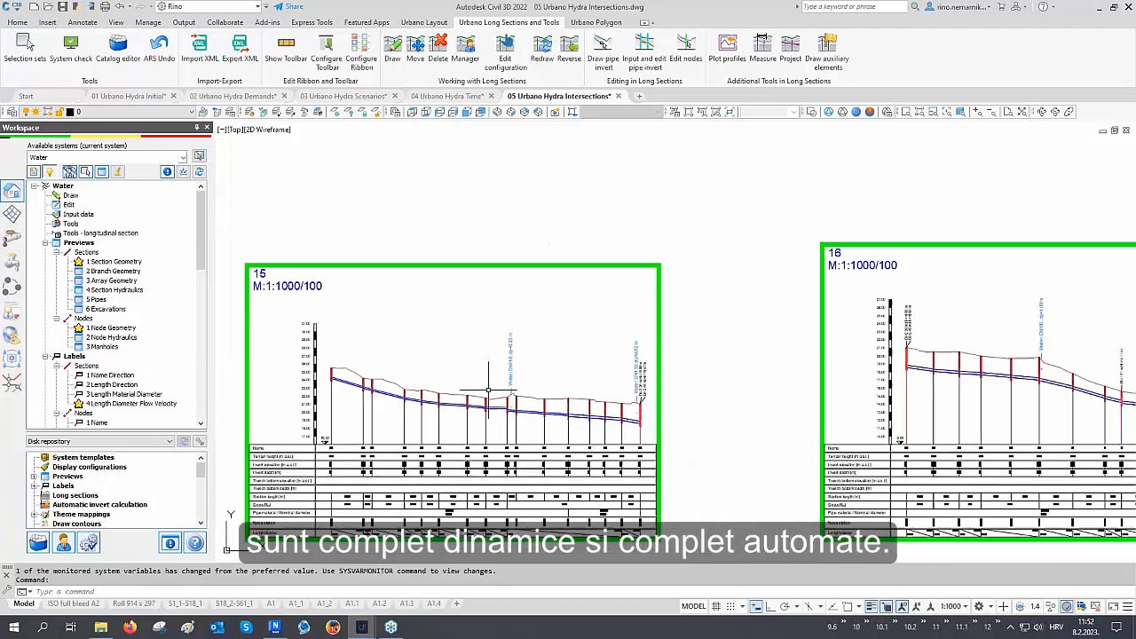
scroll(491, 393, "down", 3)
mouse_move(697, 265)
middle_mouse_down()
mouse_move(677, 290)
mouse_move(484, 394)
middle_mouse_up()
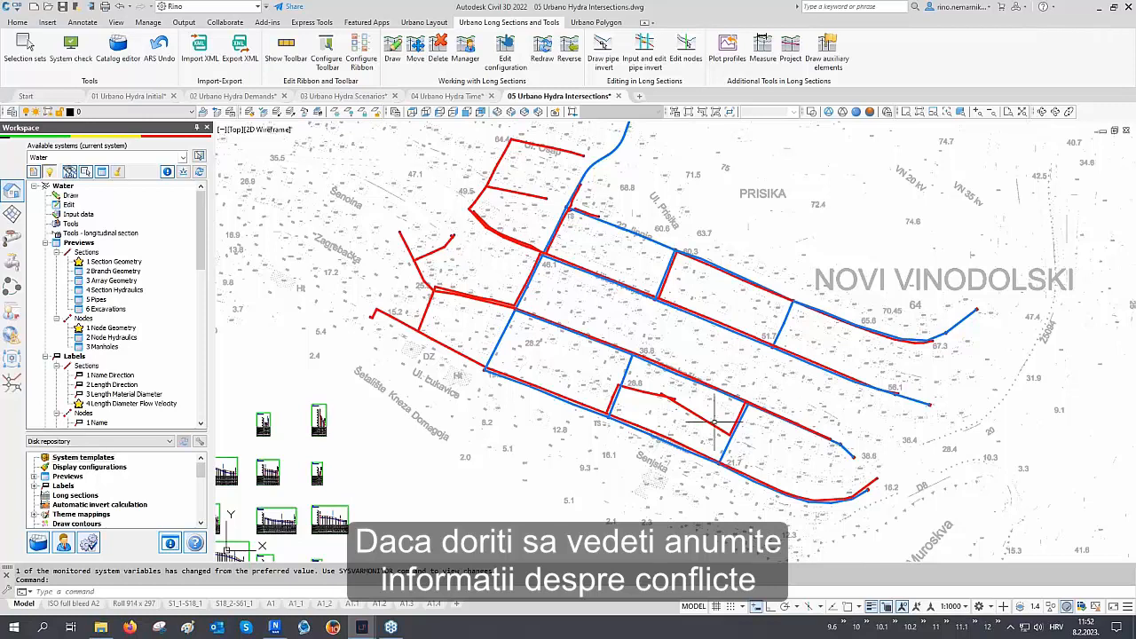
scroll(577, 263, "up", 8)
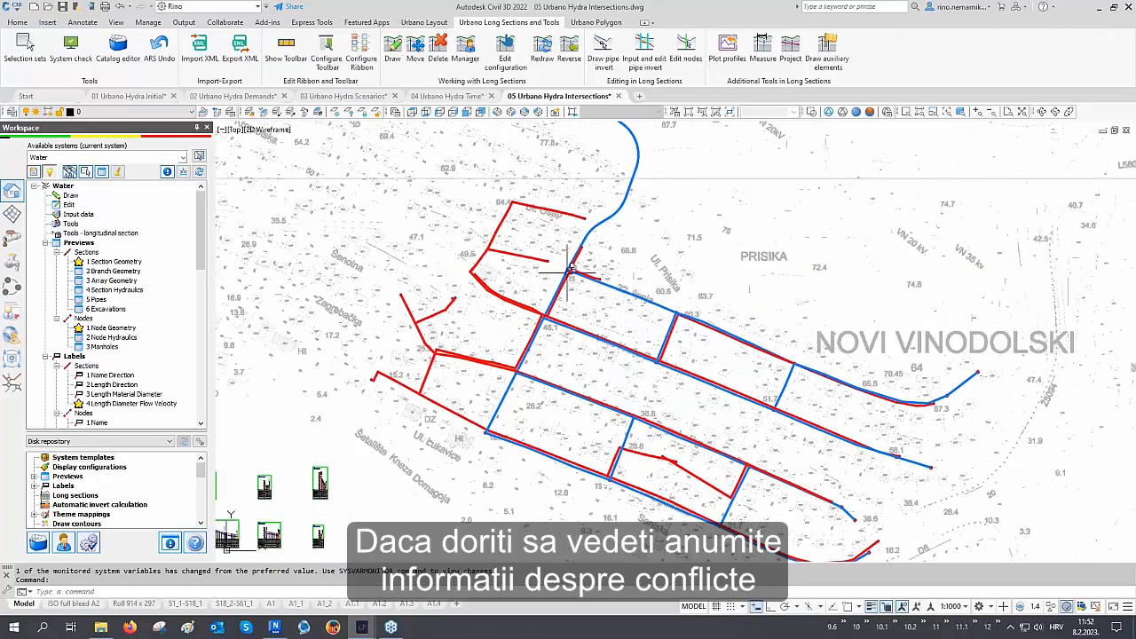
scroll(567, 264, "up", 3)
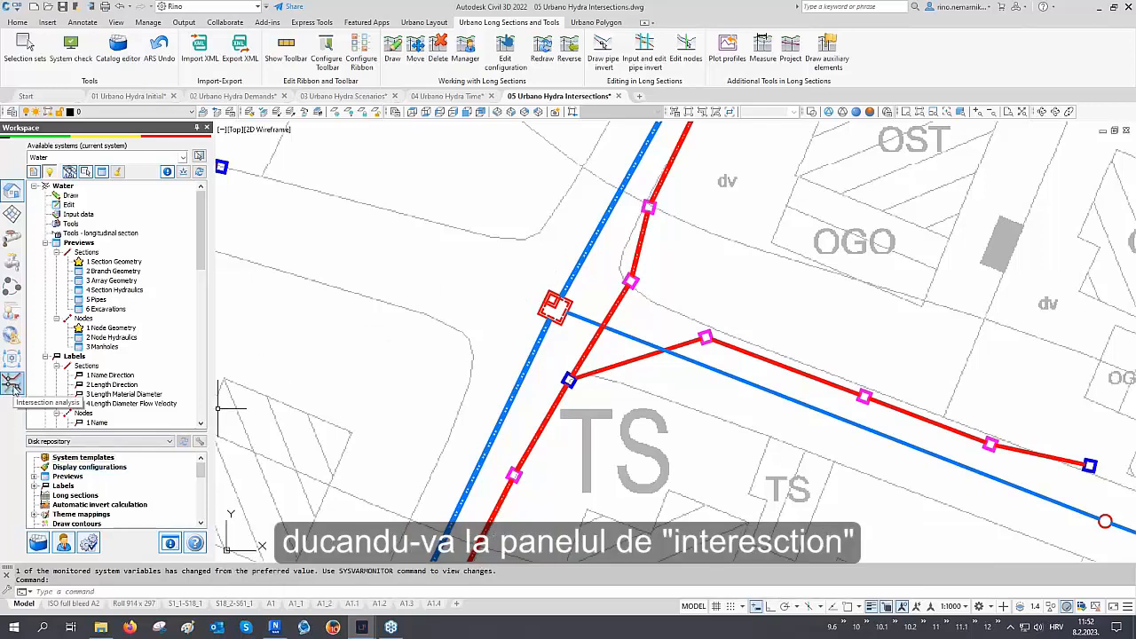
Open the intersection settings and set the label definition to 02 Intersection data, then confirm
left_click(13, 384)
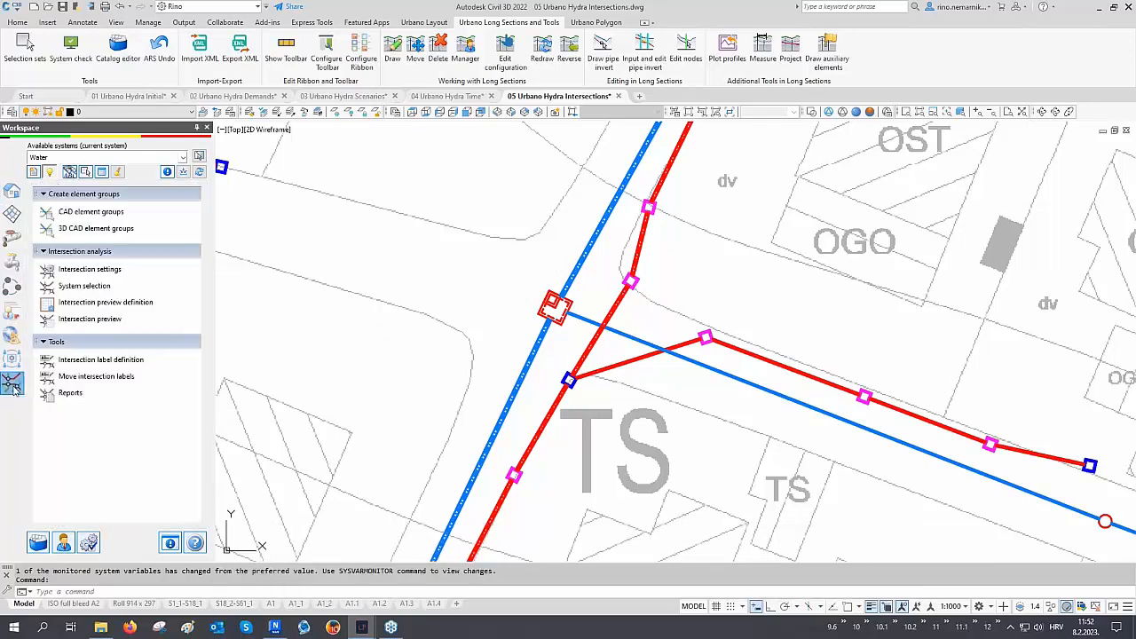
left_click(88, 270)
left_click(460, 289)
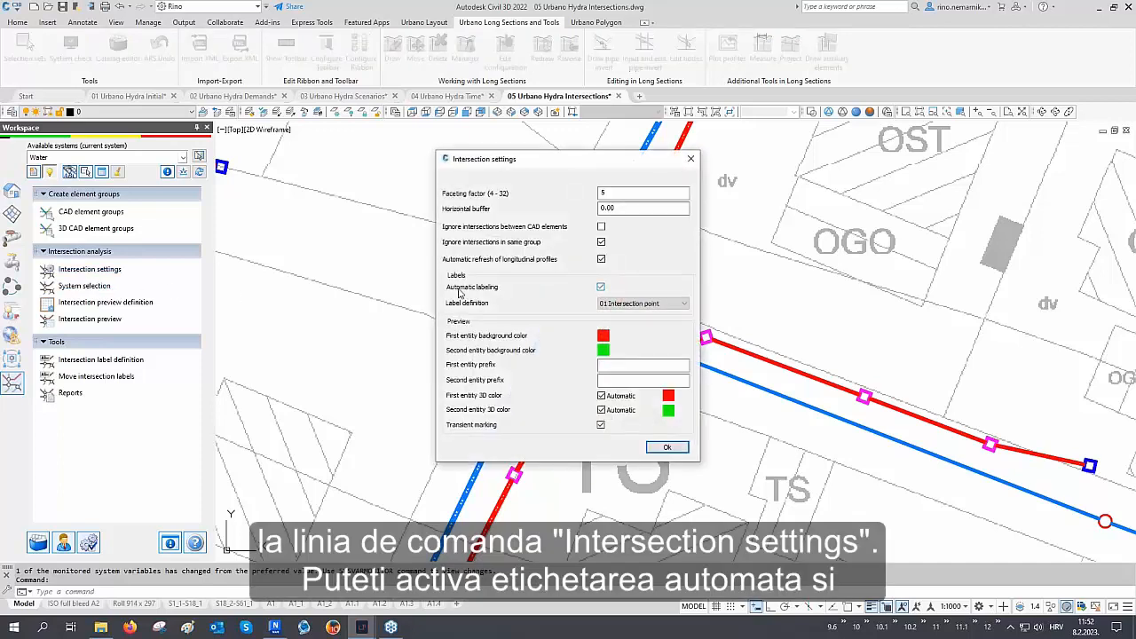
left_click(641, 304)
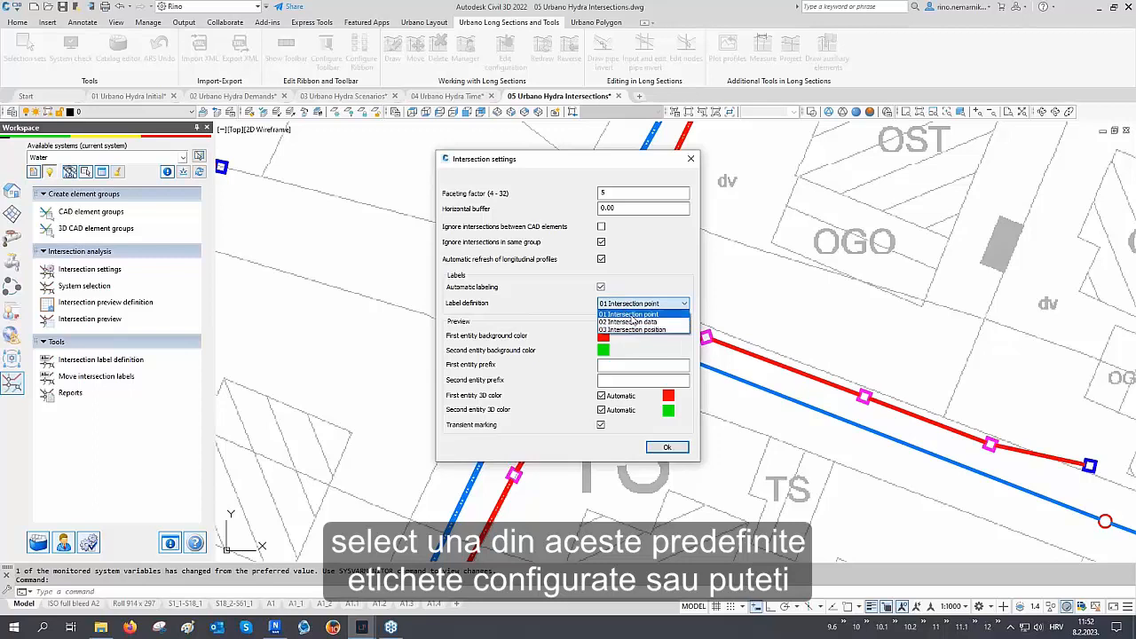
left_click(632, 321)
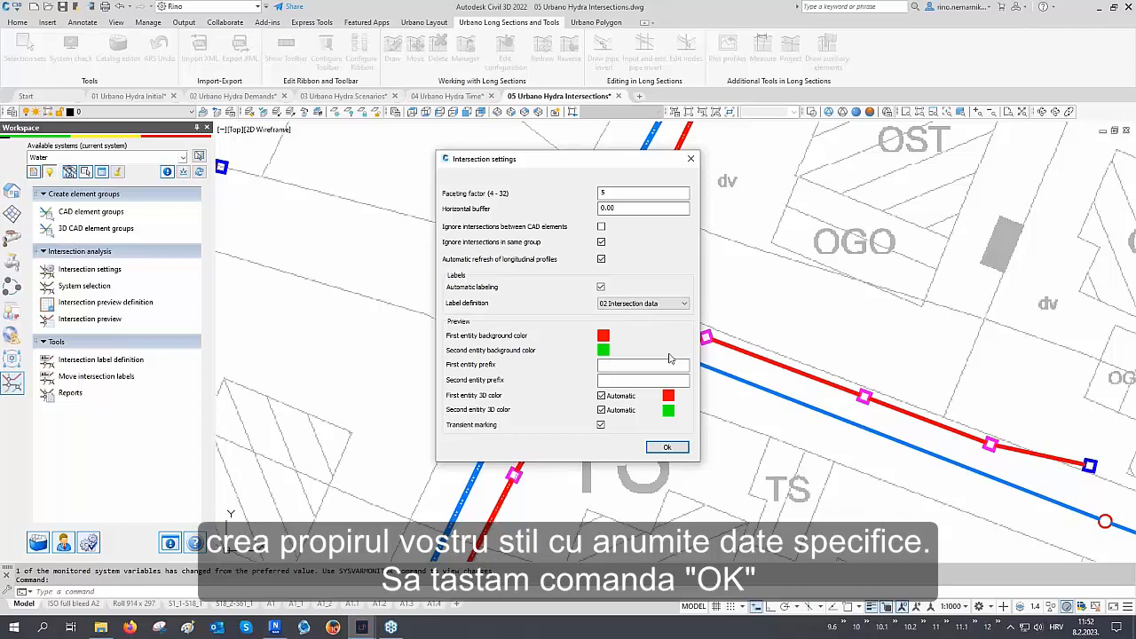
left_click(667, 447)
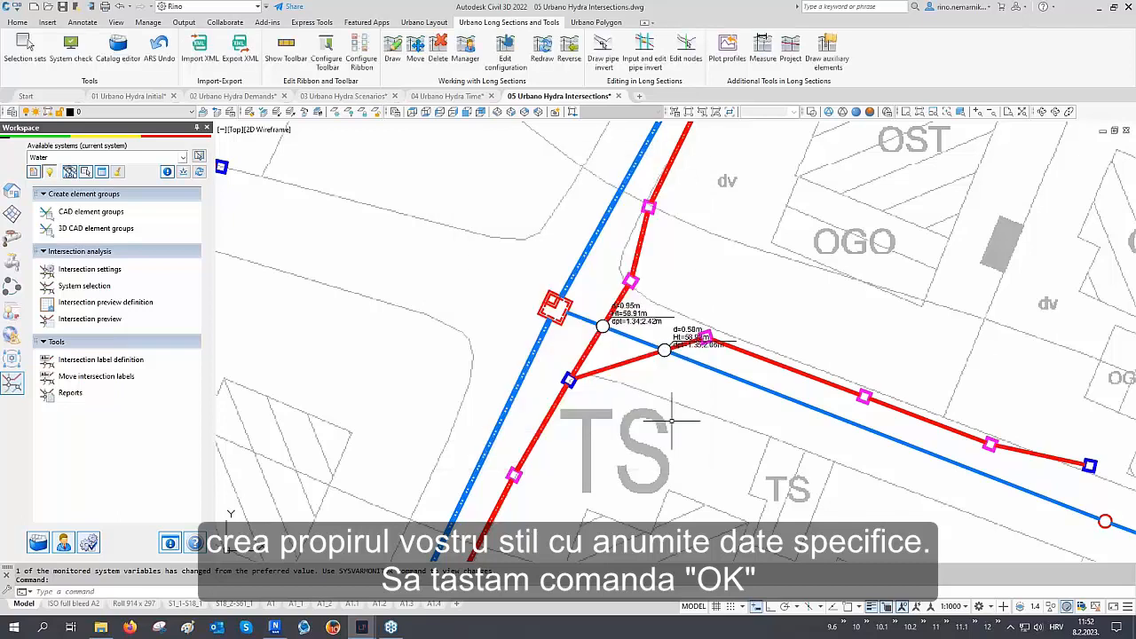
Move the three overlapping intersection labels at the crowded pipe crossing apart so each is readable
scroll(672, 324, "up", 5)
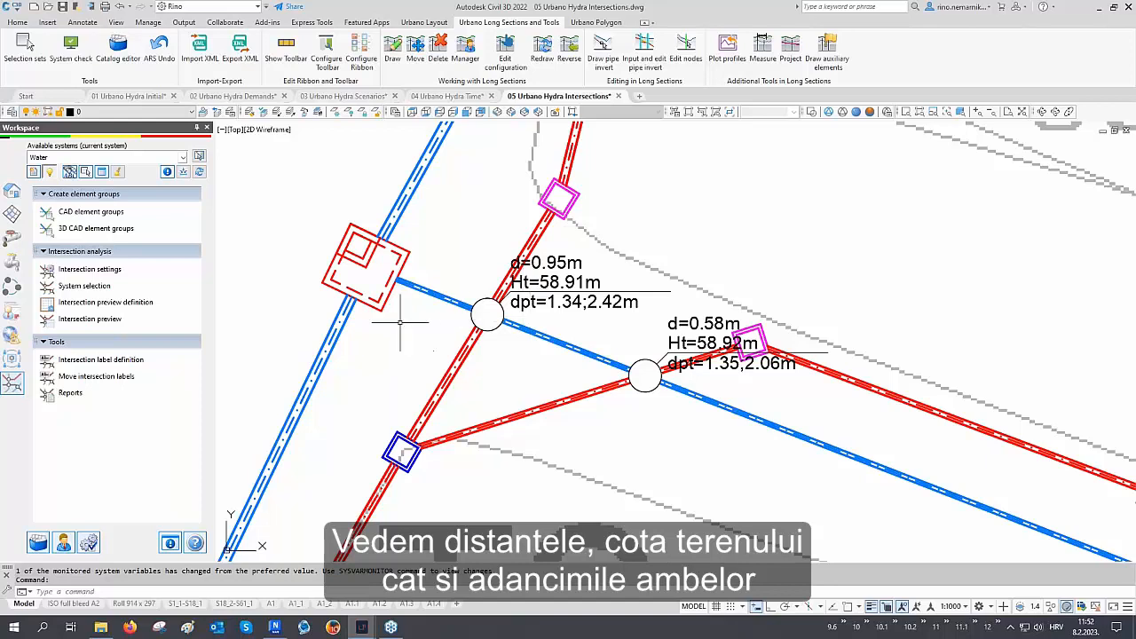
scroll(391, 319, "down", 4)
scroll(393, 323, "down", 6)
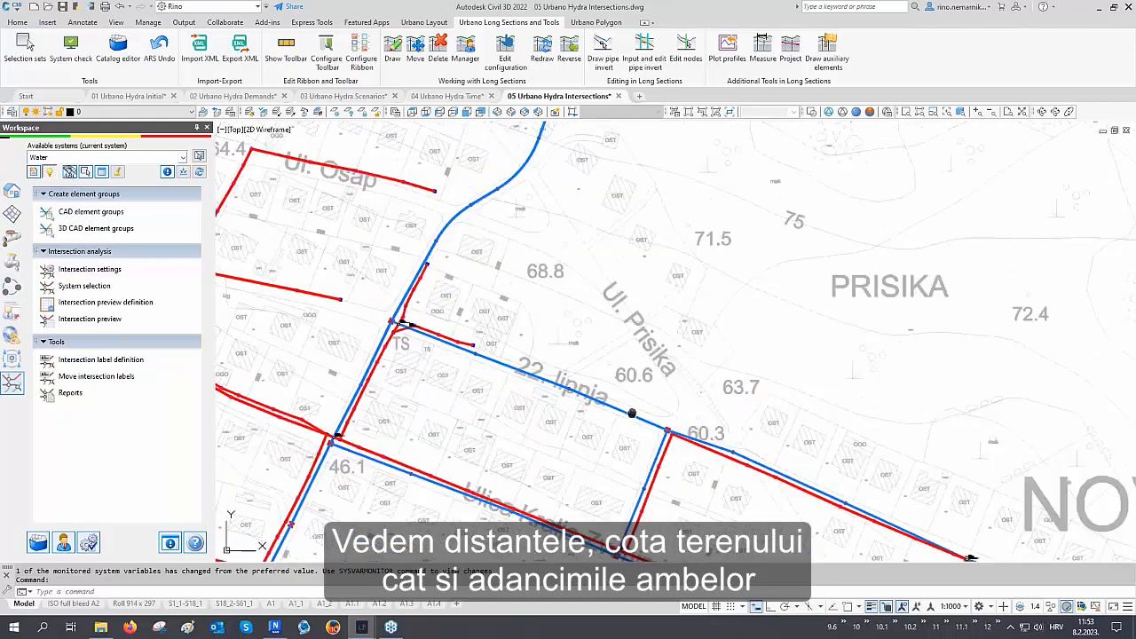
middle_click_drag(632, 411, 499, 292)
scroll(834, 441, "up", 8)
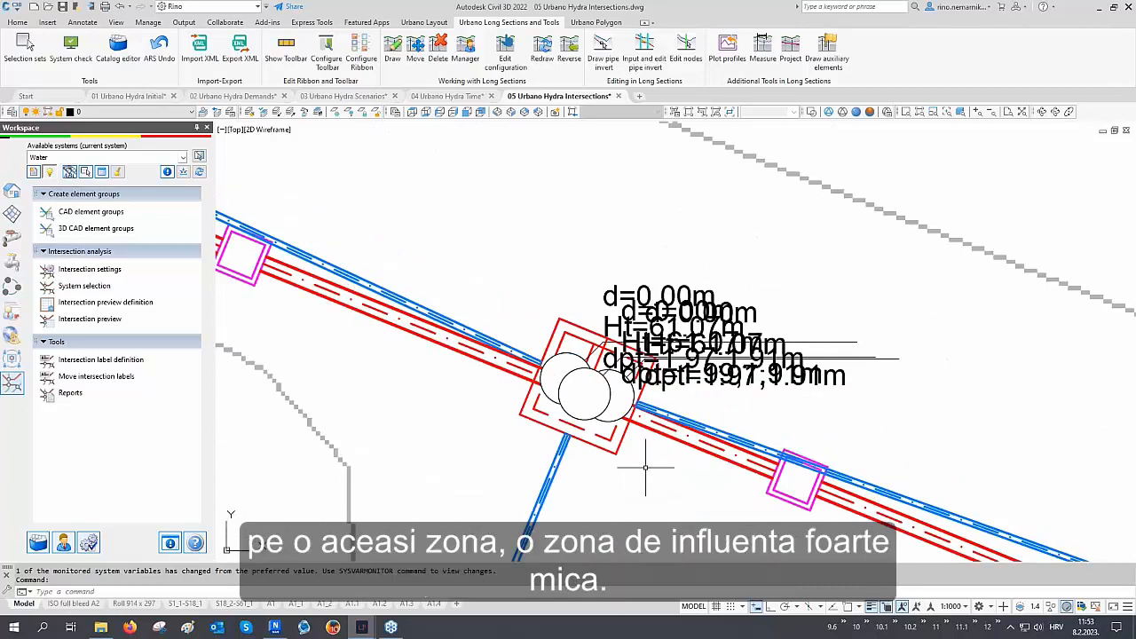
scroll(645, 466, "down", 2)
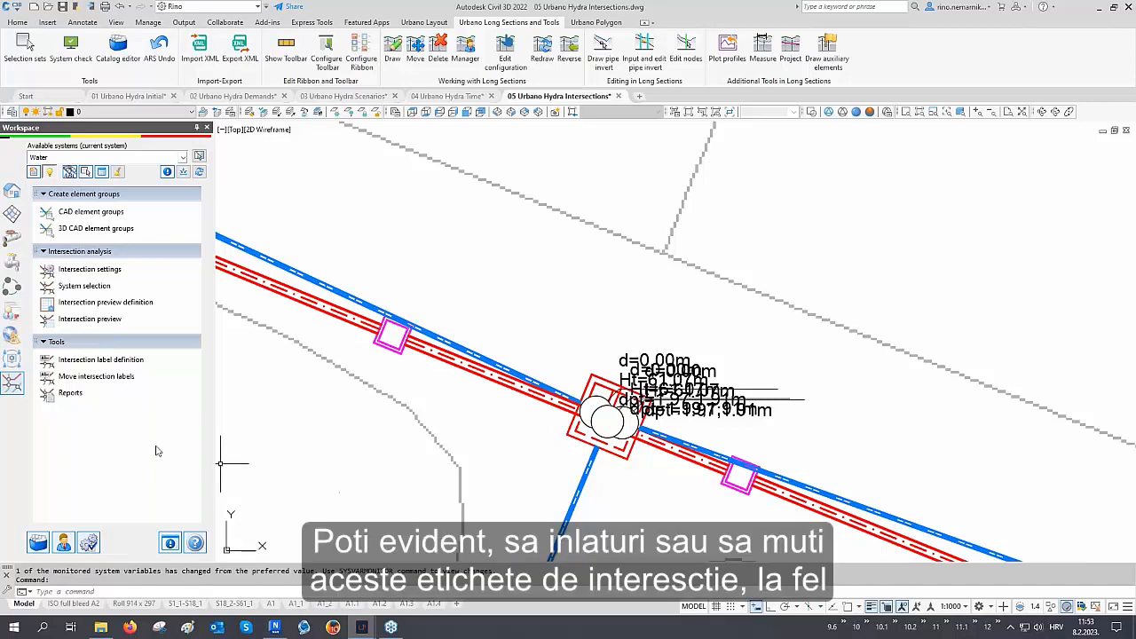
left_click(97, 377)
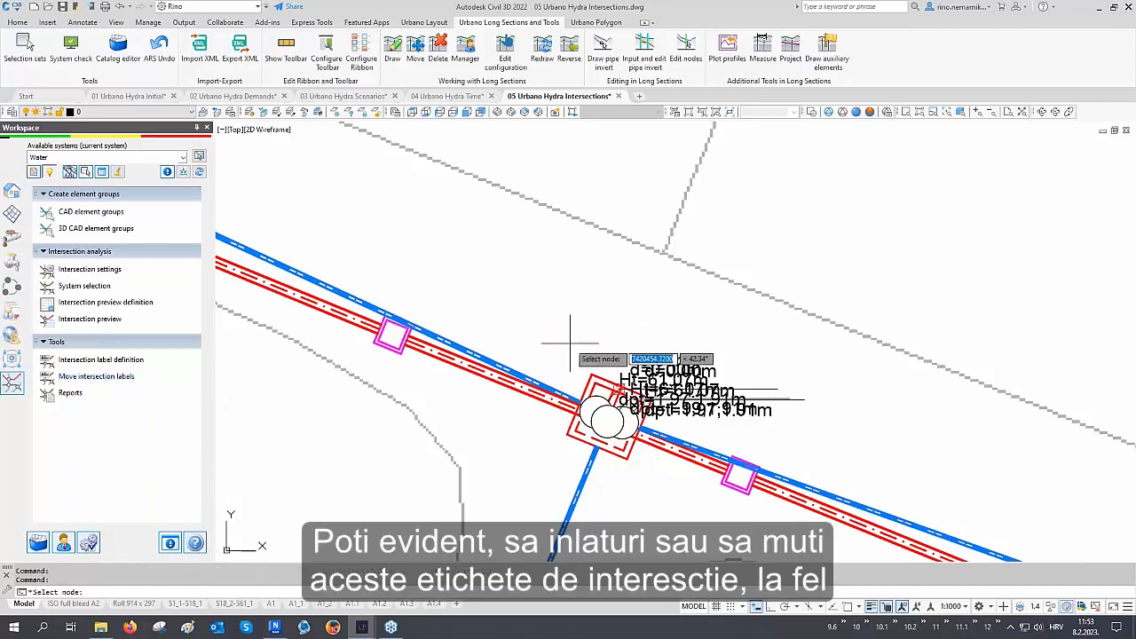
left_click(612, 392)
left_click(508, 272)
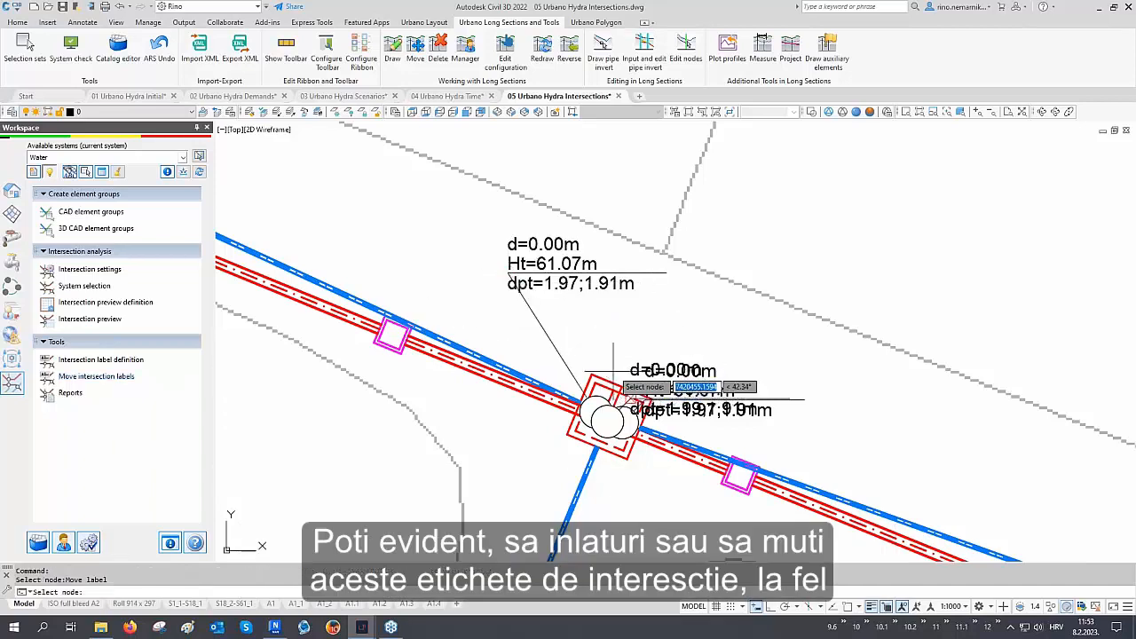
left_click(632, 395)
left_click(740, 245)
left_click(621, 399)
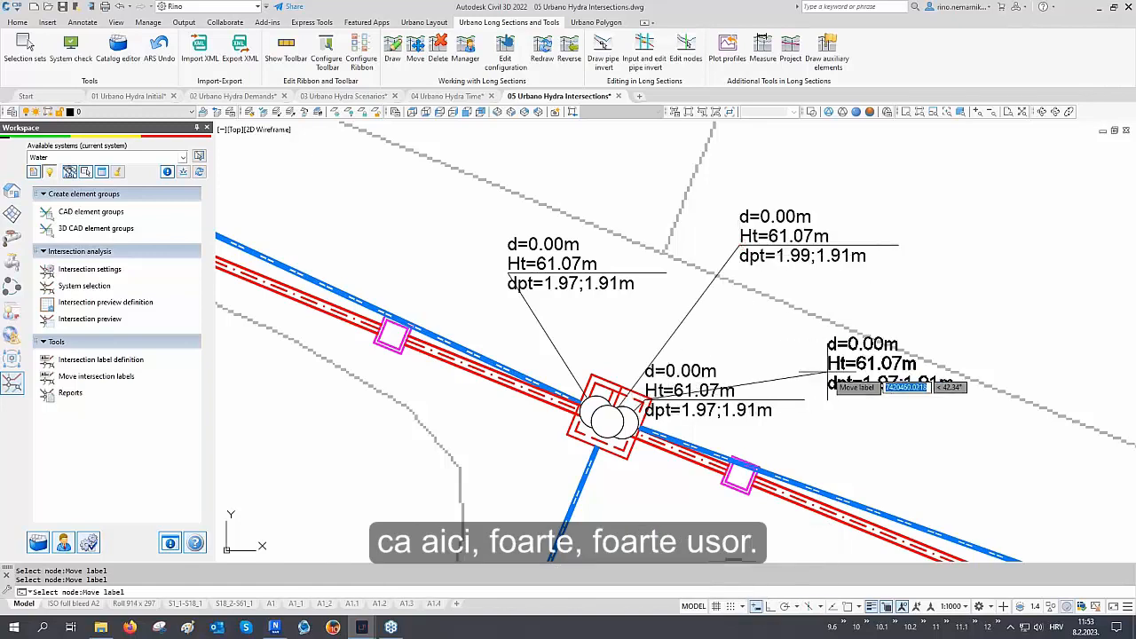
left_click(827, 373)
key("Return")
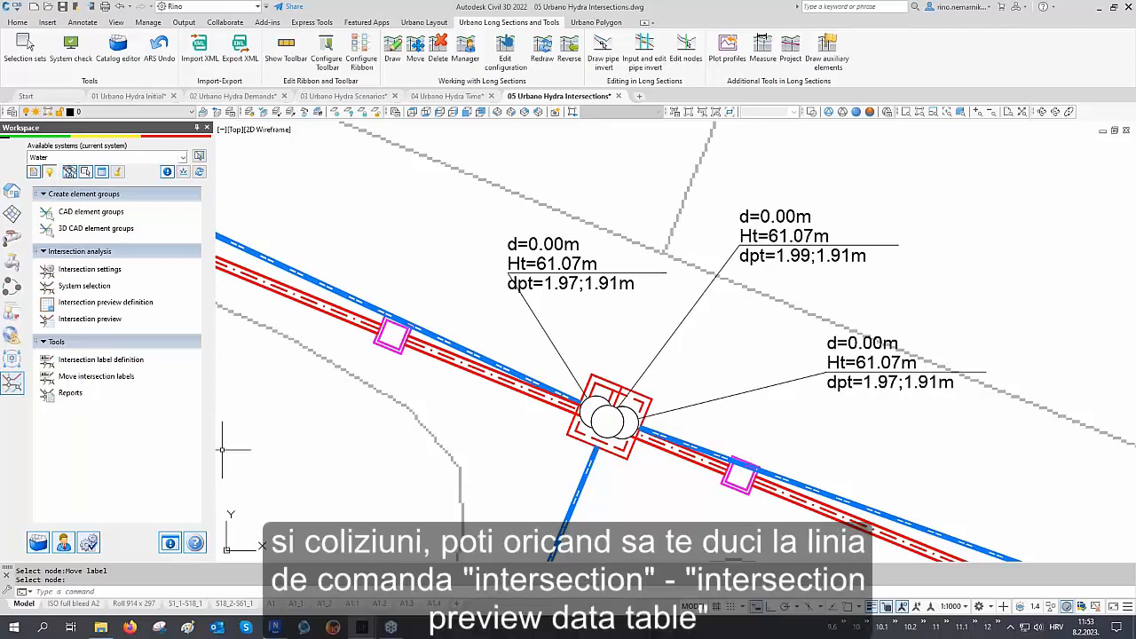
Open the intersection preview table and step through the pipe/pipe intersections one row at a time
left_click(80, 320)
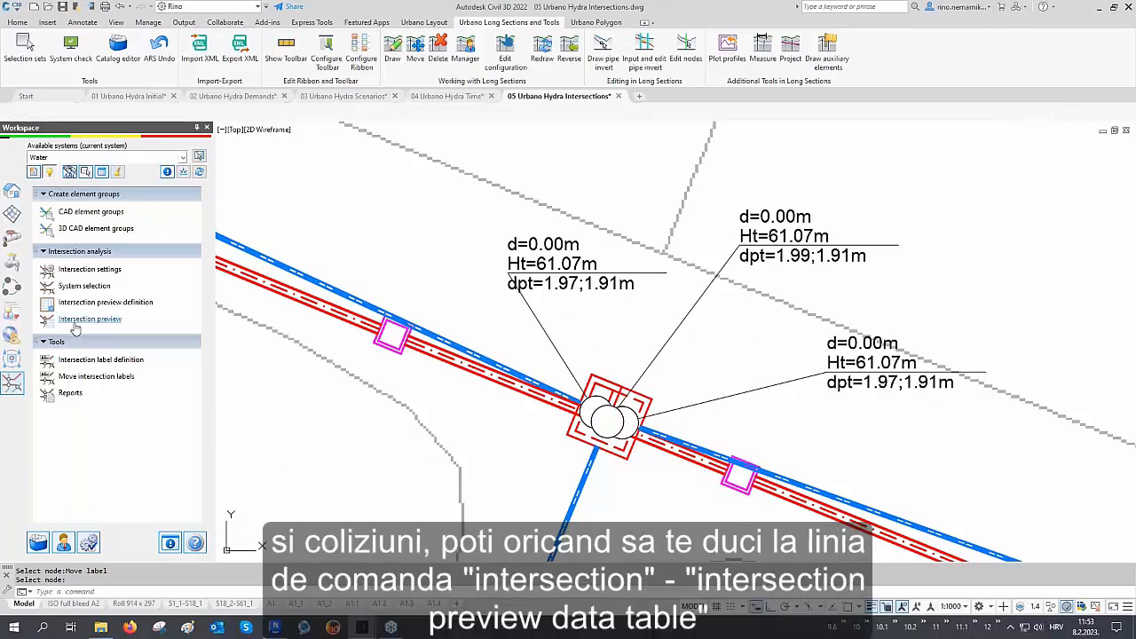
left_click(49, 327)
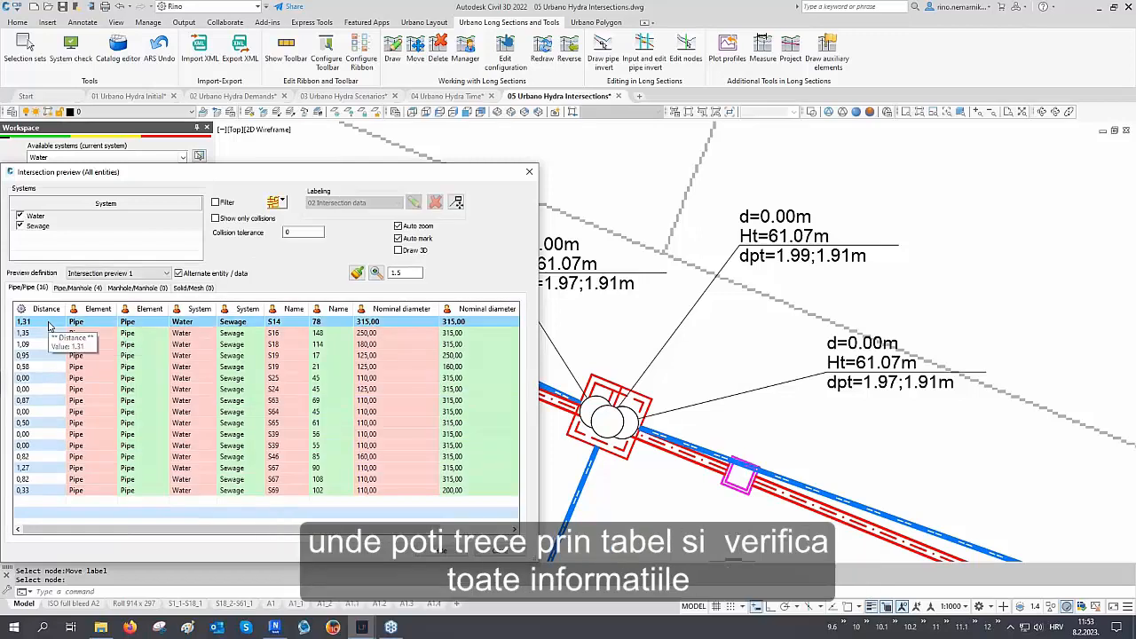
key("Down")
key("Down")
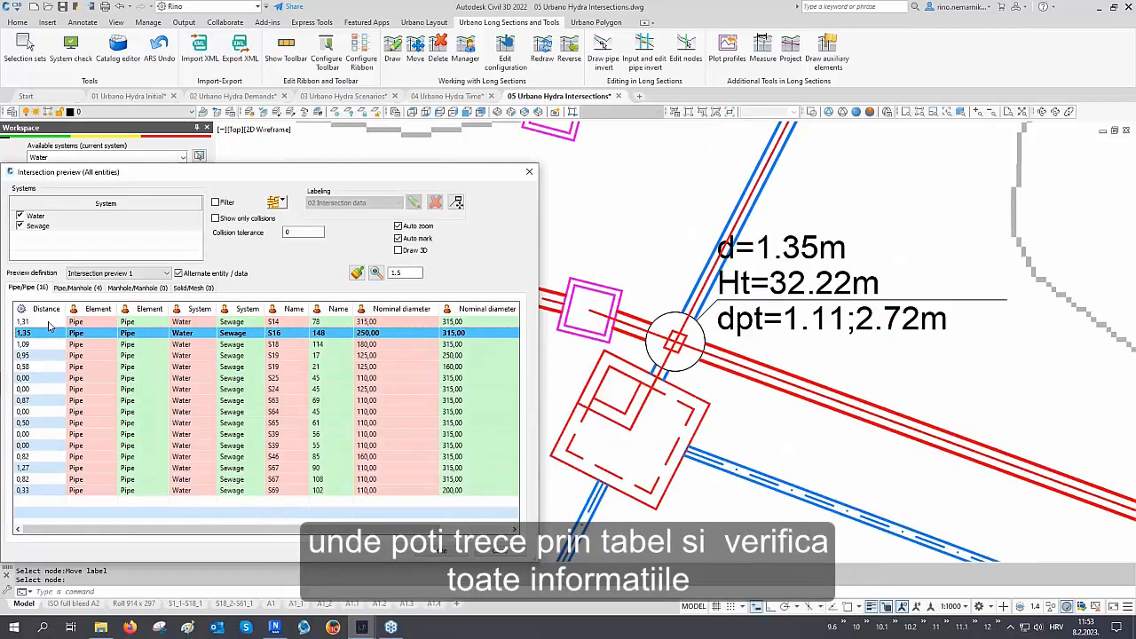
key("Down")
key("Down")
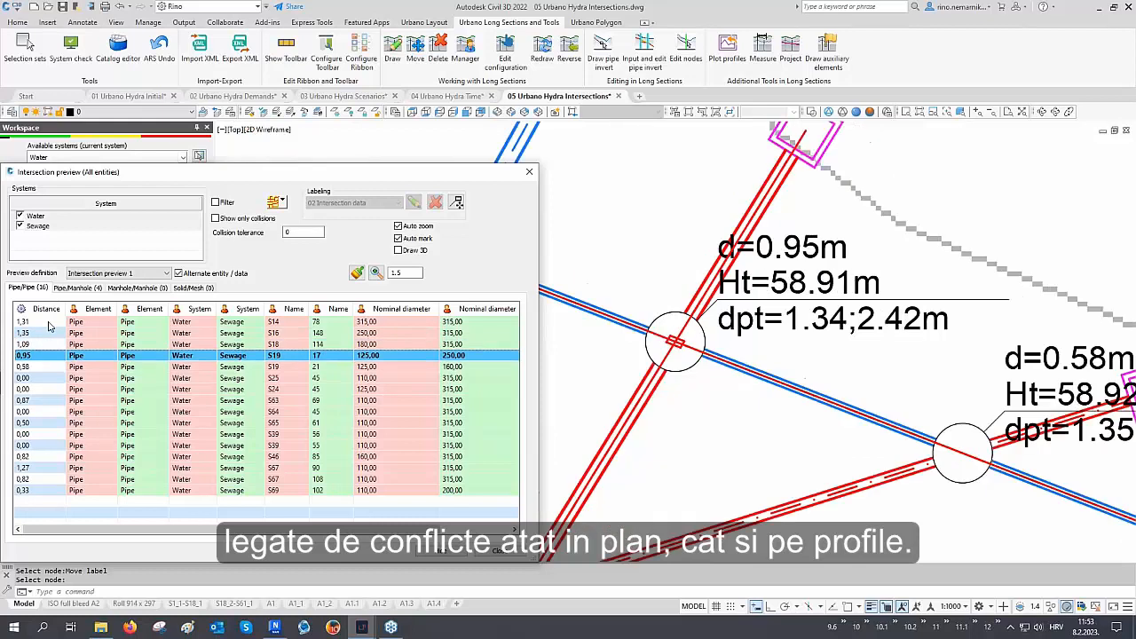
key("Down")
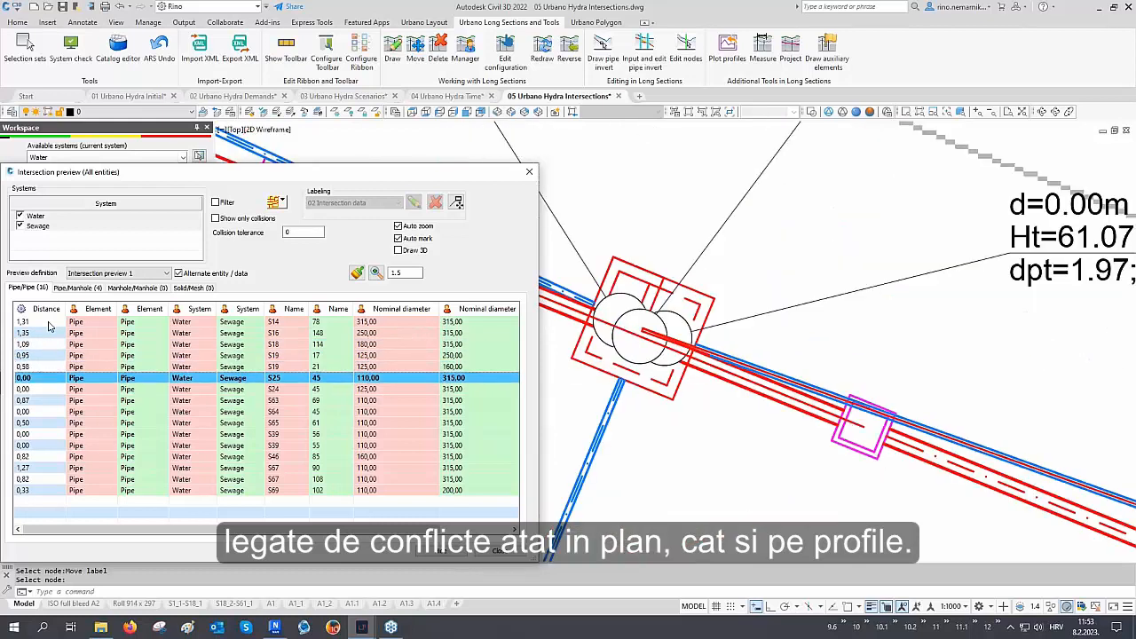
key("Down")
key("Down")
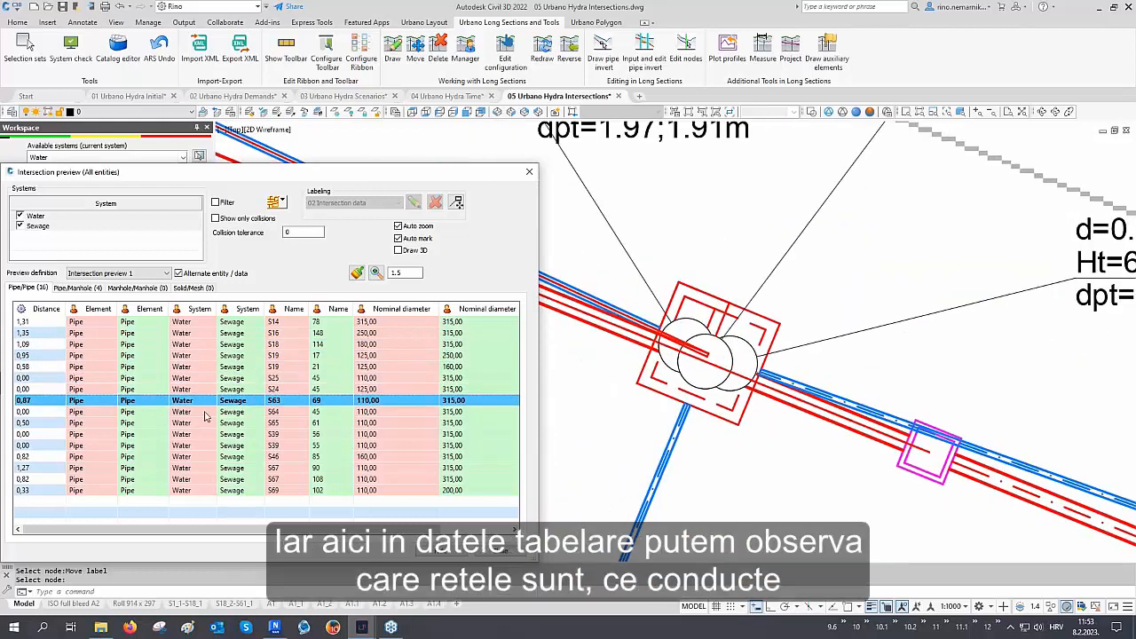
key("Down")
key("Down")
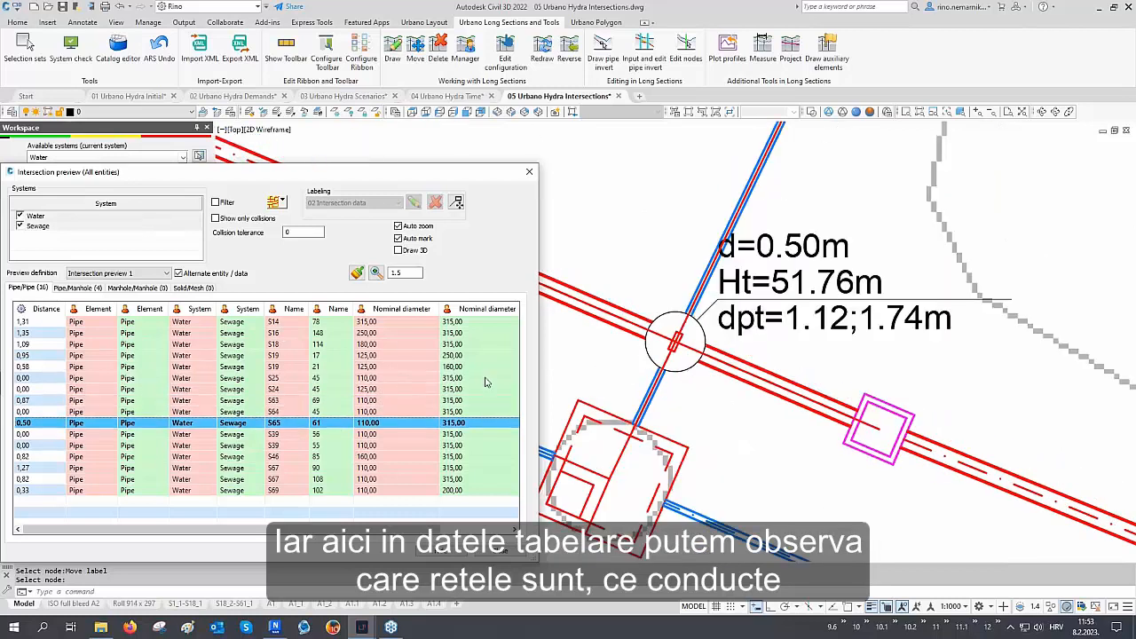
key("Down")
Examine the relative position column and select collision rows in the intersection preview table
left_click_drag(418, 530, 487, 534)
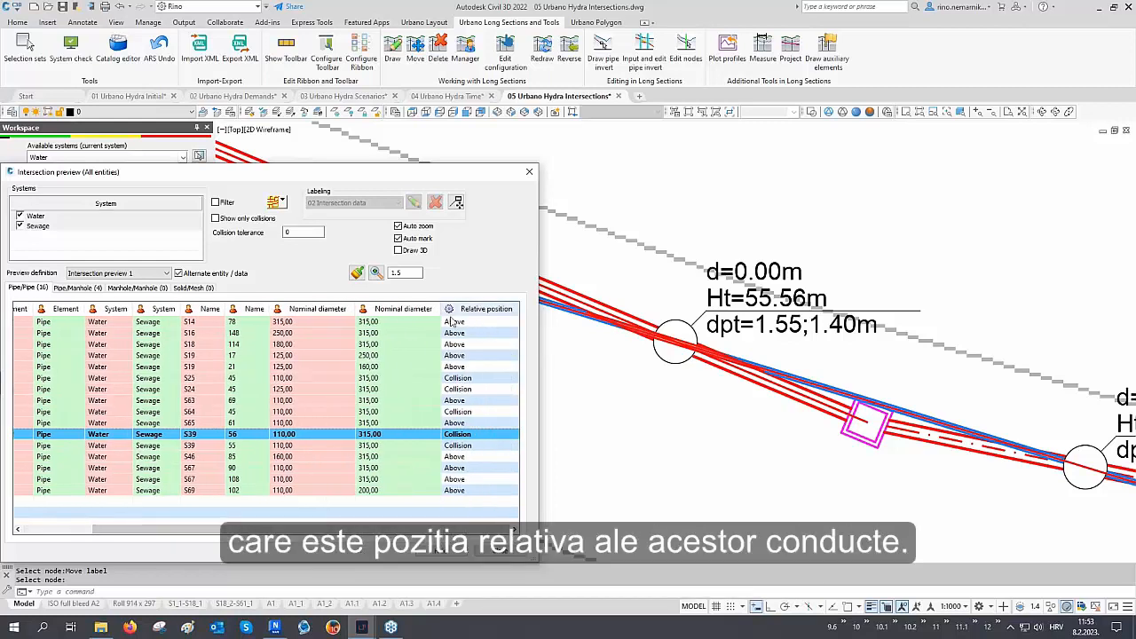
left_click(470, 380)
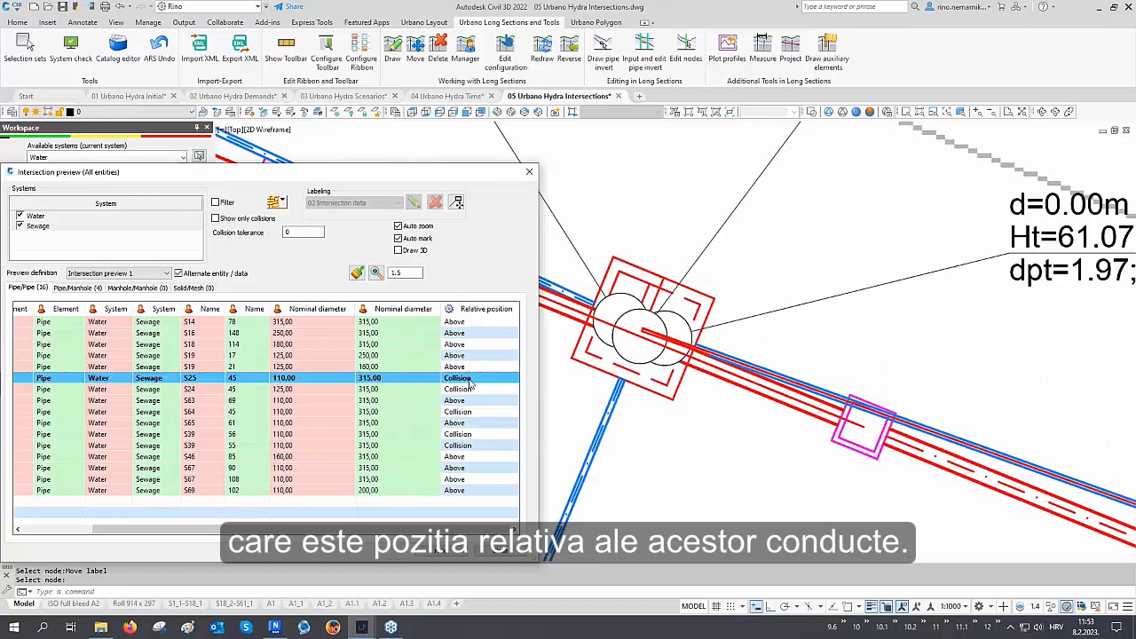
left_click(470, 391)
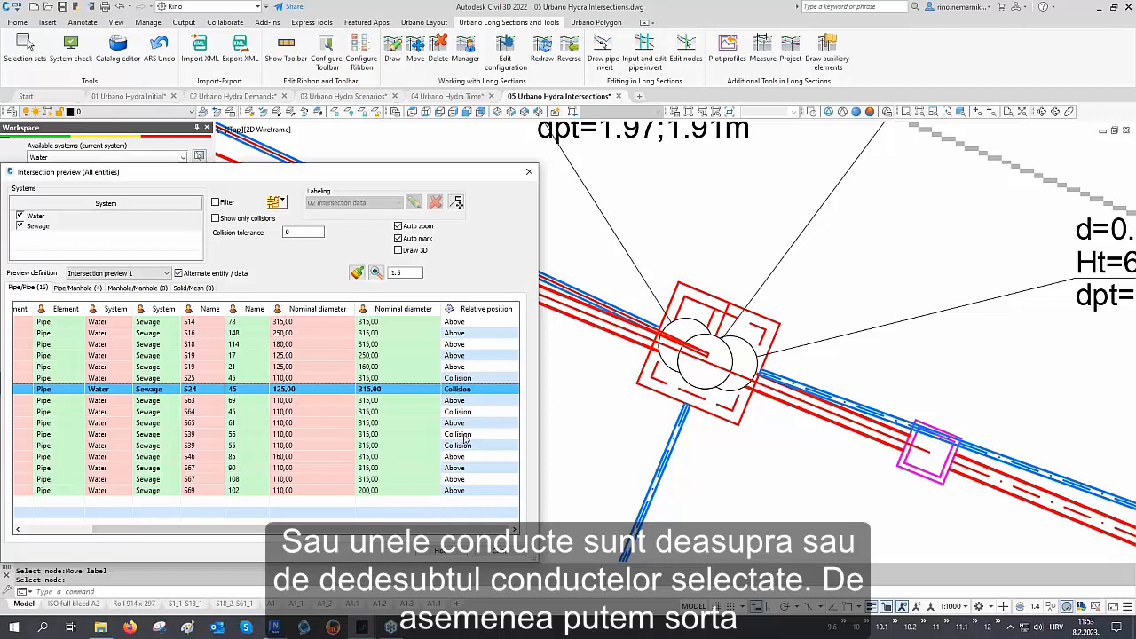
left_click_drag(445, 529, 200, 482)
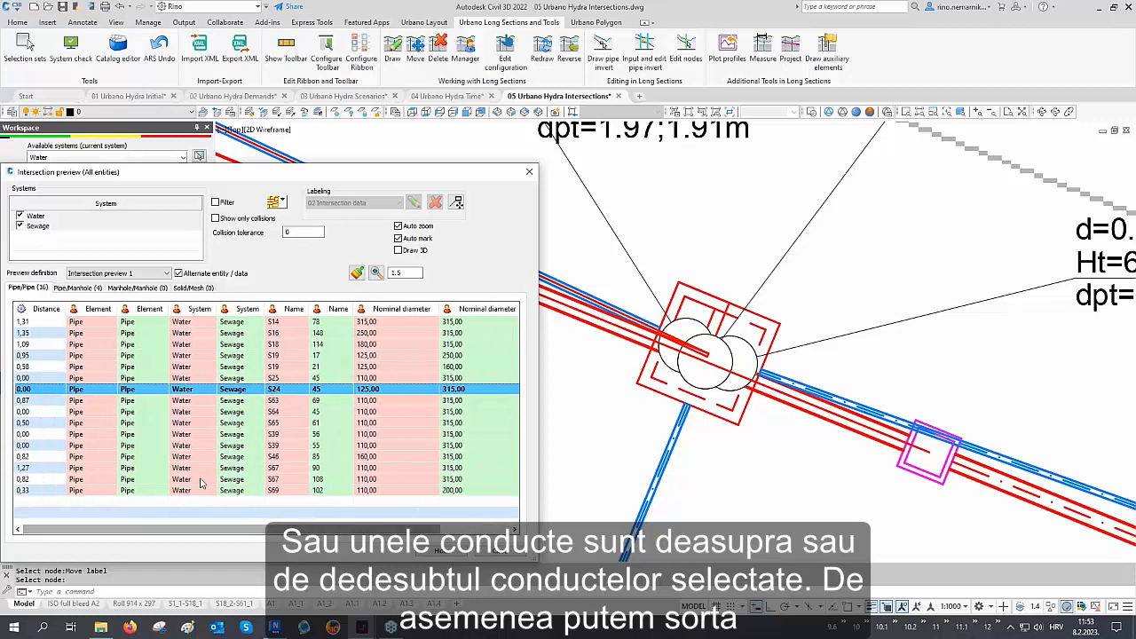
Sort the intersection table by distance and select all the zero-distance intersections
left_click(42, 308)
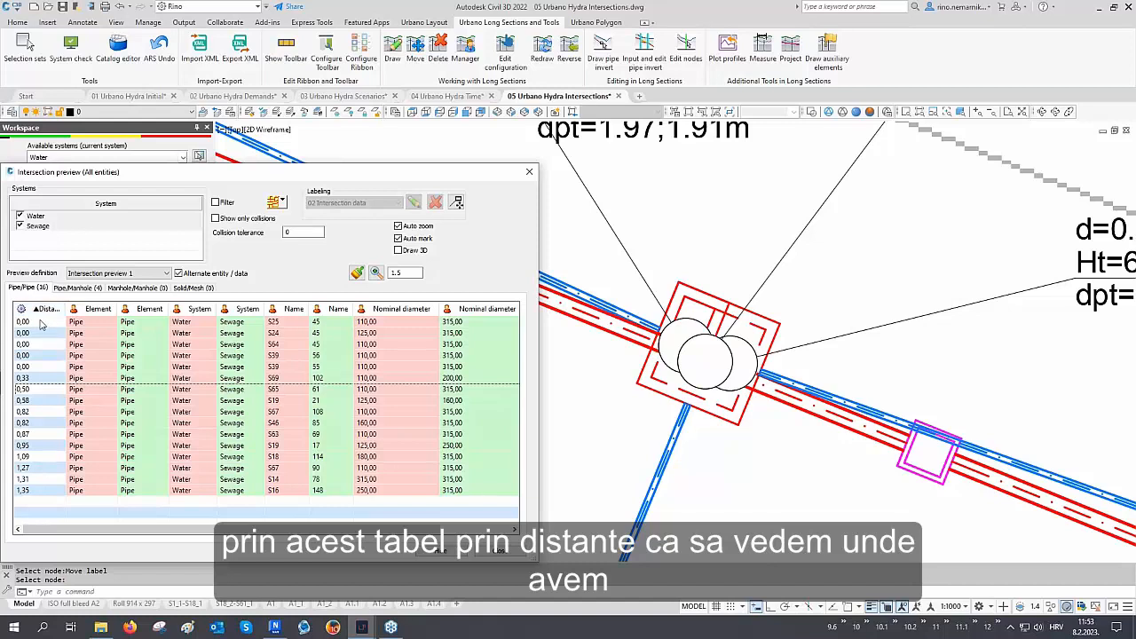
left_click(38, 324)
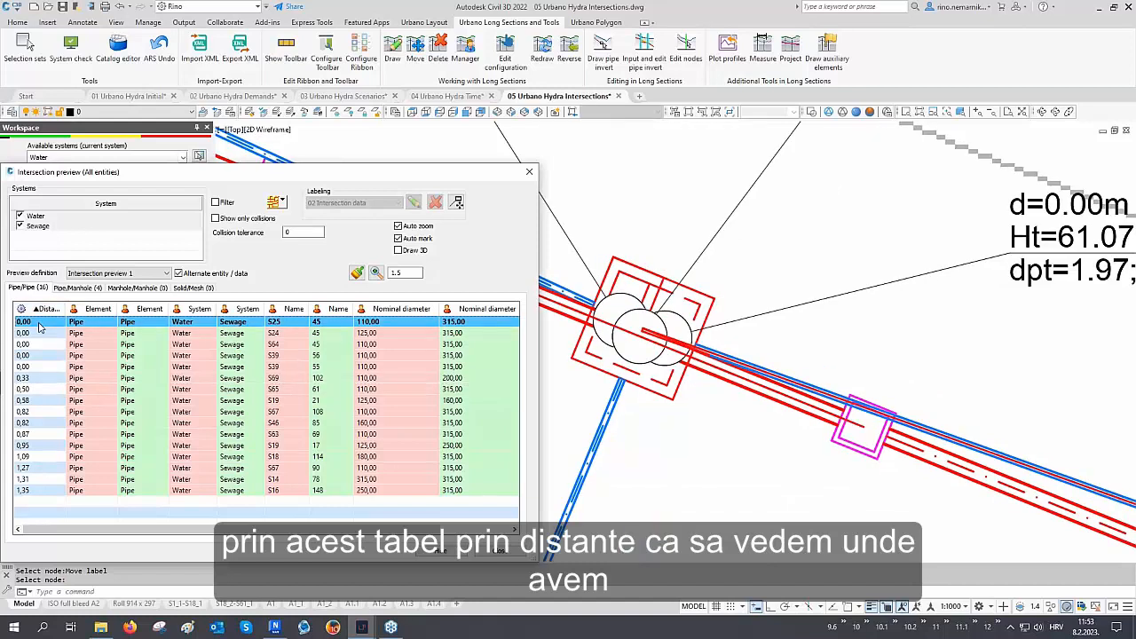
left_click(40, 367, "shift")
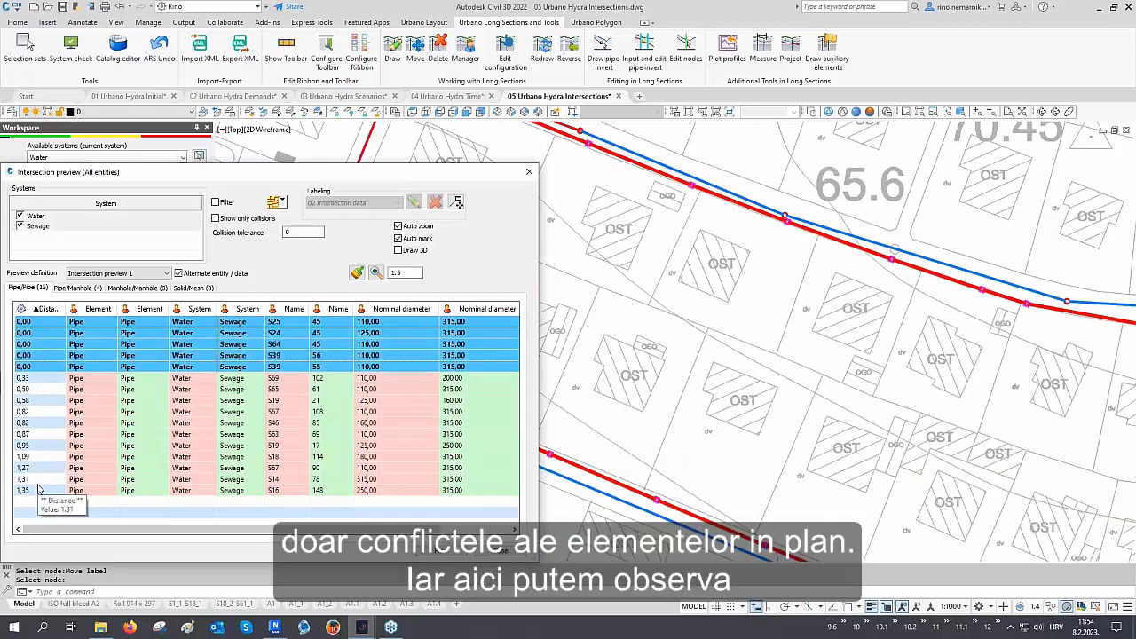
Filter the intersection preview to show only collisions and open the pipe/manhole intersections
left_click(37, 333)
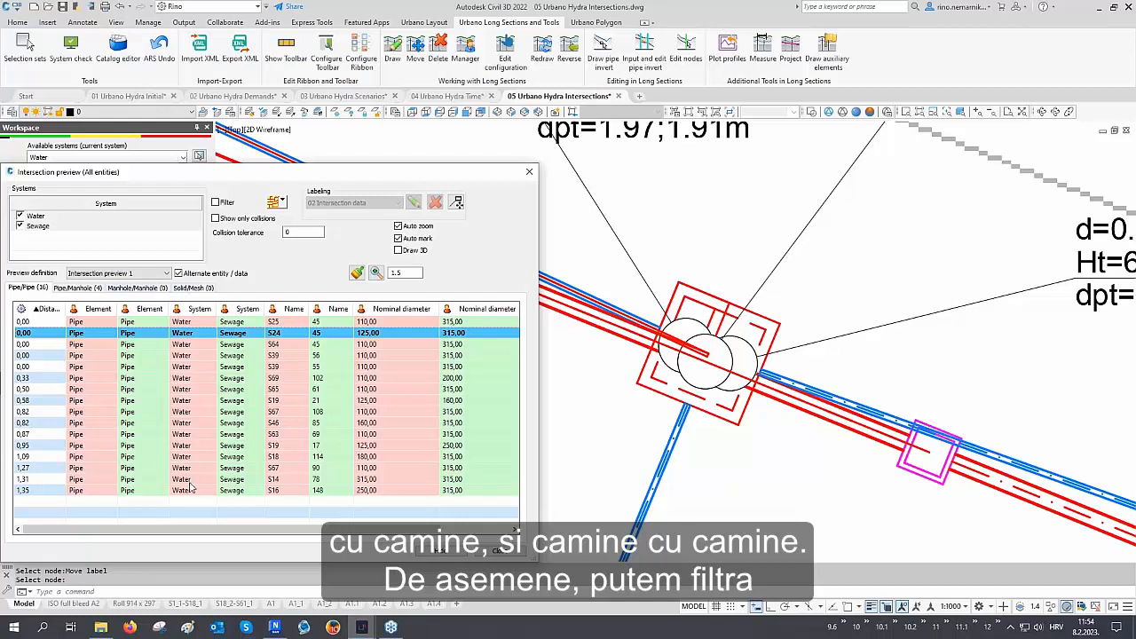
left_click(235, 221)
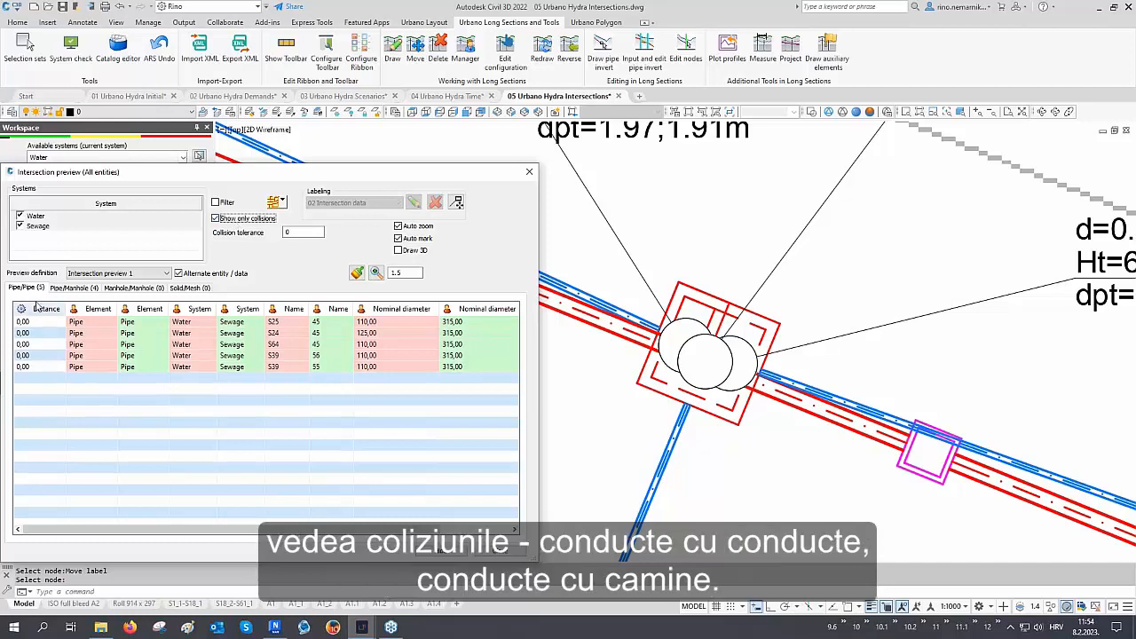
left_click(62, 289)
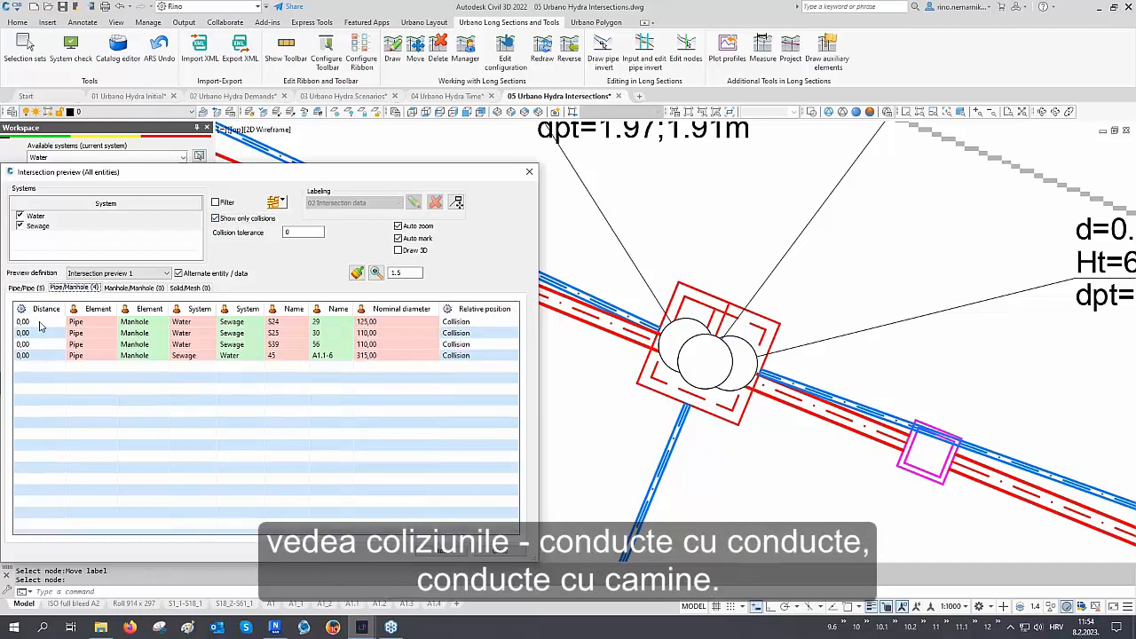
Step through the pipe/manhole collision rows and check the manhole/manhole intersections
left_click(39, 322)
left_click(39, 334)
left_click(41, 344)
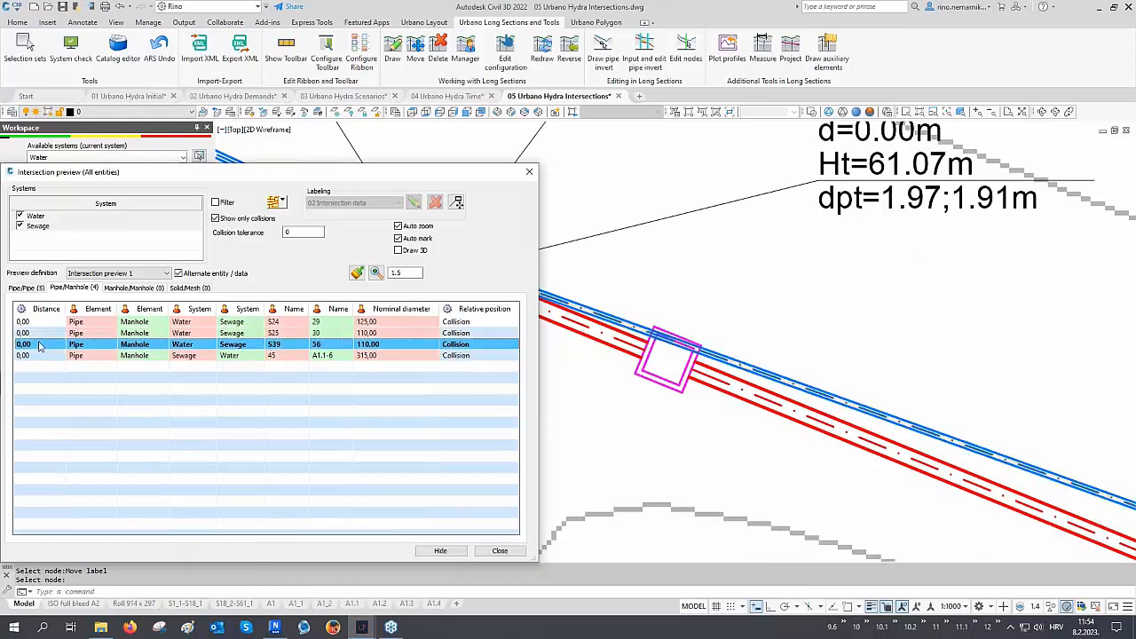
left_click(41, 355)
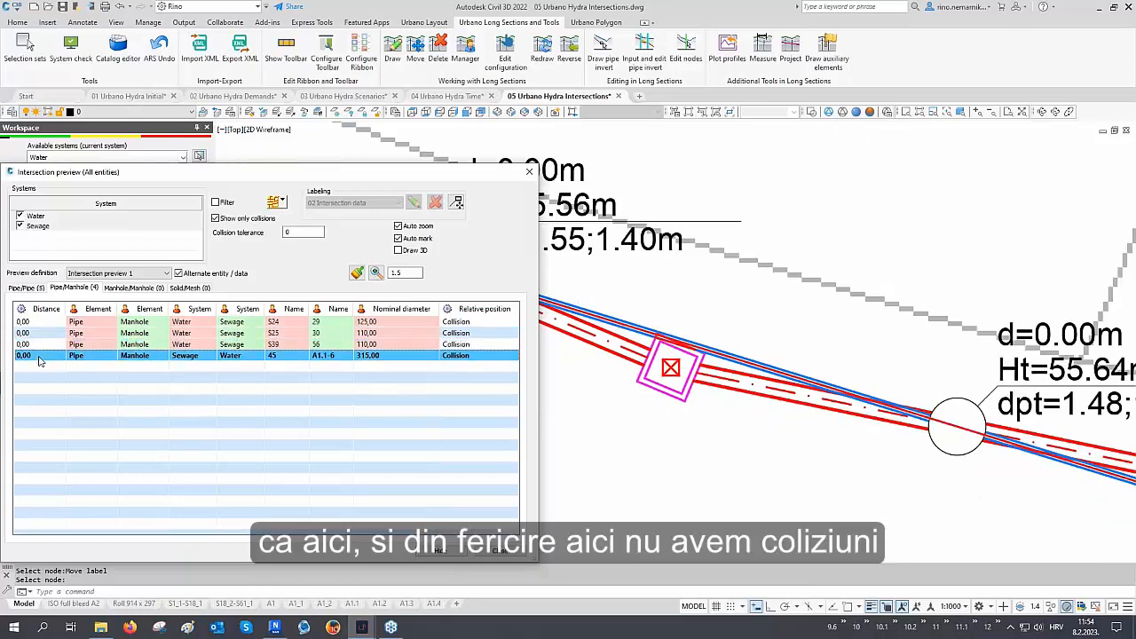
left_click(131, 289)
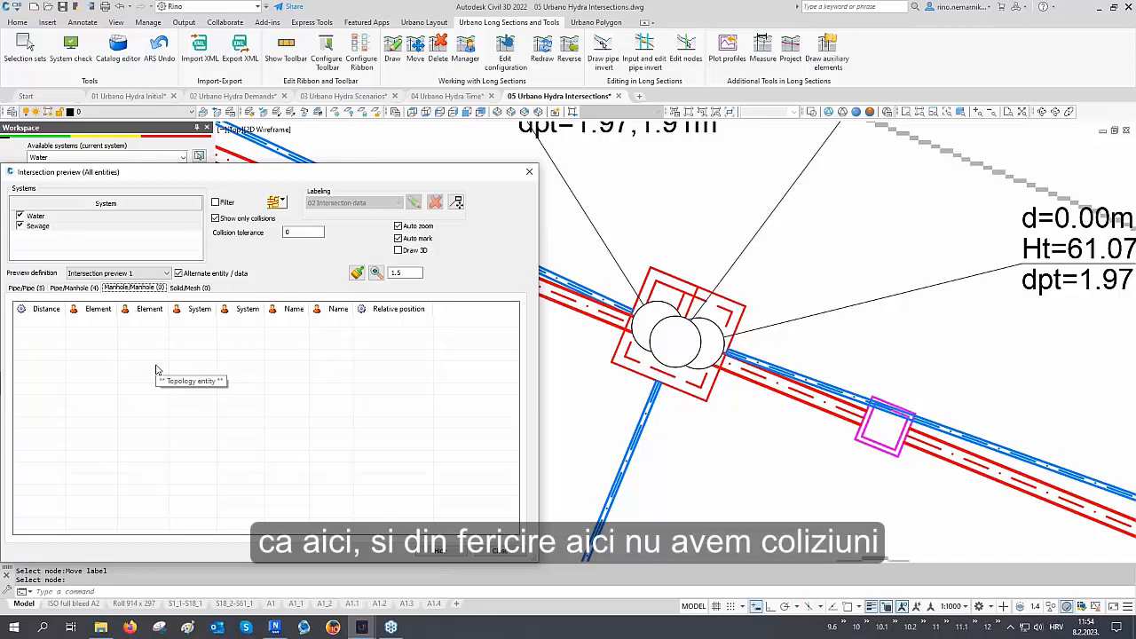
left_click(75, 288)
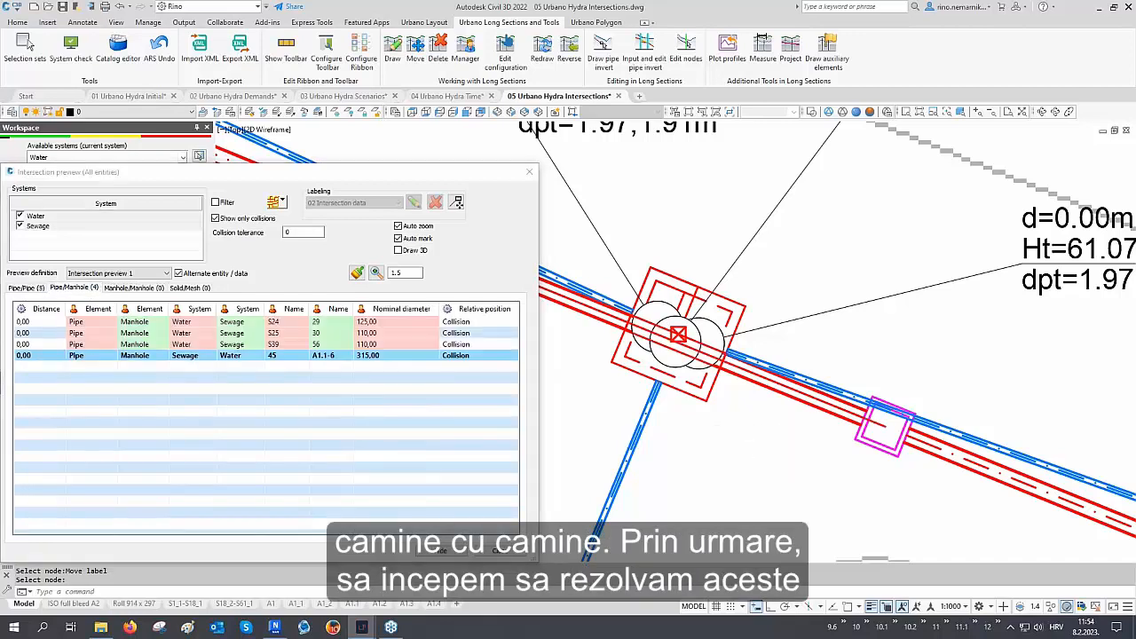
Move water manhole node A1.1-6 away from the sewage pipe crossing with Move node
scroll(781, 441, "down", 2)
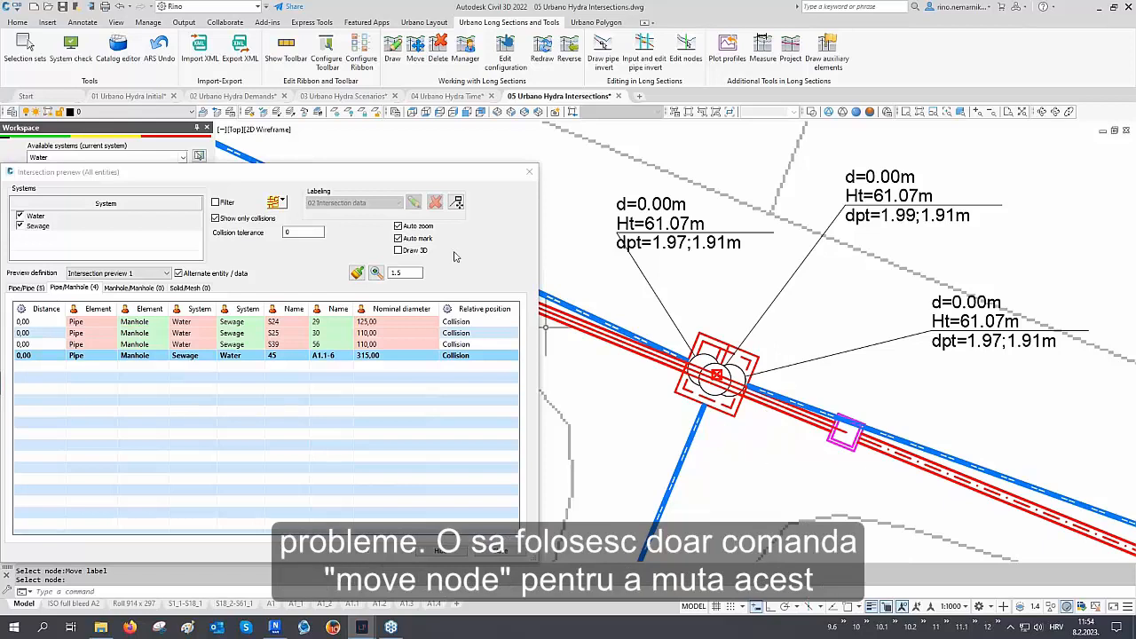
left_click(424, 22)
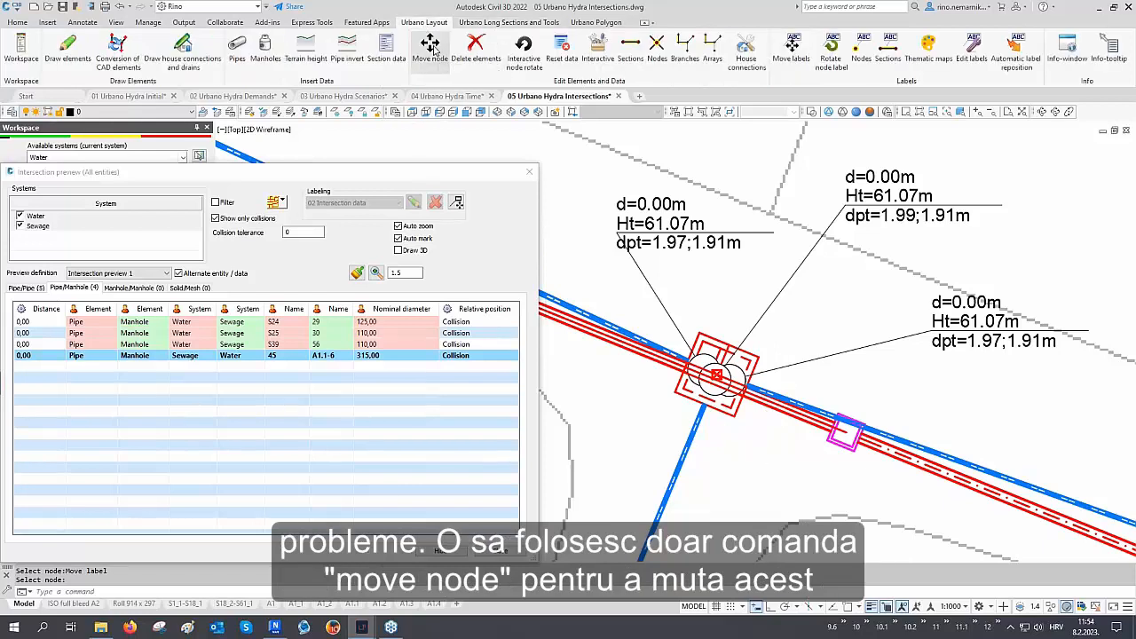
left_click(718, 376)
left_click(717, 376)
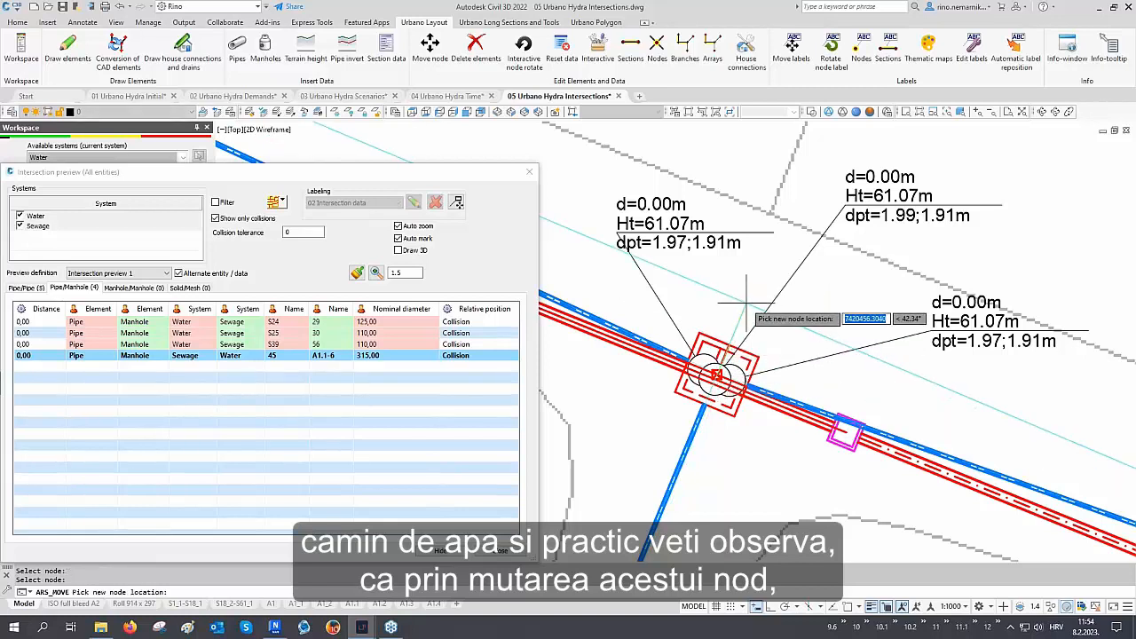
left_click(746, 304)
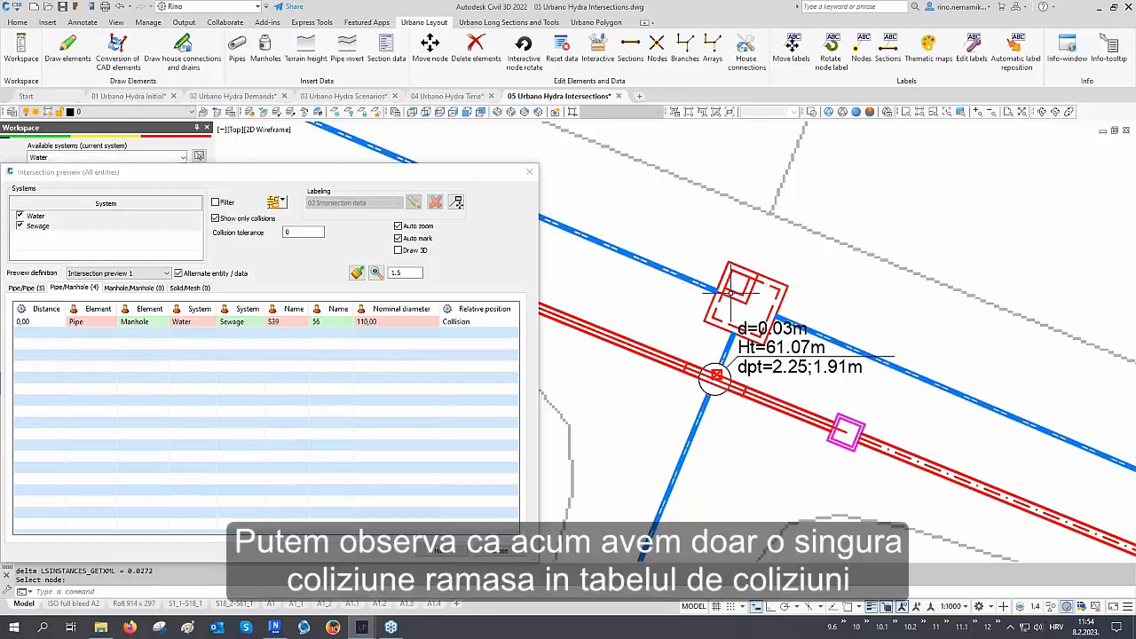
Move a water pipe node so water pipe S39 no longer collides with sewage manhole 56
left_click(94, 328)
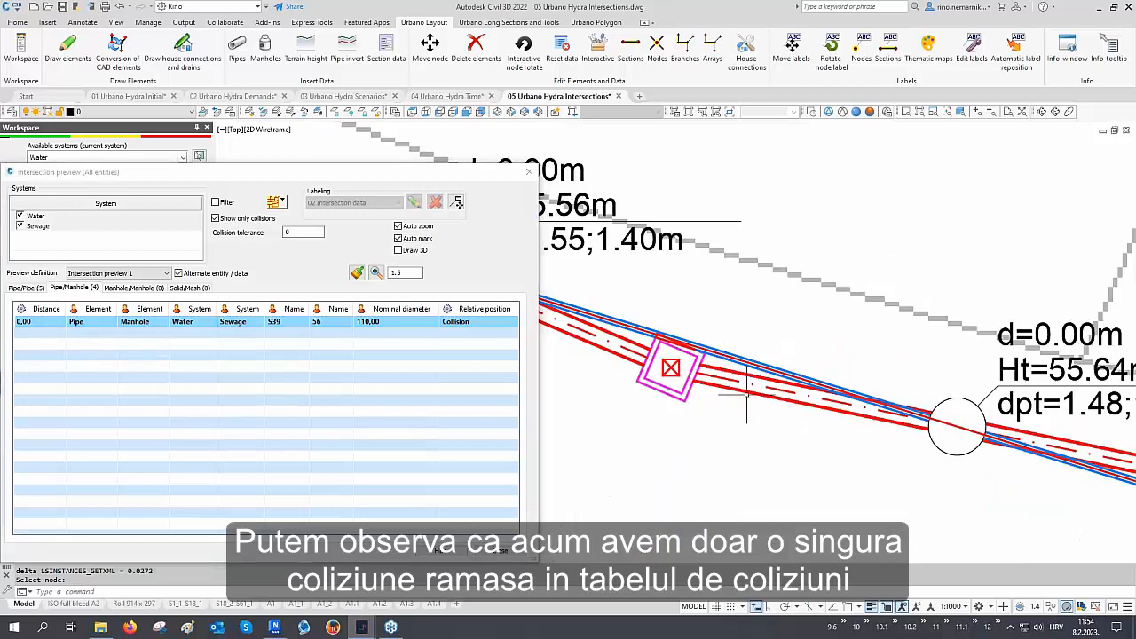
scroll(692, 372, "down", 3)
scroll(702, 391, "up", 1)
scroll(732, 384, "up", 2)
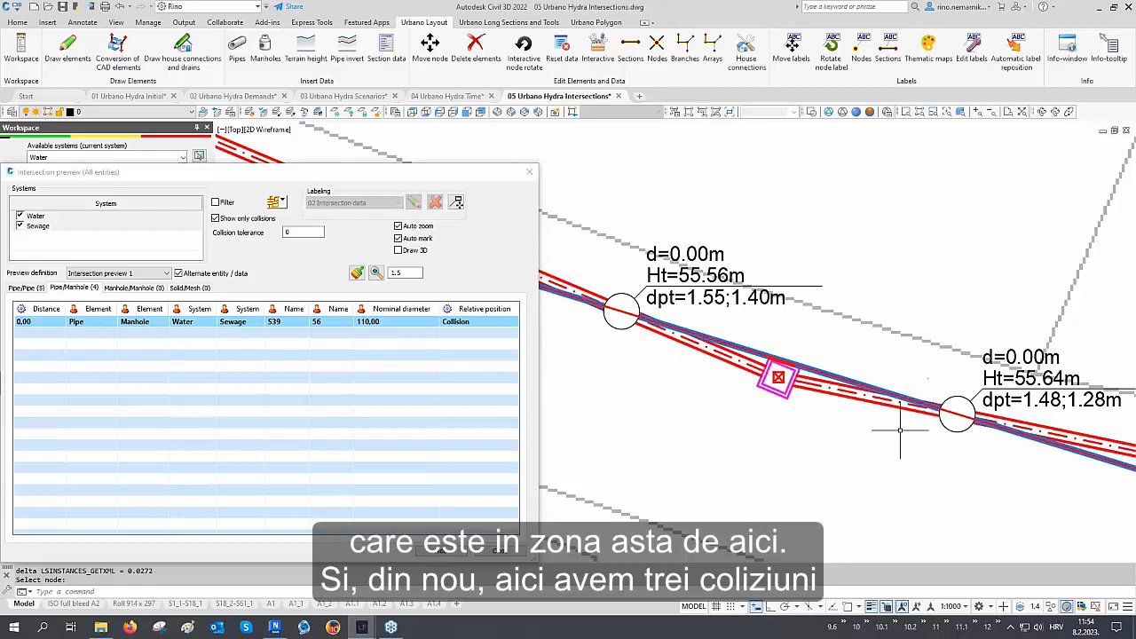
scroll(896, 417, "down", 4)
left_click(430, 46)
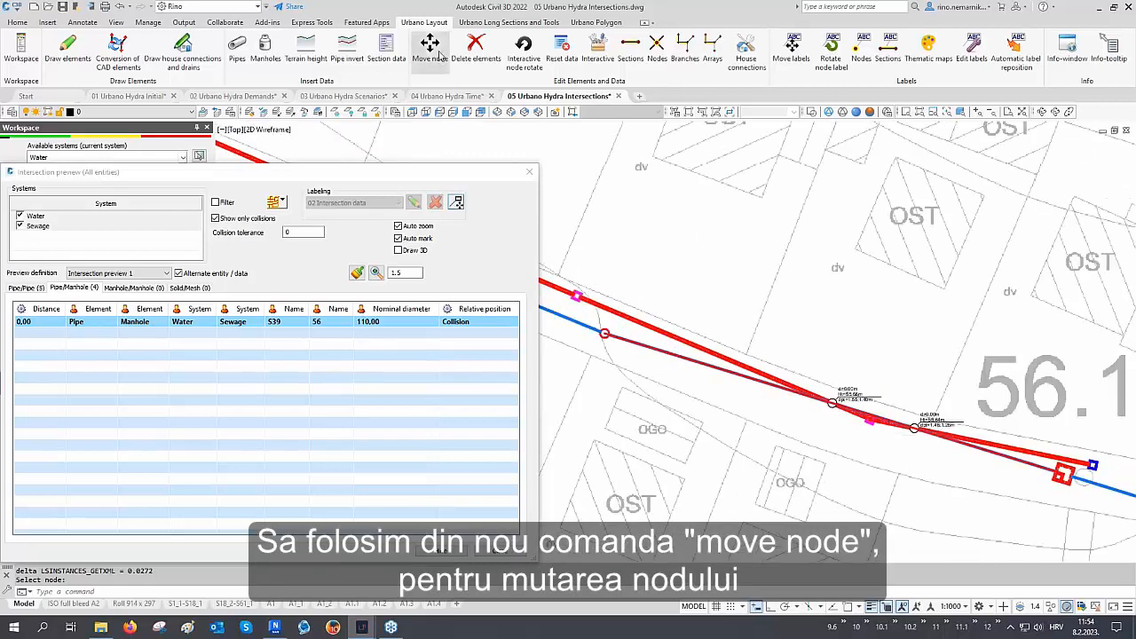
left_click(604, 333)
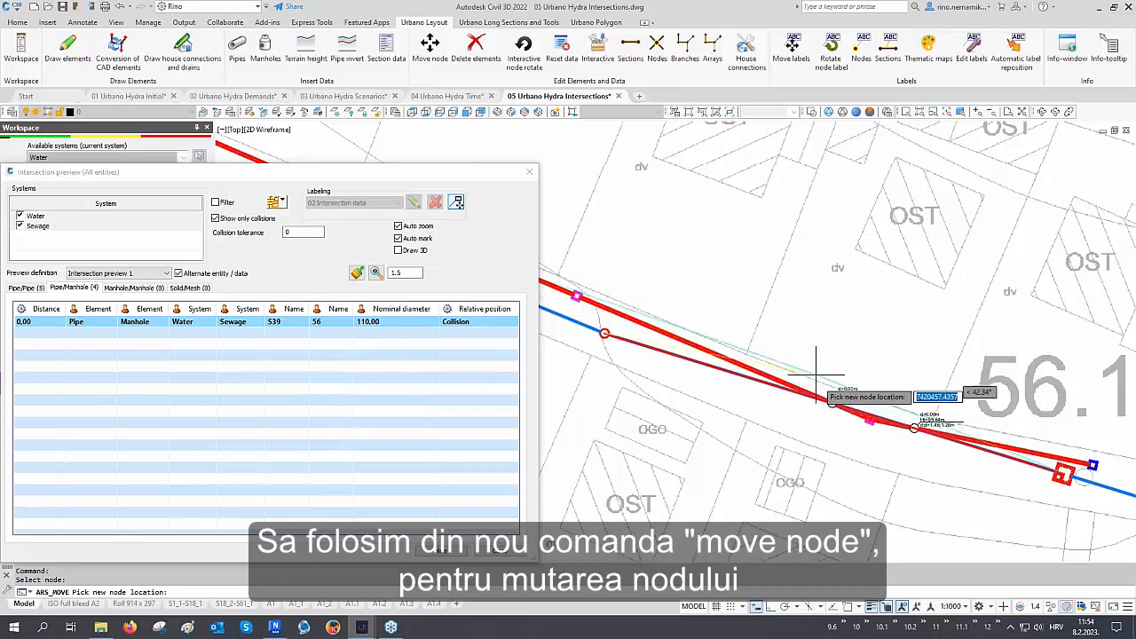
left_click(866, 438)
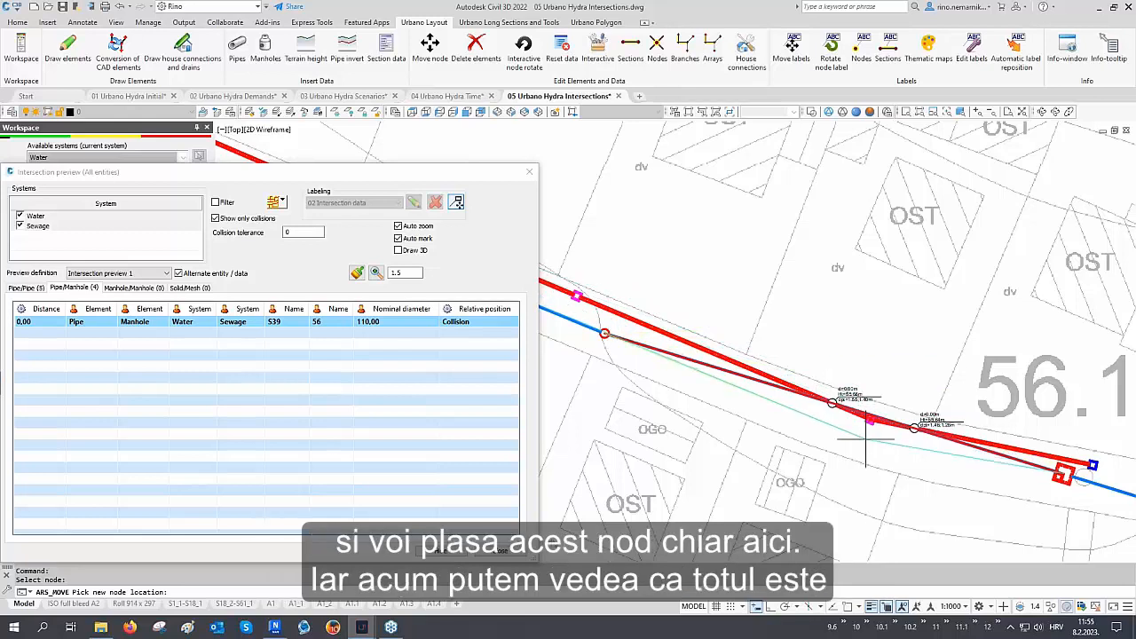
right_click(863, 325)
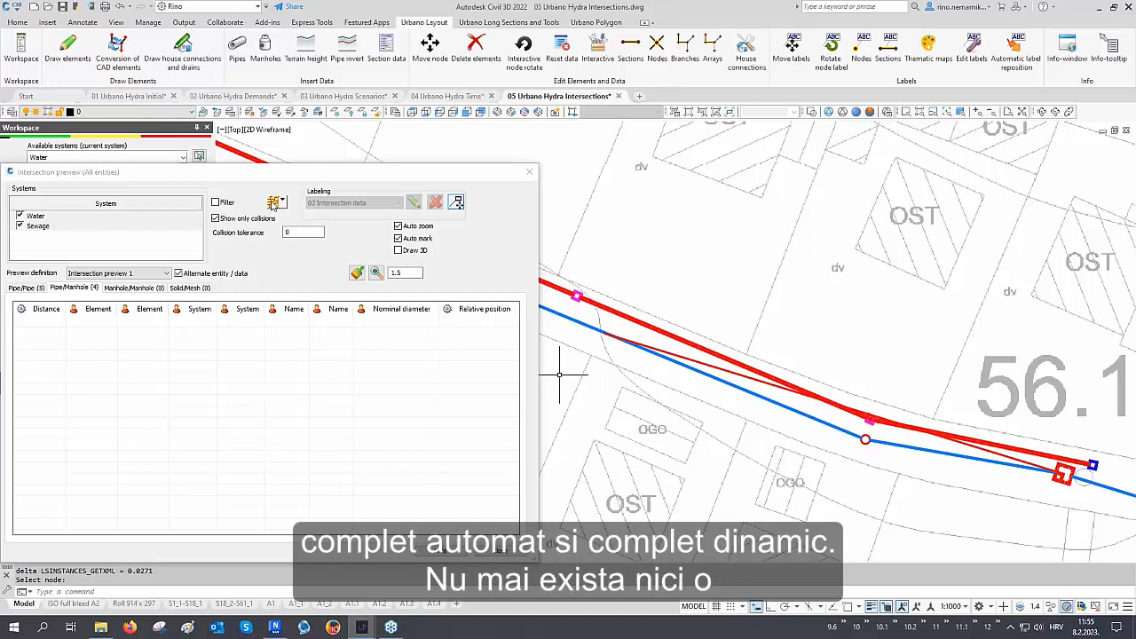
Enable the filter, open the pipe/pipe intersections and set the collision tolerance to 0.10
left_click(274, 203)
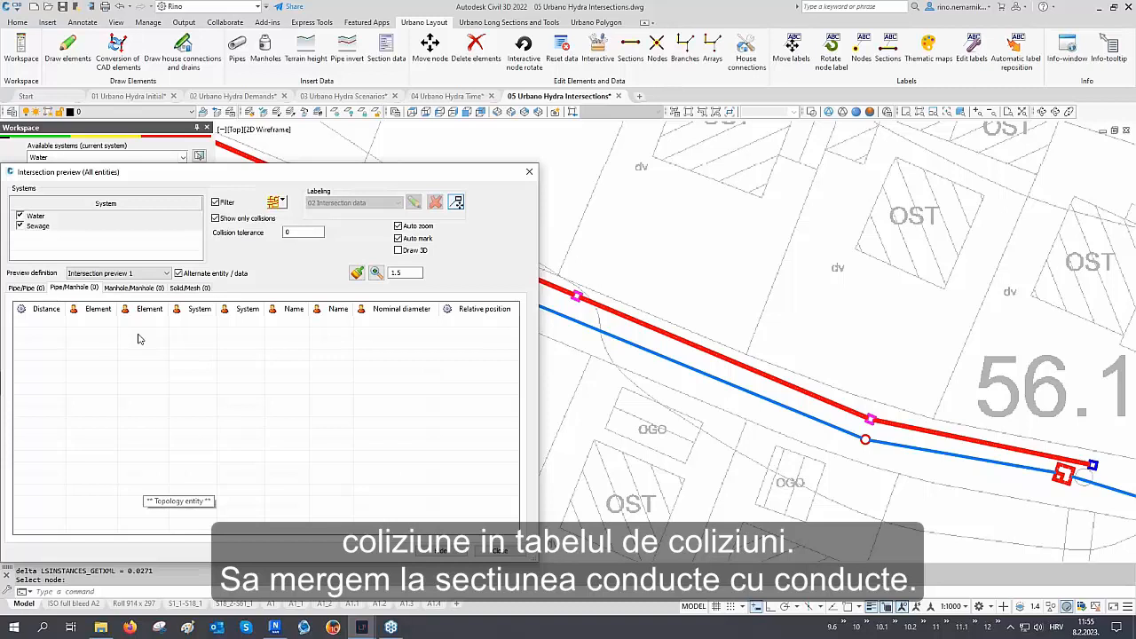
left_click(28, 288)
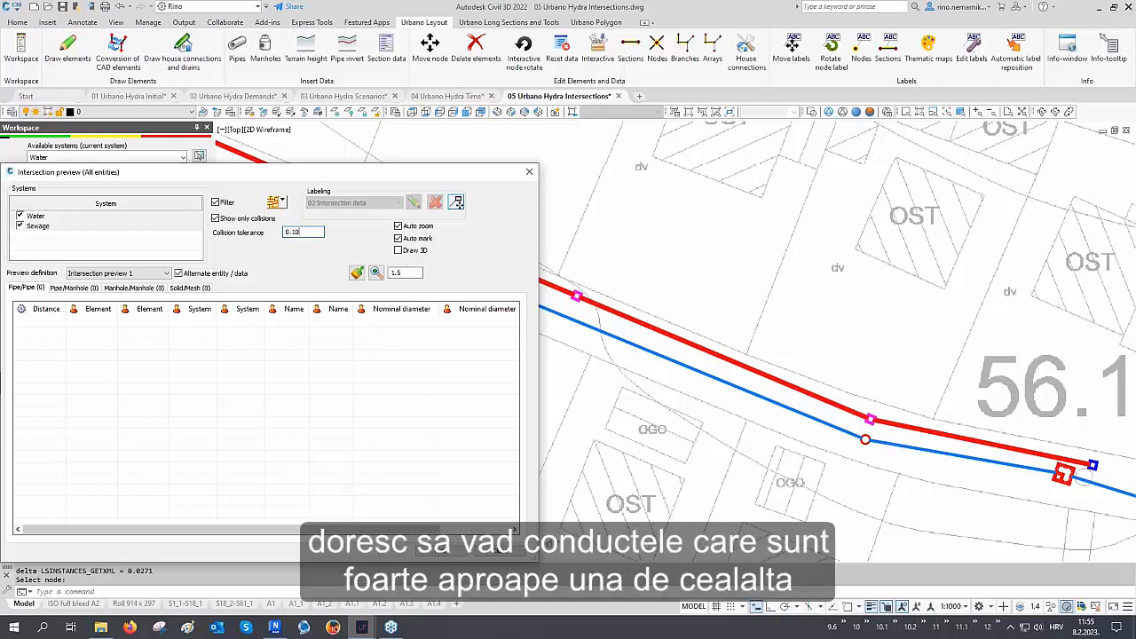
key("Tab")
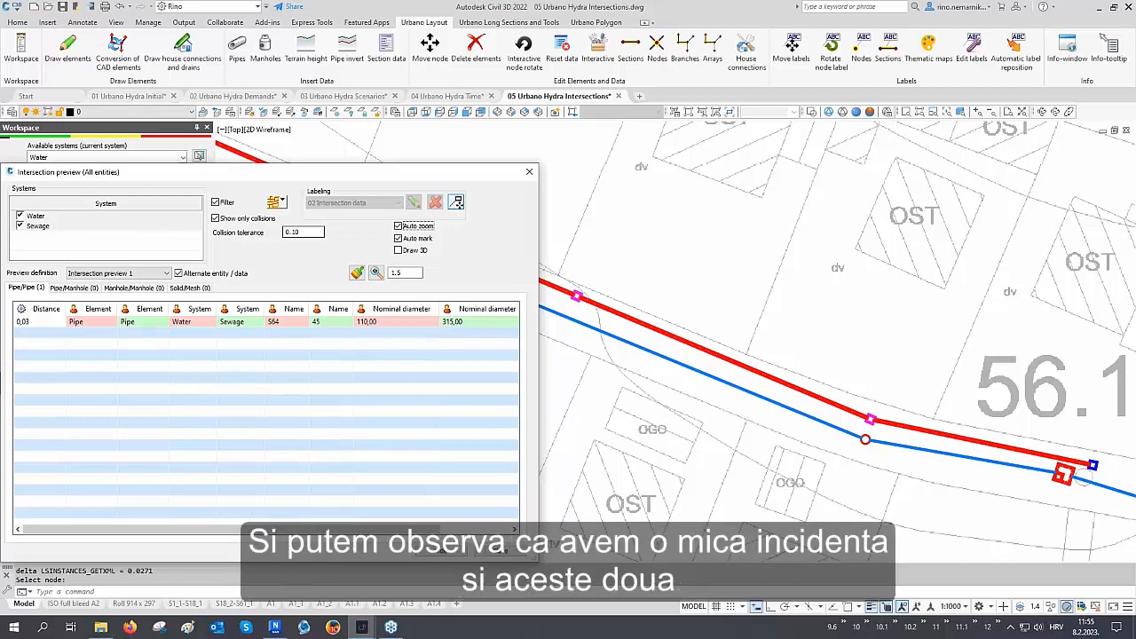
Select the remaining pipe/pipe collision and examine its relative position
left_click(104, 323)
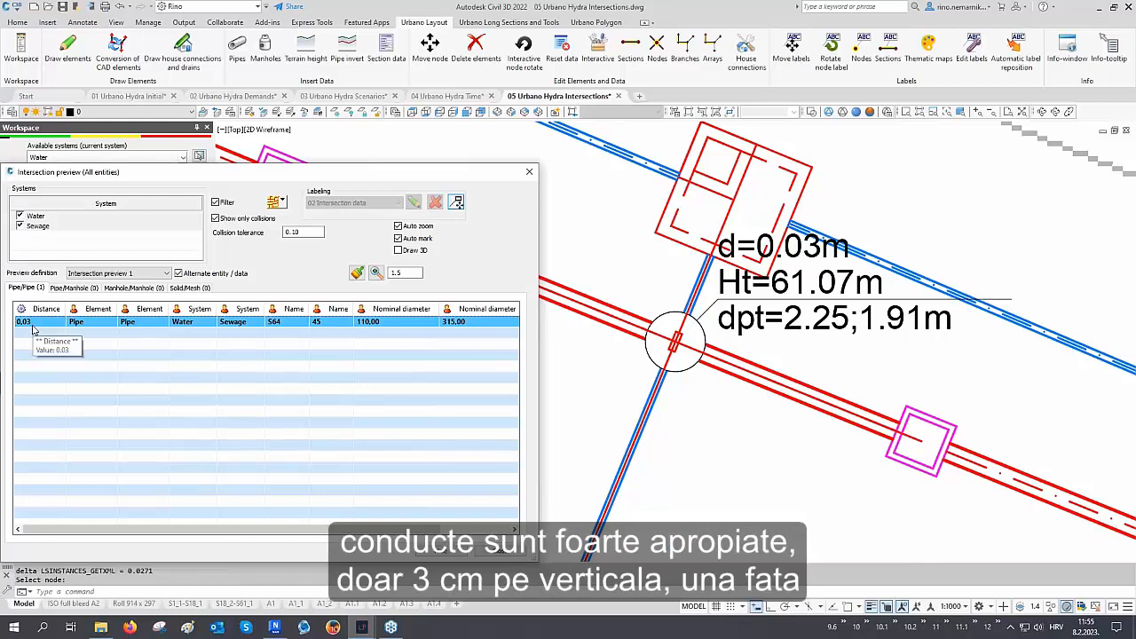
left_click_drag(309, 531, 391, 531)
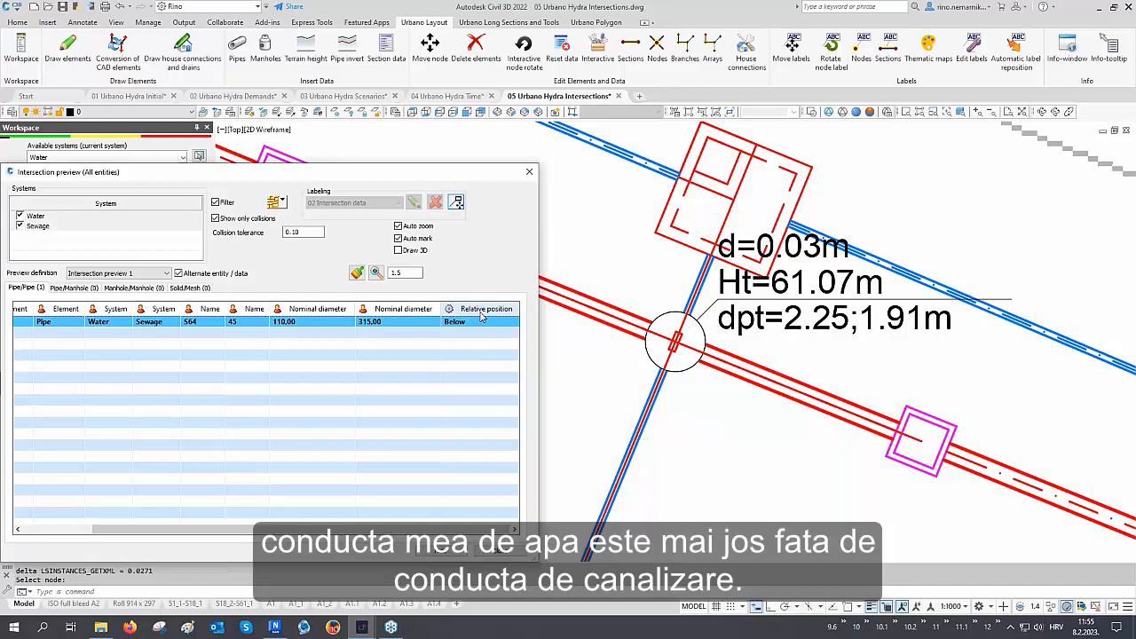
left_click_drag(273, 527, 157, 532)
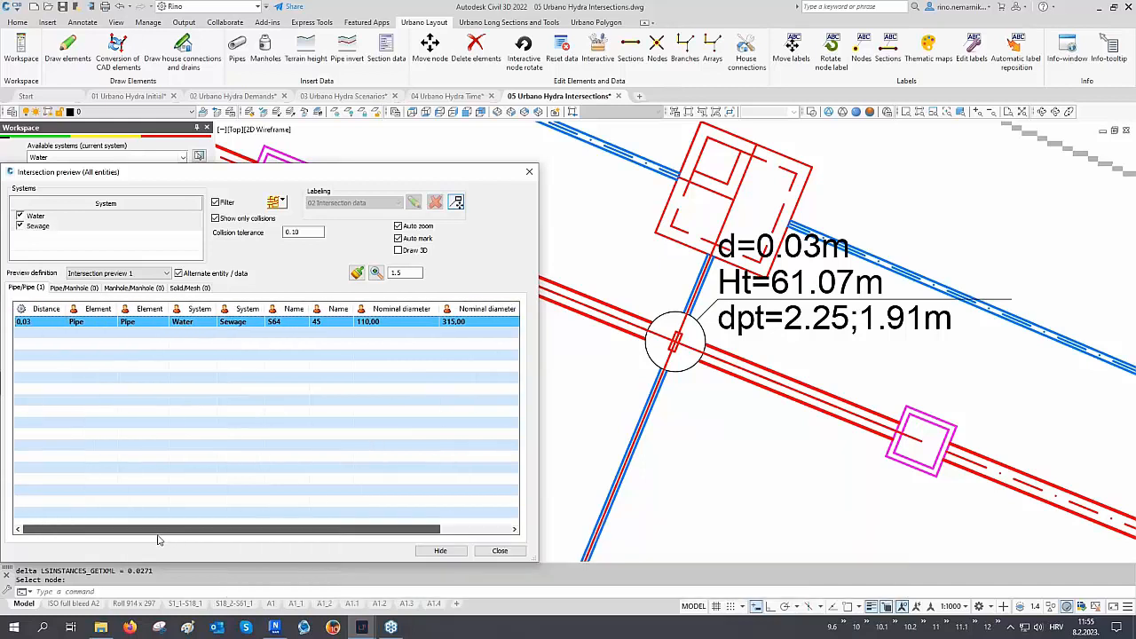
Zoom to the longitudinal profile of sewage pipe 45 and regenerate the drawing
right_click(94, 326)
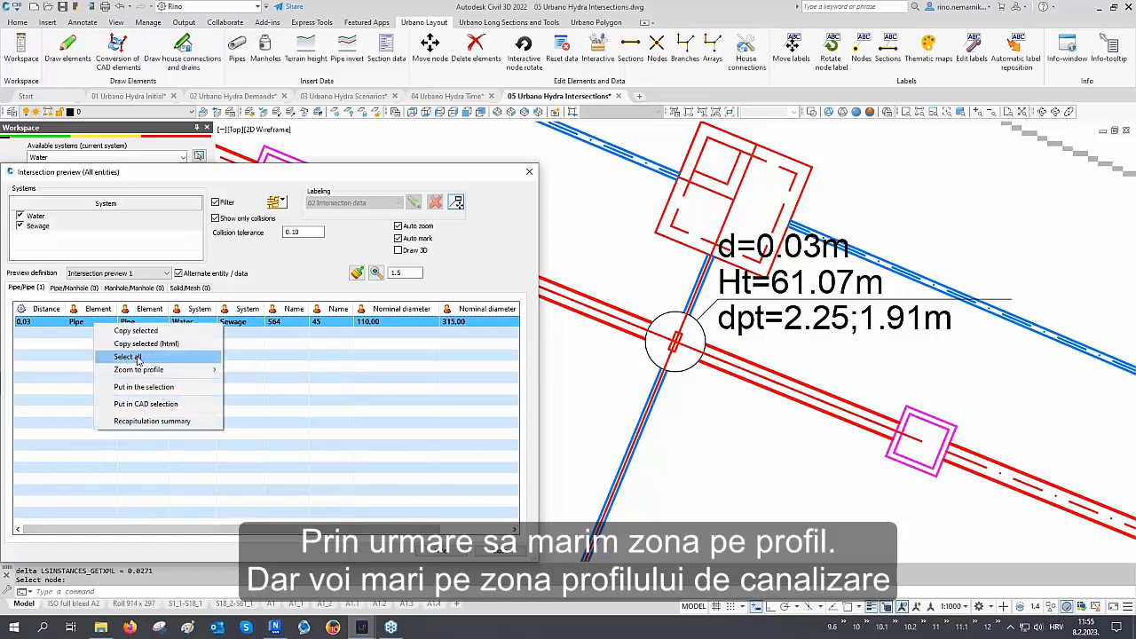
mouse_move(192, 373)
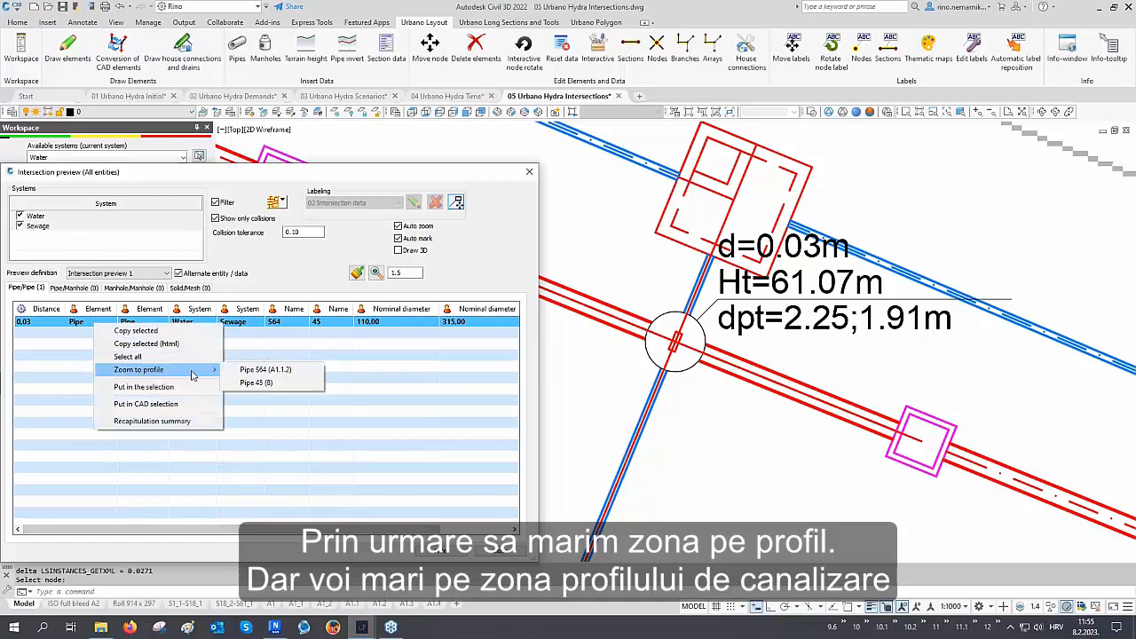
left_click(266, 383)
scroll(687, 337, "up", 10)
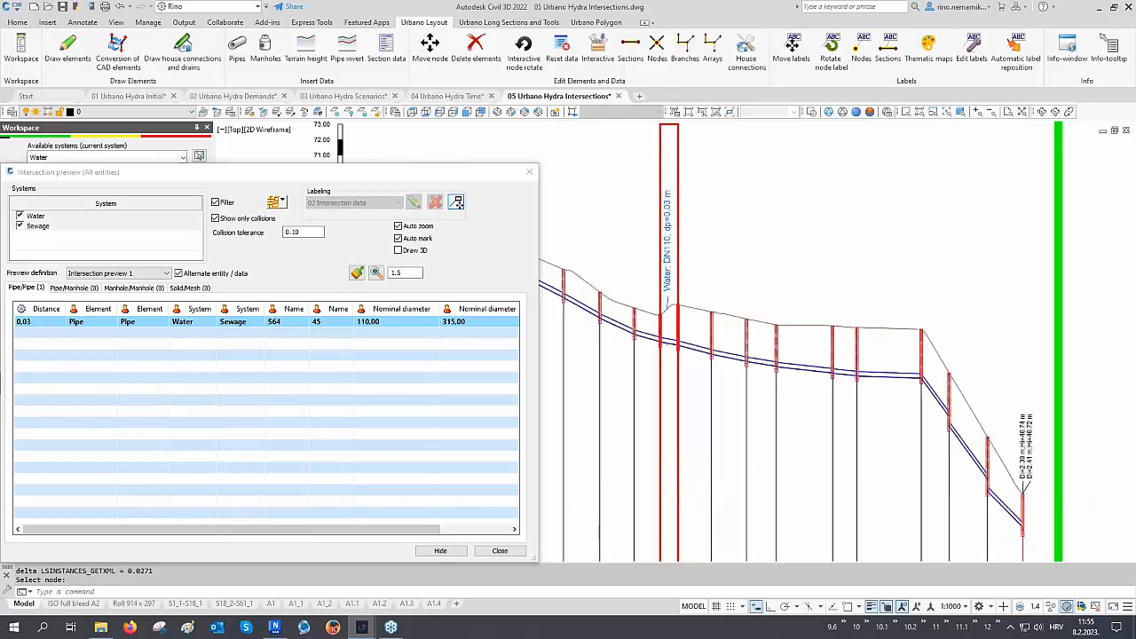
scroll(664, 348, "up", 2)
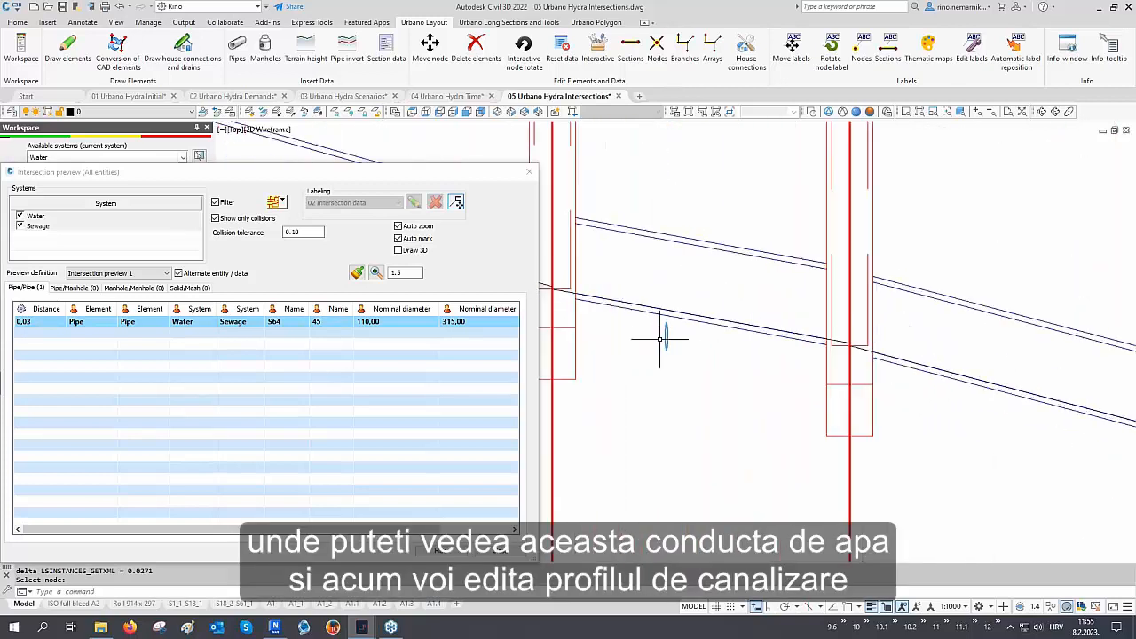
type("re")
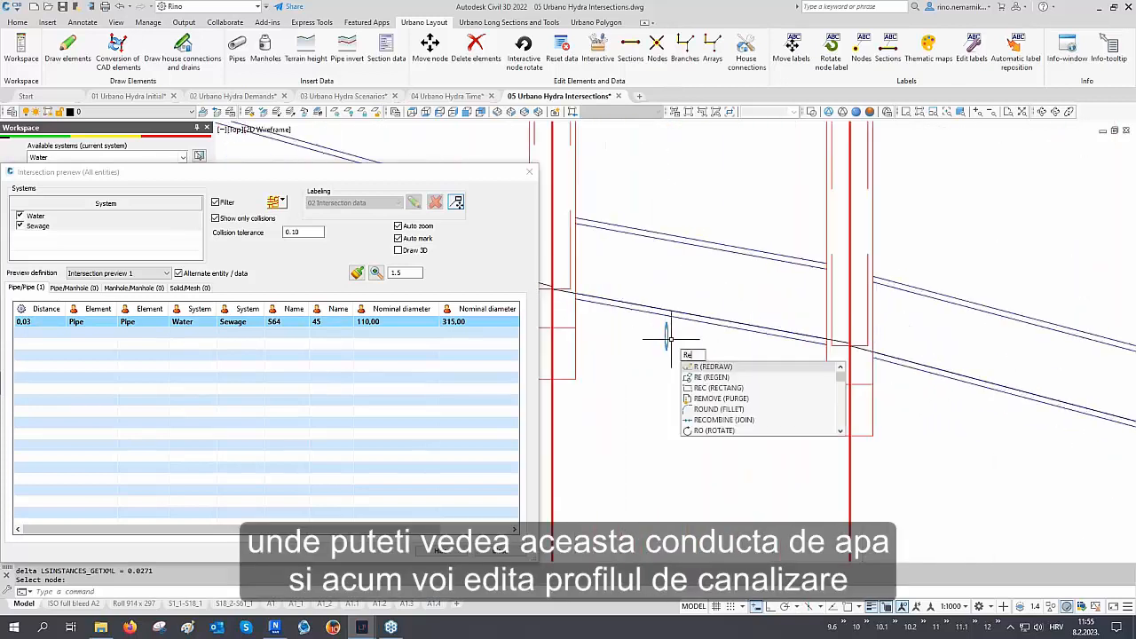
key("Return")
scroll(666, 352, "down", 6)
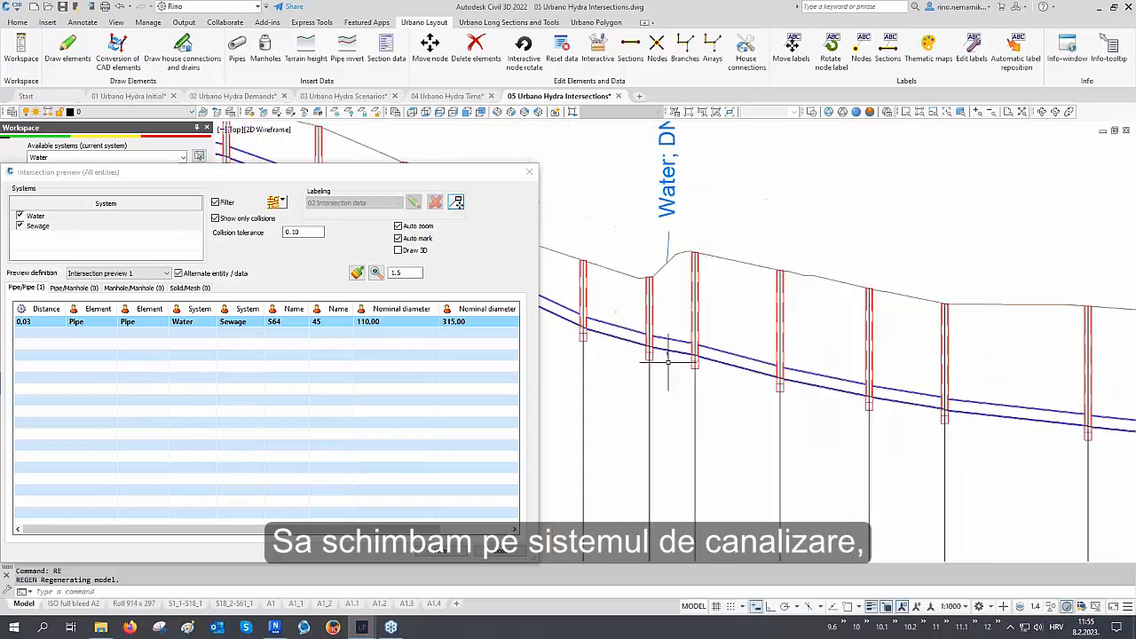
Switch the current available system to Sewage
left_click(87, 158)
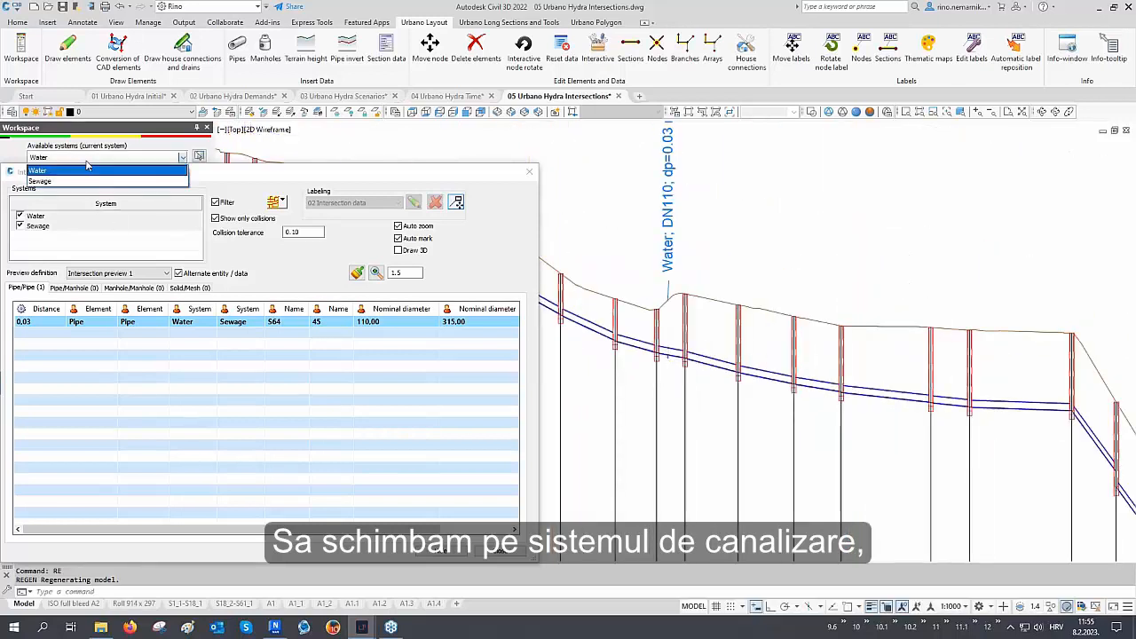
left_click(80, 182)
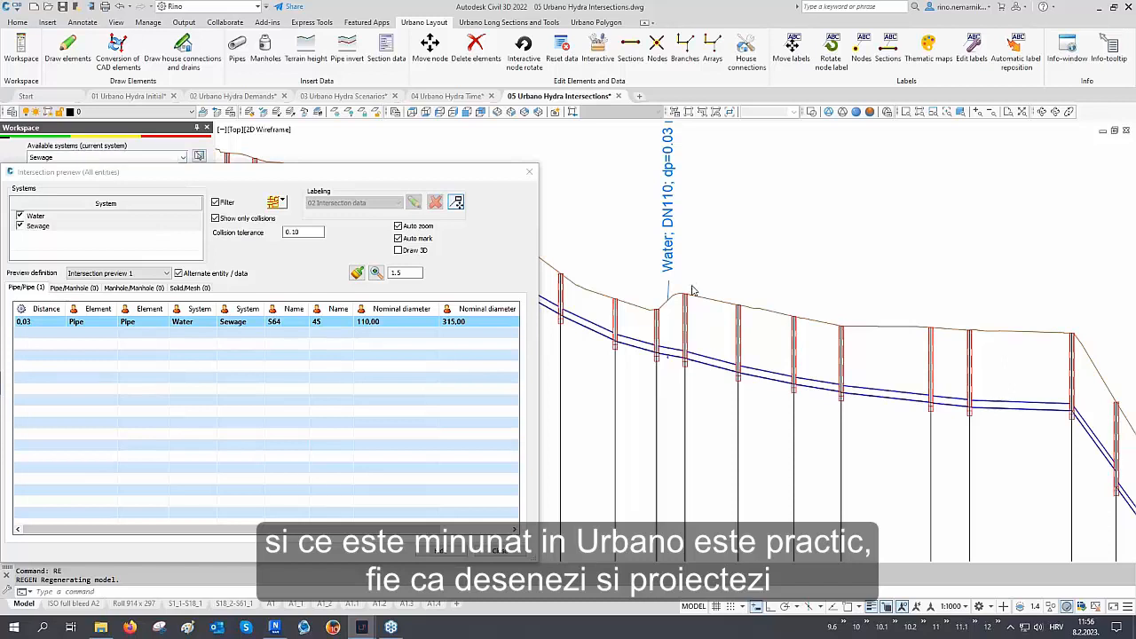
scroll(685, 292, "down", 2)
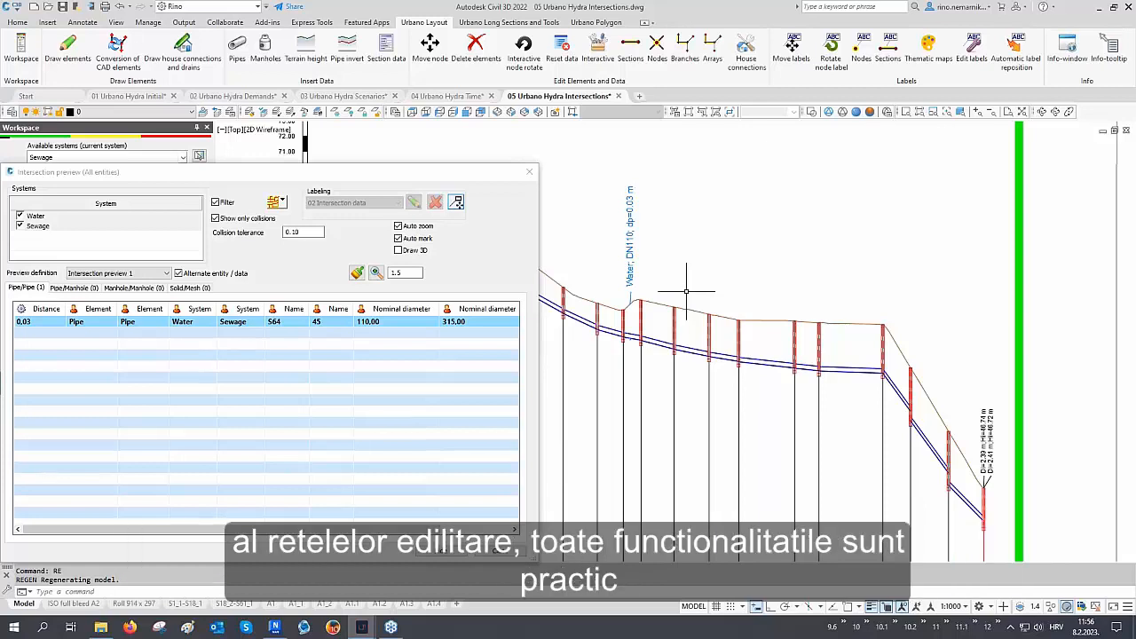
Open Input and edit pipe invert and set the pipe reference point to Top outer
left_click(508, 22)
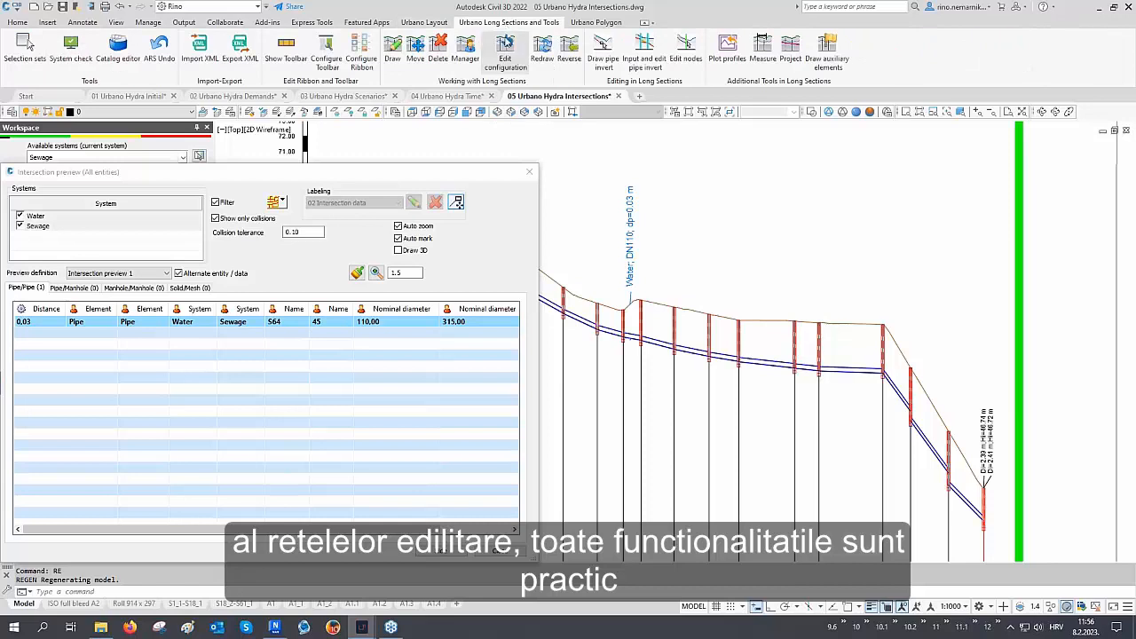
left_click(653, 60)
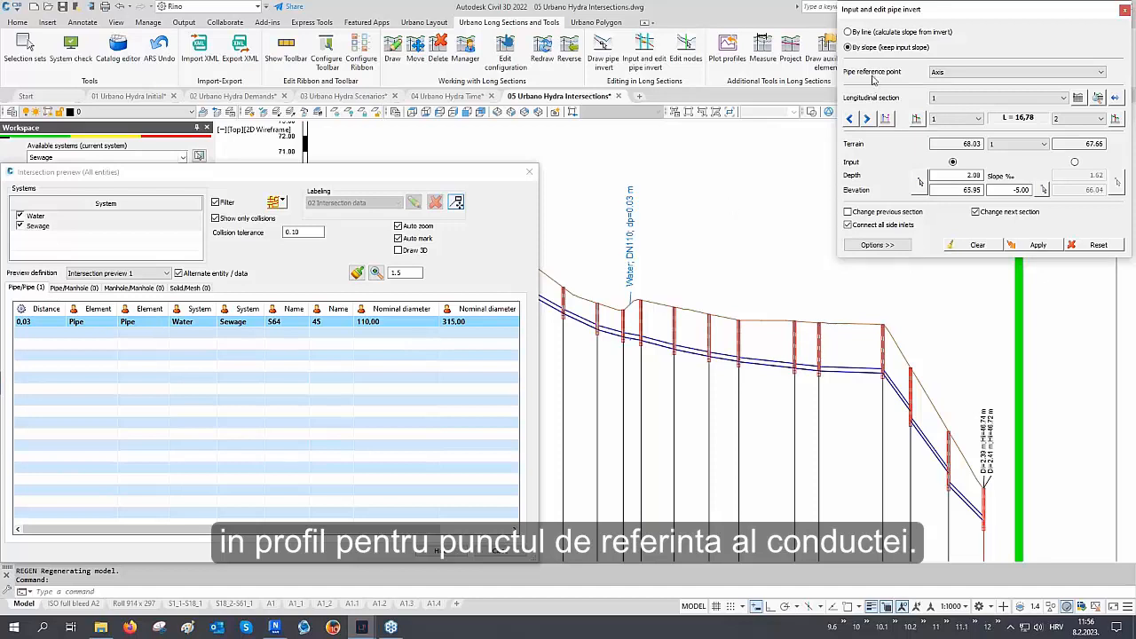
left_click(940, 72)
left_click(942, 86)
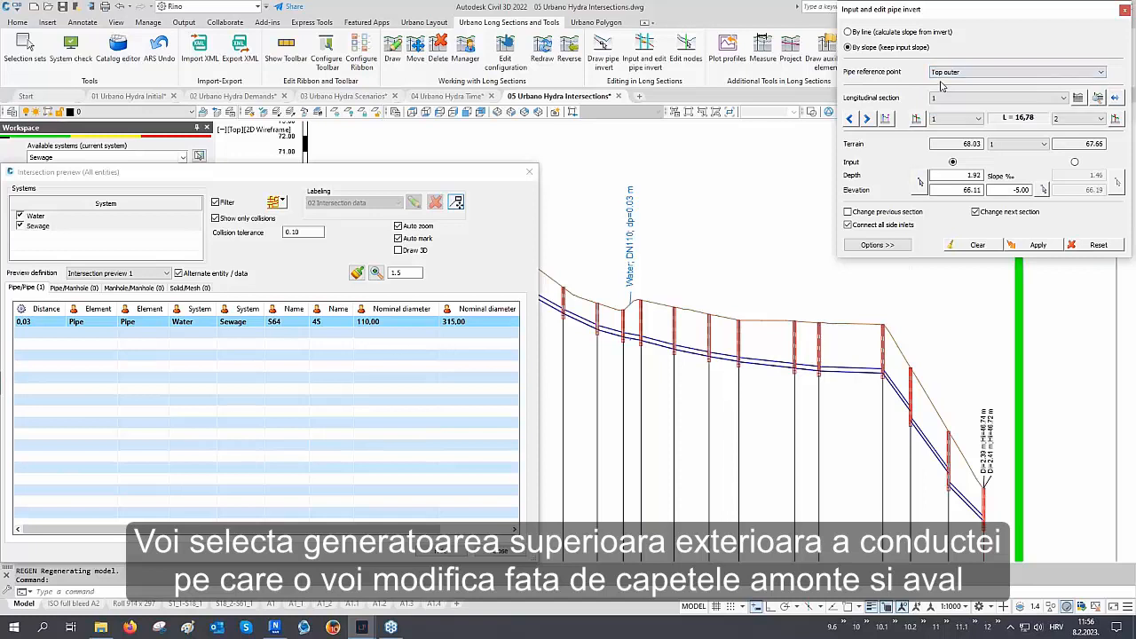
Switch the pipe invert input to By line and select the sewage section from node 30 to node 23
left_click(872, 33)
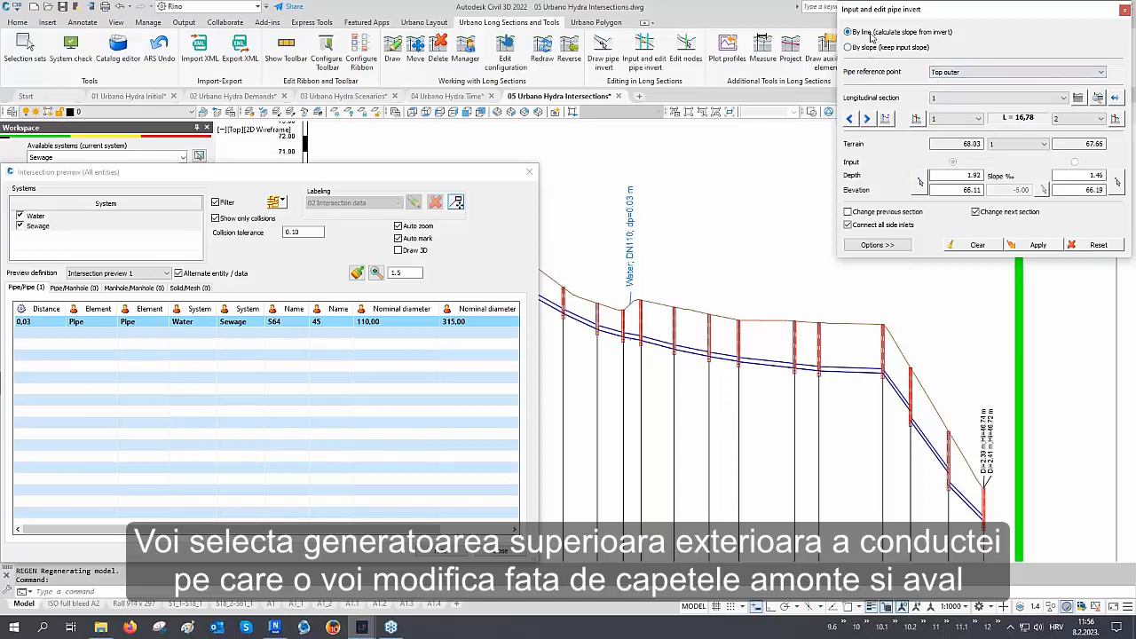
left_click(1116, 98)
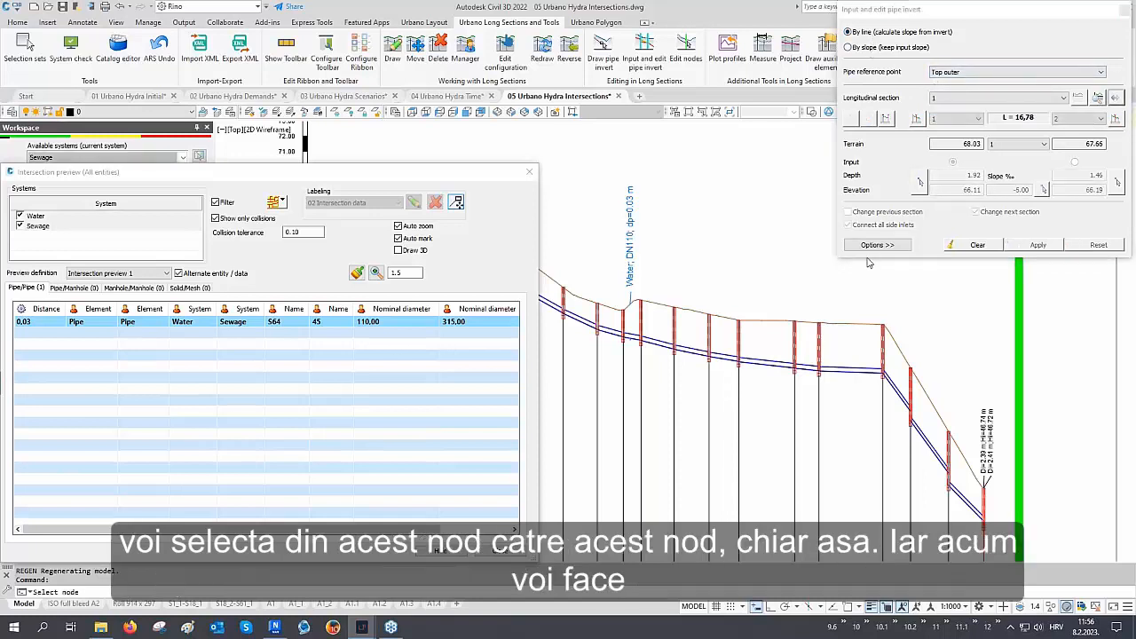
left_click(642, 388)
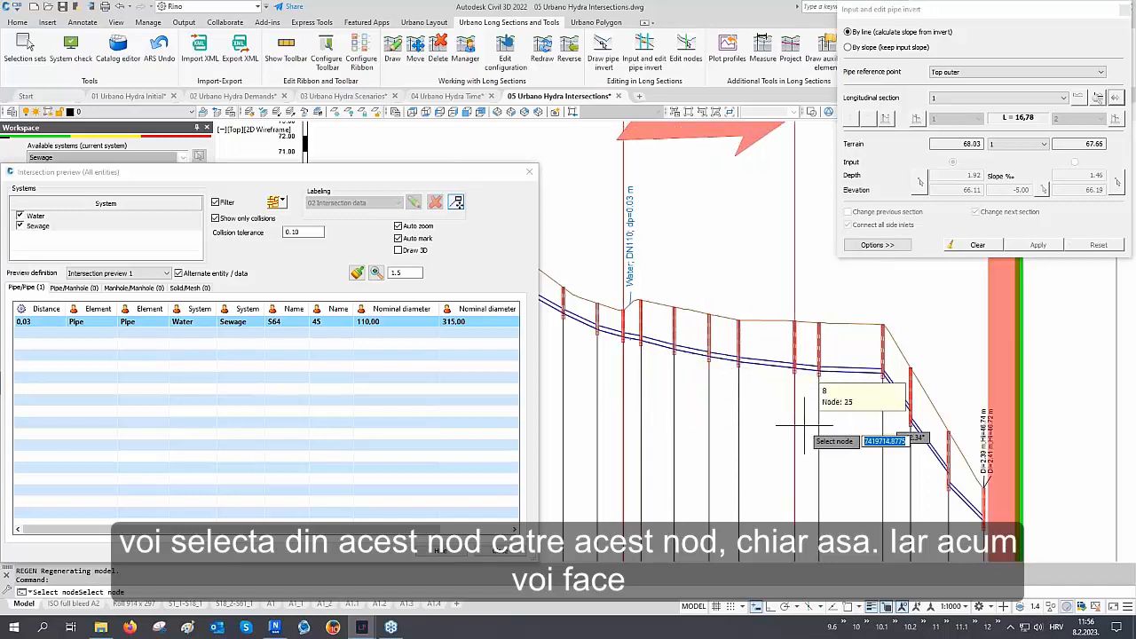
left_click(852, 435)
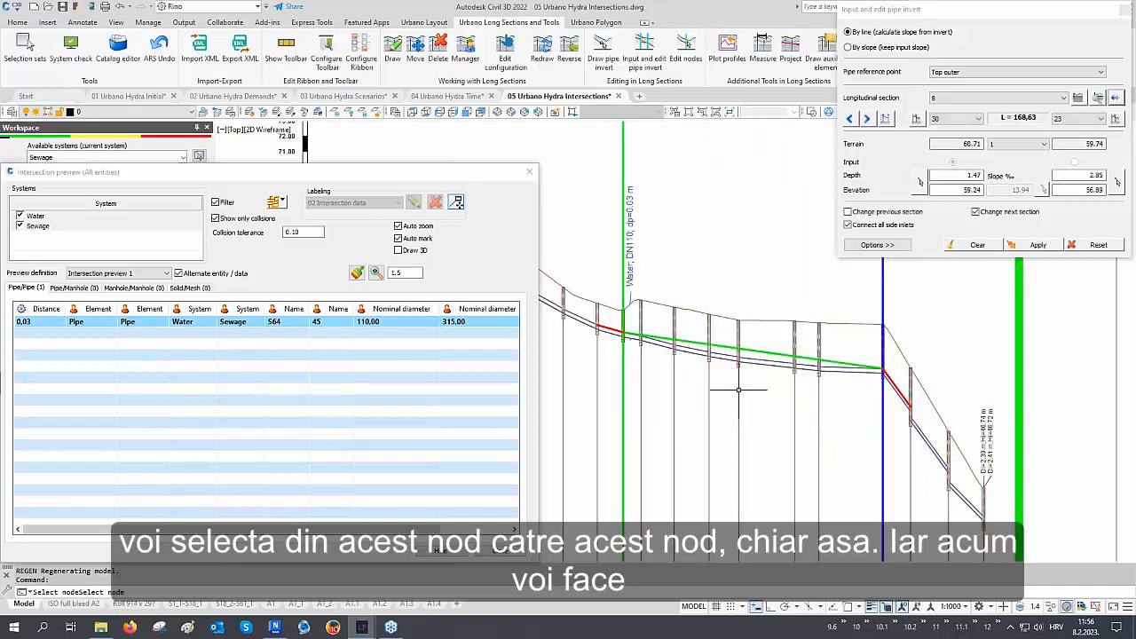
Set the section's upstream depth to 2.50 m, apply it, and close the pipe invert dialog
scroll(644, 334, "up", 4)
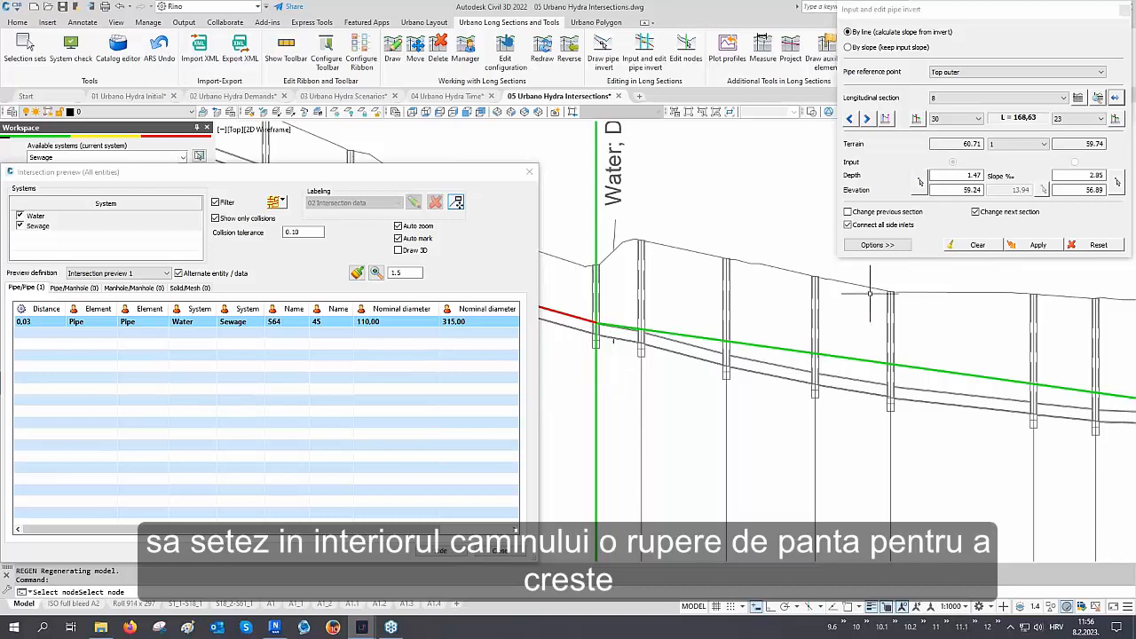
double_click(957, 175)
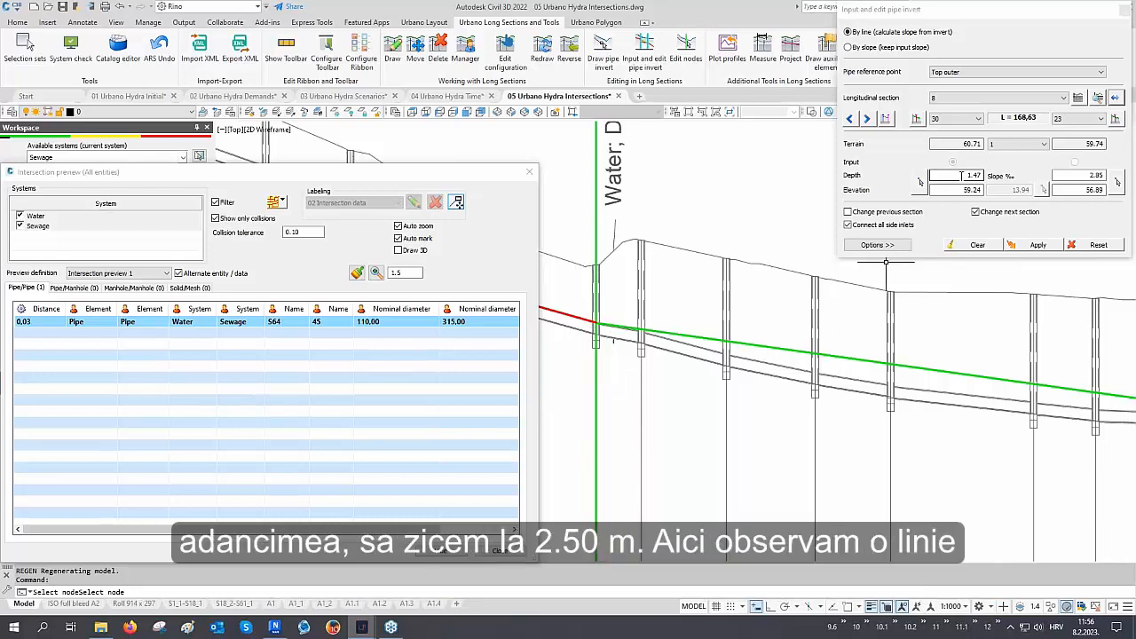
type("2.50")
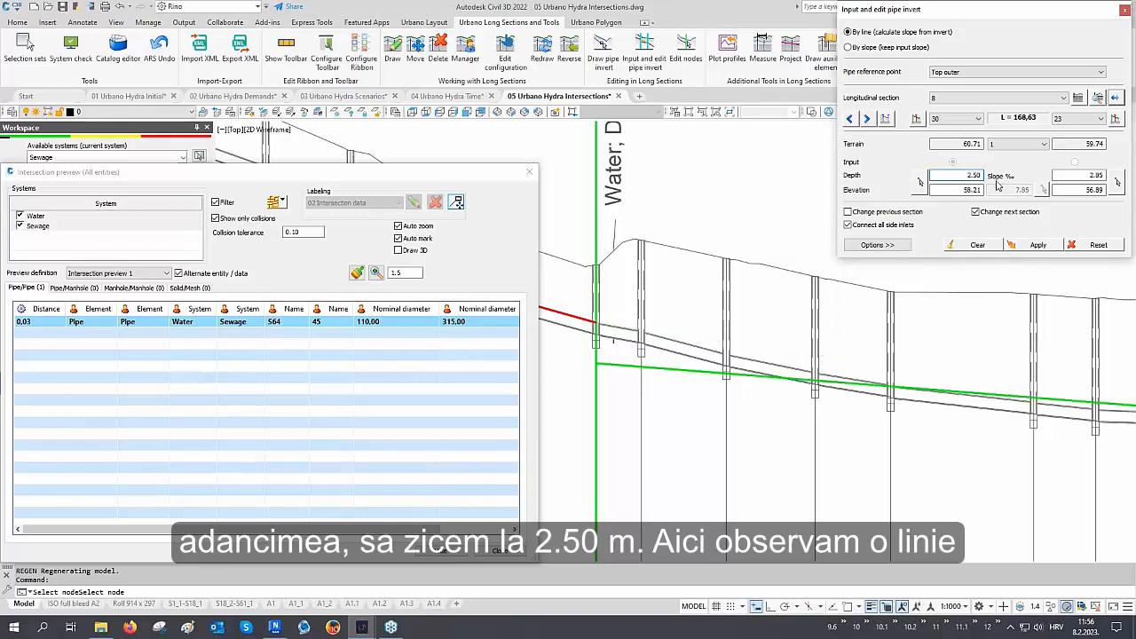
scroll(579, 355, "down", 2)
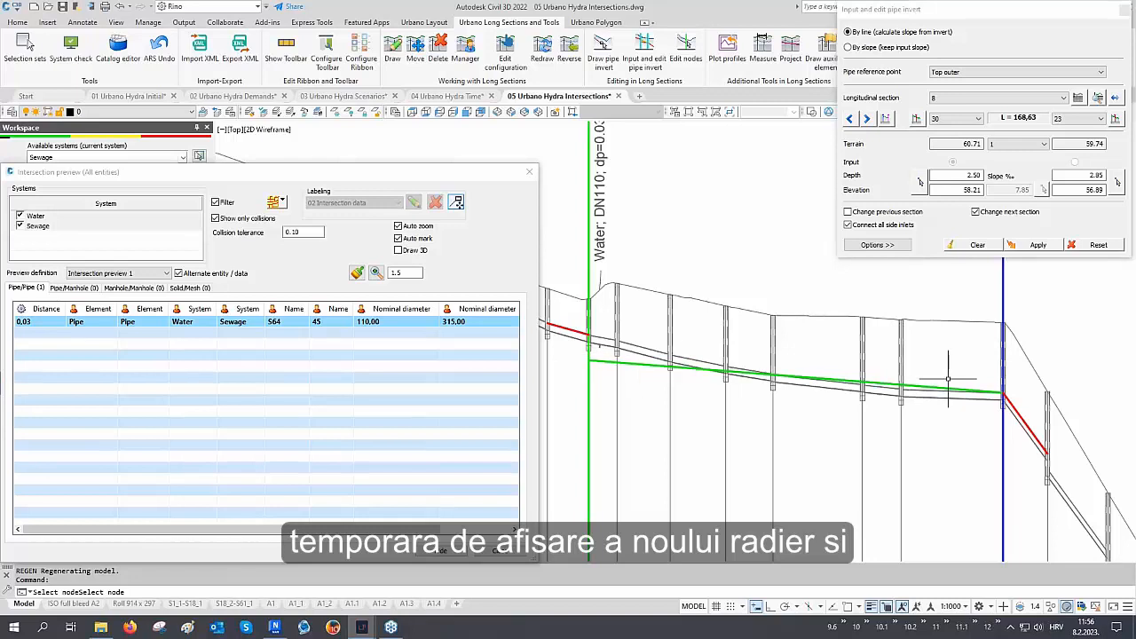
left_click(1036, 247)
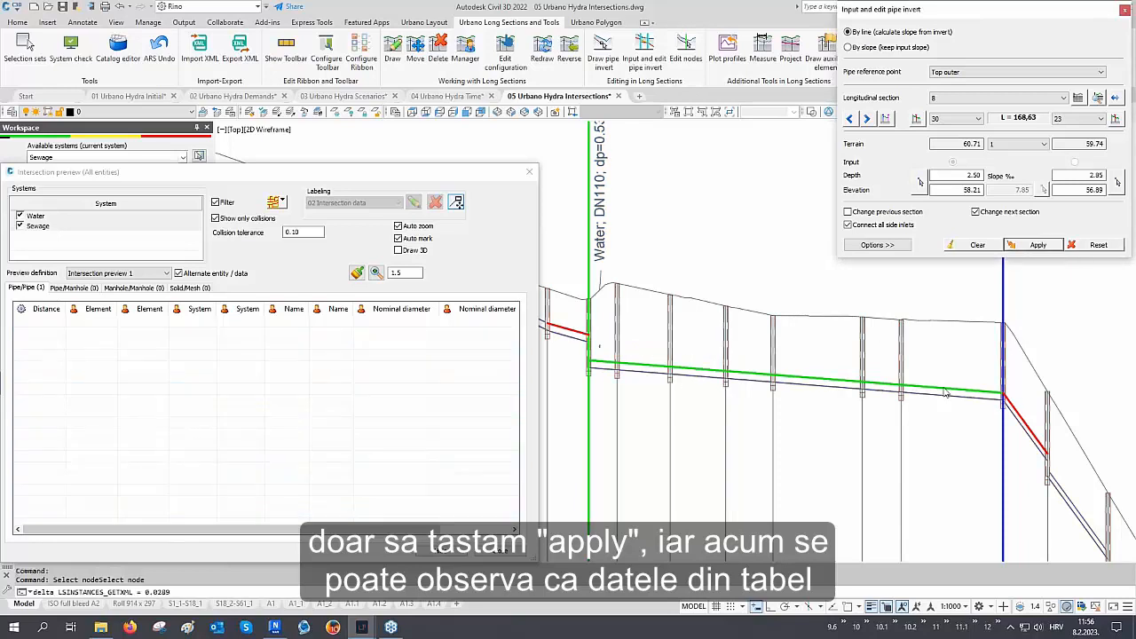
left_click(1124, 10)
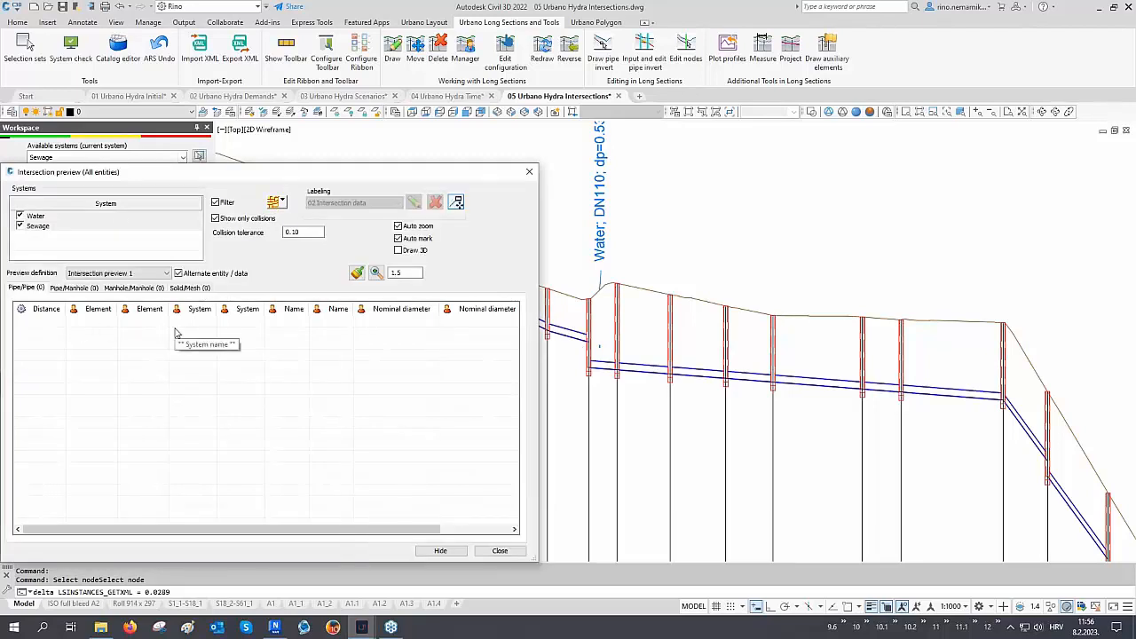
Turn off the Filter and Show only collisions options and sort the pipe/pipe intersections by distance
left_click(248, 219)
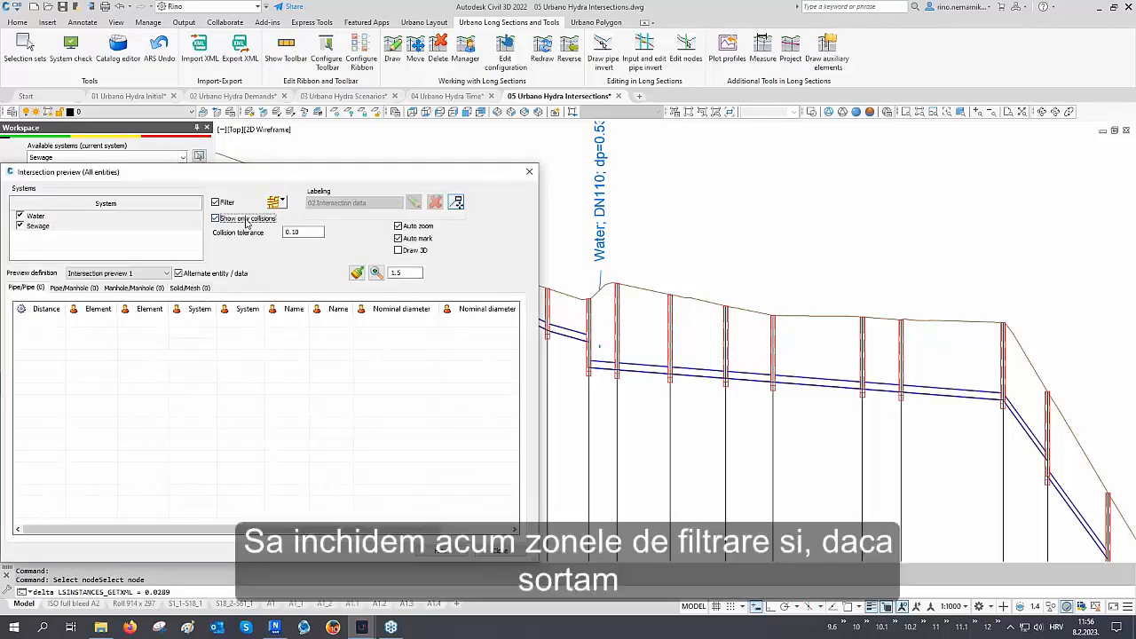
left_click(216, 202)
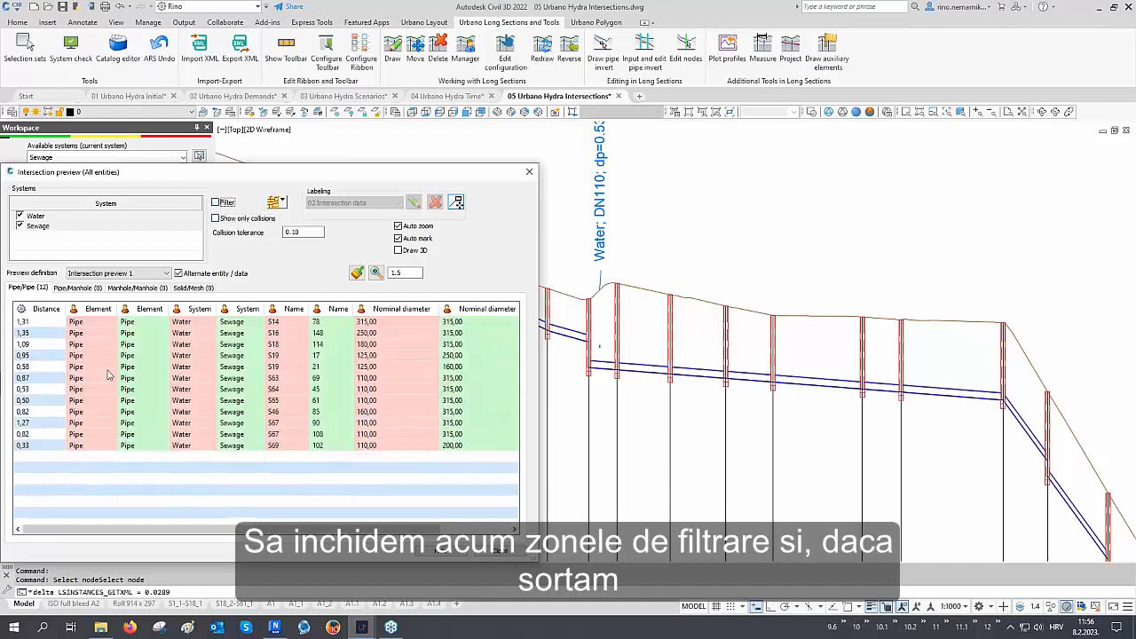
left_click(48, 309)
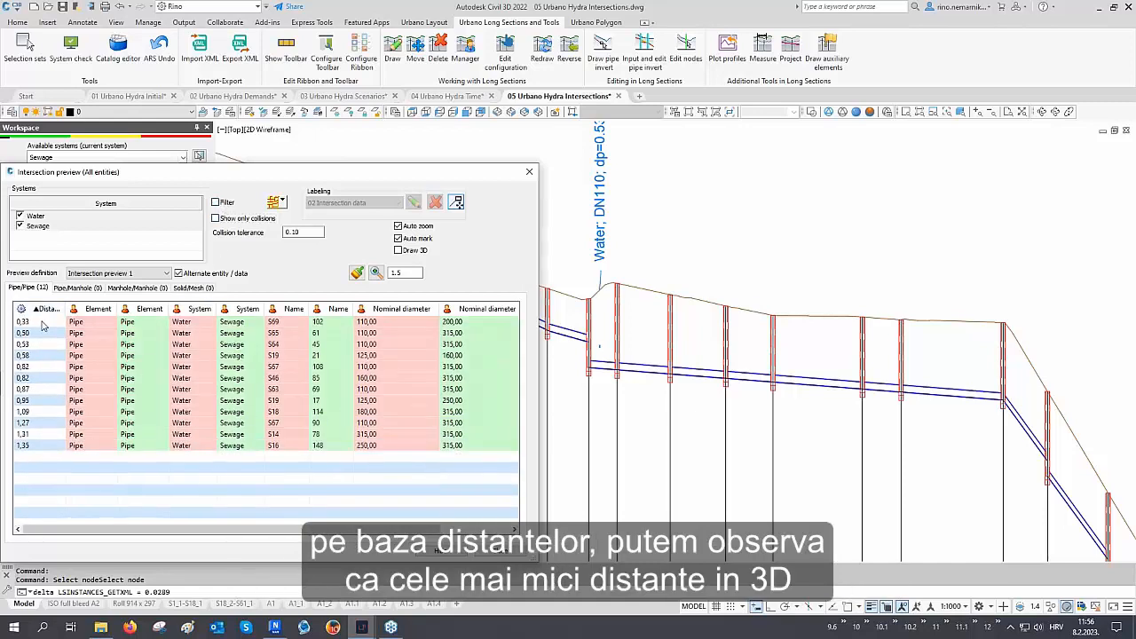
Select the closest pipe/pipe intersection, examine its relative position, and close the intersection preview
left_click(42, 323)
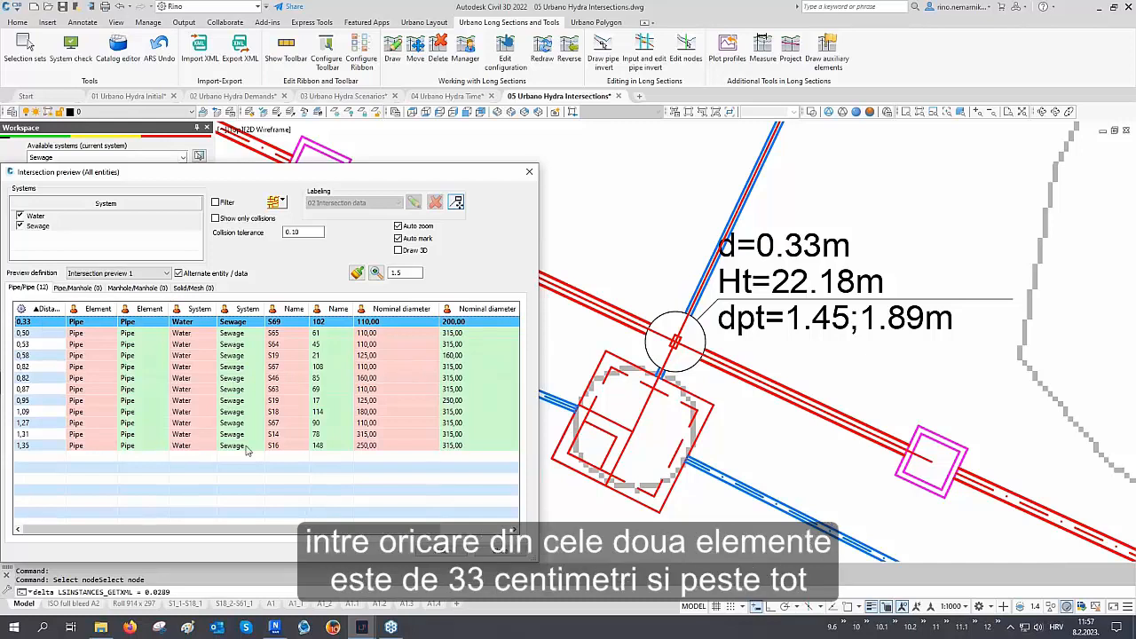
left_click_drag(236, 530, 305, 530)
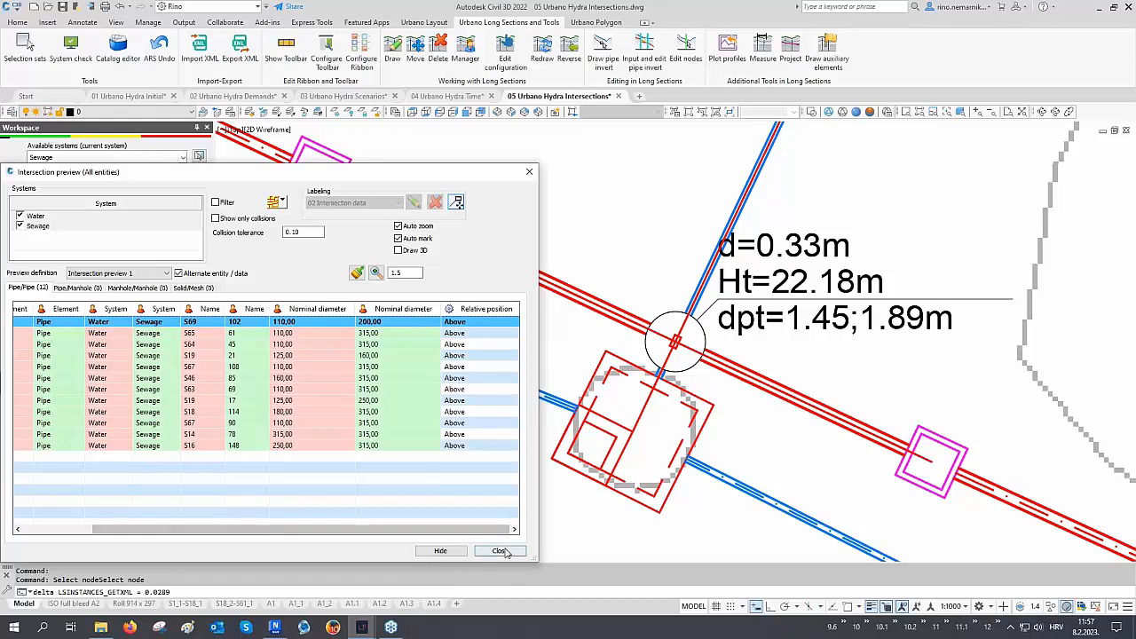
left_click(501, 550)
Set the Style of both the Water and Sewage systems to 3D Style through multi-system input
scroll(535, 430, "down", 6)
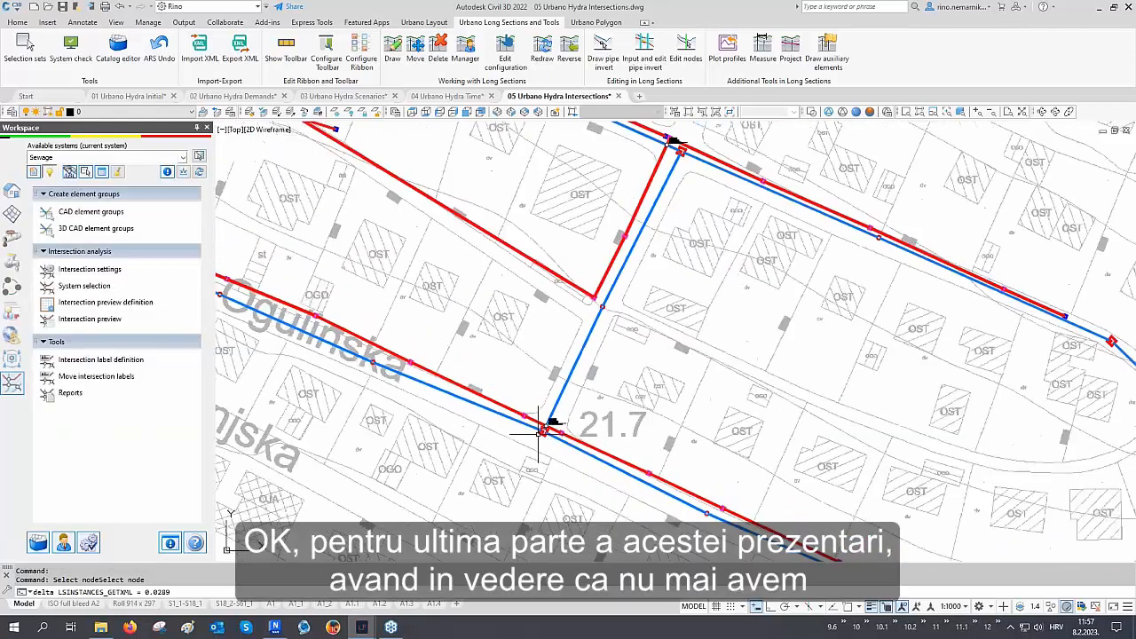
scroll(535, 431, "down", 5)
scroll(500, 398, "up", 3)
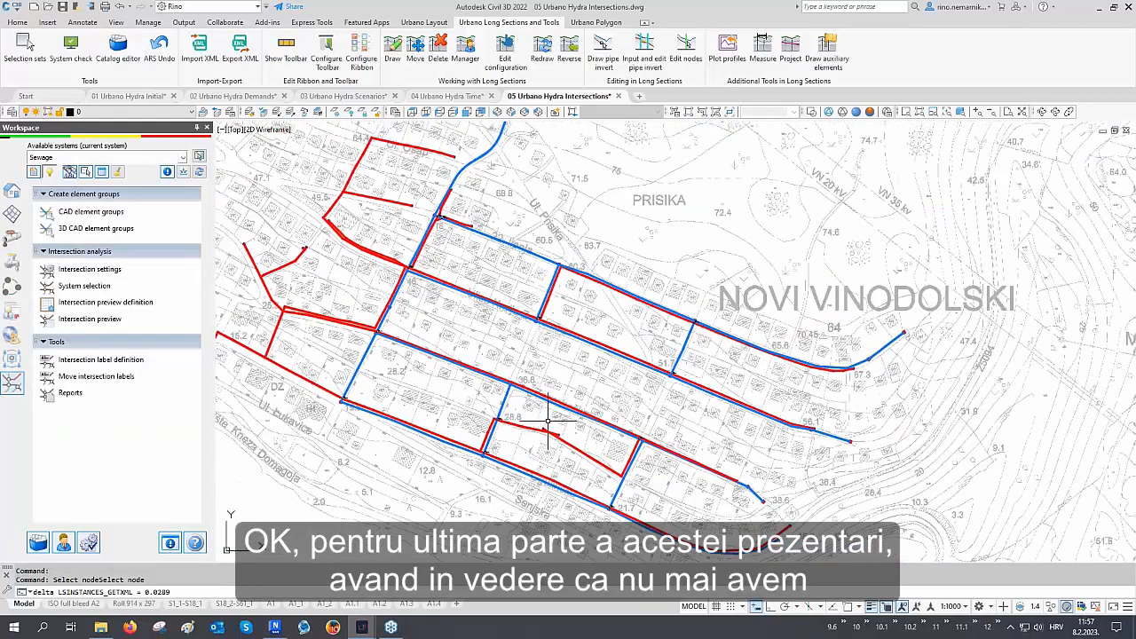
scroll(542, 455, "down", 3)
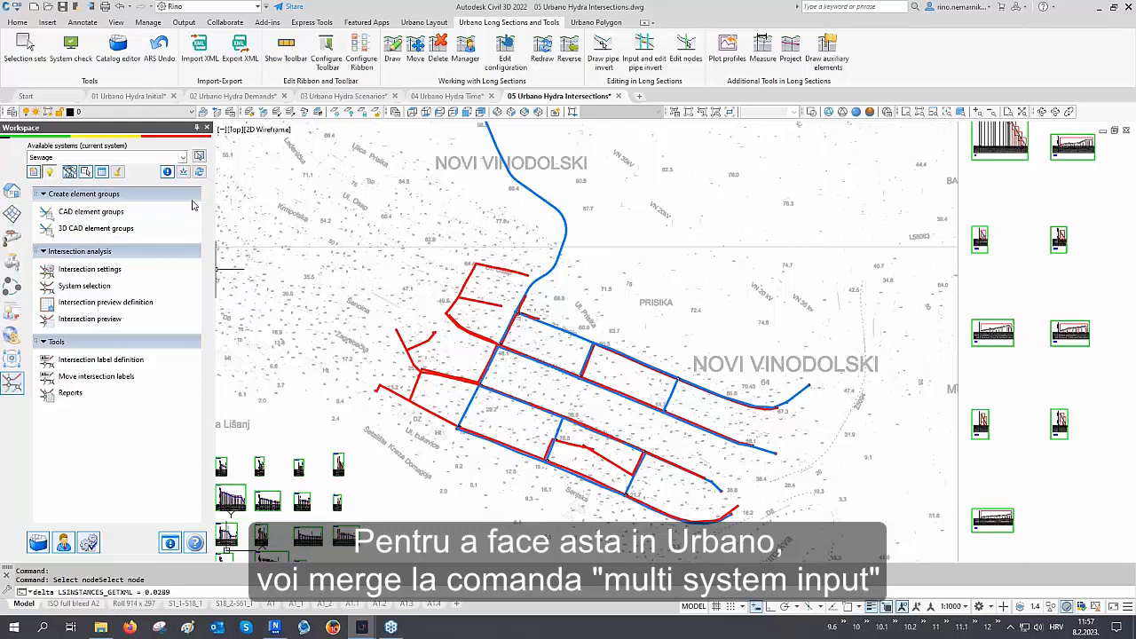
left_click(184, 172)
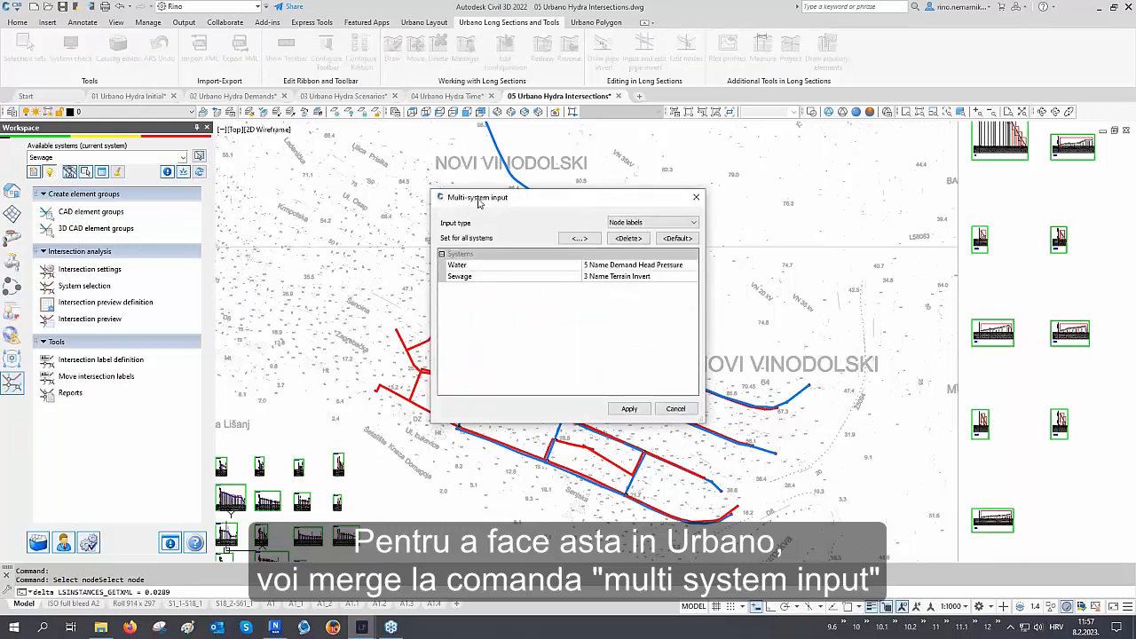
left_click(621, 223)
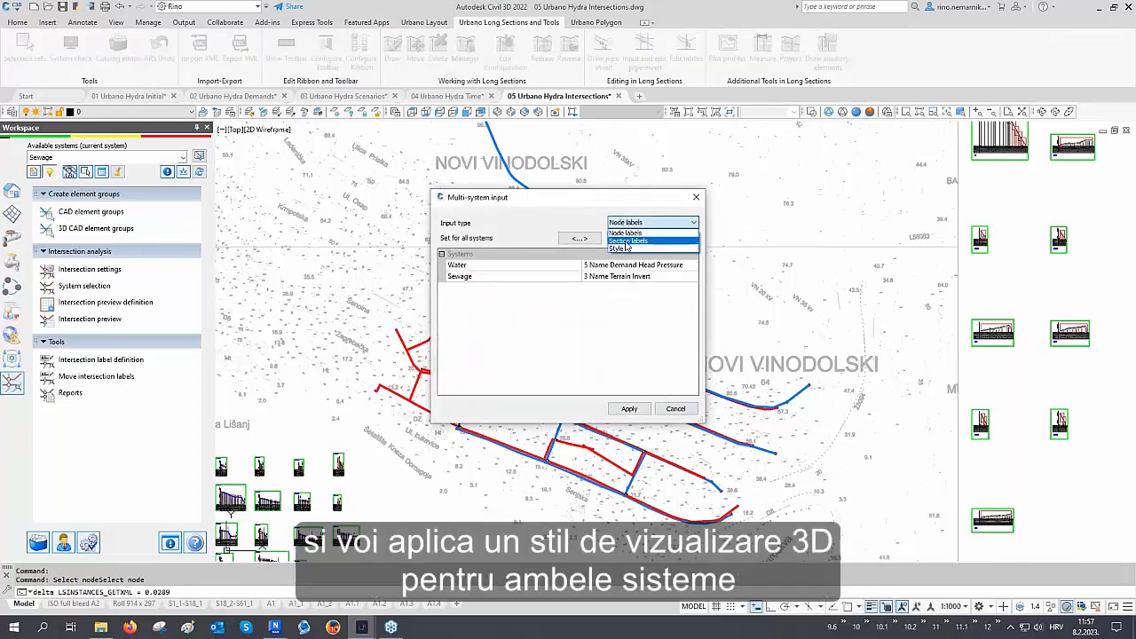
left_click(621, 252)
left_click(619, 264)
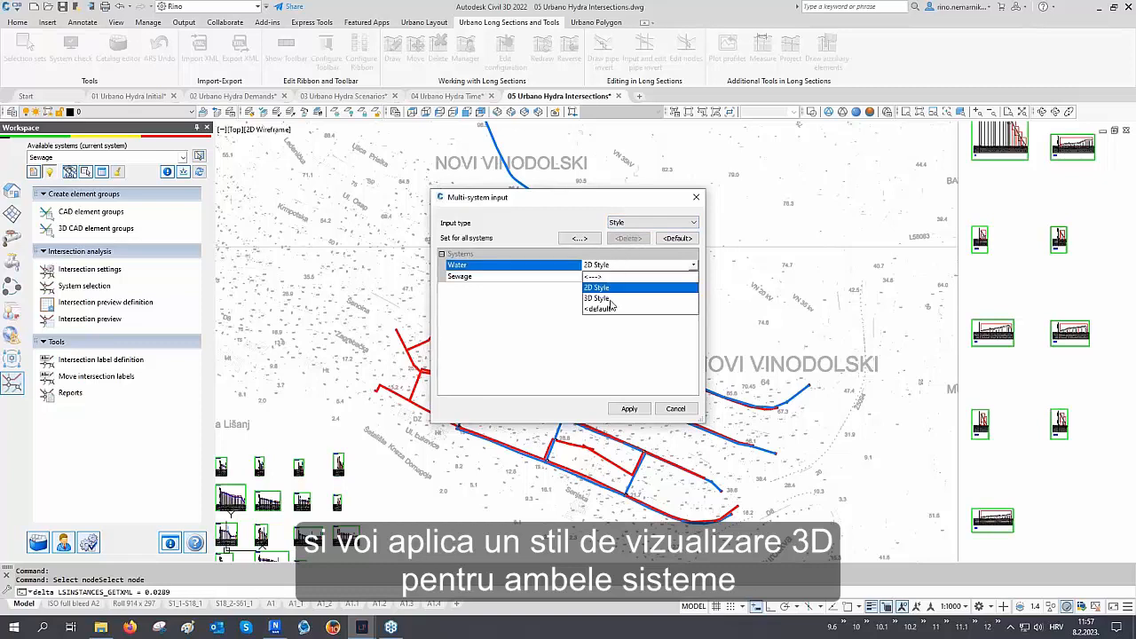
left_click(610, 299)
left_click(612, 277)
left_click(607, 311)
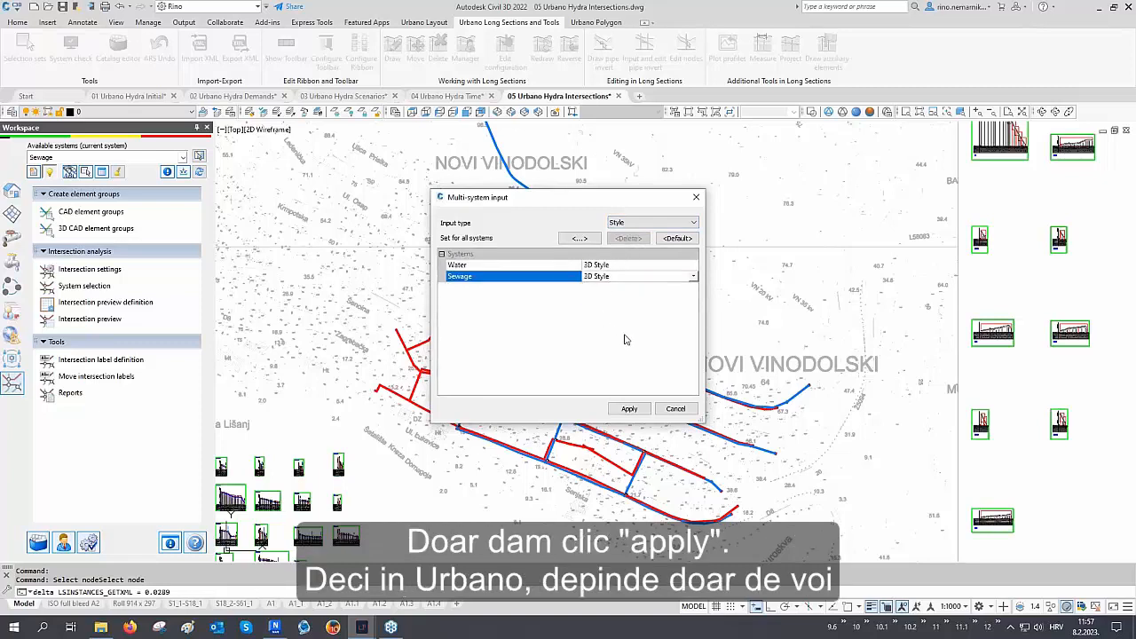
left_click(629, 409)
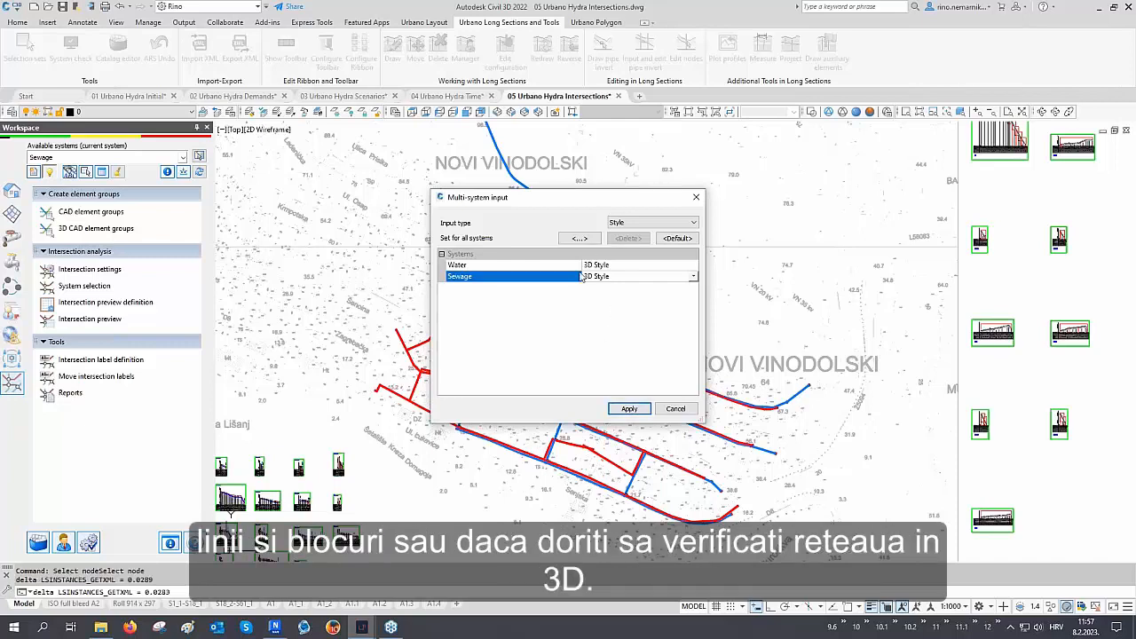
left_click(675, 408)
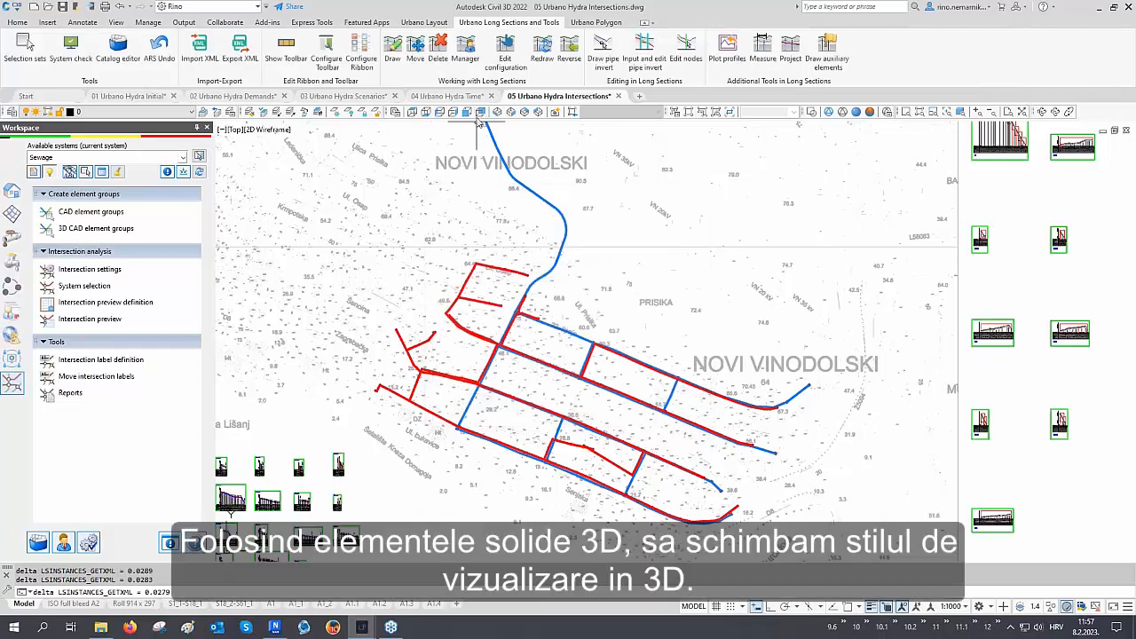
Switch to the southeast isometric view and restore the 07 3D style layer state
left_click(511, 111)
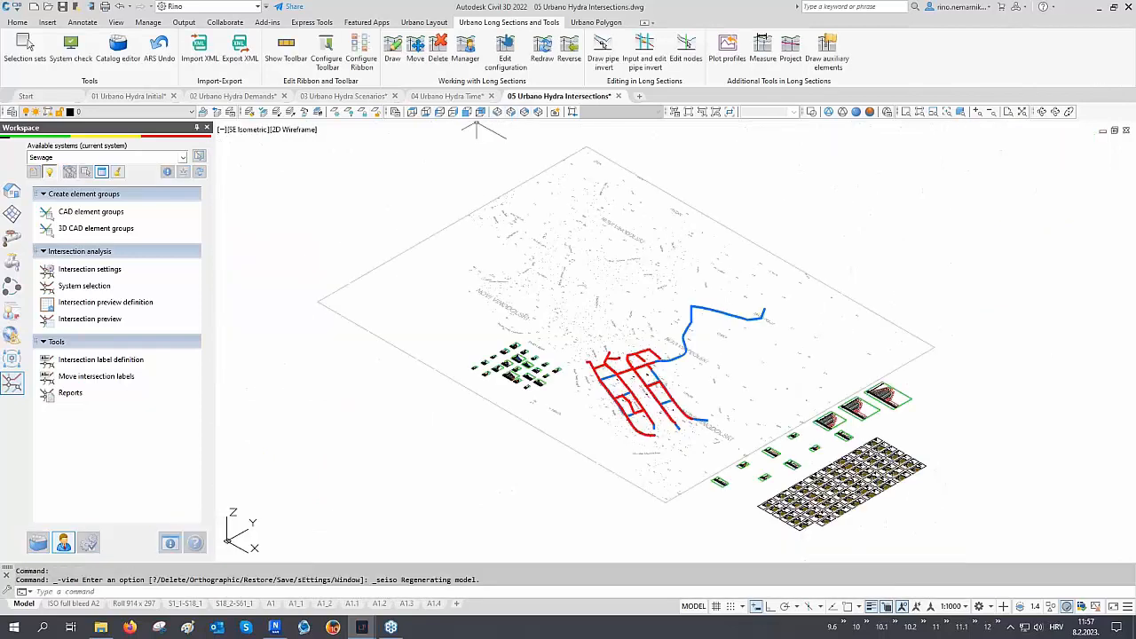
left_click(231, 112)
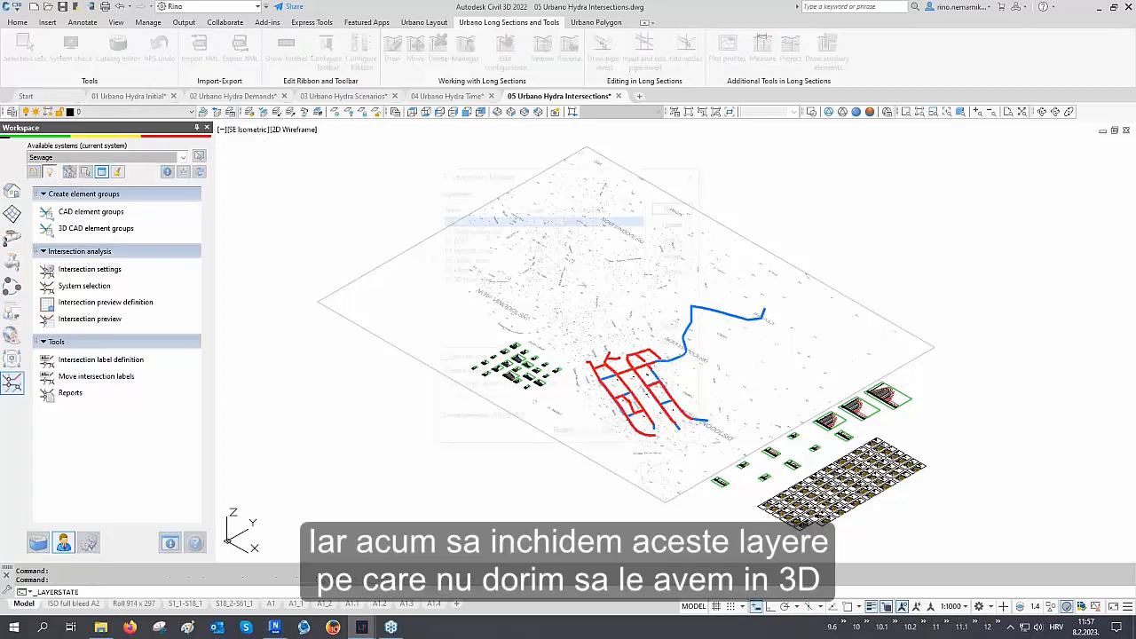
left_click(565, 435)
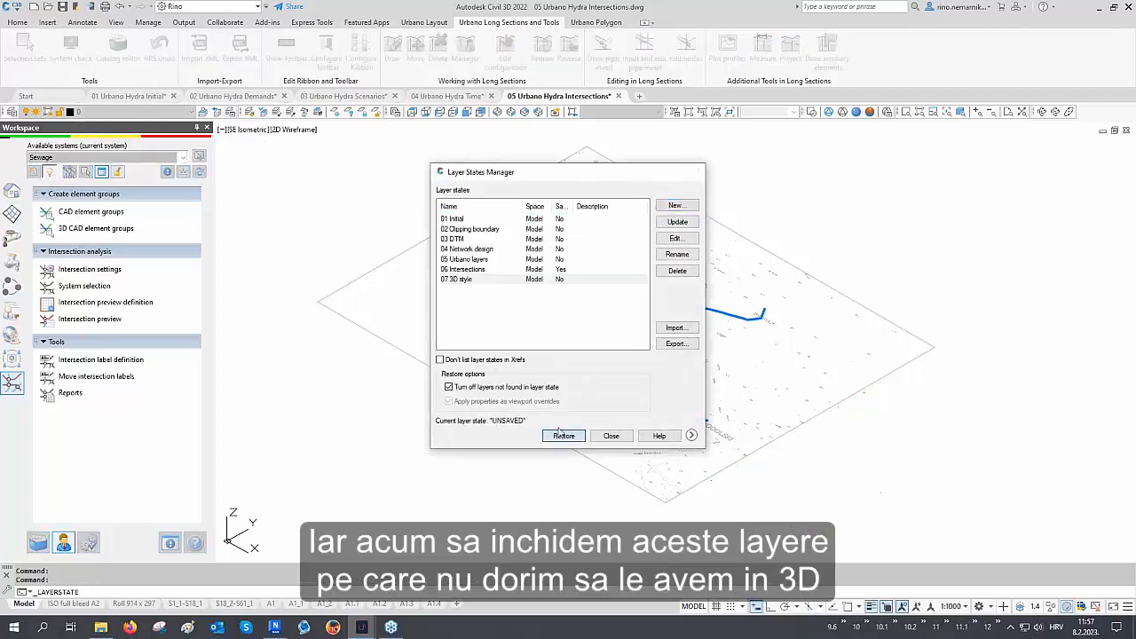
Regenerate the drawing and inspect the 3D pipes and manholes around the network intersections
middle_click_drag(309, 561, 228, 535)
scroll(538, 320, "up", 10)
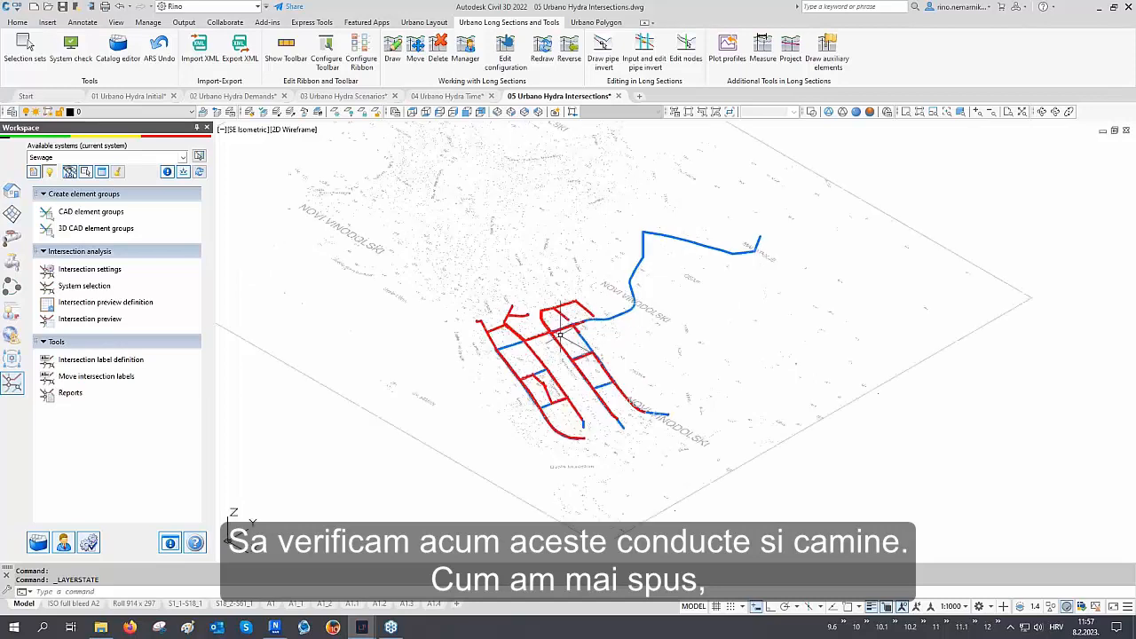
scroll(593, 283, "up", 2)
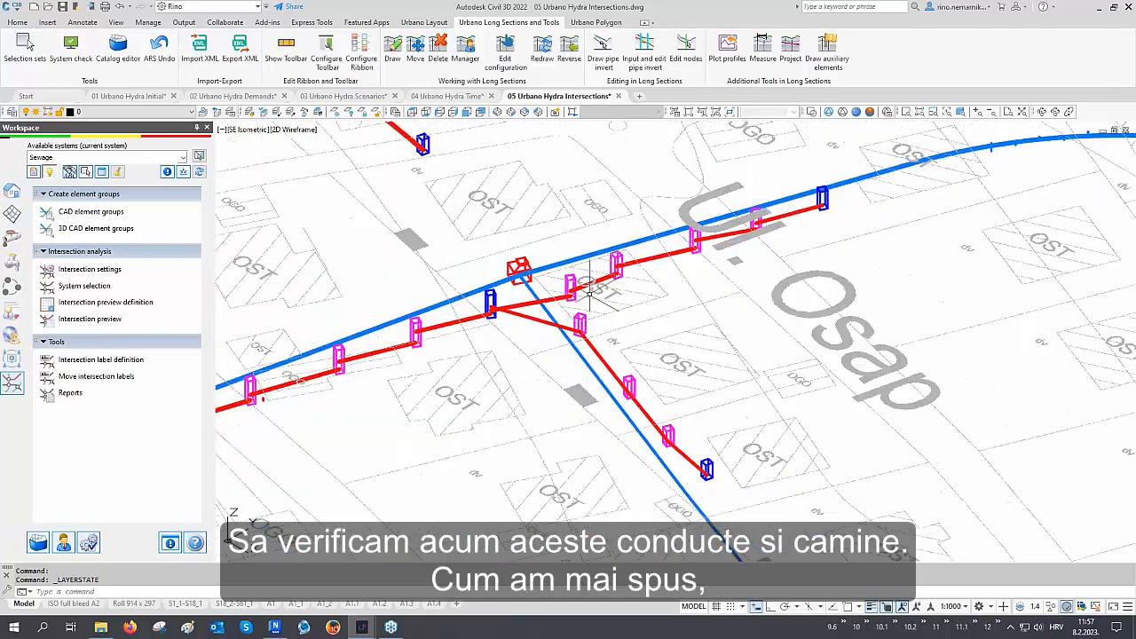
type("re")
key("Return")
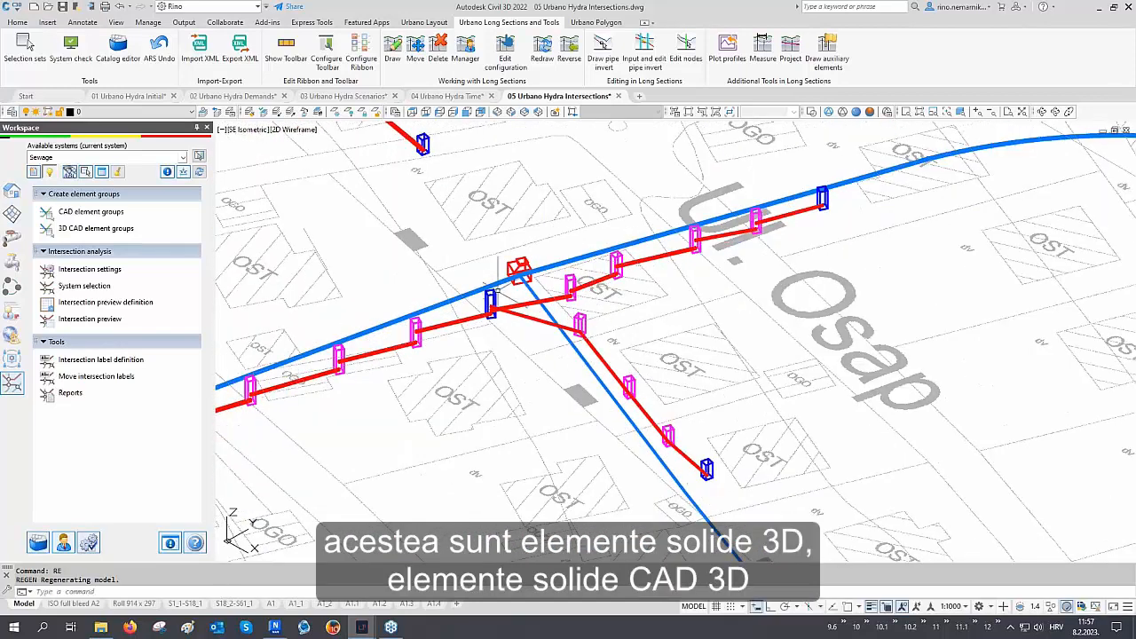
scroll(637, 320, "down", 4)
scroll(435, 364, "up", 6)
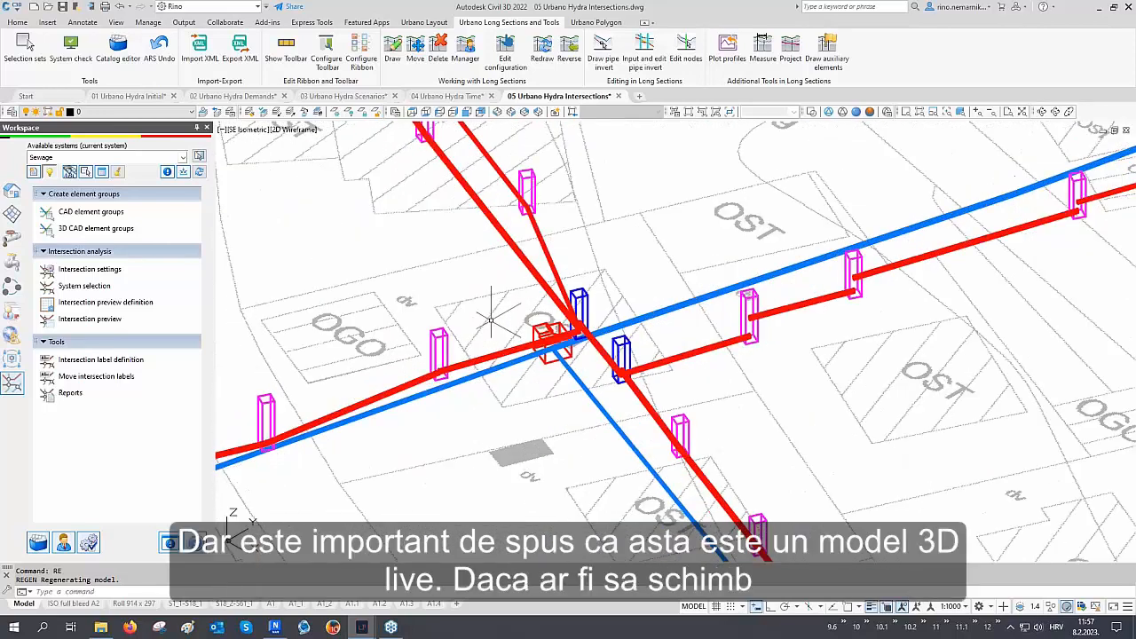
scroll(492, 317, "up", 3)
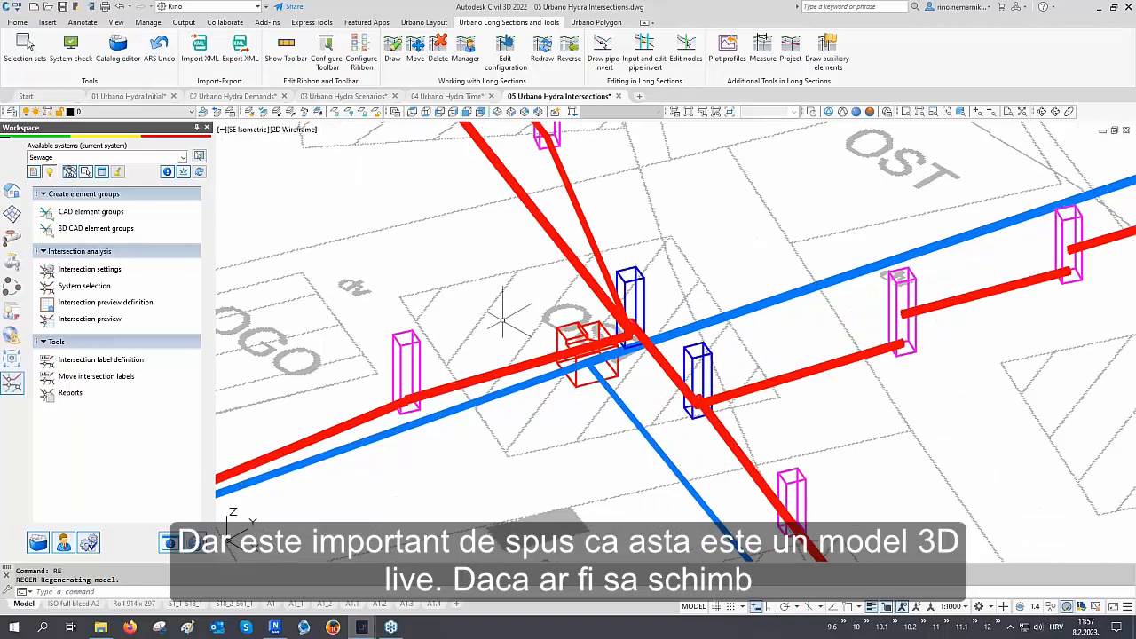
scroll(649, 312, "down", 6)
scroll(645, 319, "down", 2)
middle_click_drag(481, 383, 572, 338)
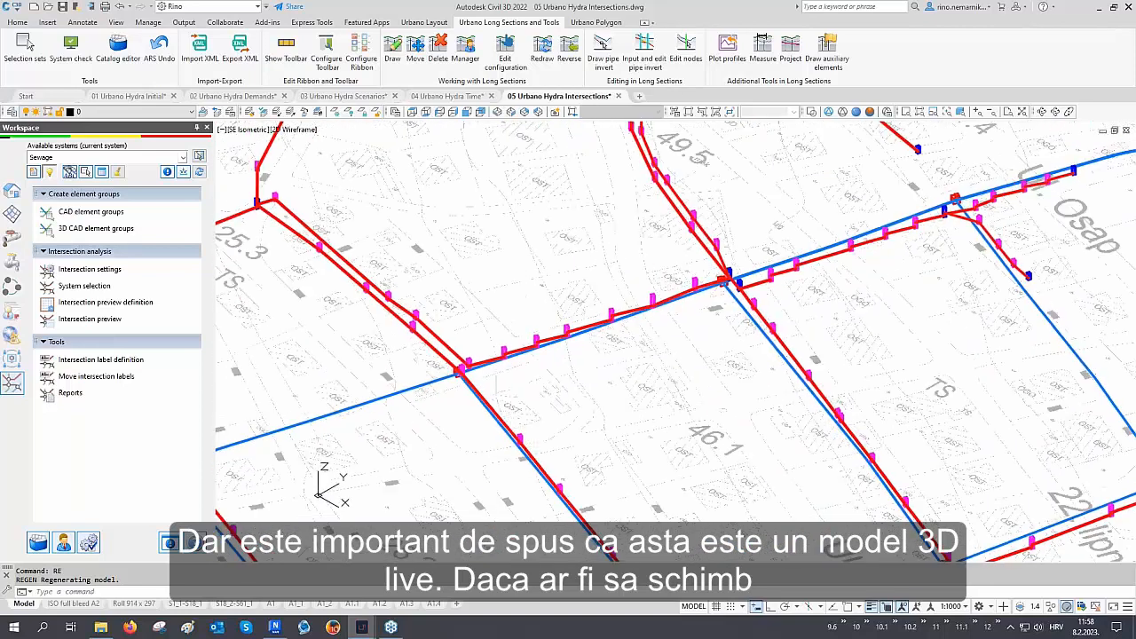
scroll(436, 366, "up", 4)
scroll(435, 366, "up", 2)
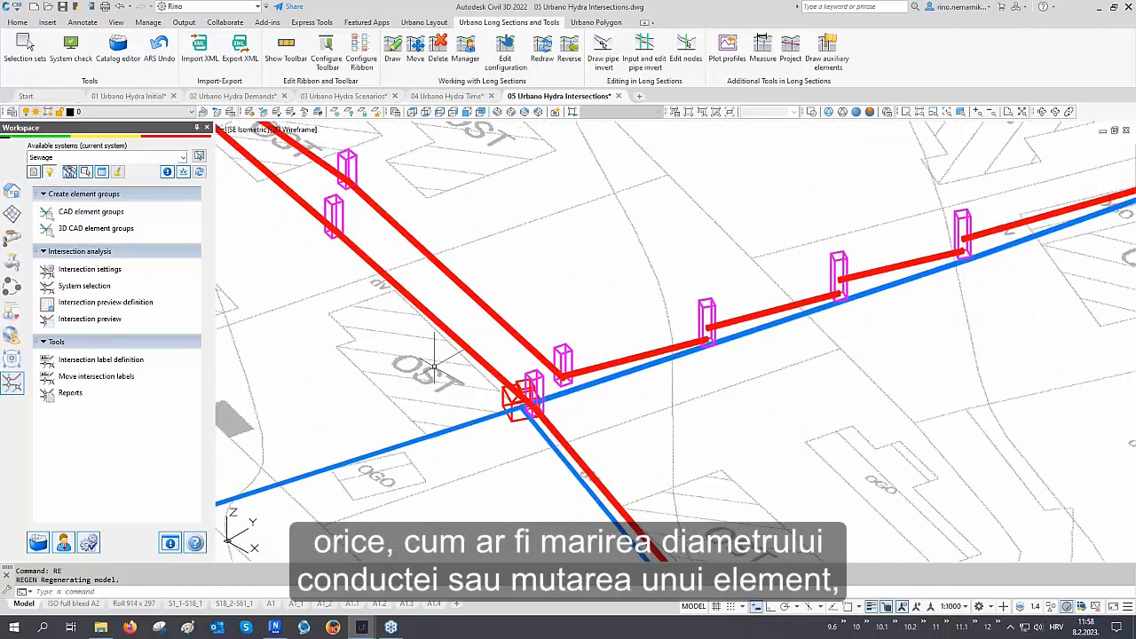
scroll(482, 400, "down", 5)
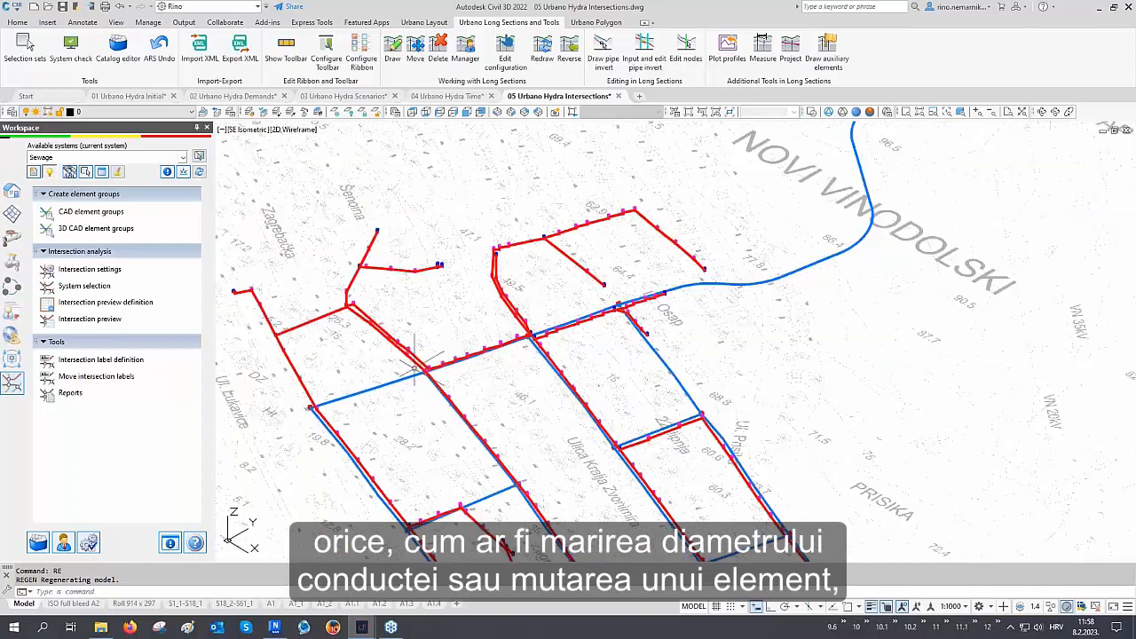
Open the BIM data configurations and review the Geometry, Excavation and Water hydraulic data groups, then close the dialog
middle_click_drag(482, 400, 502, 326)
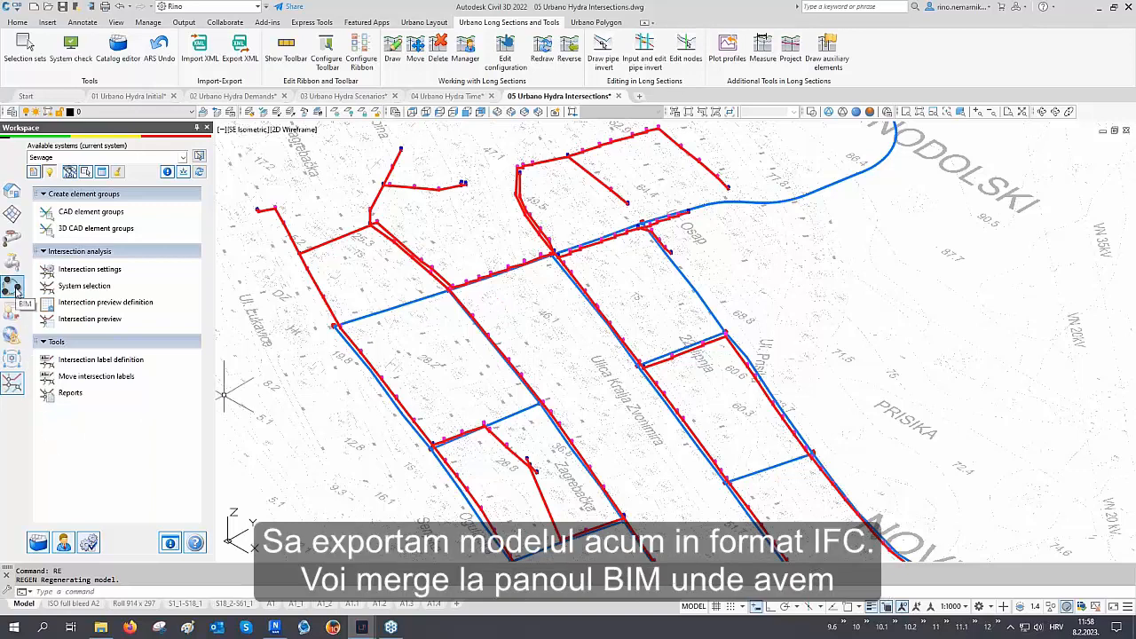
left_click(13, 286)
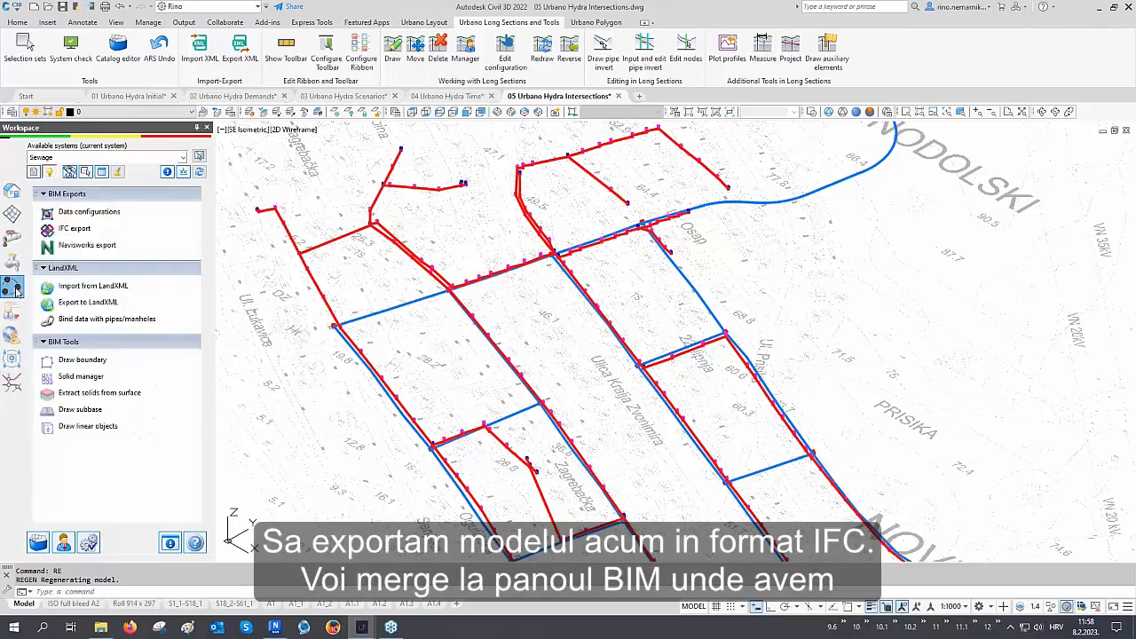
left_click(73, 215)
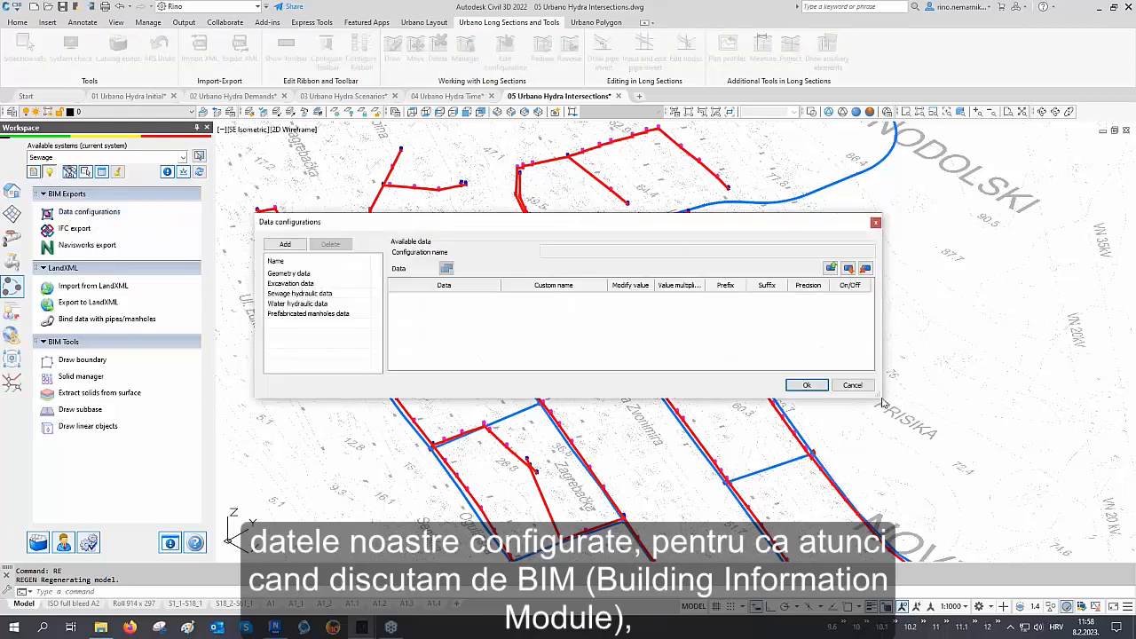
left_click_drag(883, 404, 1076, 522)
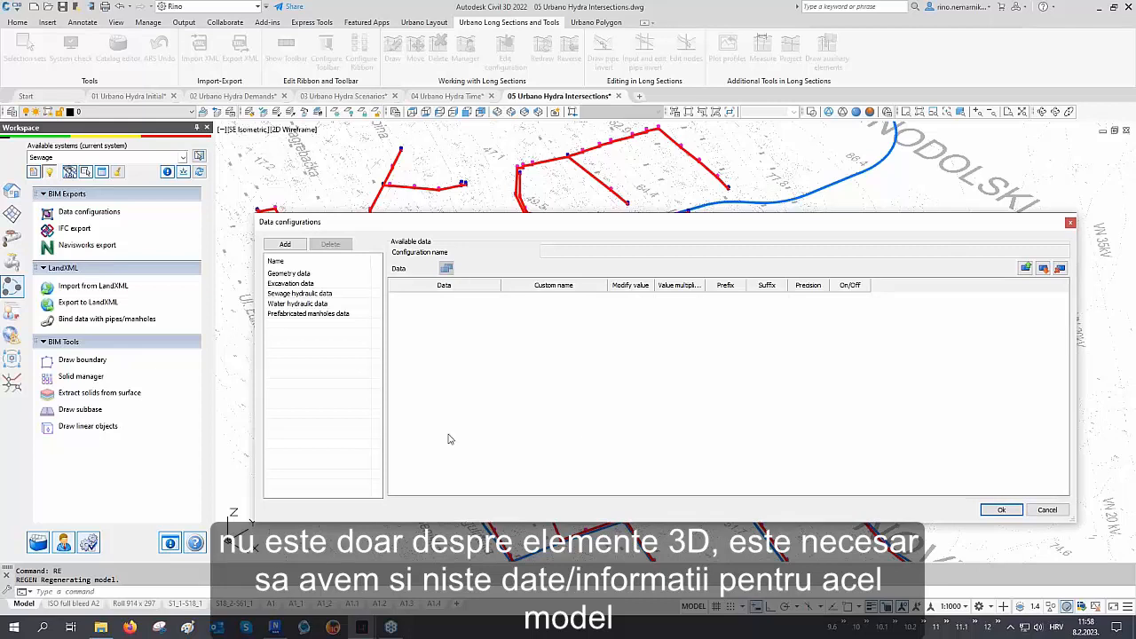
left_click(302, 275)
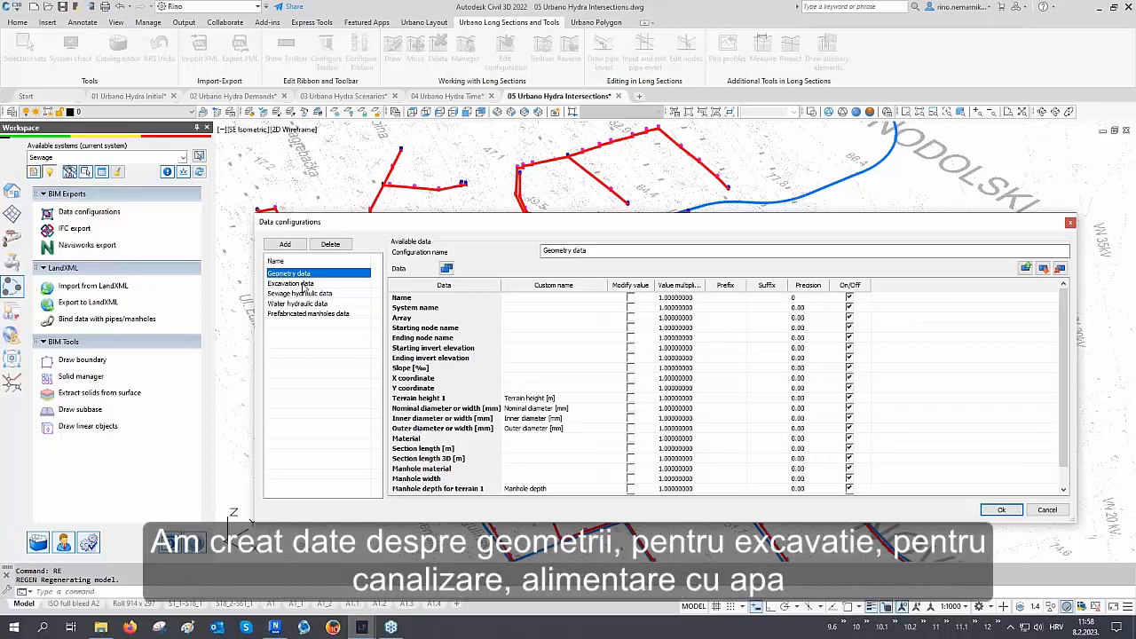
left_click(303, 283)
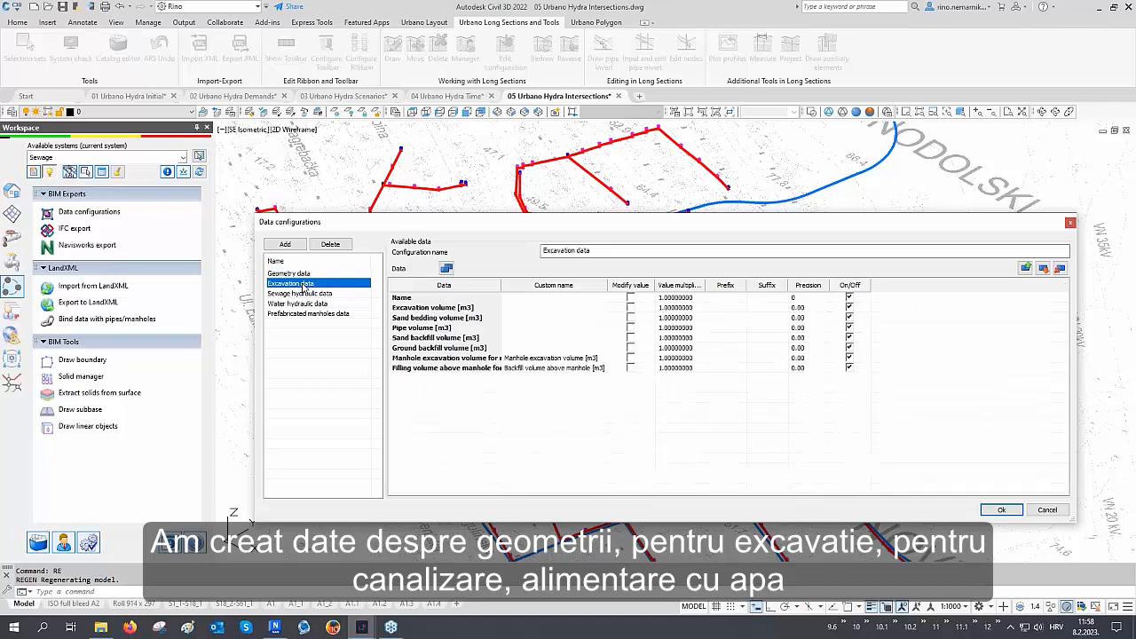
left_click(304, 303)
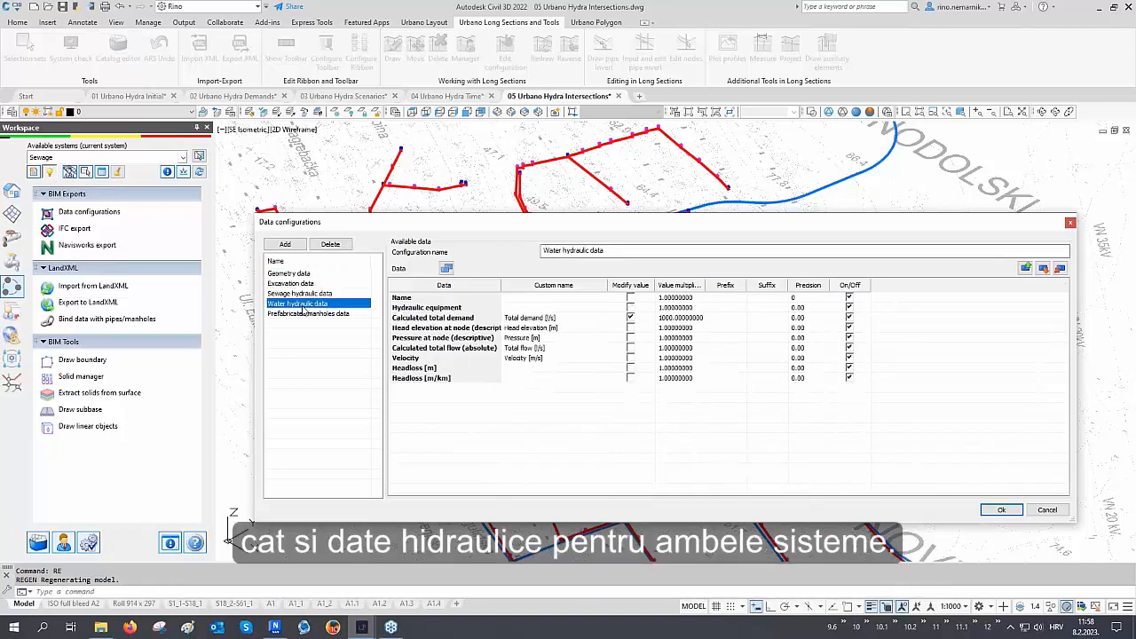
left_click(1001, 509)
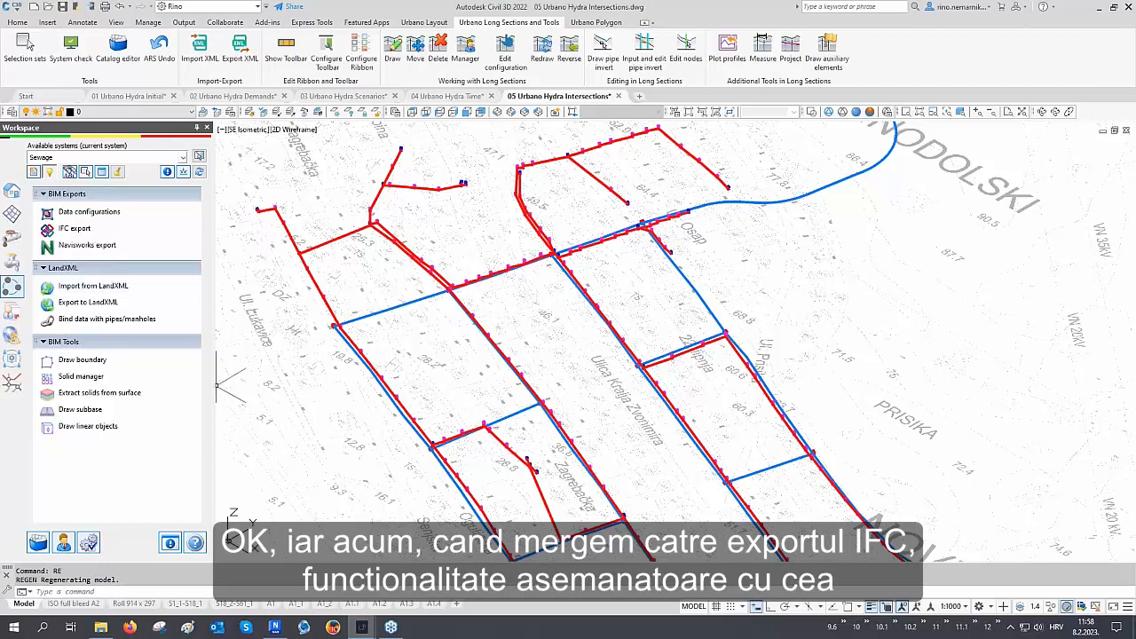
Export the Water and Sewage systems and the Civil 3D 2022 DTM to an IFC file with the Default configuration
left_click(76, 229)
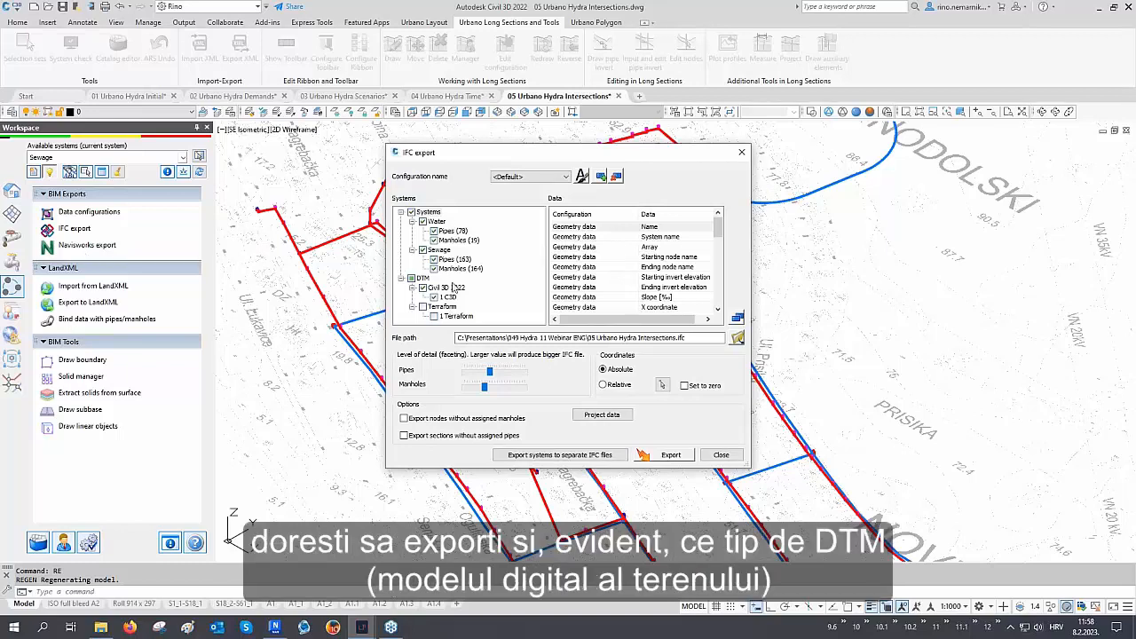
left_click(437, 221)
left_click(429, 278)
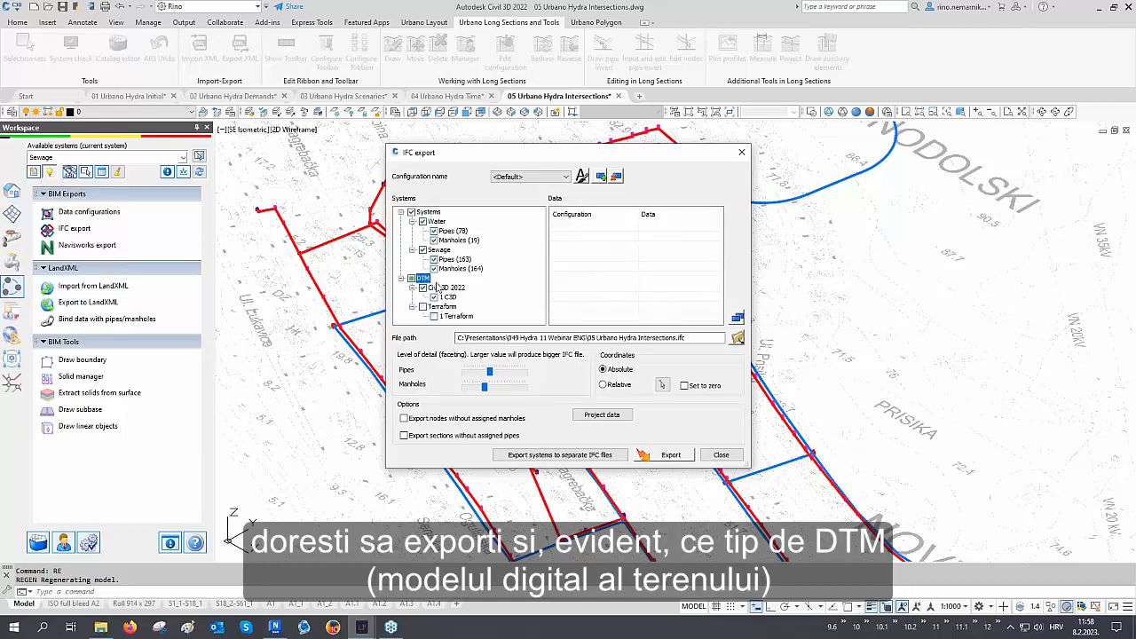
left_click(438, 222)
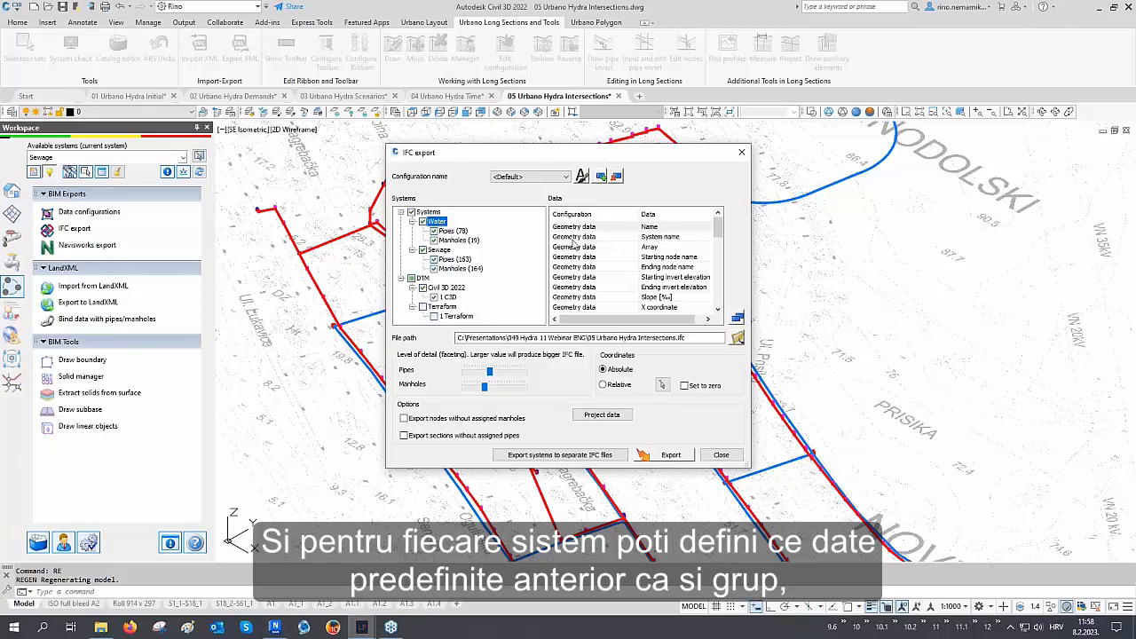
scroll(604, 237, "down", 7)
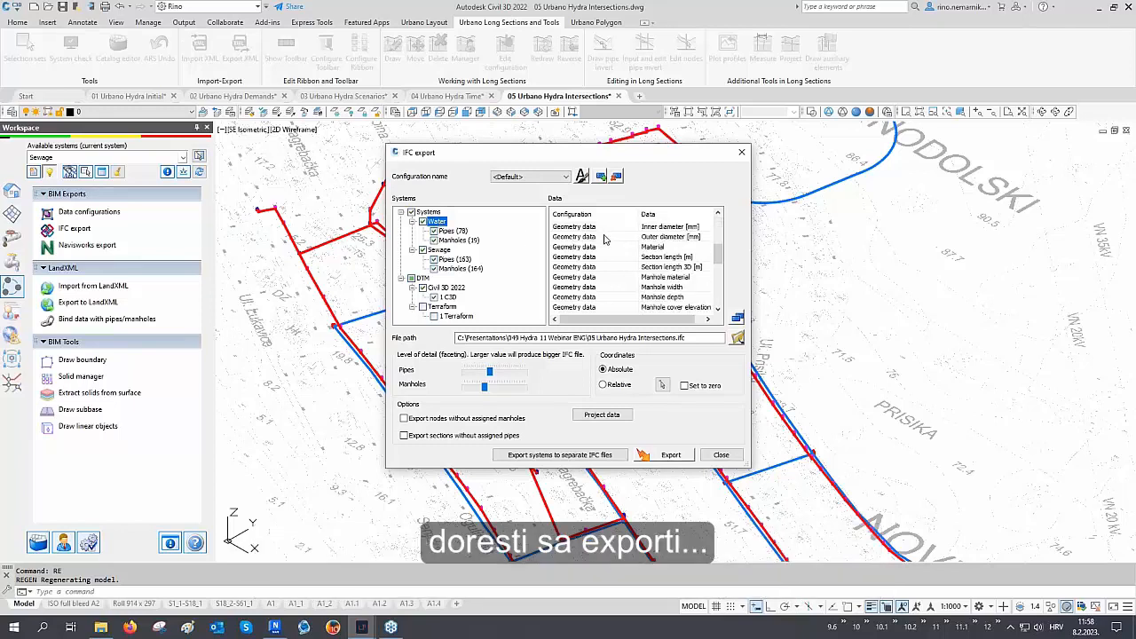
scroll(604, 238, "down", 5)
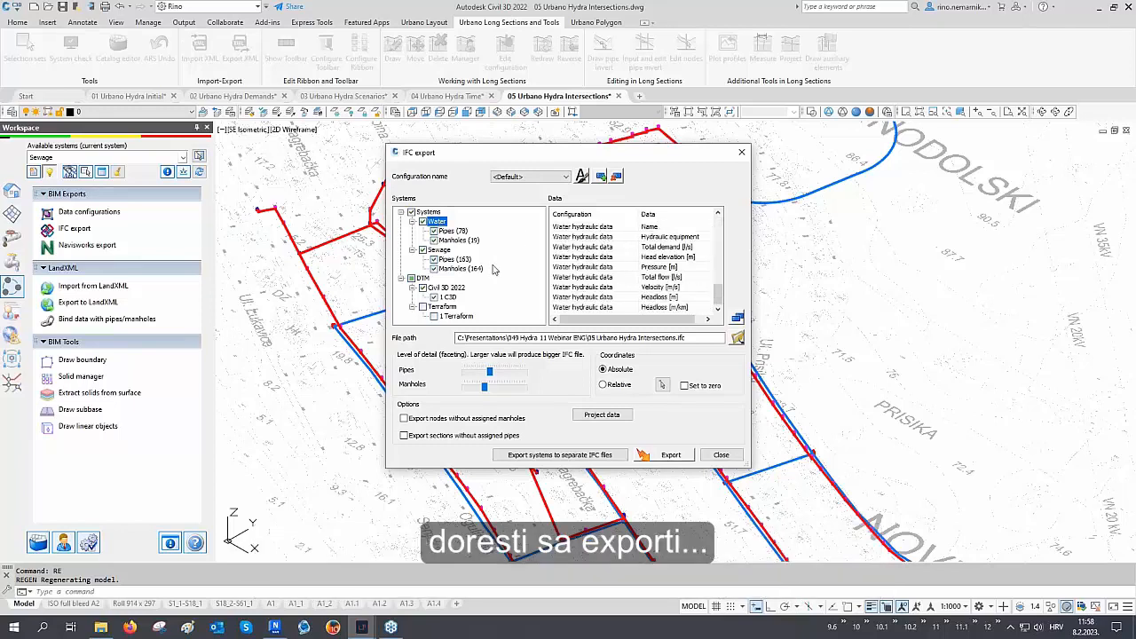
left_click(439, 250)
scroll(589, 252, "down", 4)
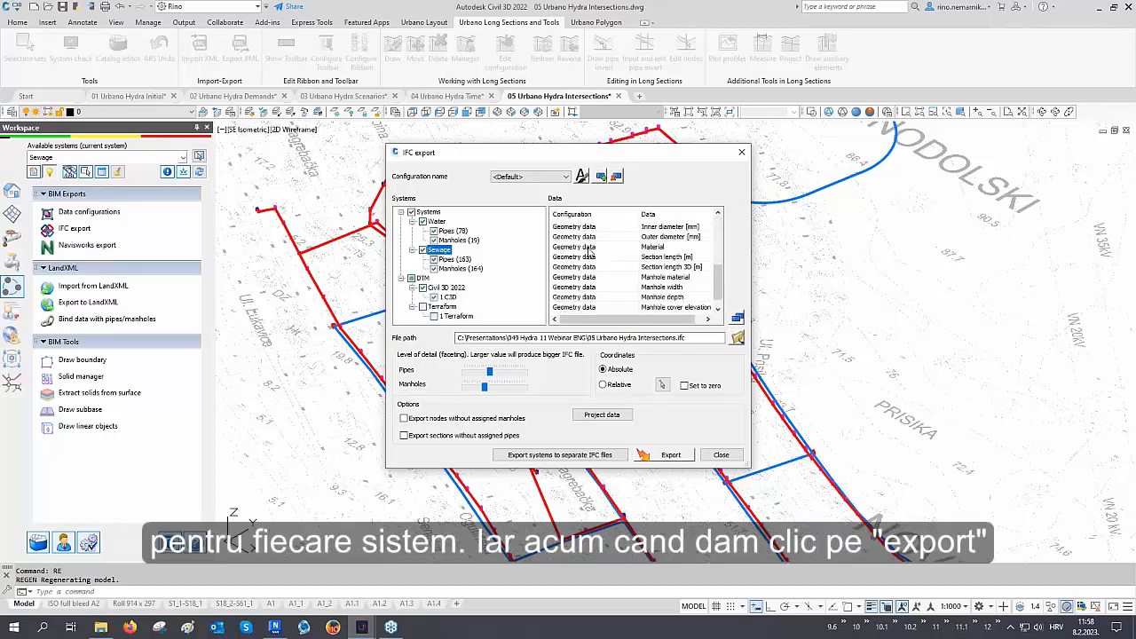
left_click(664, 456)
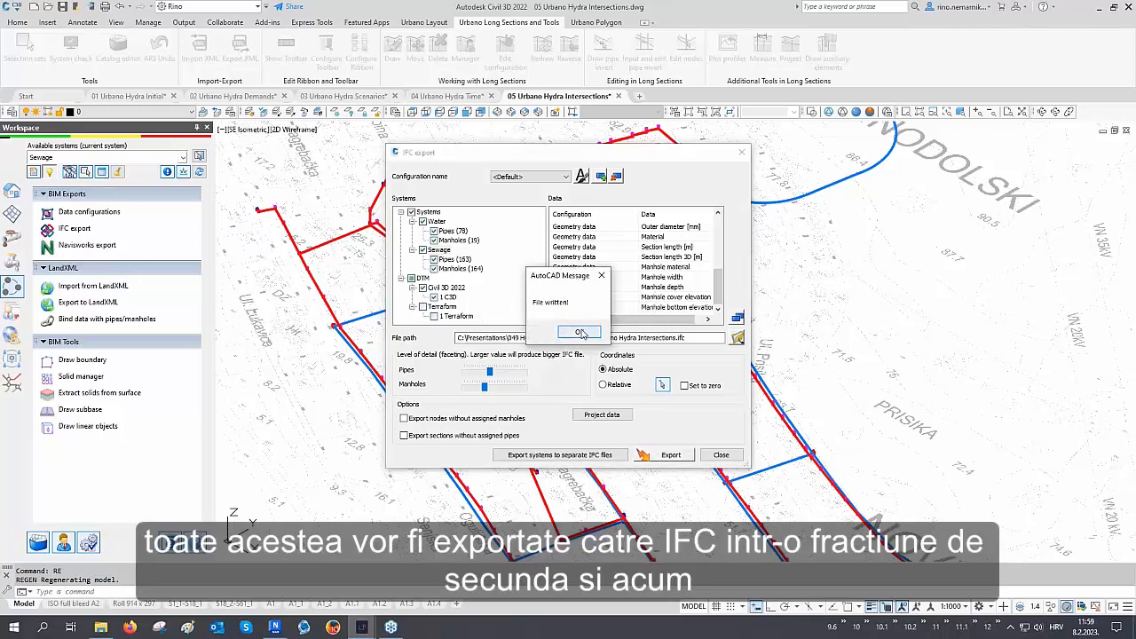
left_click(581, 331)
left_click(721, 455)
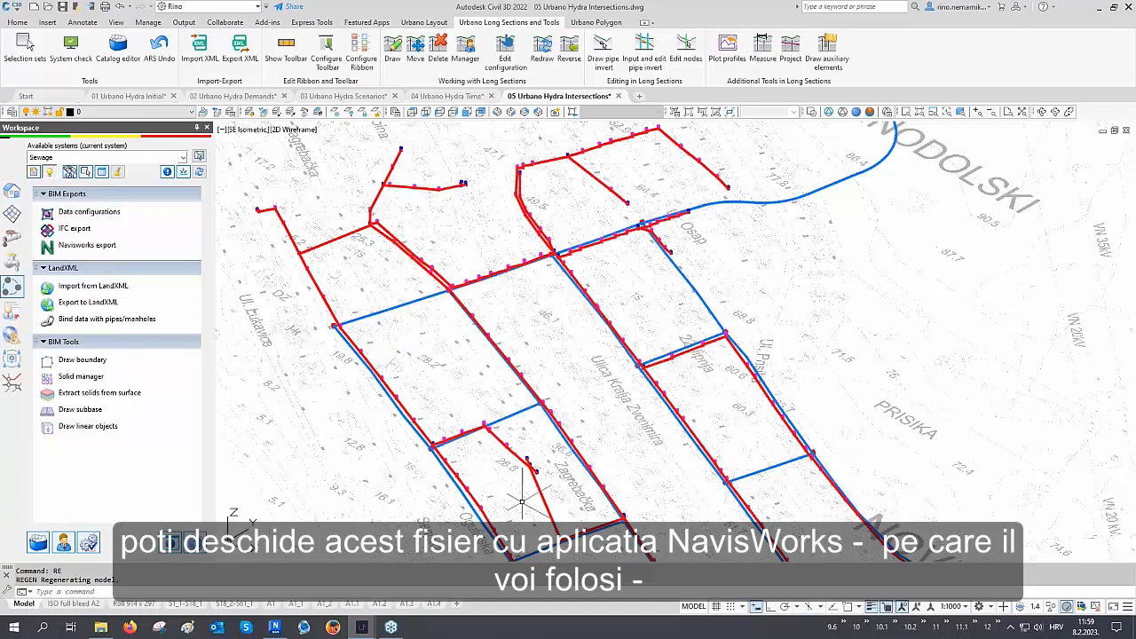
Switch to Navisworks and inspect the exported IFC network and terrain around the main intersection
left_click(276, 628)
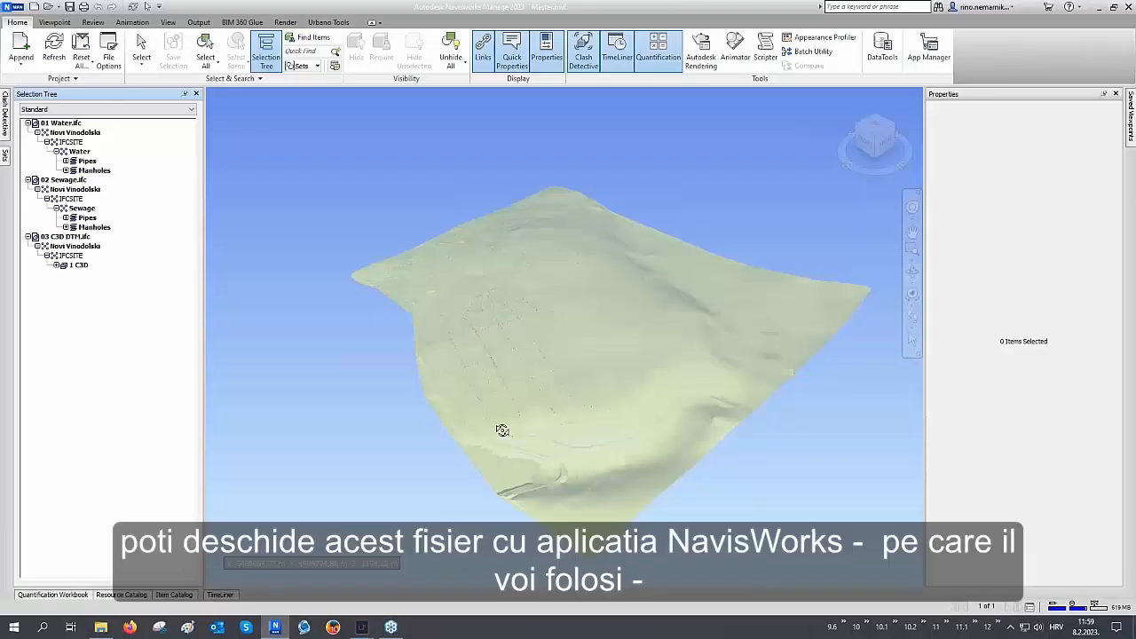
scroll(477, 338, "up", 6)
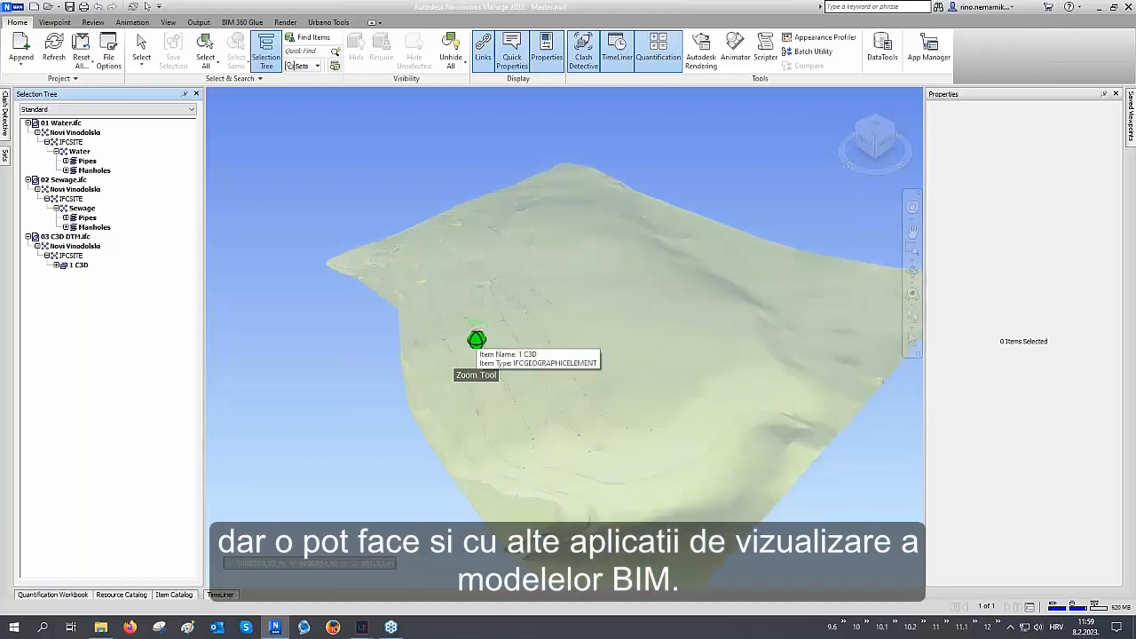
scroll(477, 338, "up", 2)
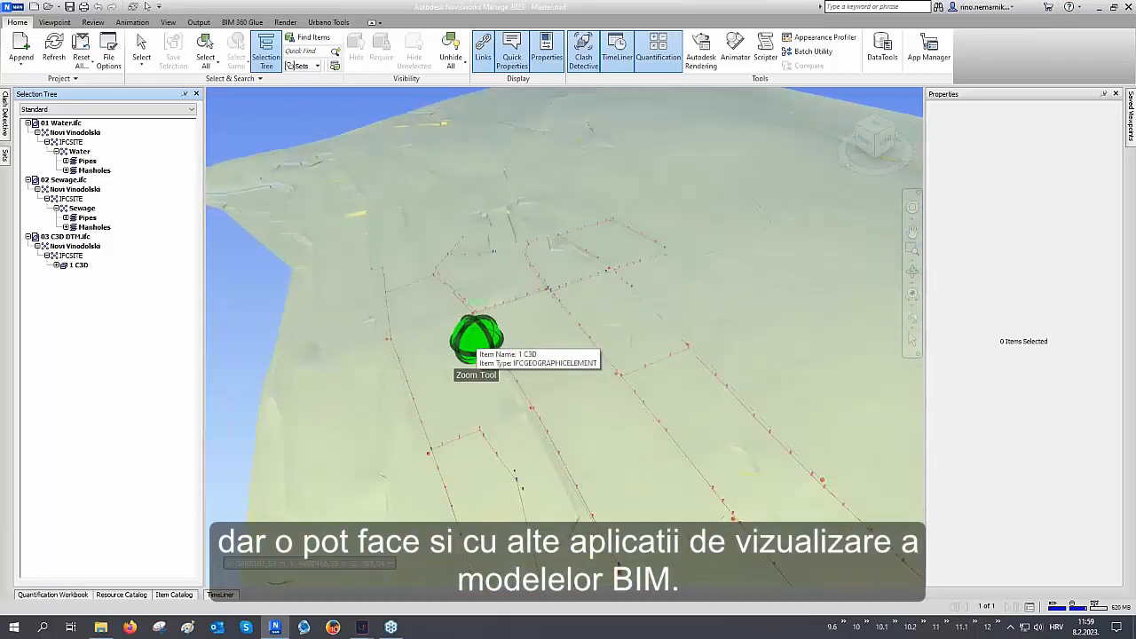
middle_click_drag(476, 338, 760, 336, "shift")
scroll(559, 337, "up", 5)
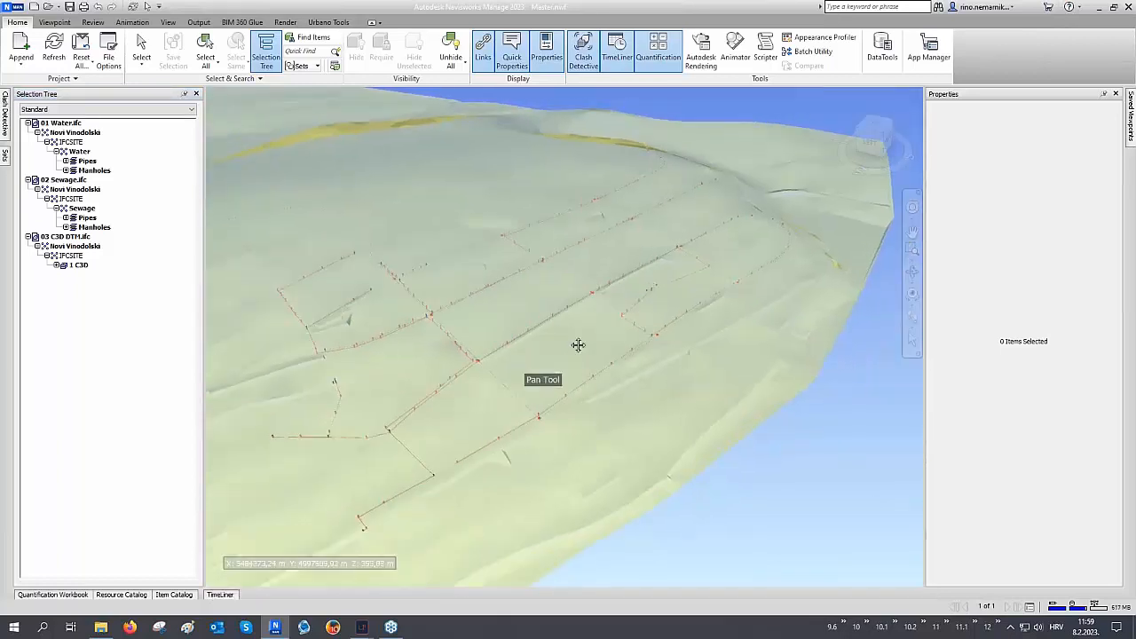
scroll(554, 342, "up", 2)
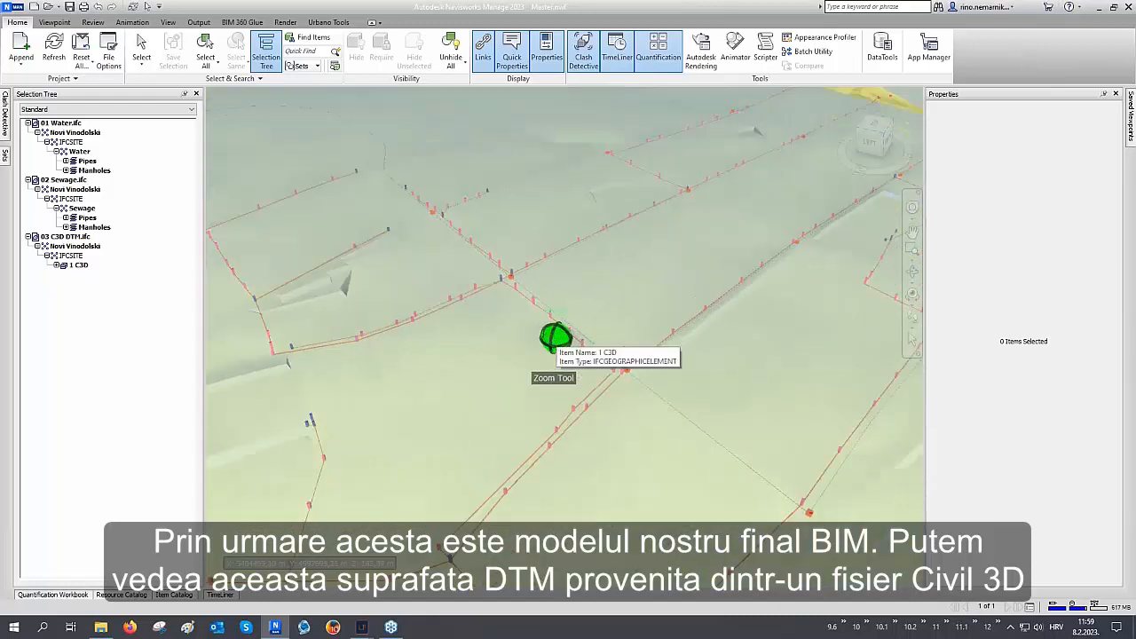
middle_click_drag(554, 342, 585, 315, "shift")
middle_click_drag(586, 315, 673, 332)
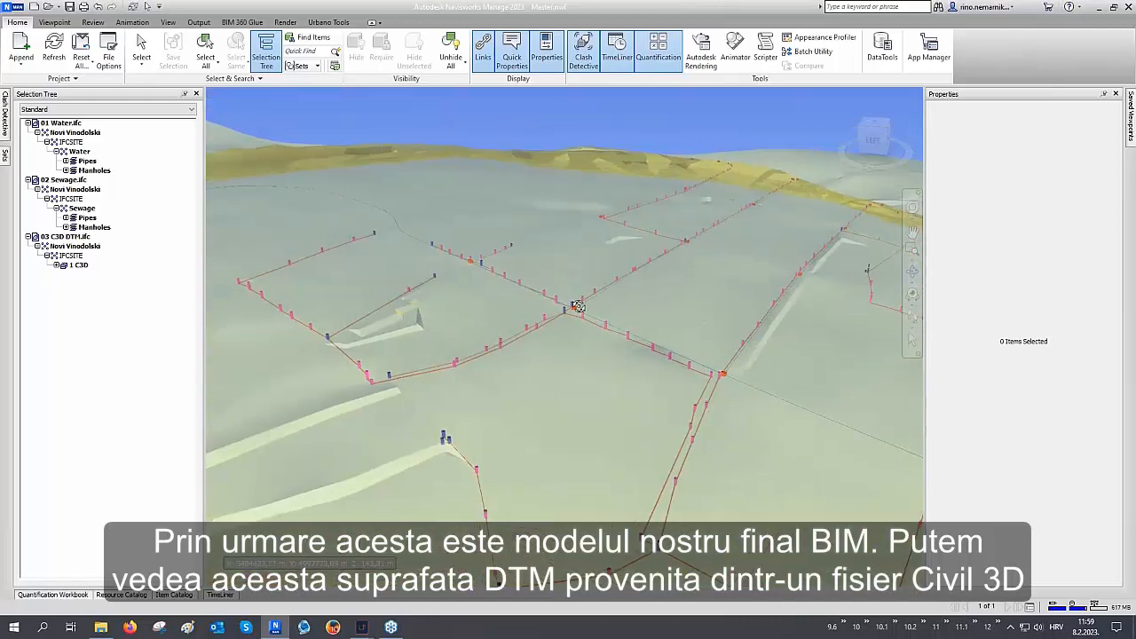
scroll(579, 306, "up", 2)
scroll(579, 307, "up", 3)
scroll(579, 307, "up", 3)
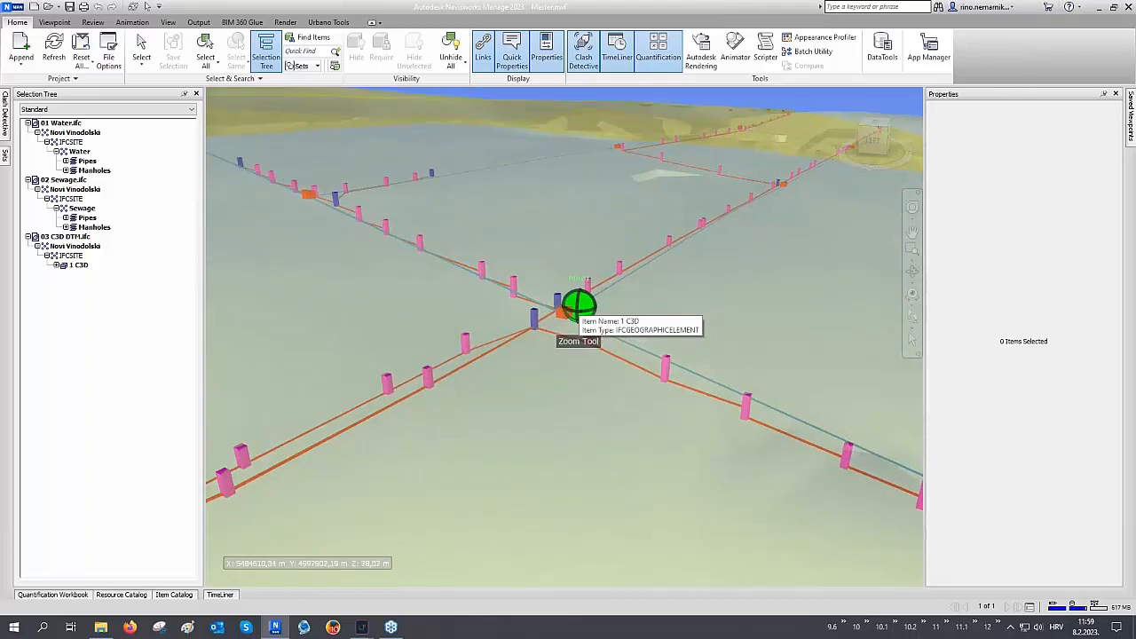
Hide the 1 C3D terrain surface so only the pipes and manholes remain
left_click(652, 288)
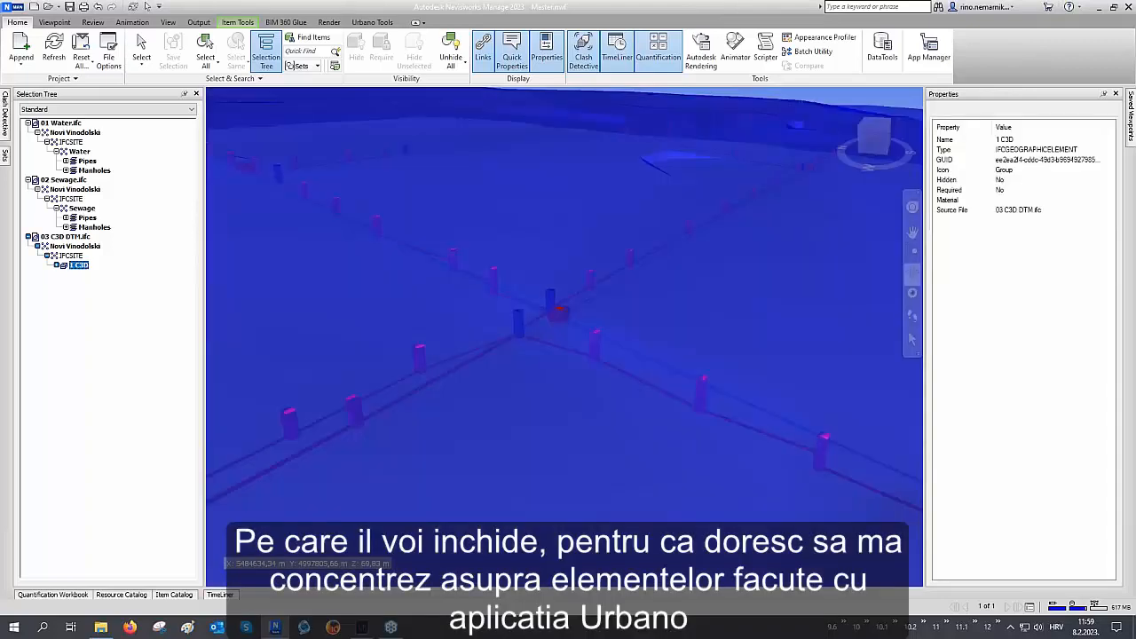
right_click(651, 287)
left_click(674, 467)
key("Escape")
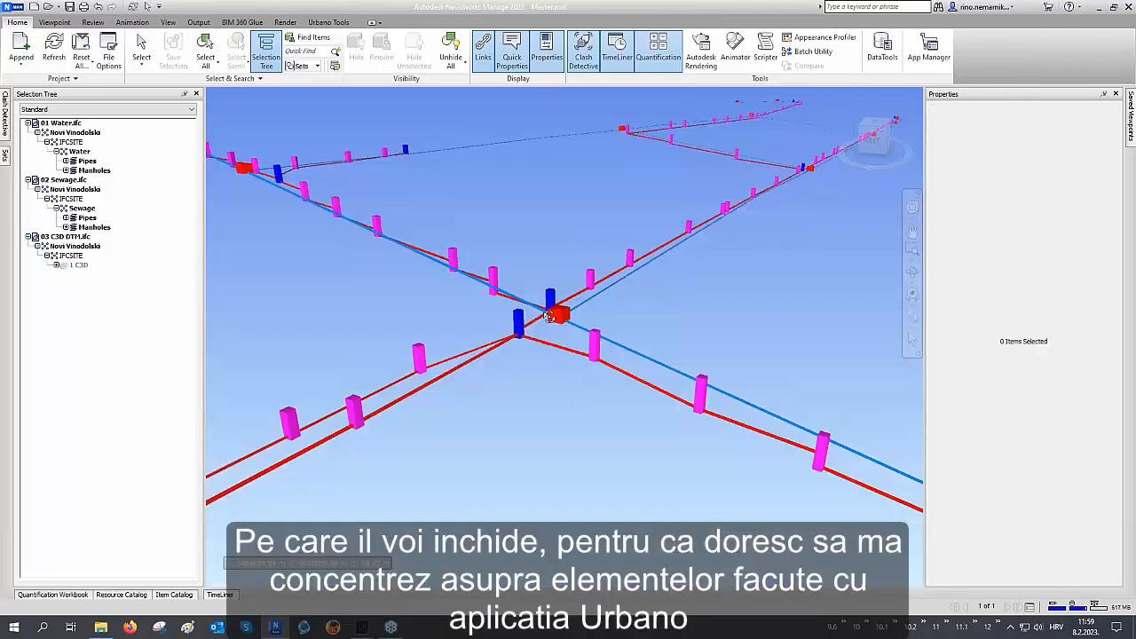
Select the water pipe at the intersection and review its Geometry, Excavation and Water hydraulic data properties
scroll(548, 304, "up", 3)
scroll(548, 304, "up", 5)
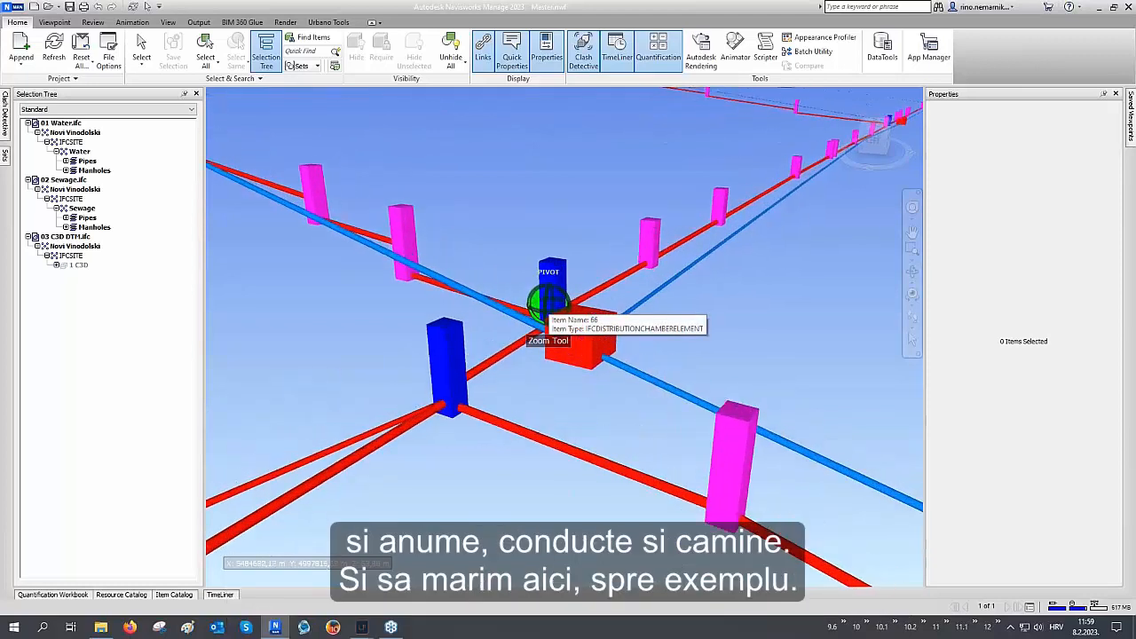
scroll(480, 301, "up", 1)
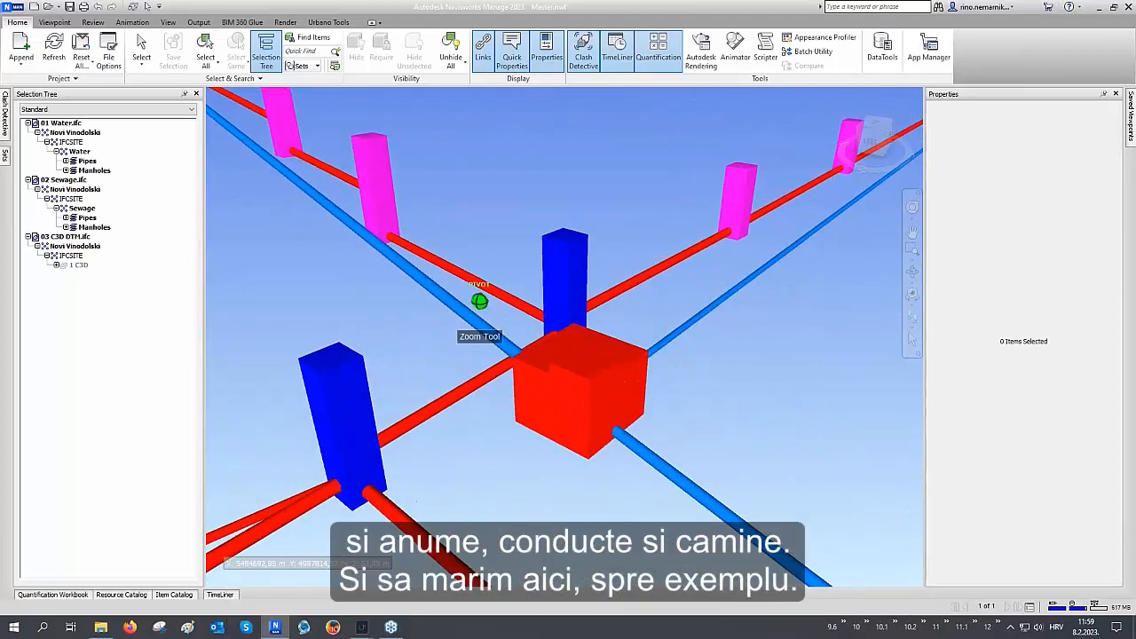
middle_click_drag(480, 301, 448, 304, "shift")
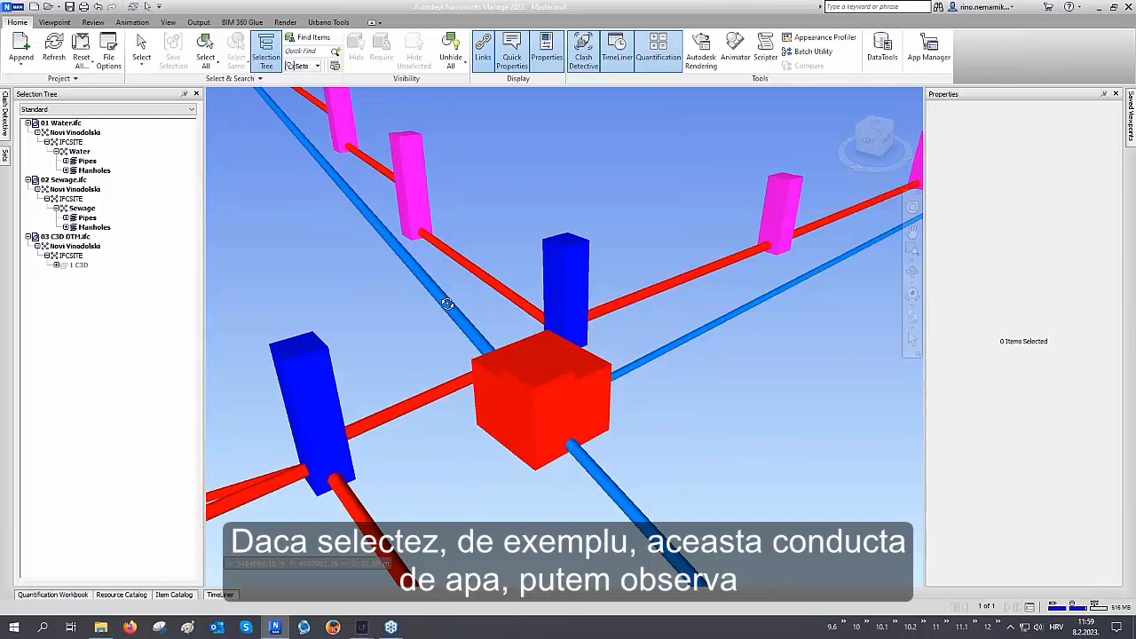
left_click(447, 304)
right_click(448, 304)
left_click(462, 311)
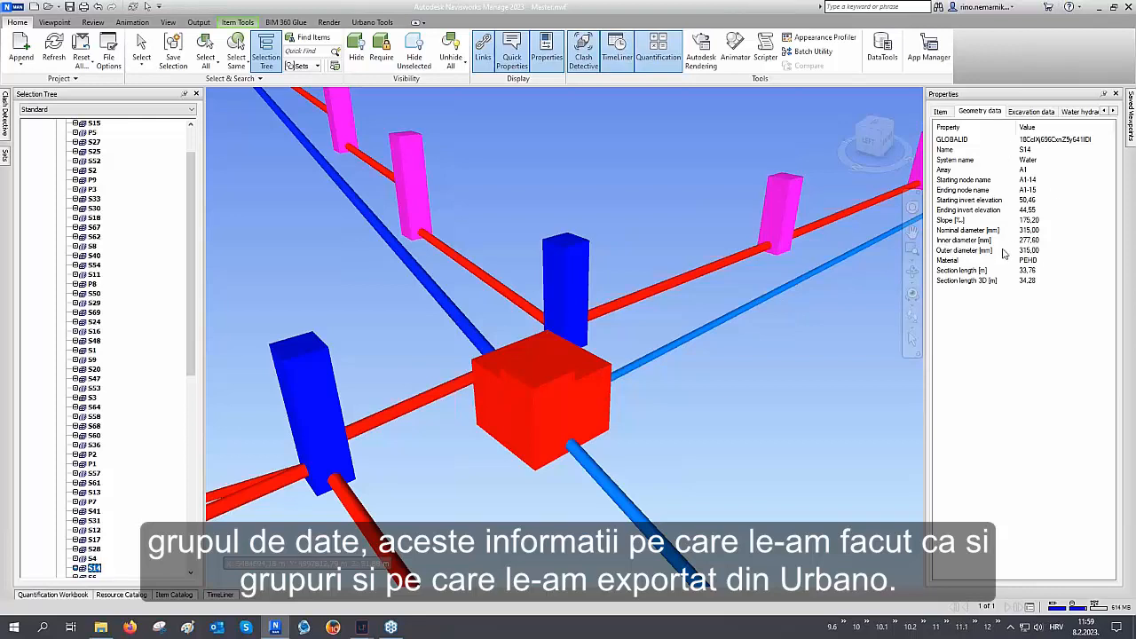
left_click(1030, 112)
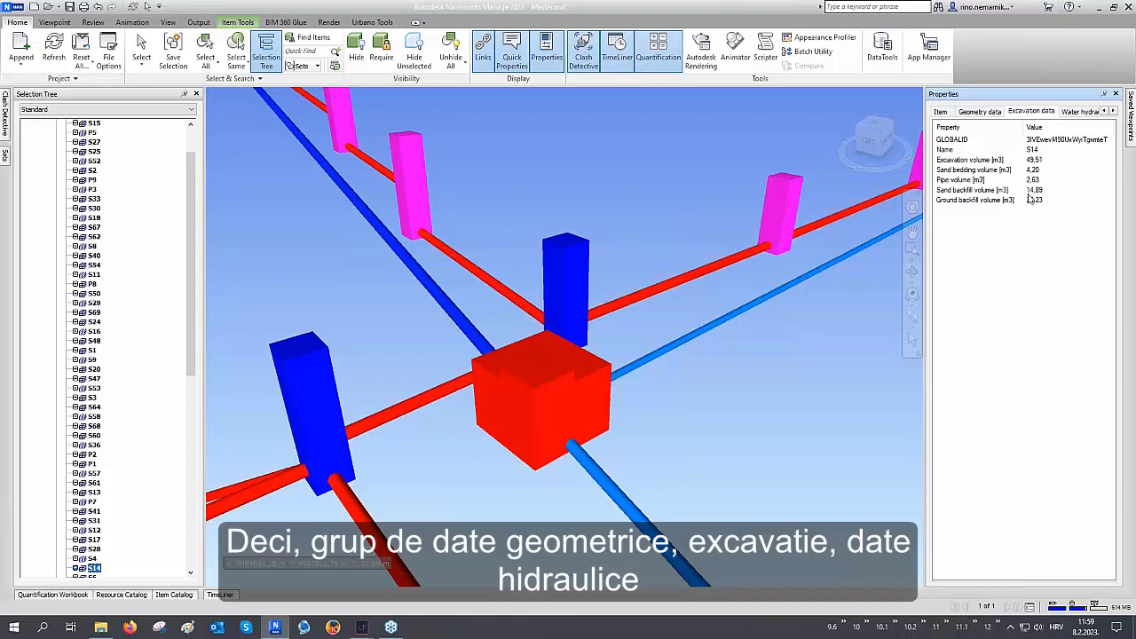
left_click(1078, 112)
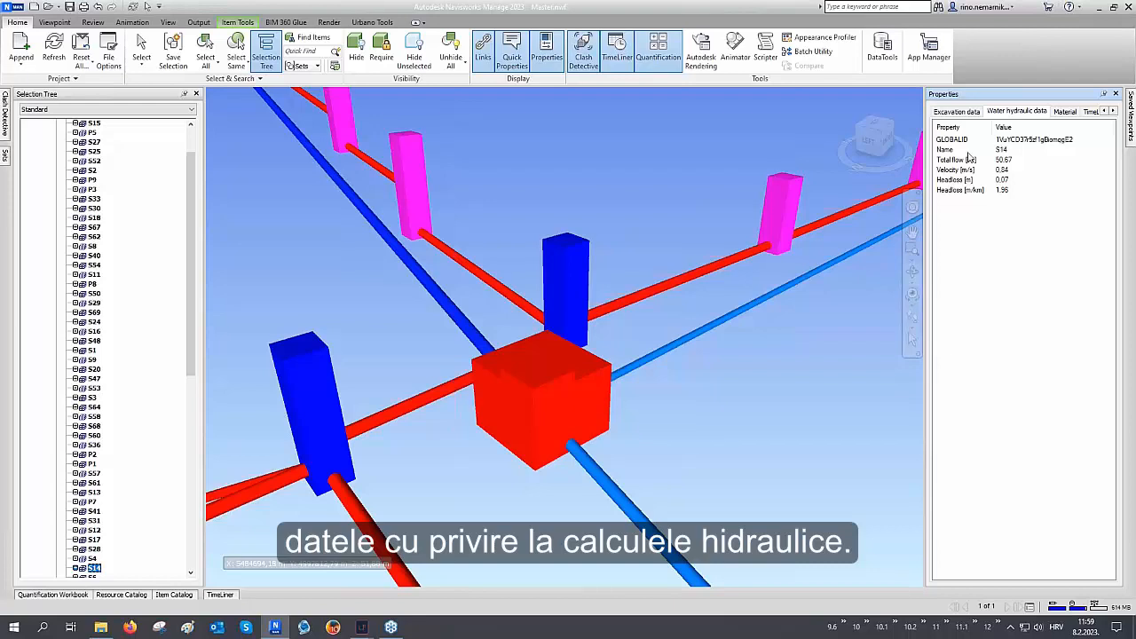
Unhide all items and review the whole network over the terrain
left_click(452, 52)
scroll(592, 394, "up", 4)
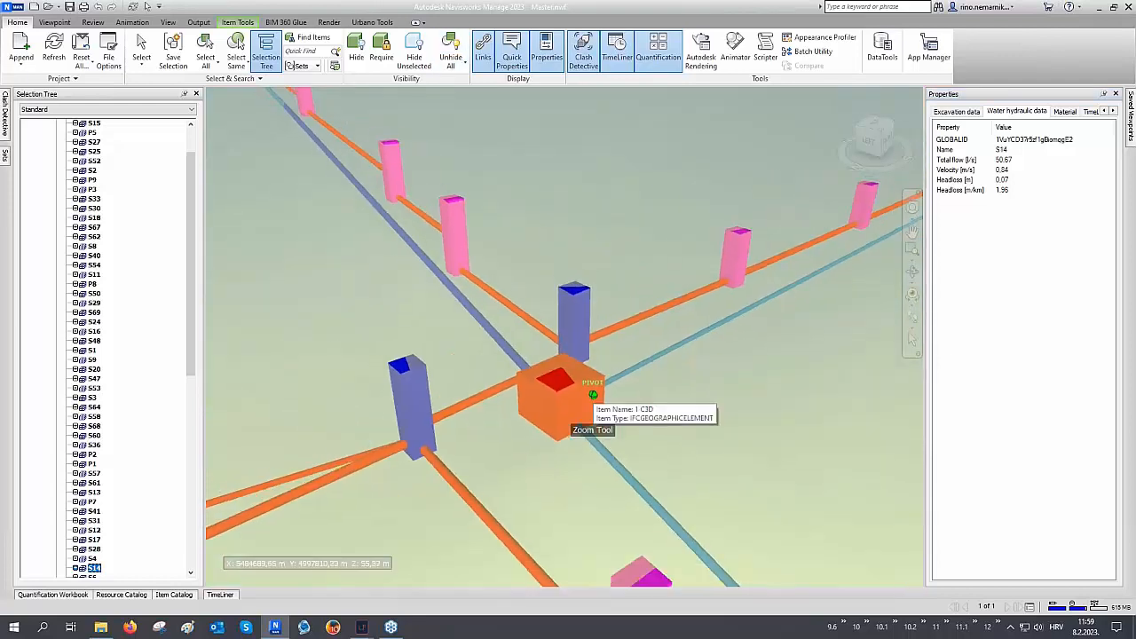
scroll(592, 394, "down", 8)
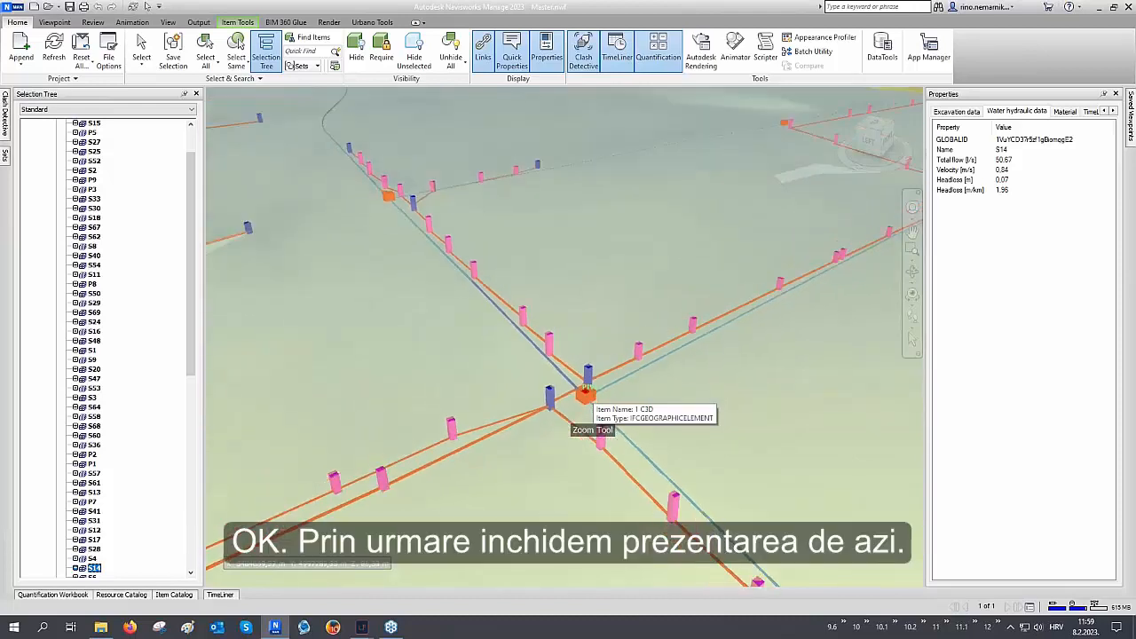
scroll(592, 394, "down", 8)
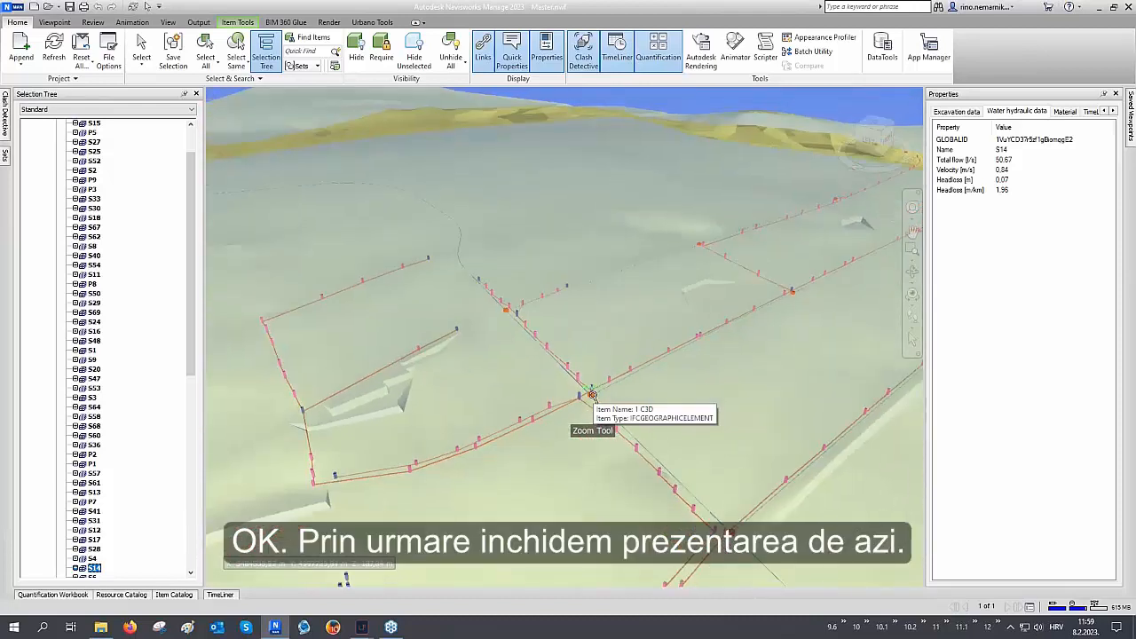
middle_click_drag(592, 394, 534, 371)
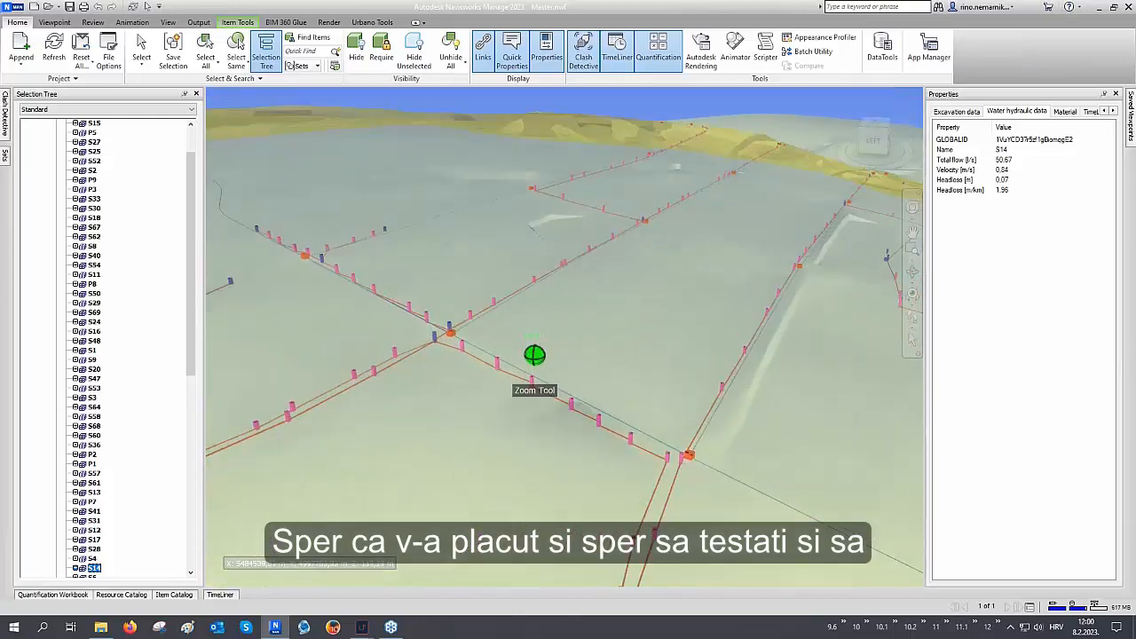